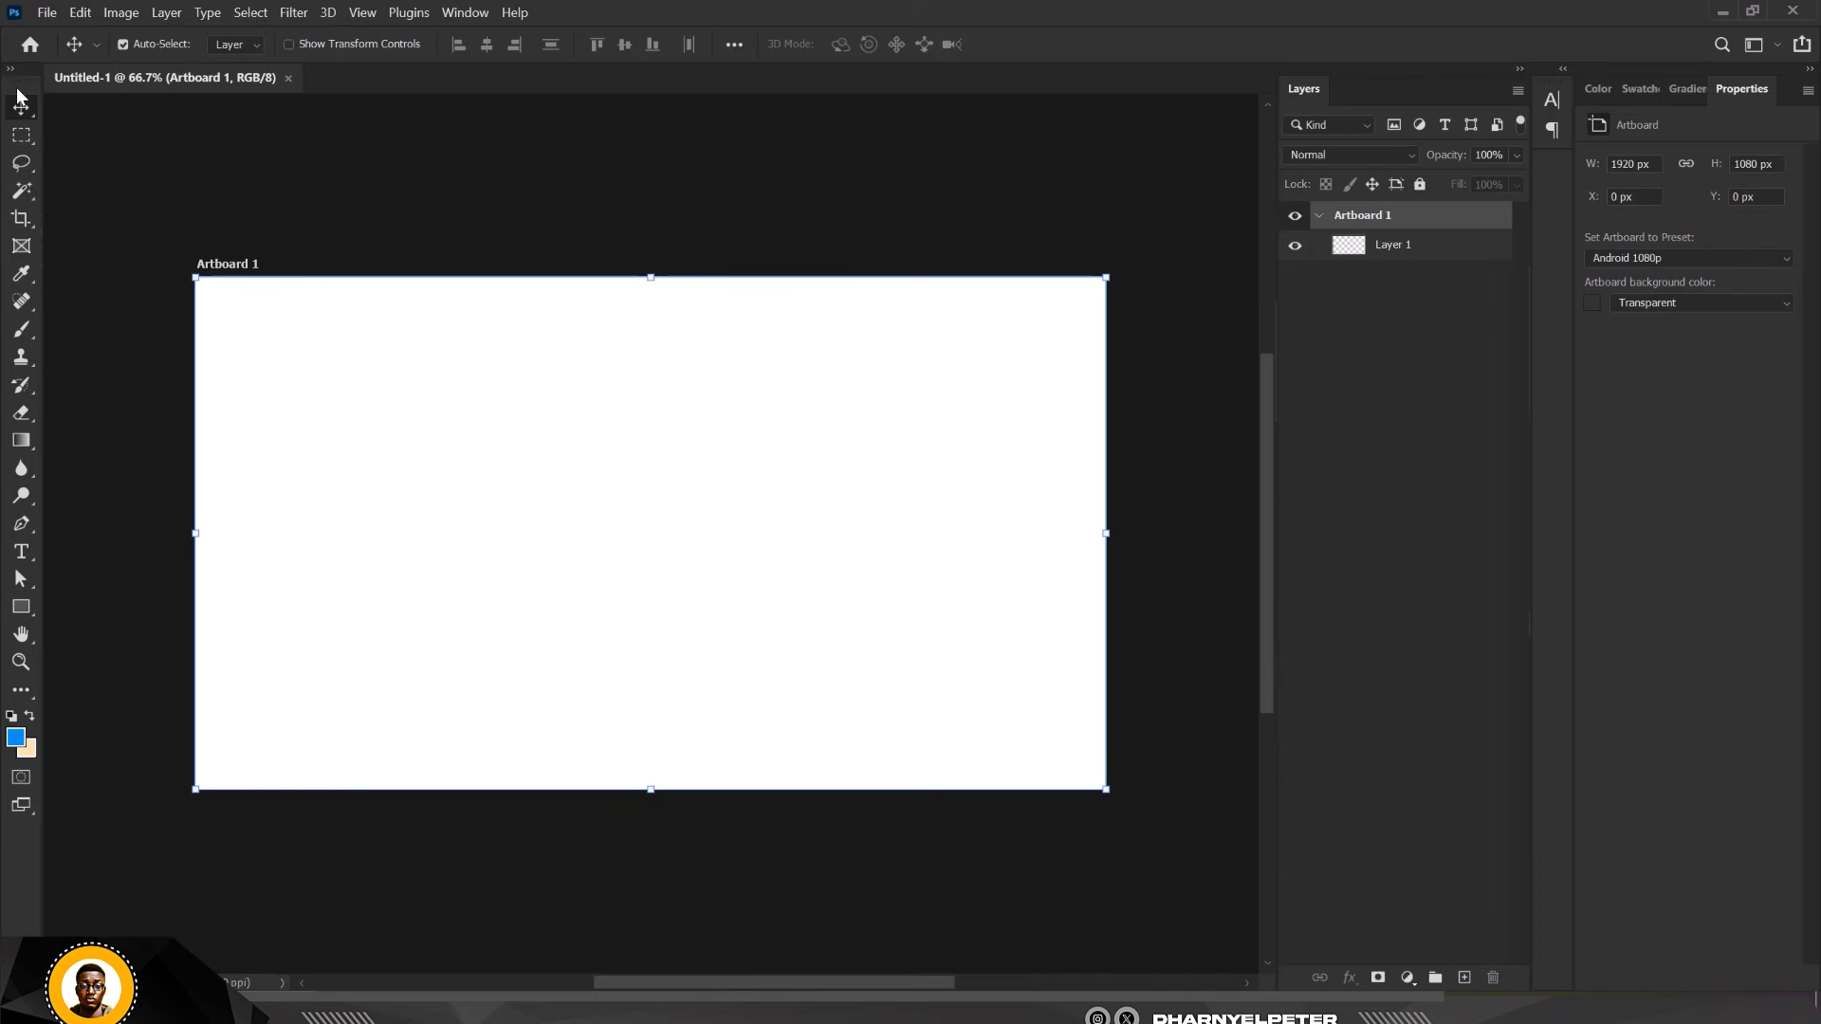
Add a second artboard to the right of Artboard 1 and switch back to the Move tool
right_click(23, 115)
left_click(108, 134)
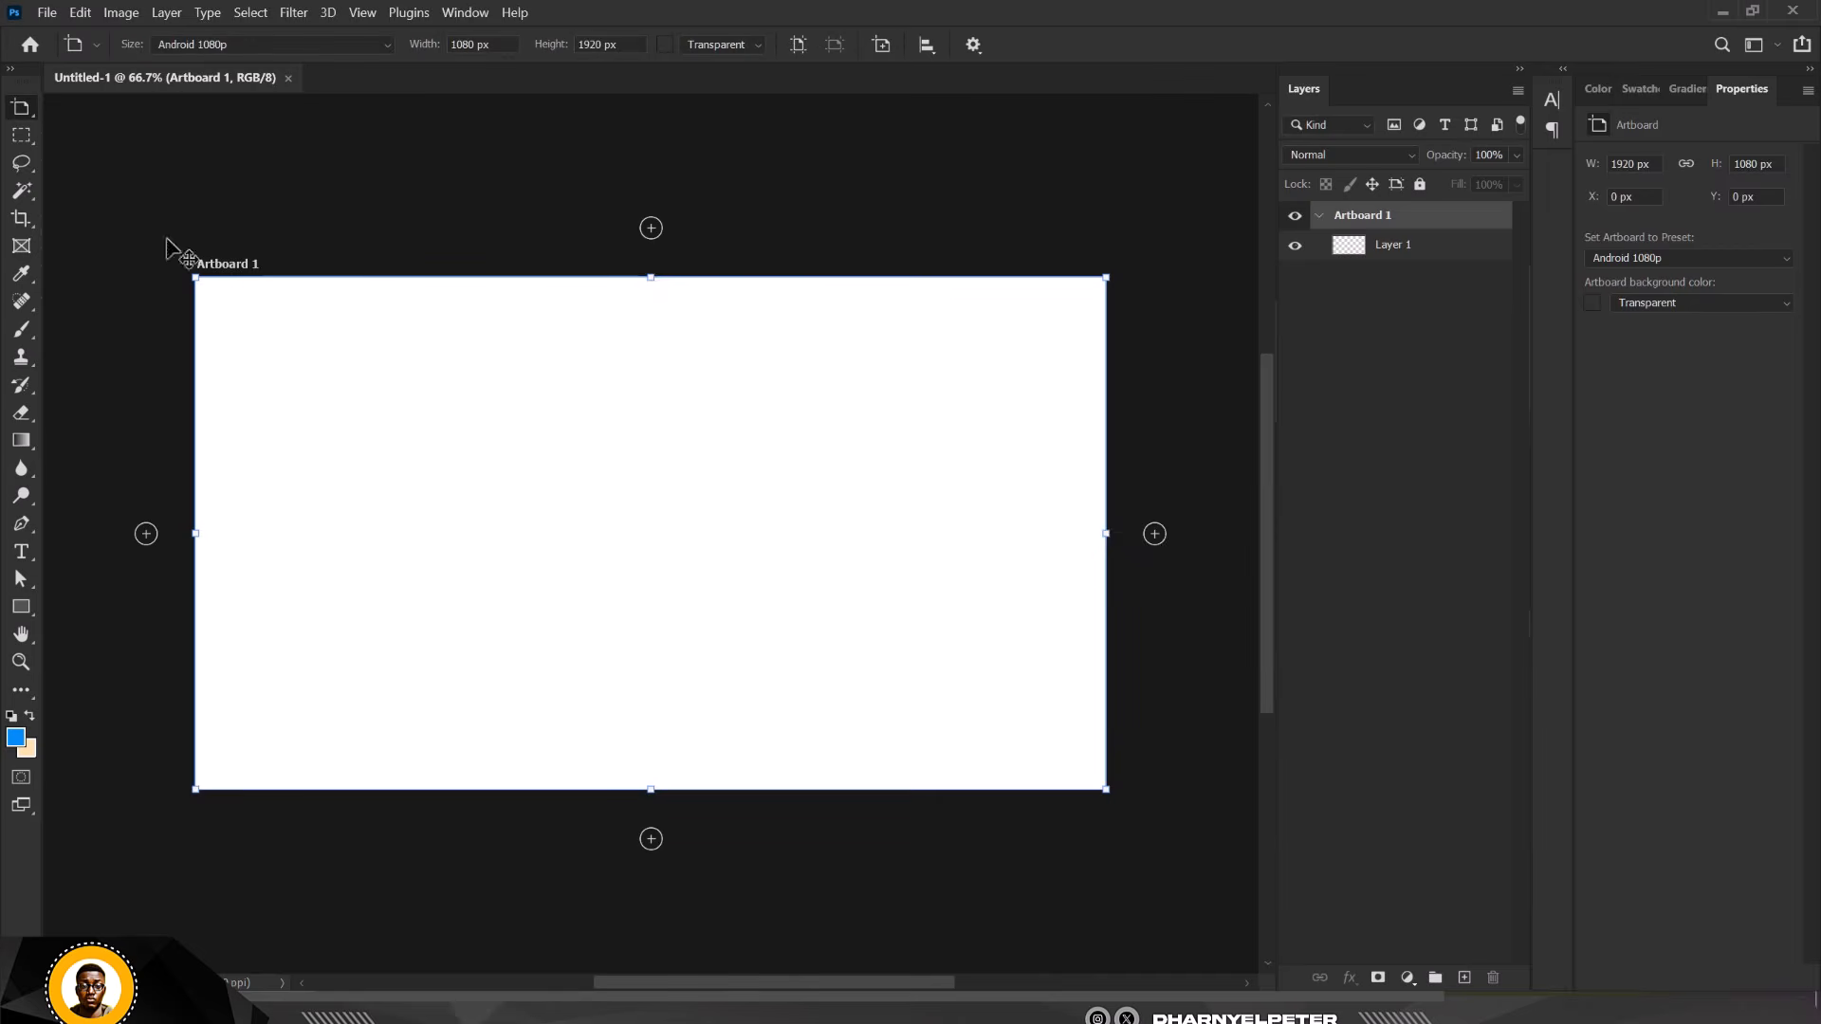
left_click(1154, 534)
scroll(939, 553, "down", 5)
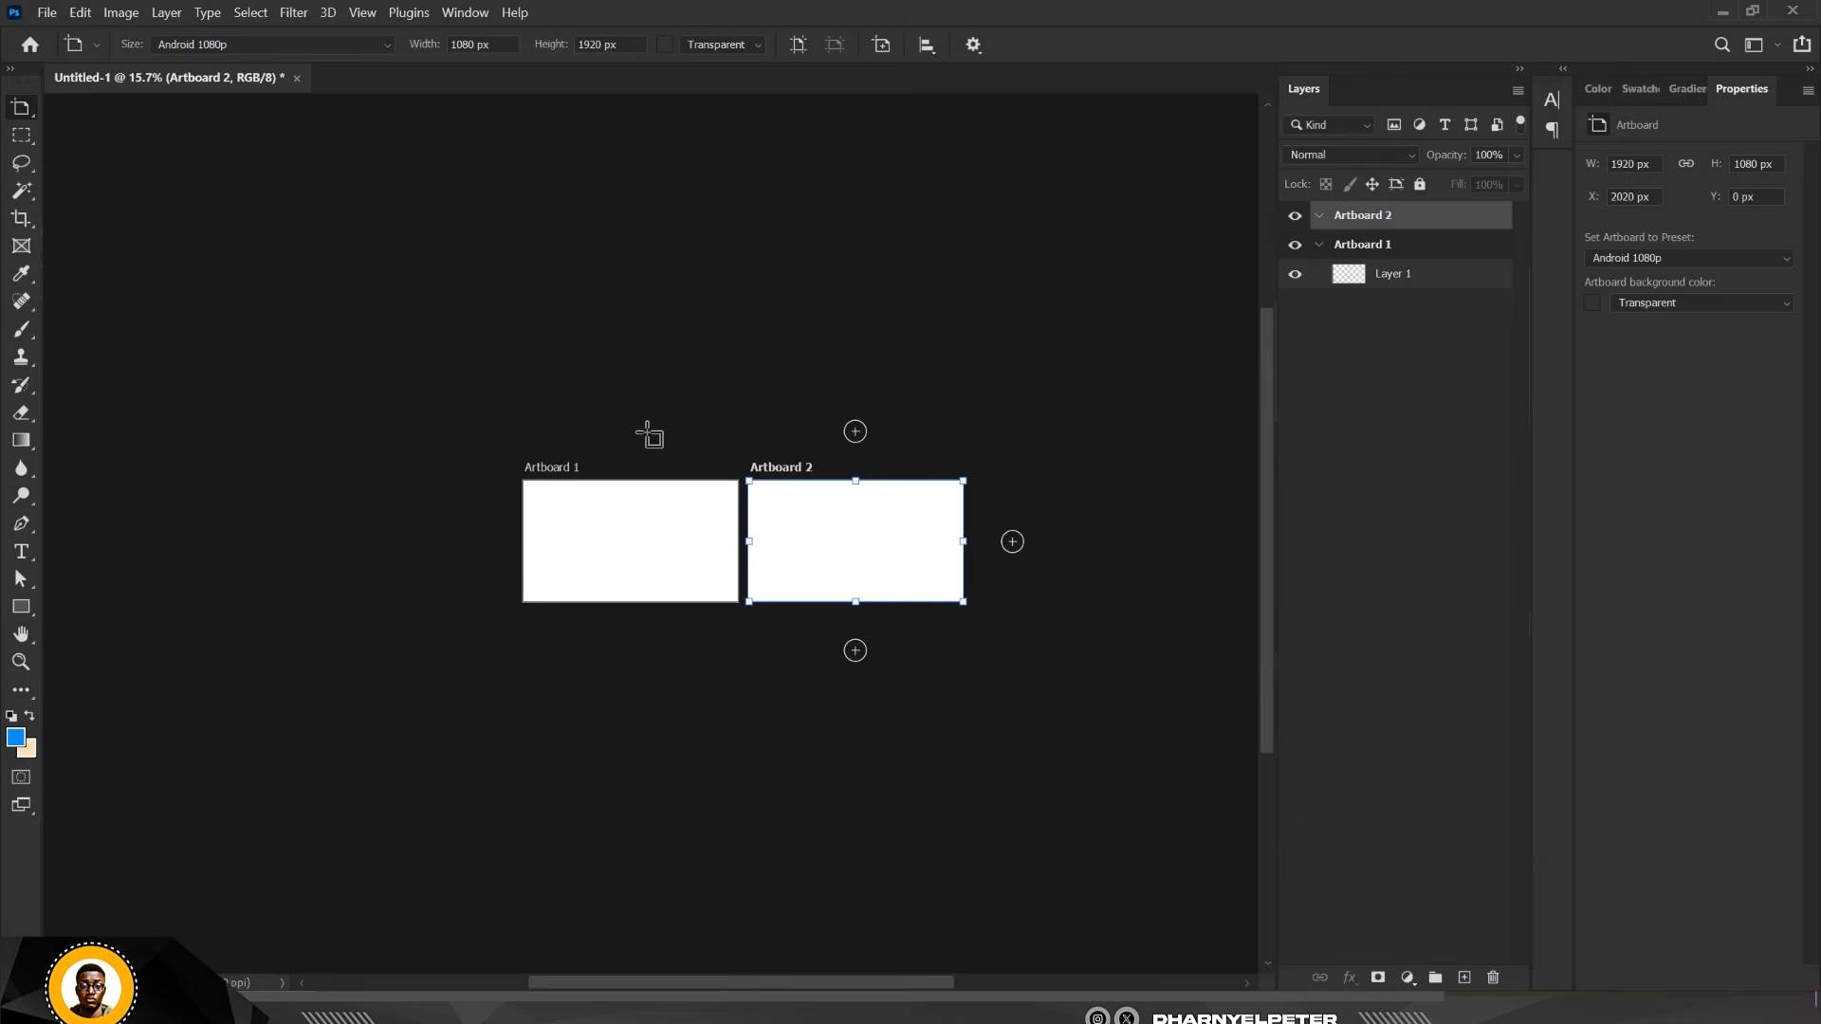
right_click(23, 115)
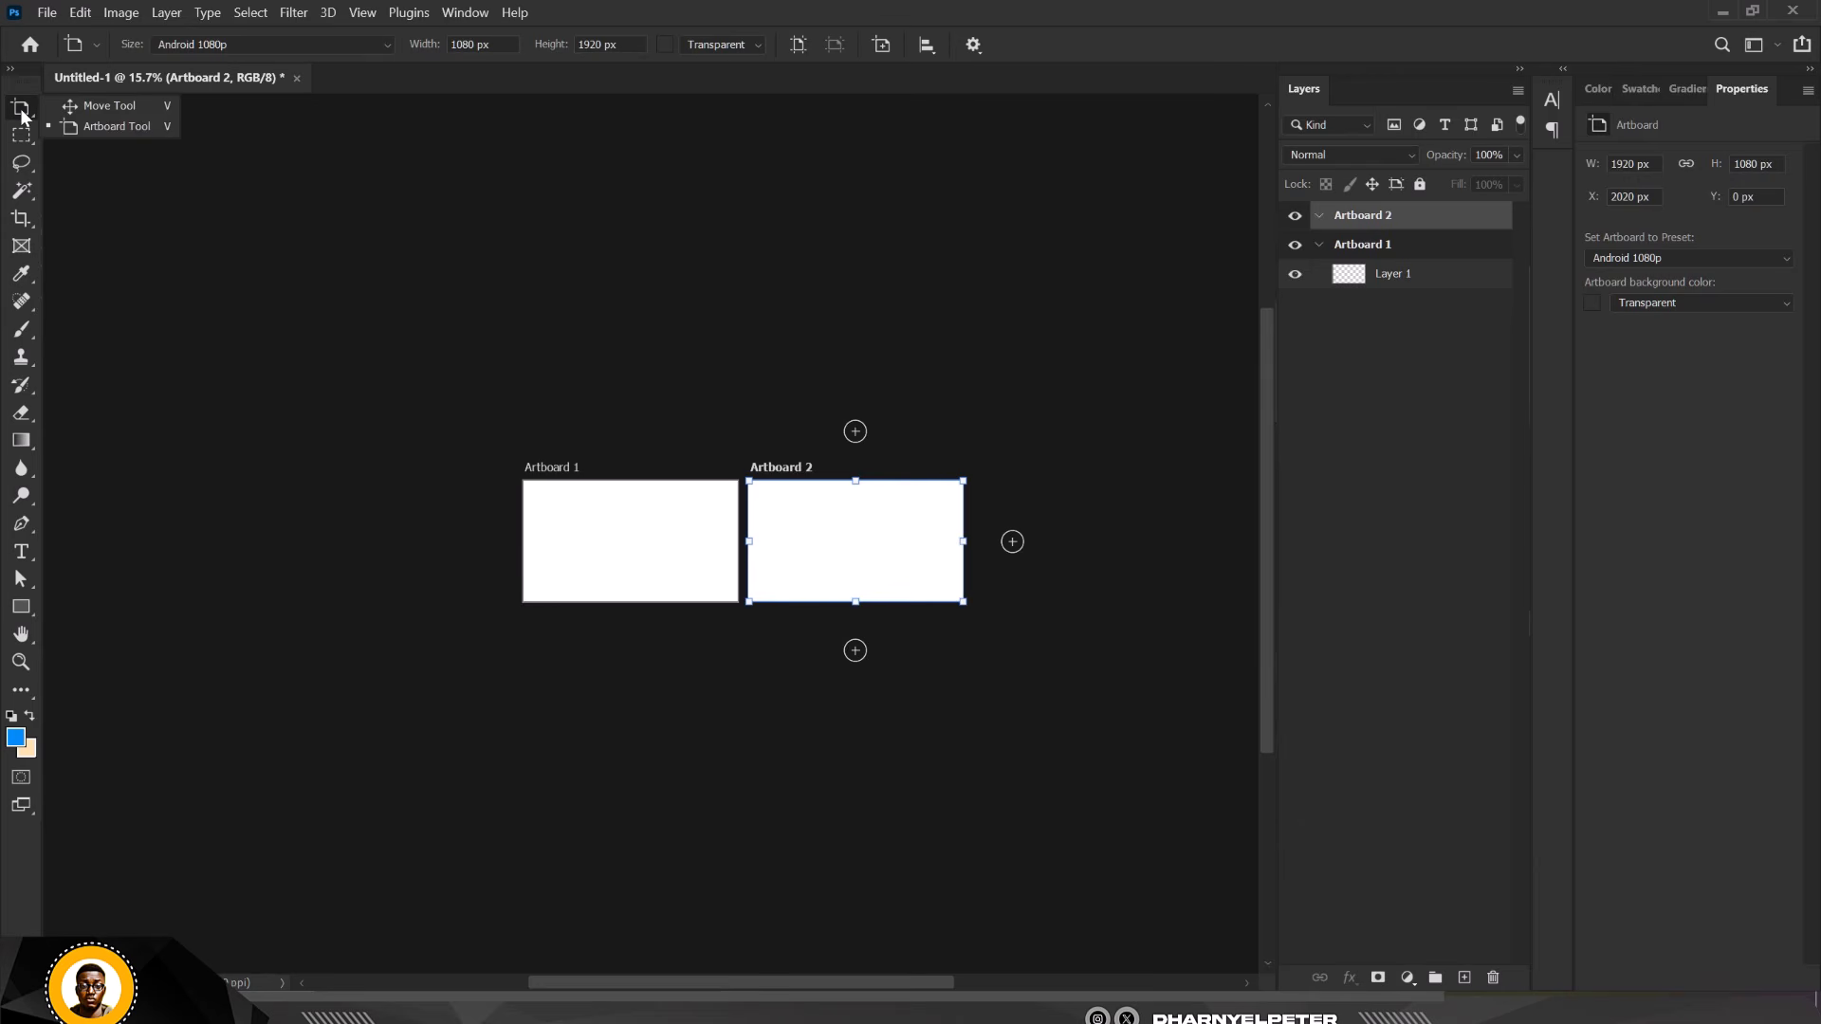
left_click(109, 108)
scroll(642, 547, "up", 5)
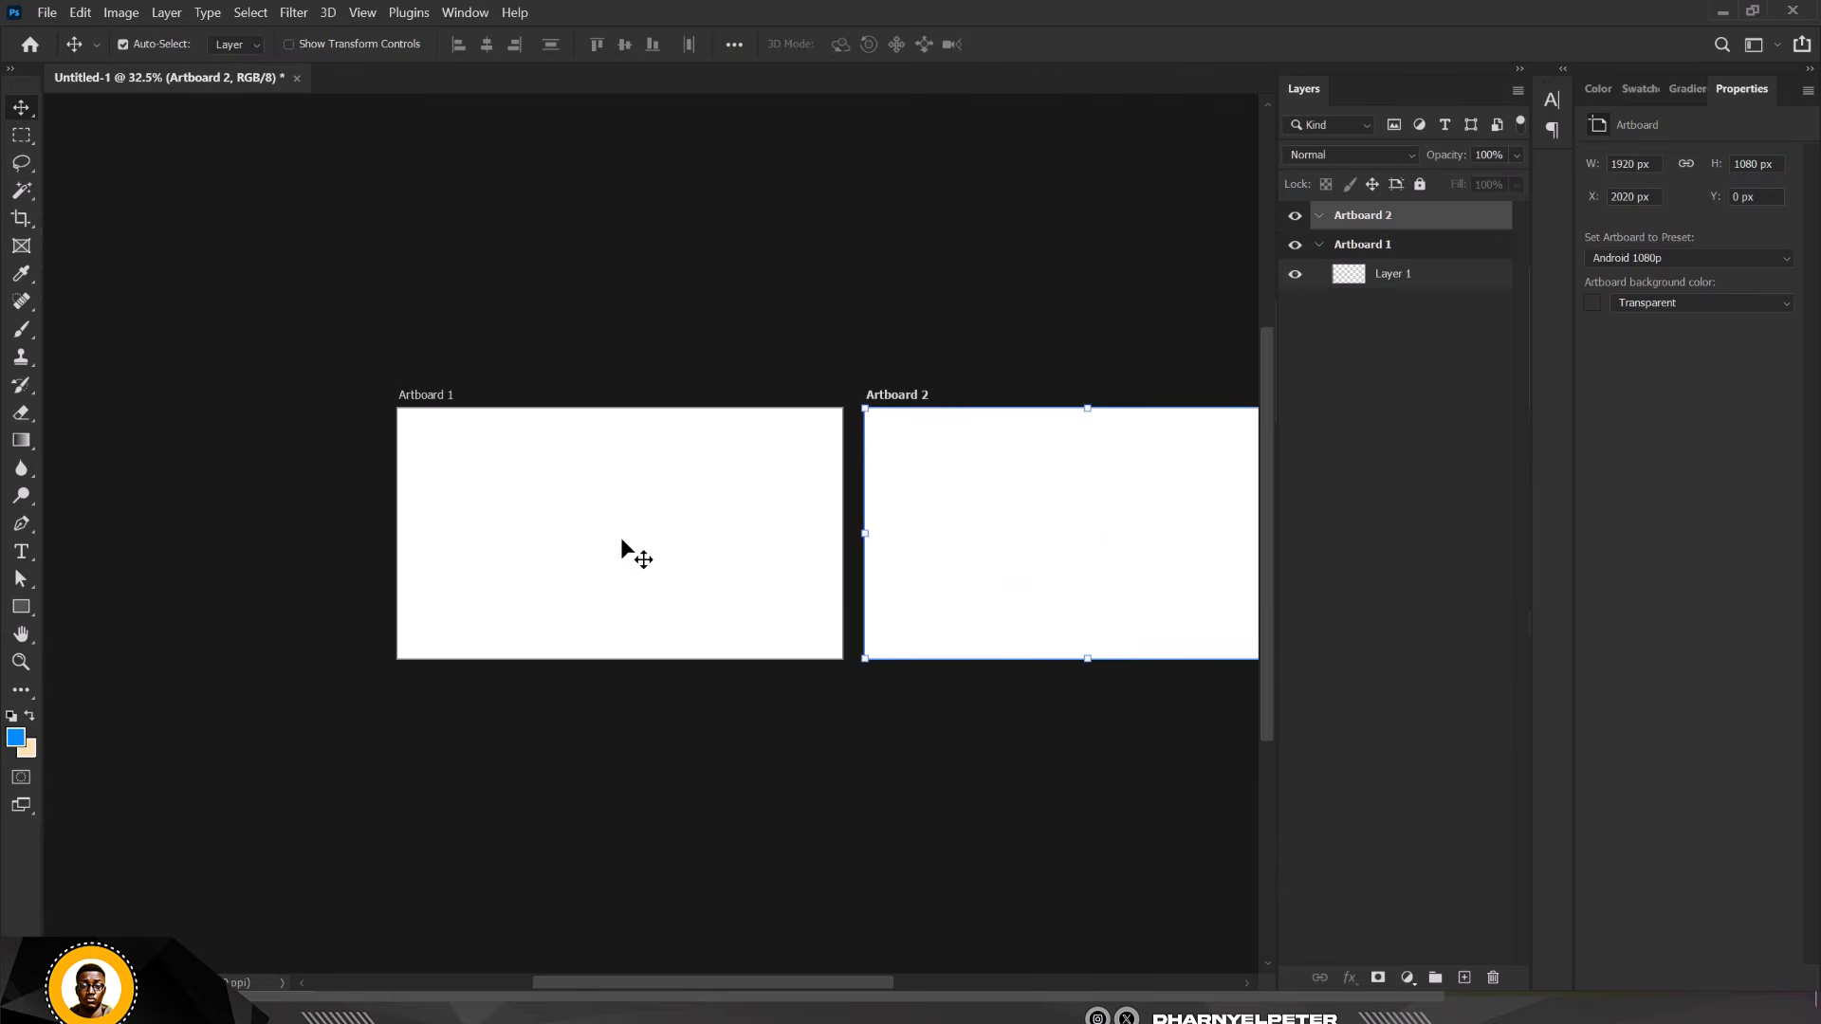
Place the THUMBNAIL image from the INFO GRAPHICS 1 folder onto Artboard 1
left_click(566, 441)
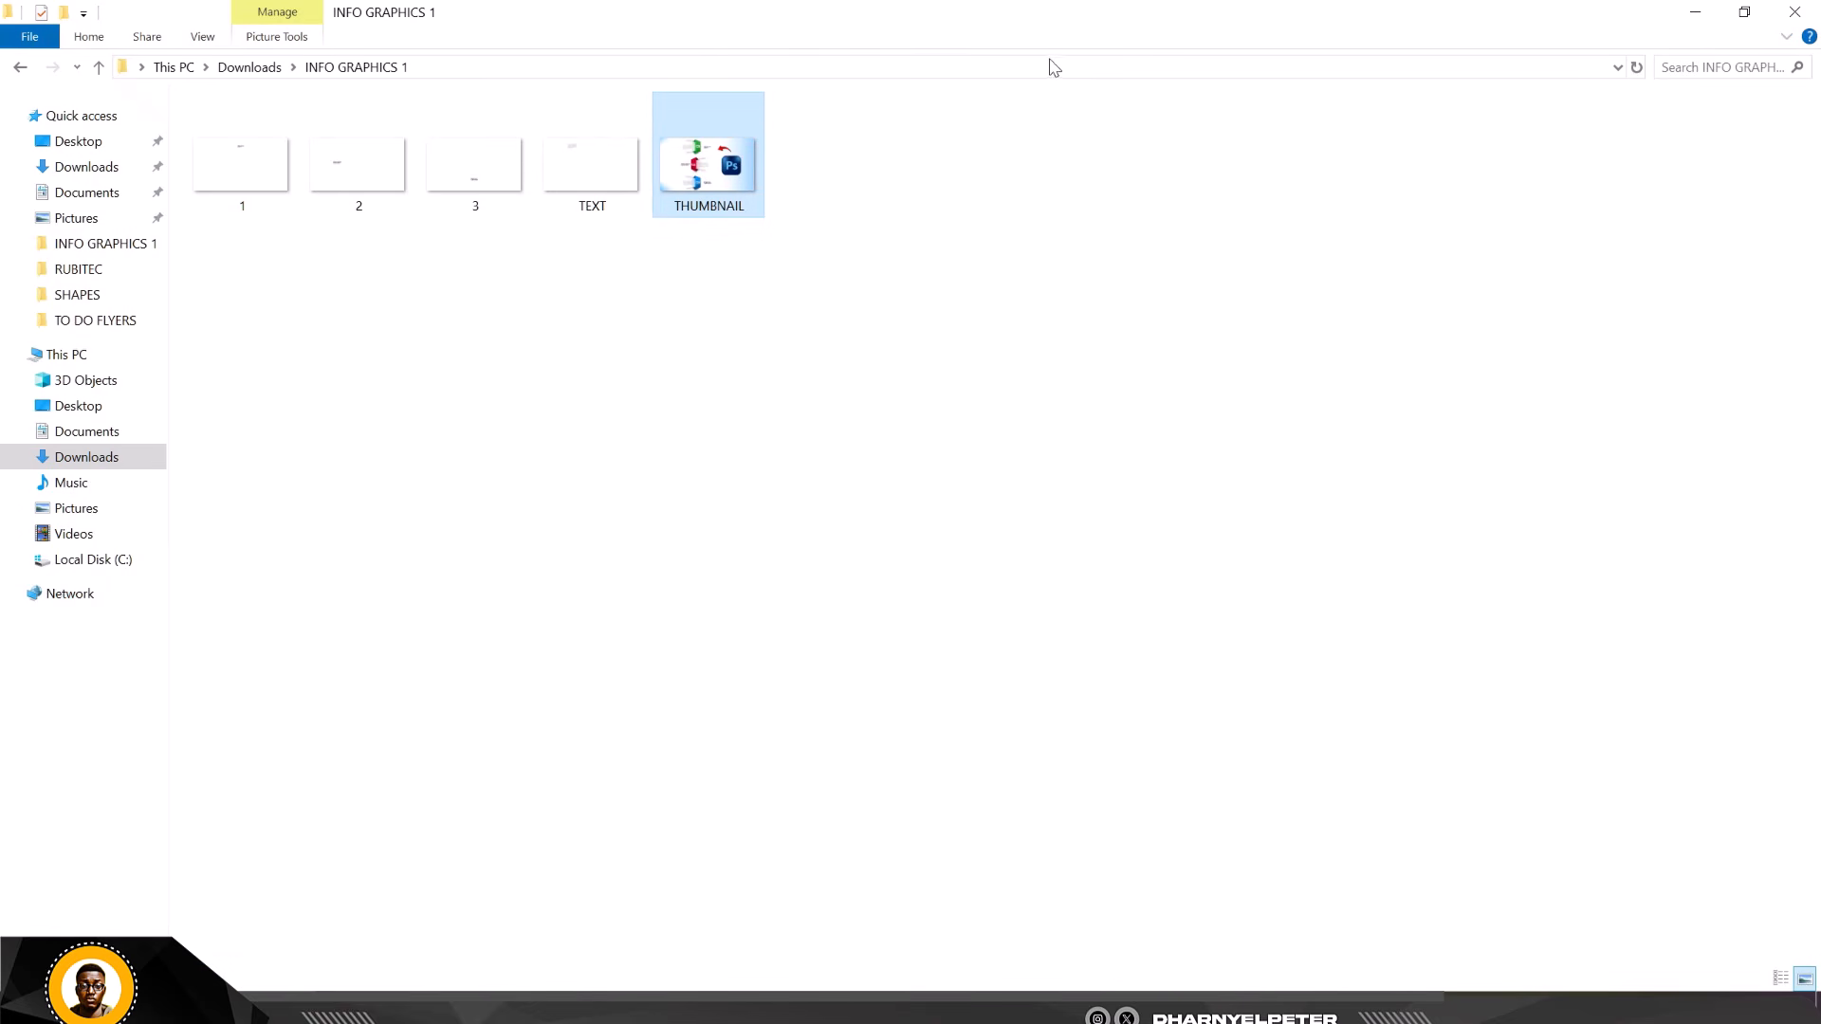
left_click_drag(747, 185, 593, 576)
scroll(589, 568, "down", 4)
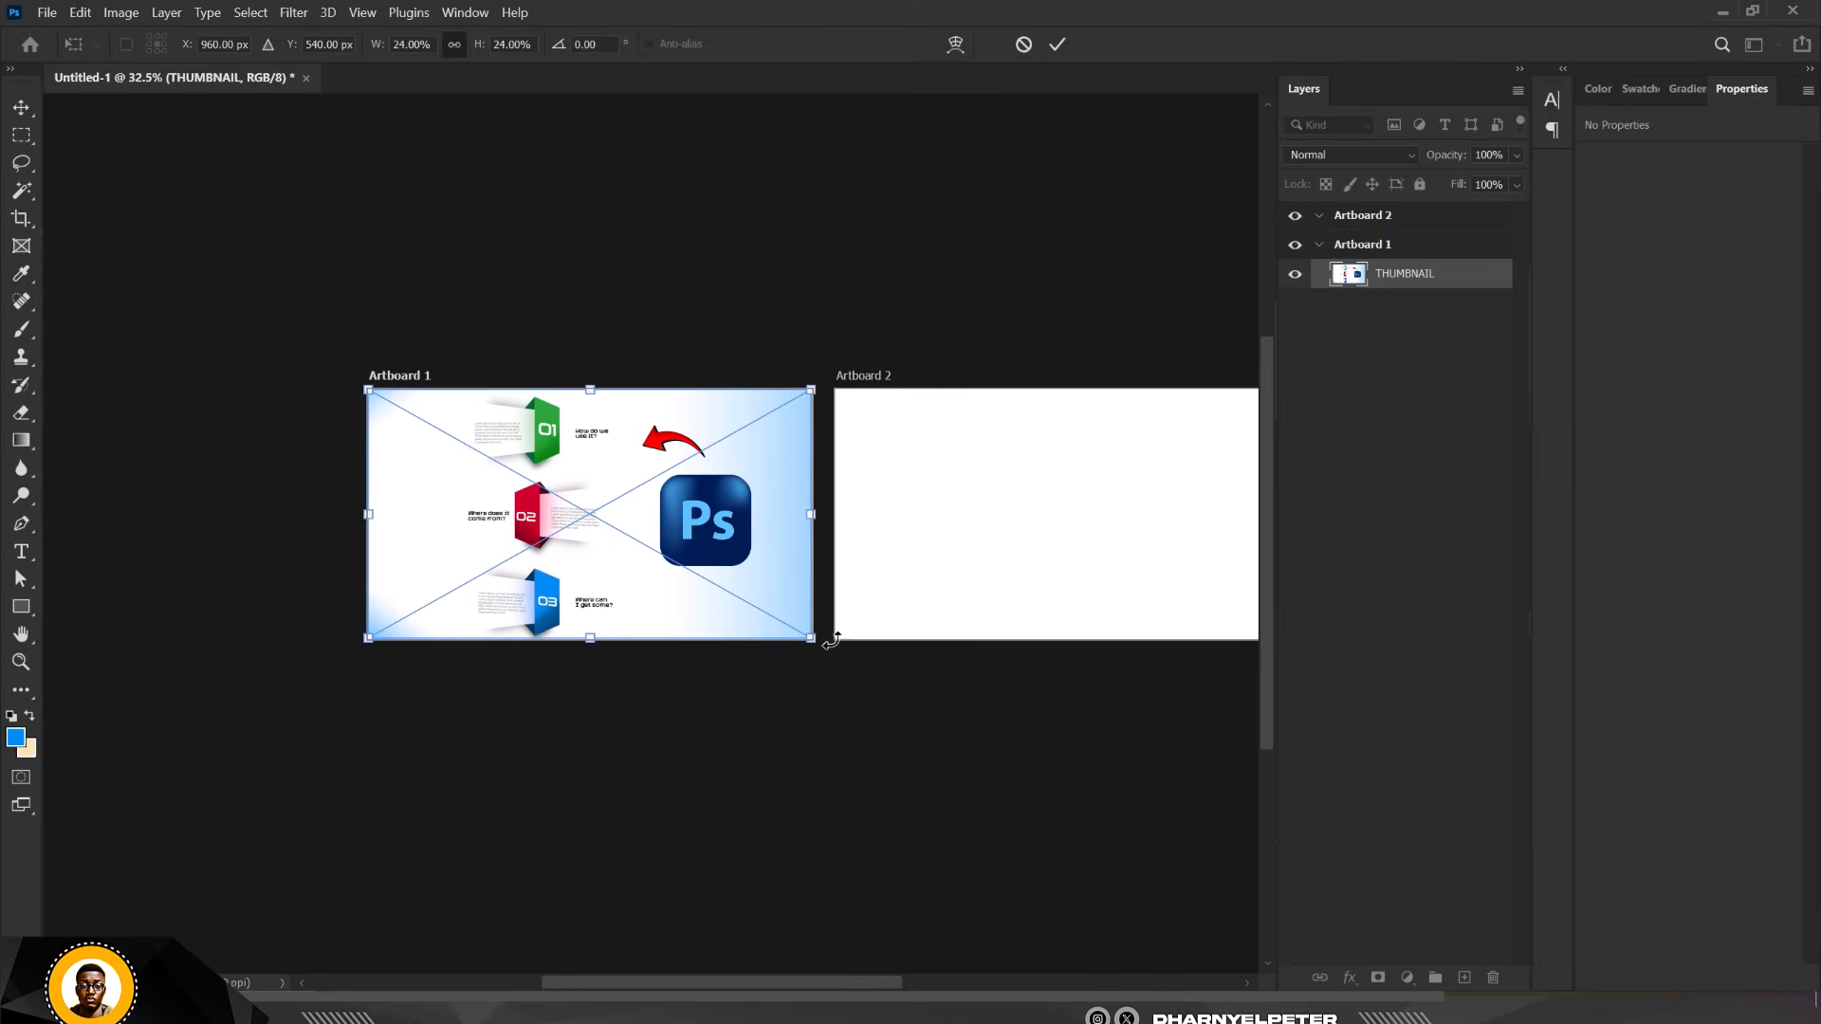
Scale the placed thumbnail to about 49% and reposition it so the green 01 ribbon is framed within Artboard 1
left_click_drag(813, 636, 1082, 793)
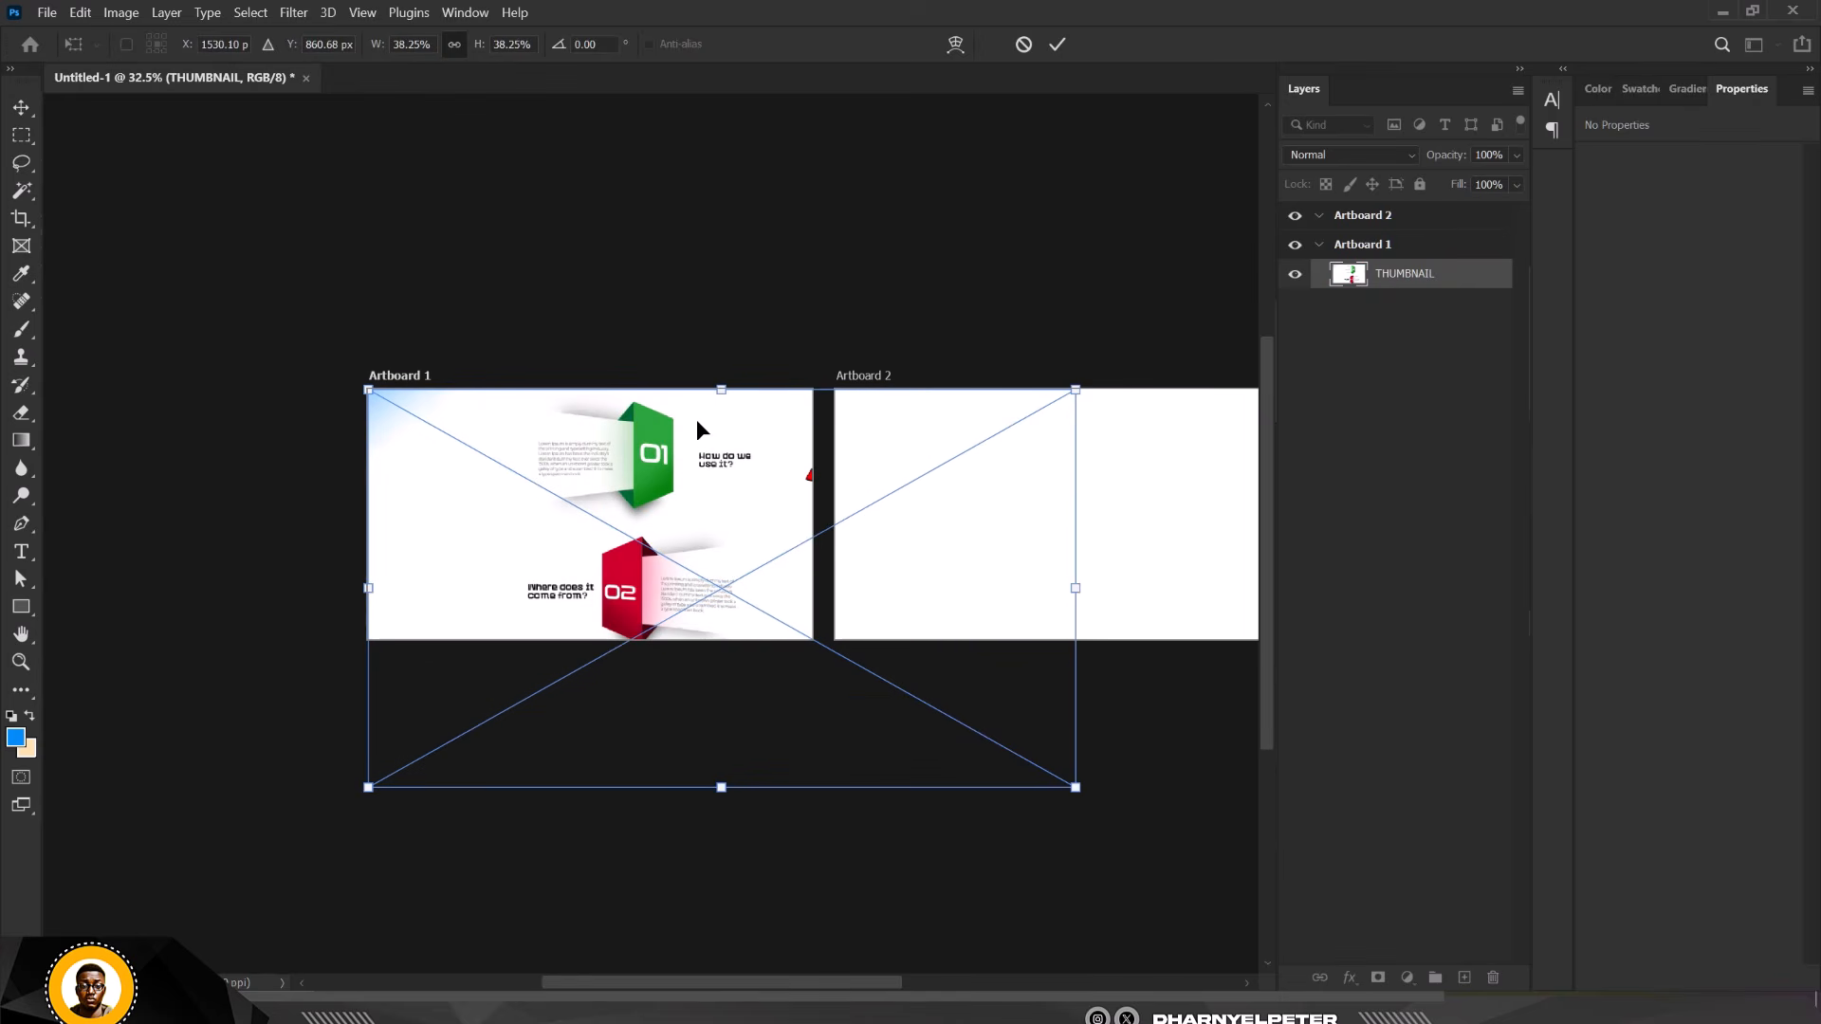
left_click_drag(696, 448, 696, 498)
scroll(634, 598, "up", 5)
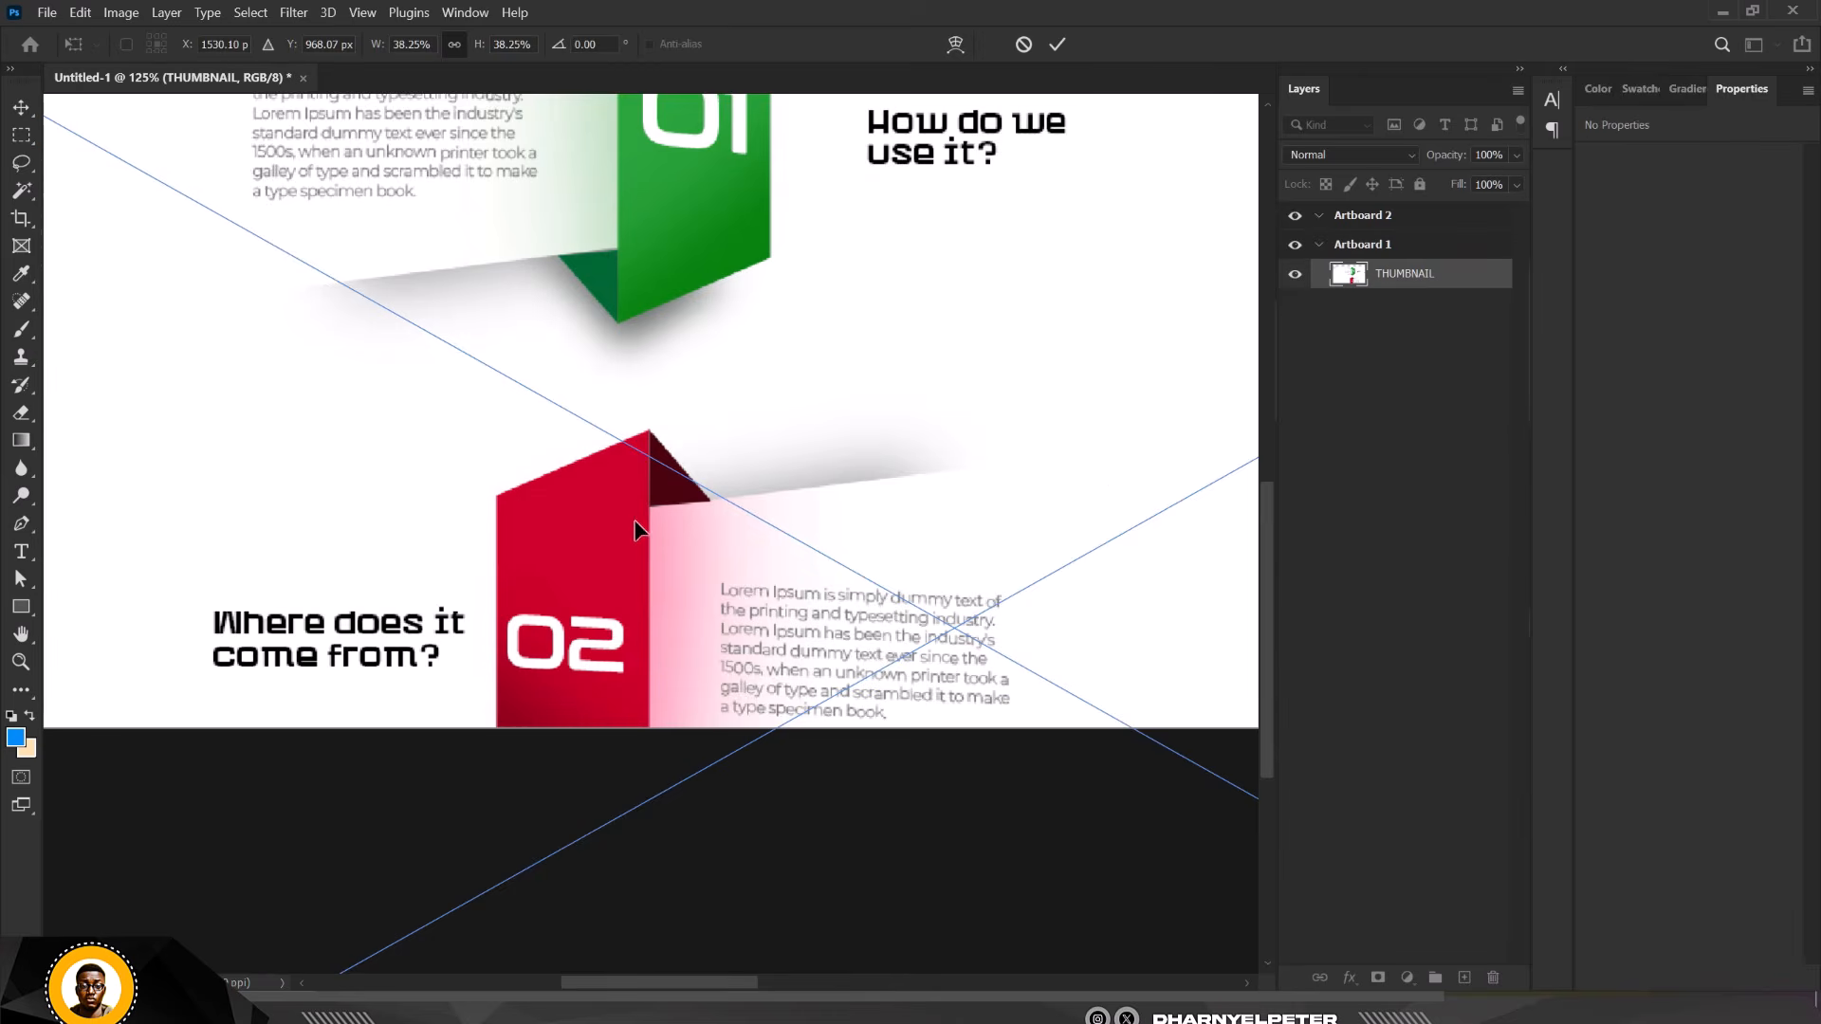
scroll(834, 651, "down", 3)
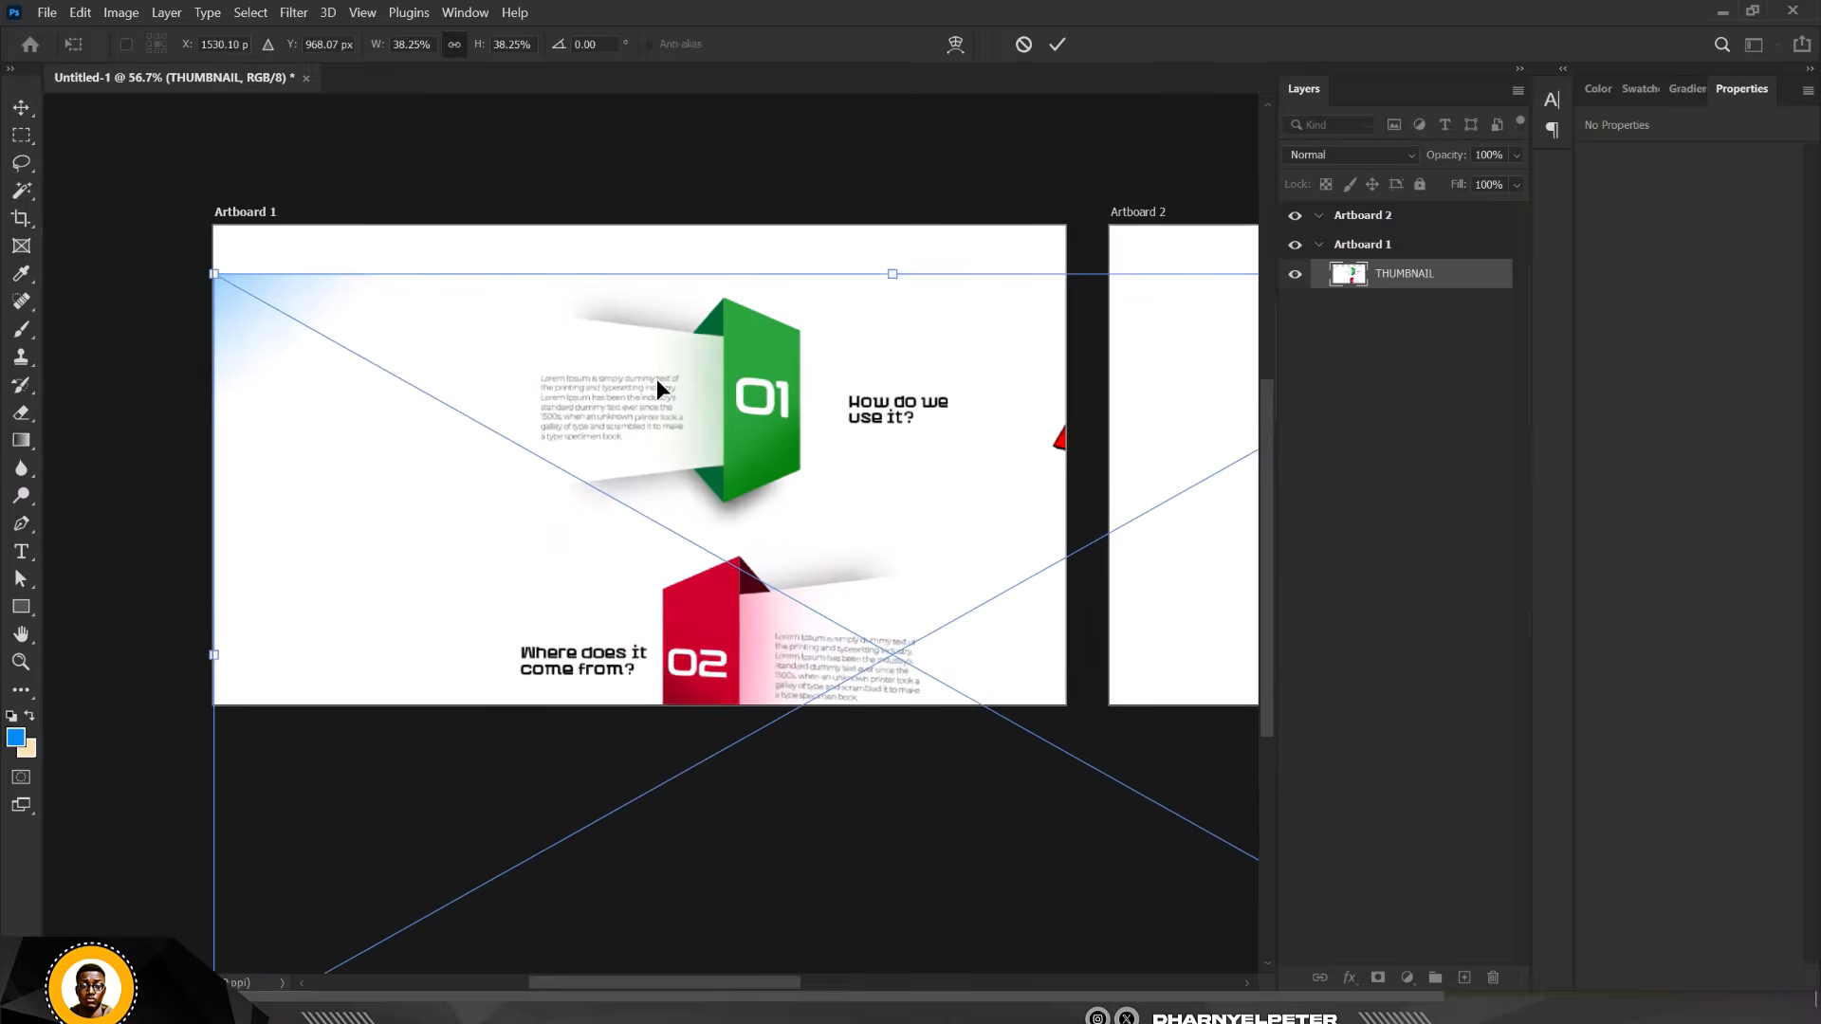
left_click_drag(656, 378, 657, 315)
scroll(521, 342, "down", 4)
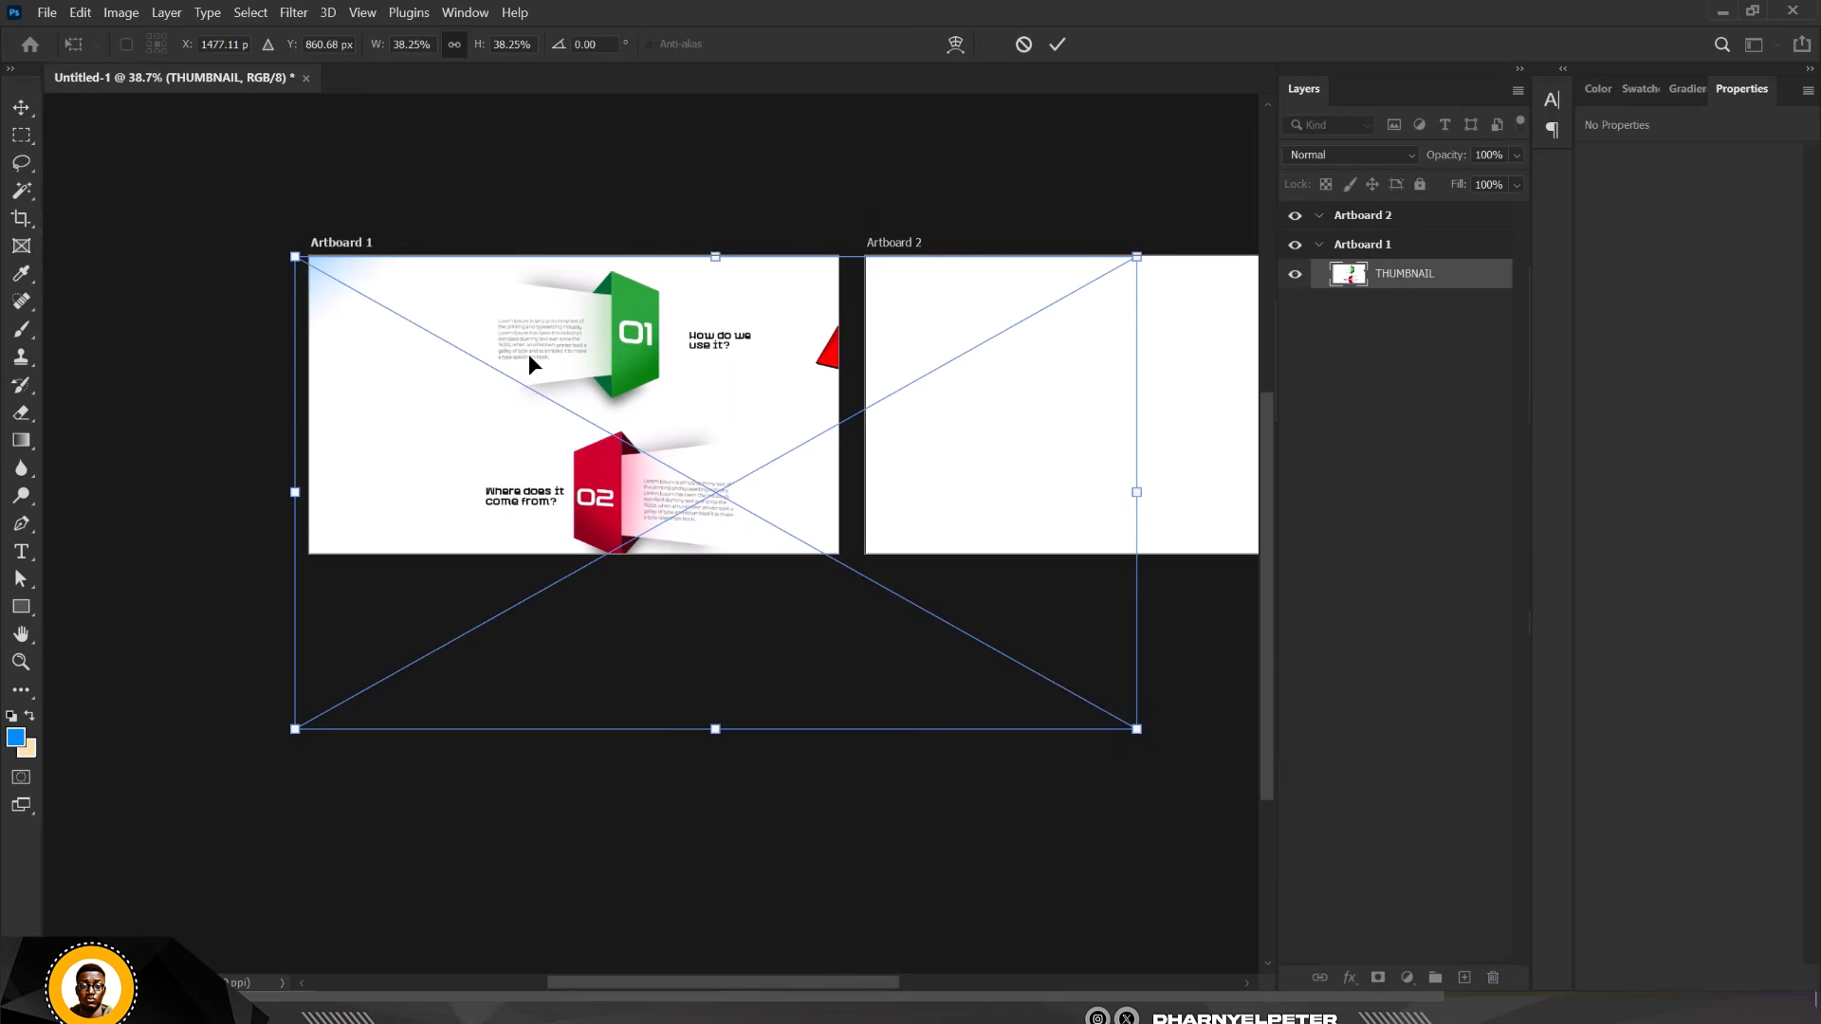
left_click_drag(1034, 668, 1243, 785)
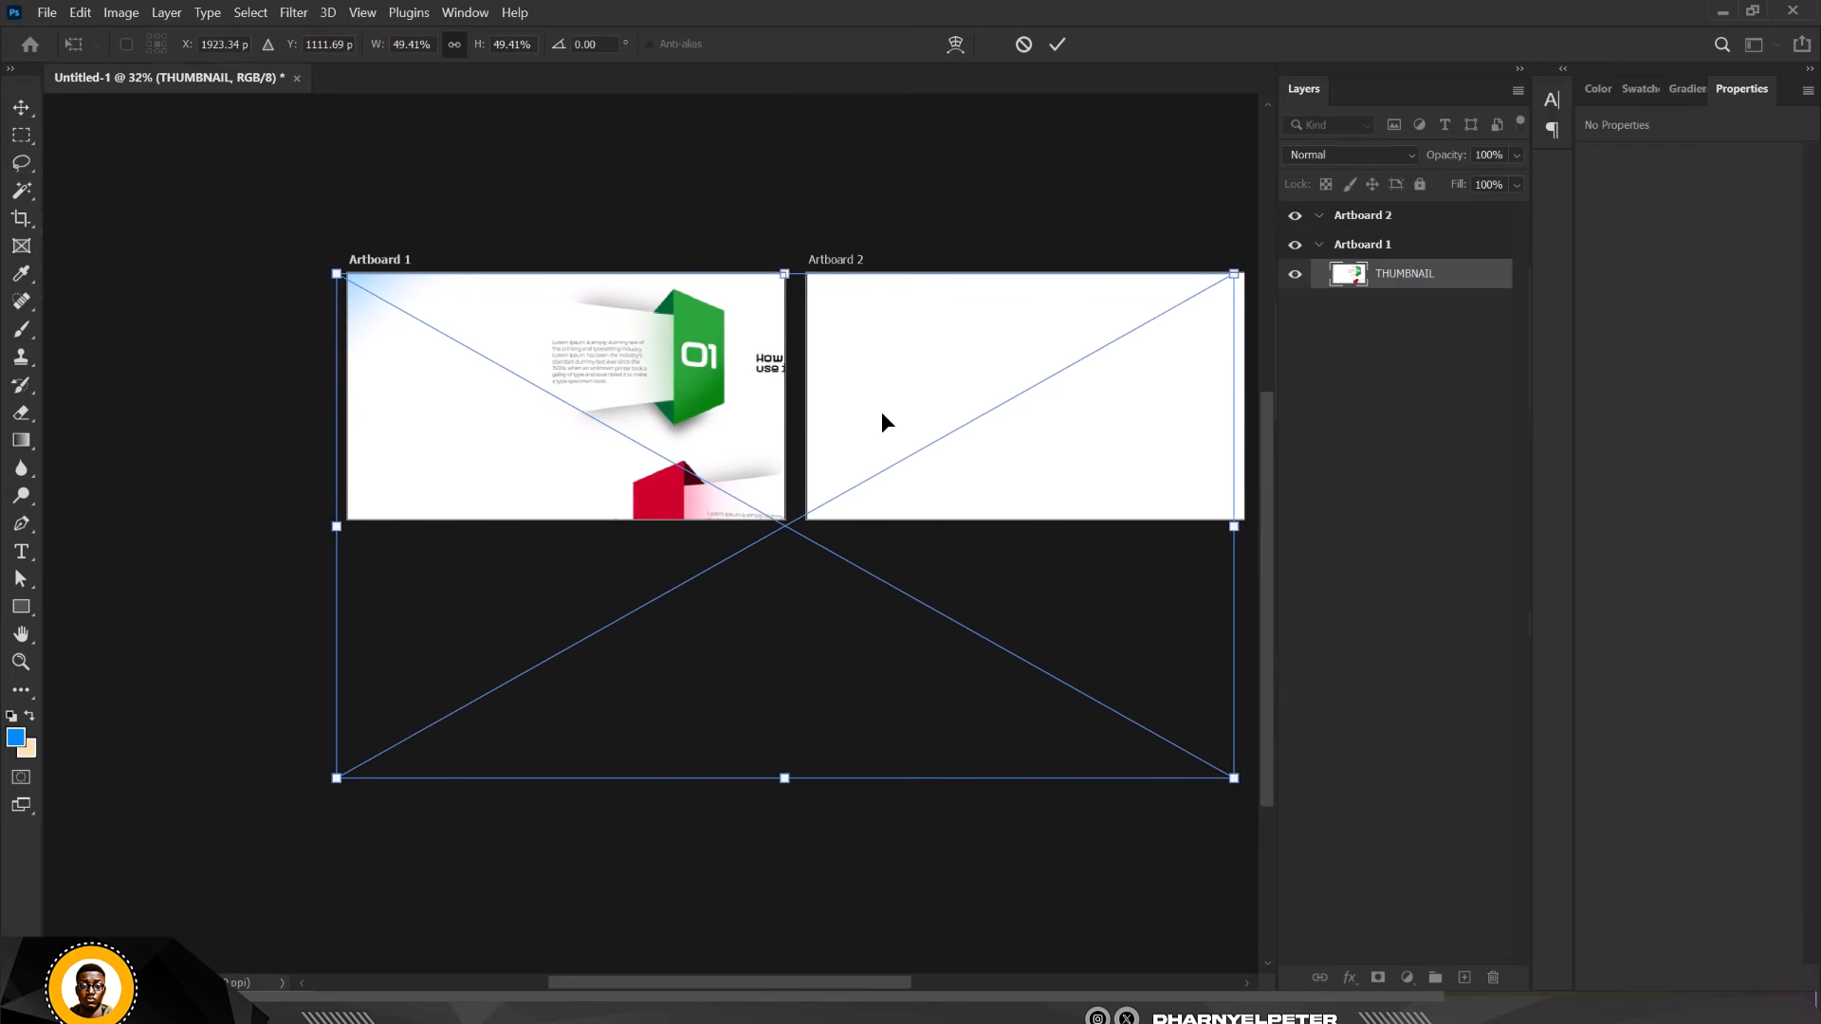
left_click_drag(883, 418, 823, 461)
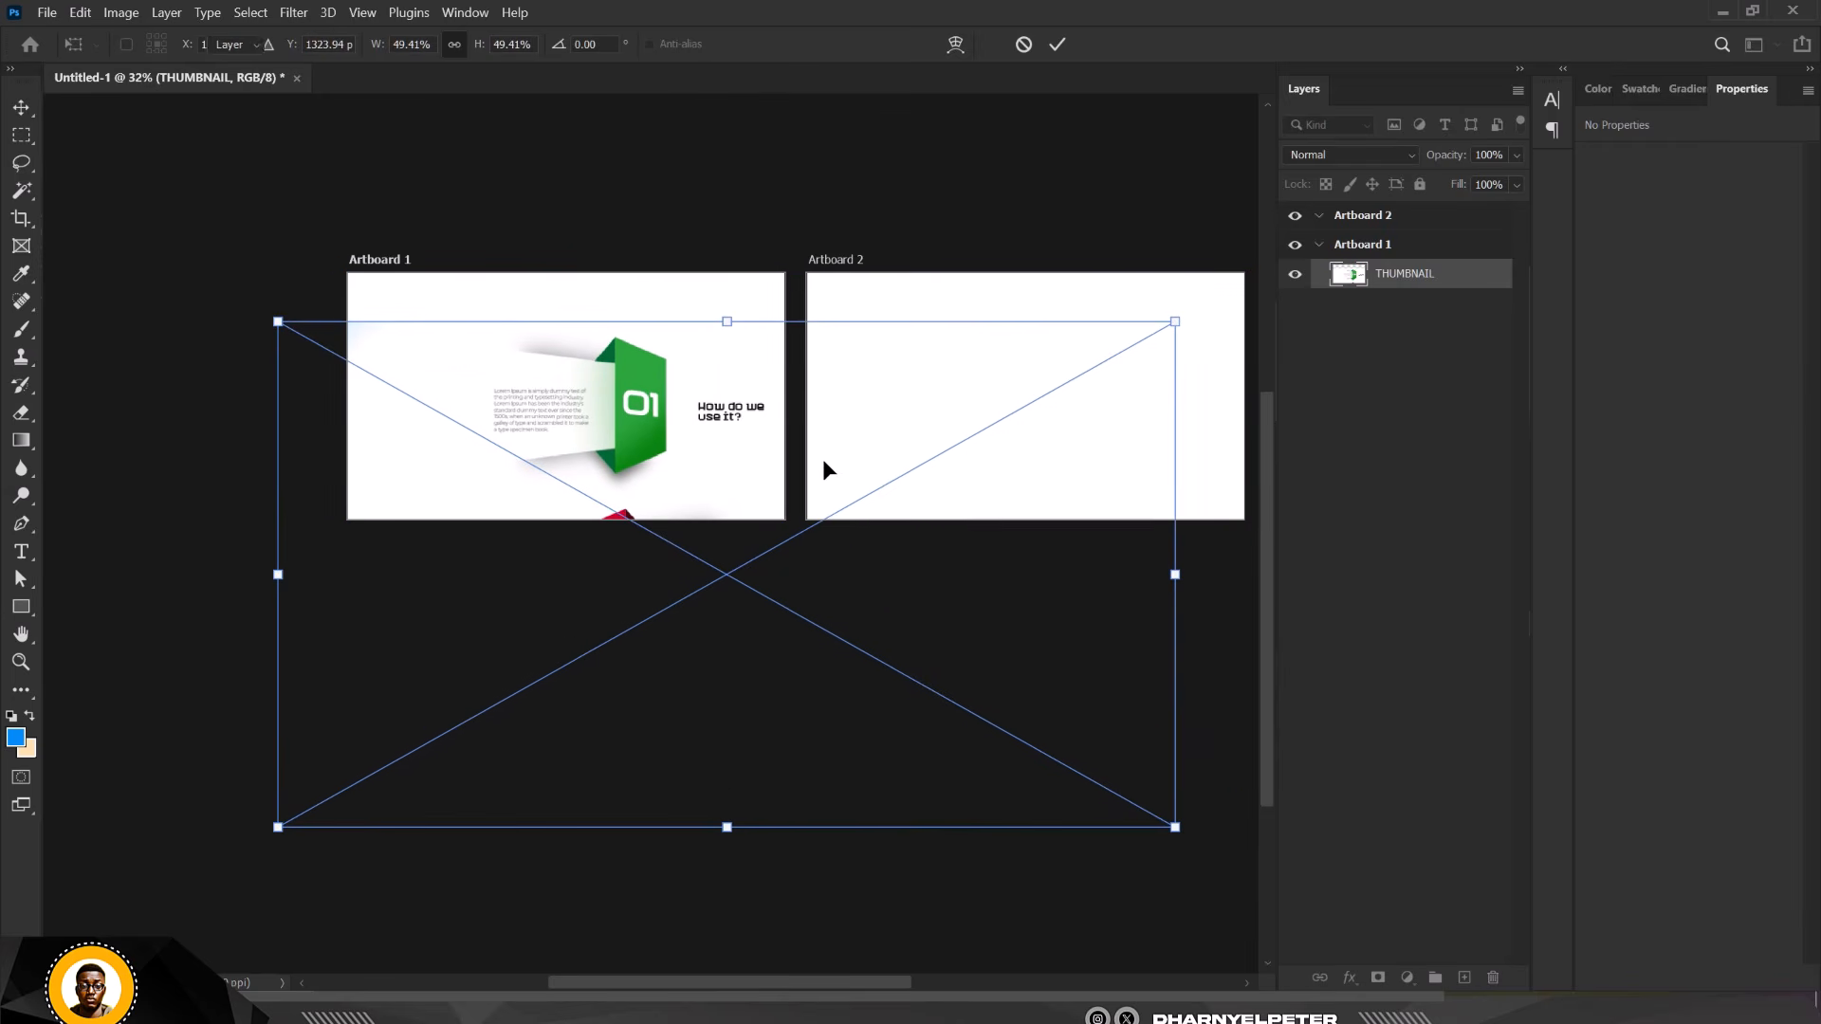
key("Return")
scroll(495, 429, "down", 1)
scroll(851, 420, "up", 5)
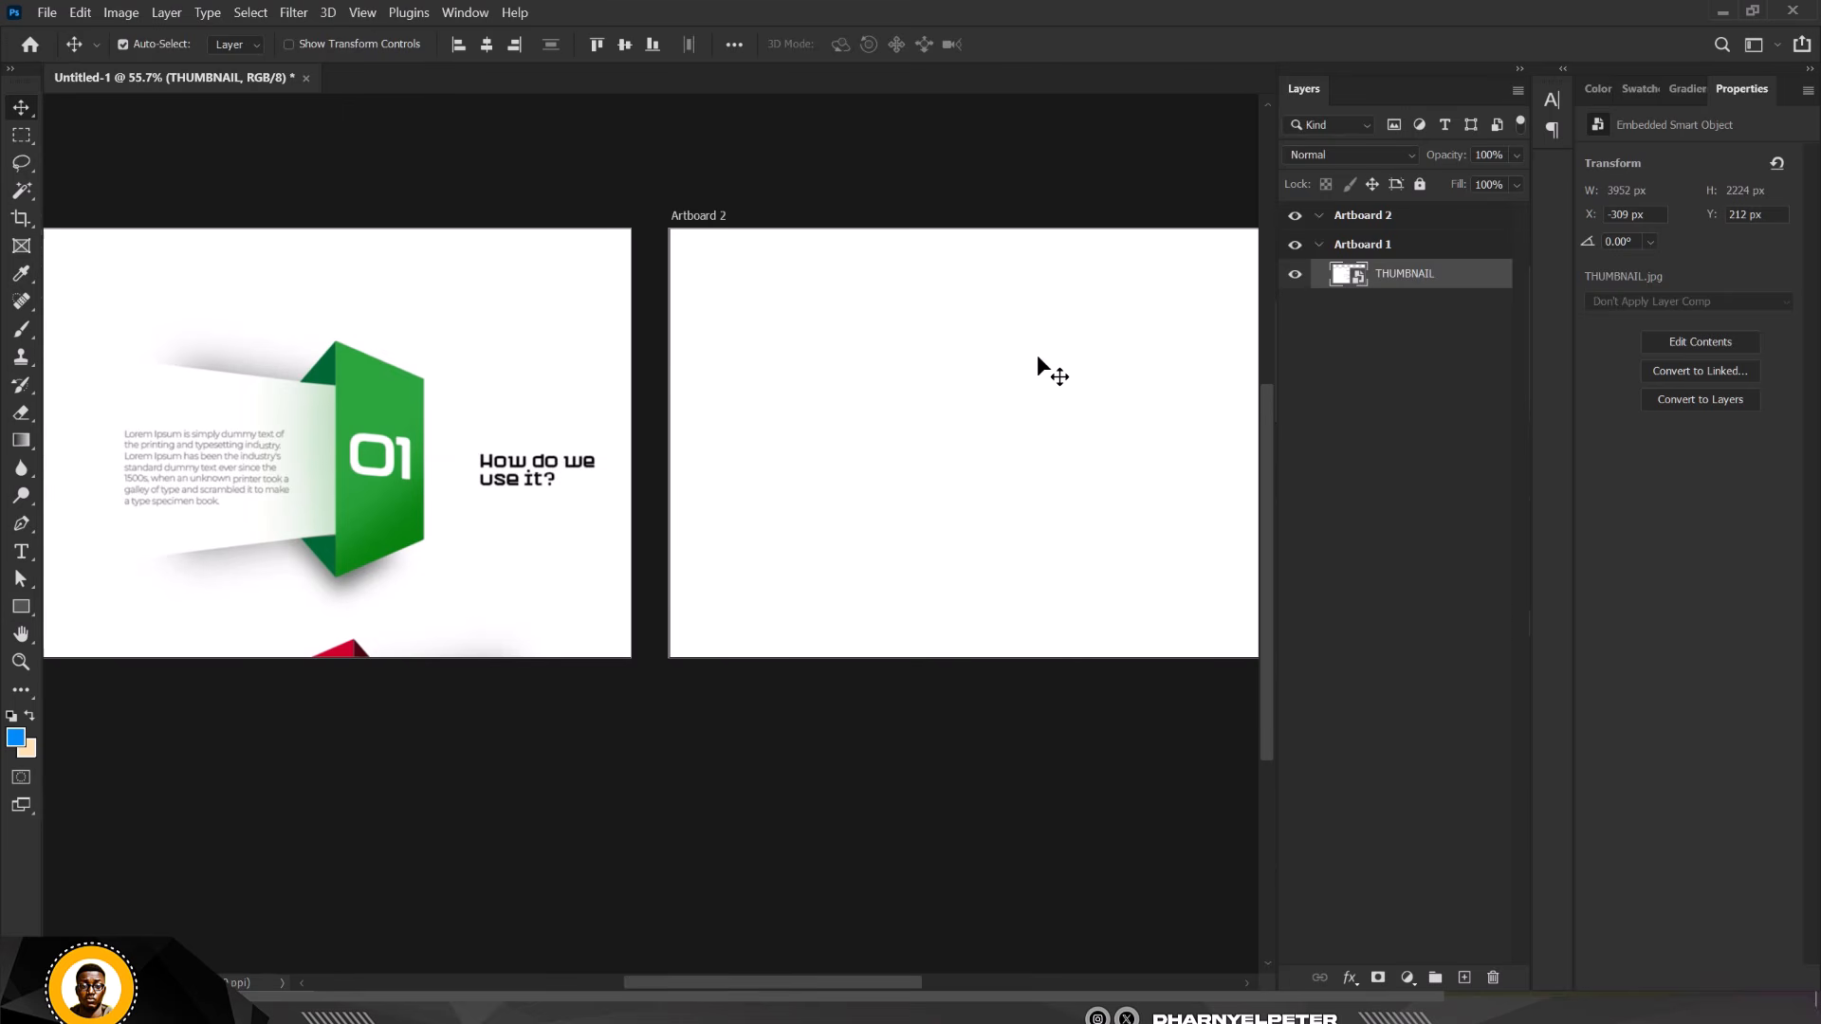
scroll(921, 357, "down", 1)
scroll(366, 397, "up", 2)
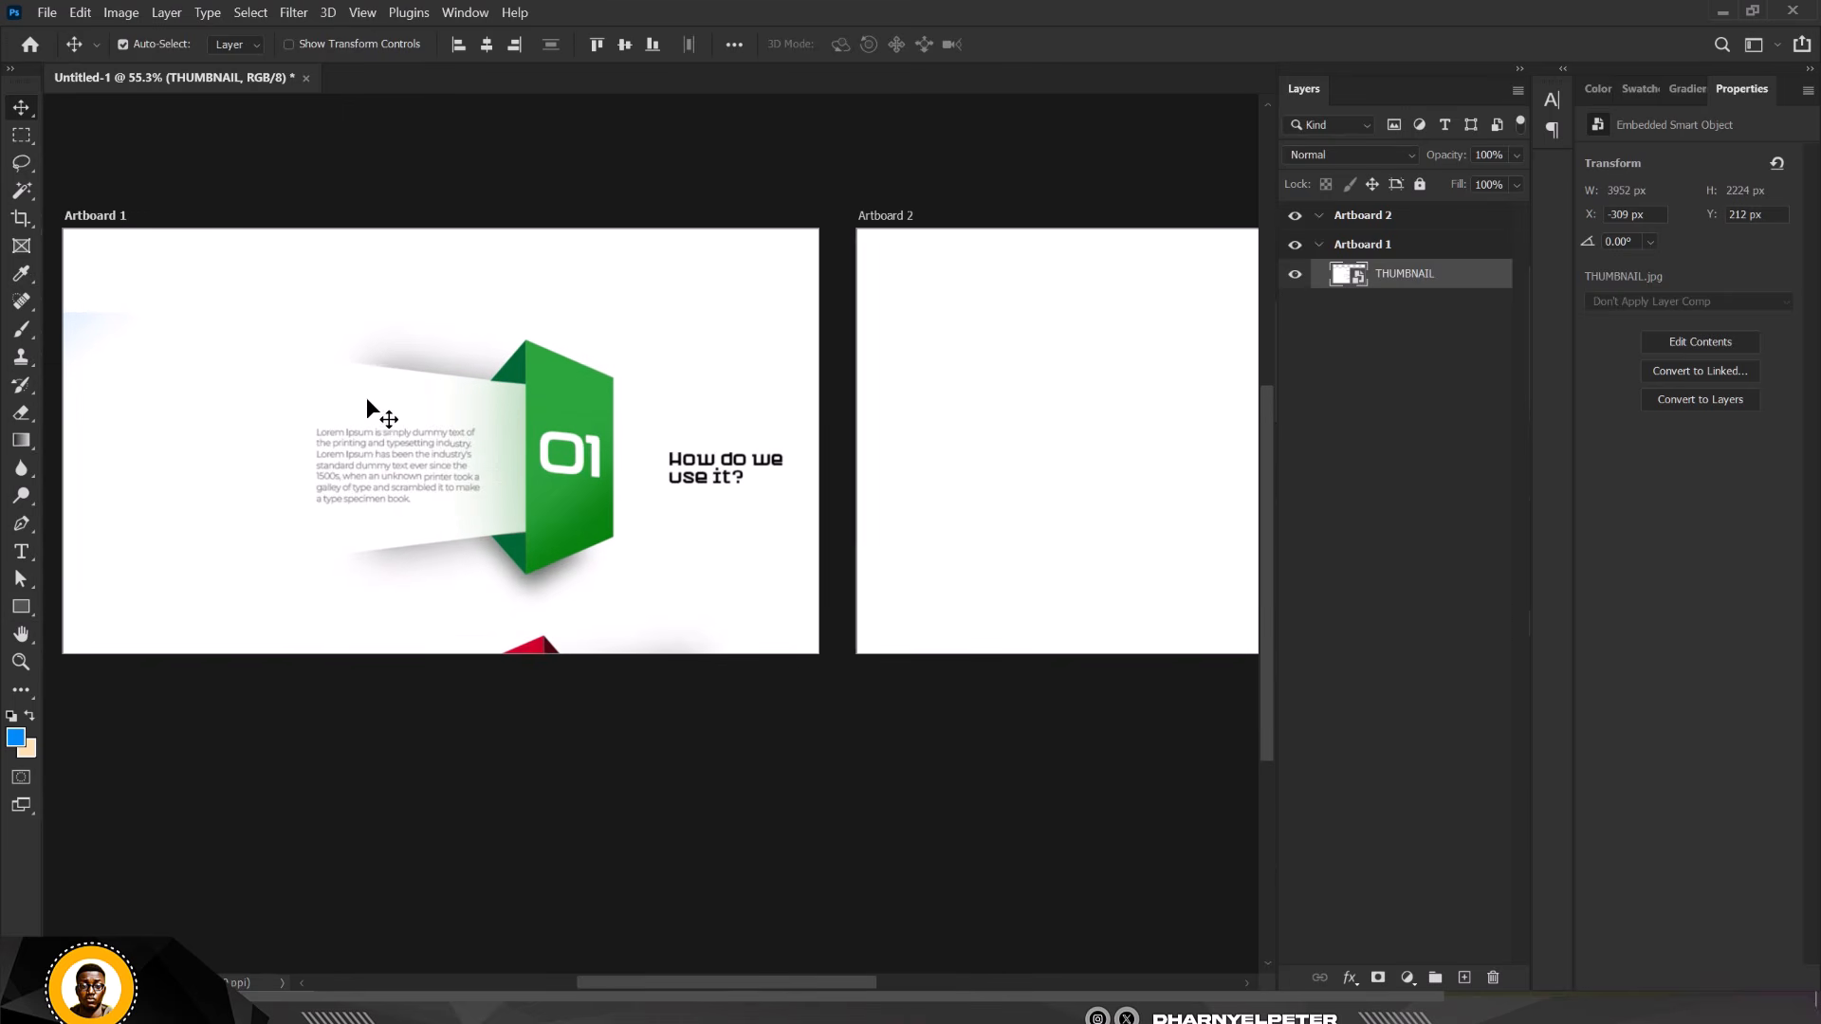
scroll(607, 455, "down", 4)
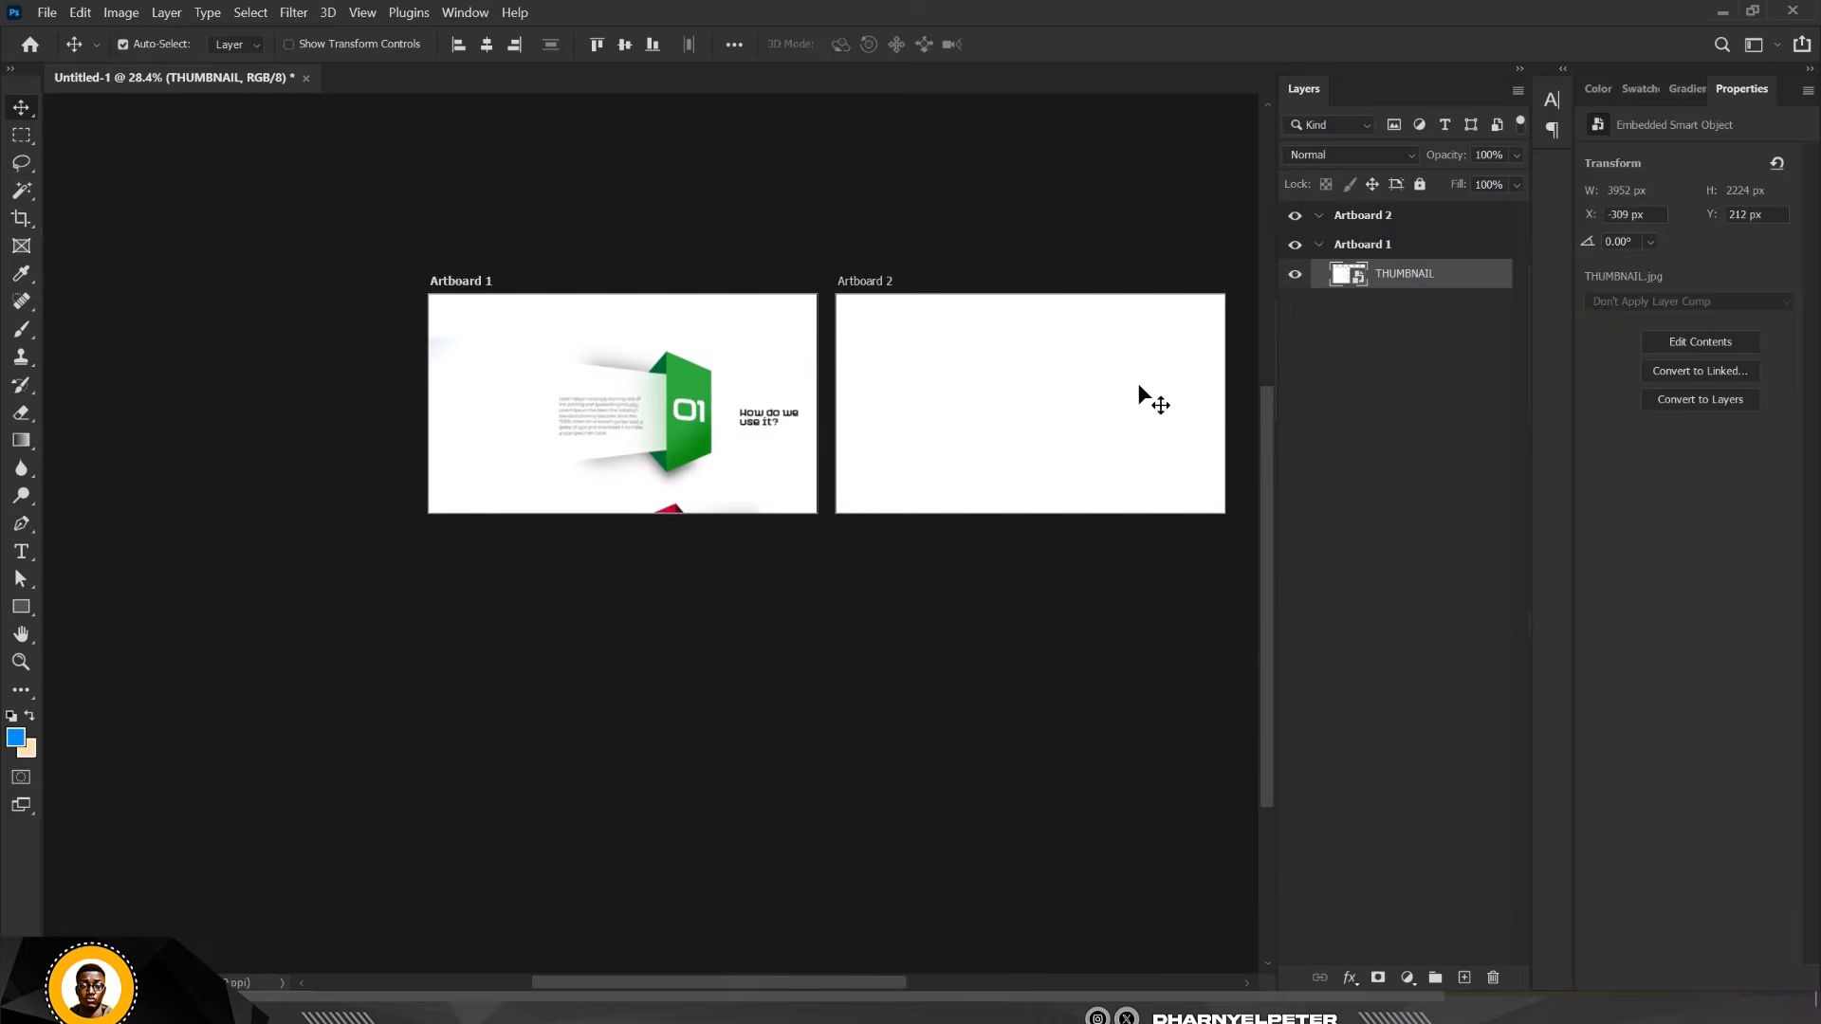
Draw a rectangle of about 785 × 398 px in the left half of Artboard 2
scroll(1138, 383, "up", 5)
left_click(995, 338)
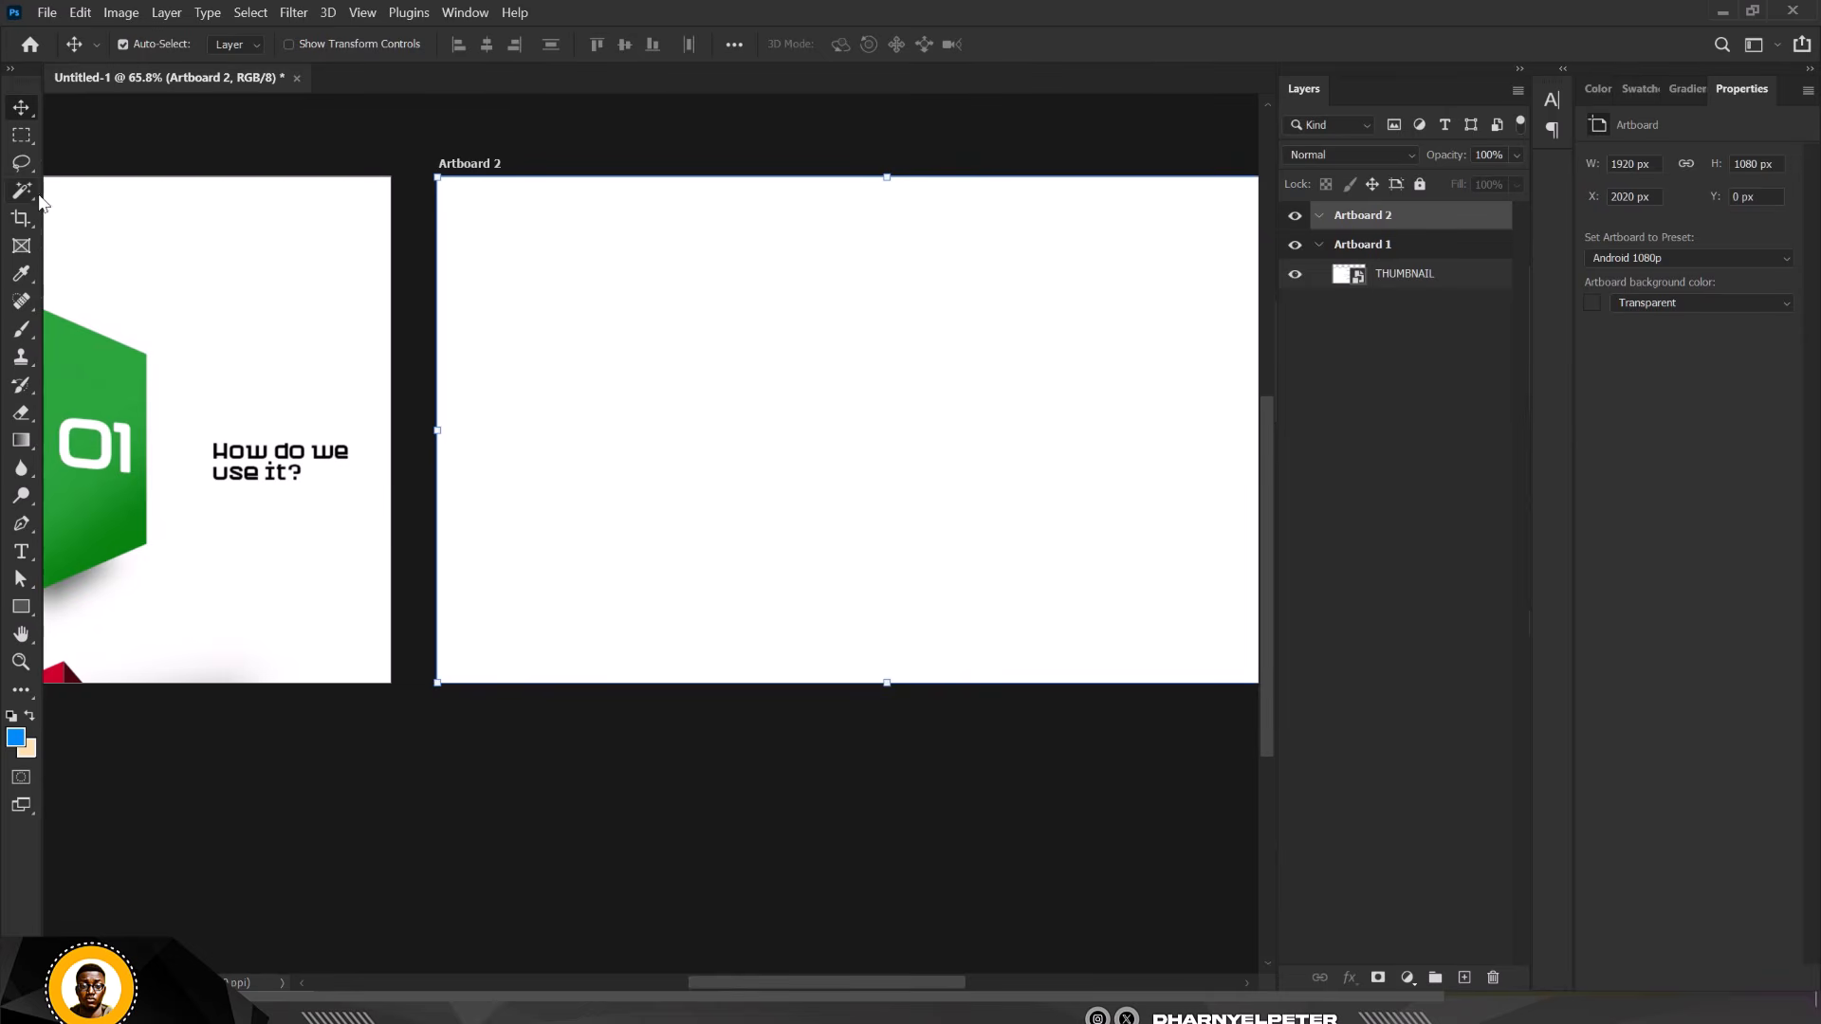
scroll(784, 380, "down", 1)
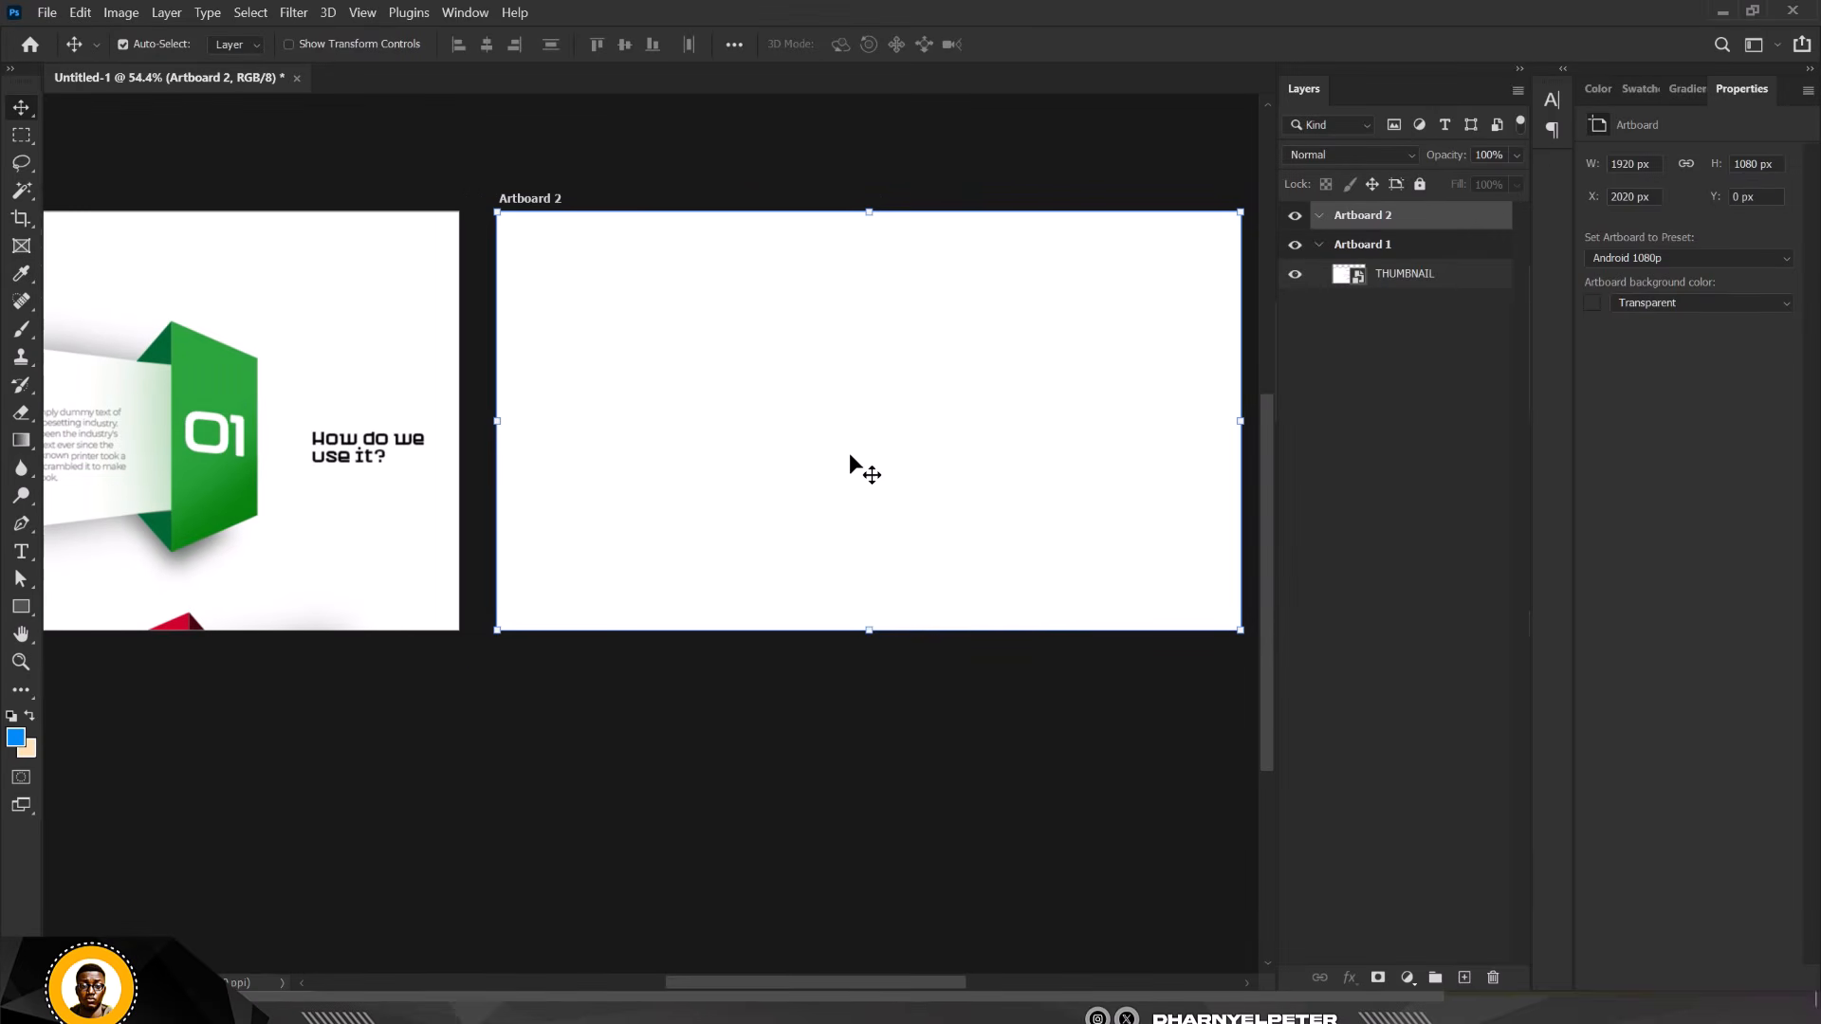
scroll(817, 500, "down", 1)
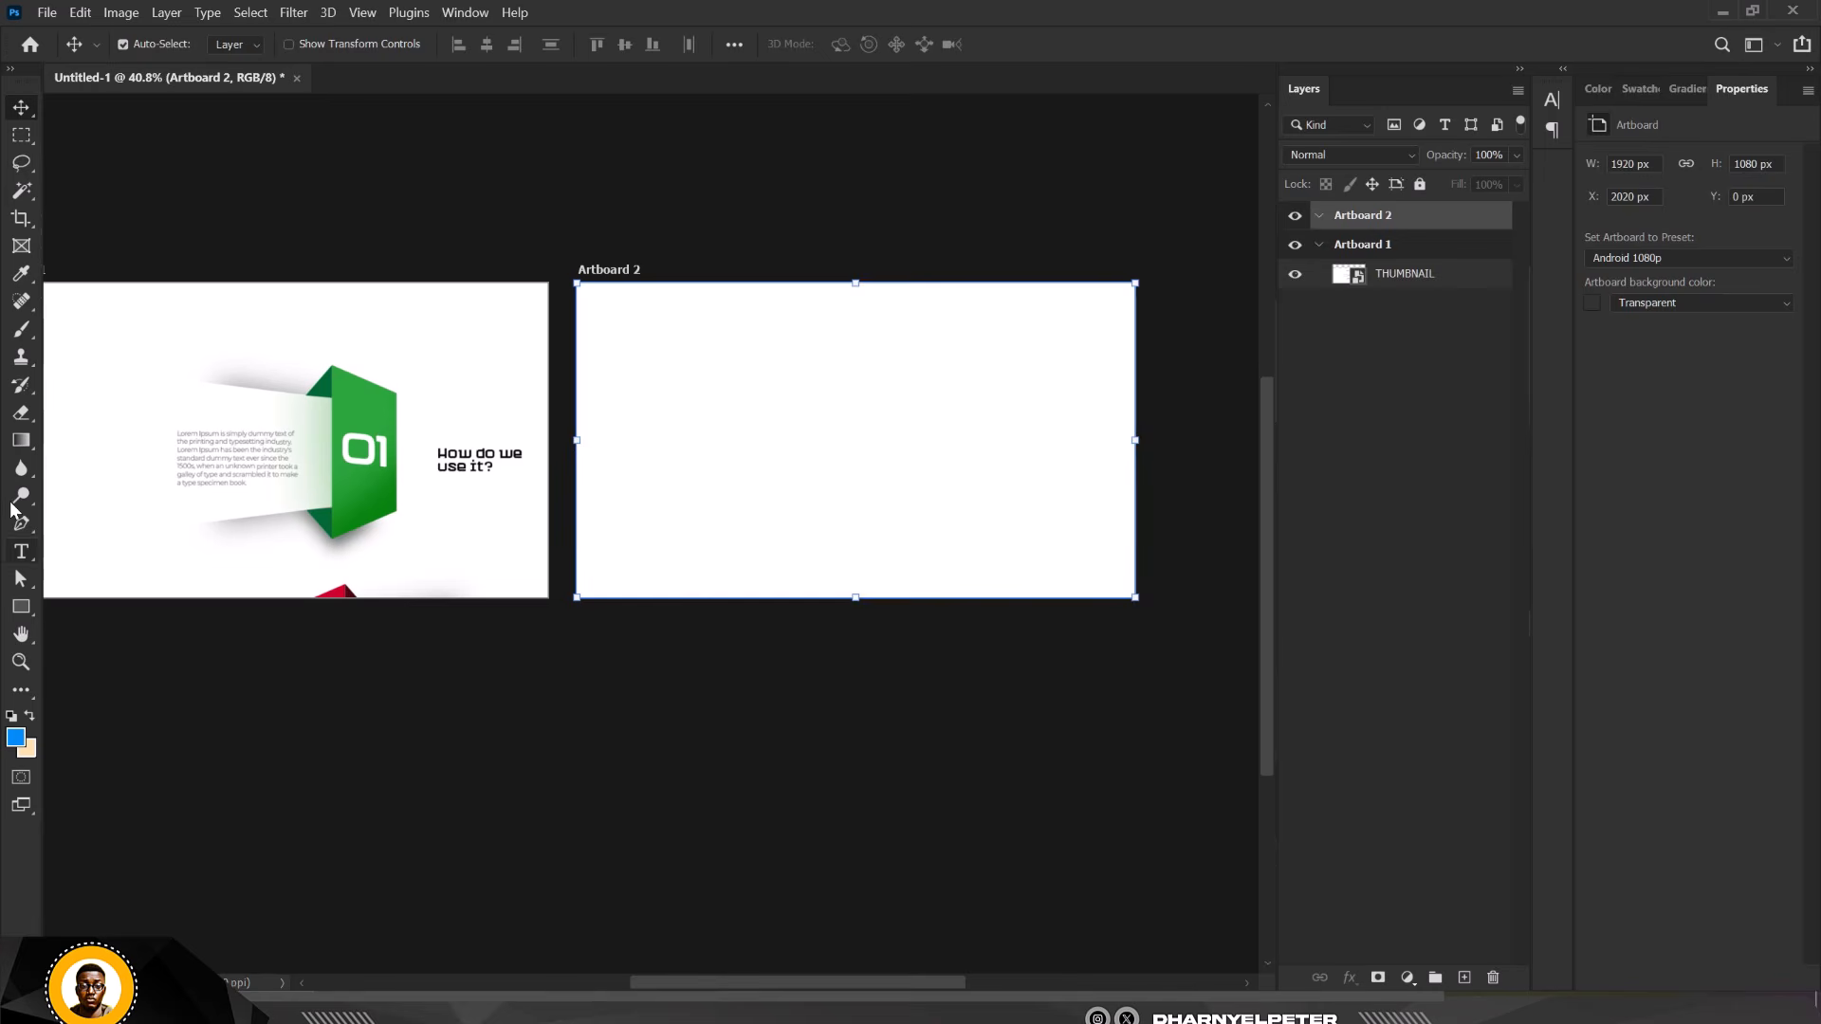
left_click(21, 607)
left_click(105, 606)
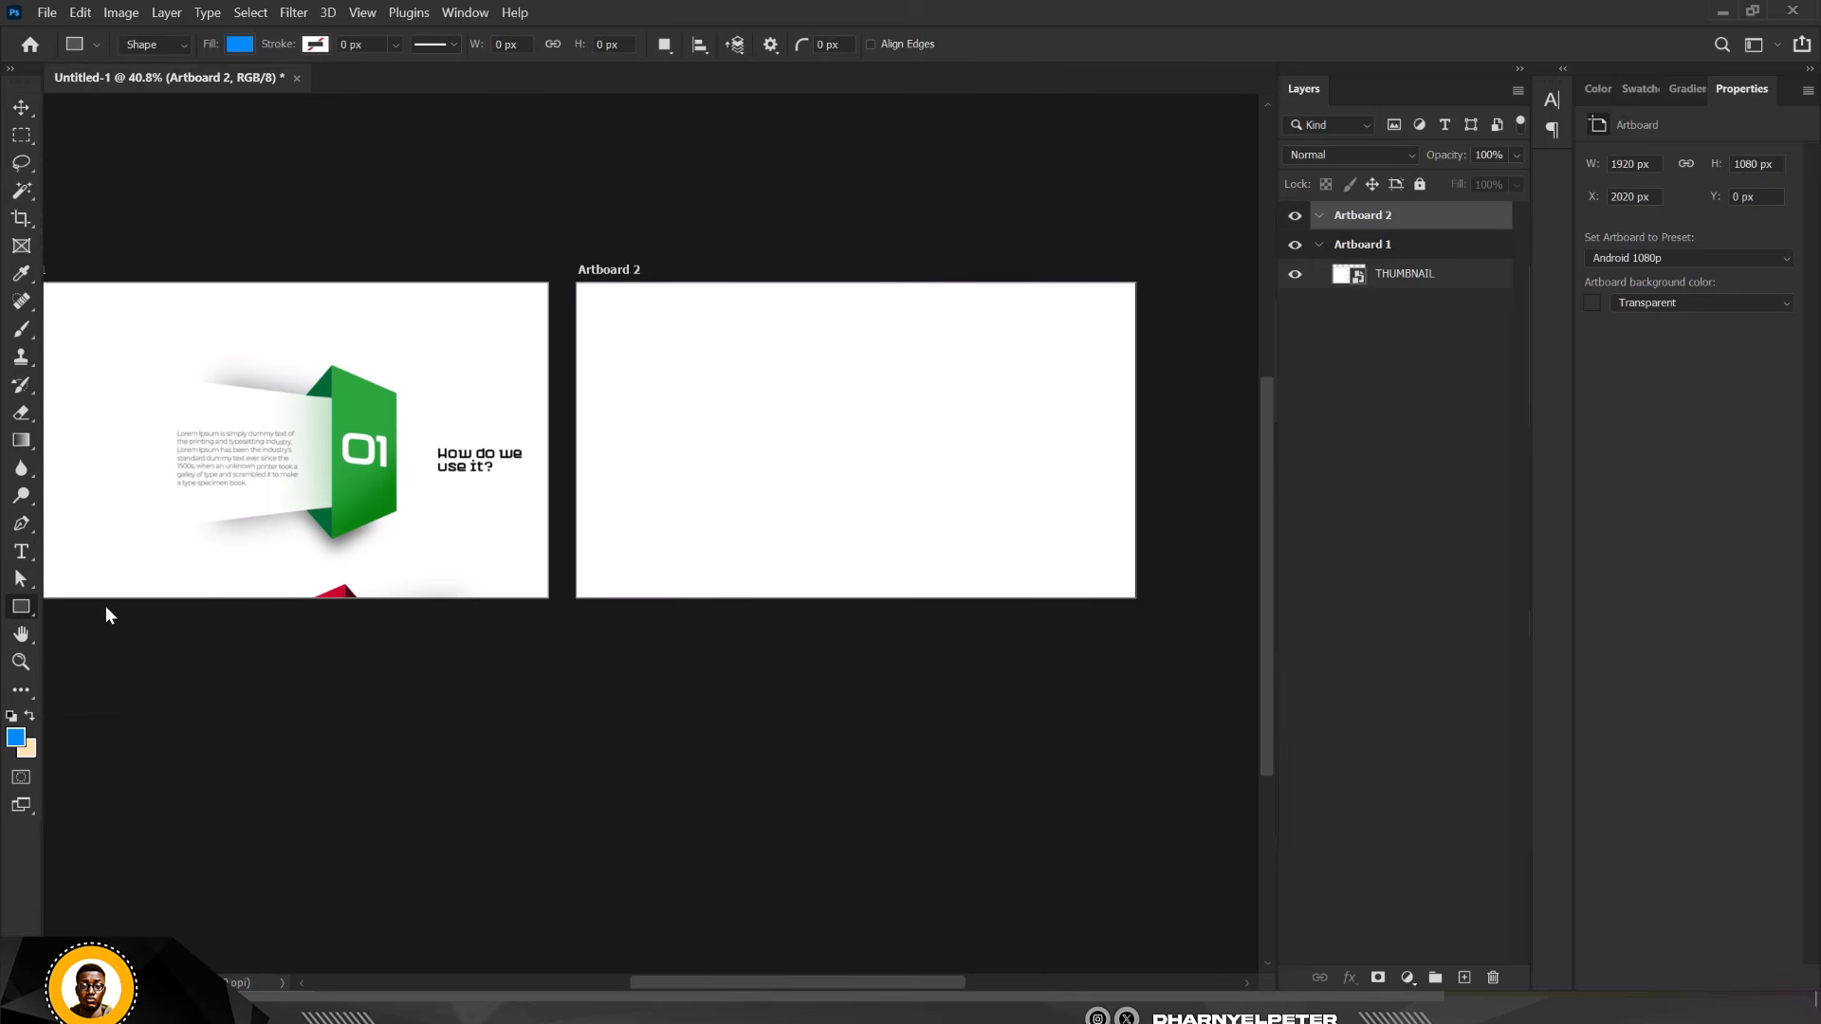
left_click_drag(630, 395, 858, 510)
Change the rectangle's fill colour to light grey, eeeeee
scroll(685, 474, "up", 3)
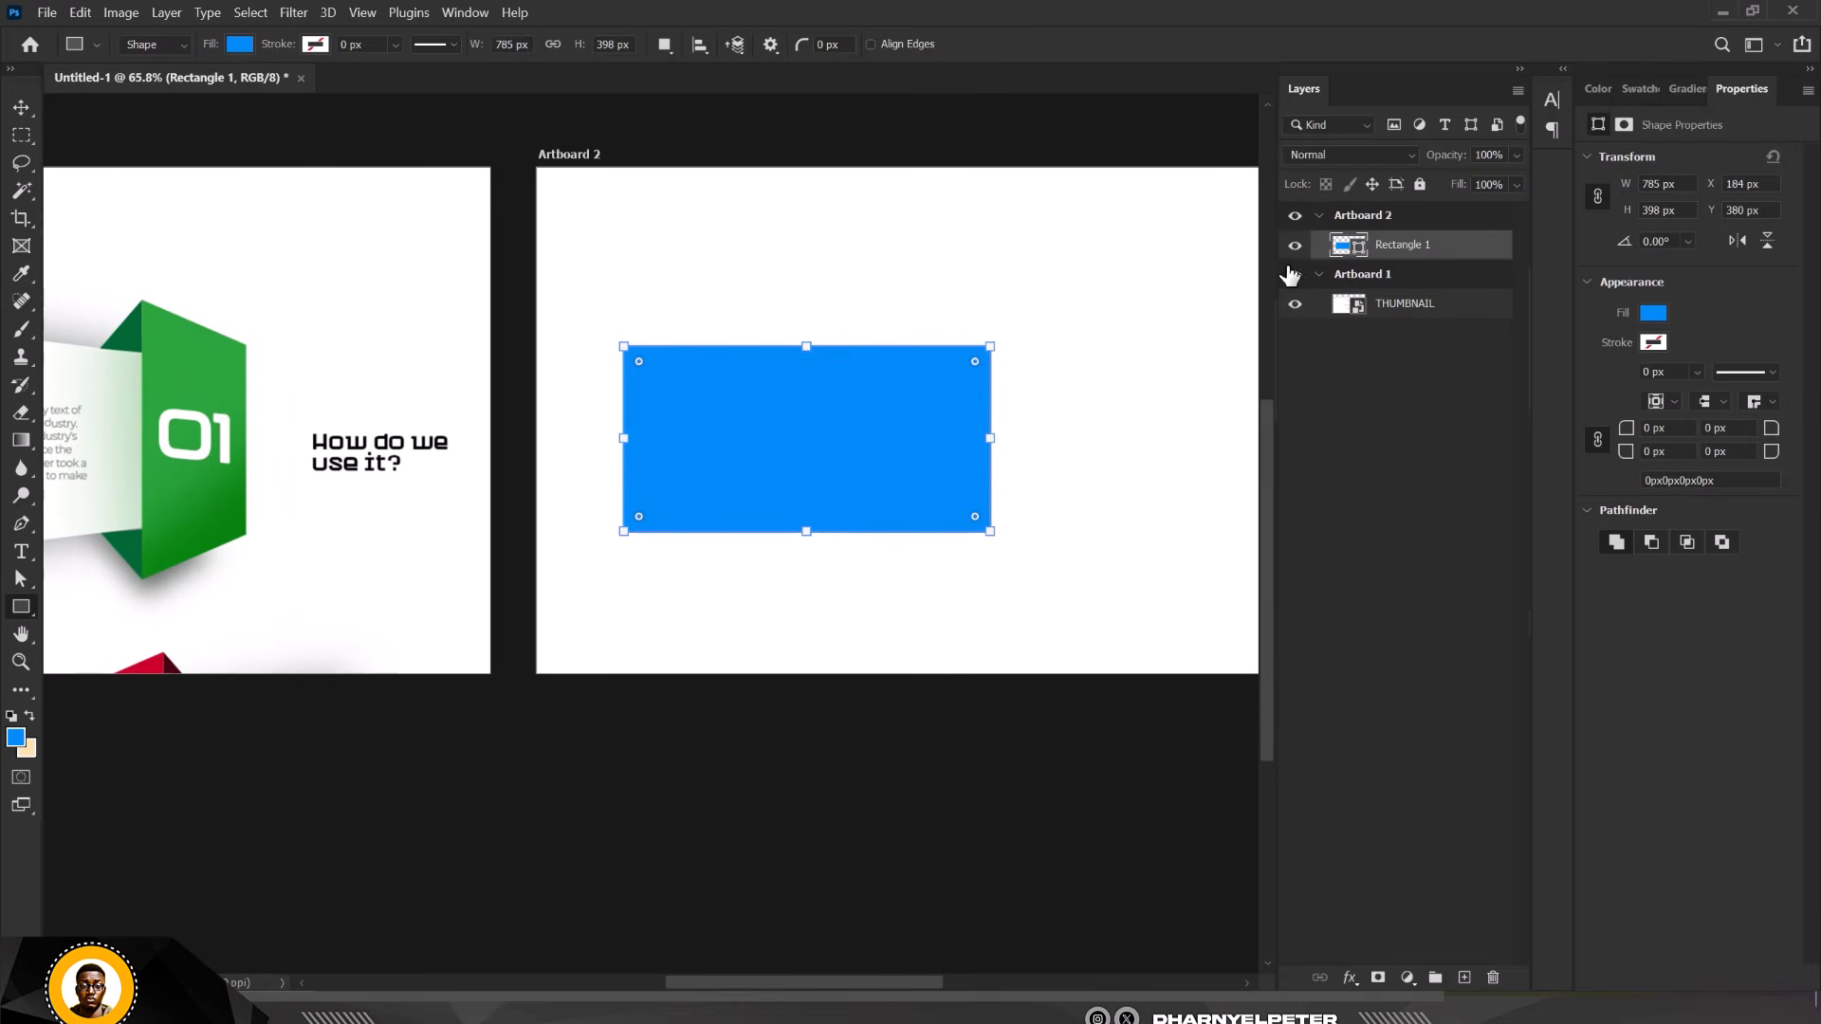
double_click(1363, 254)
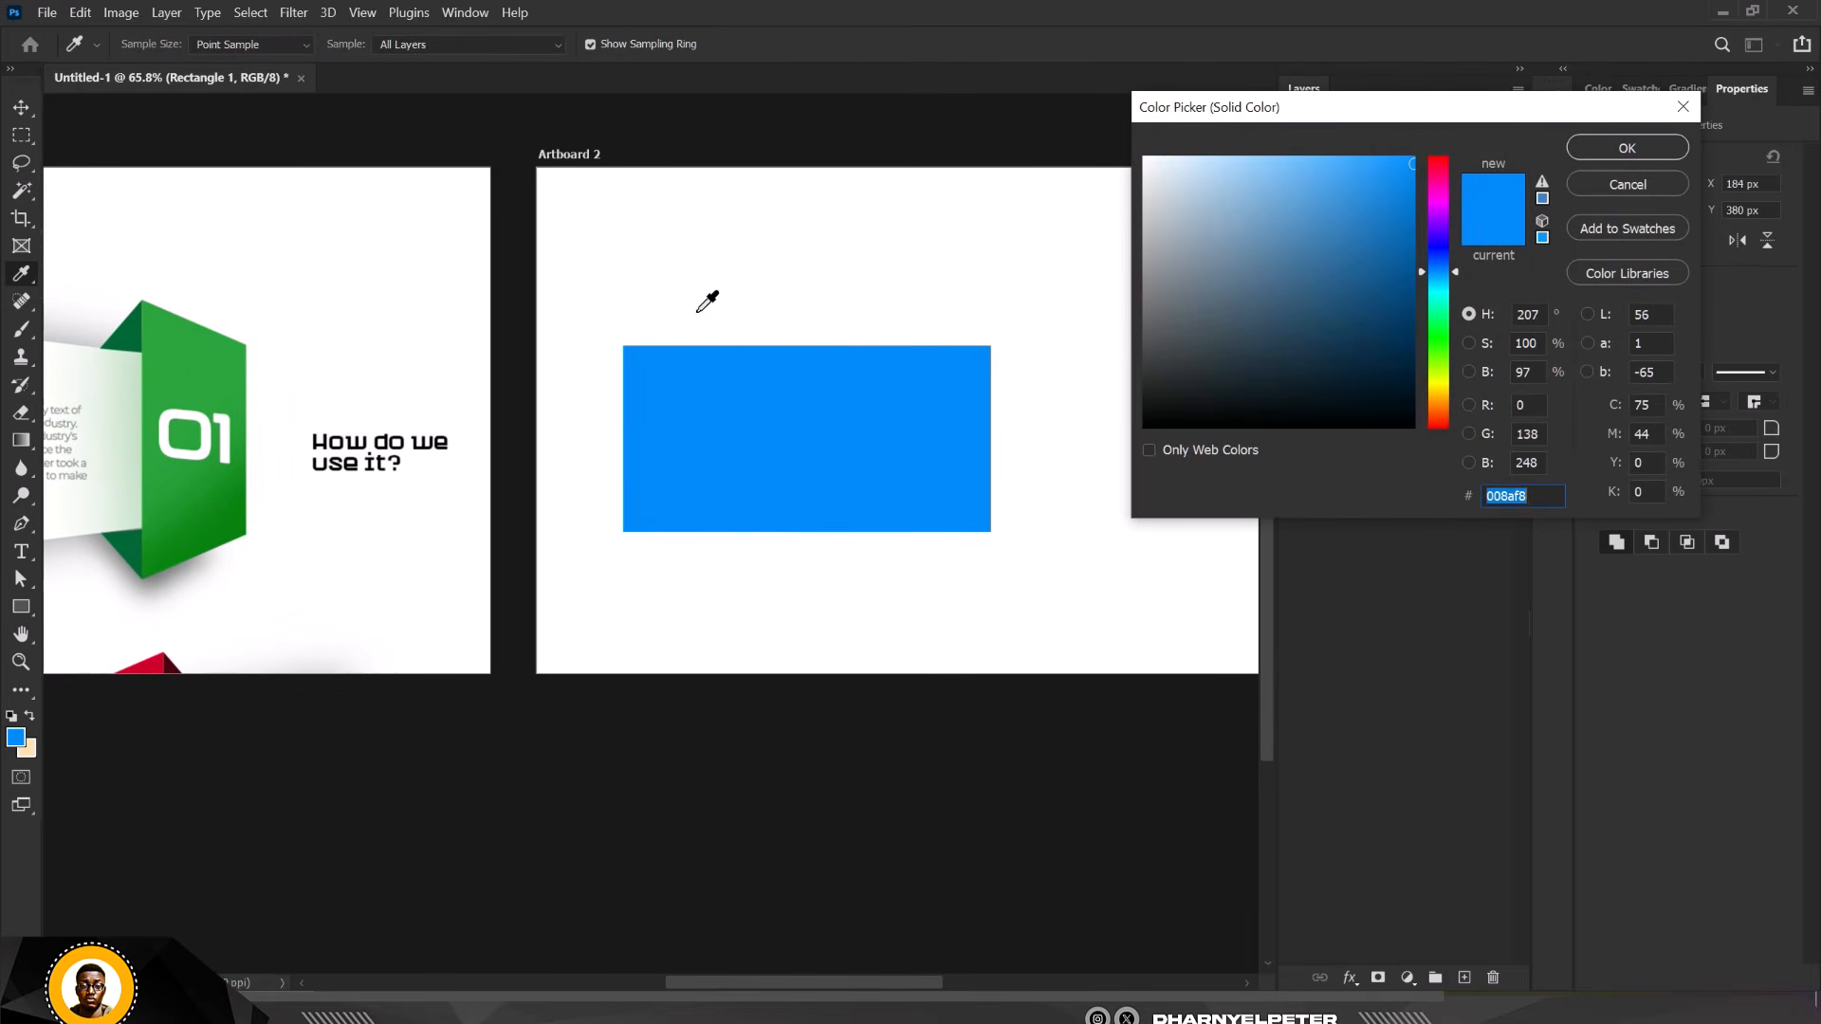
left_click_drag(1132, 224, 1144, 175)
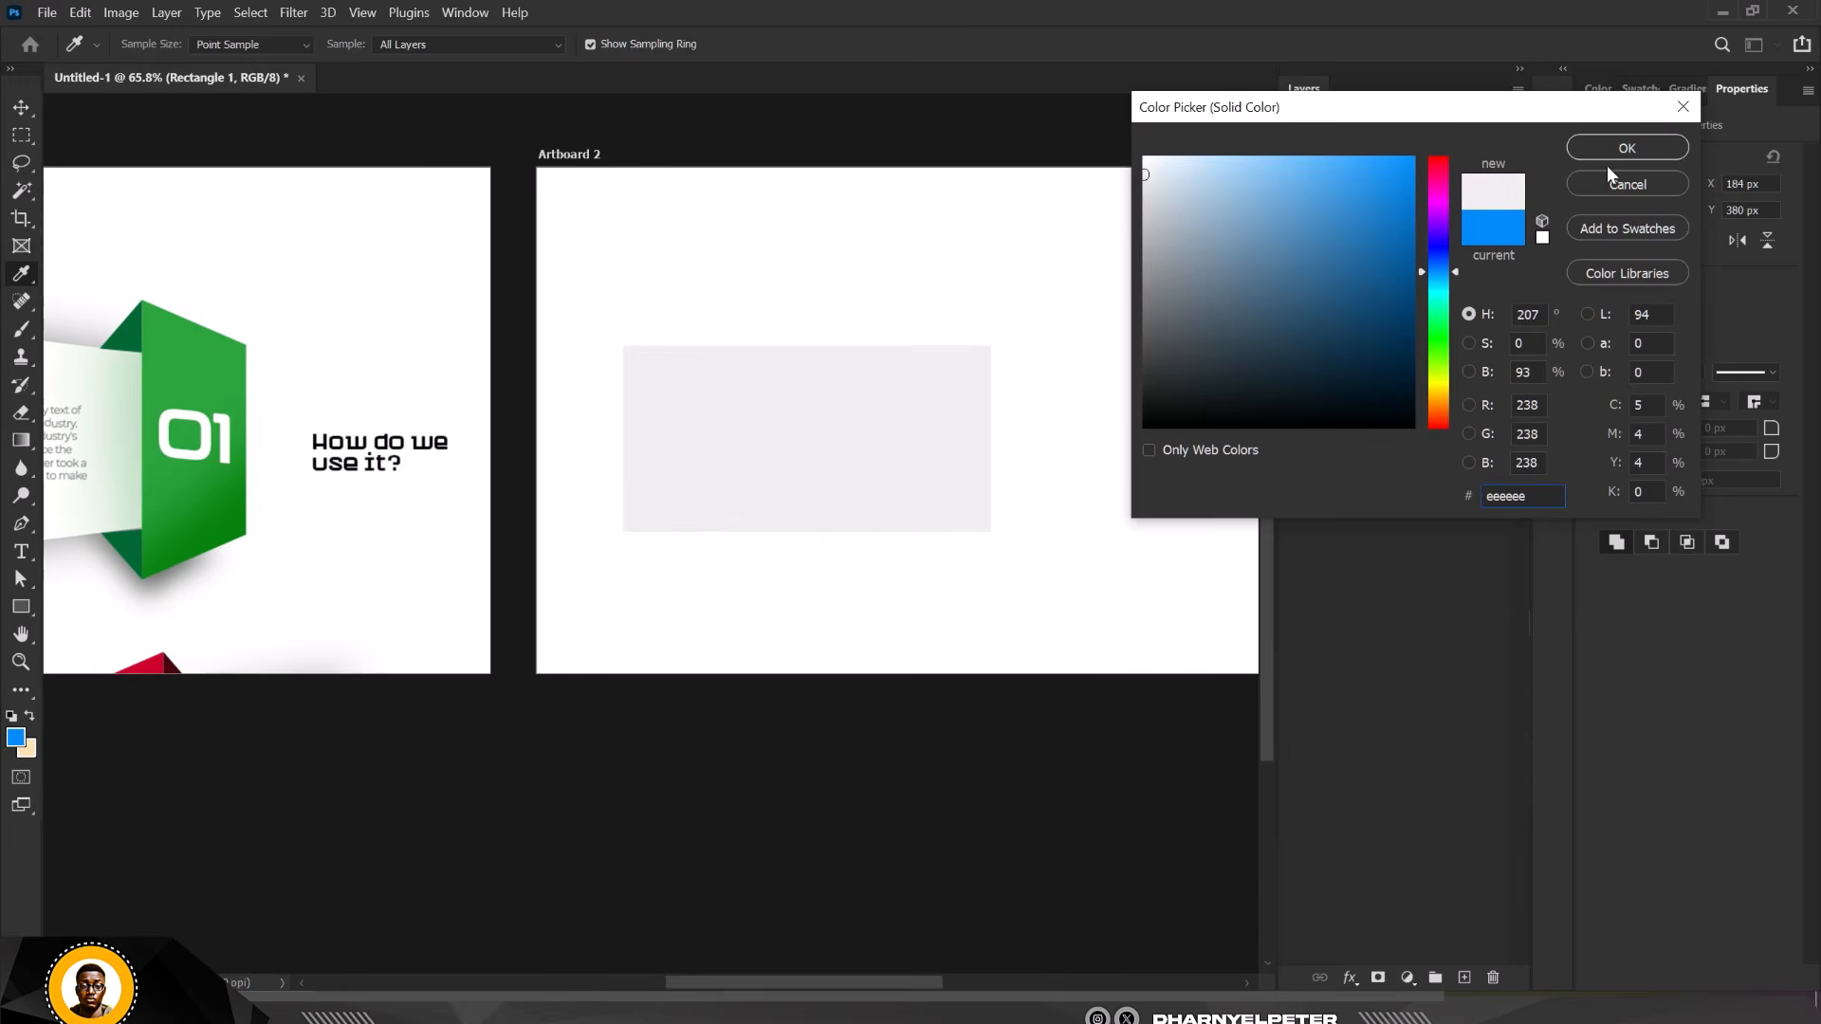
double_click(1547, 491)
left_click(1627, 148)
scroll(800, 491, "down", 1)
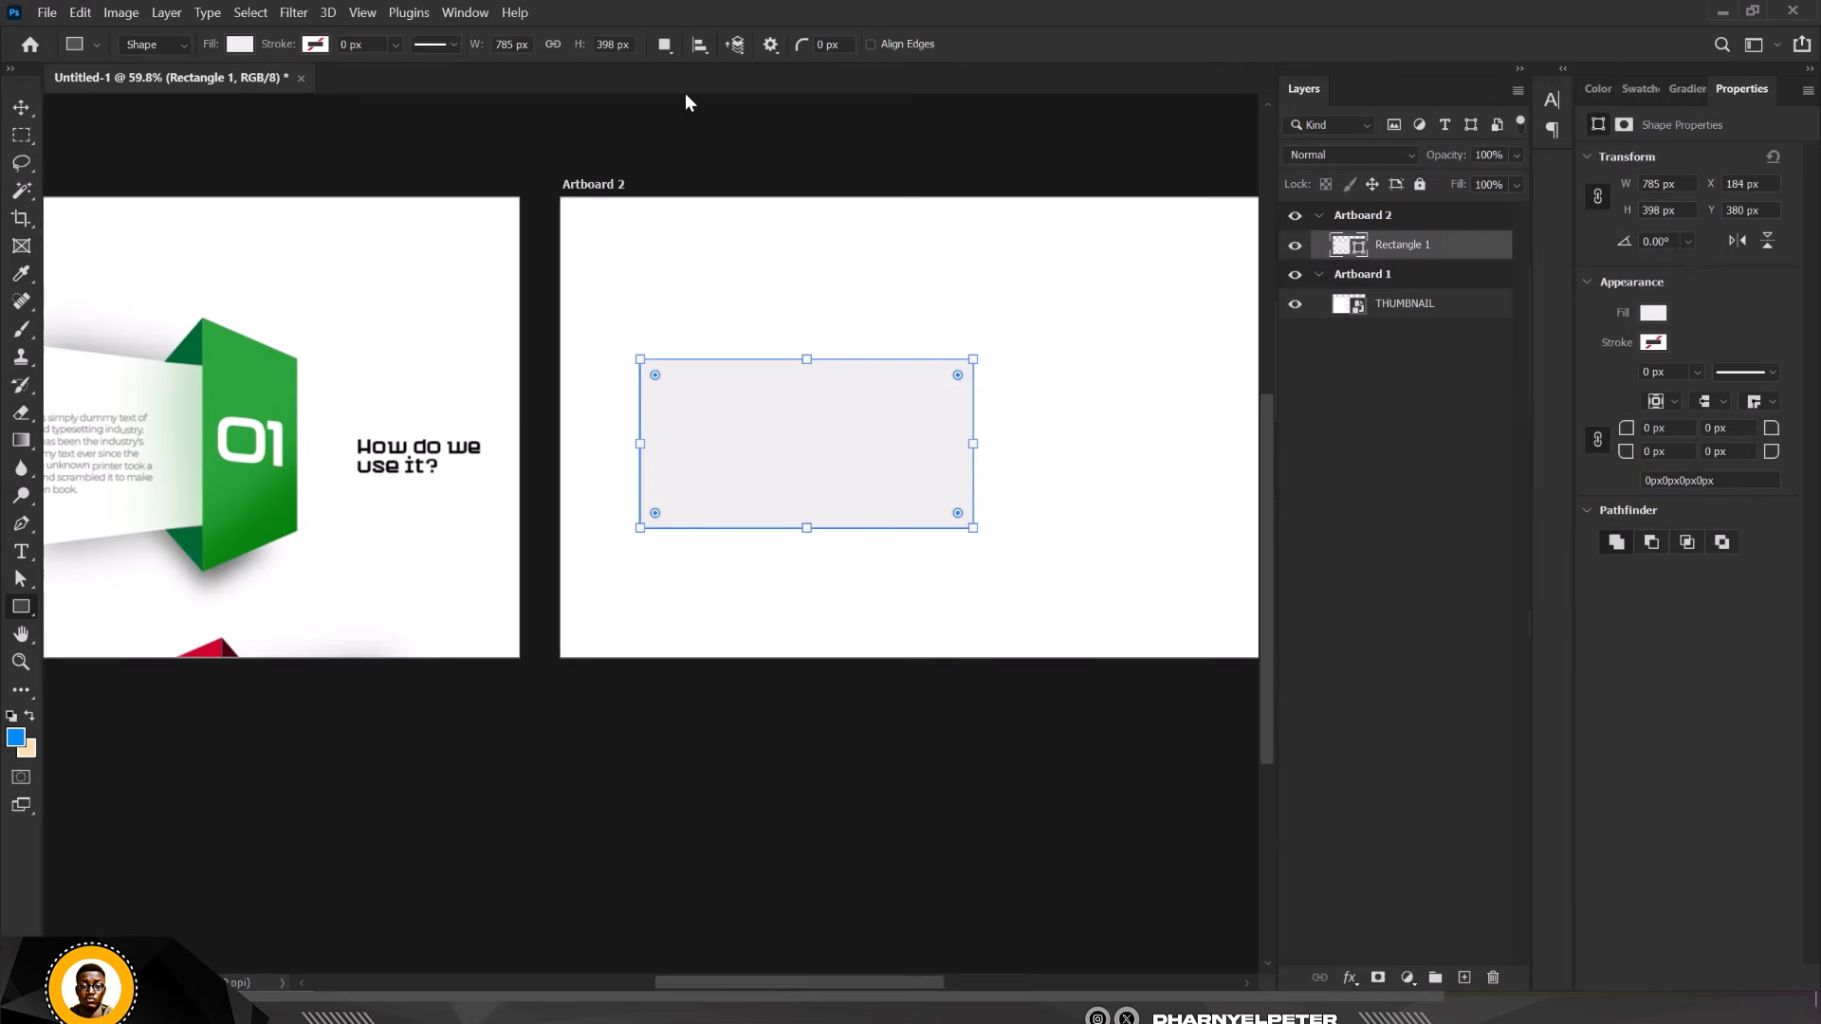
Apply a Perspective transform to the grey rectangle, tapering its right side symmetrically to a vertical skew of about 6.56°
left_click(21, 107)
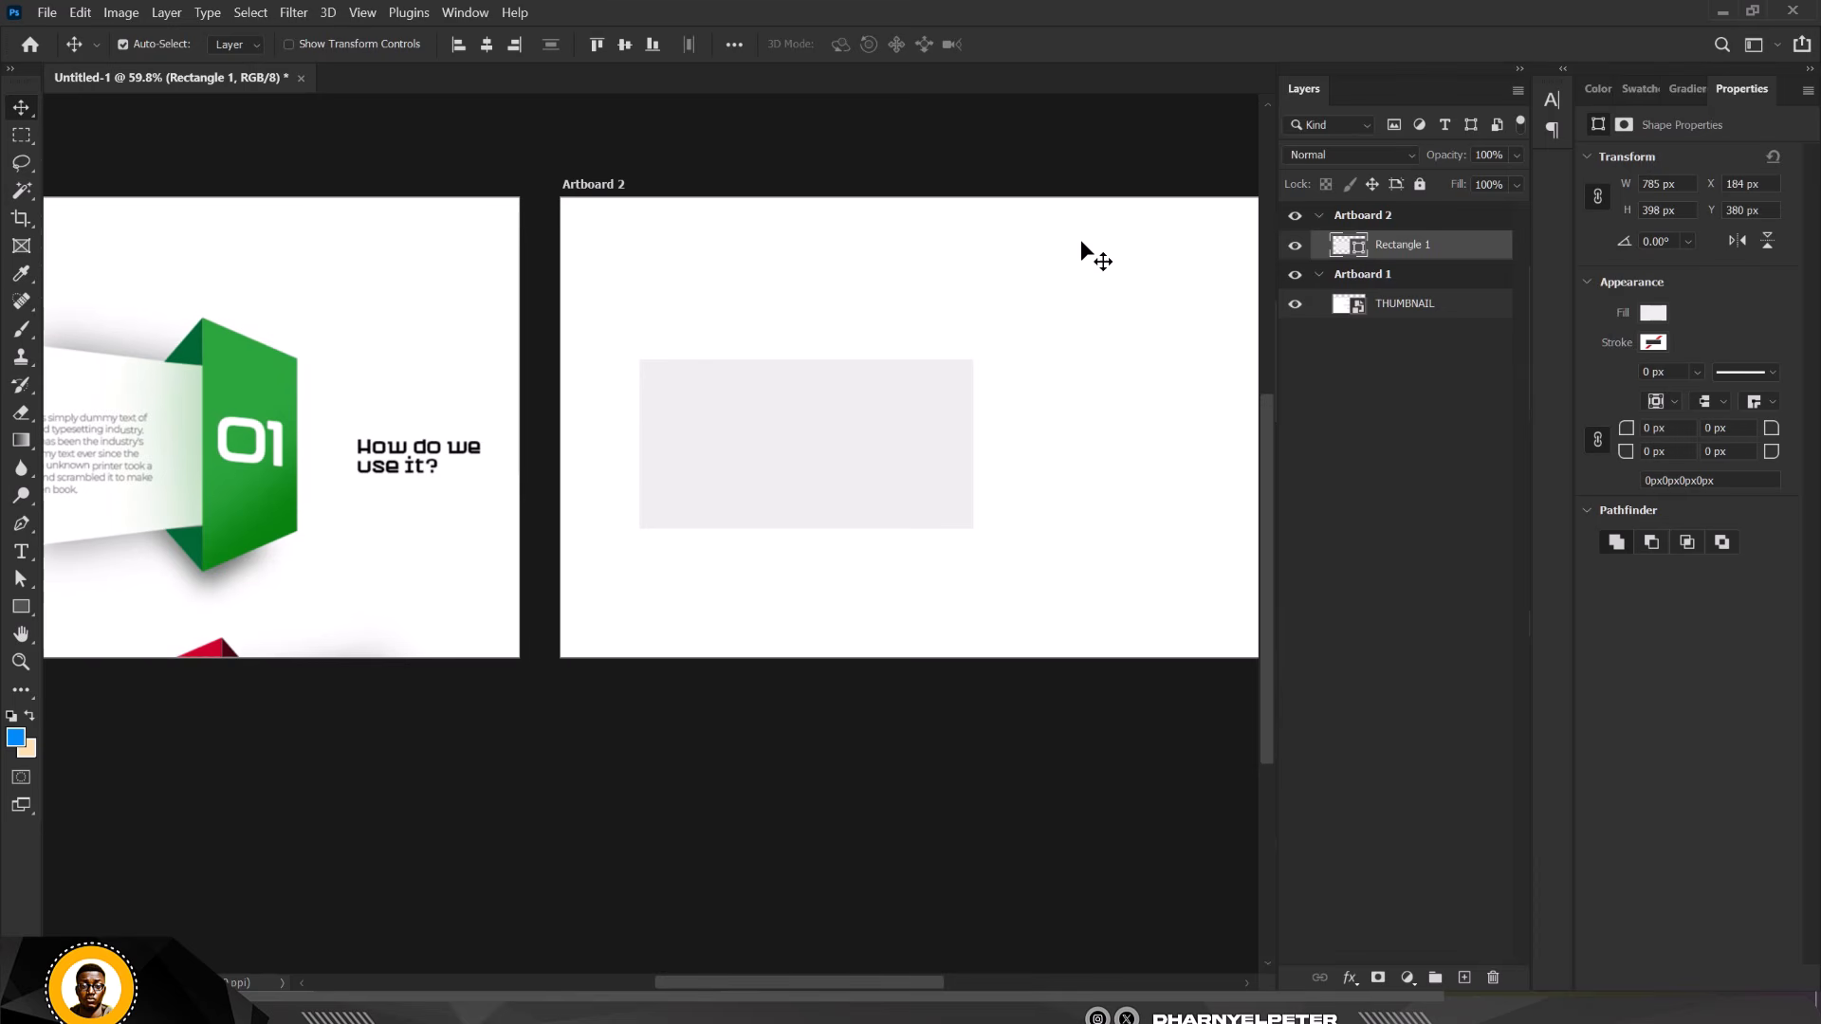
key("ctrl+t")
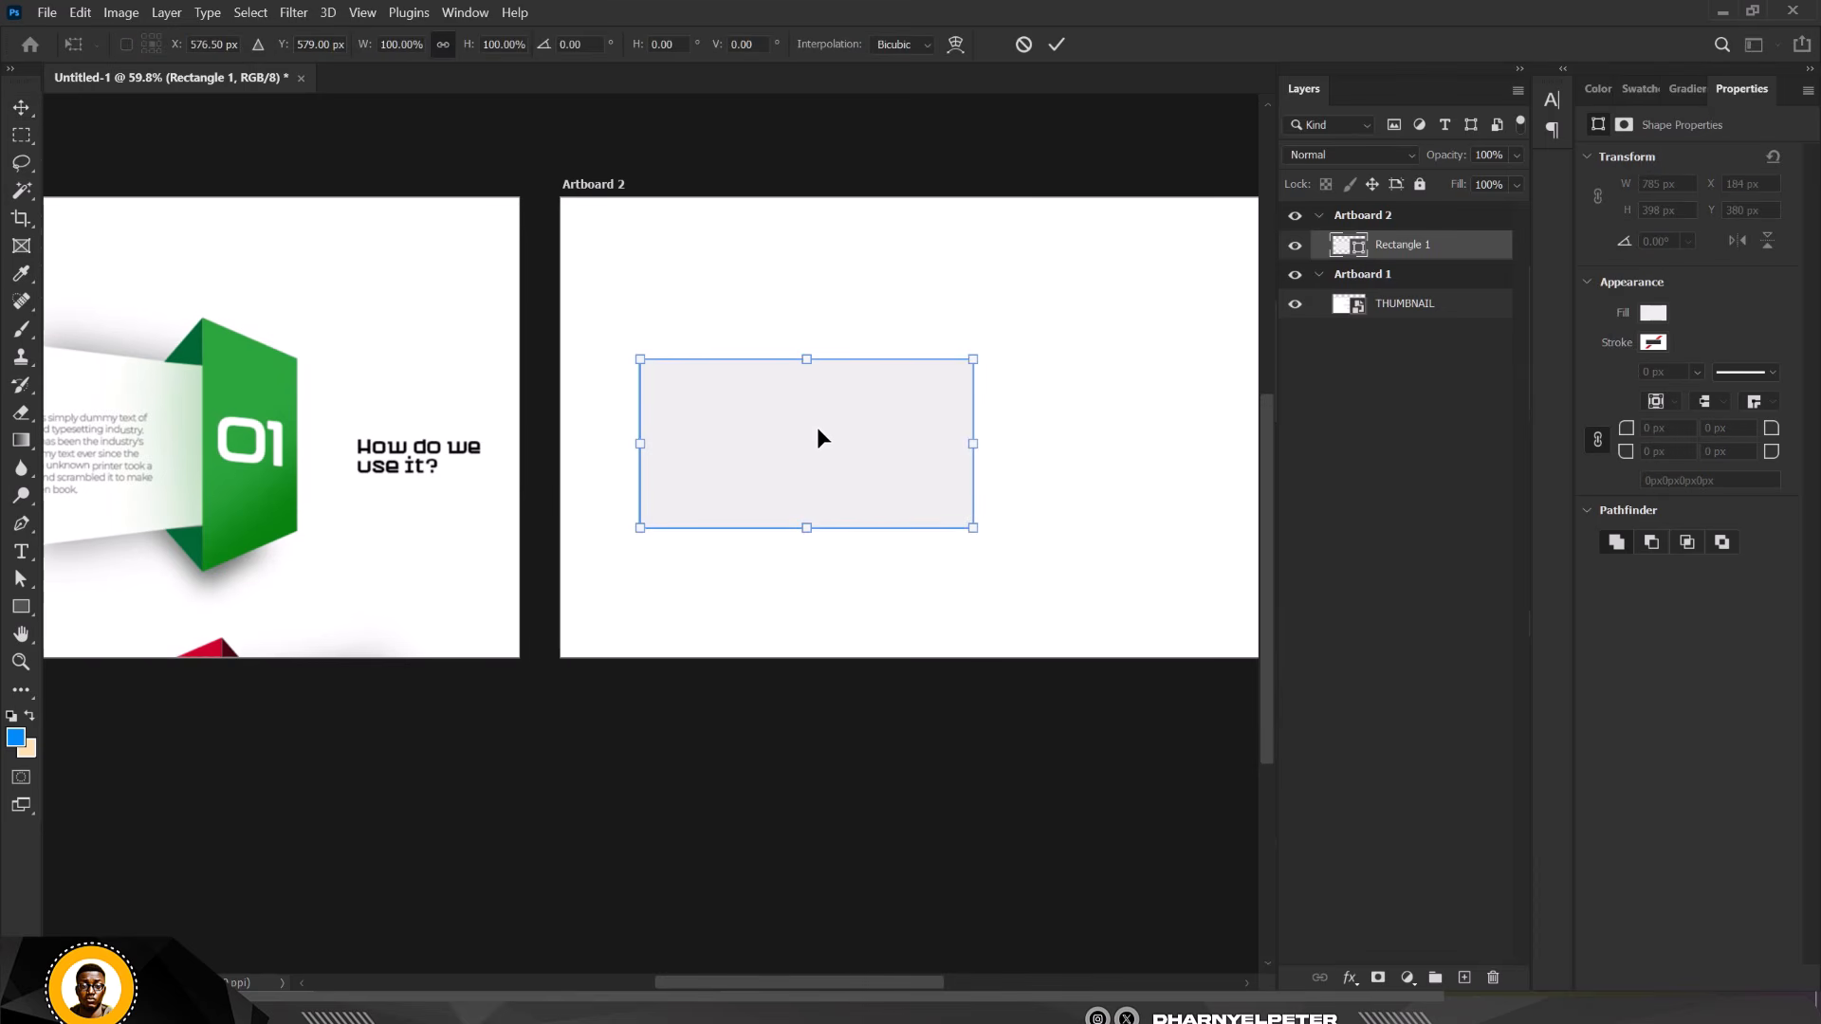
right_click(827, 421)
left_click(903, 536)
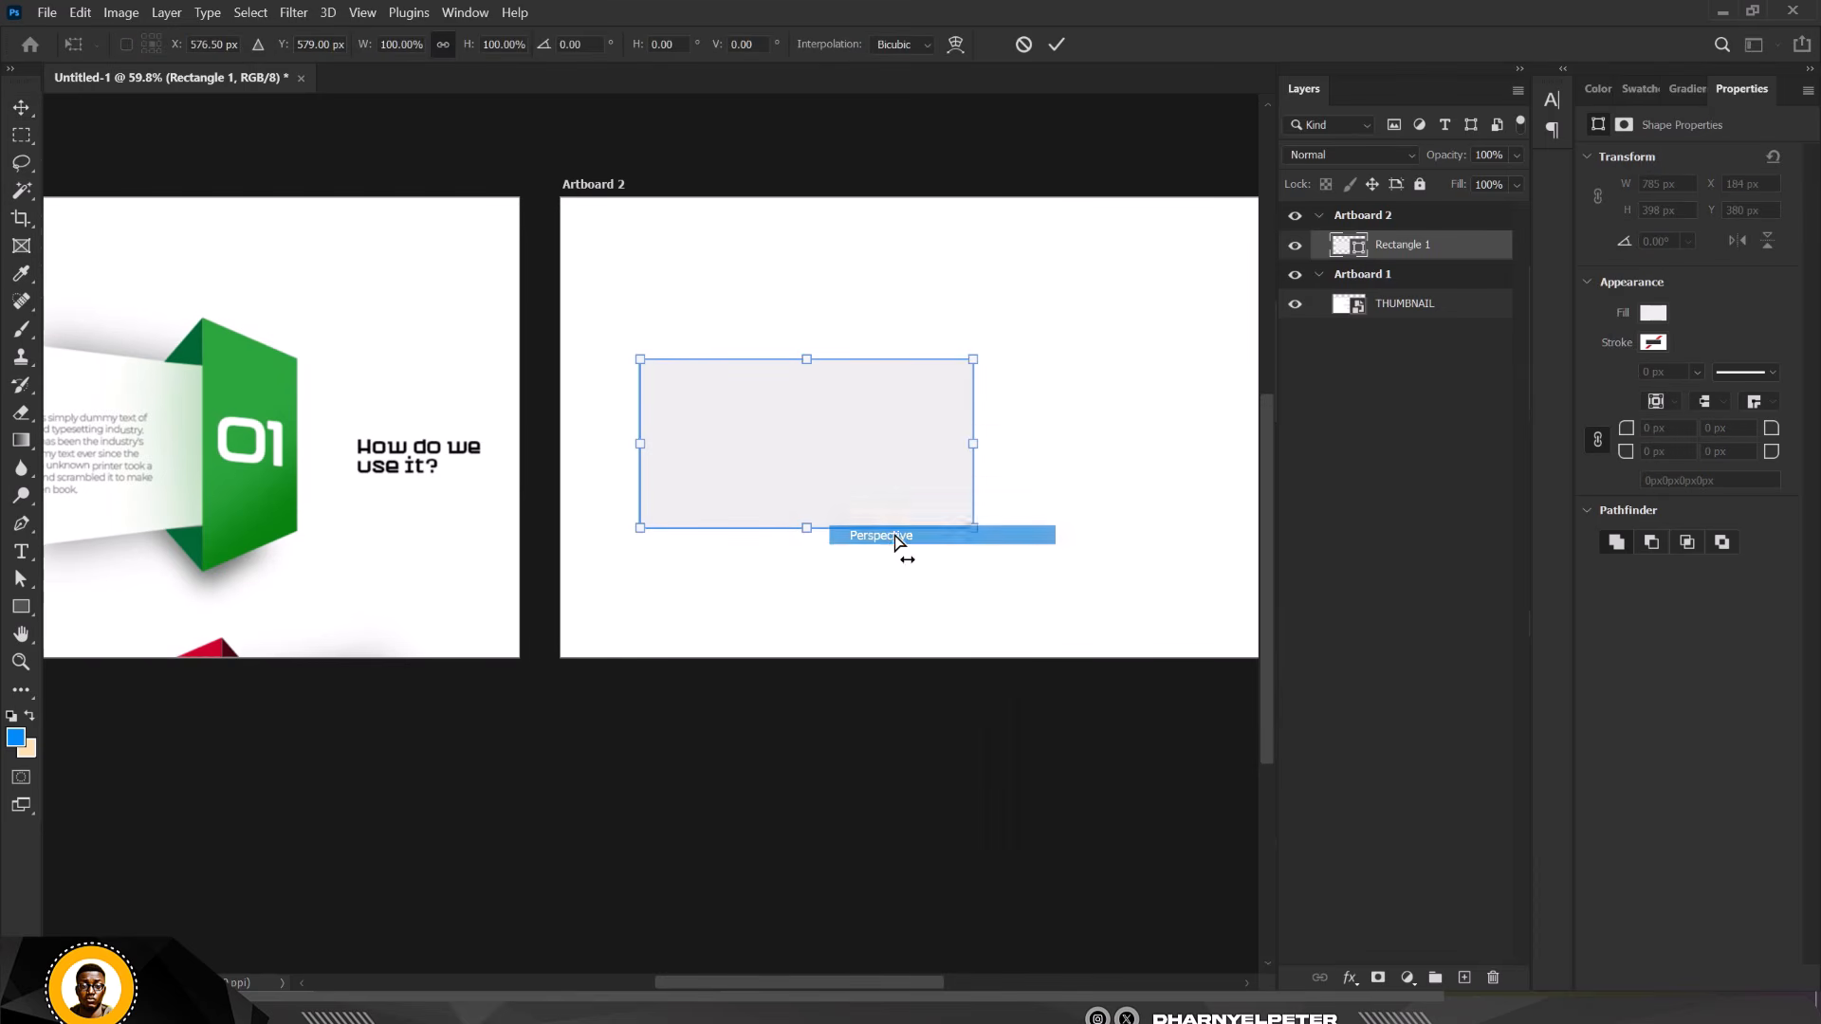
left_click_drag(979, 534, 973, 513)
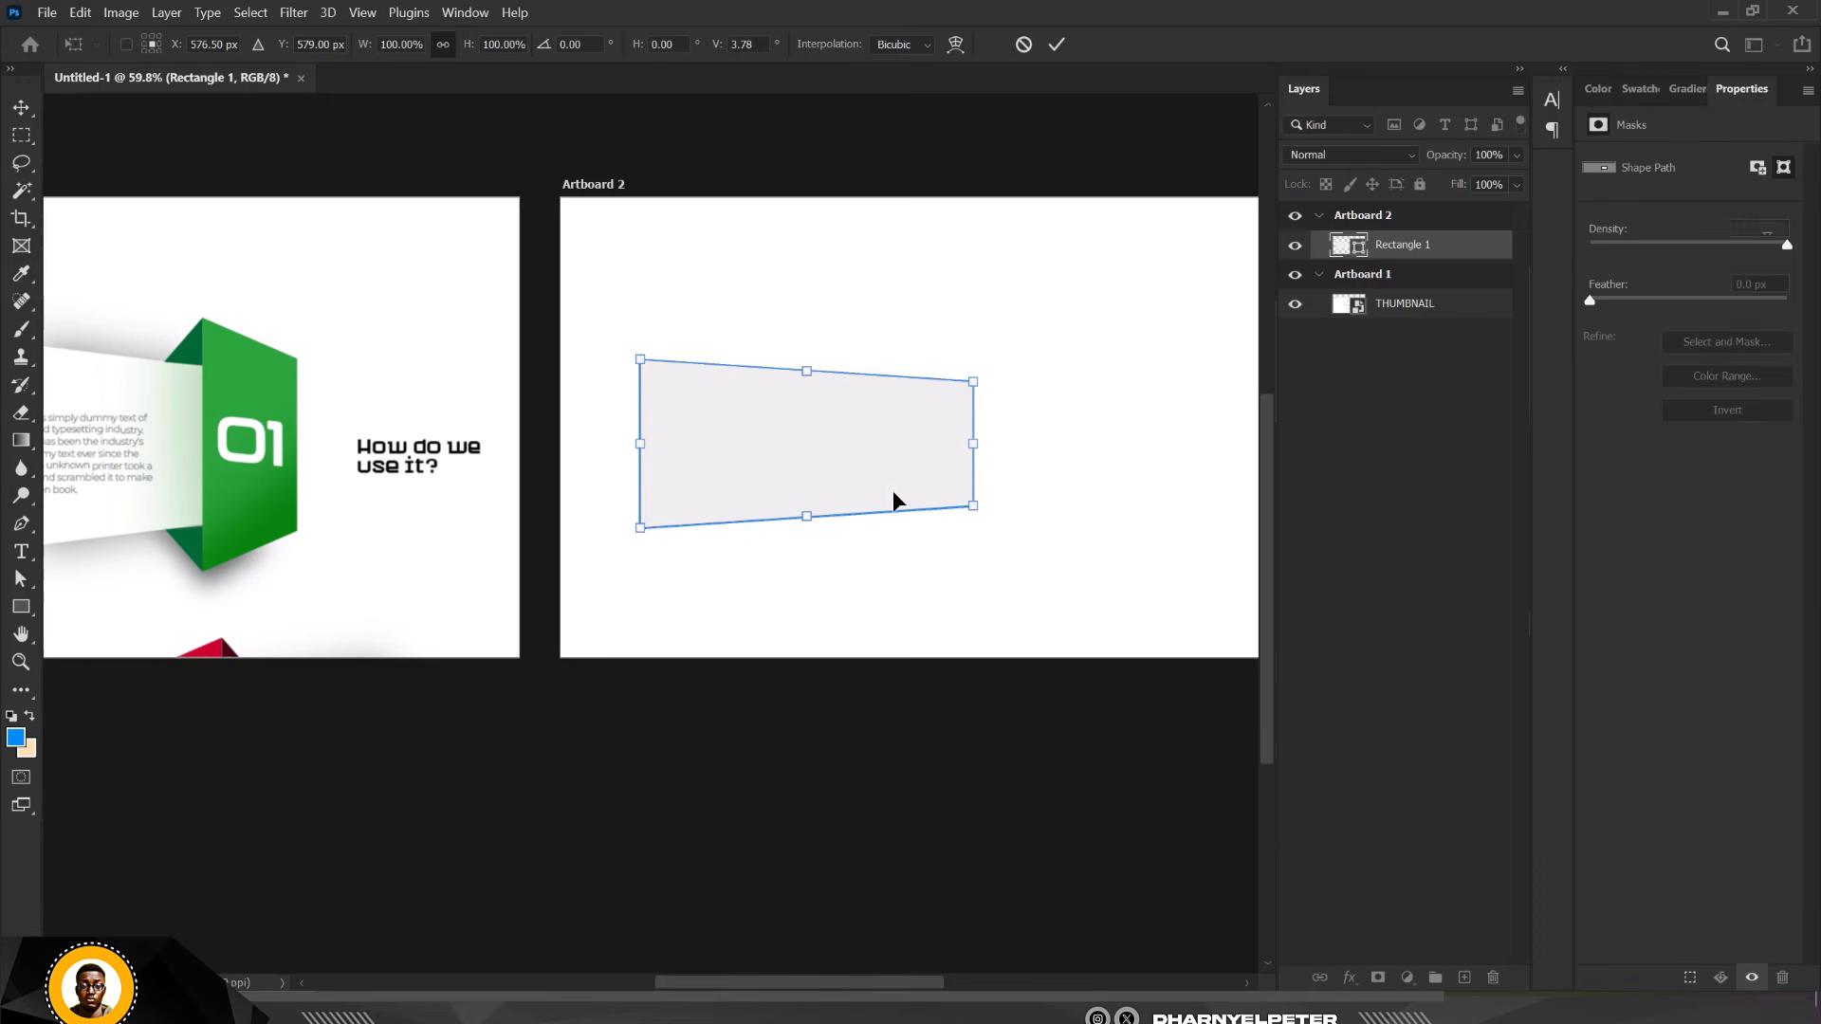
left_click_drag(977, 512, 974, 489)
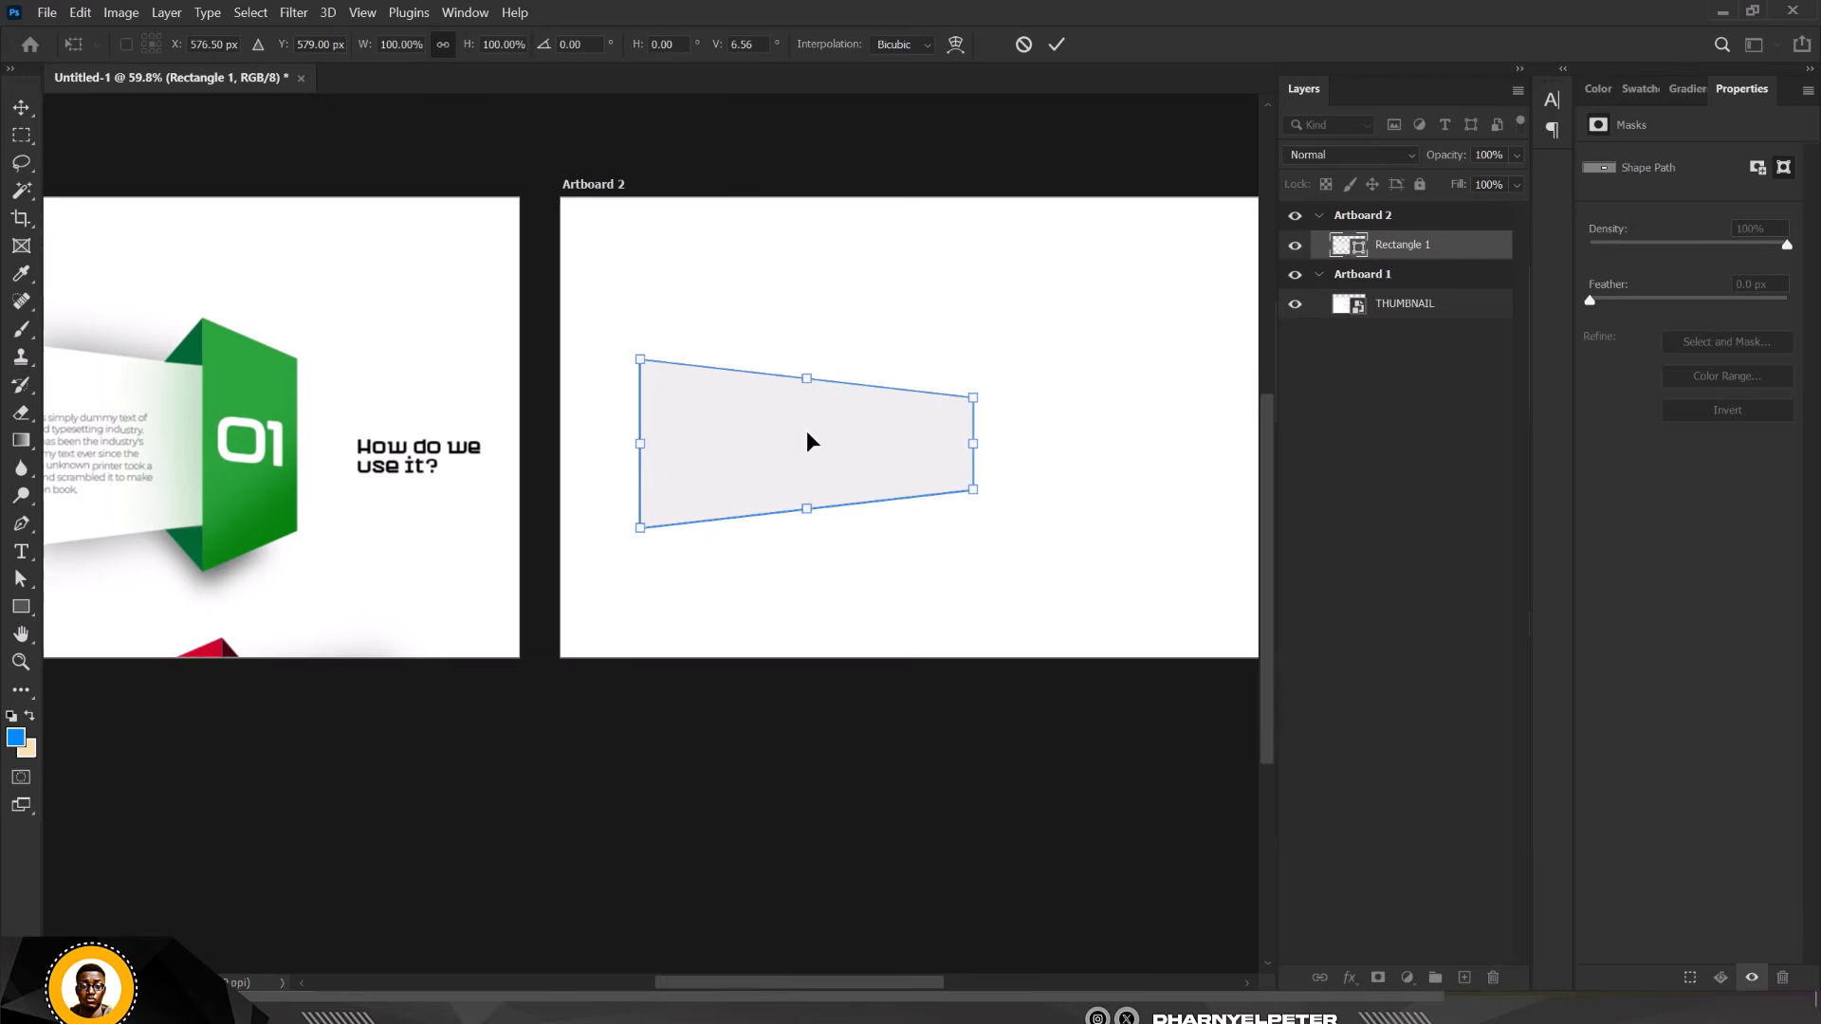
Free-transform the tapered shape down to about 75% width and 89% height, and apply the transformation
scroll(819, 439, "down", 1)
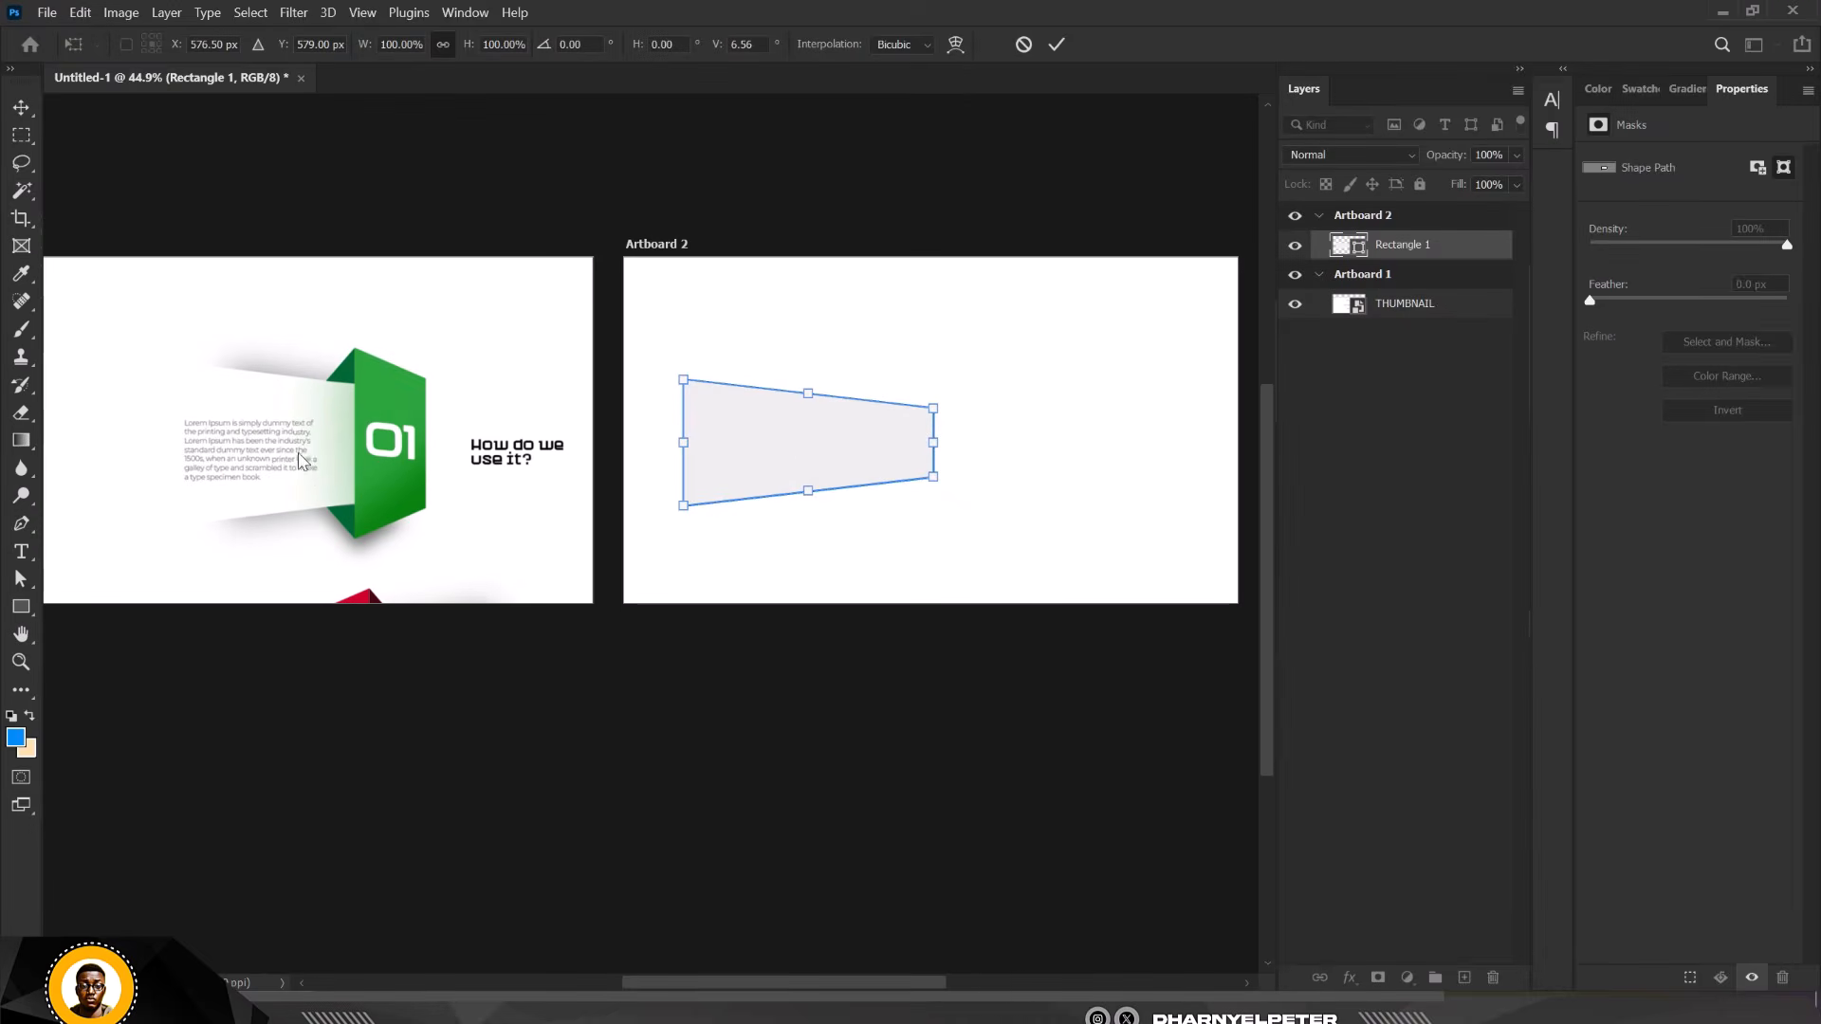
scroll(792, 460, "up", 2)
scroll(823, 432, "down", 1)
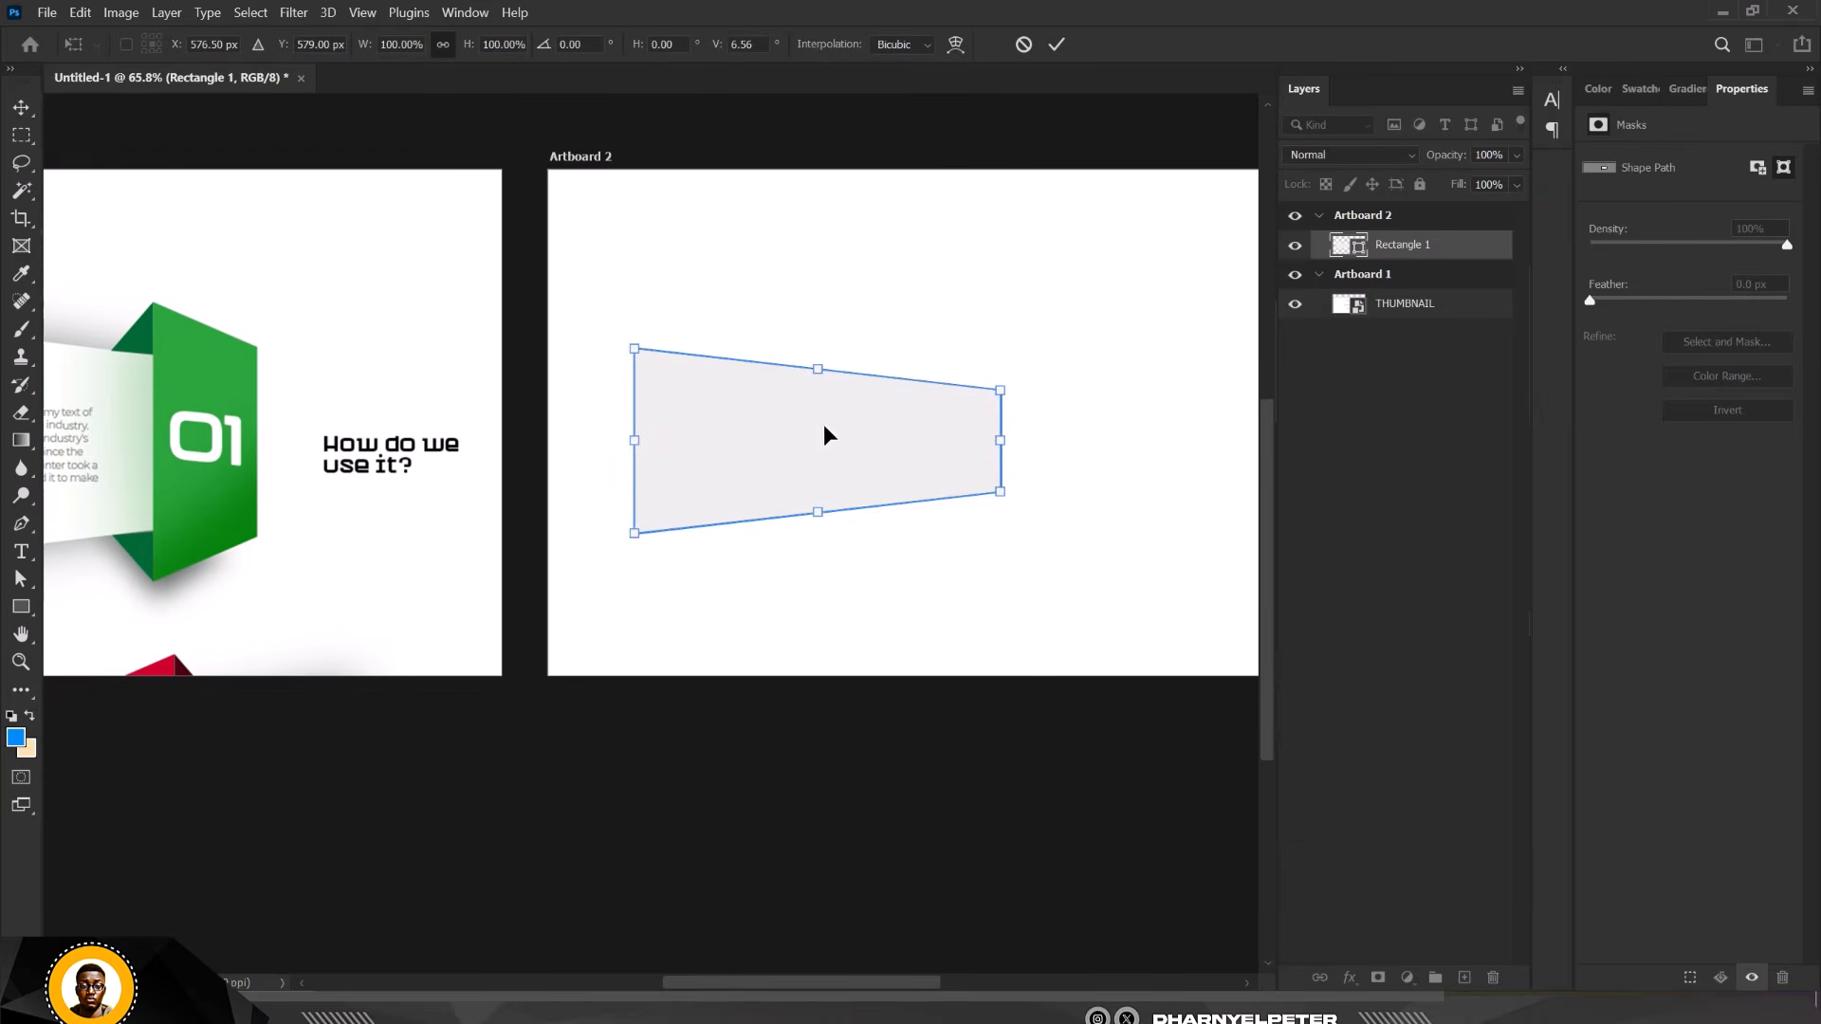
right_click(830, 438)
right_click(837, 439)
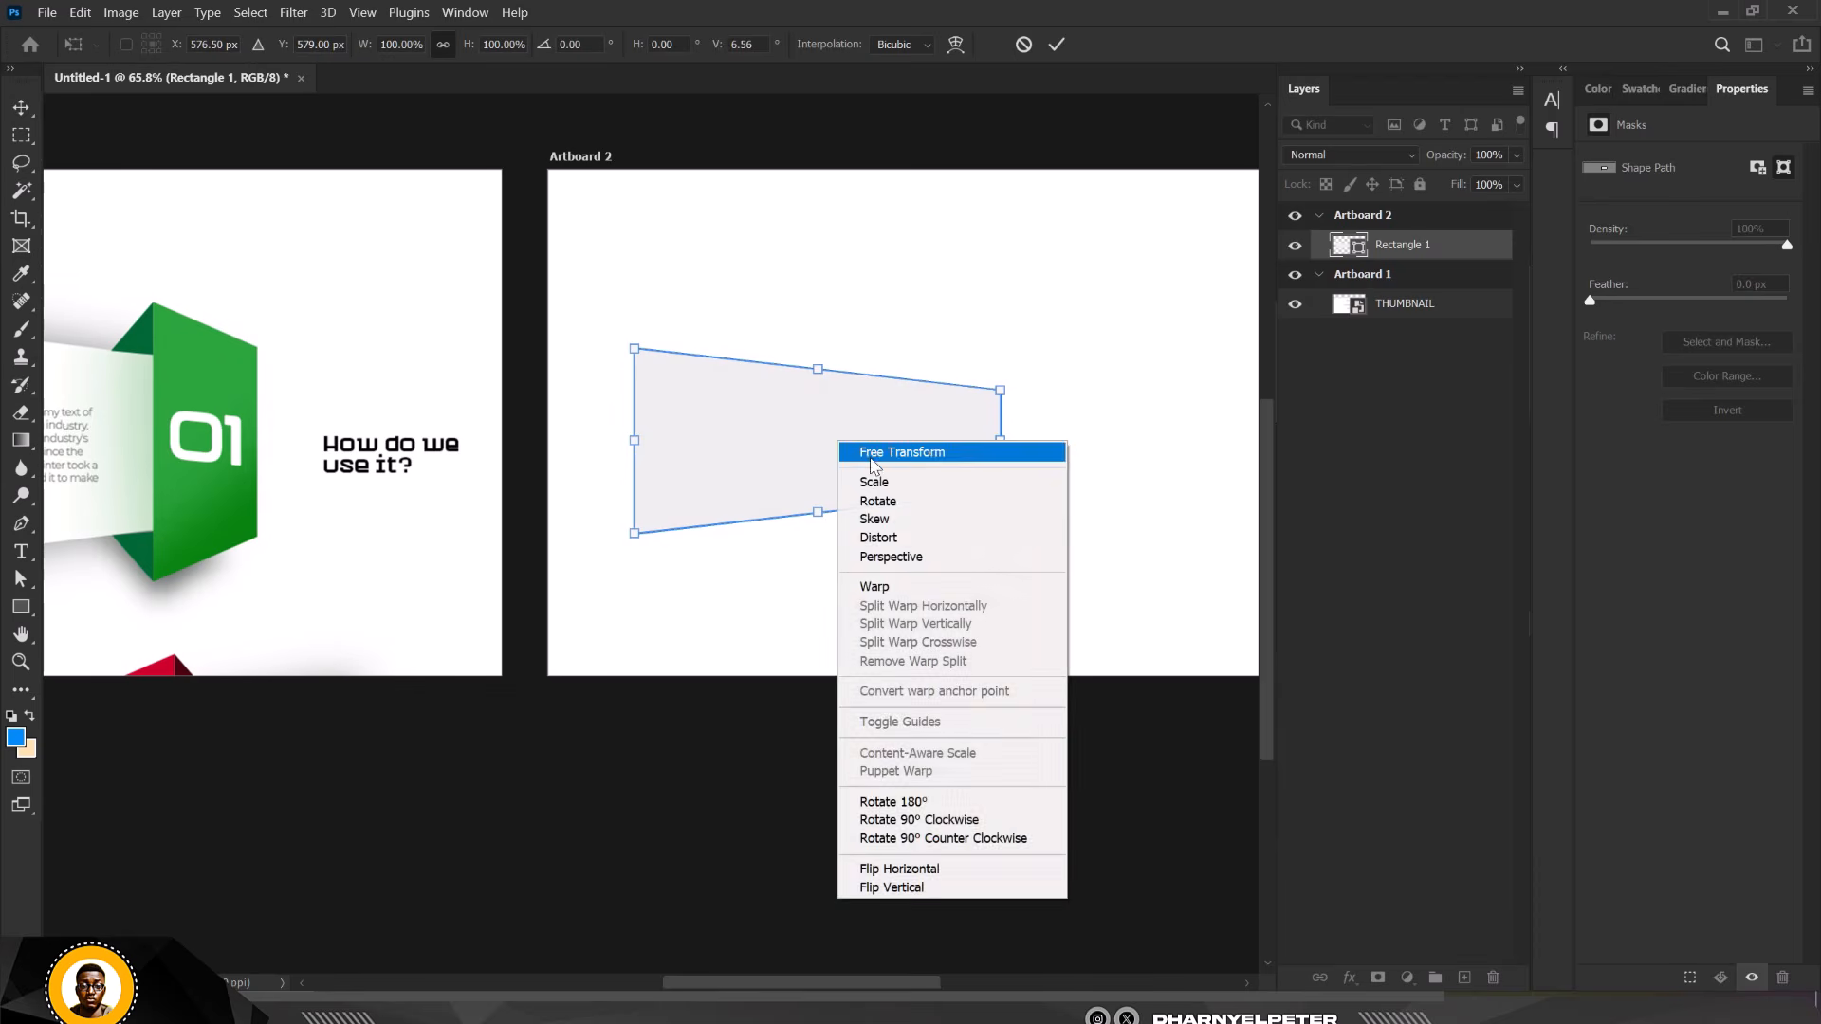
left_click(870, 456)
left_click_drag(639, 445, 735, 442)
scroll(768, 432, "down", 2)
scroll(874, 430, "up", 2)
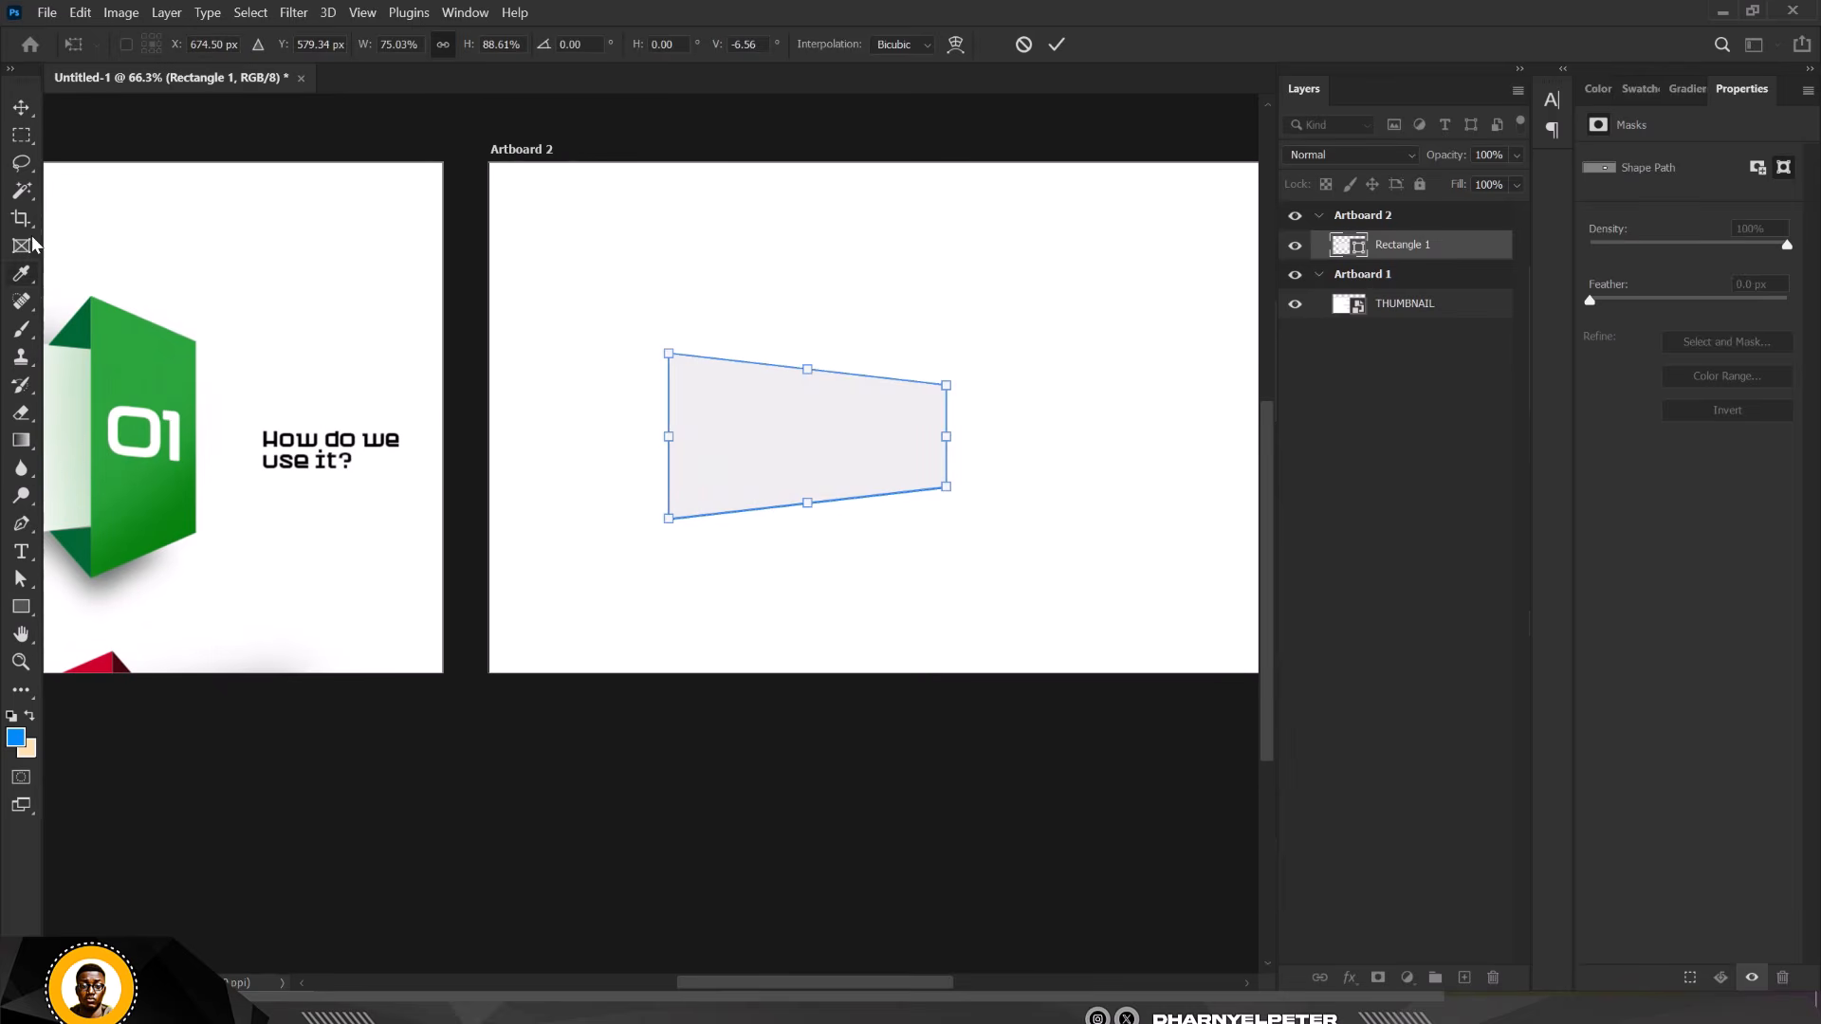
left_click(20, 109)
Draw an upright rectangle of about 257 × 490 px overlapping the narrow right end of the grey shape on Artboard 2
scroll(890, 396, "down", 2)
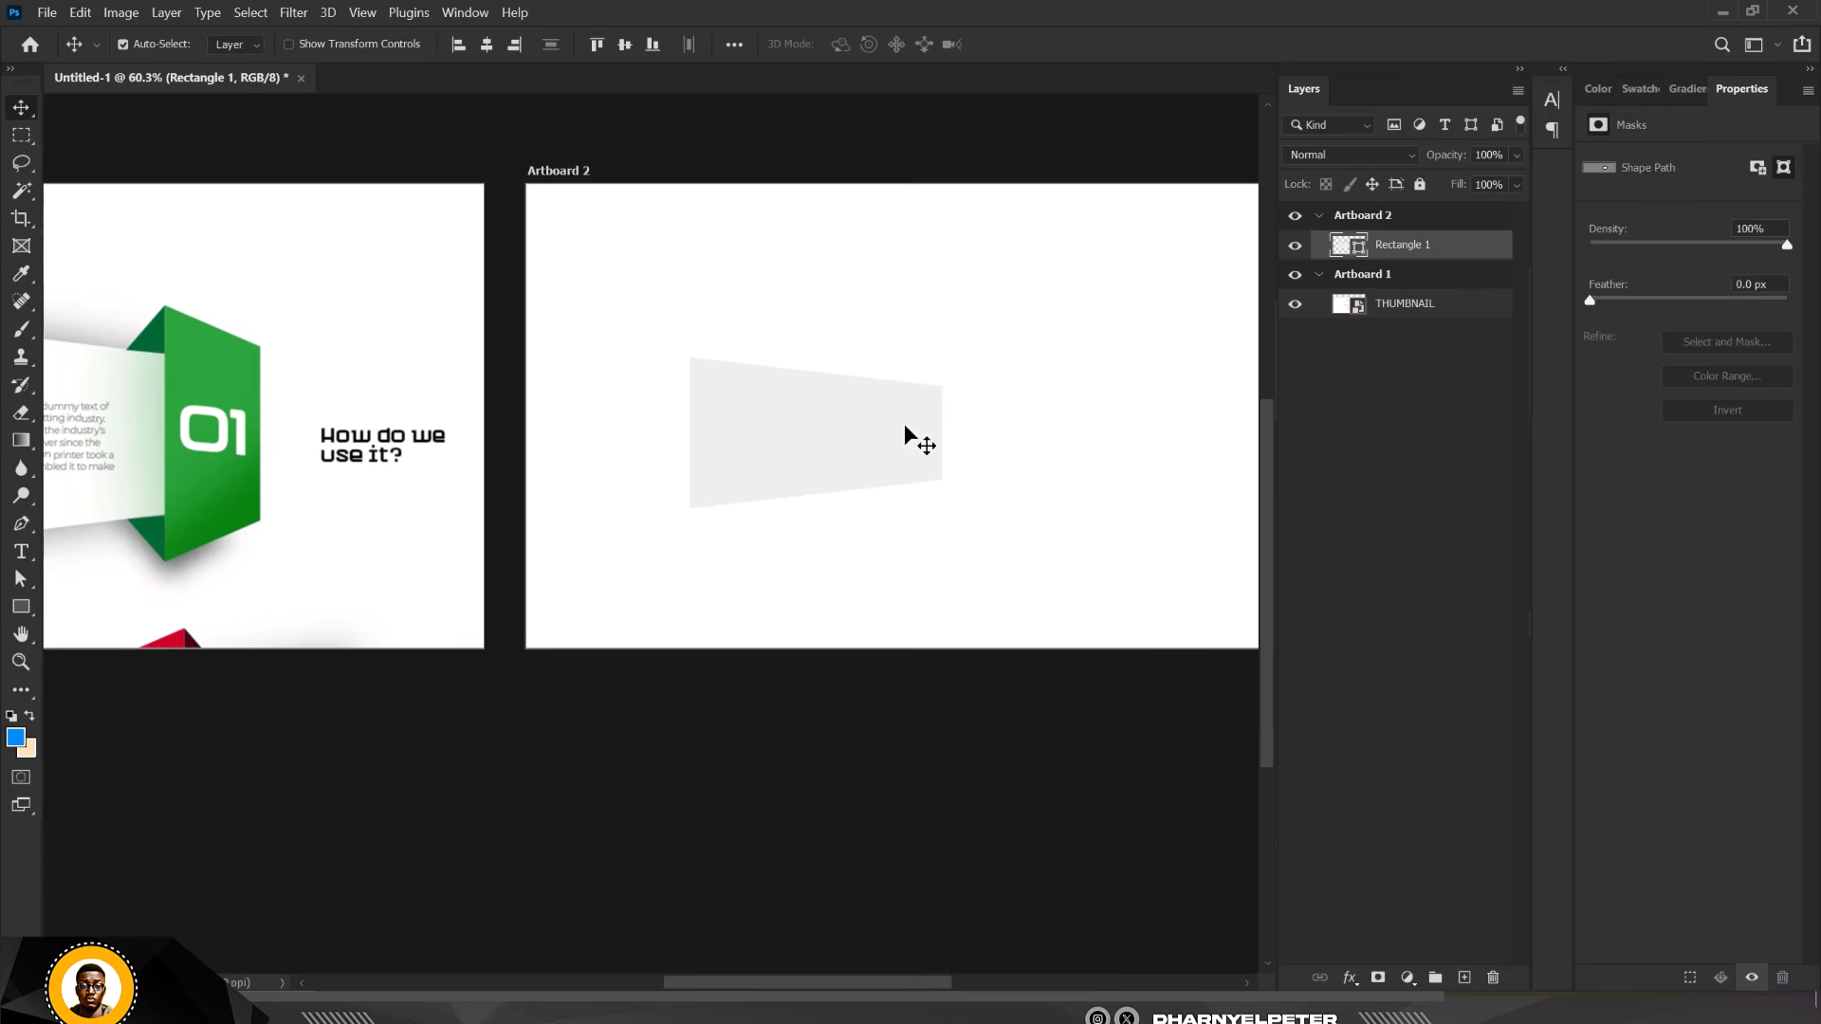
left_click(25, 615)
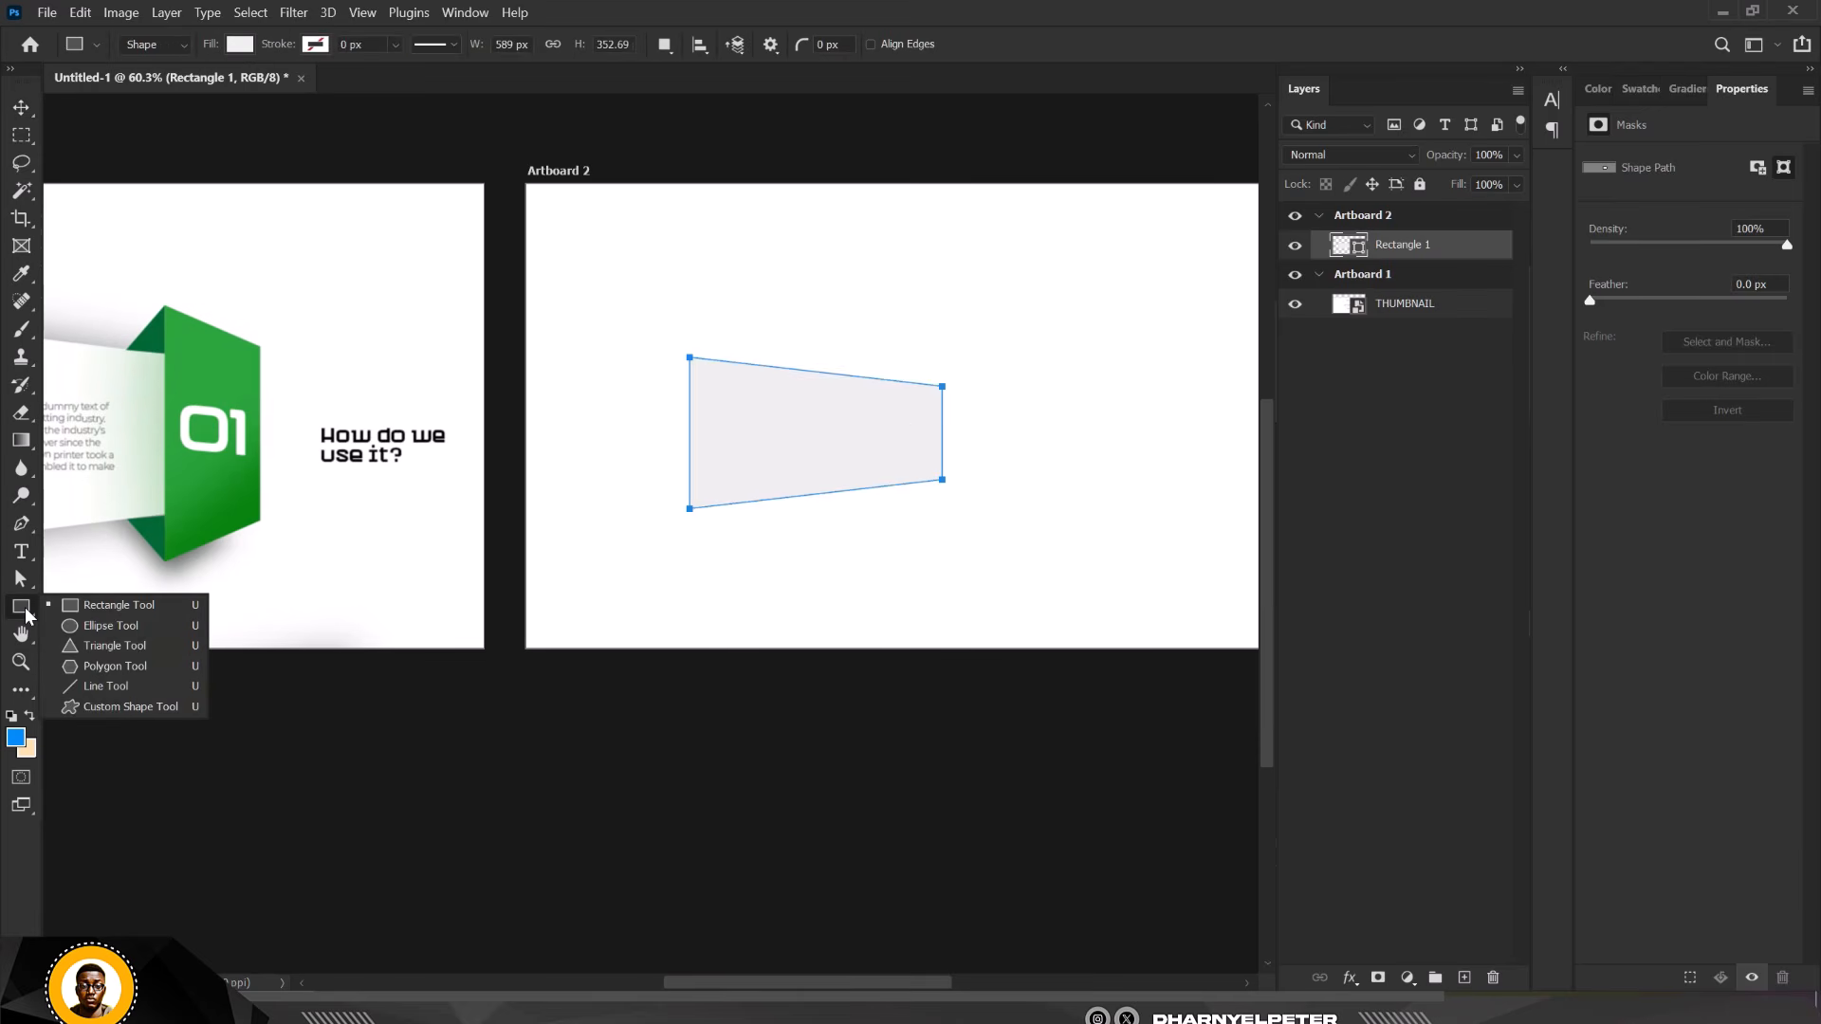
left_click(103, 605)
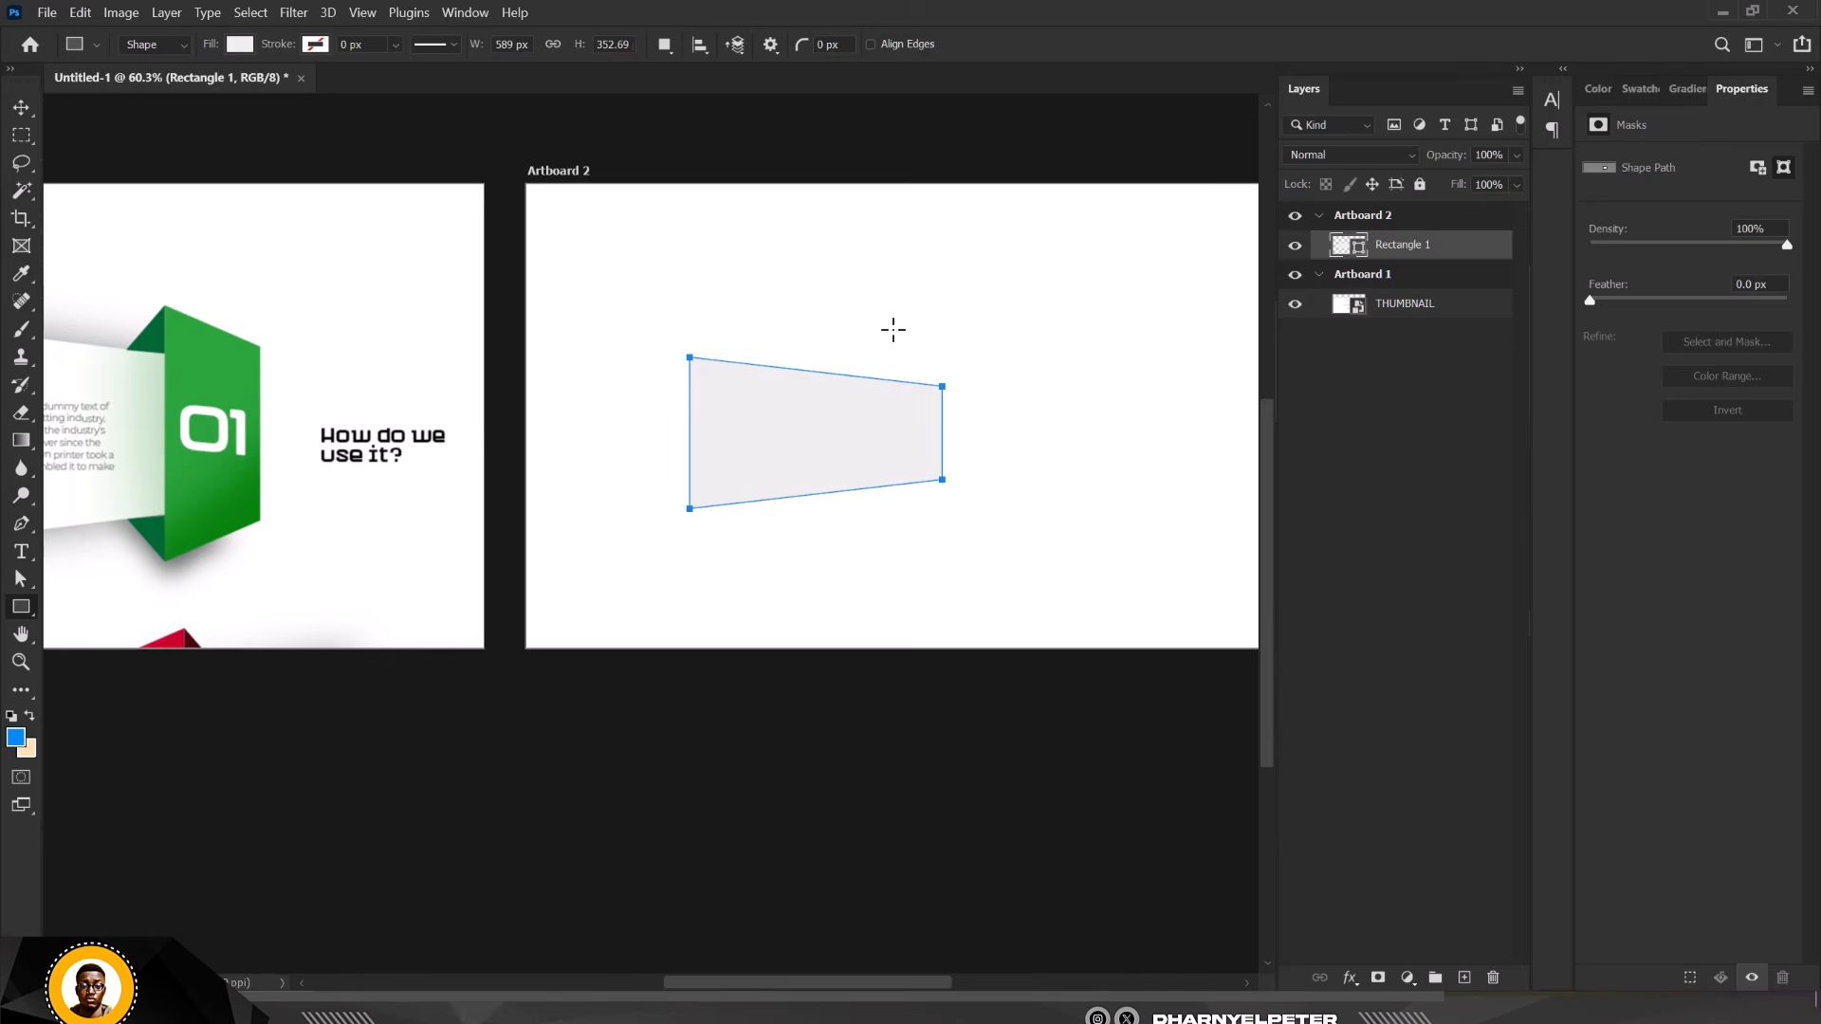
left_click_drag(892, 330, 1002, 538)
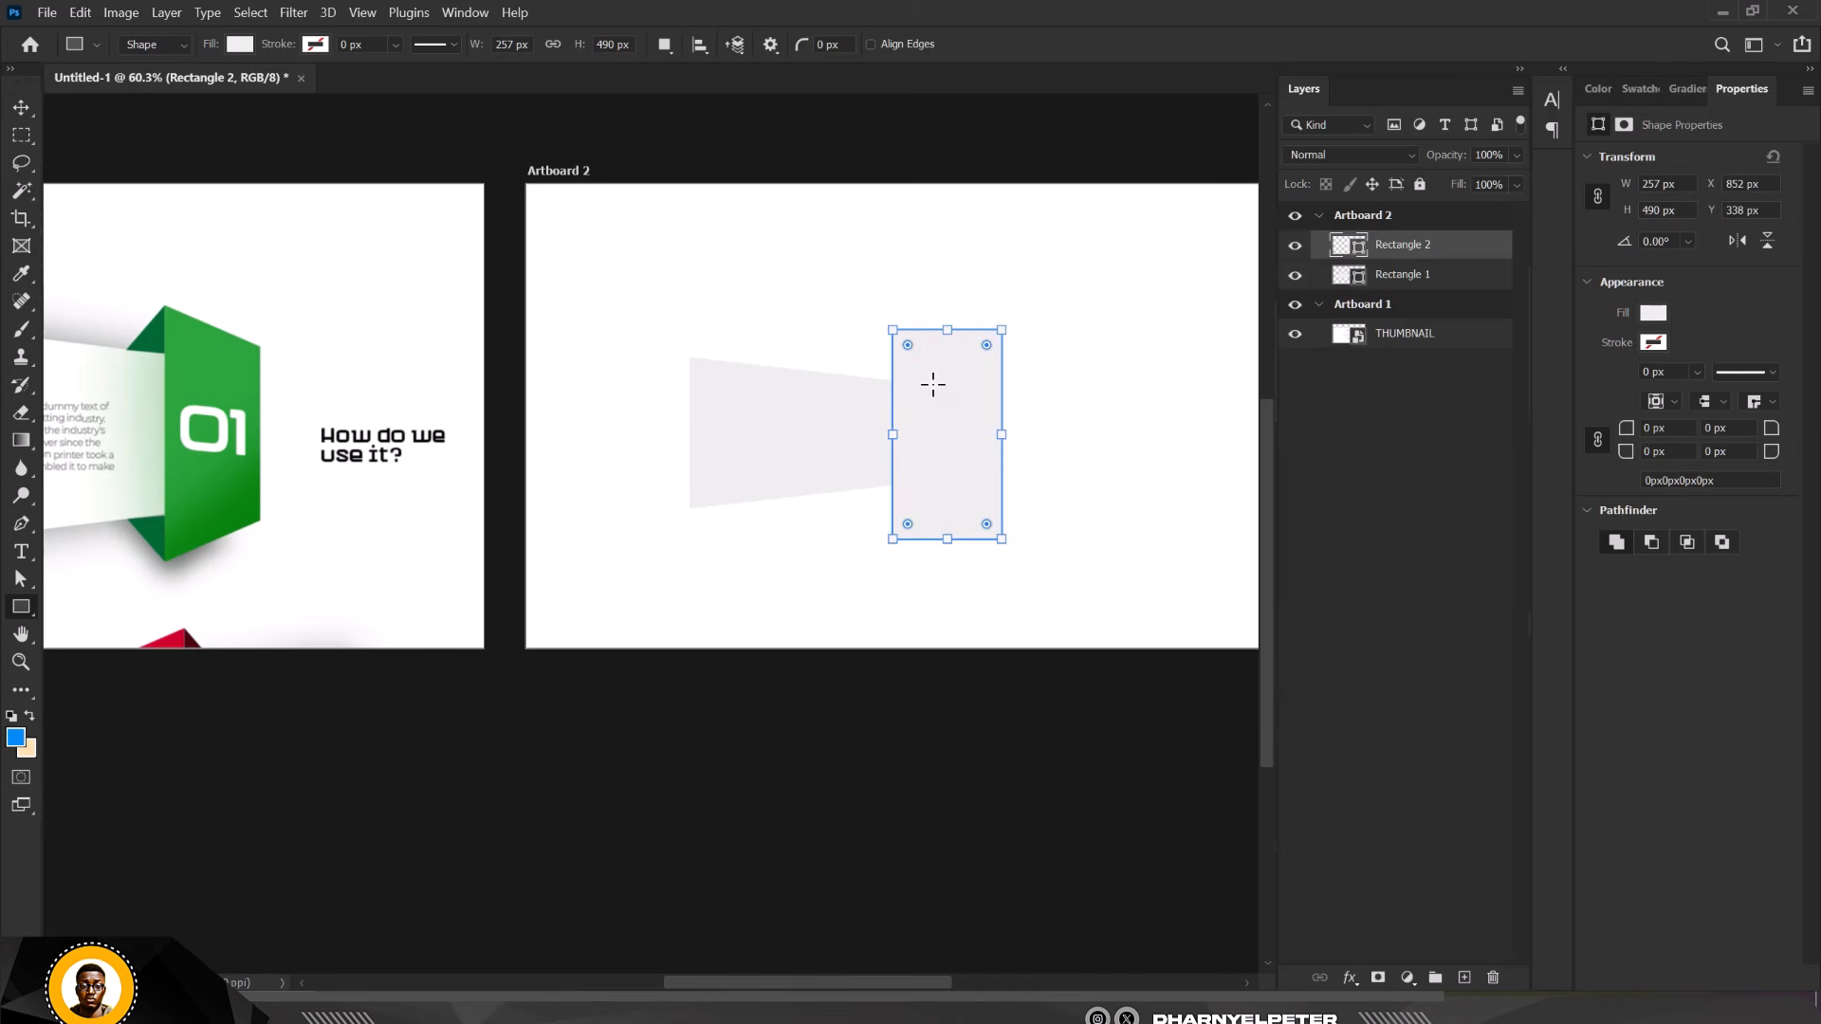
Fill the new rectangle with the green 2ca33d sampled from the reference ribbon's front panel
double_click(1355, 248)
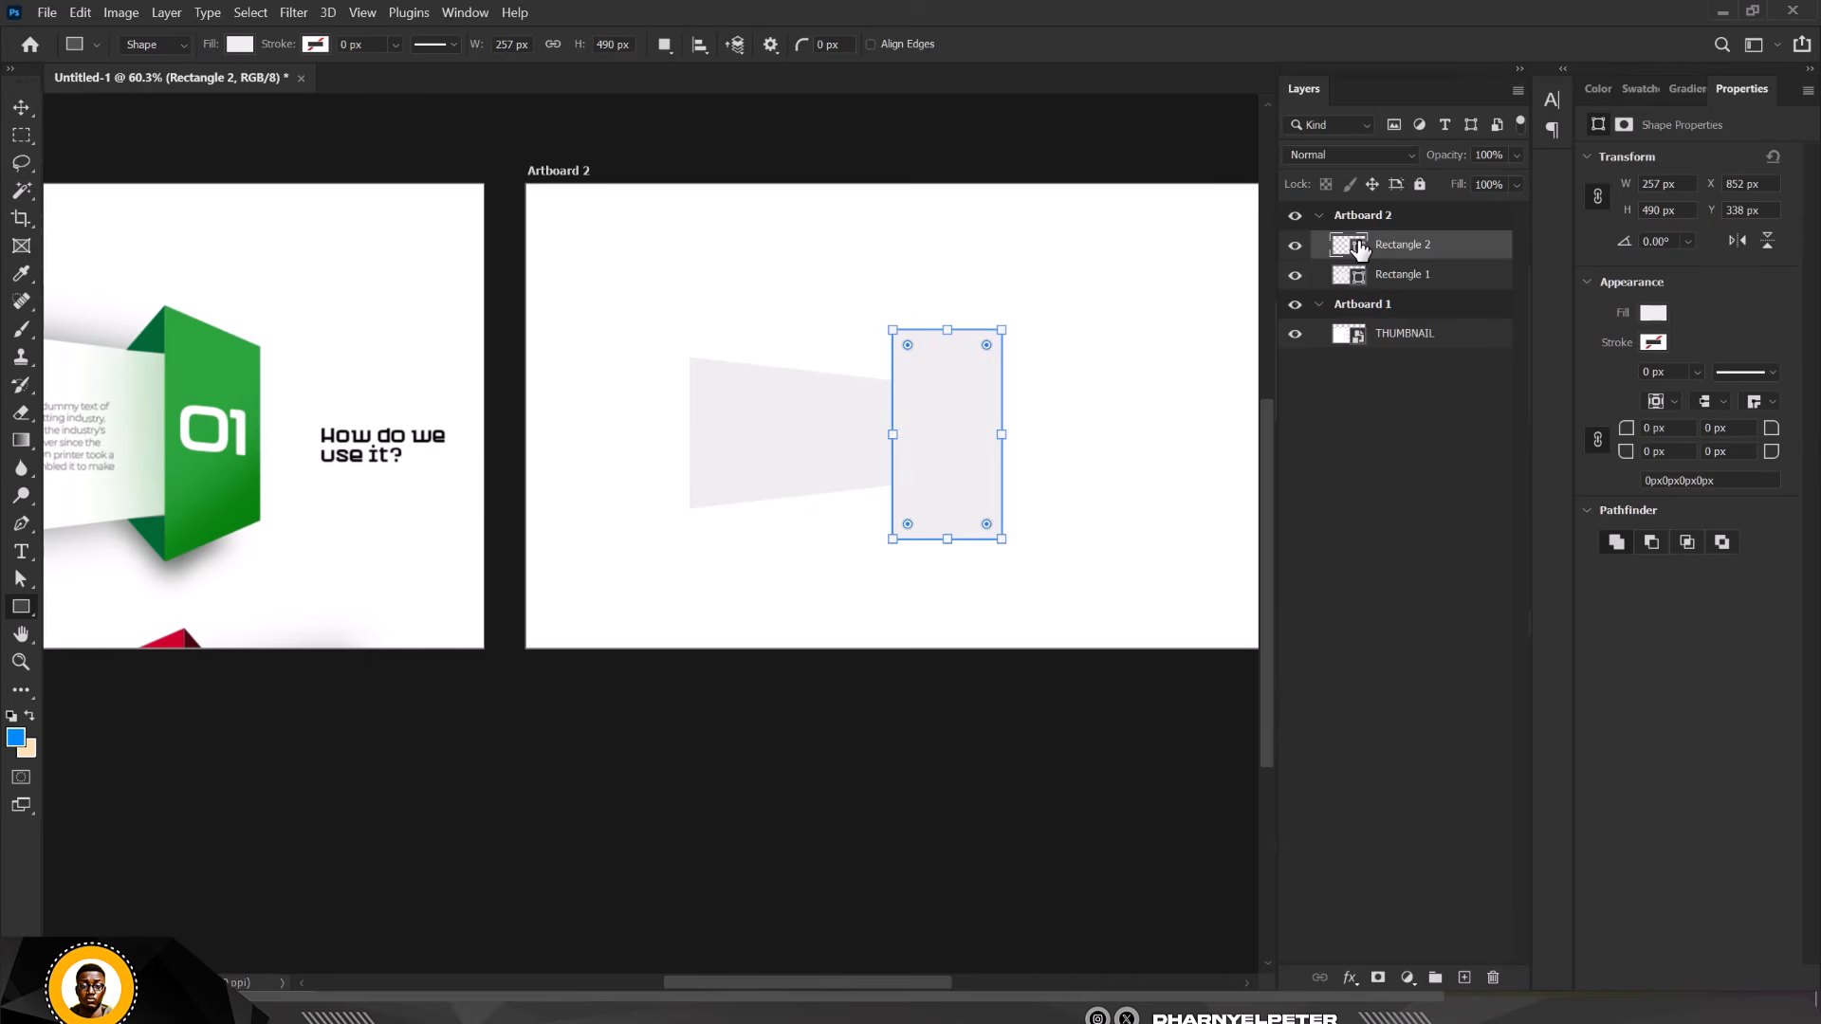
left_click(201, 353)
left_click(1624, 148)
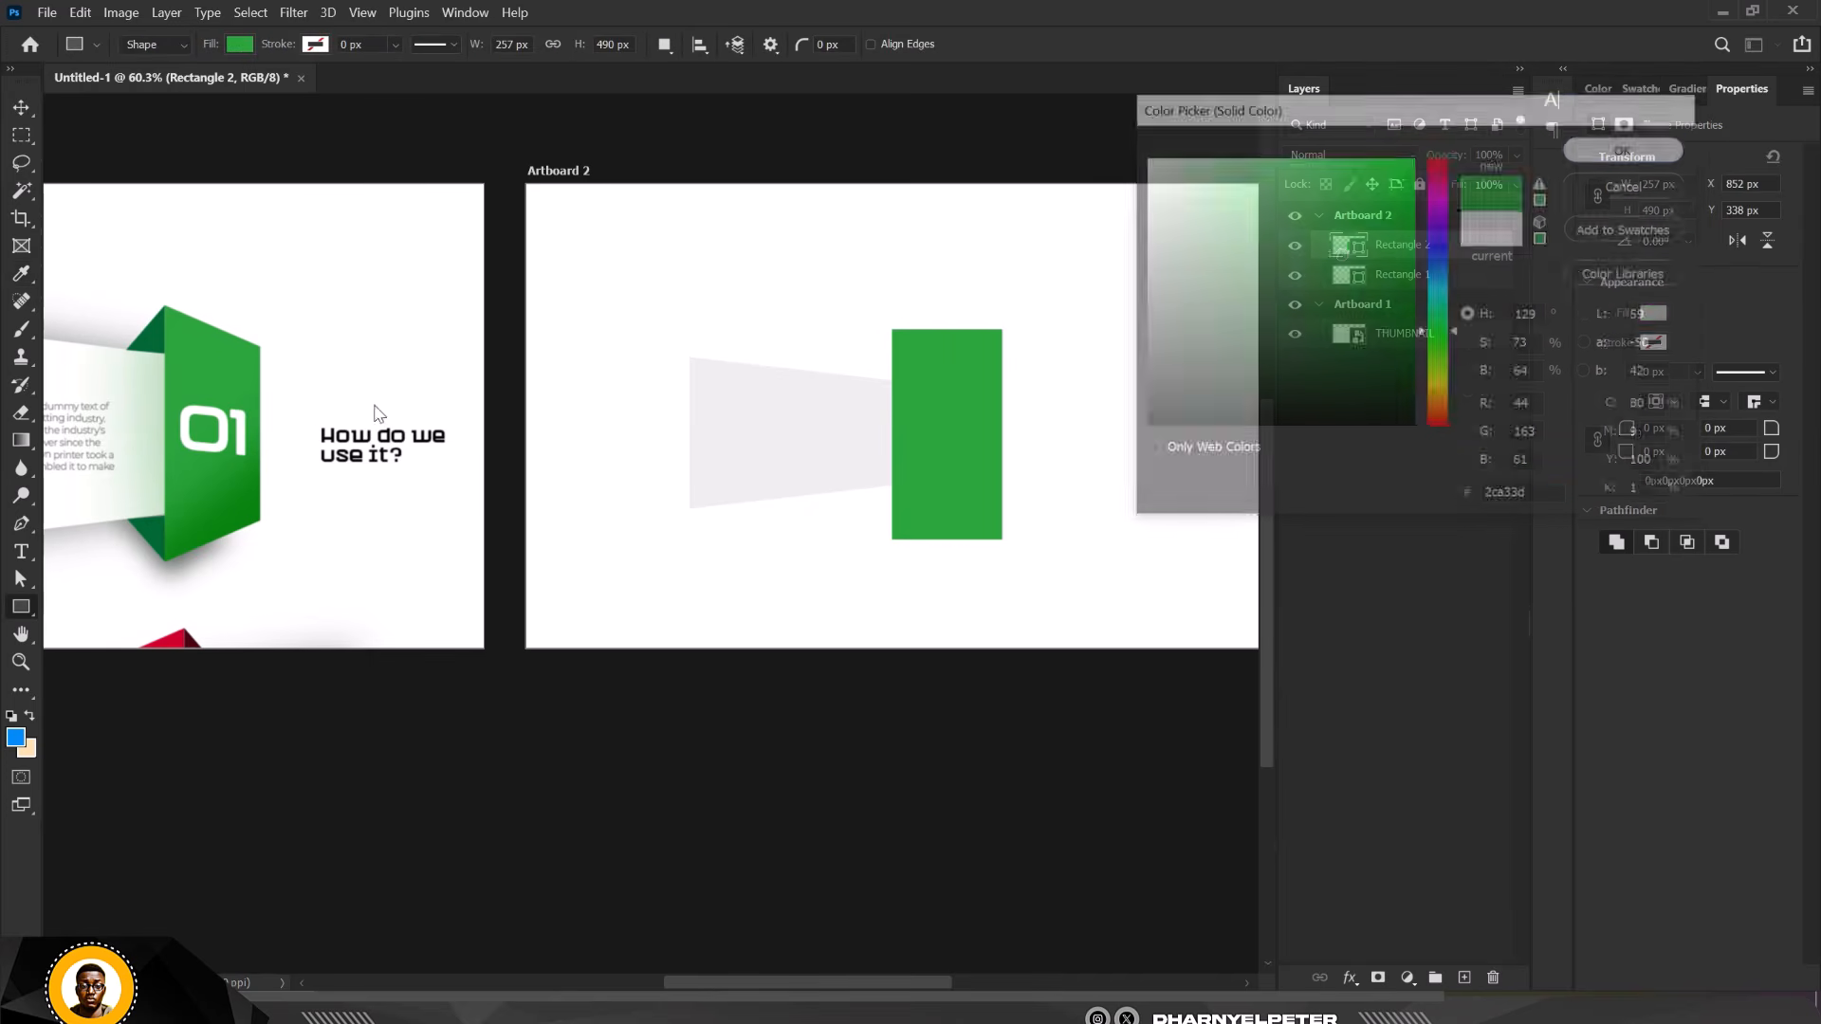
Apply a Perspective transform to the green rectangle, tapering its right side symmetrically to a vertical skew of about 18.2°
left_click(20, 105)
key("ctrl+t")
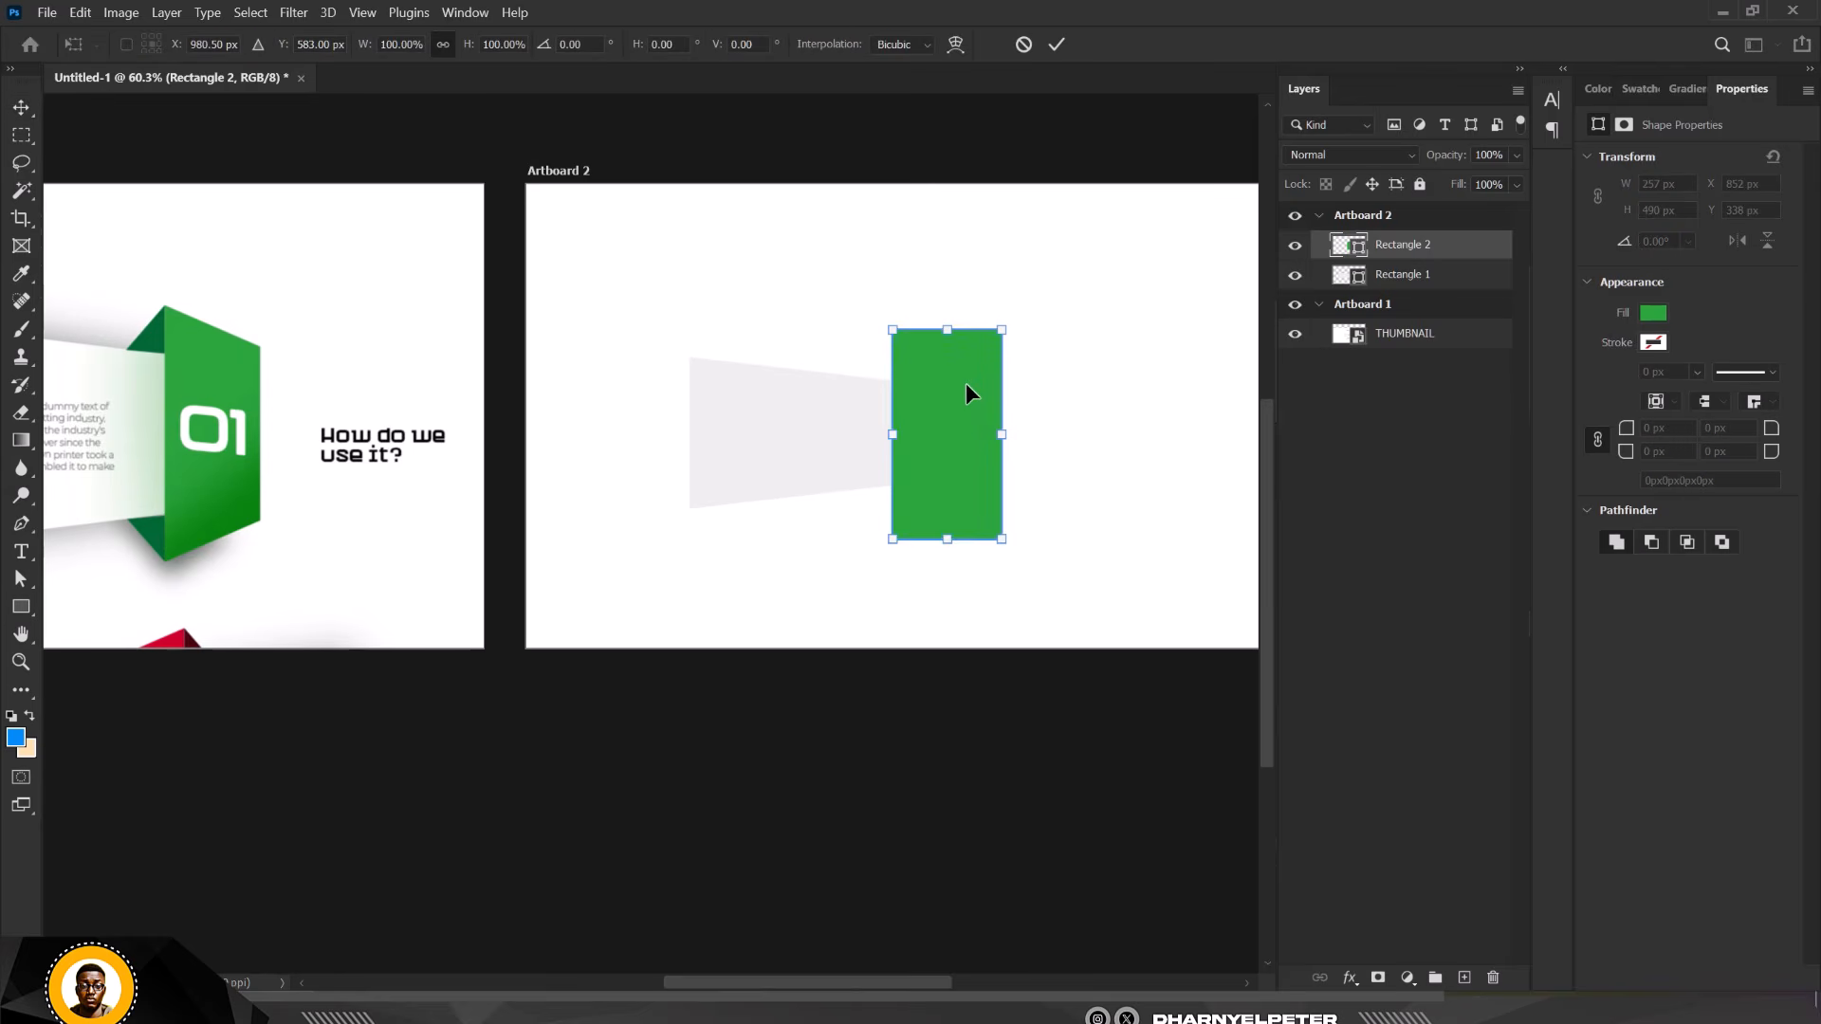
right_click(966, 383)
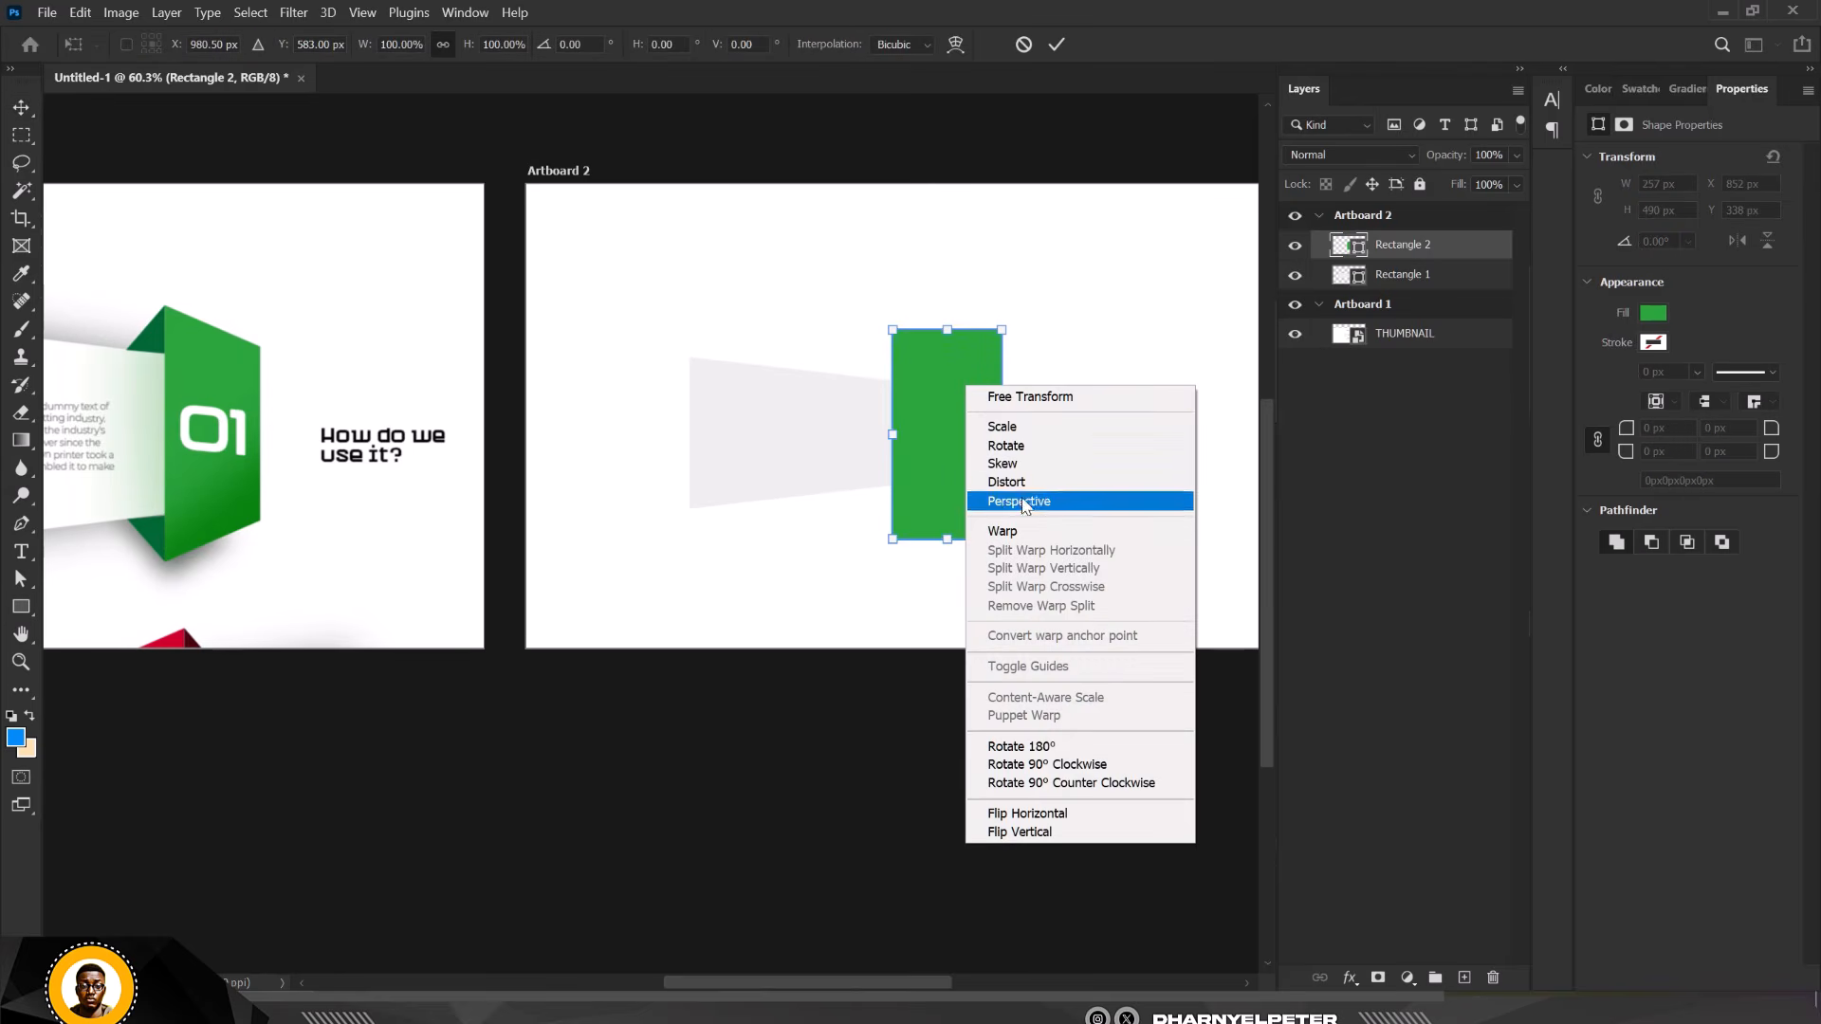
left_click(1019, 501)
left_click_drag(1005, 539, 1002, 506)
Free-transform the green shape down to about 74% width and 91% height, and apply the transformation
right_click(947, 390)
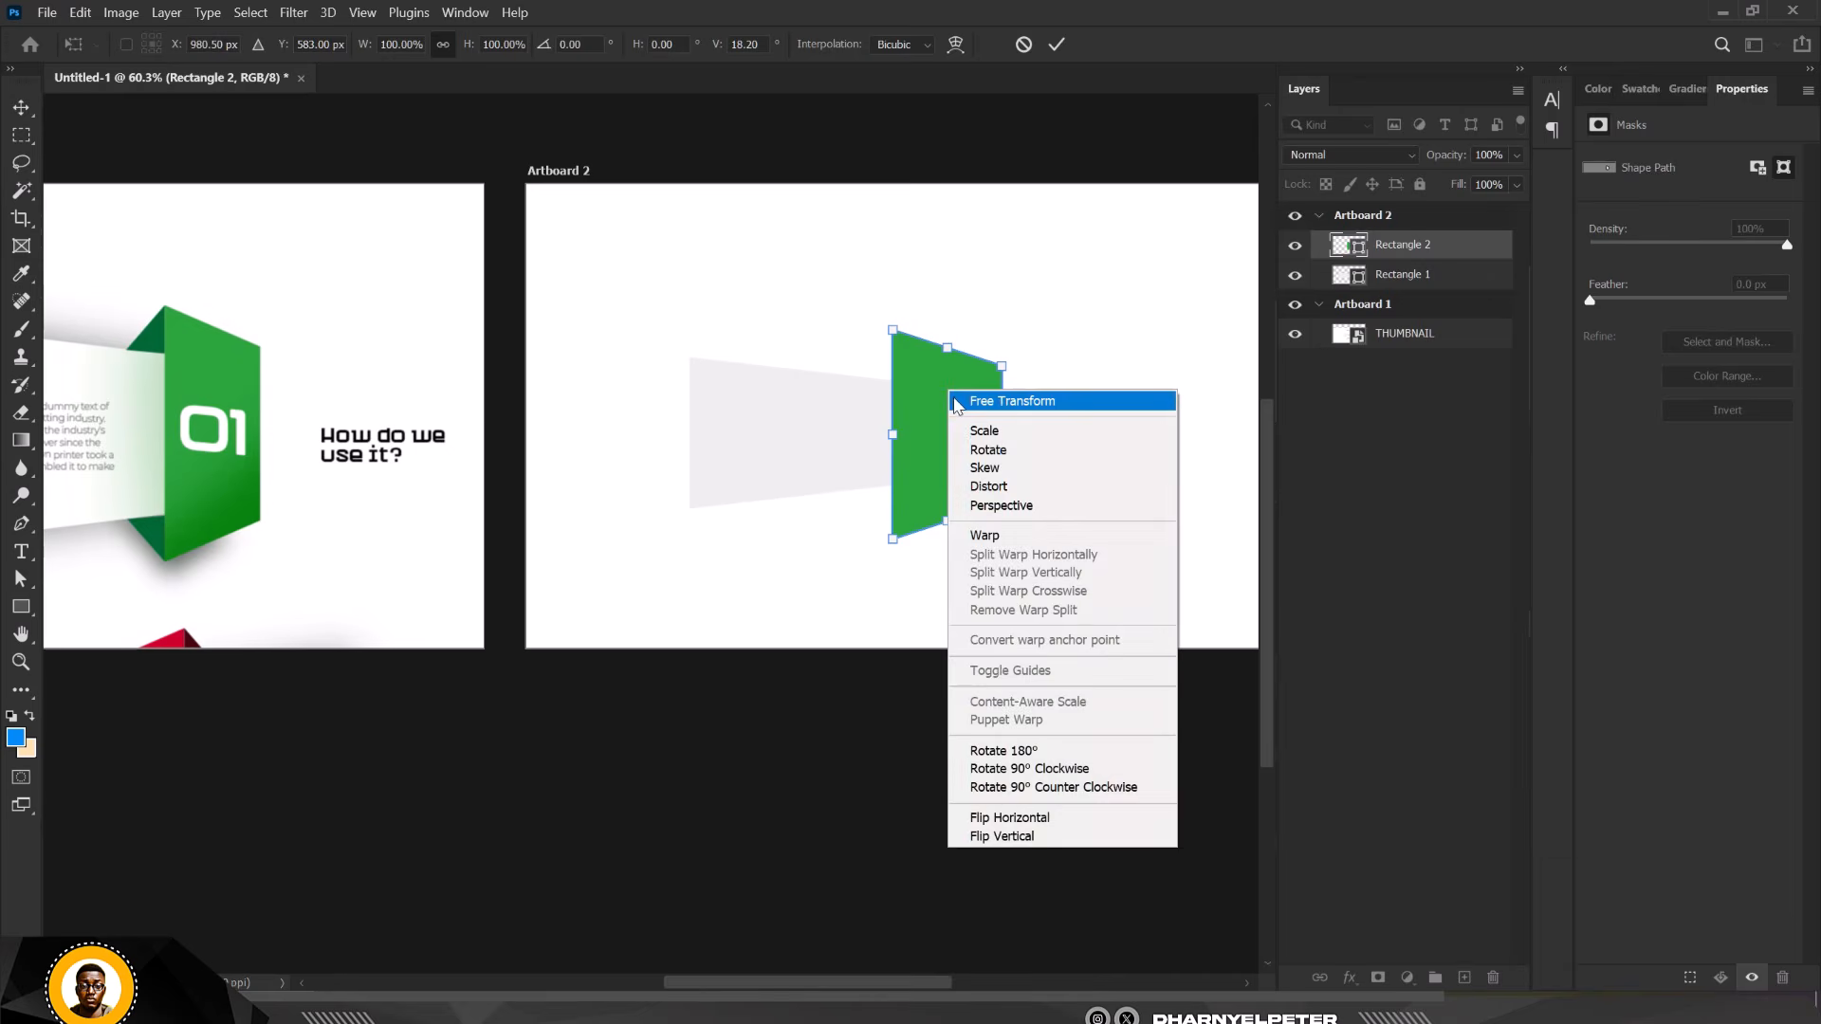
left_click(1001, 404)
left_click_drag(898, 435, 953, 435)
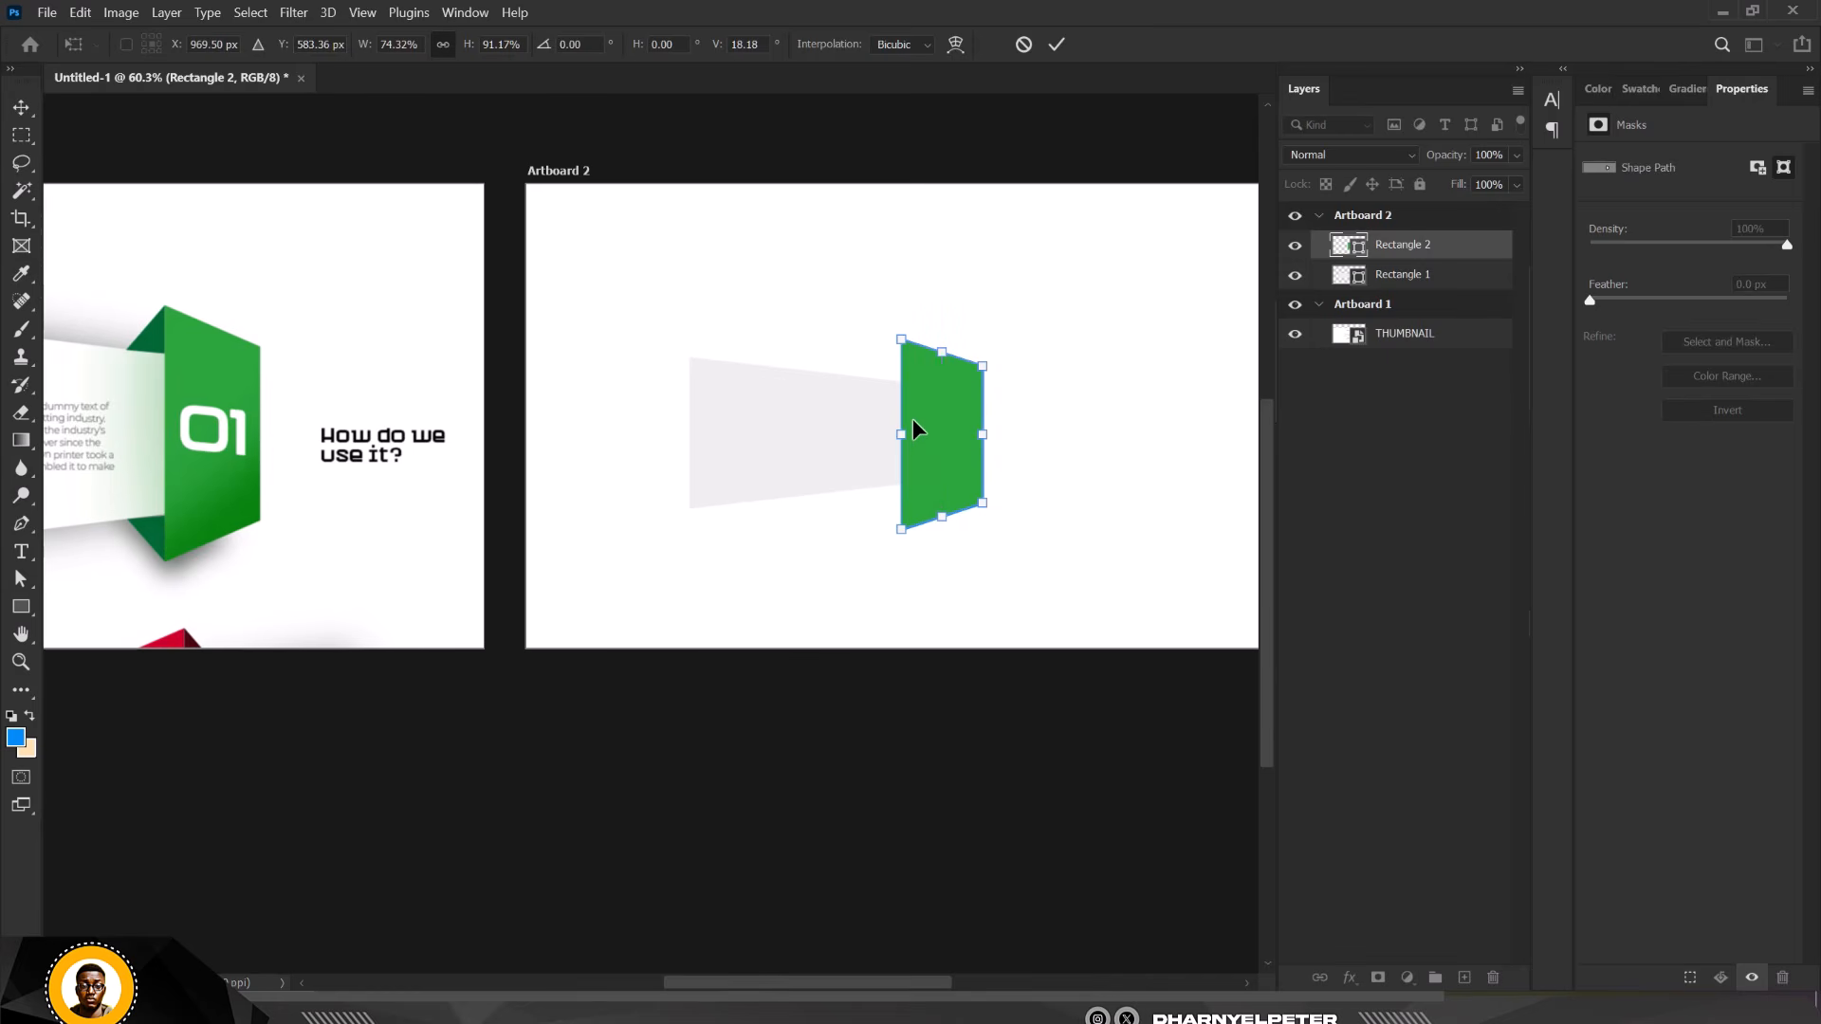
key("Return")
Examine the dark folded corners behind the reference ribbon's green panel and compare them with the shapes on Artboard 2
scroll(869, 385, "down", 3)
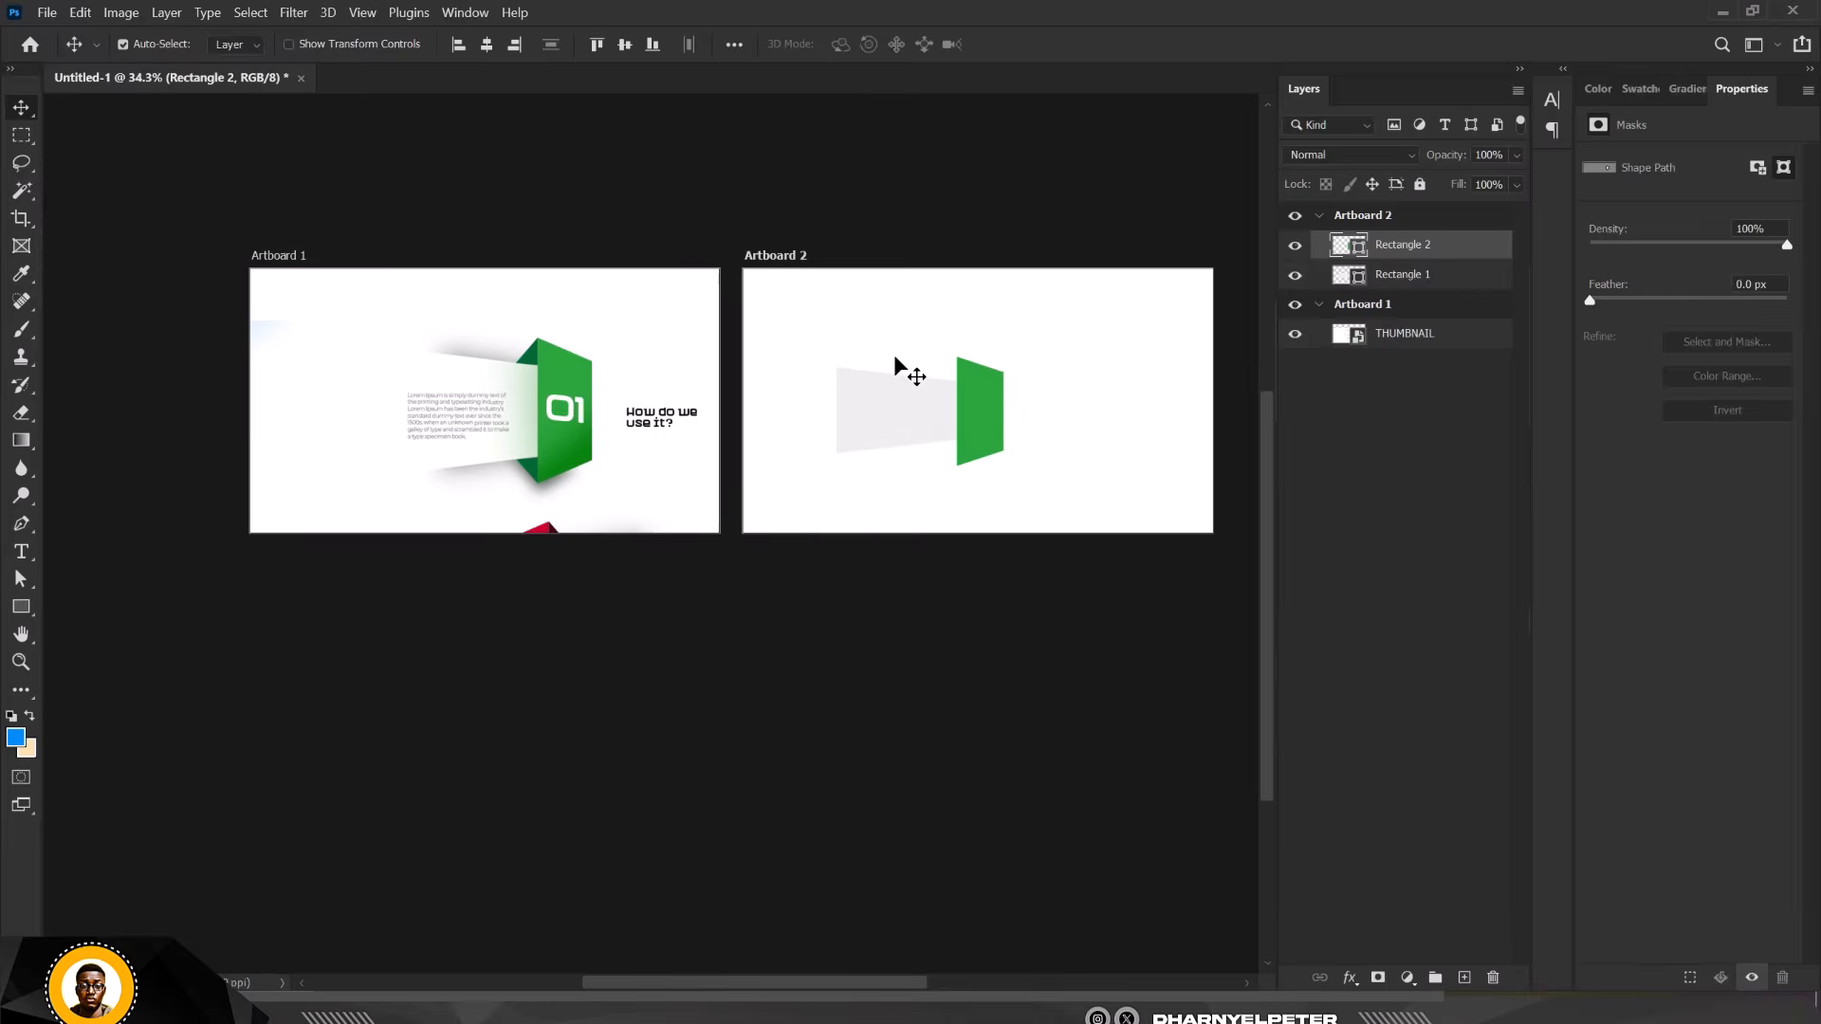
scroll(895, 353, "up", 5)
scroll(909, 404, "up", 6)
scroll(1081, 356, "down", 4)
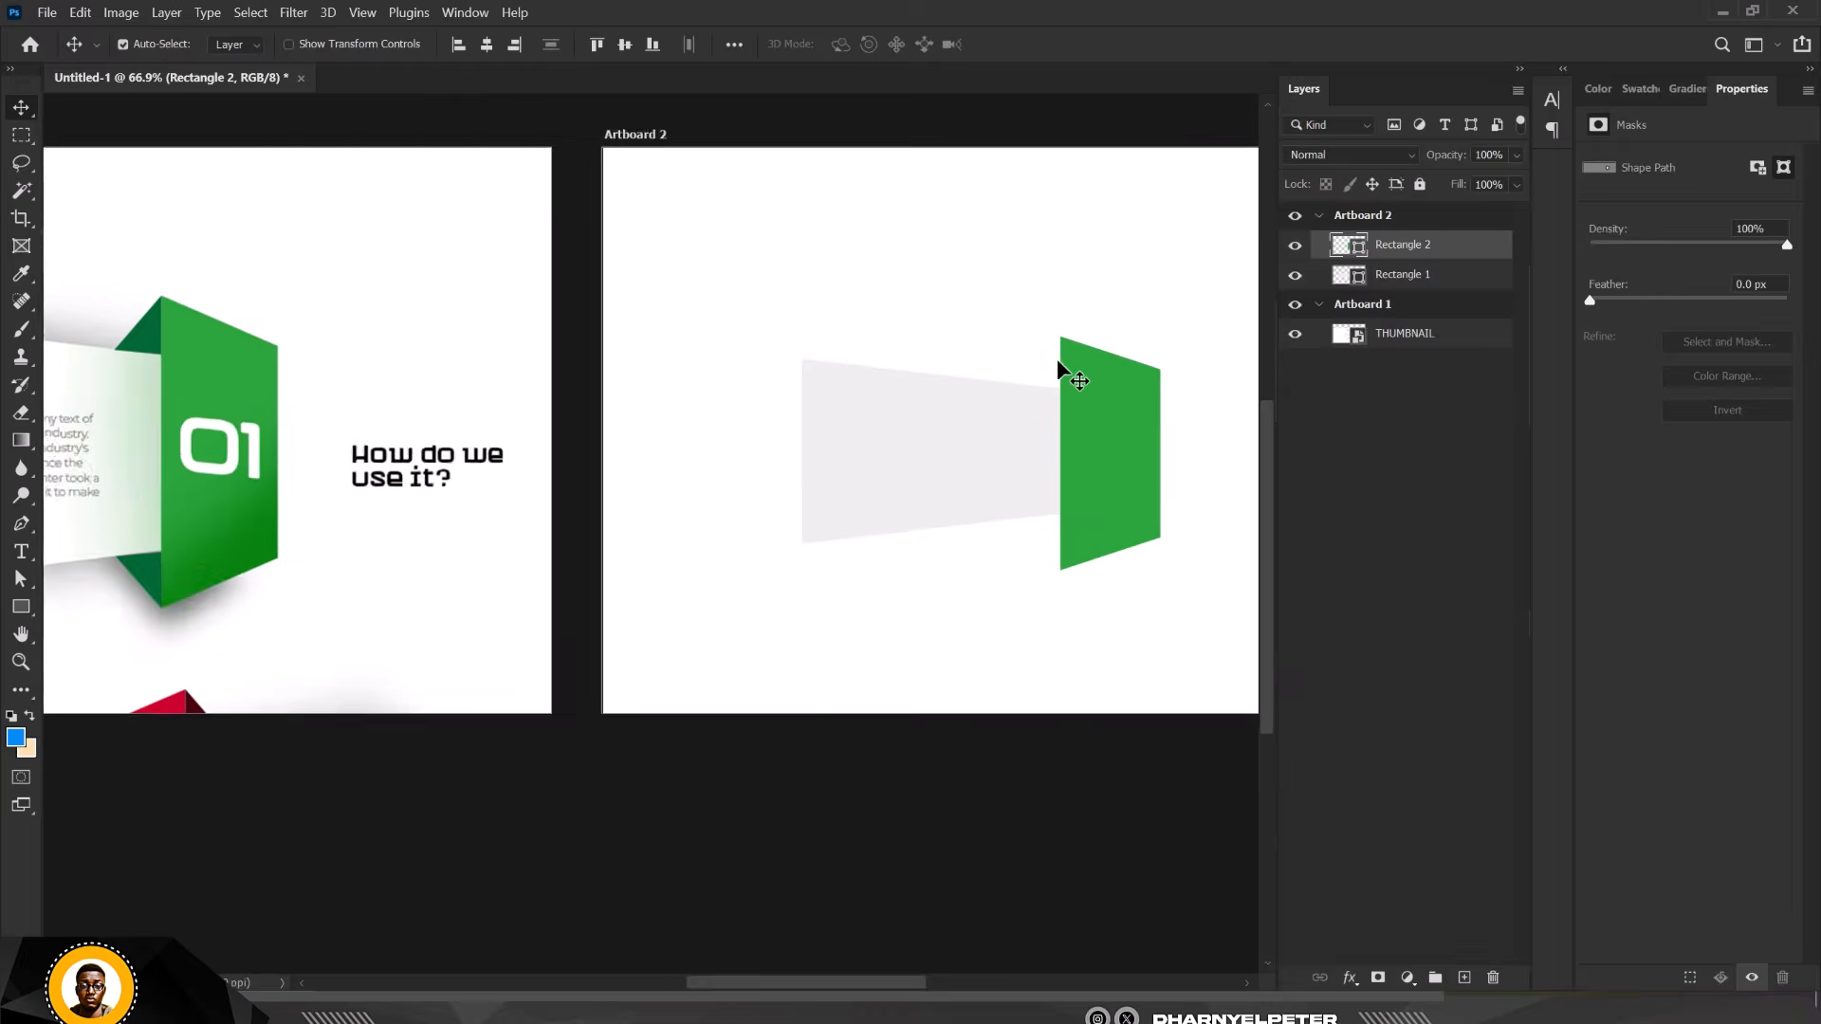
scroll(1057, 360, "up", 2)
scroll(1071, 365, "down", 4)
scroll(475, 370, "up", 5)
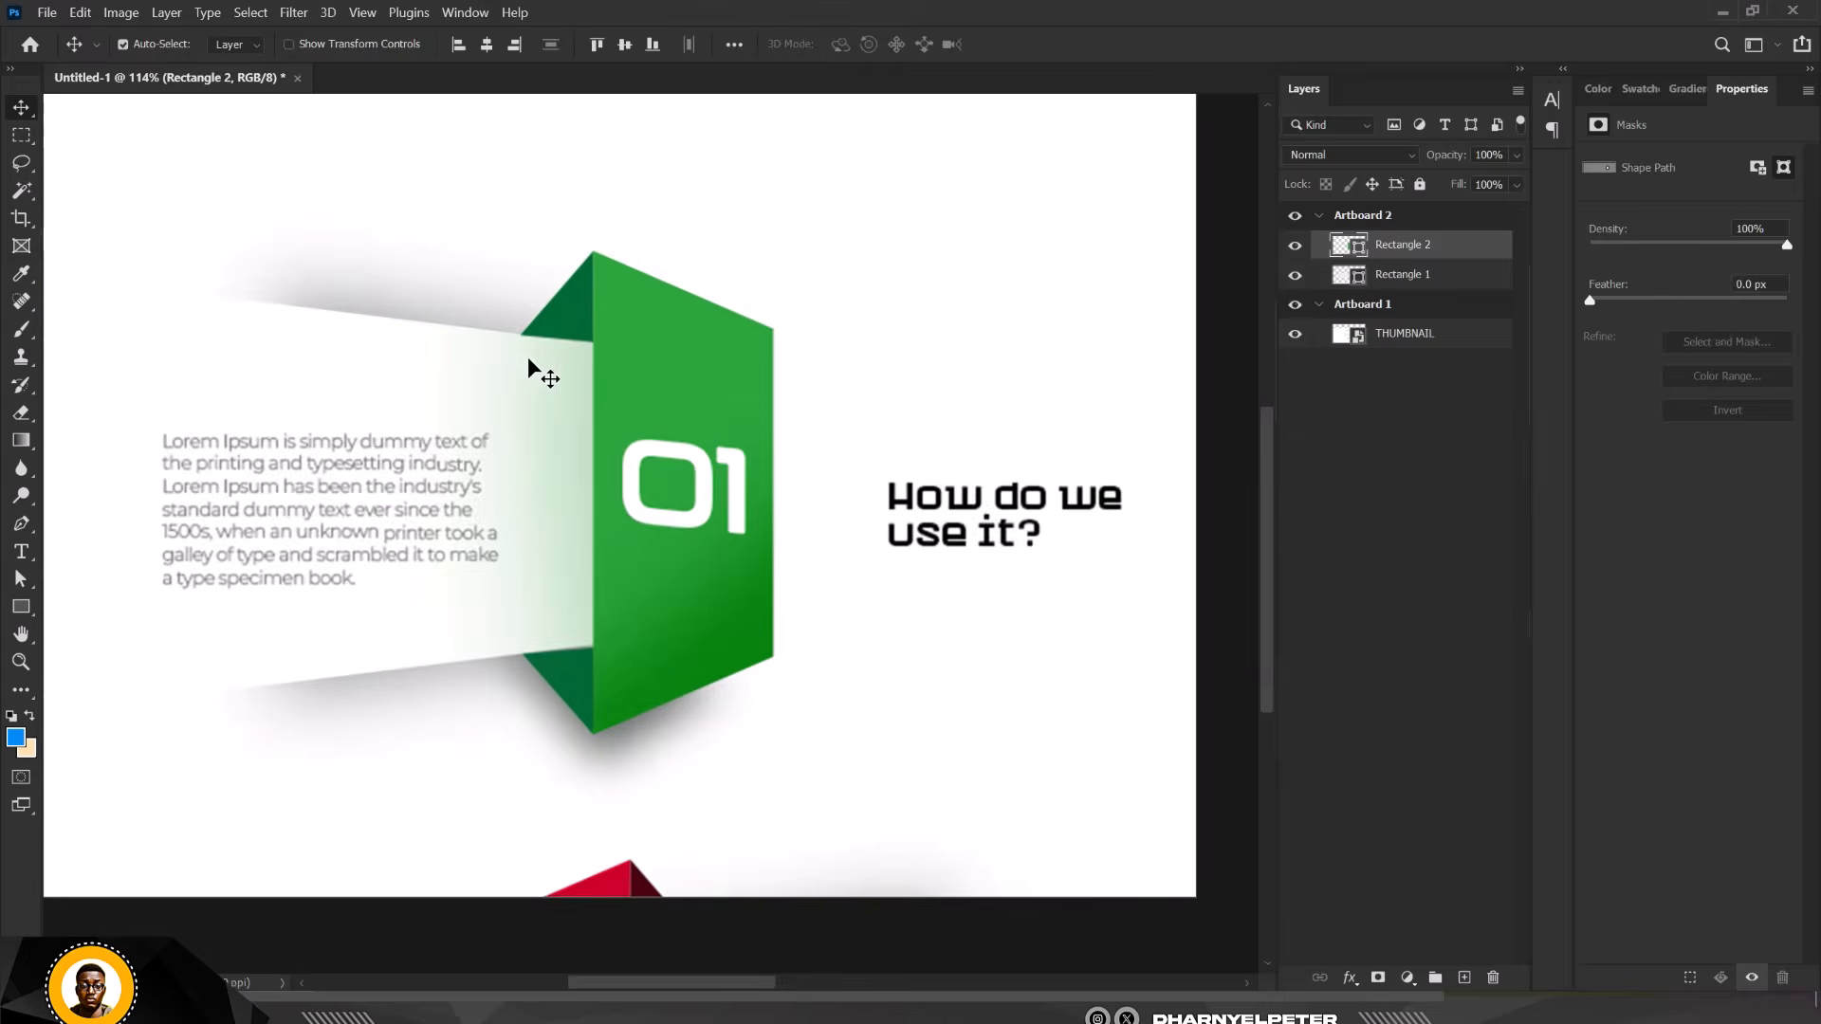
scroll(528, 361, "up", 1)
scroll(475, 395, "down", 4)
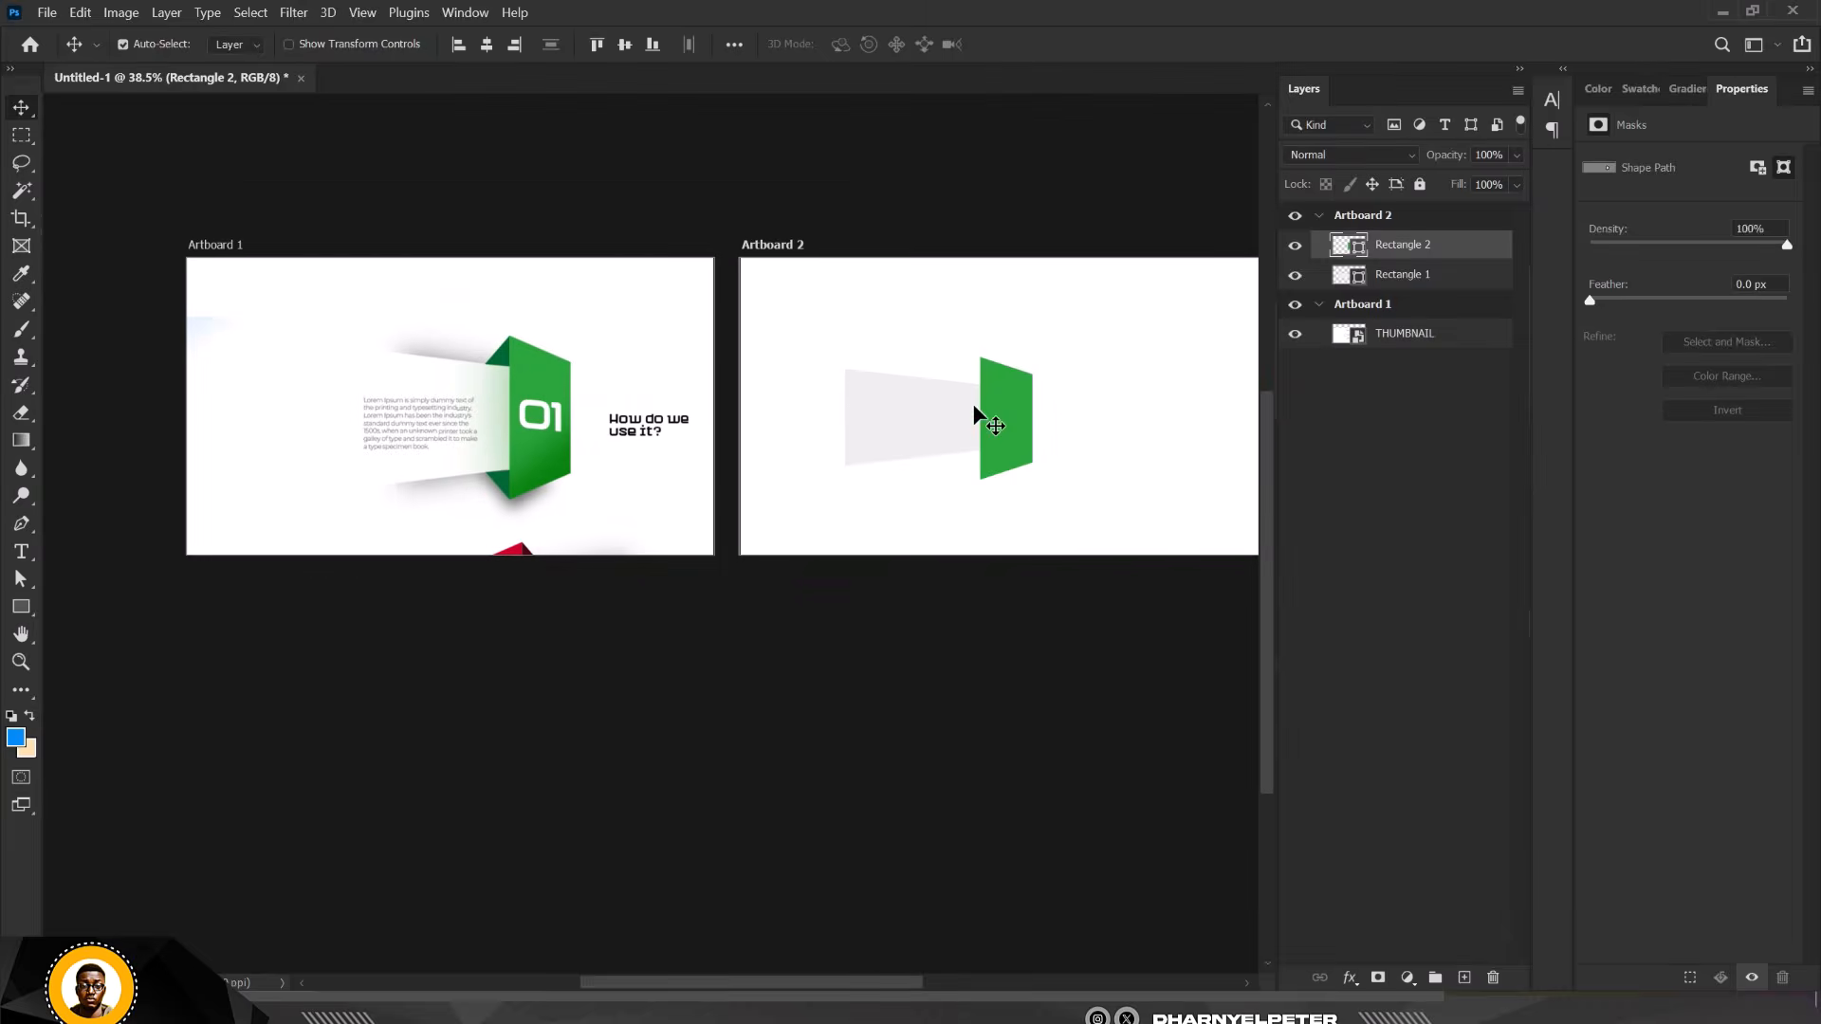
scroll(980, 407, "up", 4)
scroll(998, 392, "up", 3)
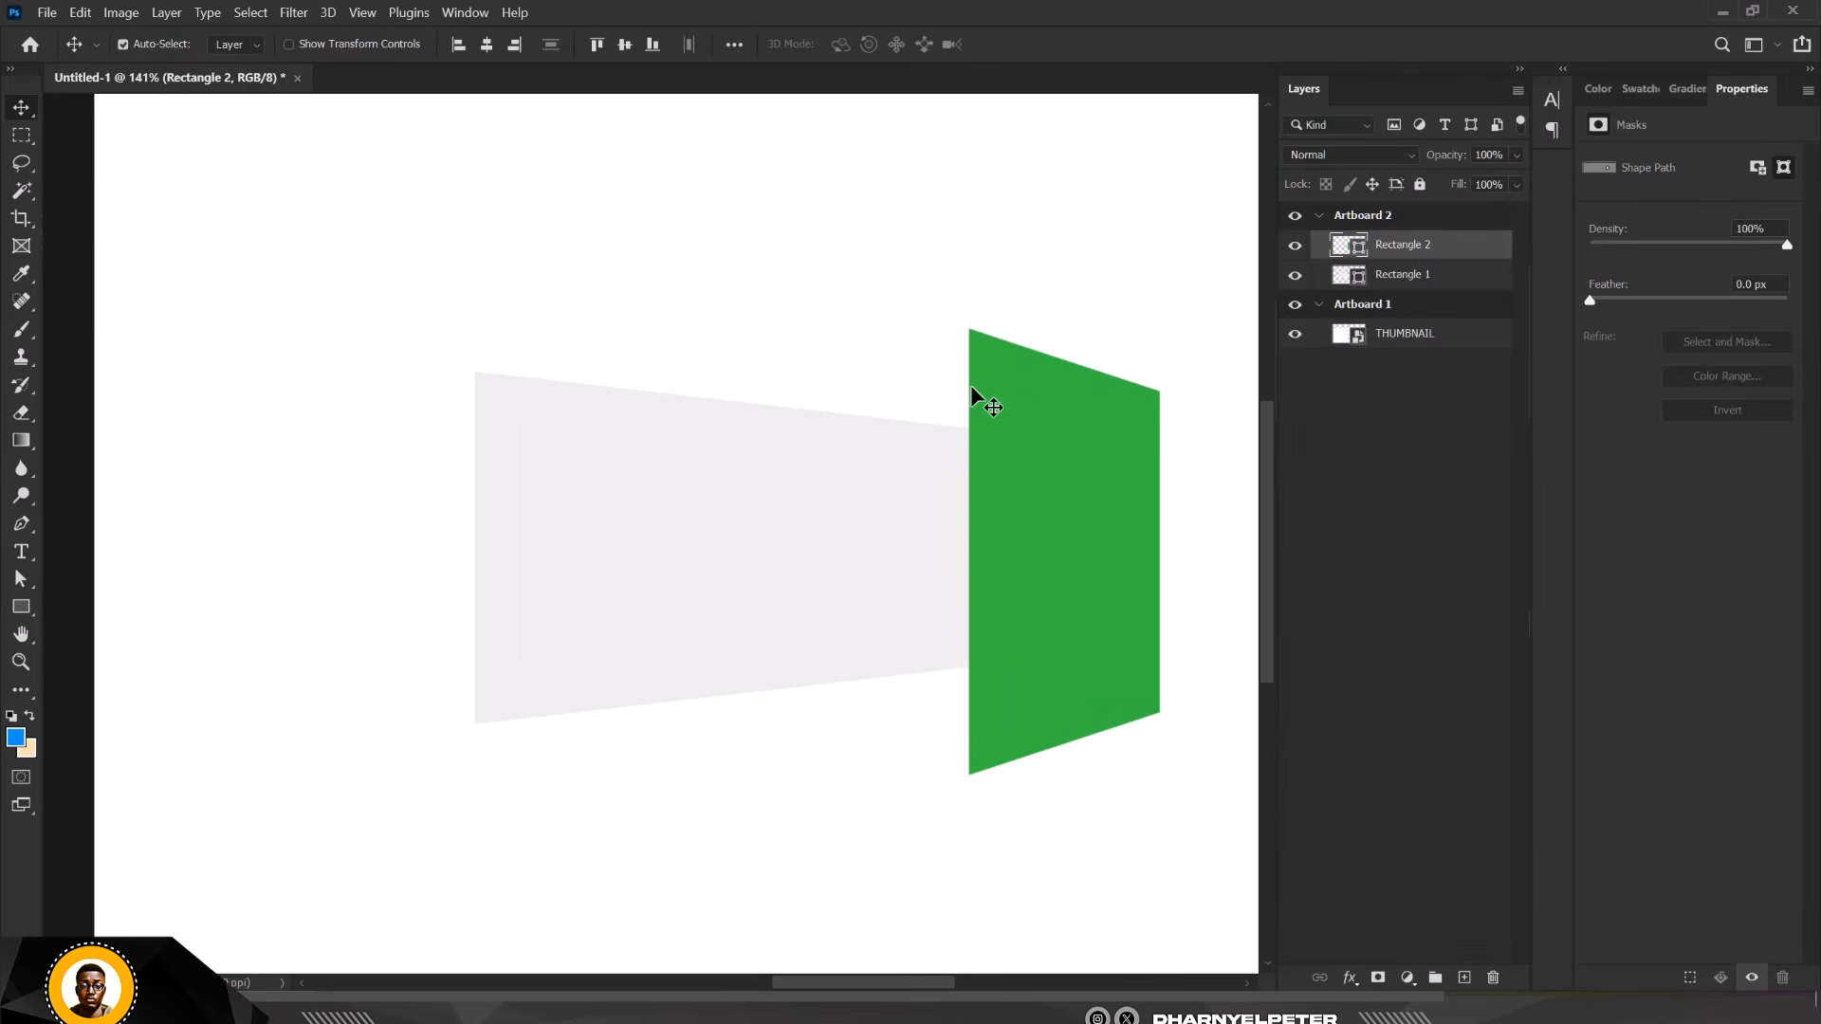
Activate the Pen tool in Shape mode and add a new layer above the green shape
left_click_drag(21, 524, 79, 529)
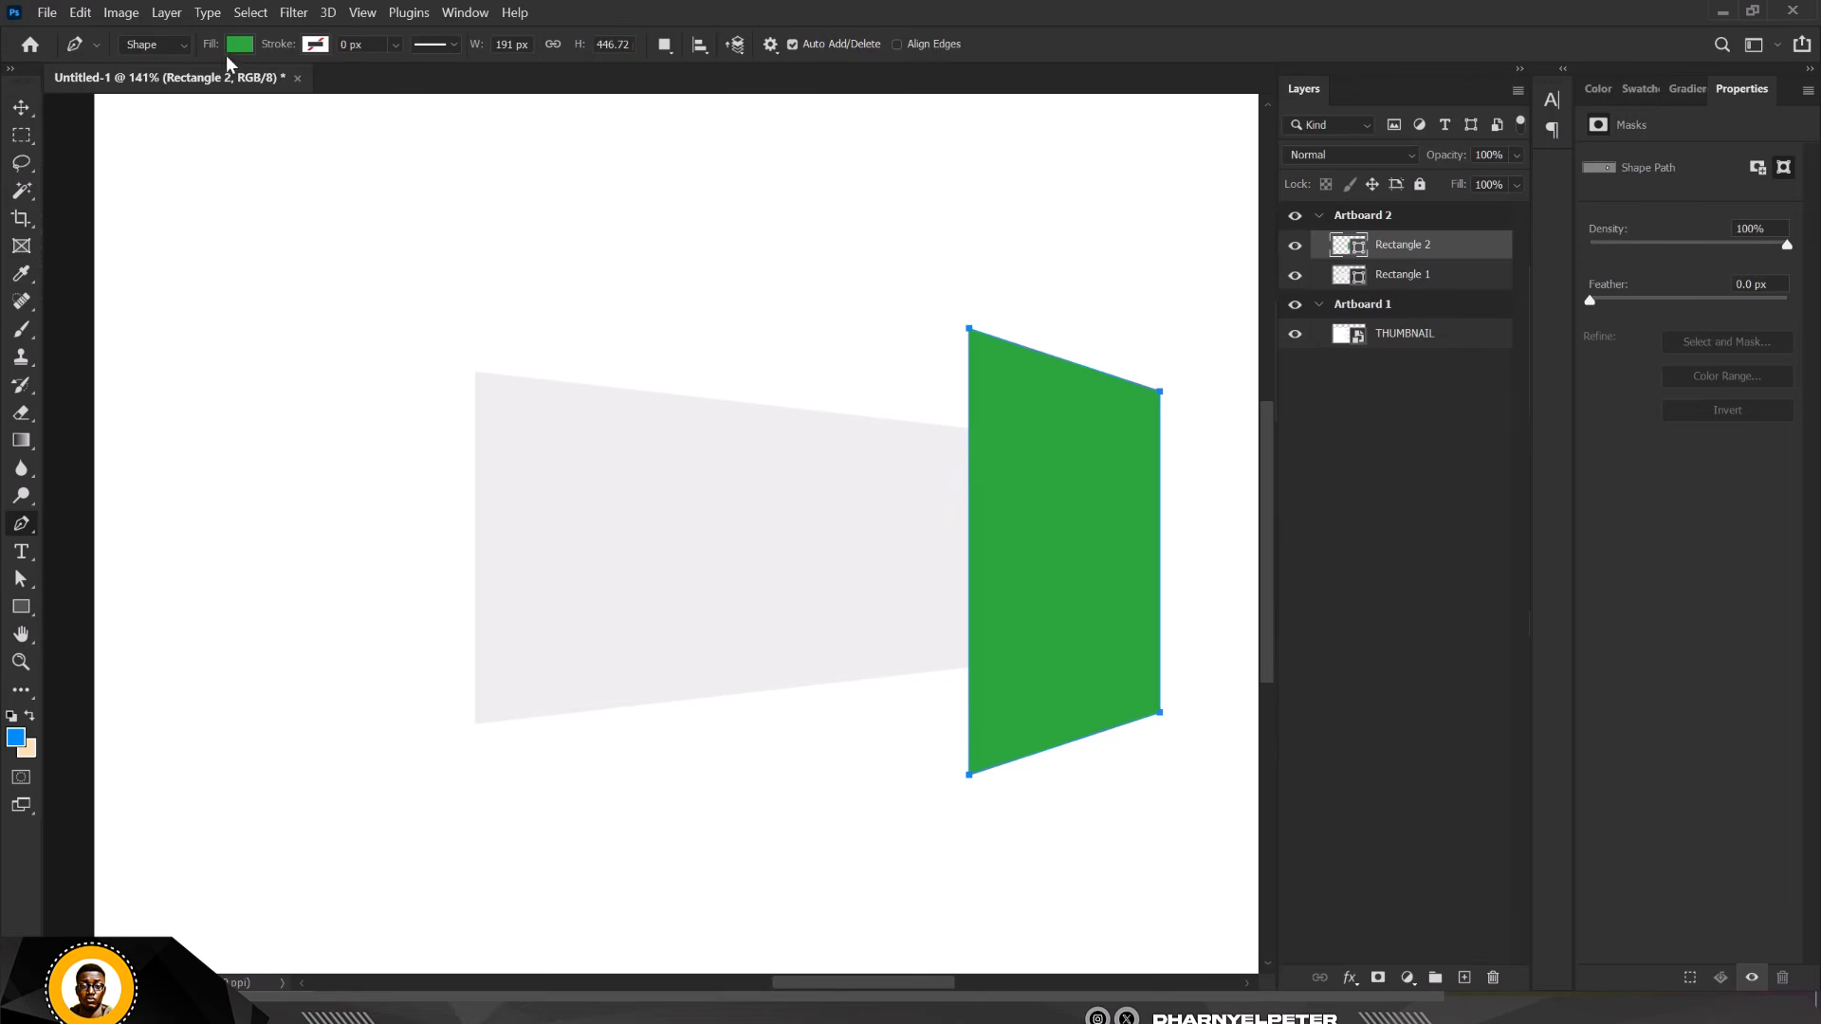
scroll(920, 429, "up", 3)
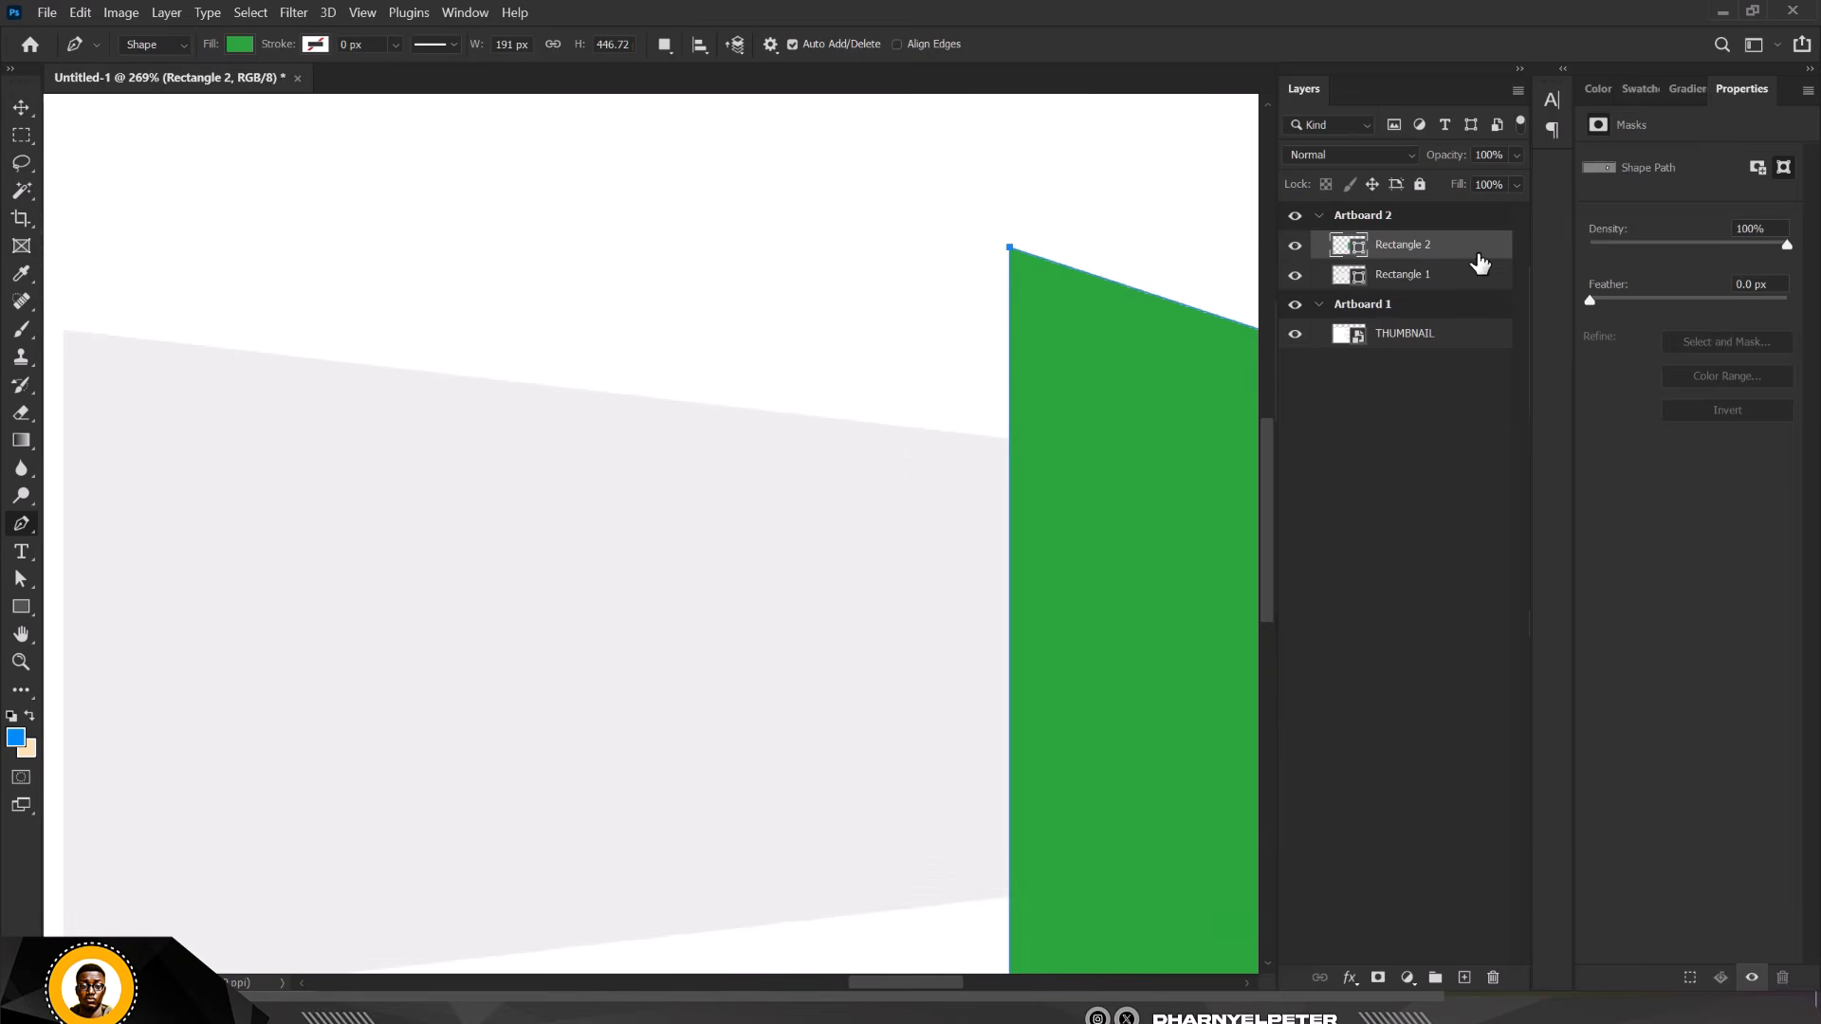
left_click(1465, 977)
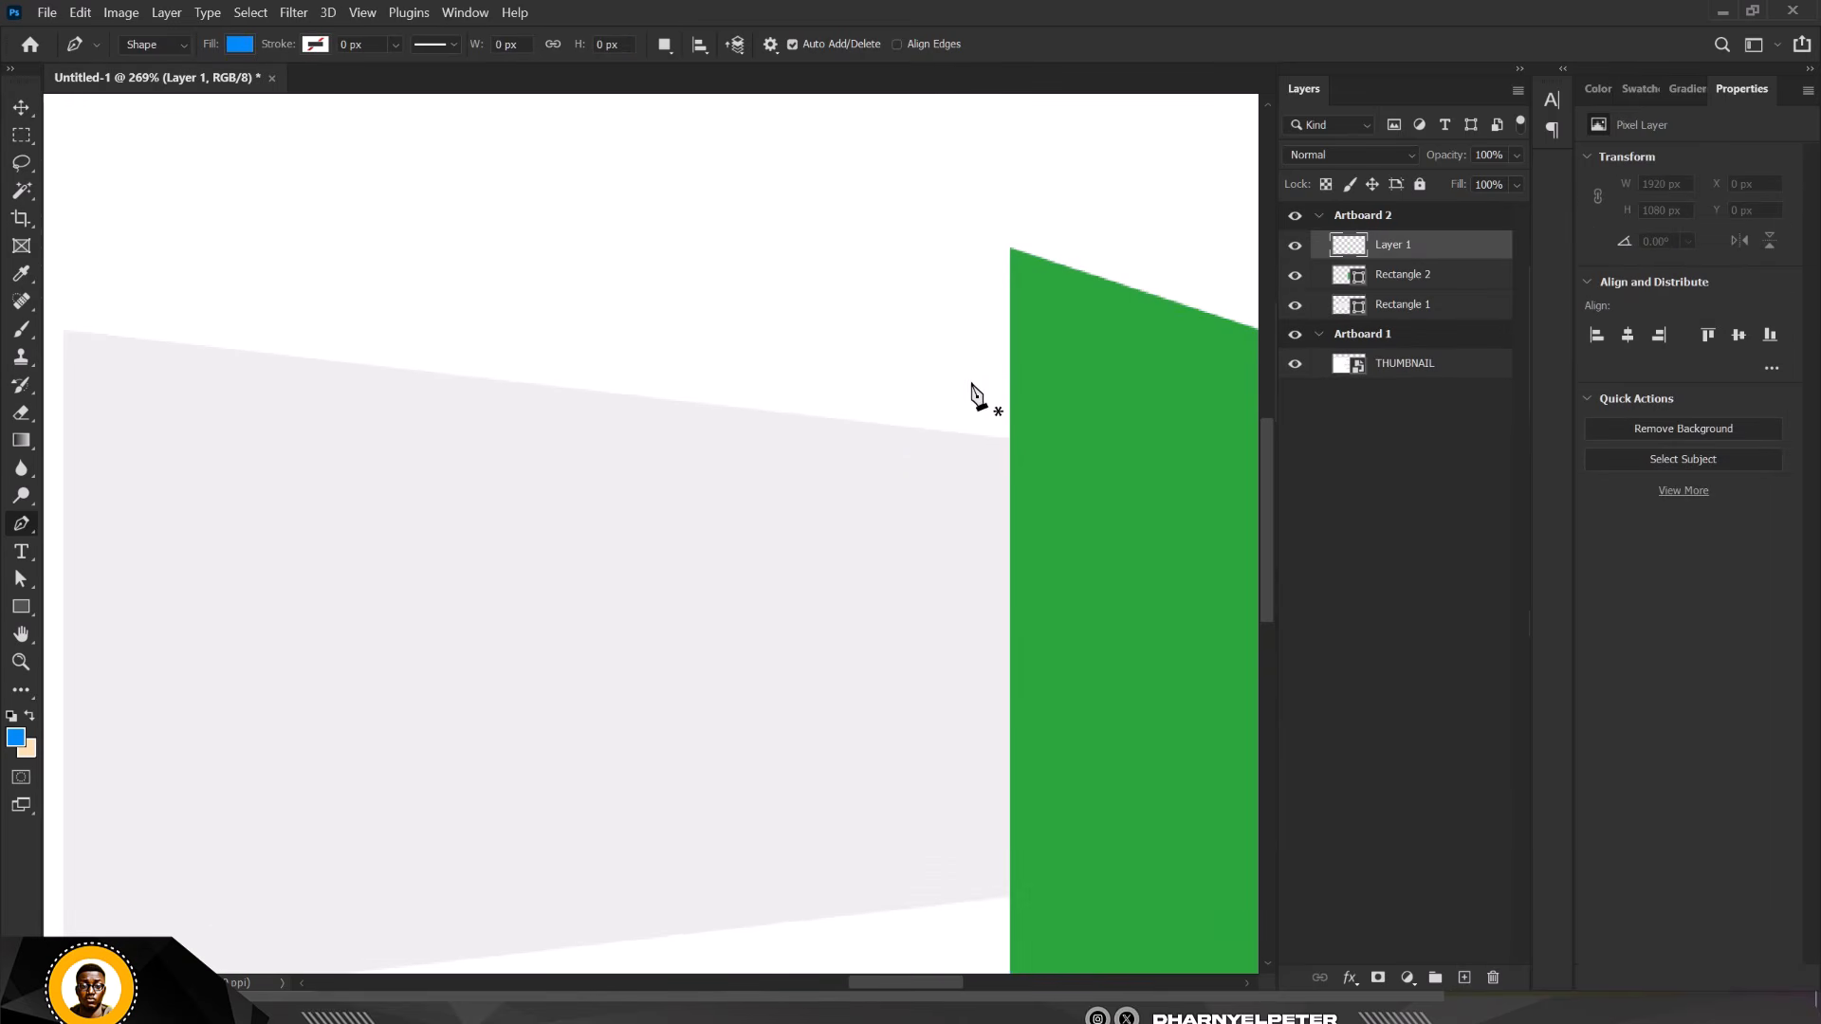
Draw a closed triangle of about 84 × 99 px between the green shape's upper-left corner and the grey shape's upper edge
scroll(1011, 250, "up", 6)
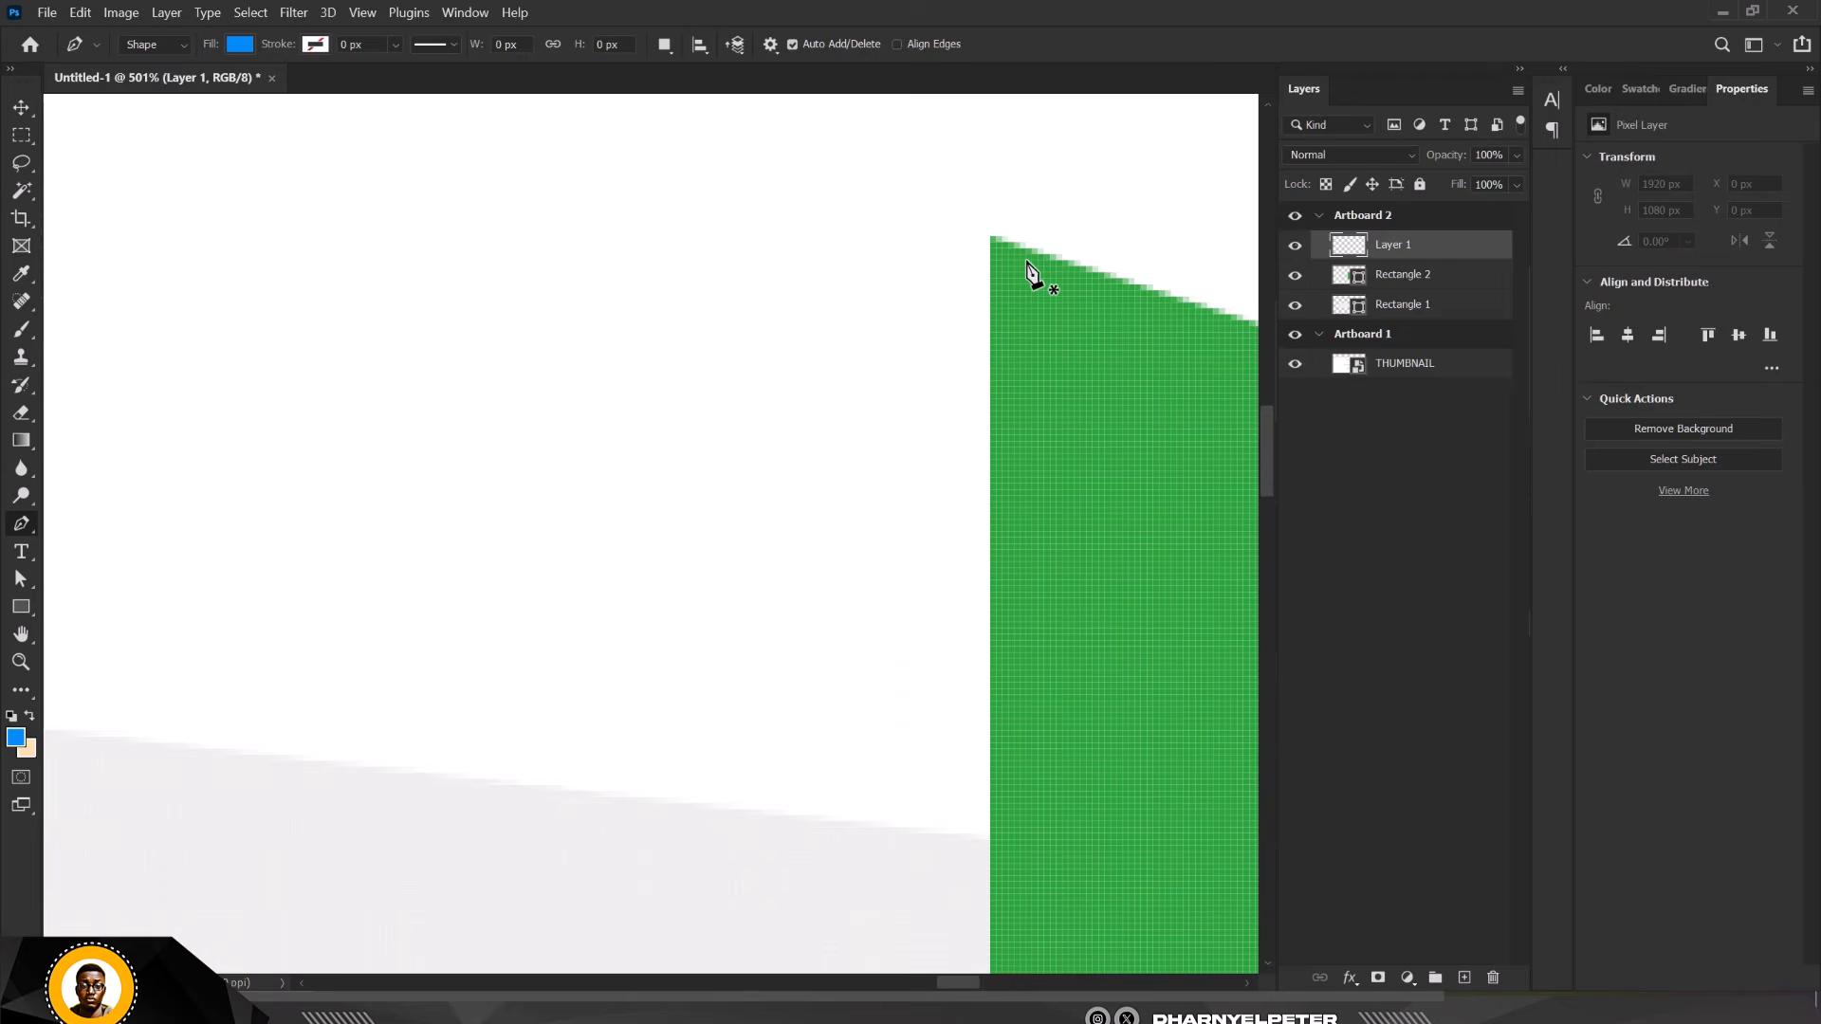
left_click(977, 228)
scroll(976, 249, "down", 5)
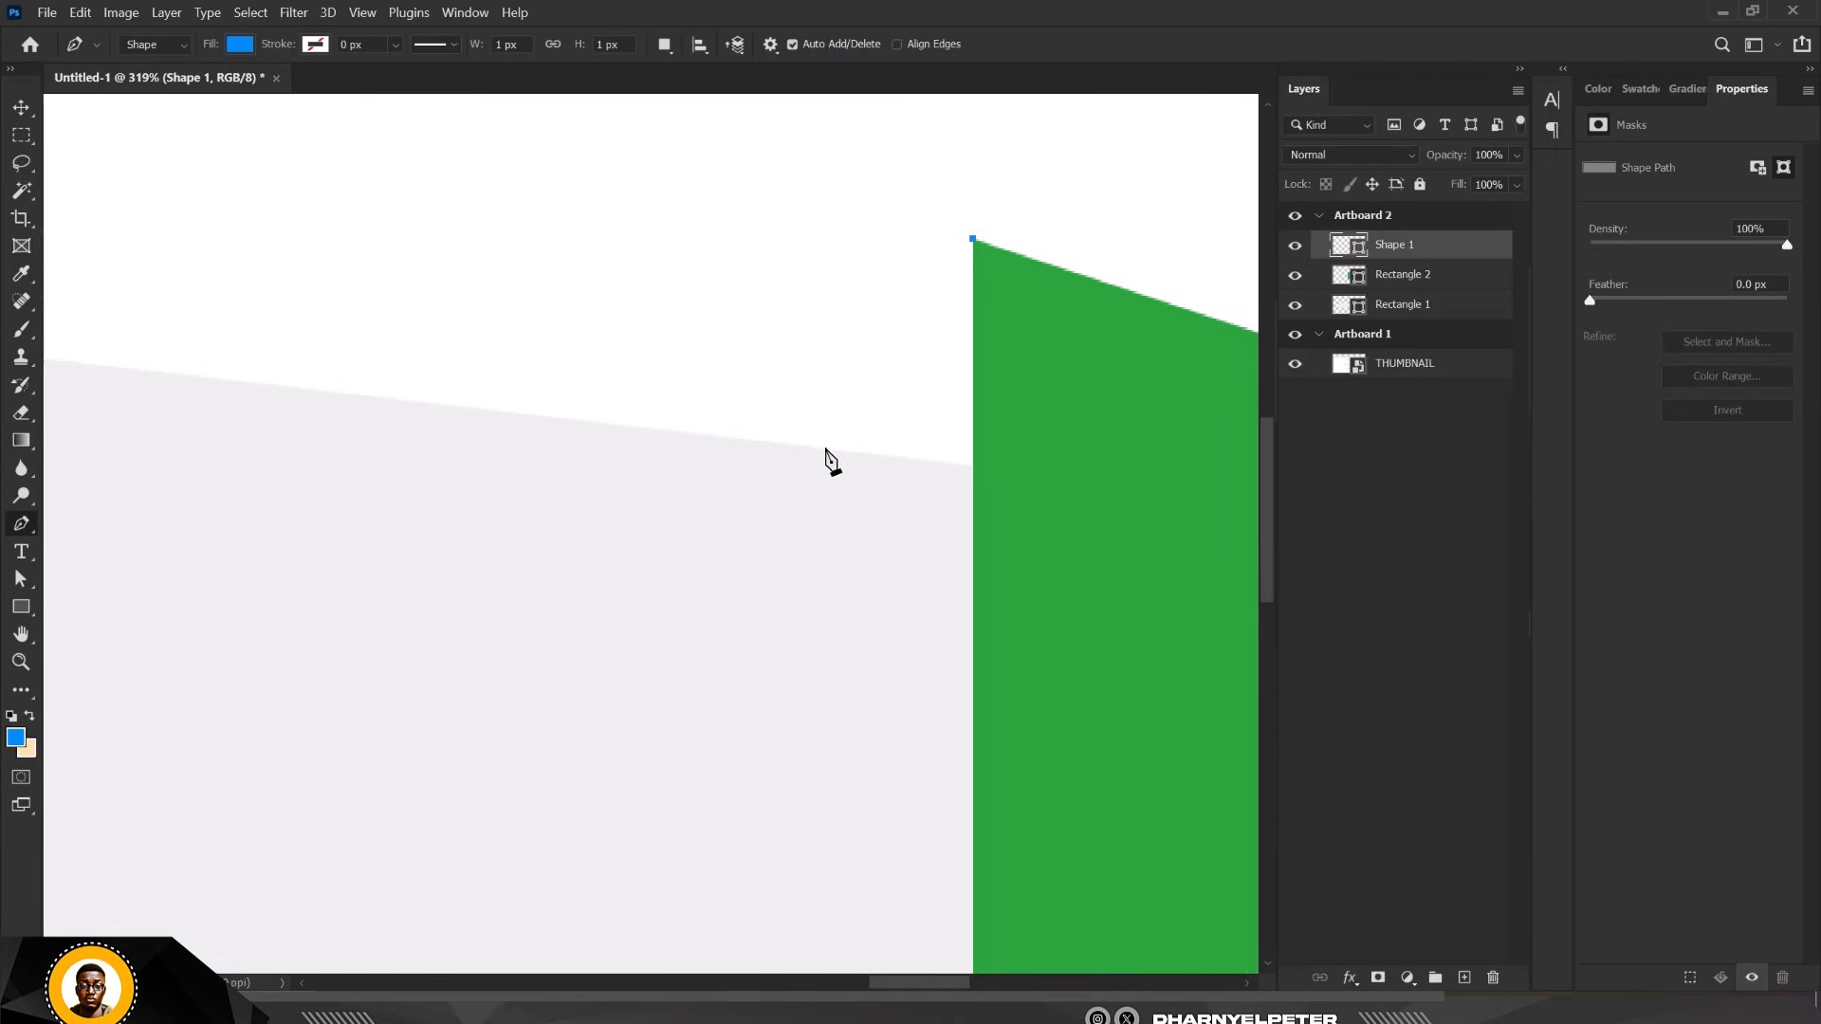
left_click(161, 45)
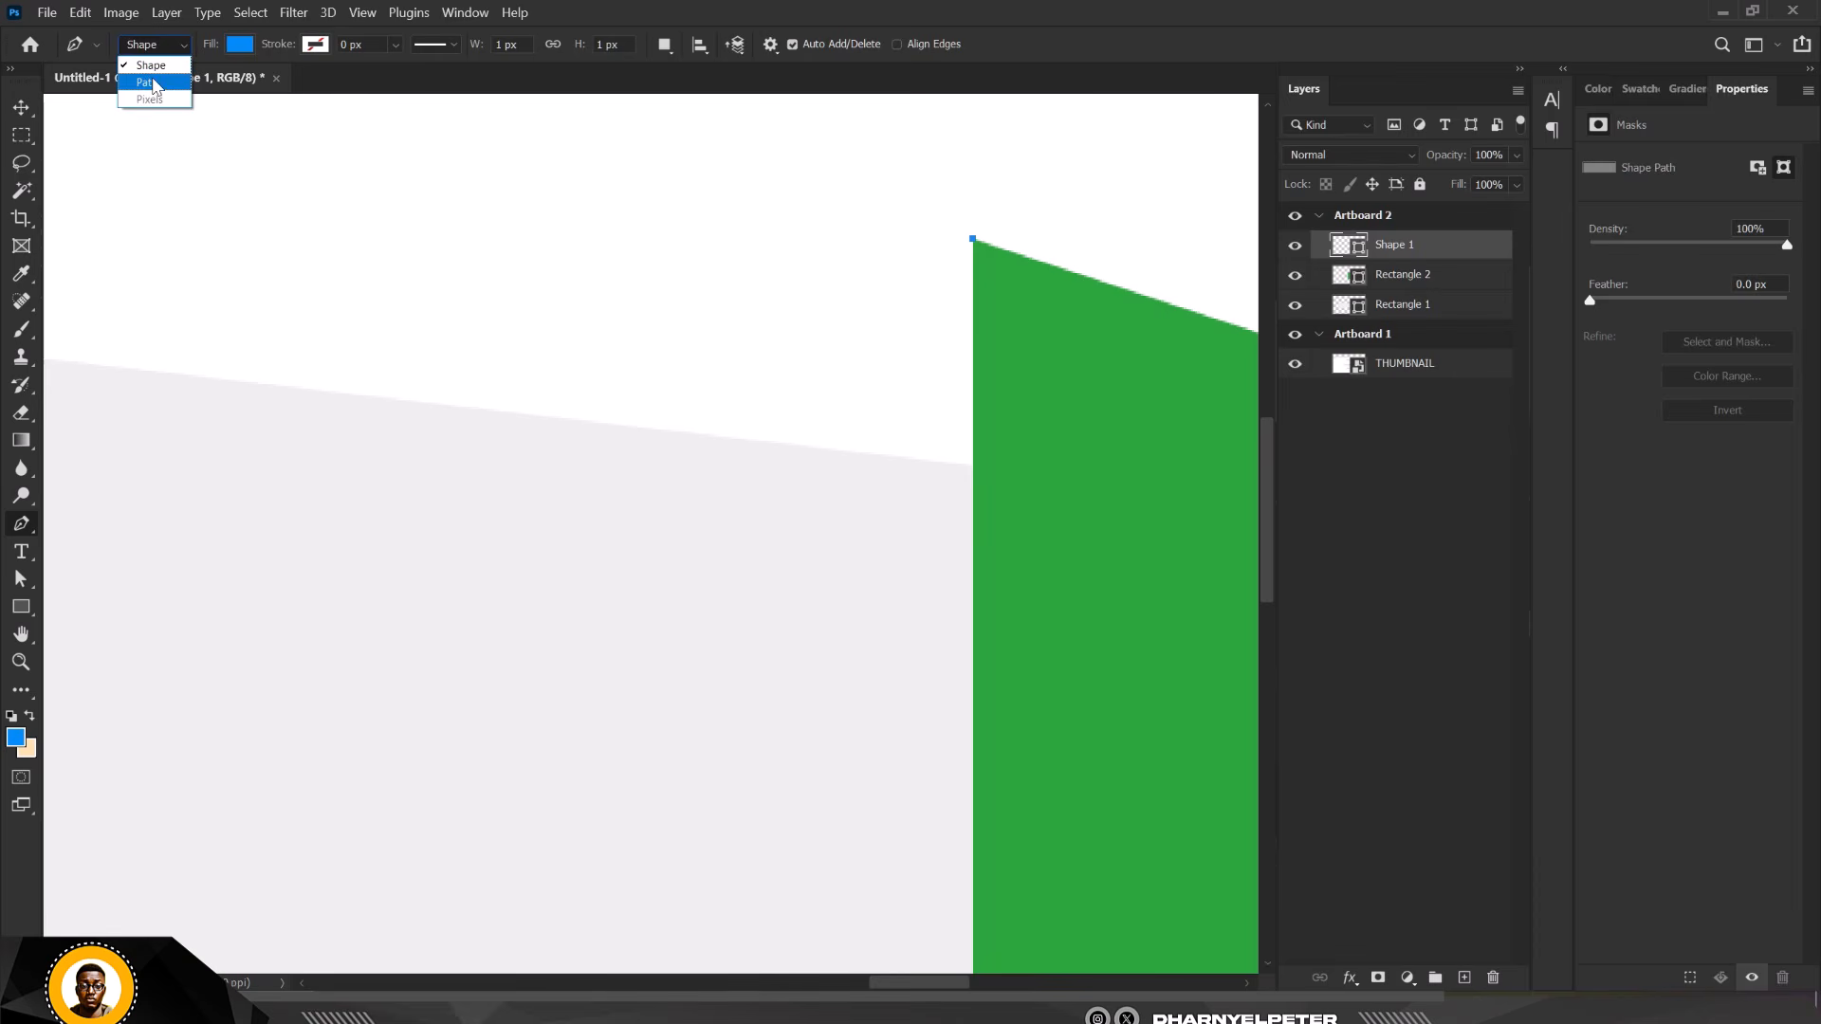
left_click(159, 66)
scroll(784, 451, "up", 1)
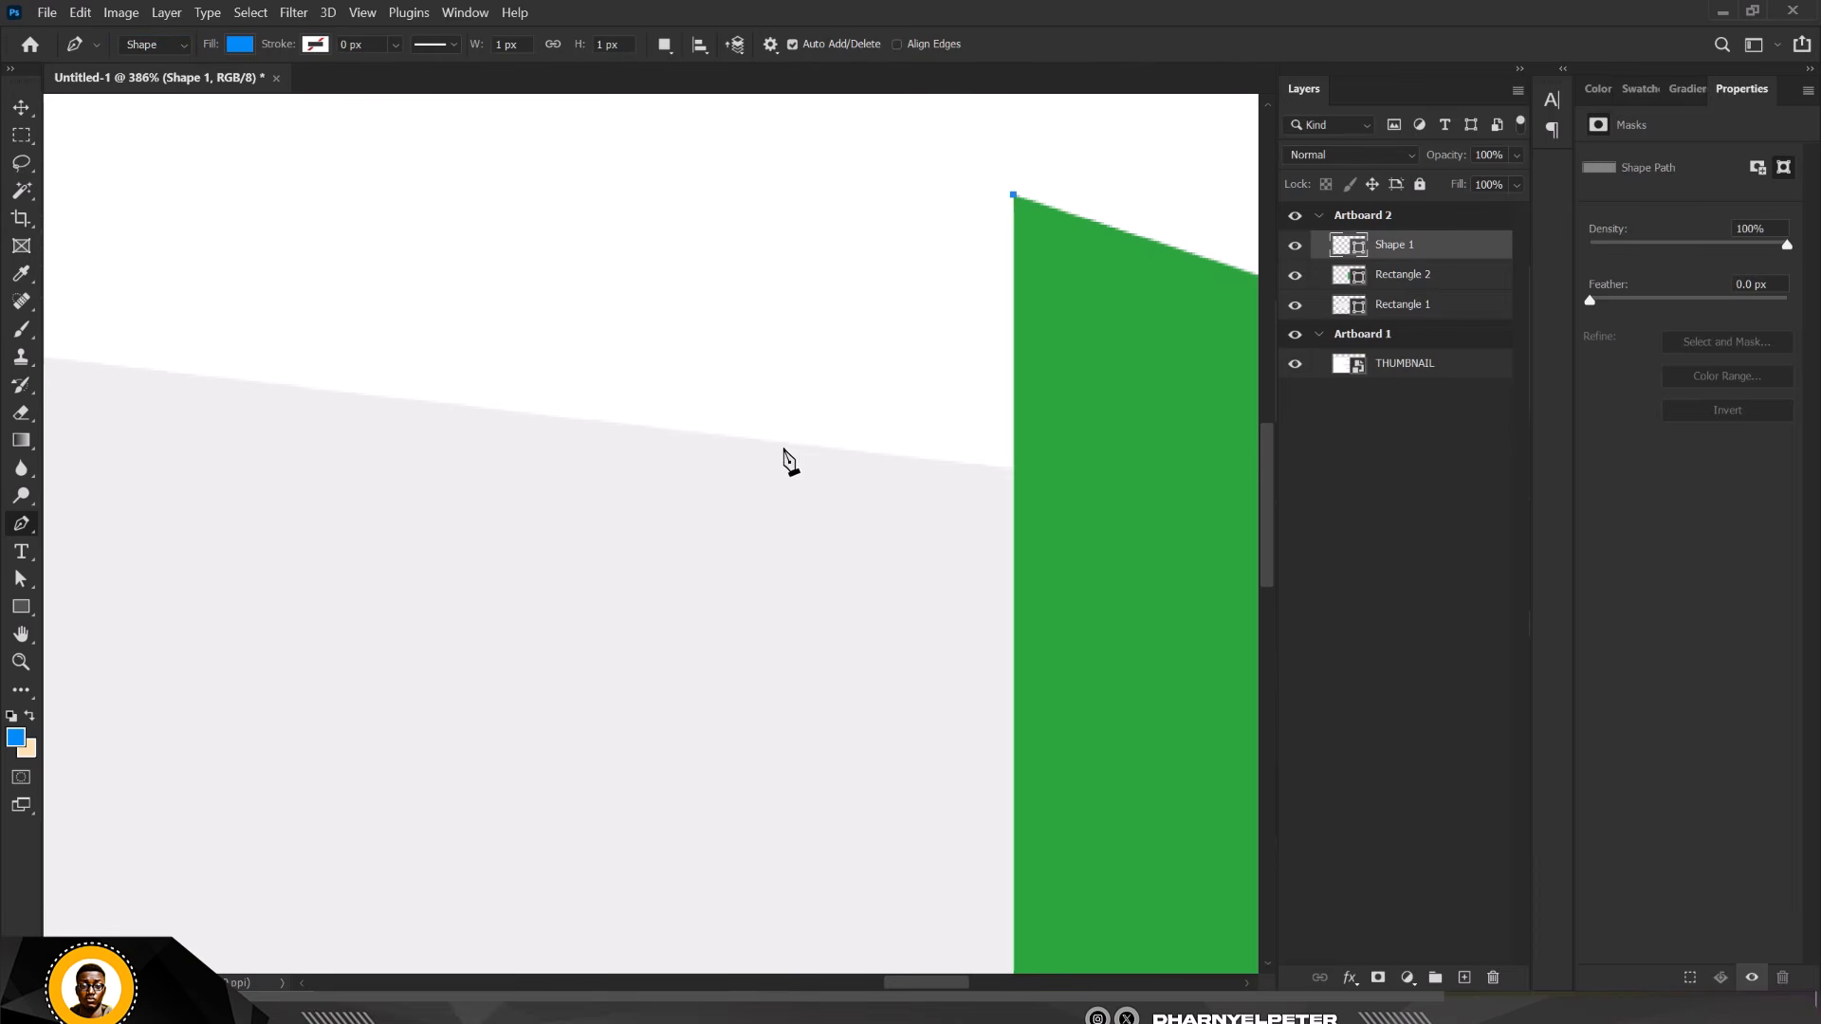
left_click(782, 439)
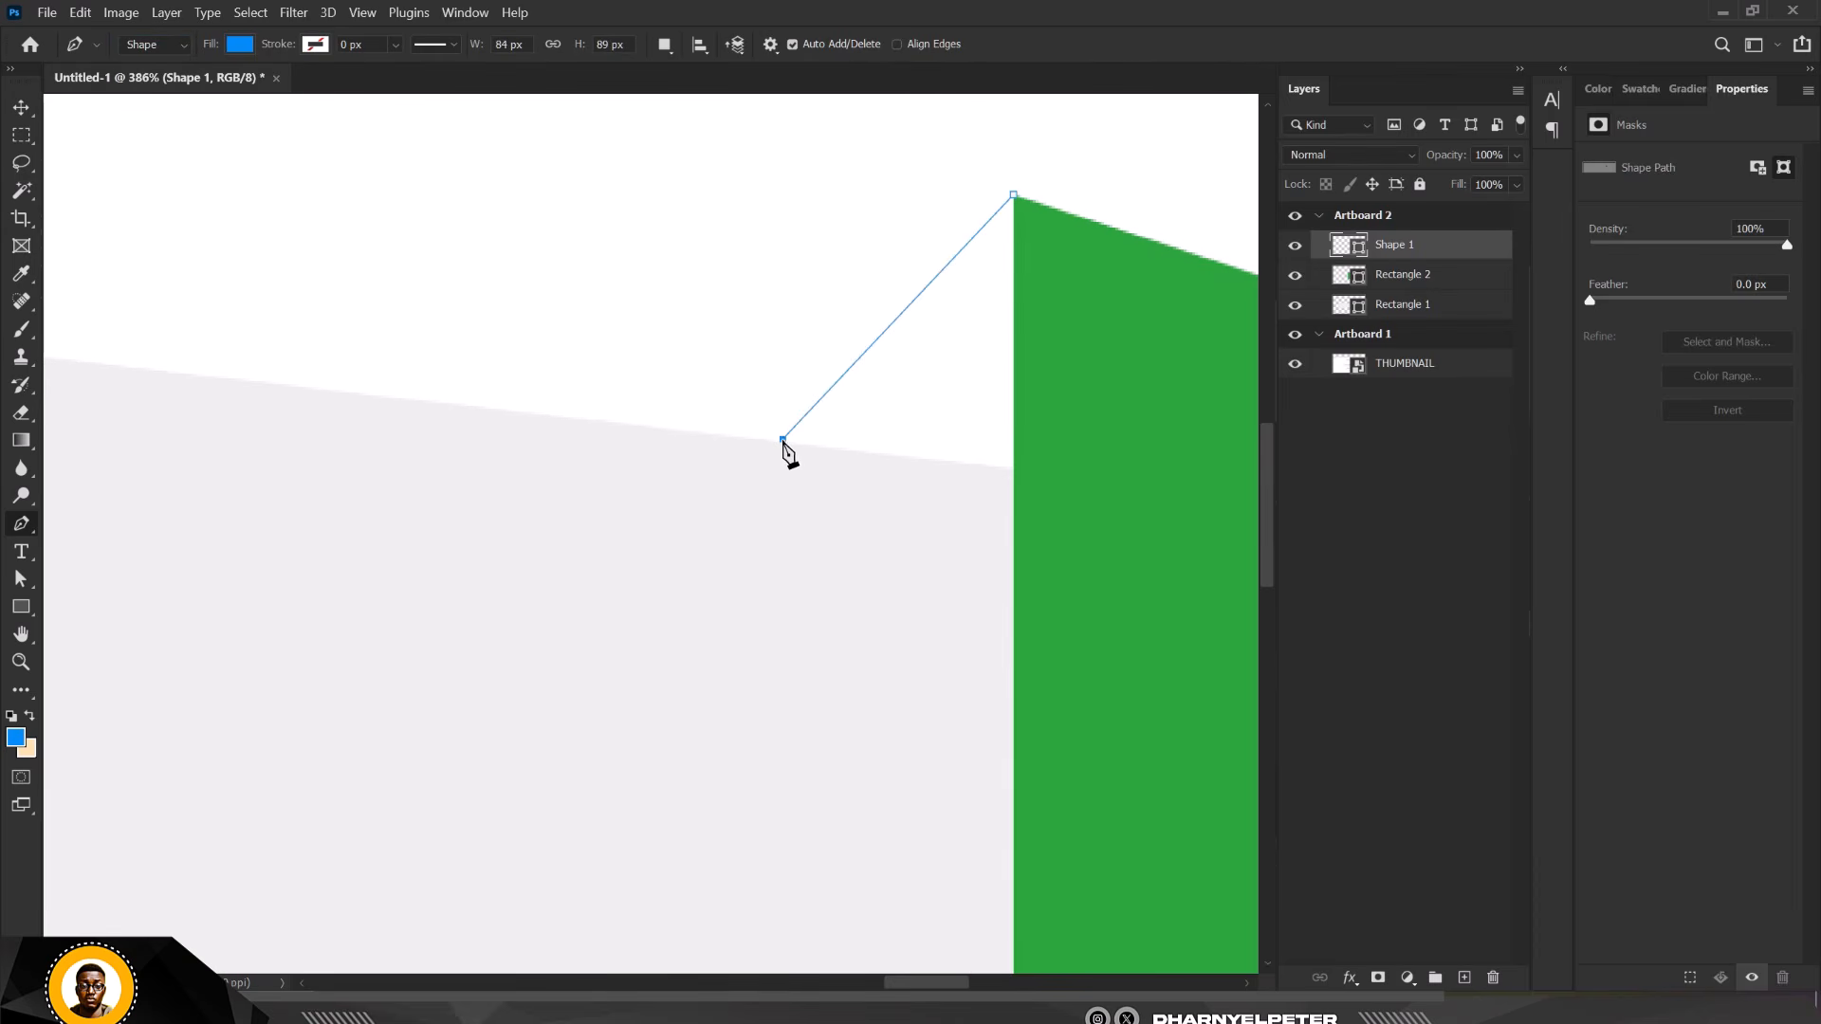
left_click(1014, 468)
scroll(996, 214, "up", 6)
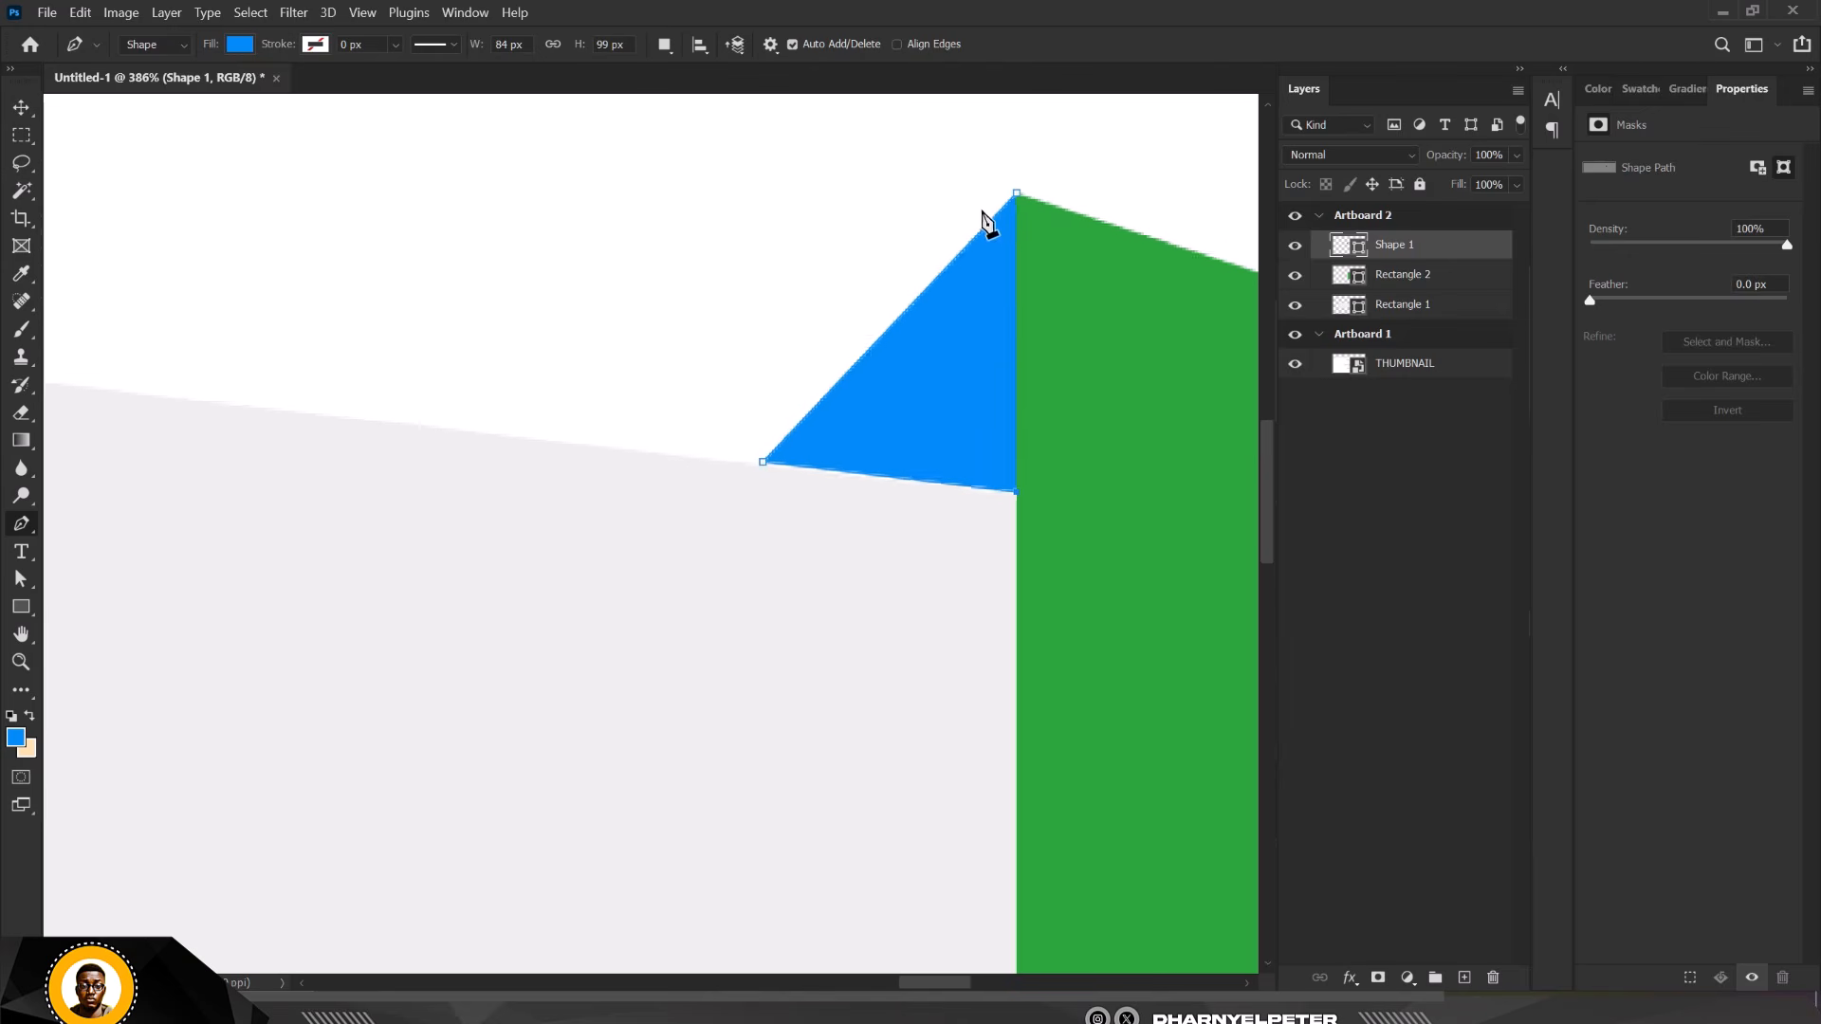
scroll(576, 590, "down", 5)
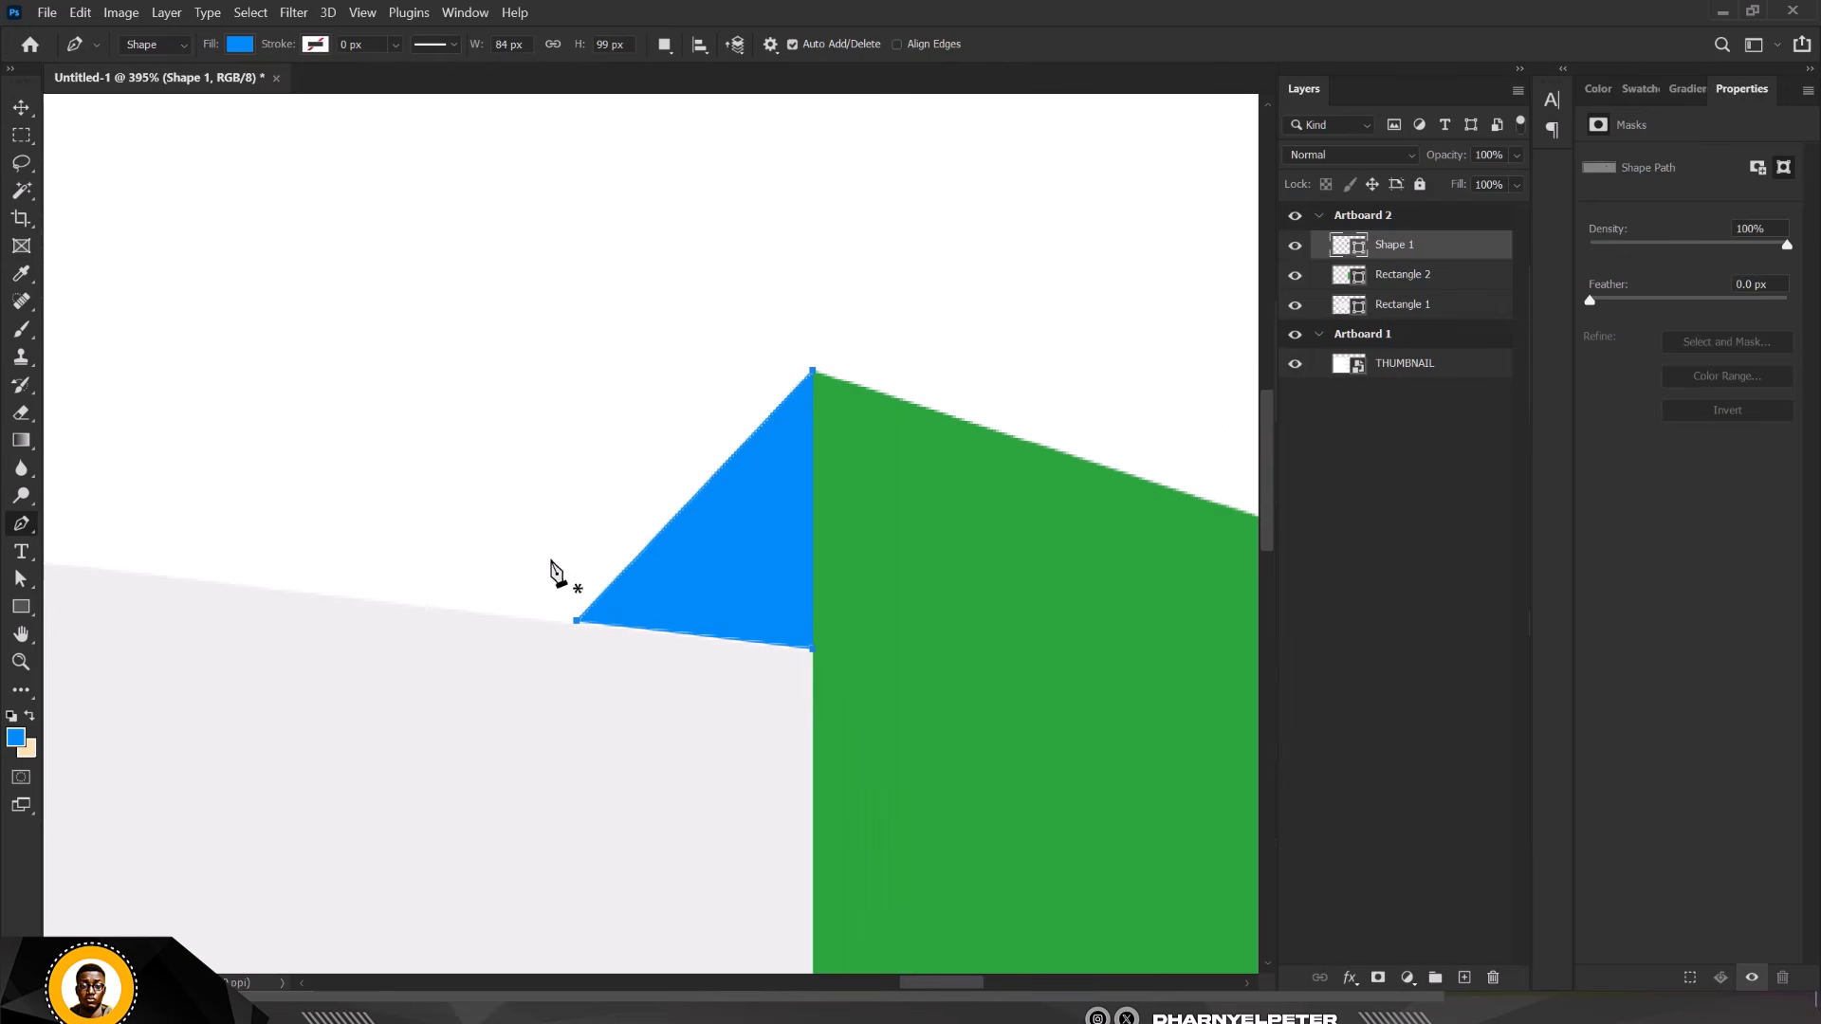
Inspect the triangle's left anchor point against the grey shape's upper edge with the Direct Selection tool
scroll(569, 626, "up", 15)
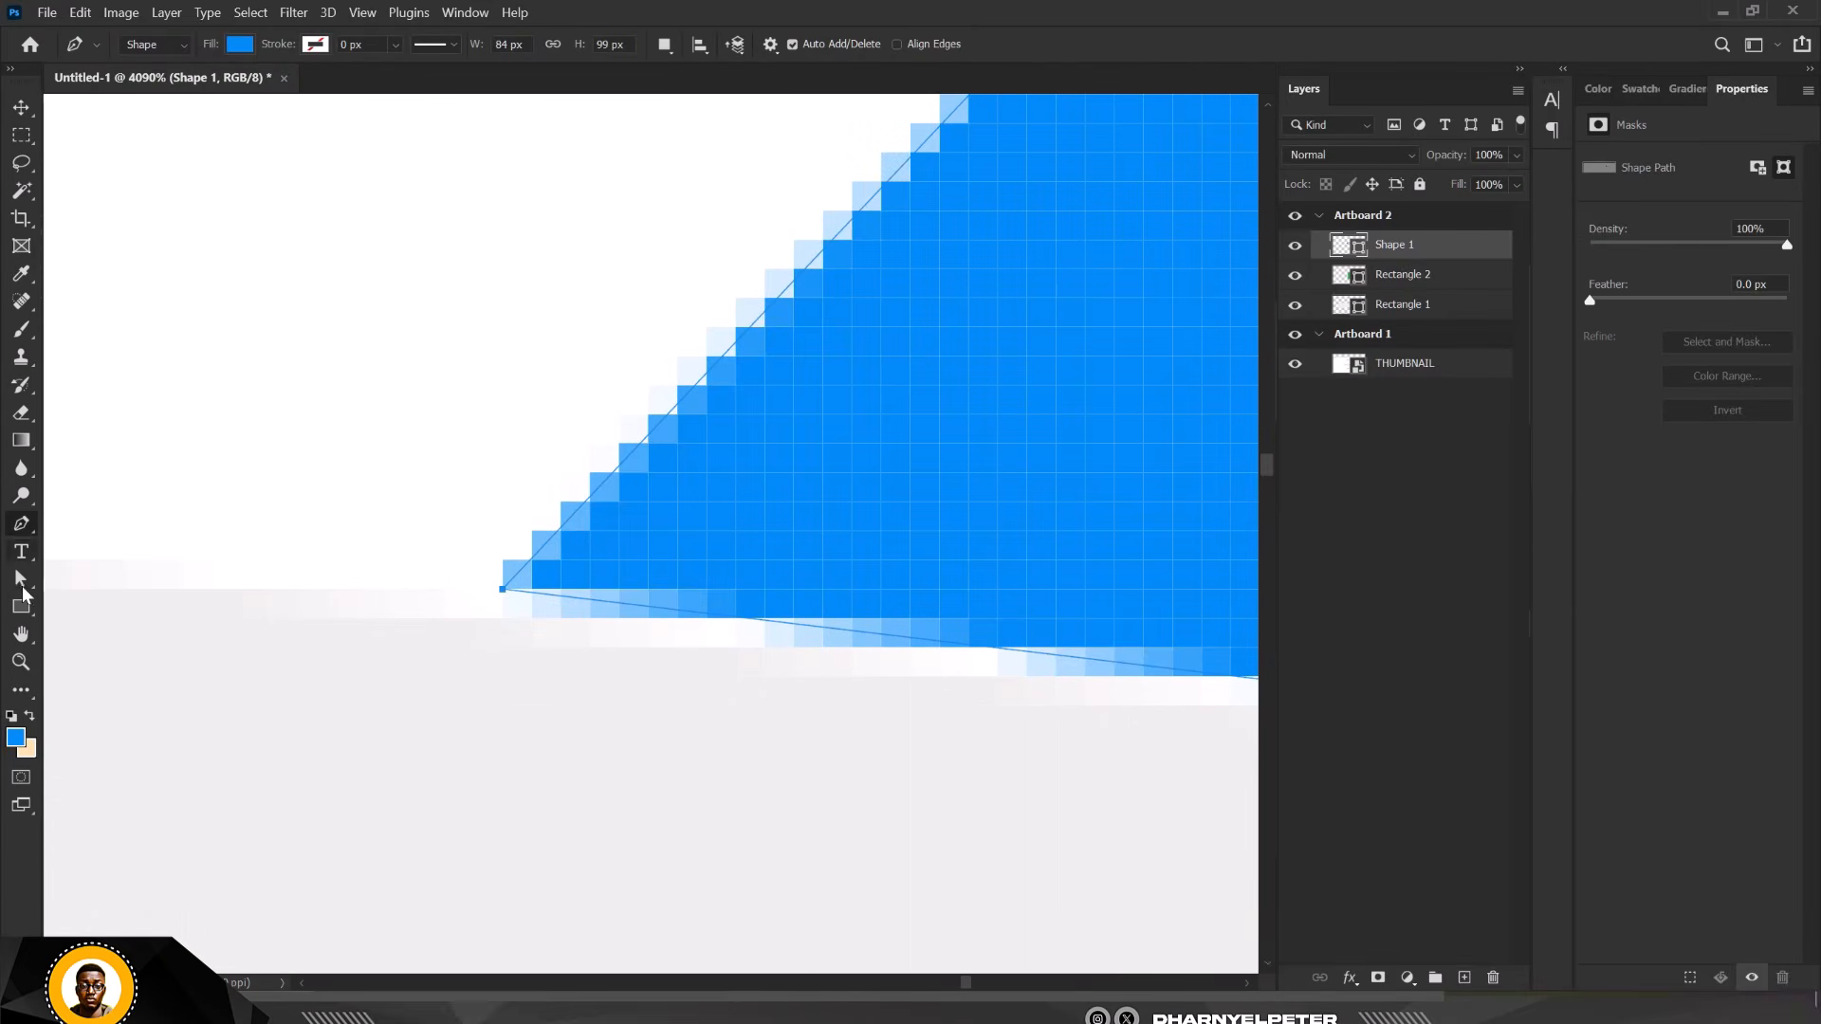
left_click(21, 581)
right_click(21, 581)
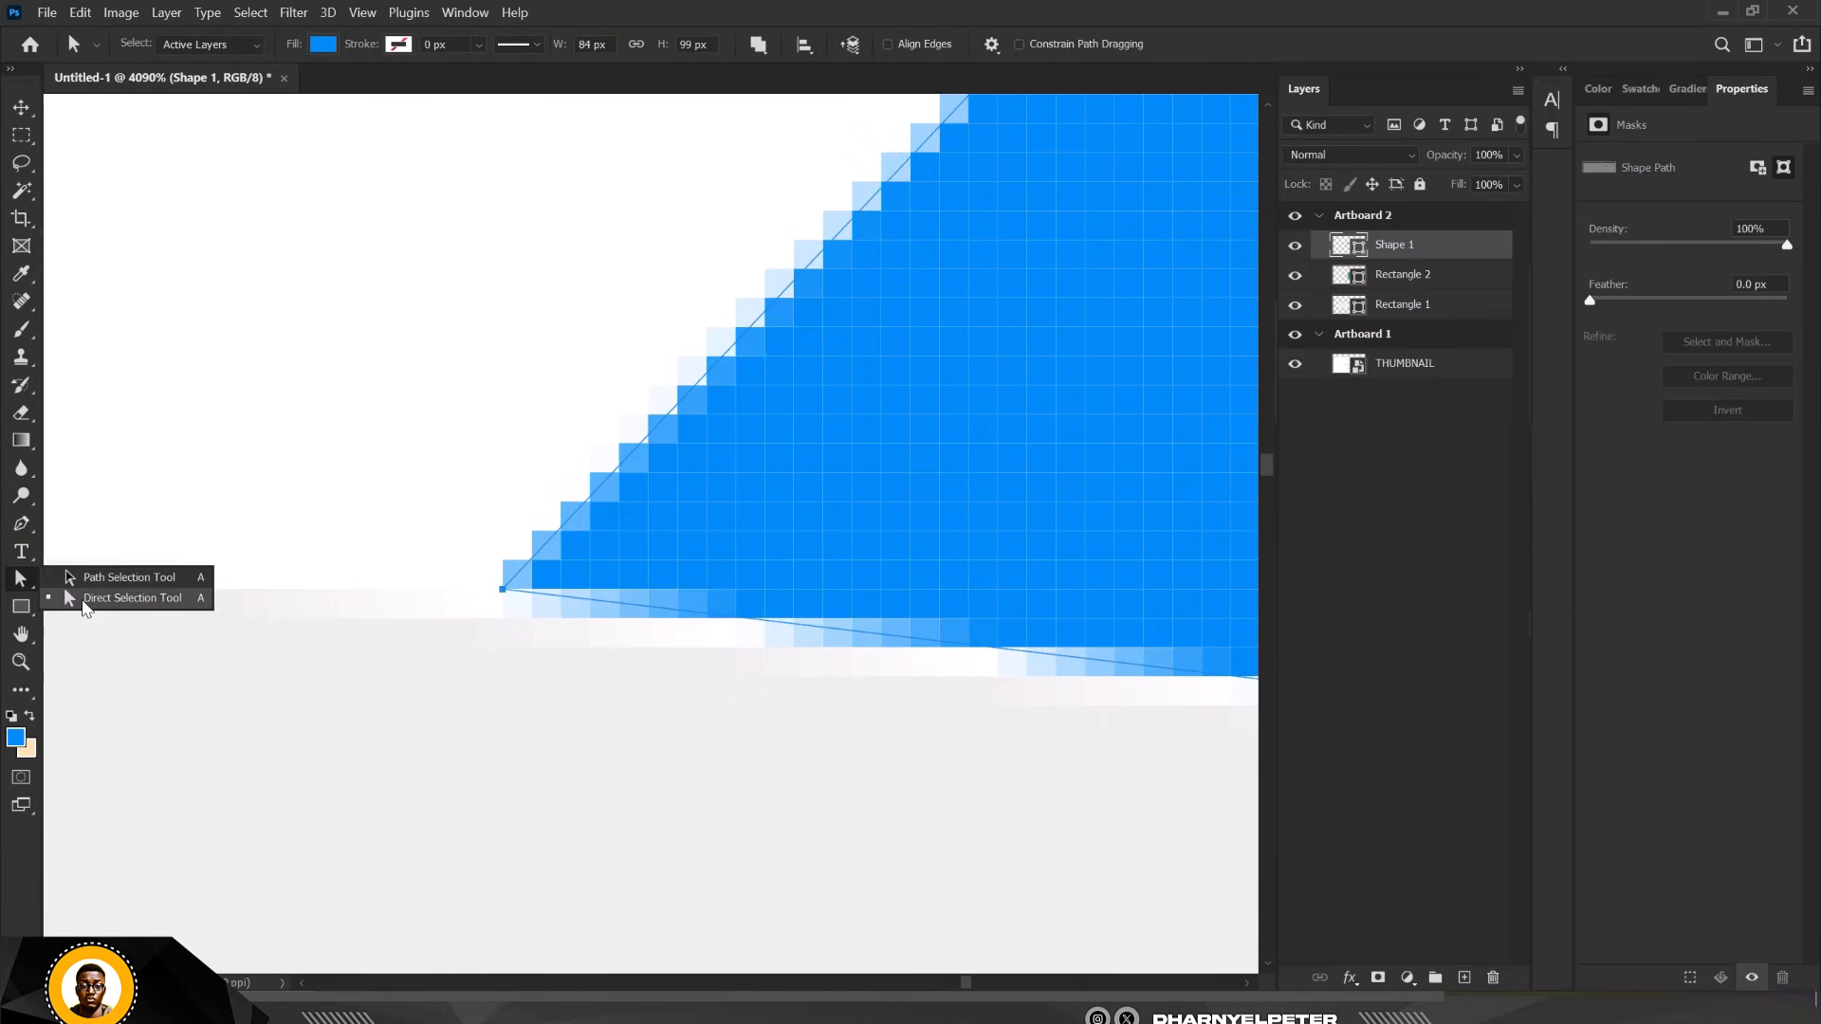
left_click(84, 600)
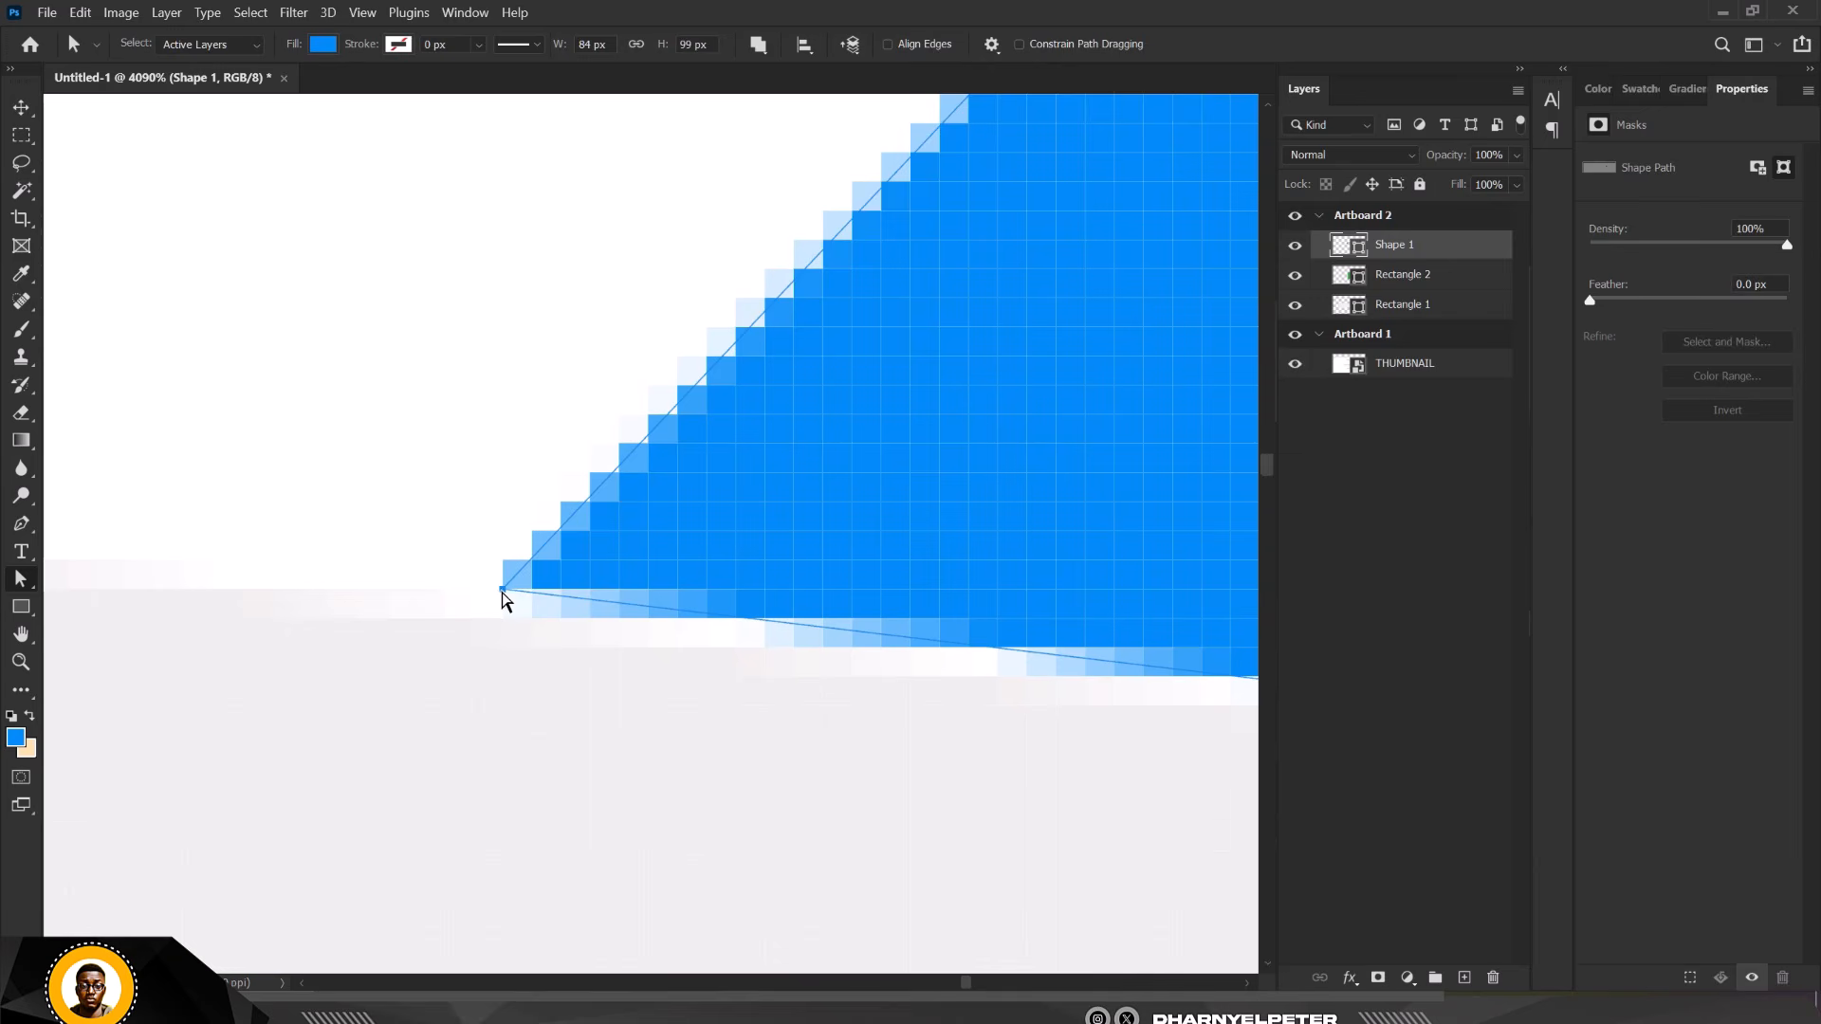
scroll(556, 594, "down", 10)
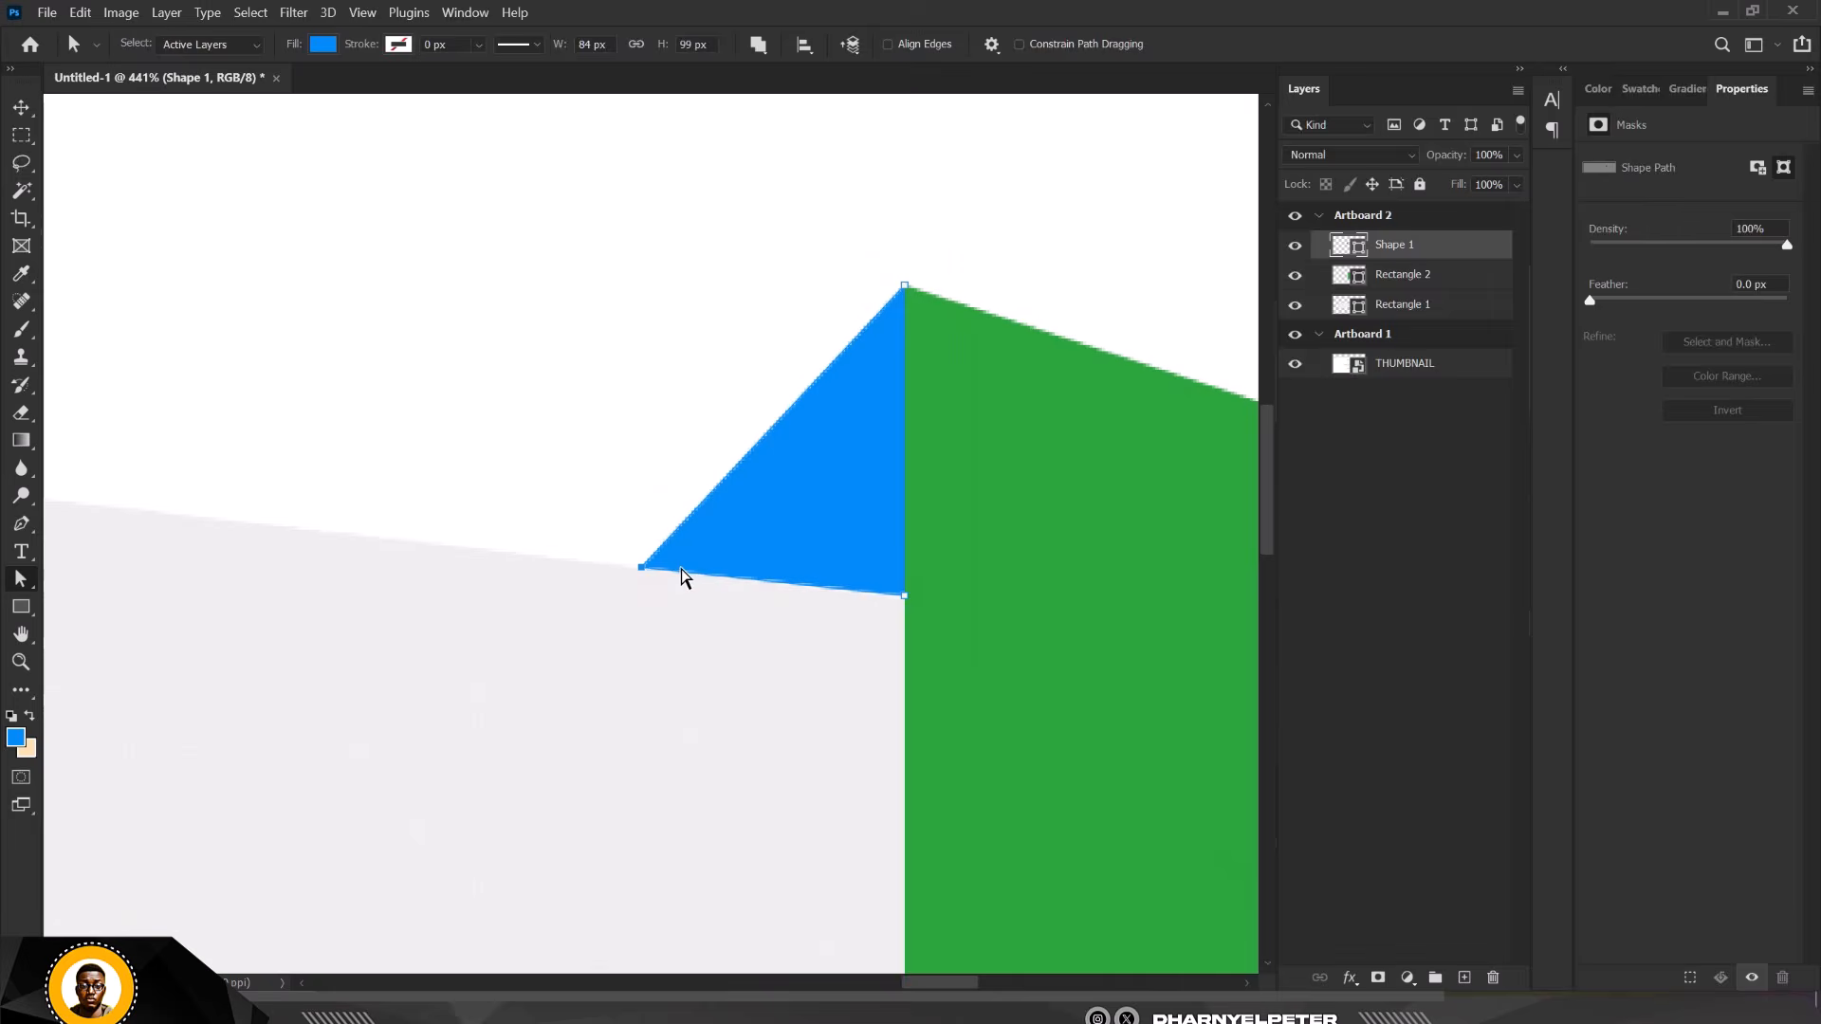
scroll(683, 577, "down", 3)
scroll(667, 476, "down", 1)
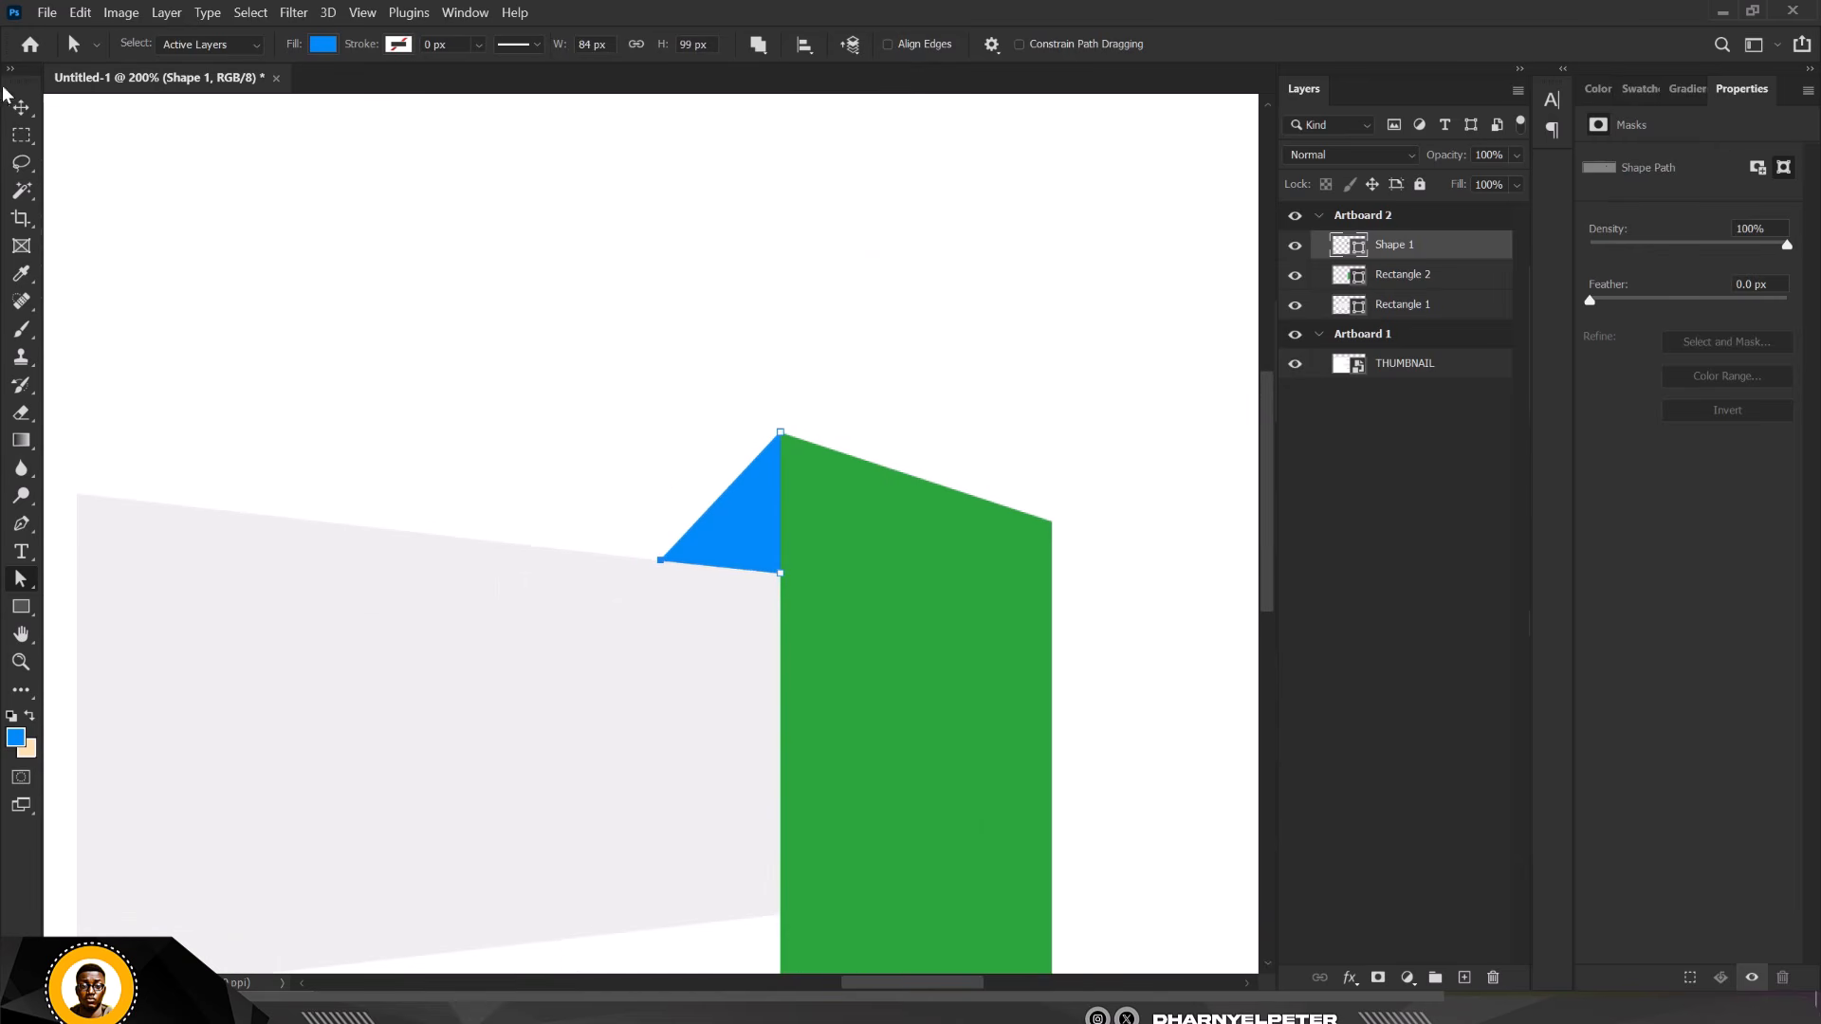
Recolour the triangle to dark green 134c1b by sampling the green panel and darkening the colour
left_click(20, 107)
double_click(1347, 245)
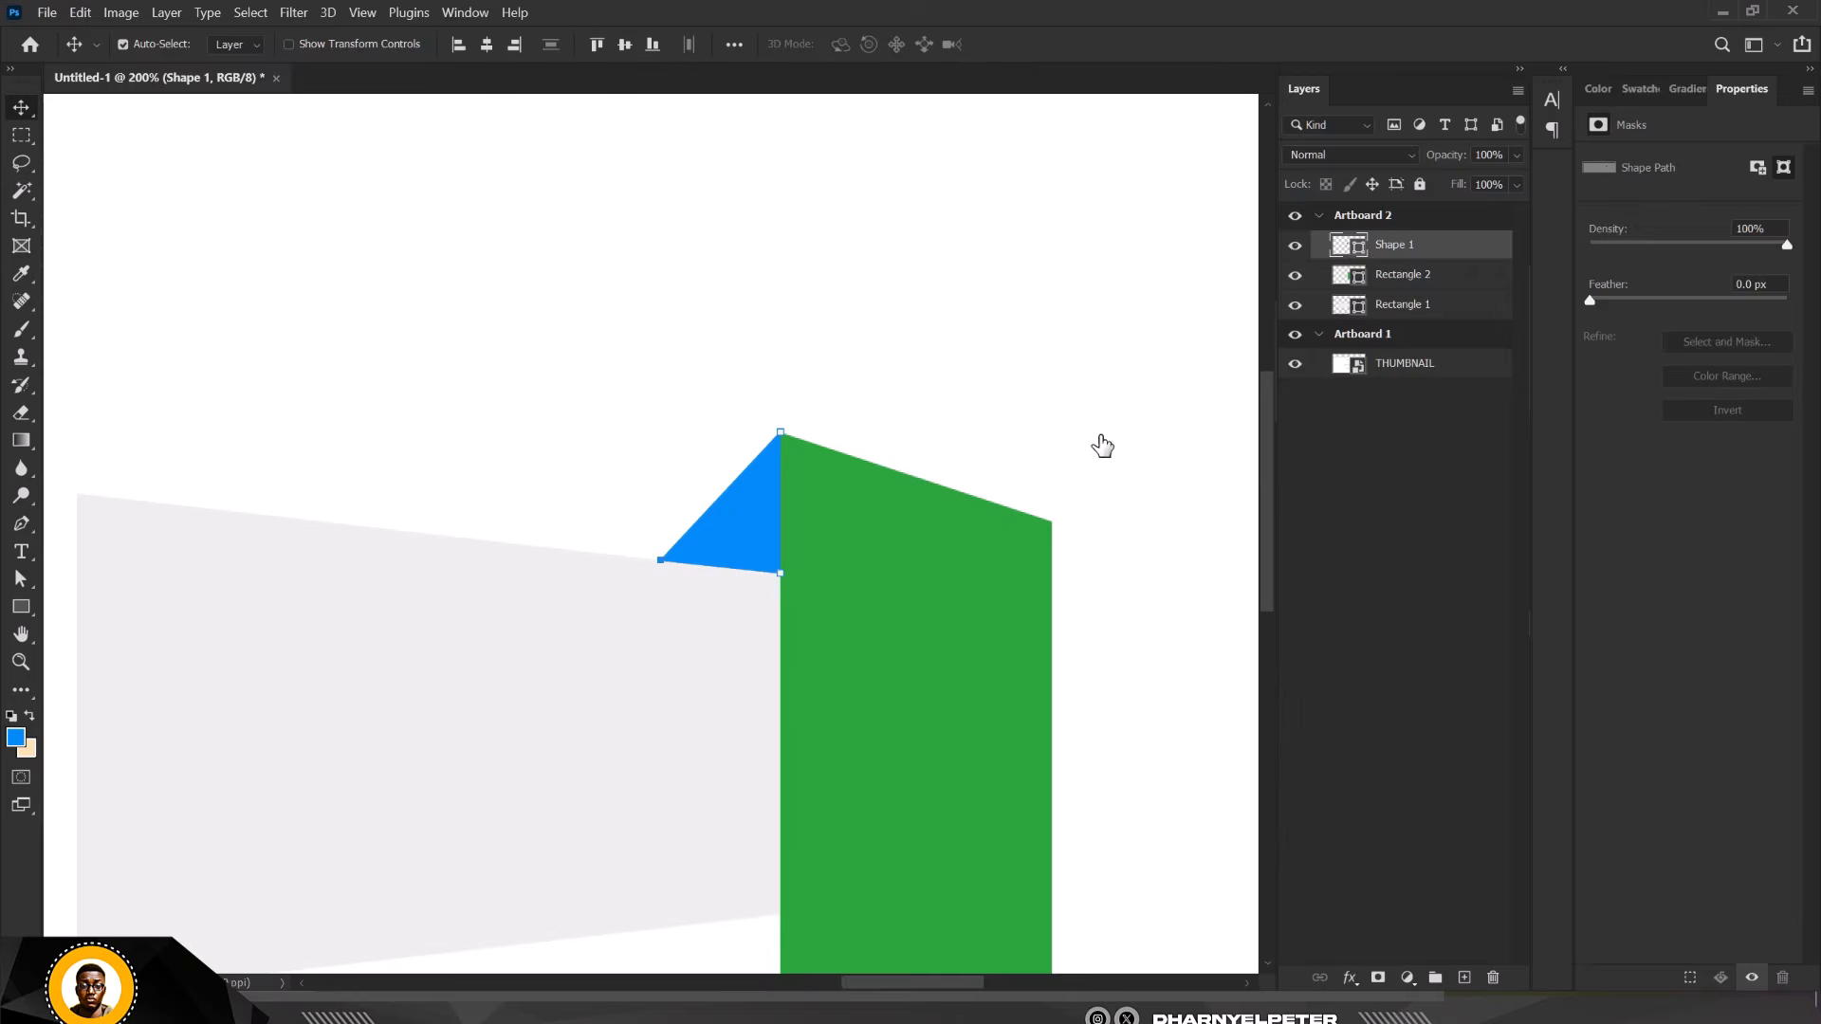
left_click(898, 579)
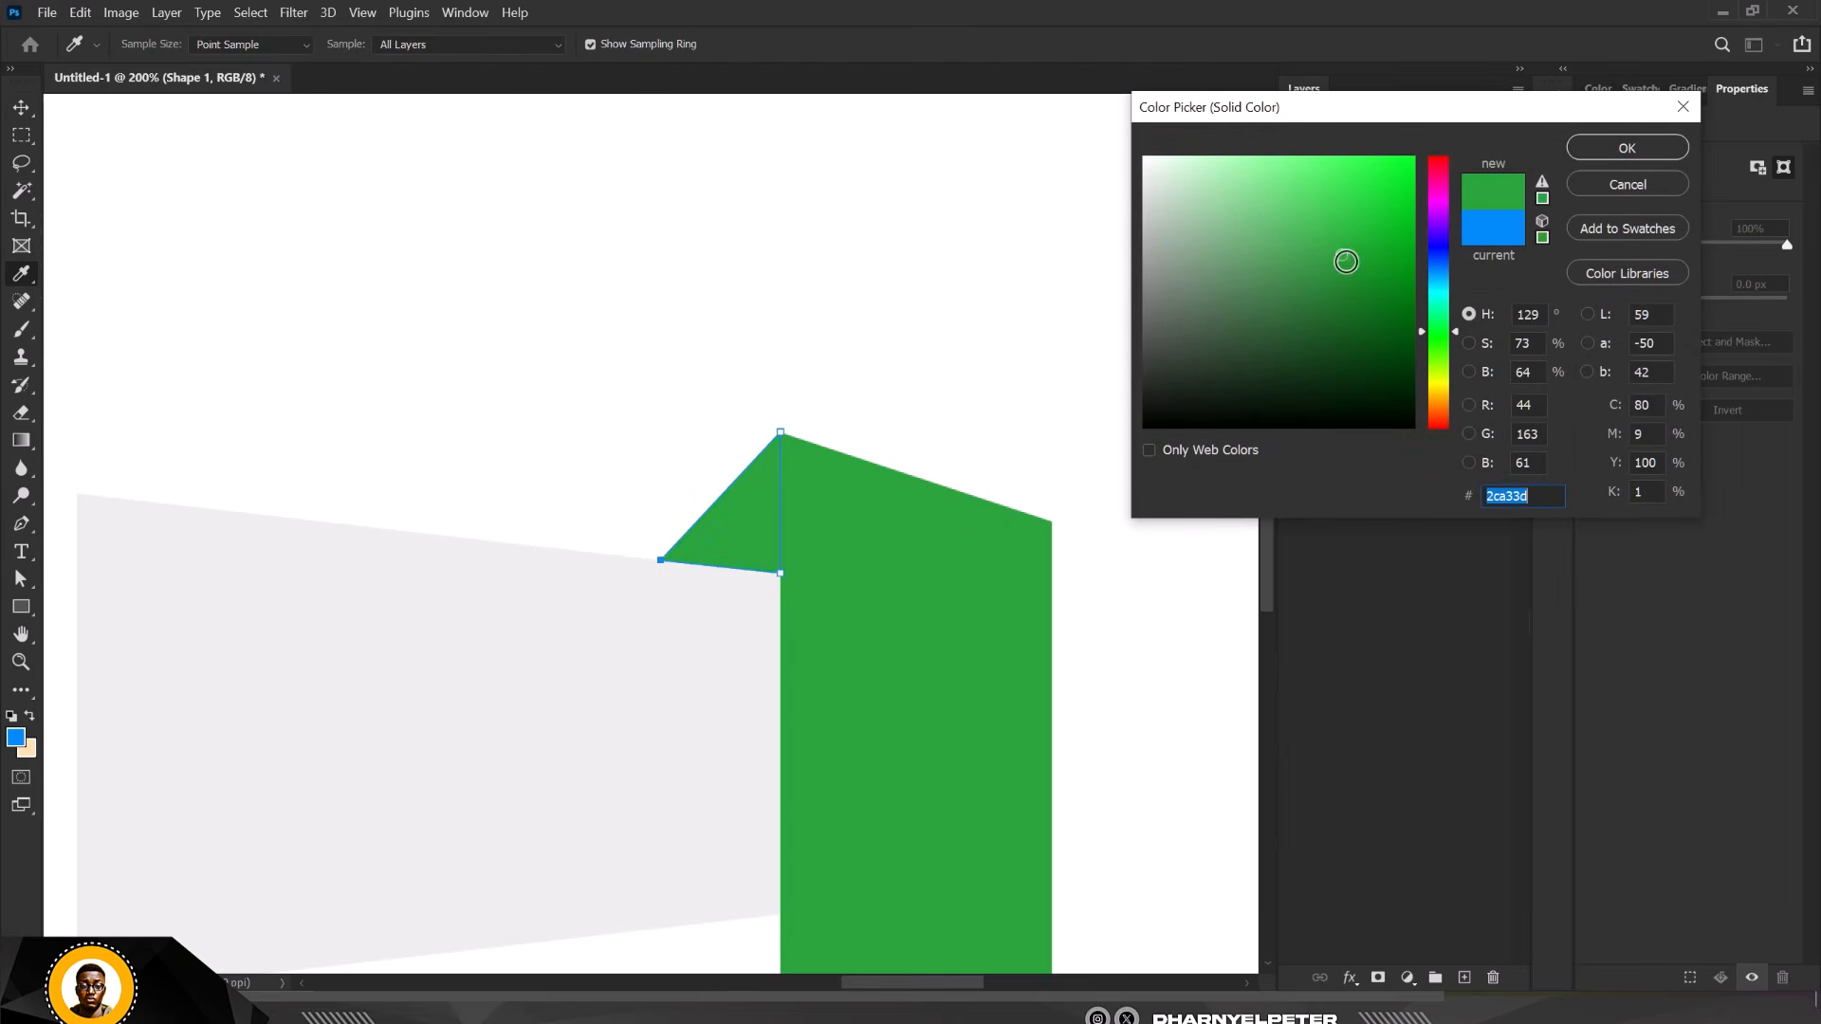
mouse_move(1346, 260)
left_mouse_down()
mouse_move(1356, 373)
mouse_move(1348, 347)
left_mouse_up()
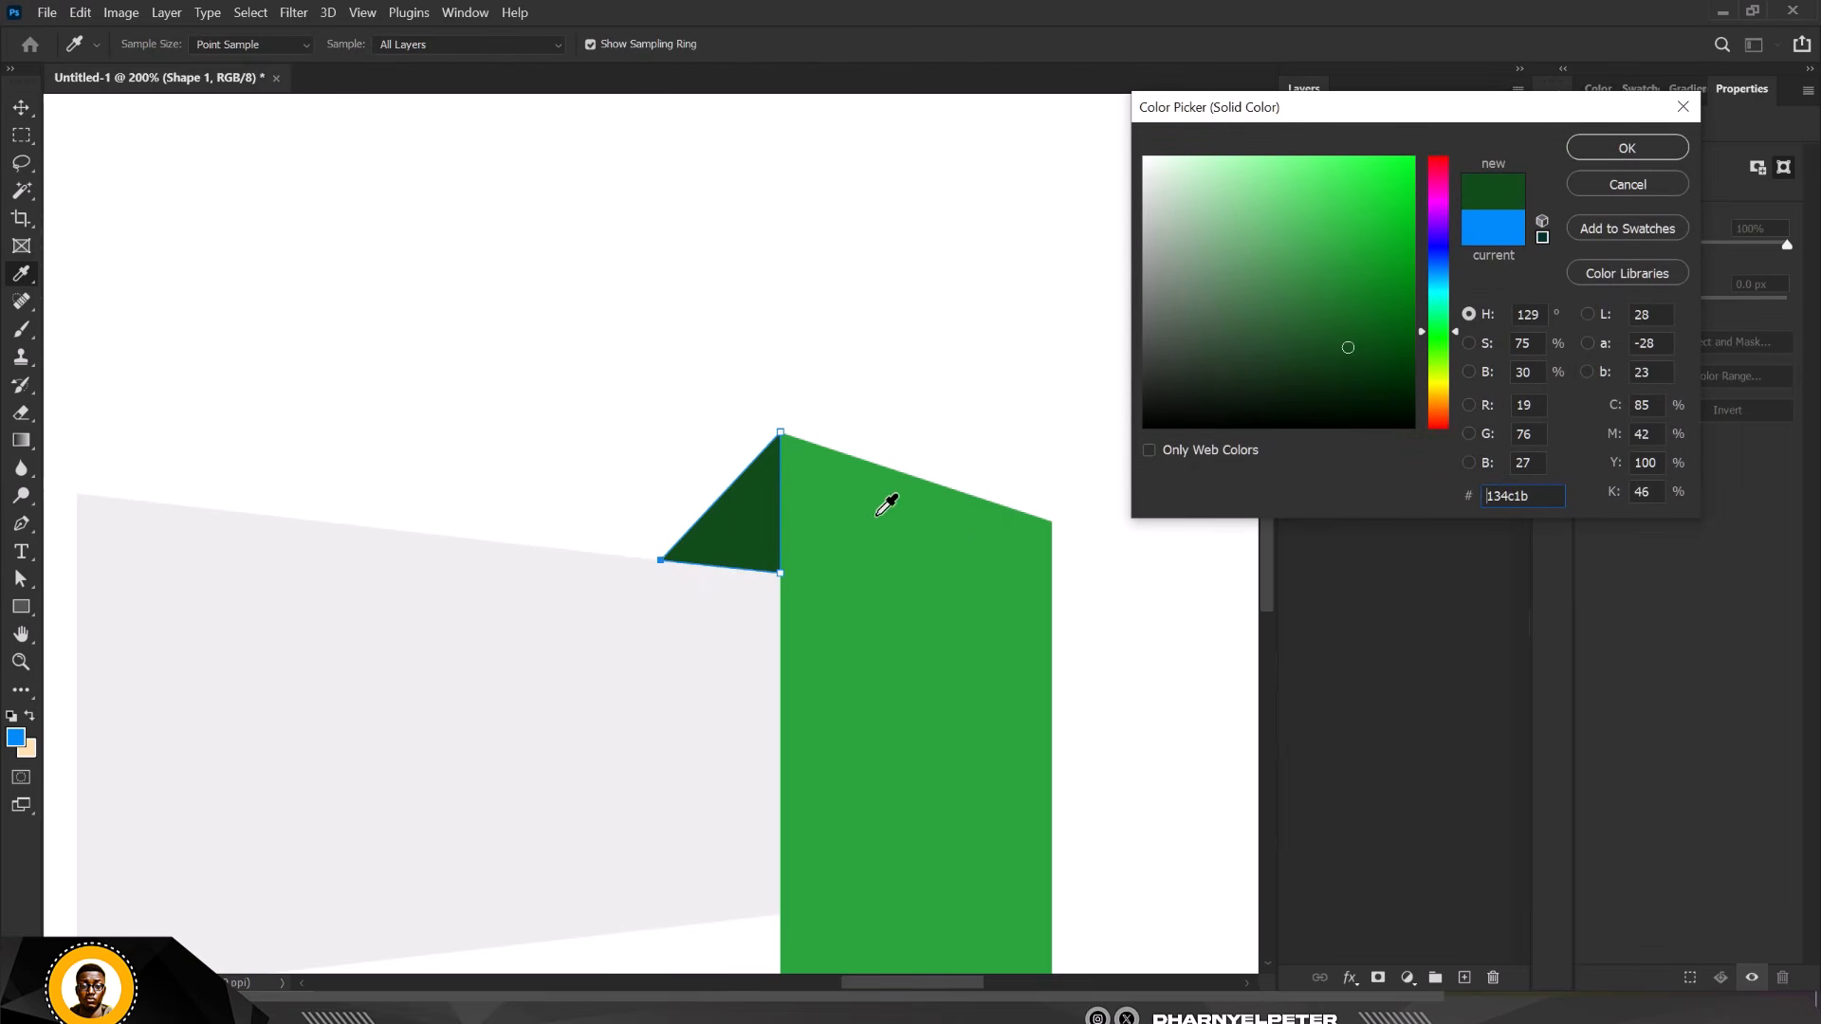
left_click(1649, 155)
key("v")
scroll(841, 396, "down", 12)
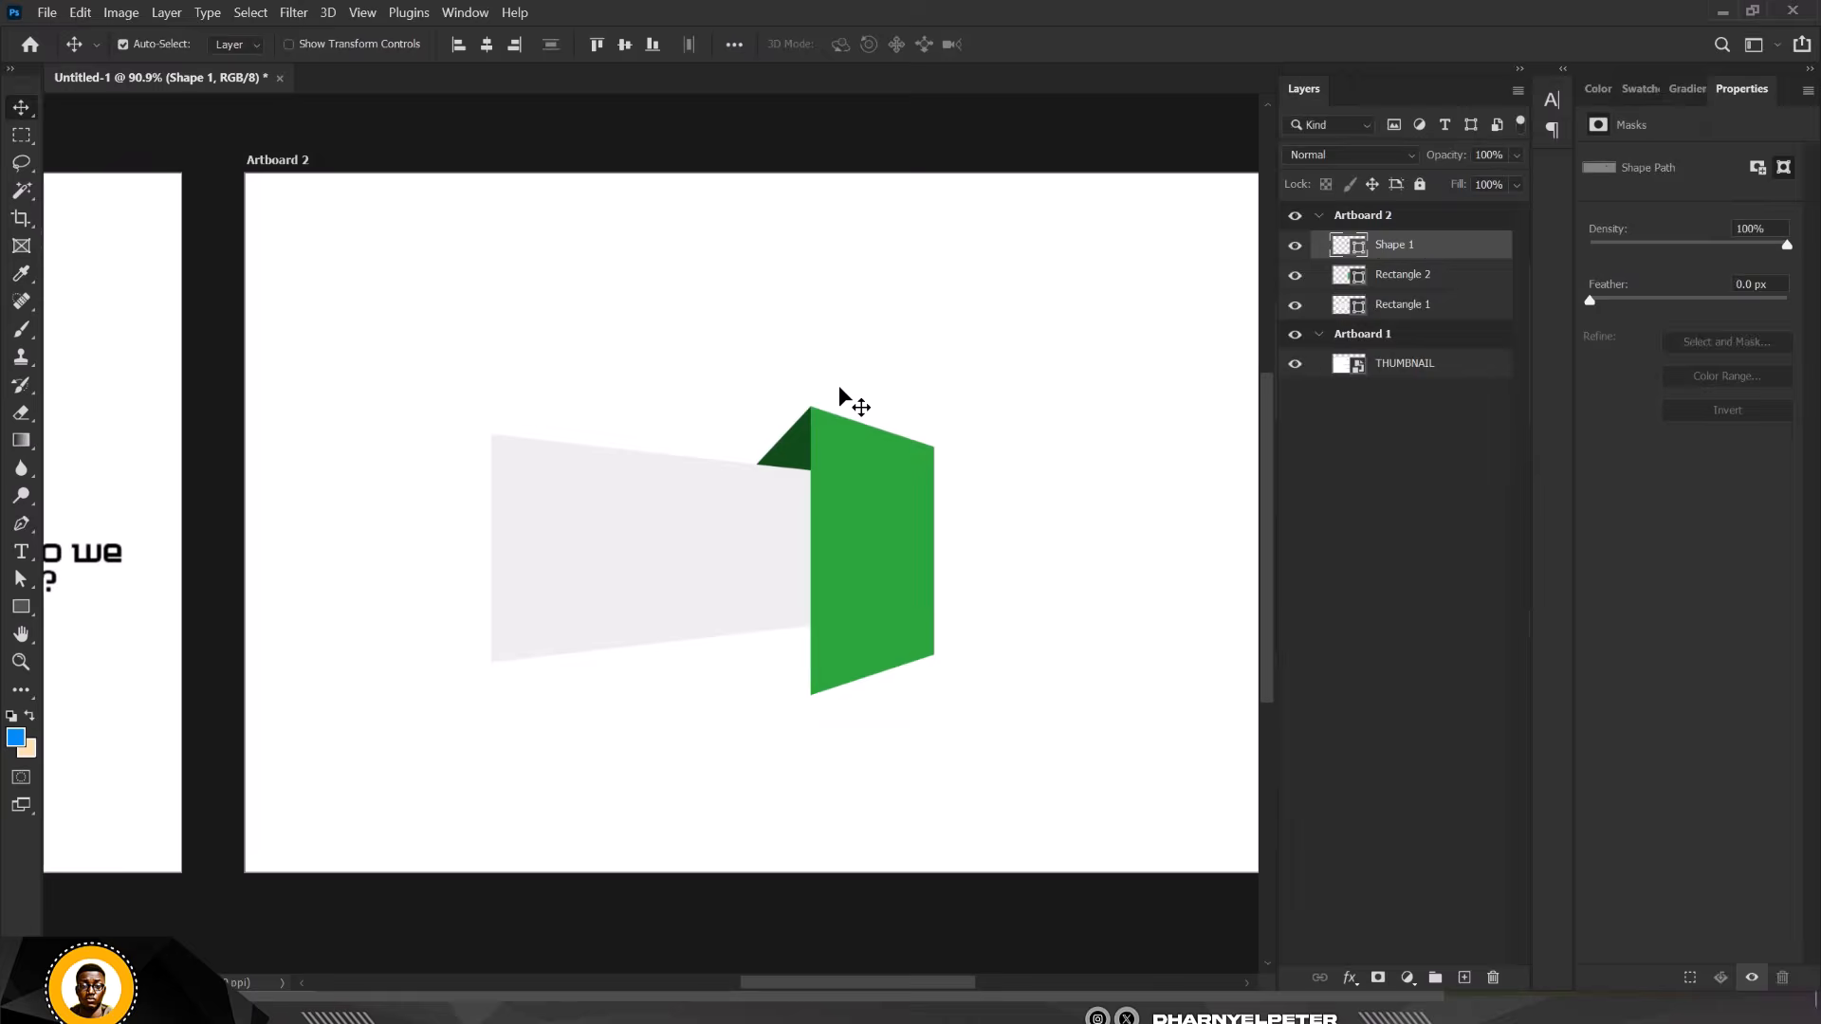
scroll(285, 408, "up", 4)
scroll(322, 417, "up", 3)
scroll(296, 425, "down", 5)
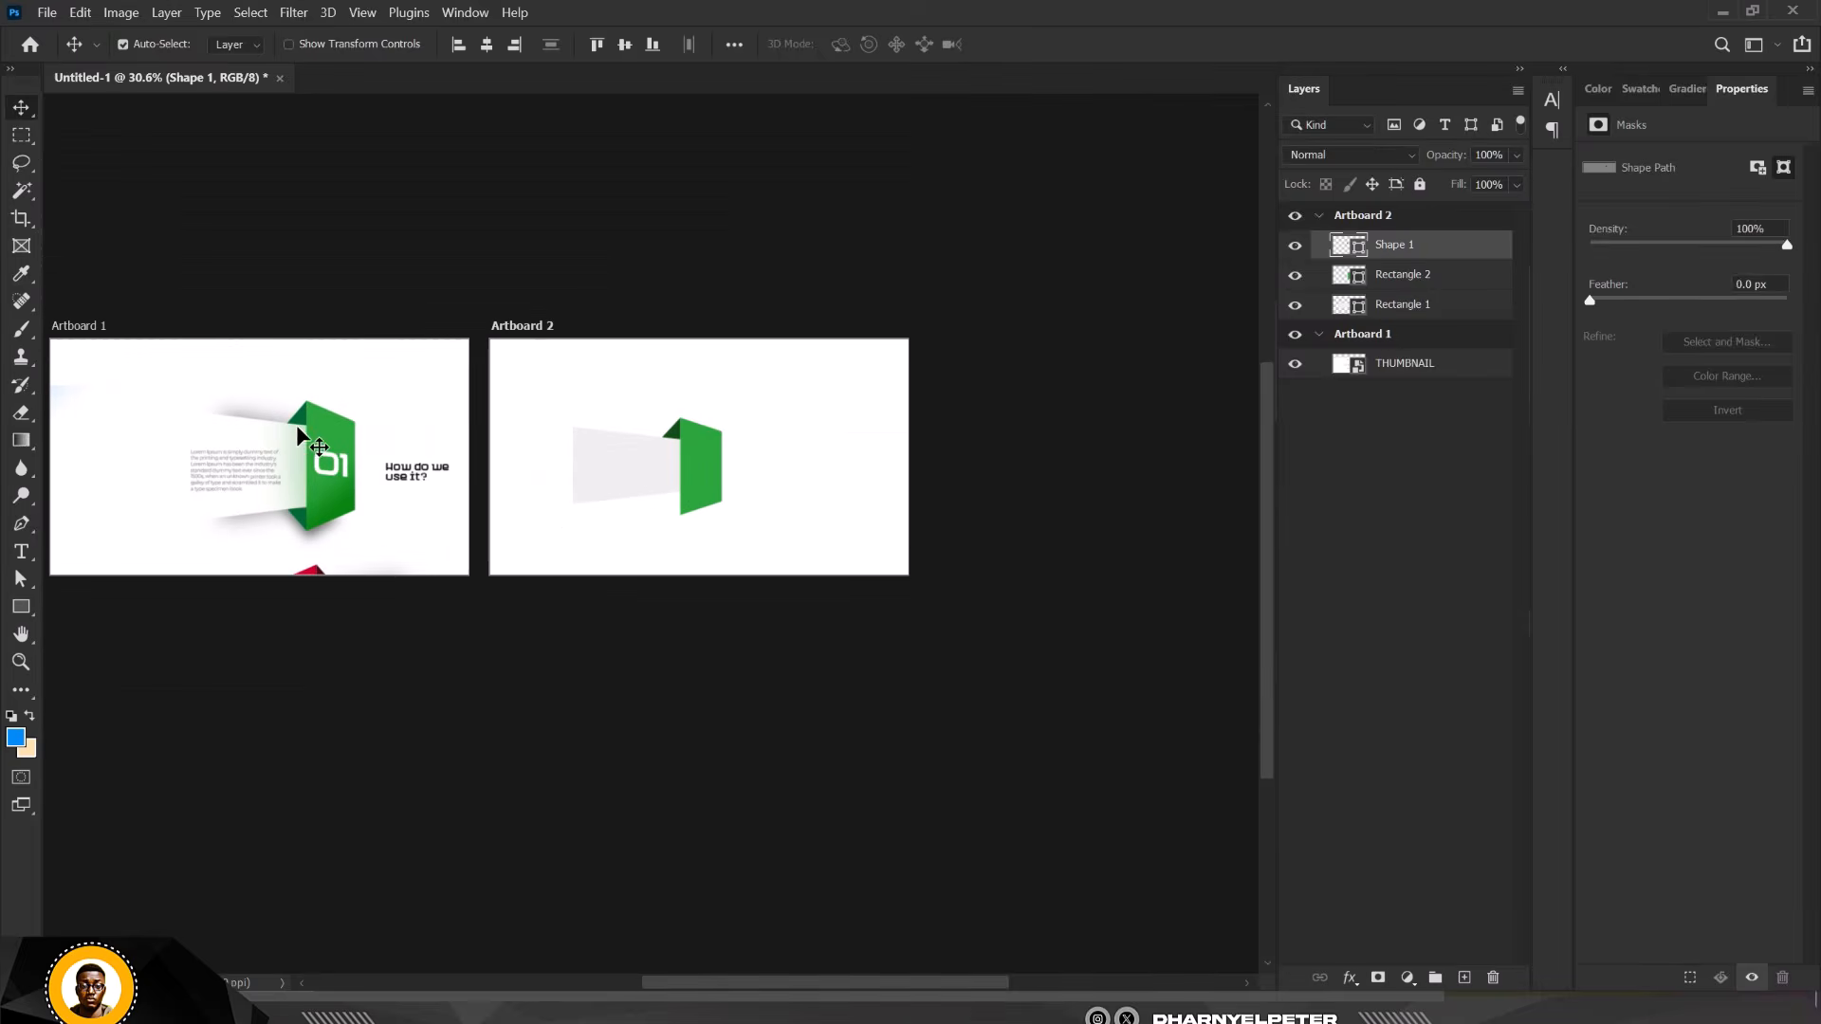
Try duplicating the dark green triangle and flipping the copy both horizontally and vertically
scroll(655, 436, "up", 6)
scroll(655, 438, "up", 3)
scroll(756, 395, "down", 3)
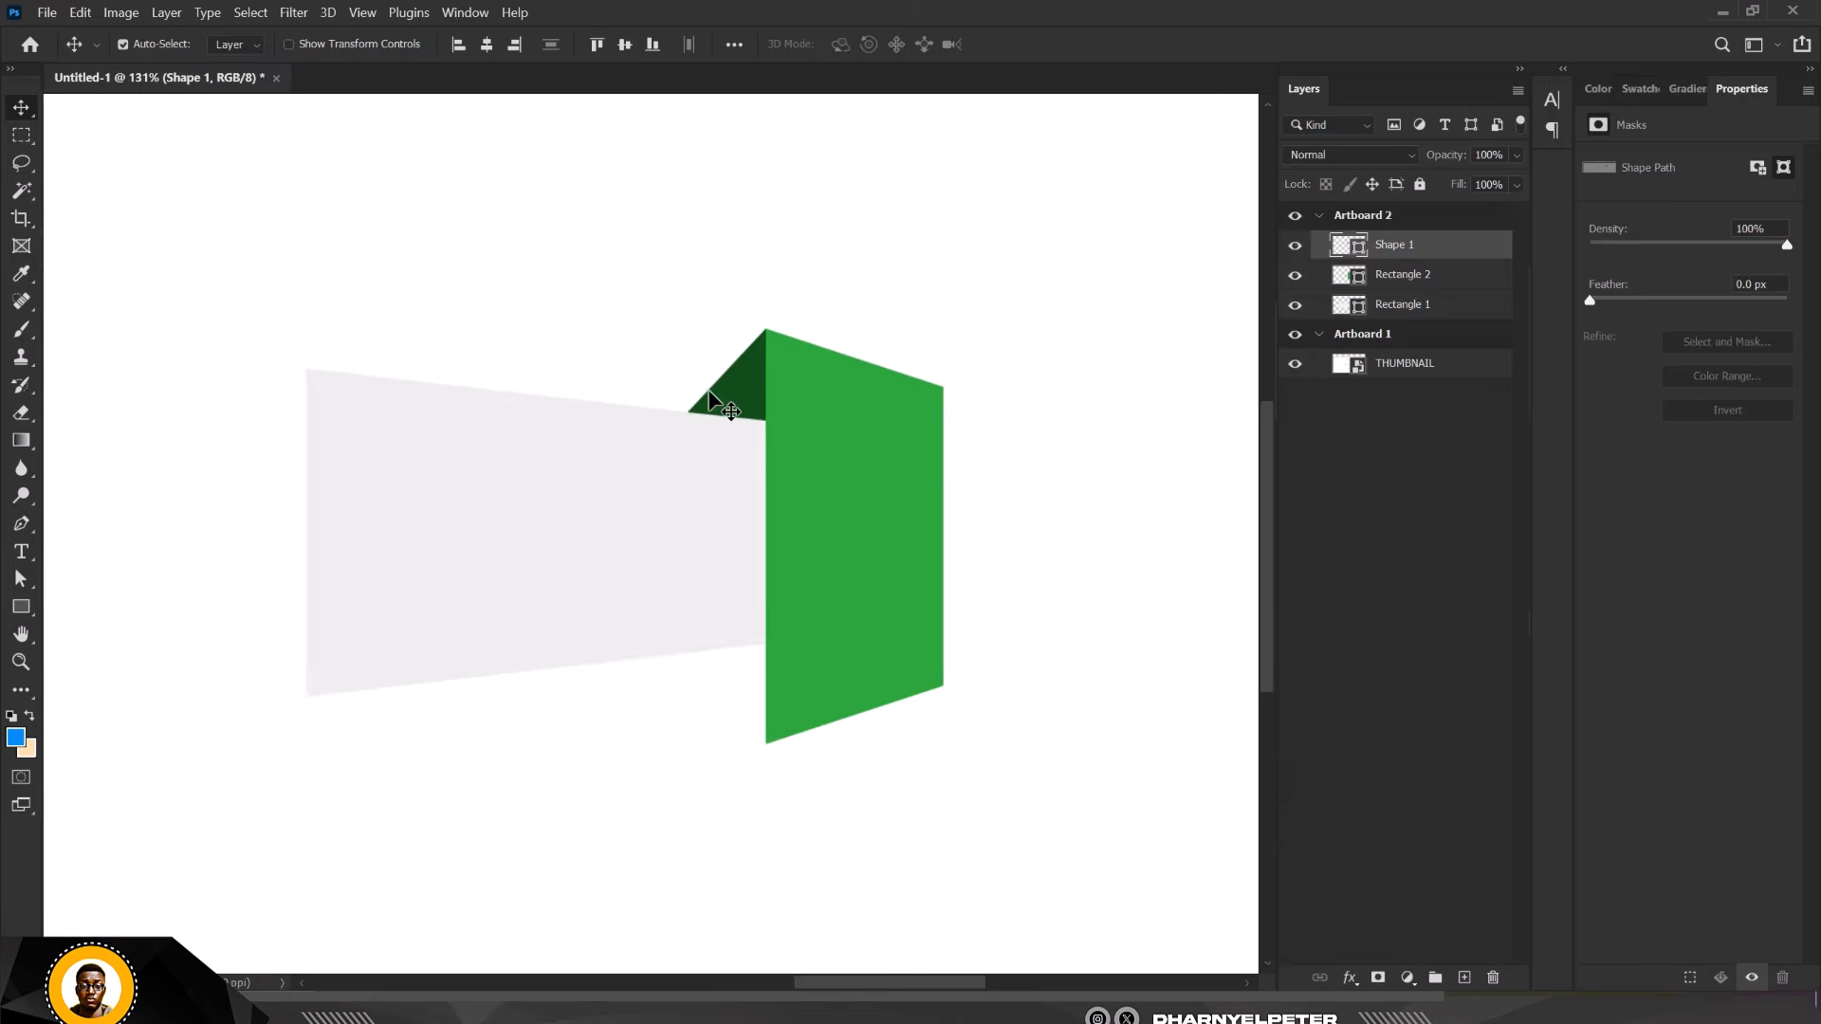
scroll(721, 389, "up", 4)
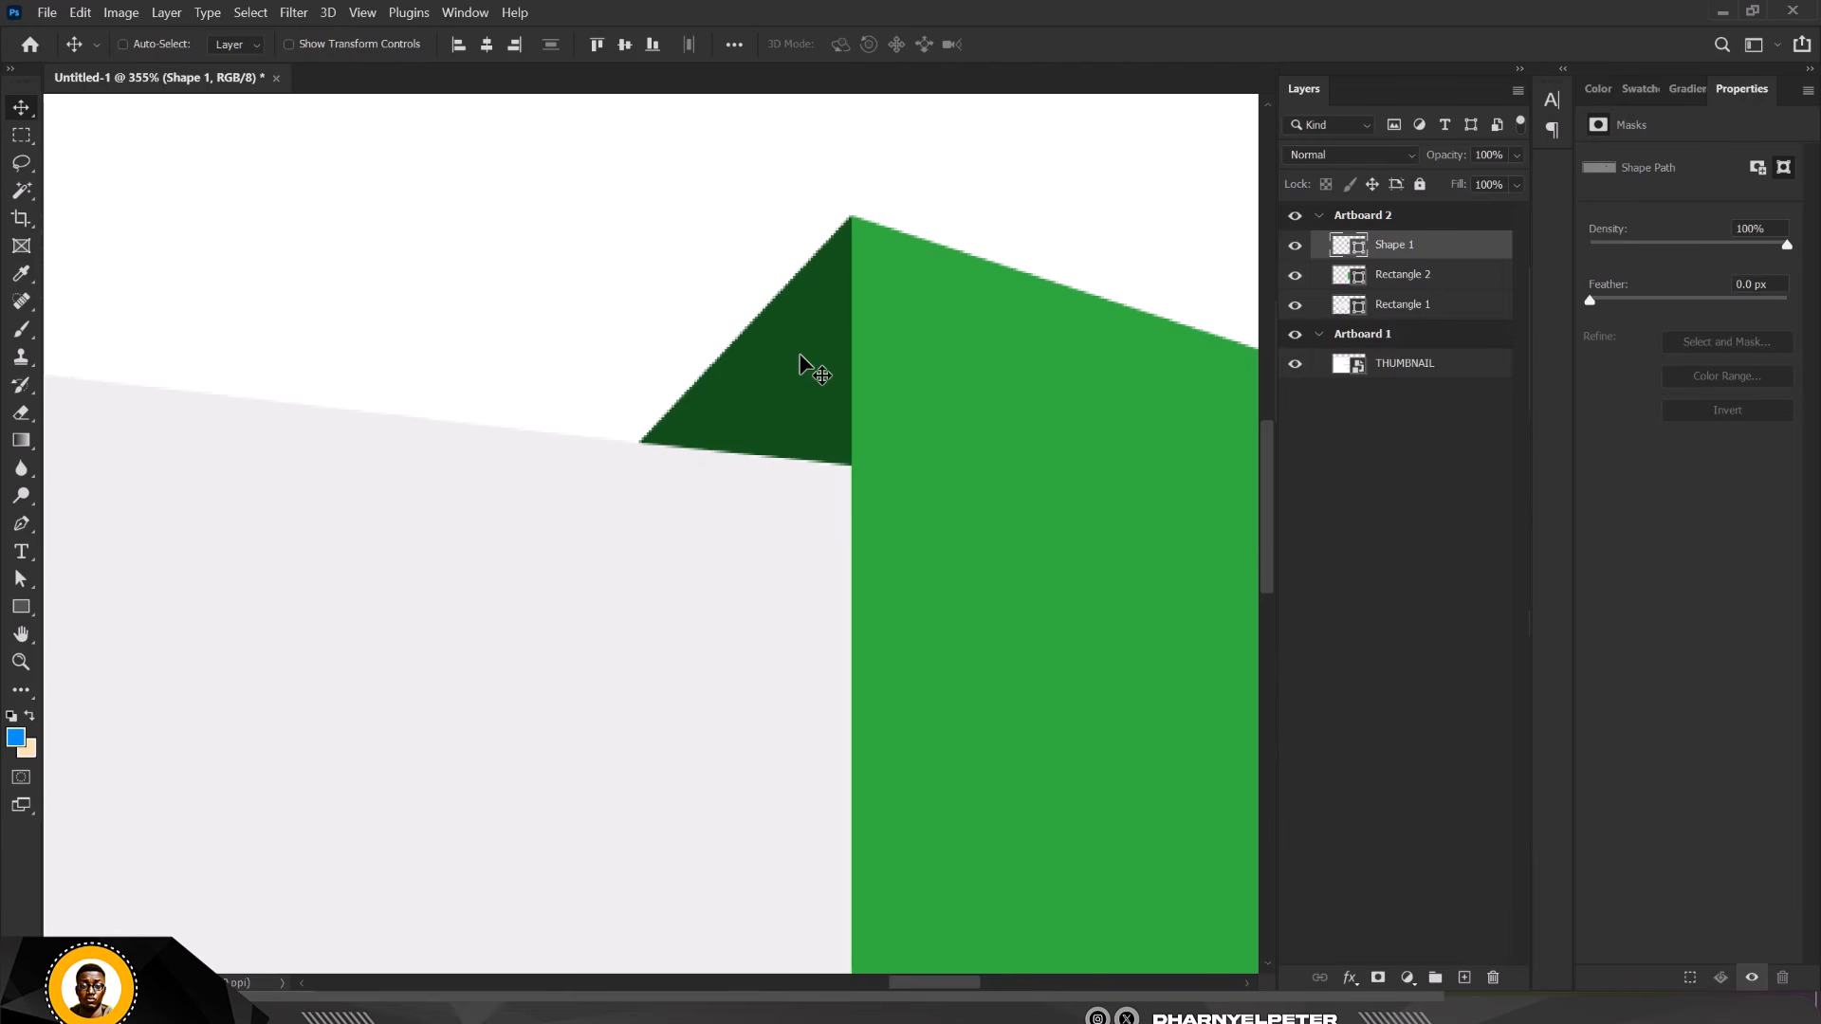
key("ctrl")
key("ctrl+j")
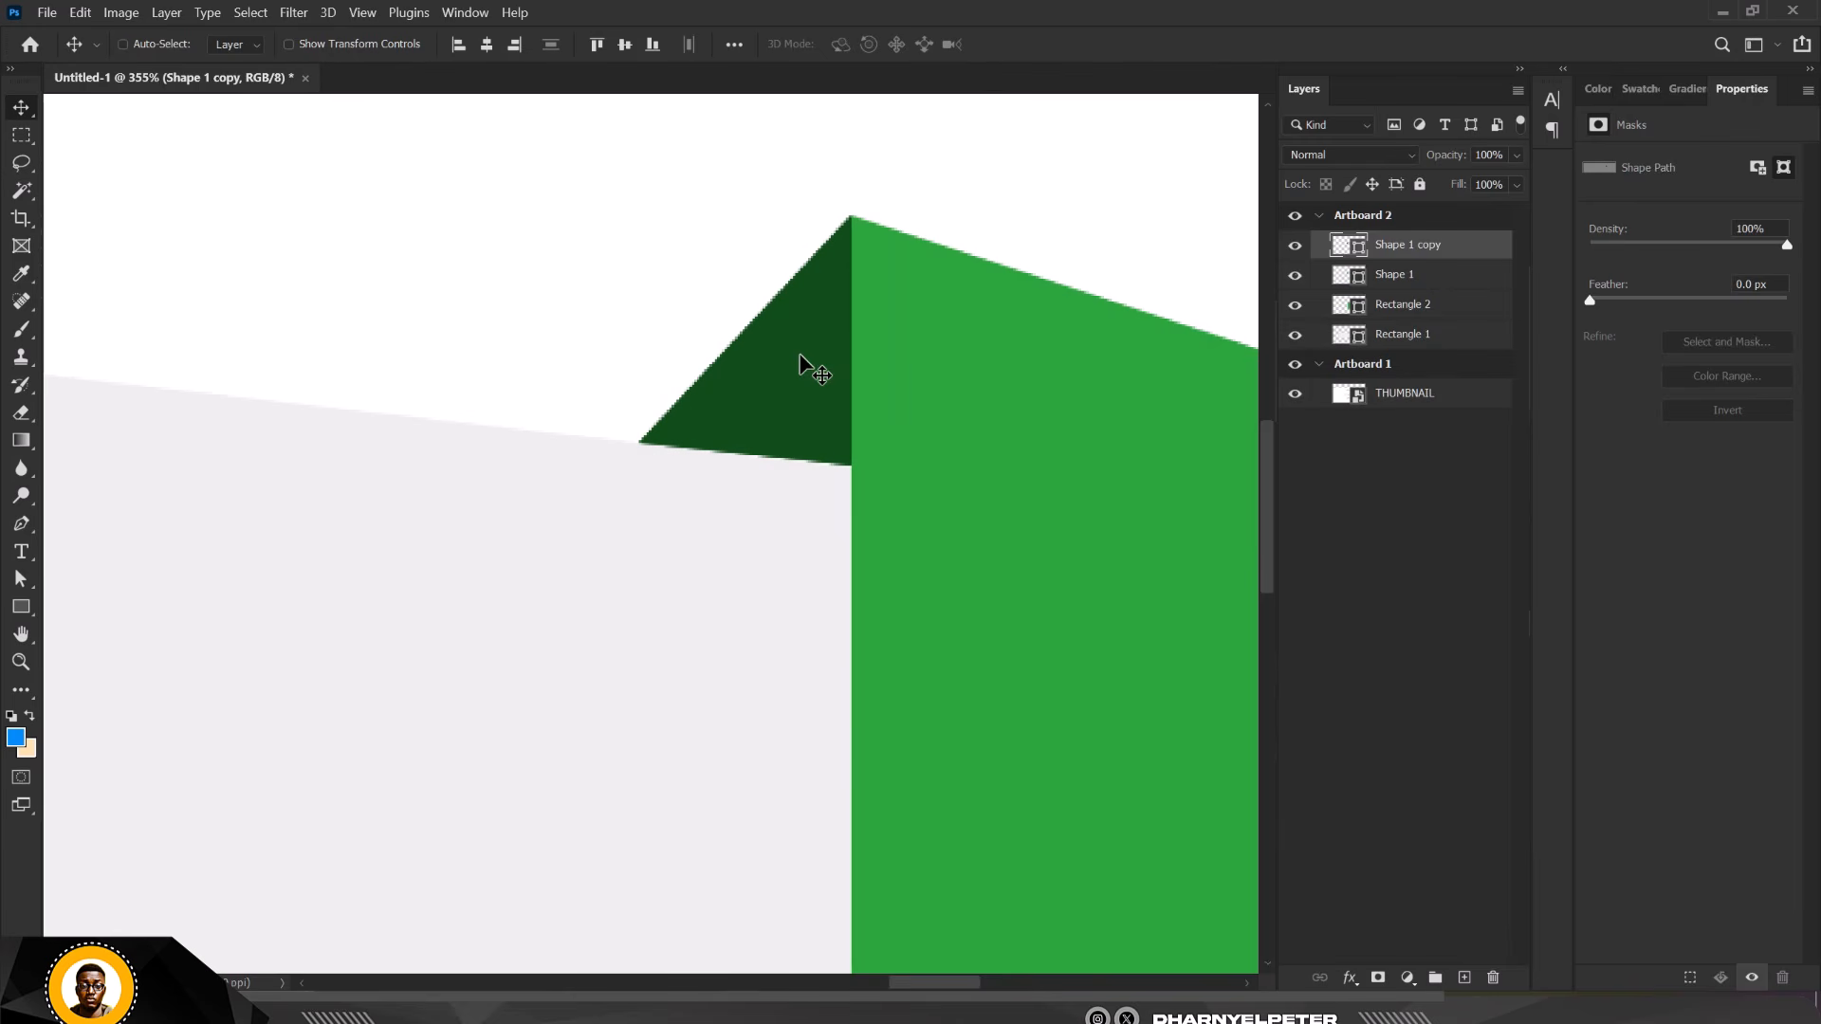
key("ctrl+t")
right_click(806, 360)
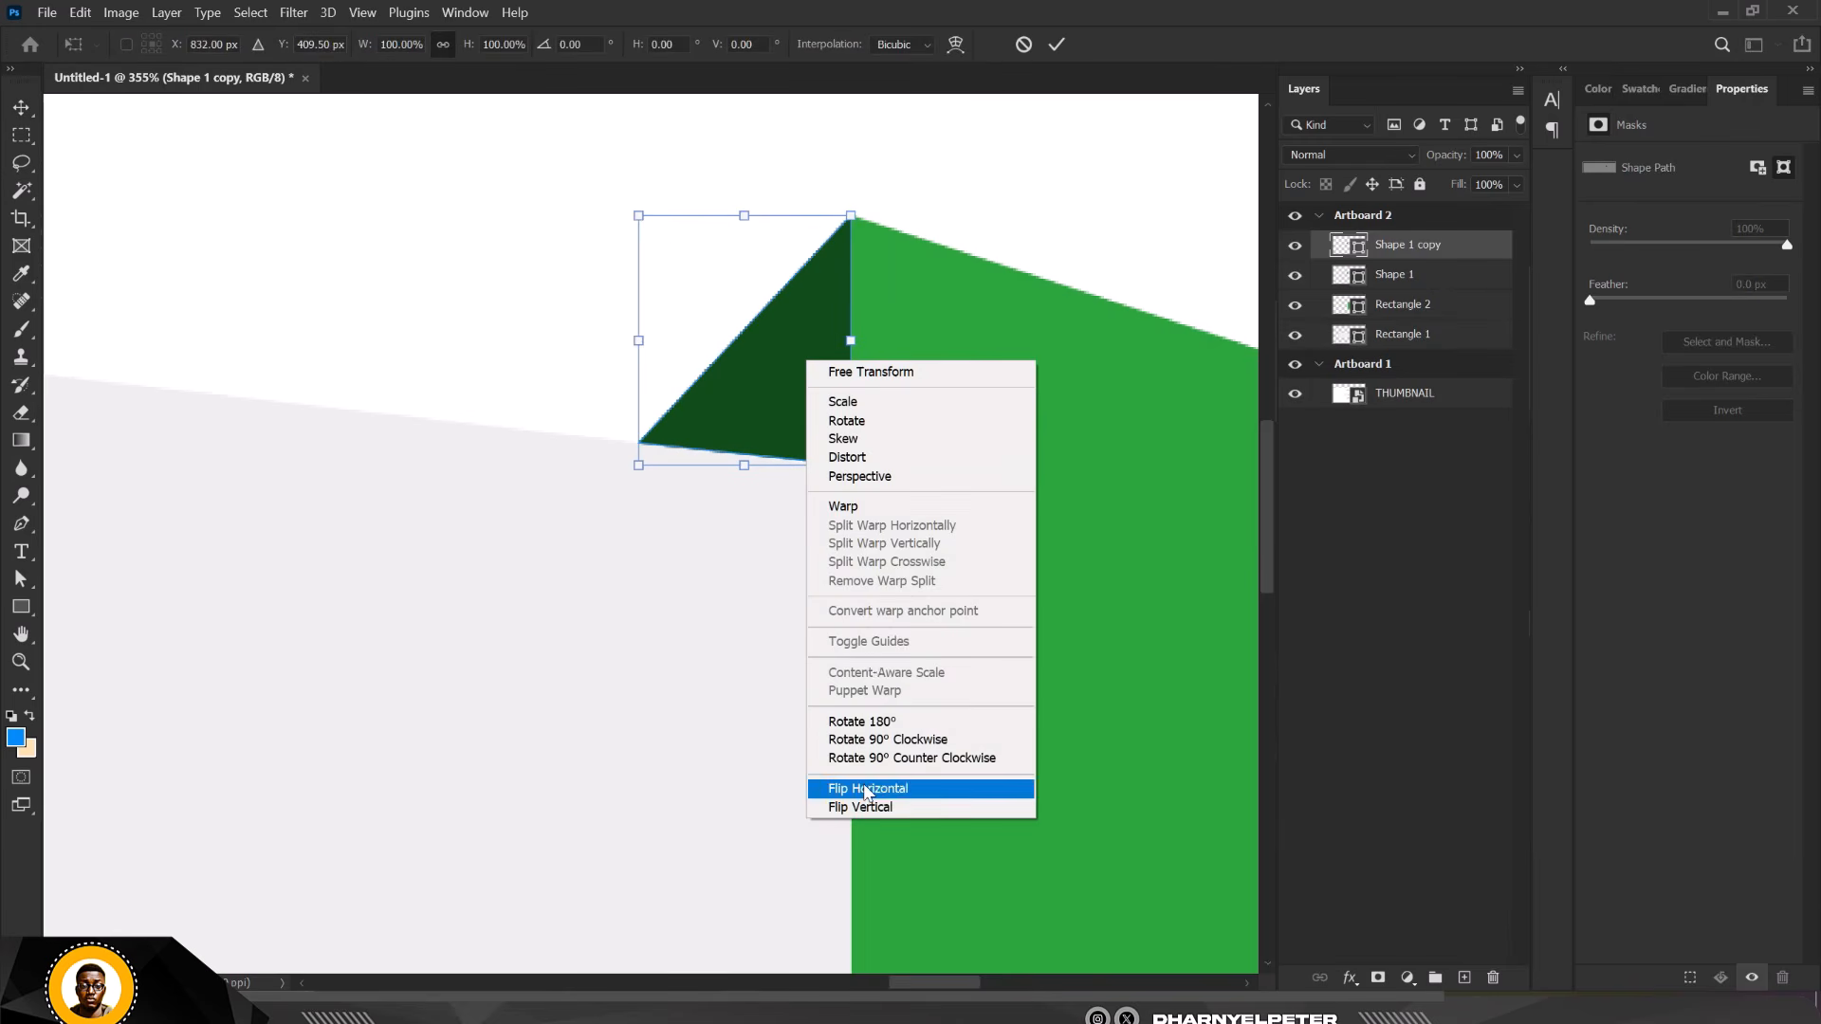
left_click(867, 790)
right_click(768, 383)
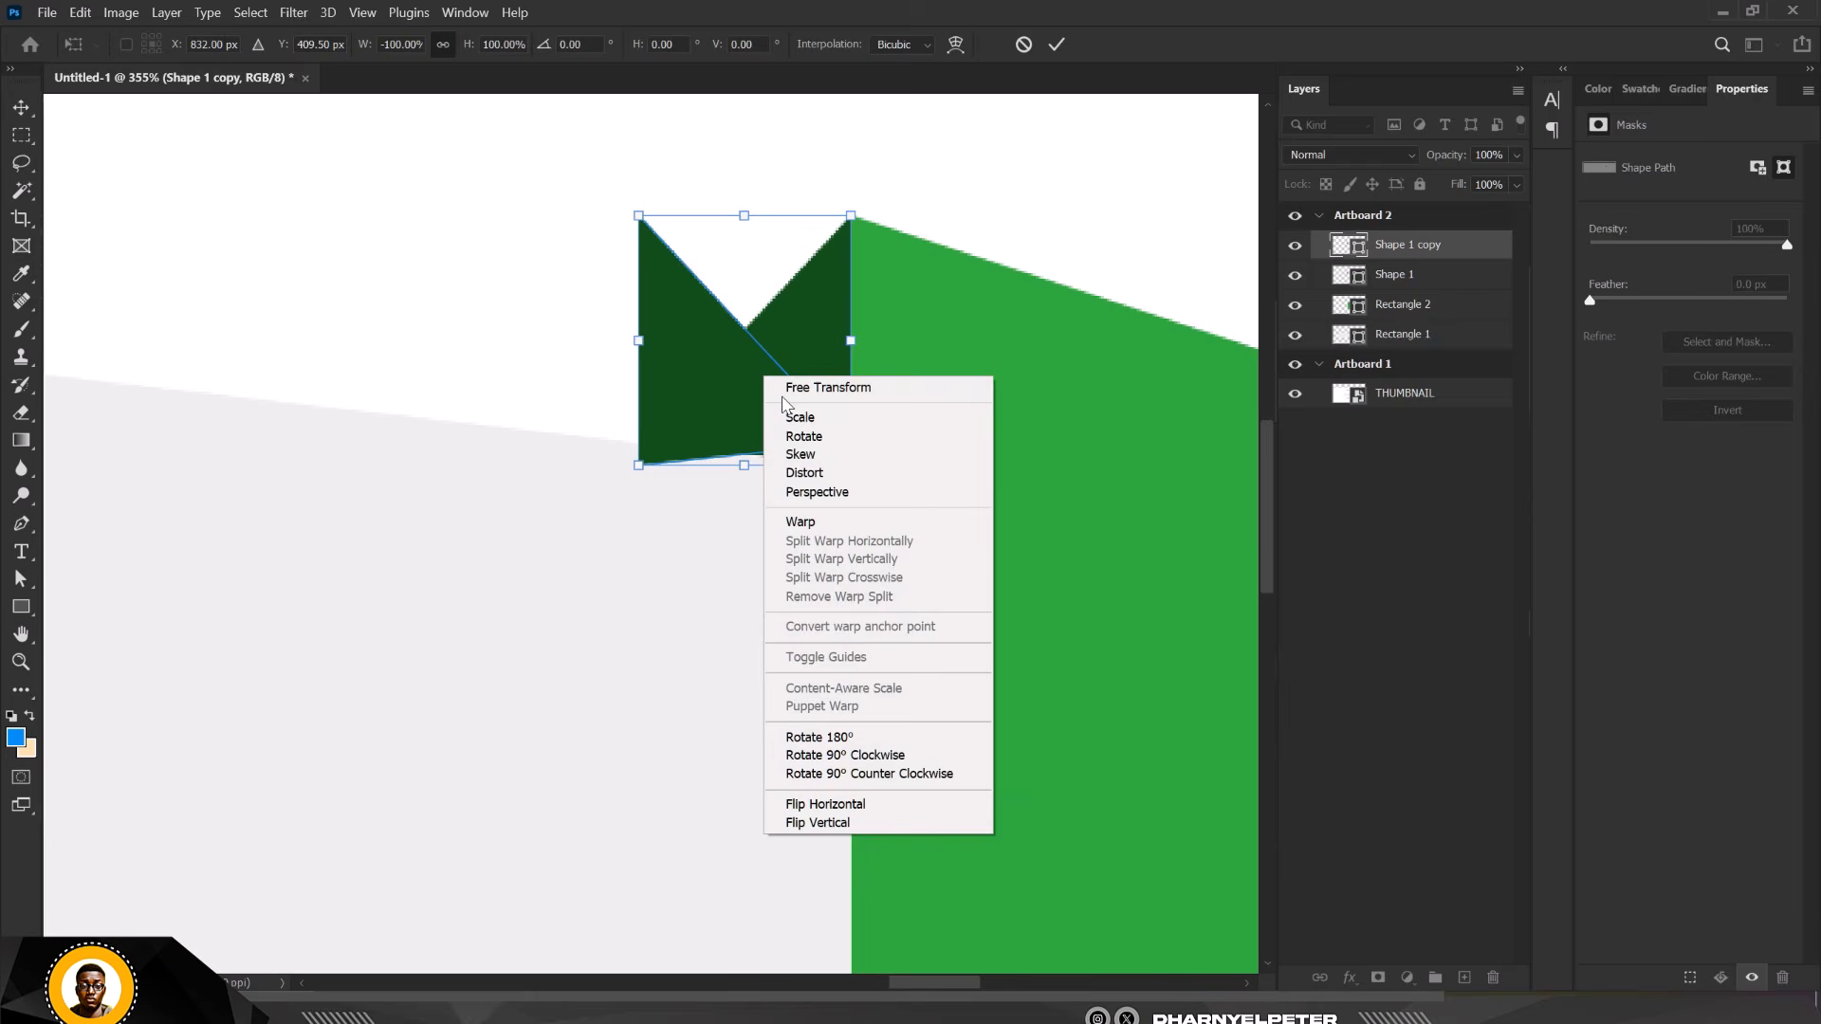
left_click(818, 828)
scroll(782, 287, "down", 3)
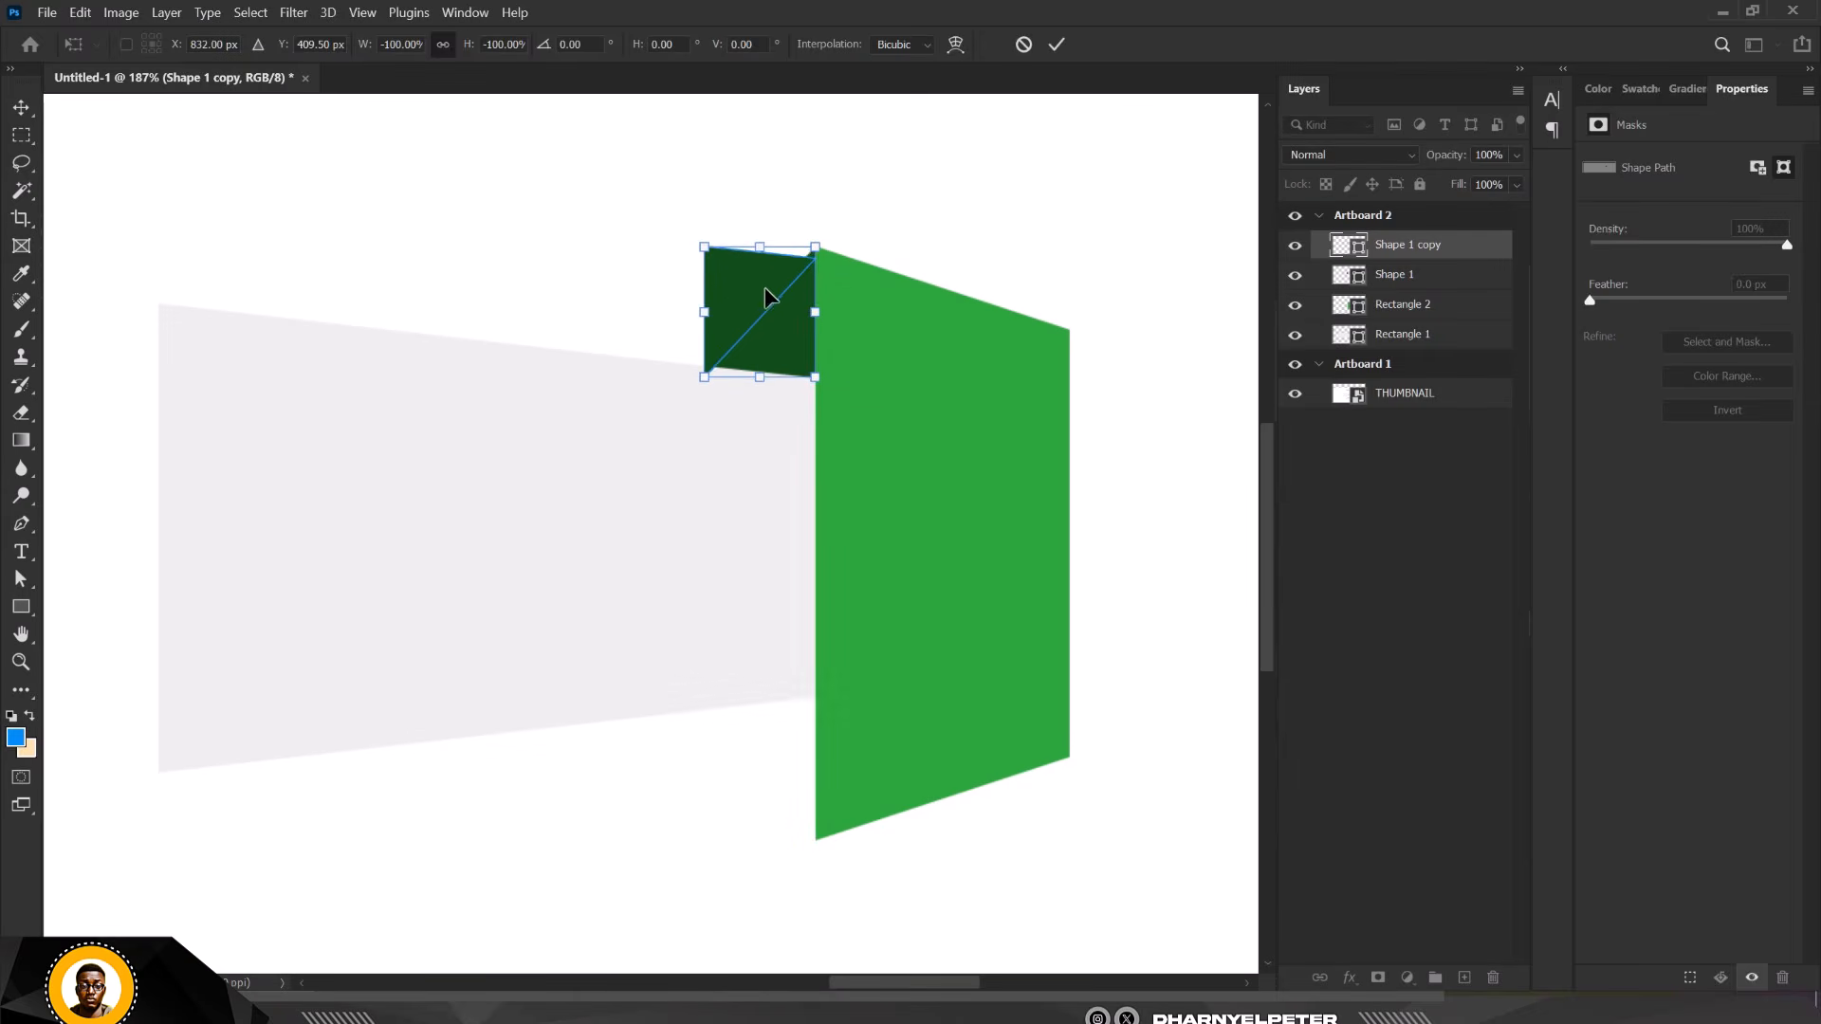
Try moving the flipped triangle copy down to the green panel's lower-left corner, then discard the copy
left_click_drag(783, 289, 831, 755)
key("ctrl+z")
key("Return")
key("ctrl+e")
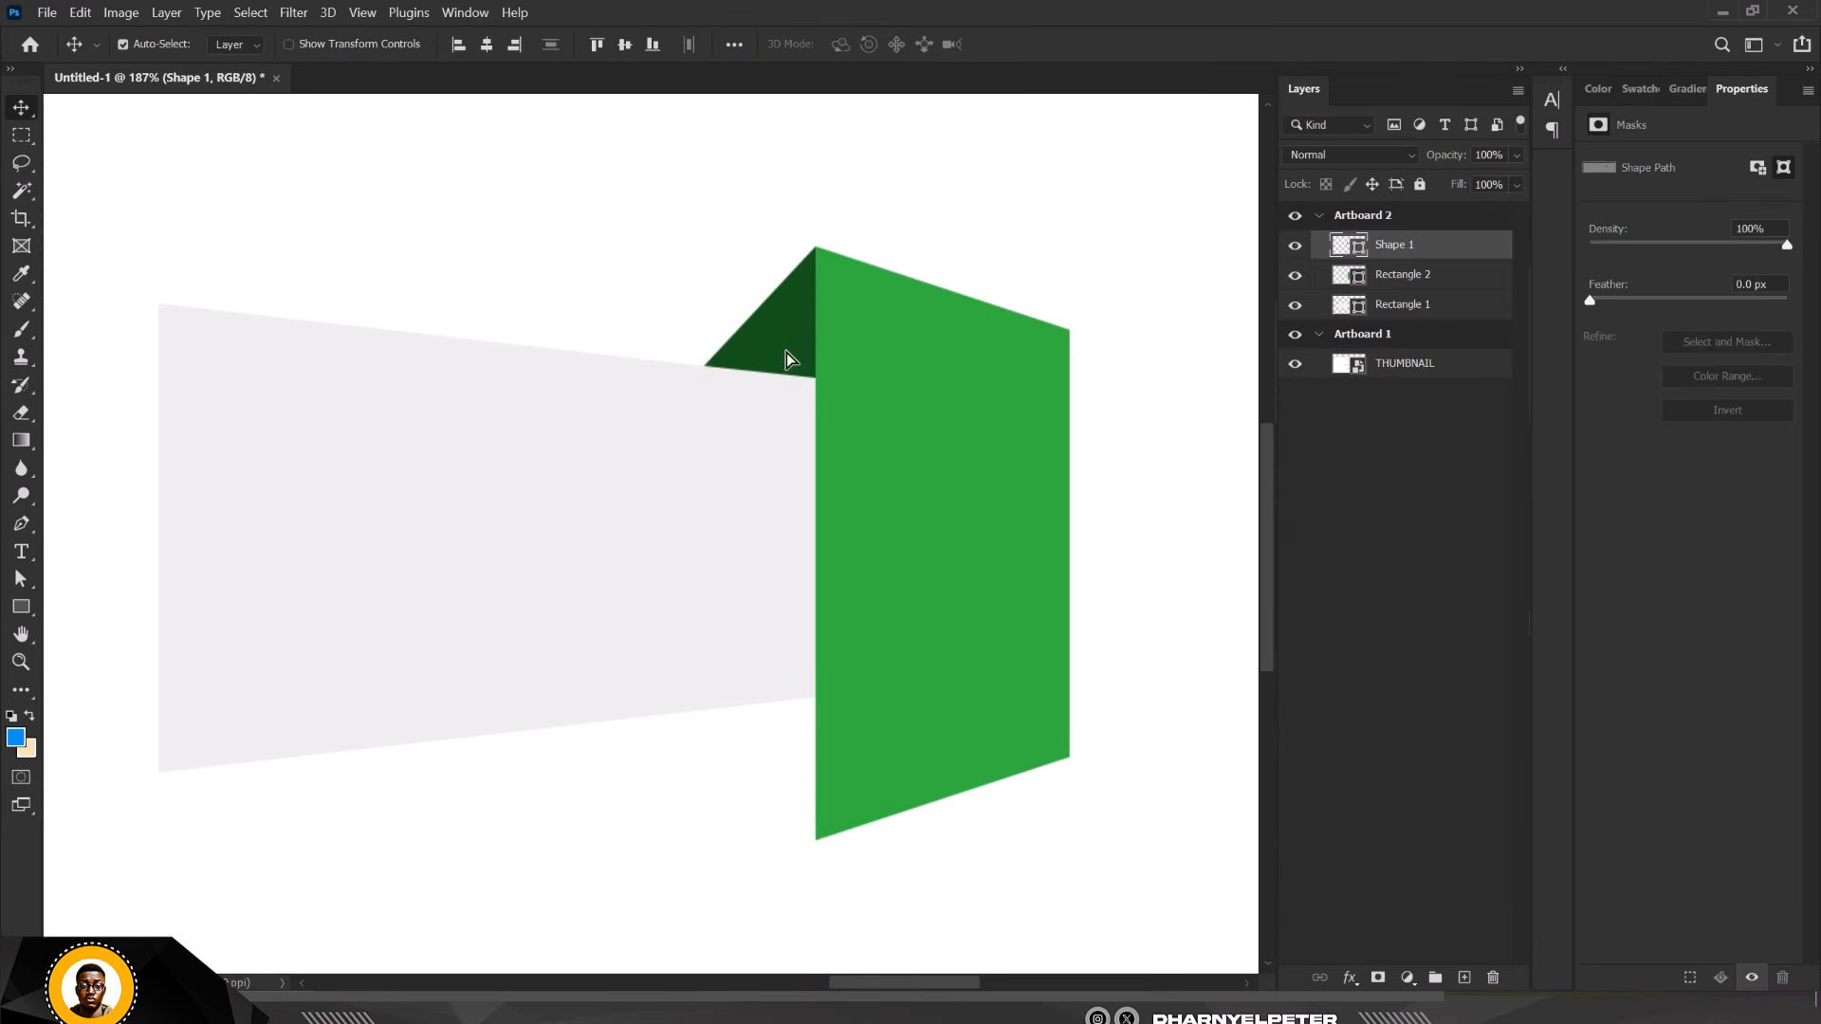
Copy the dark green triangle straight down beside the green panel's lower-left edge and flip the copy vertically
left_click_drag(788, 353, 802, 755)
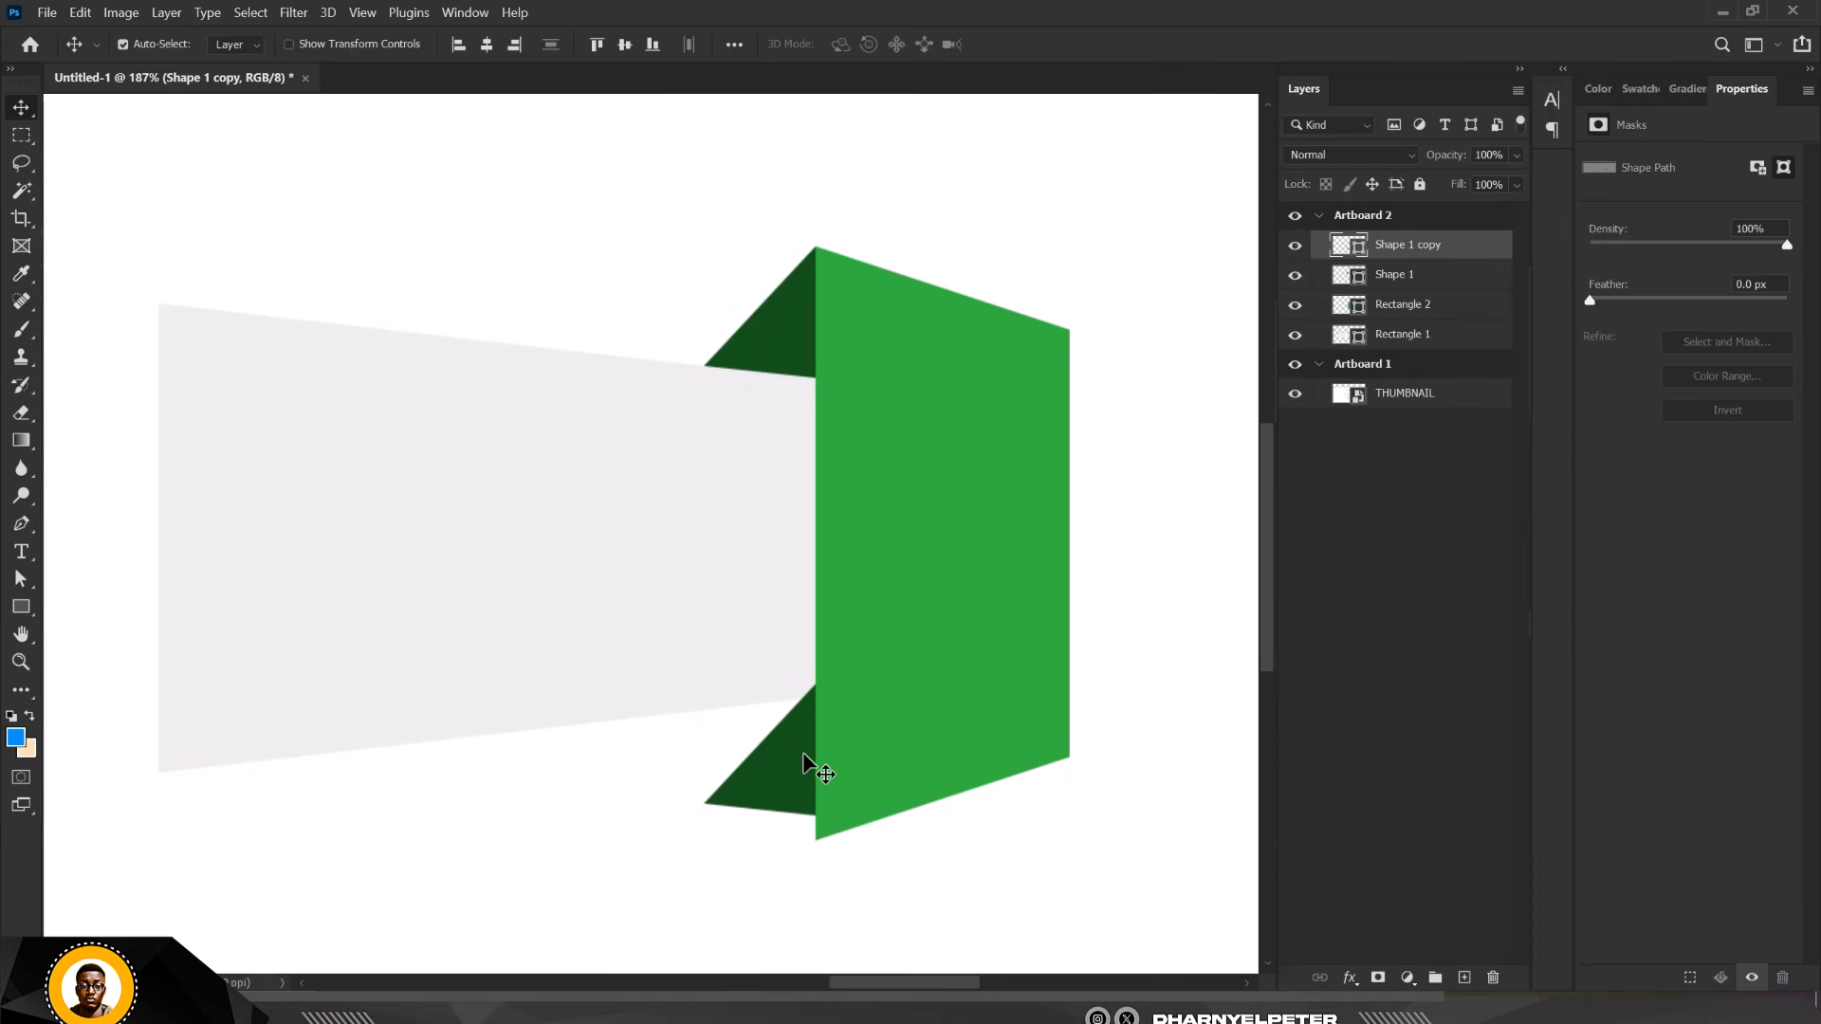
key("ctrl+t")
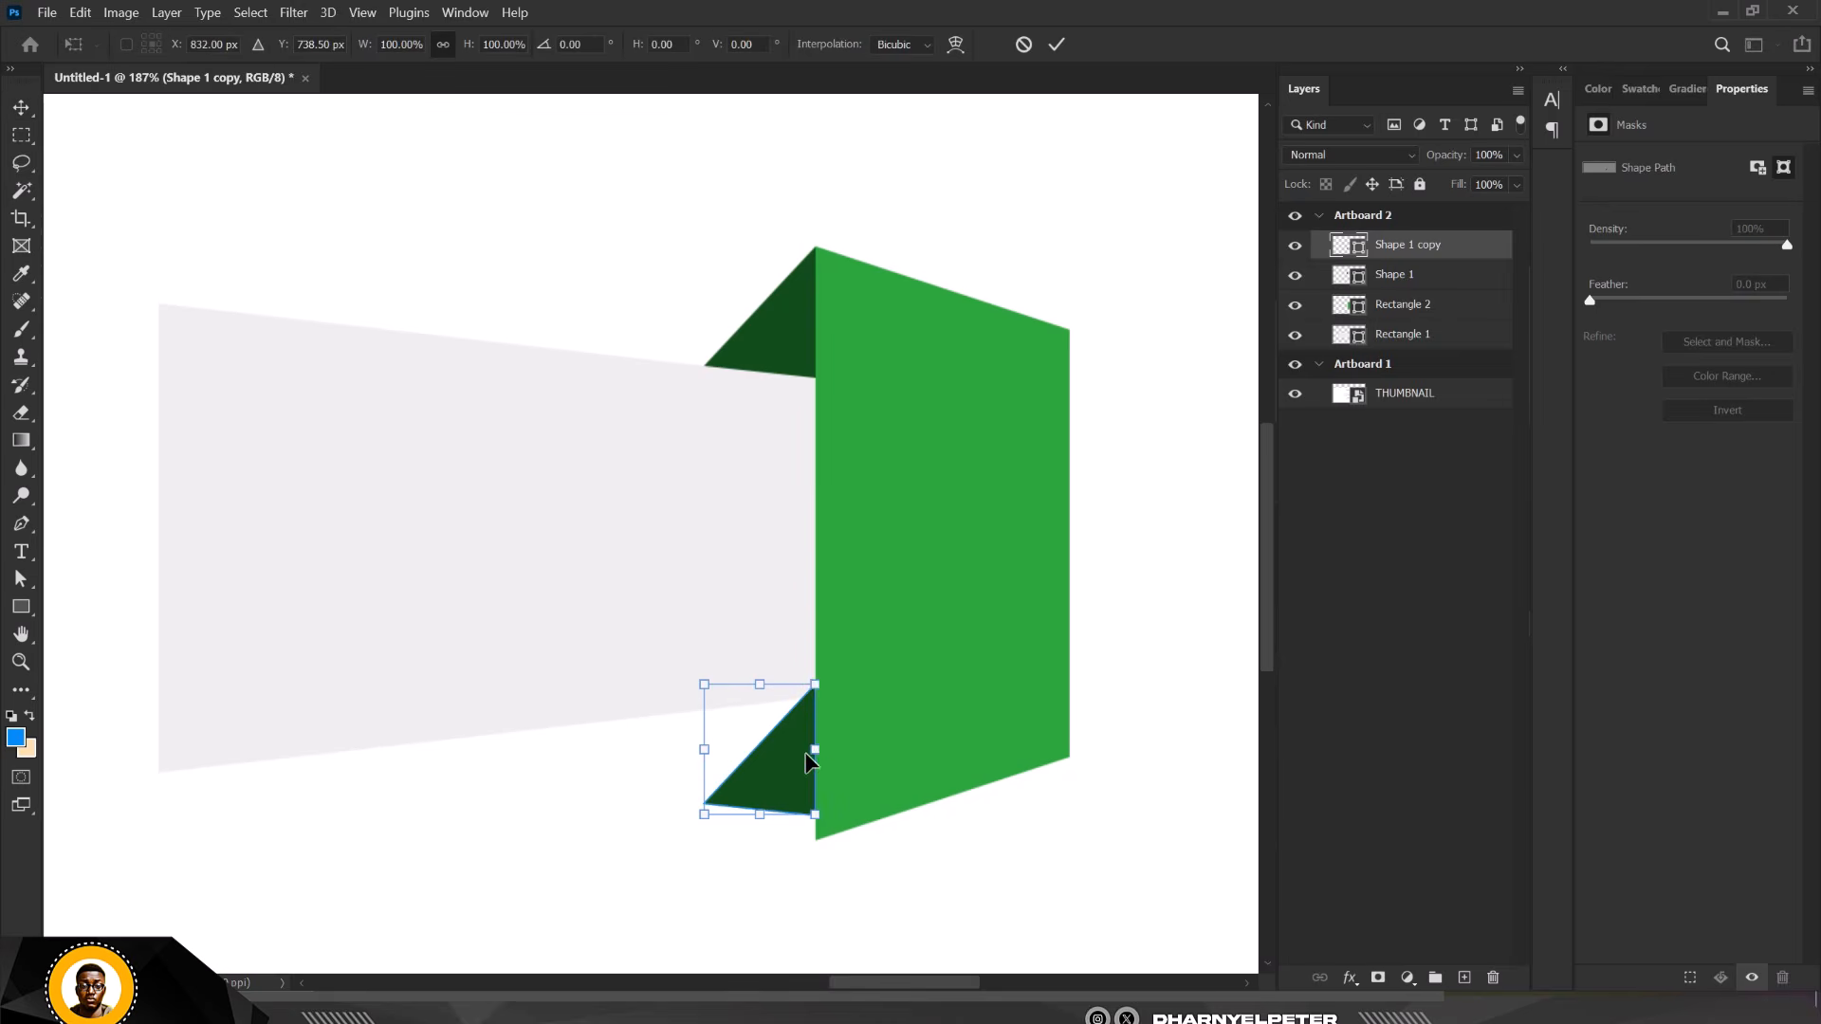
right_click(805, 753)
left_click(882, 748)
Move the flipped triangle down so its lower tip meets the green panel's lower-left corner
scroll(781, 759, "up", 5)
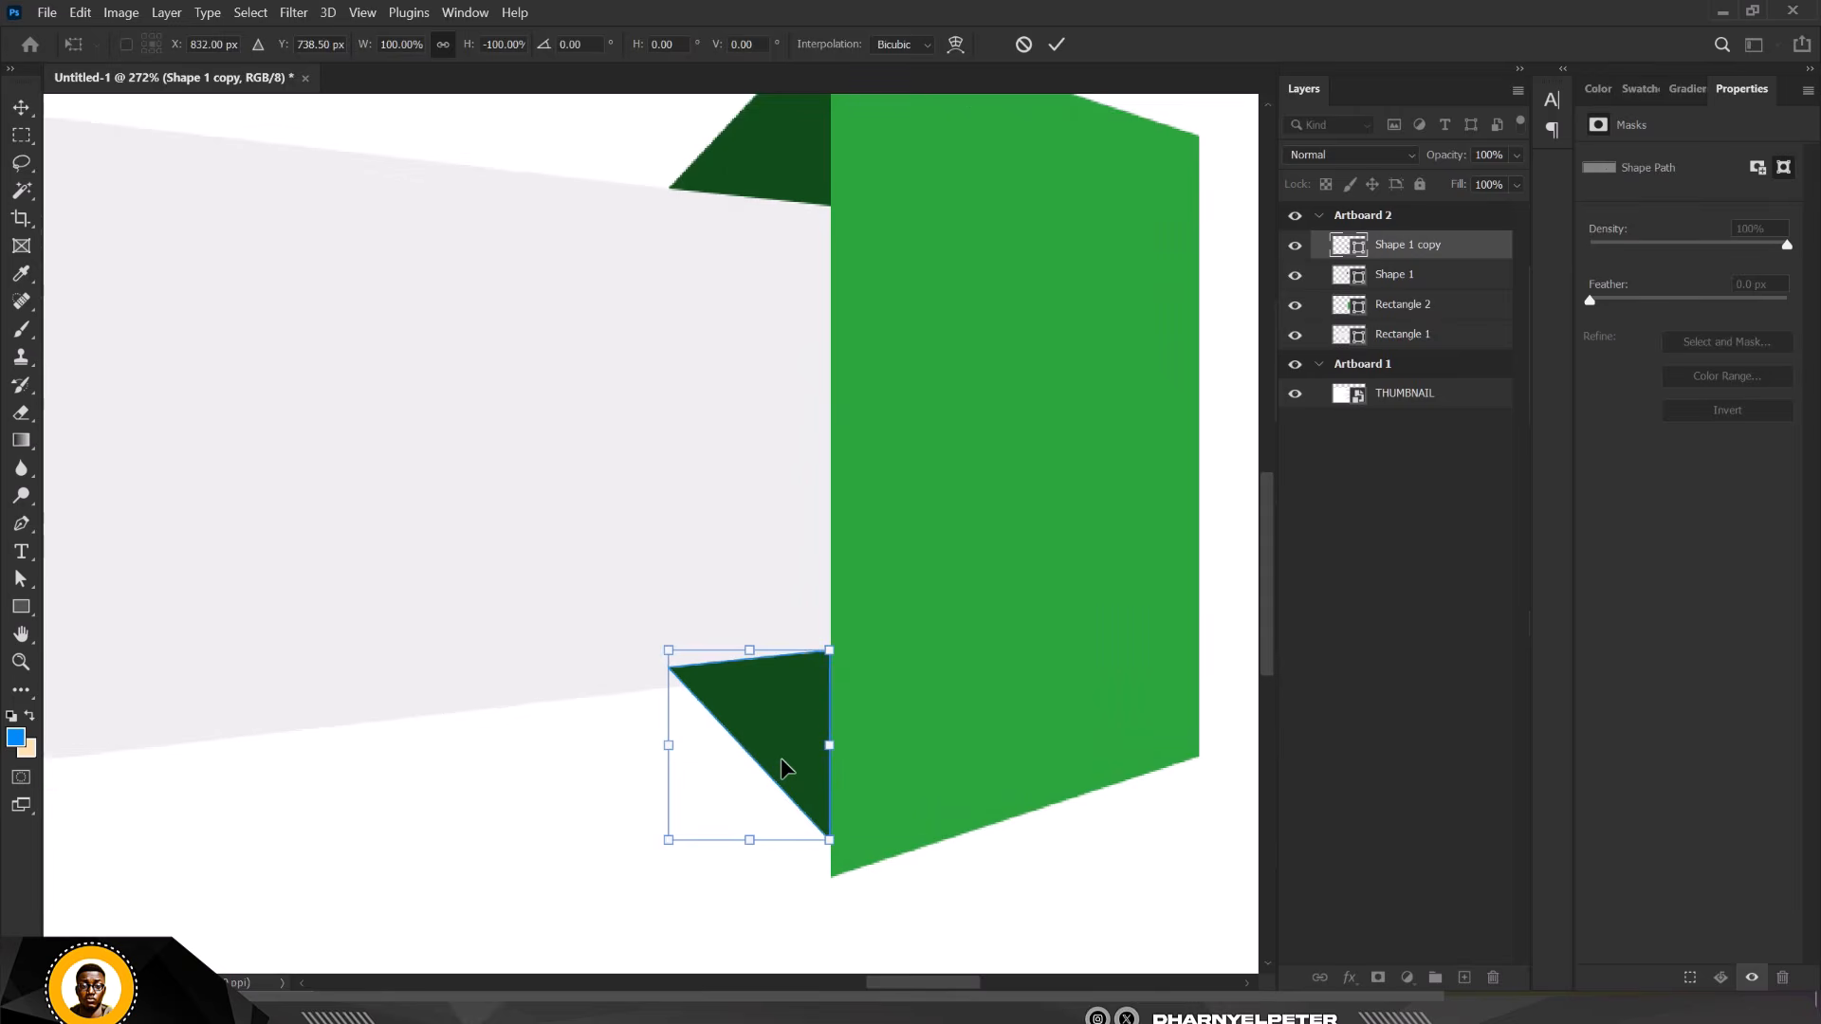
left_click_drag(797, 718, 805, 771)
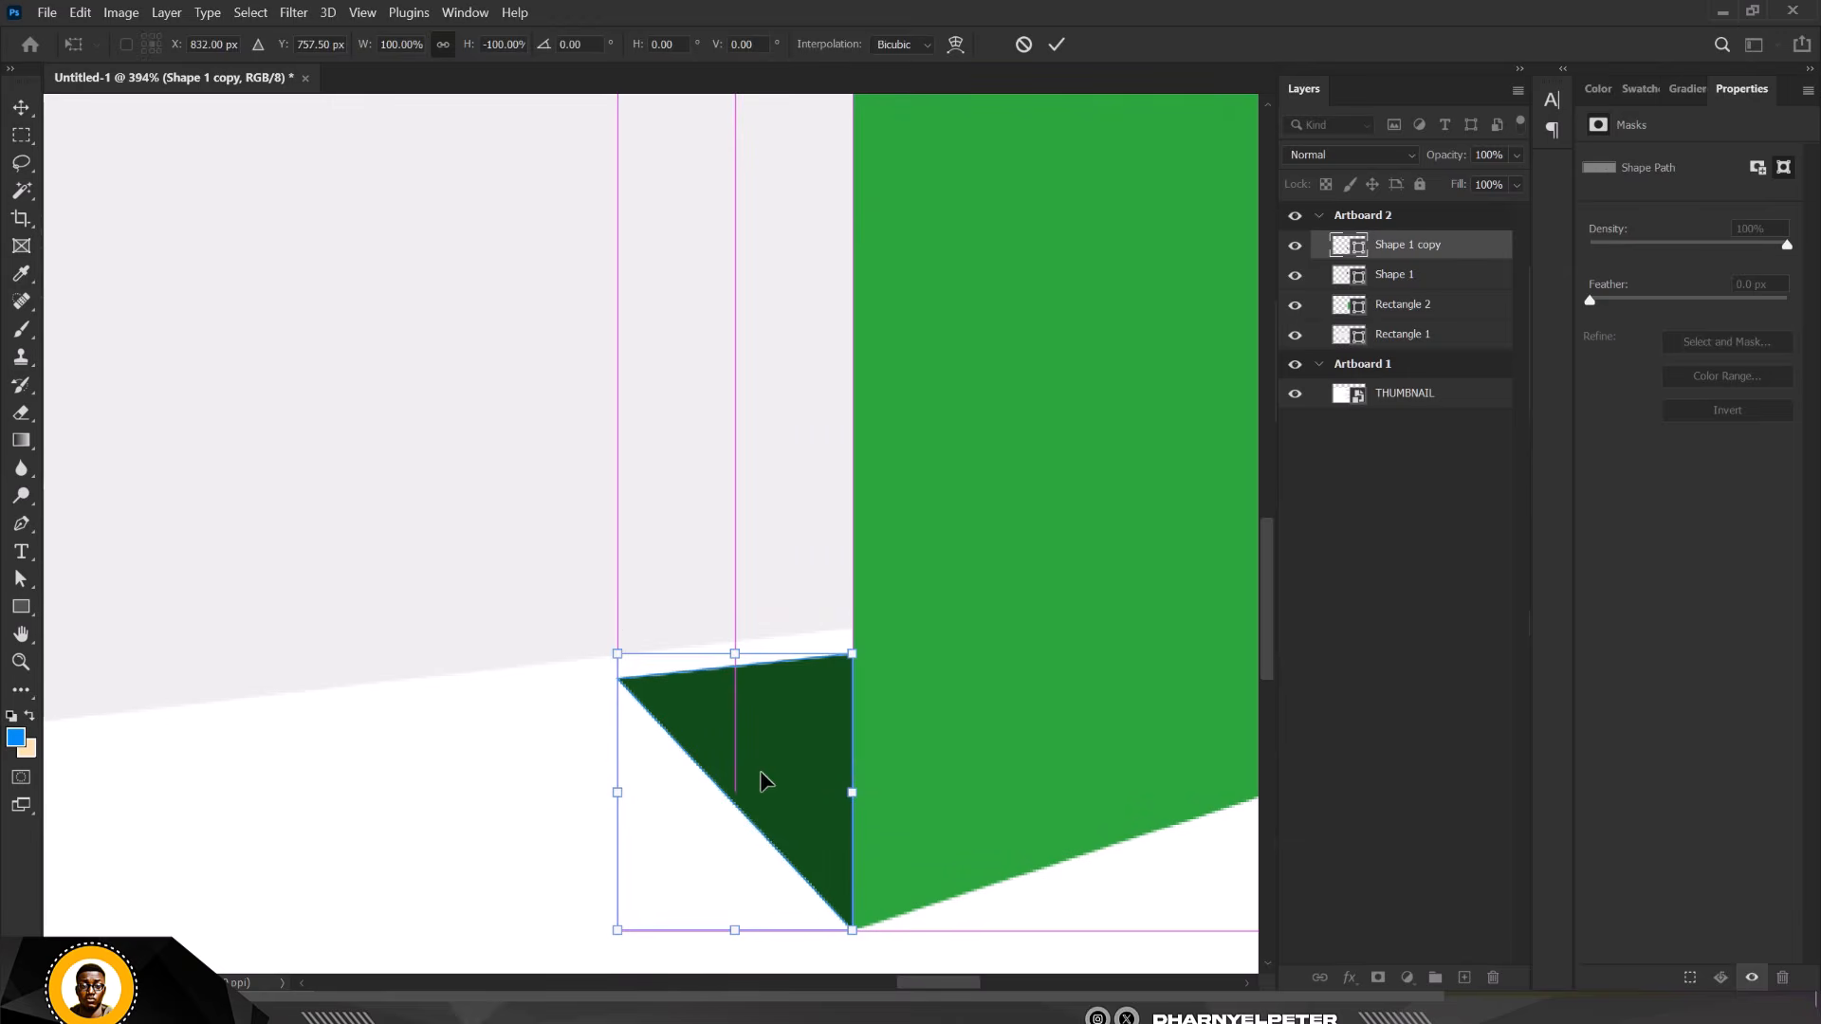
scroll(760, 770, "up", 3)
scroll(756, 694, "up", 2)
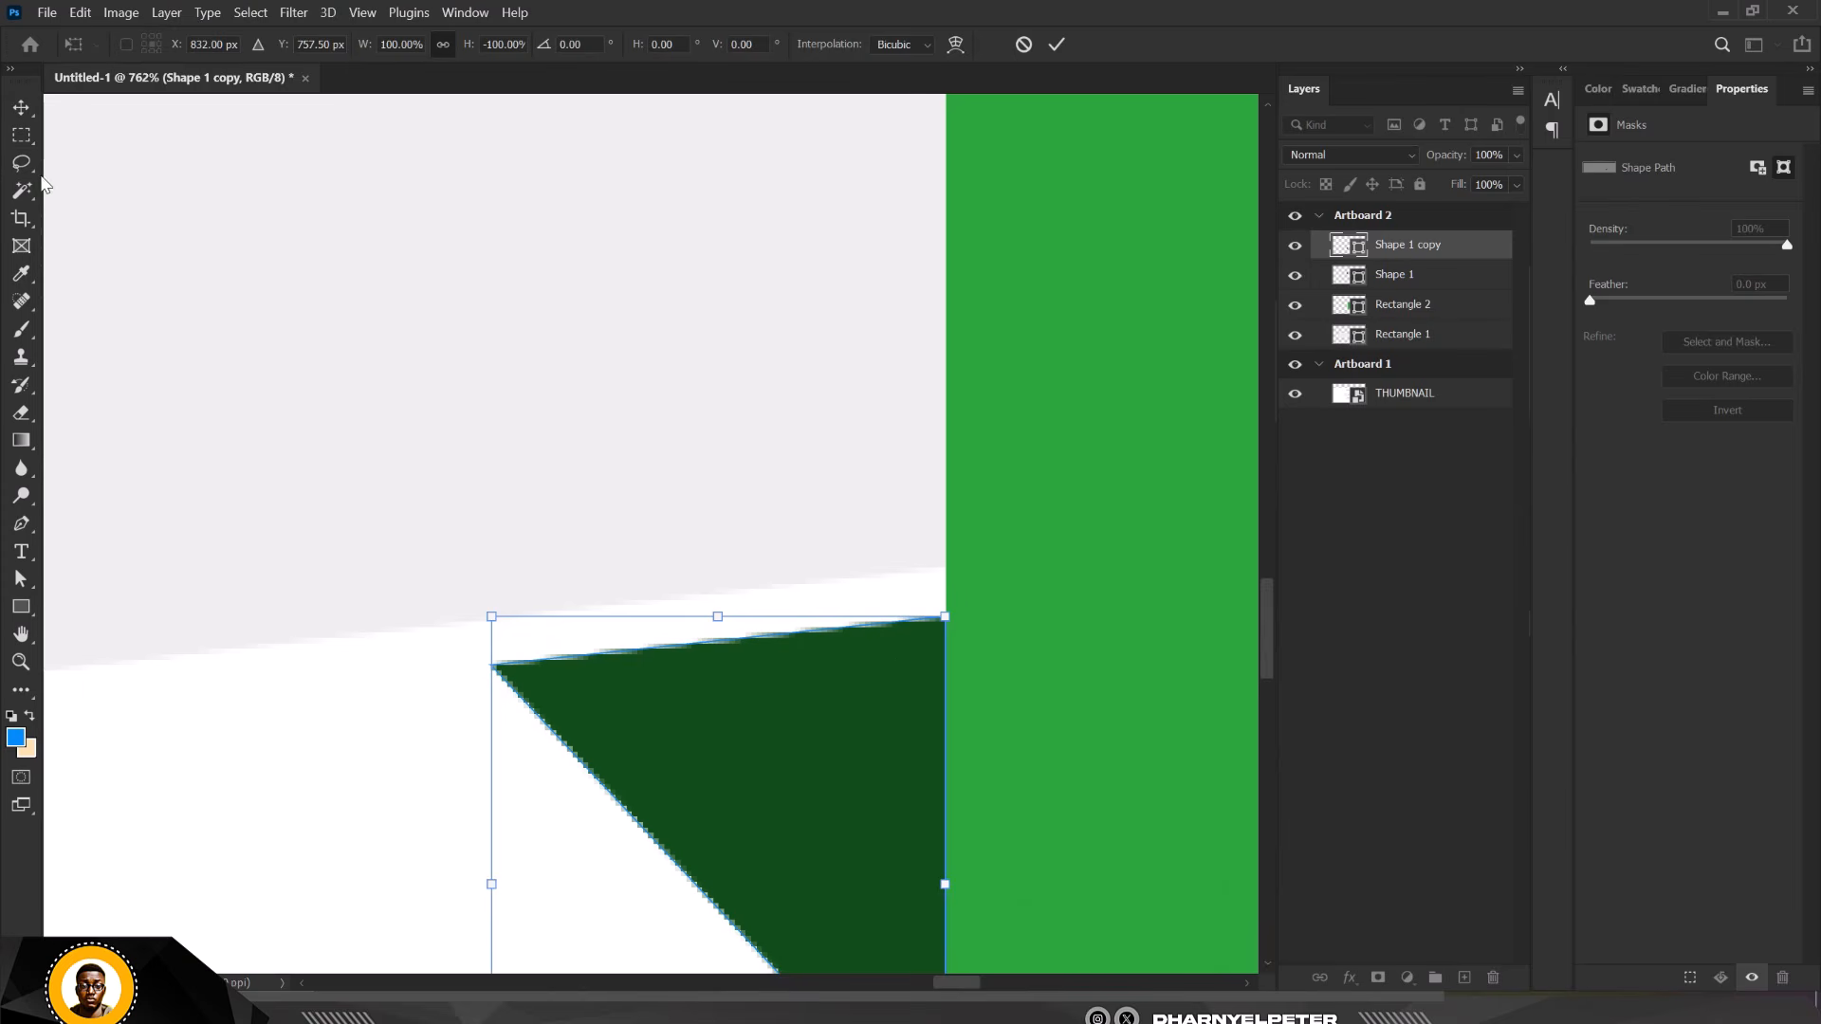
key("Return")
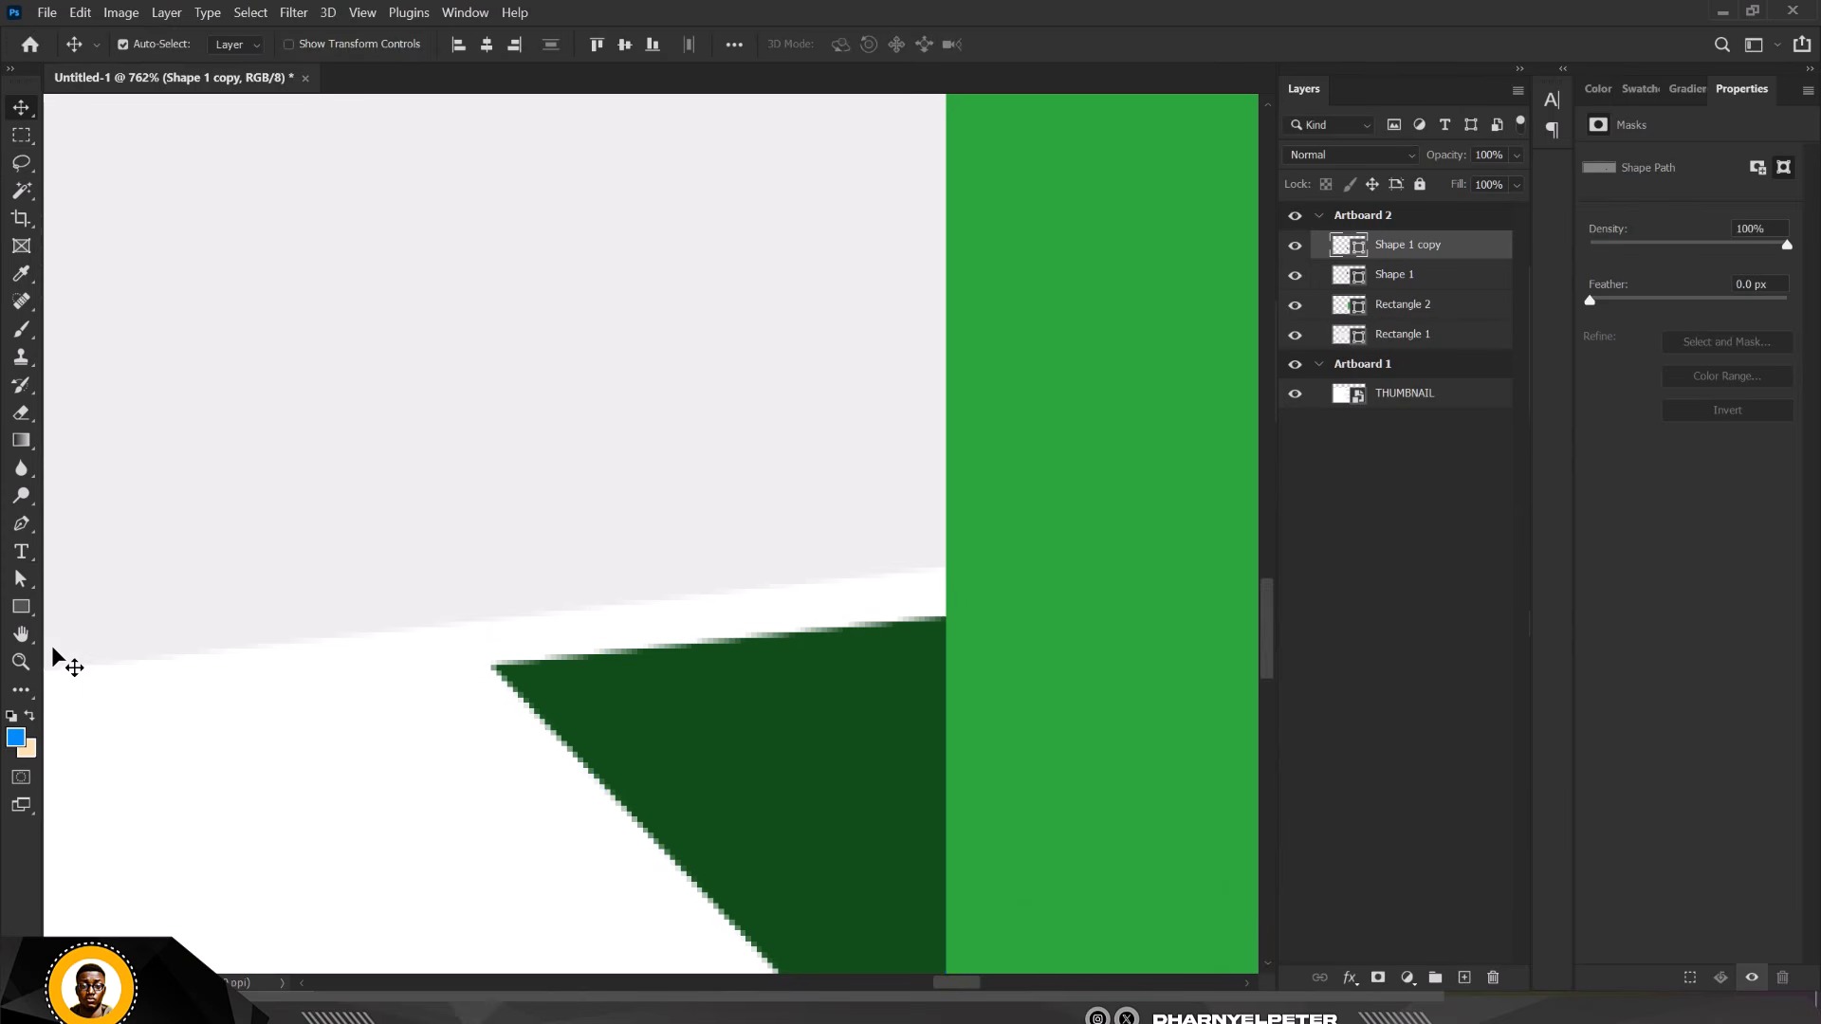
Raise the lower triangle's two upper anchor points to the grey shape's lower edge, making the triangle 108 px high
left_click(19, 579)
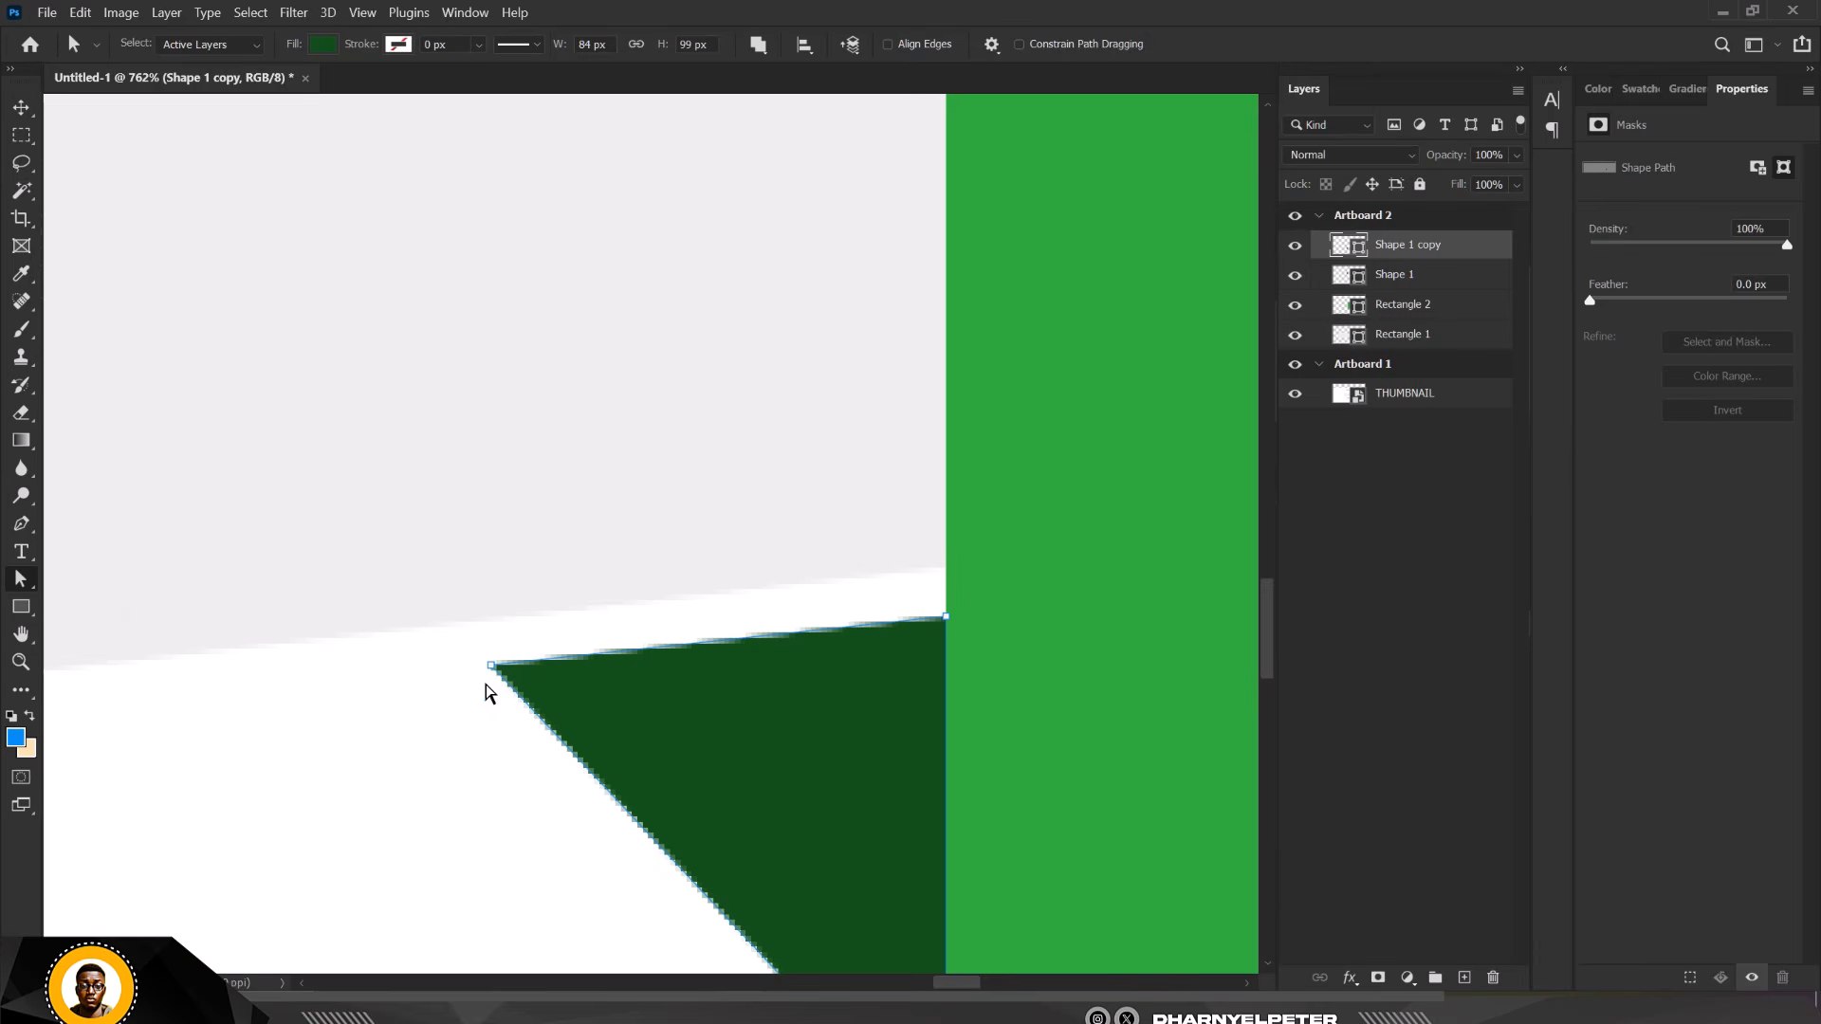
left_click_drag(453, 622, 1012, 687)
left_click_drag(948, 626, 947, 567)
scroll(712, 664, "down", 10)
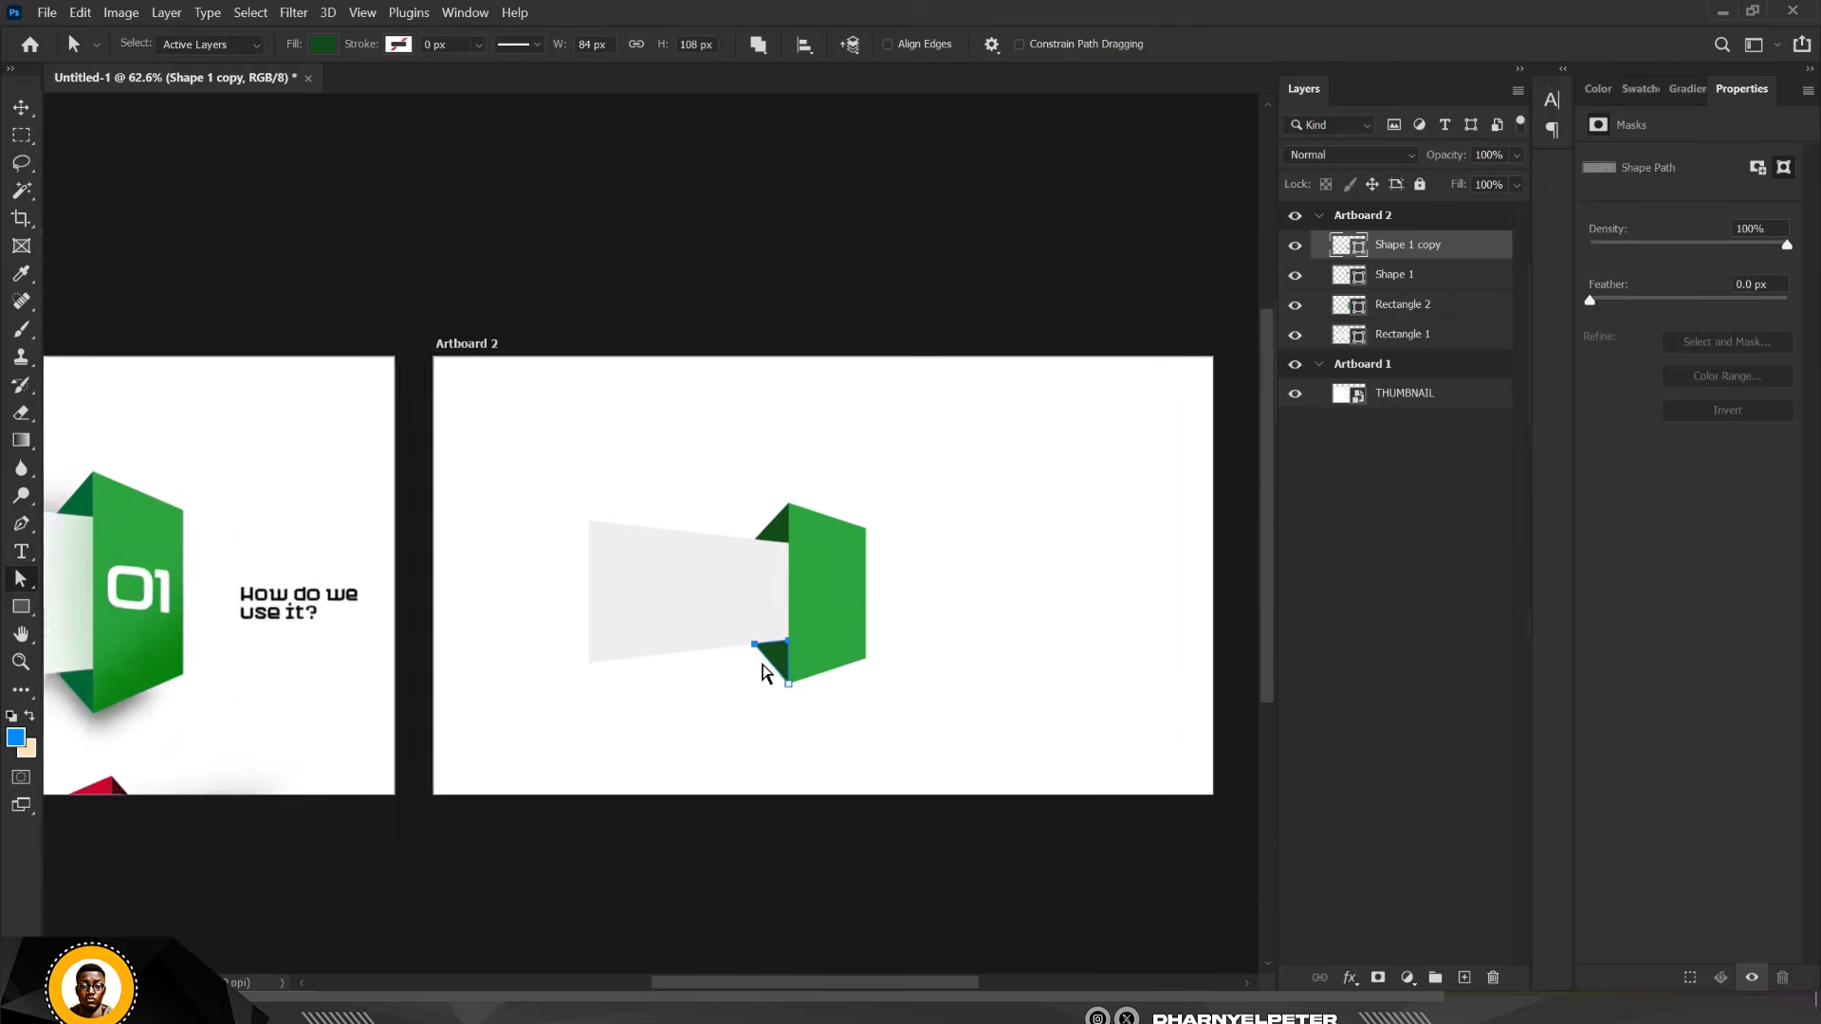
scroll(834, 639, "up", 5)
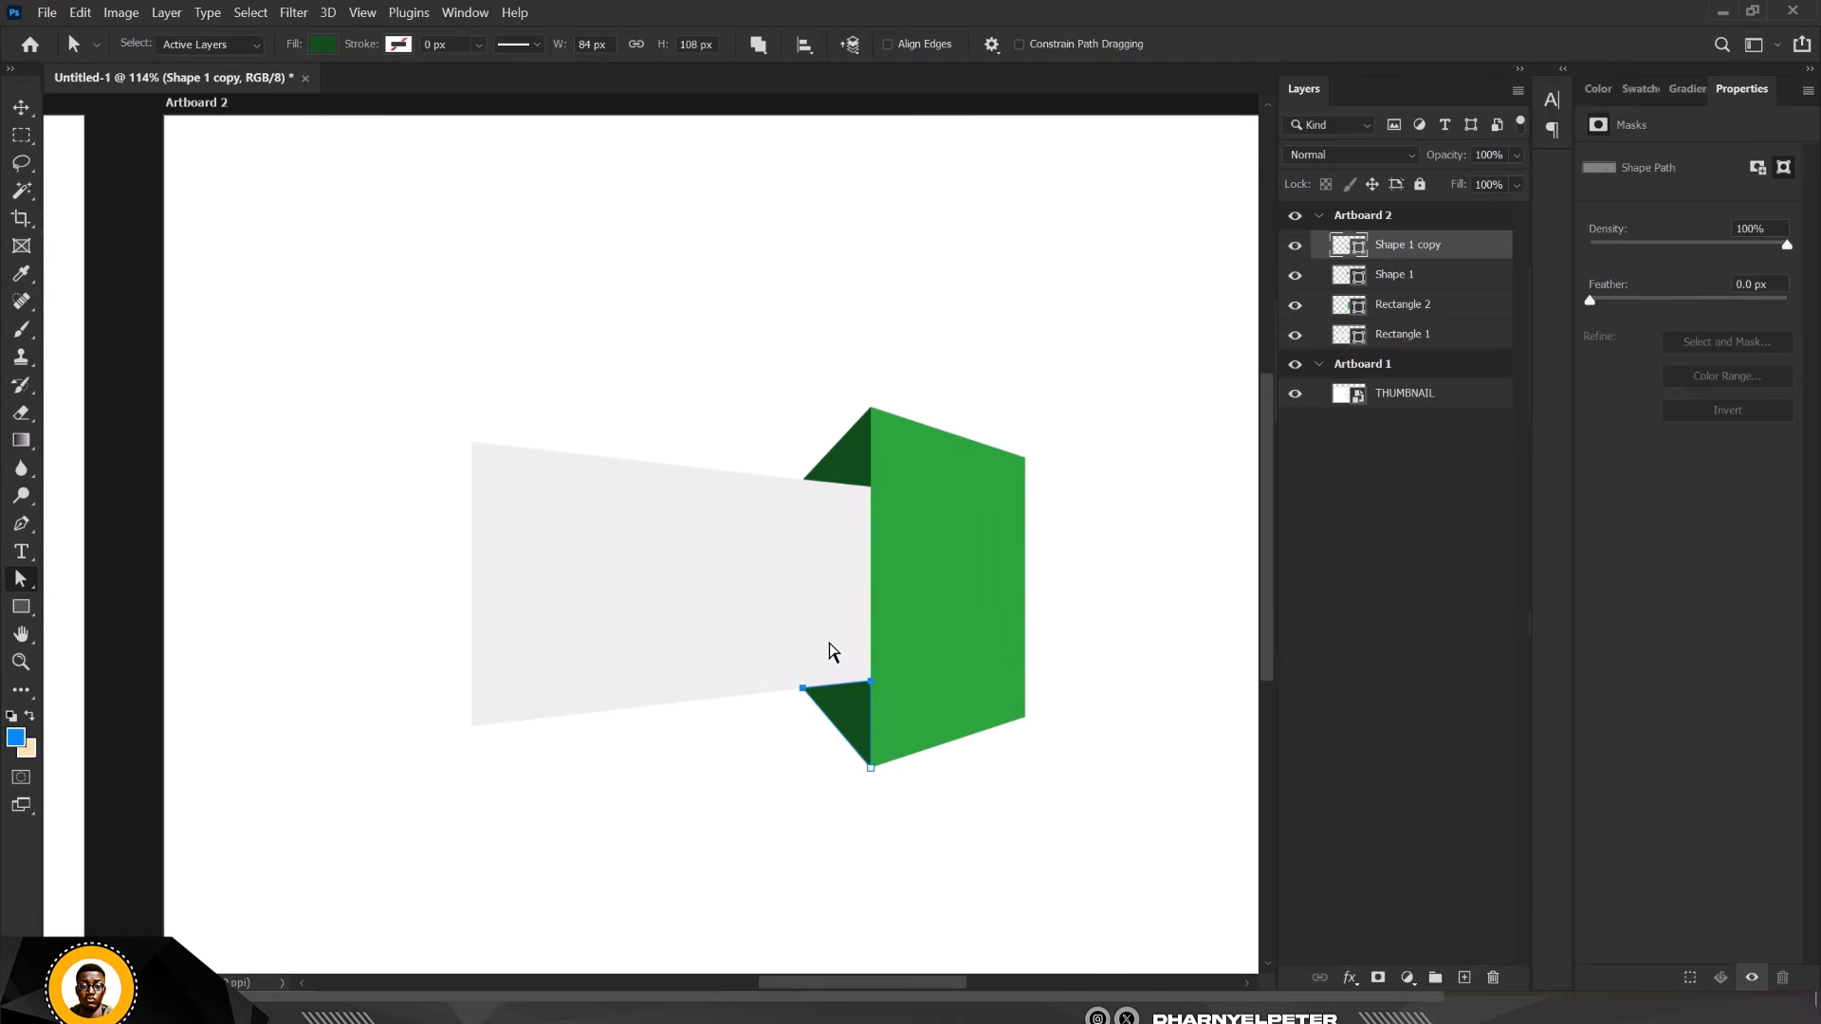
left_click(23, 106)
Compare the two-fold ribbon on Artboard 2 with the reference element on Artboard 1
scroll(1111, 666, "down", 4)
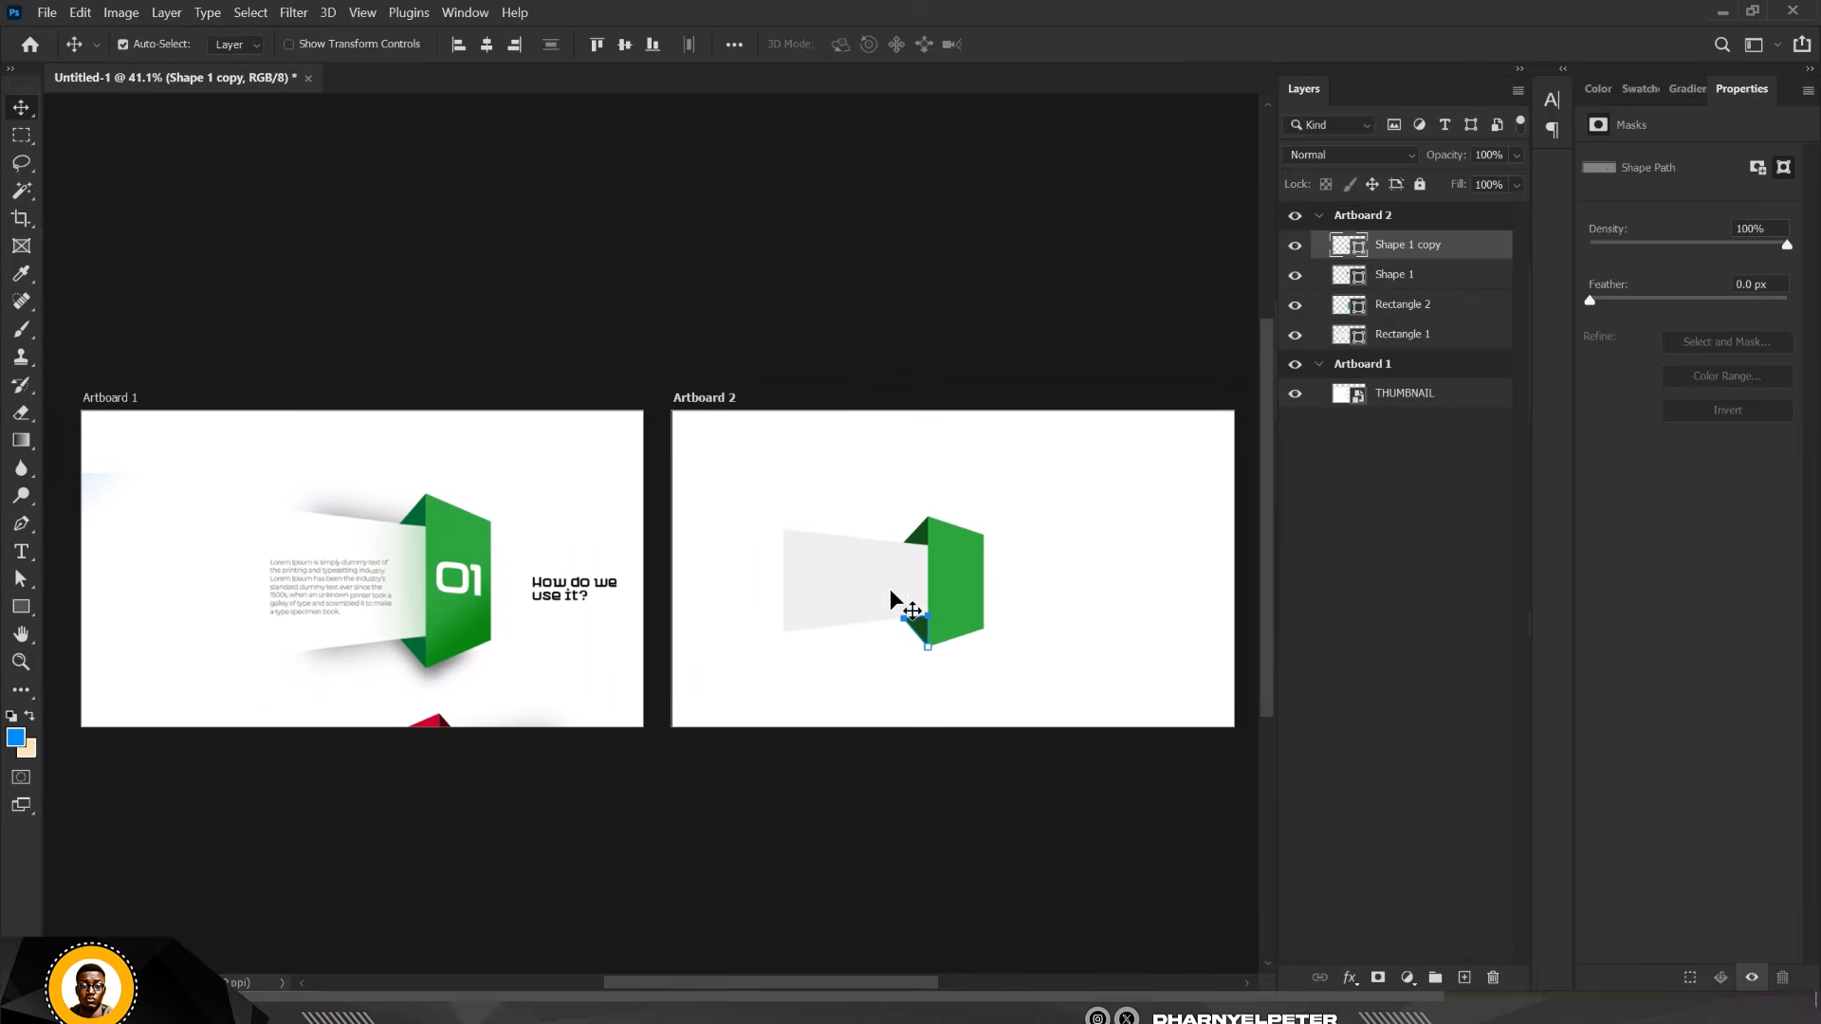
scroll(897, 624, "up", 1)
scroll(899, 628, "up", 5)
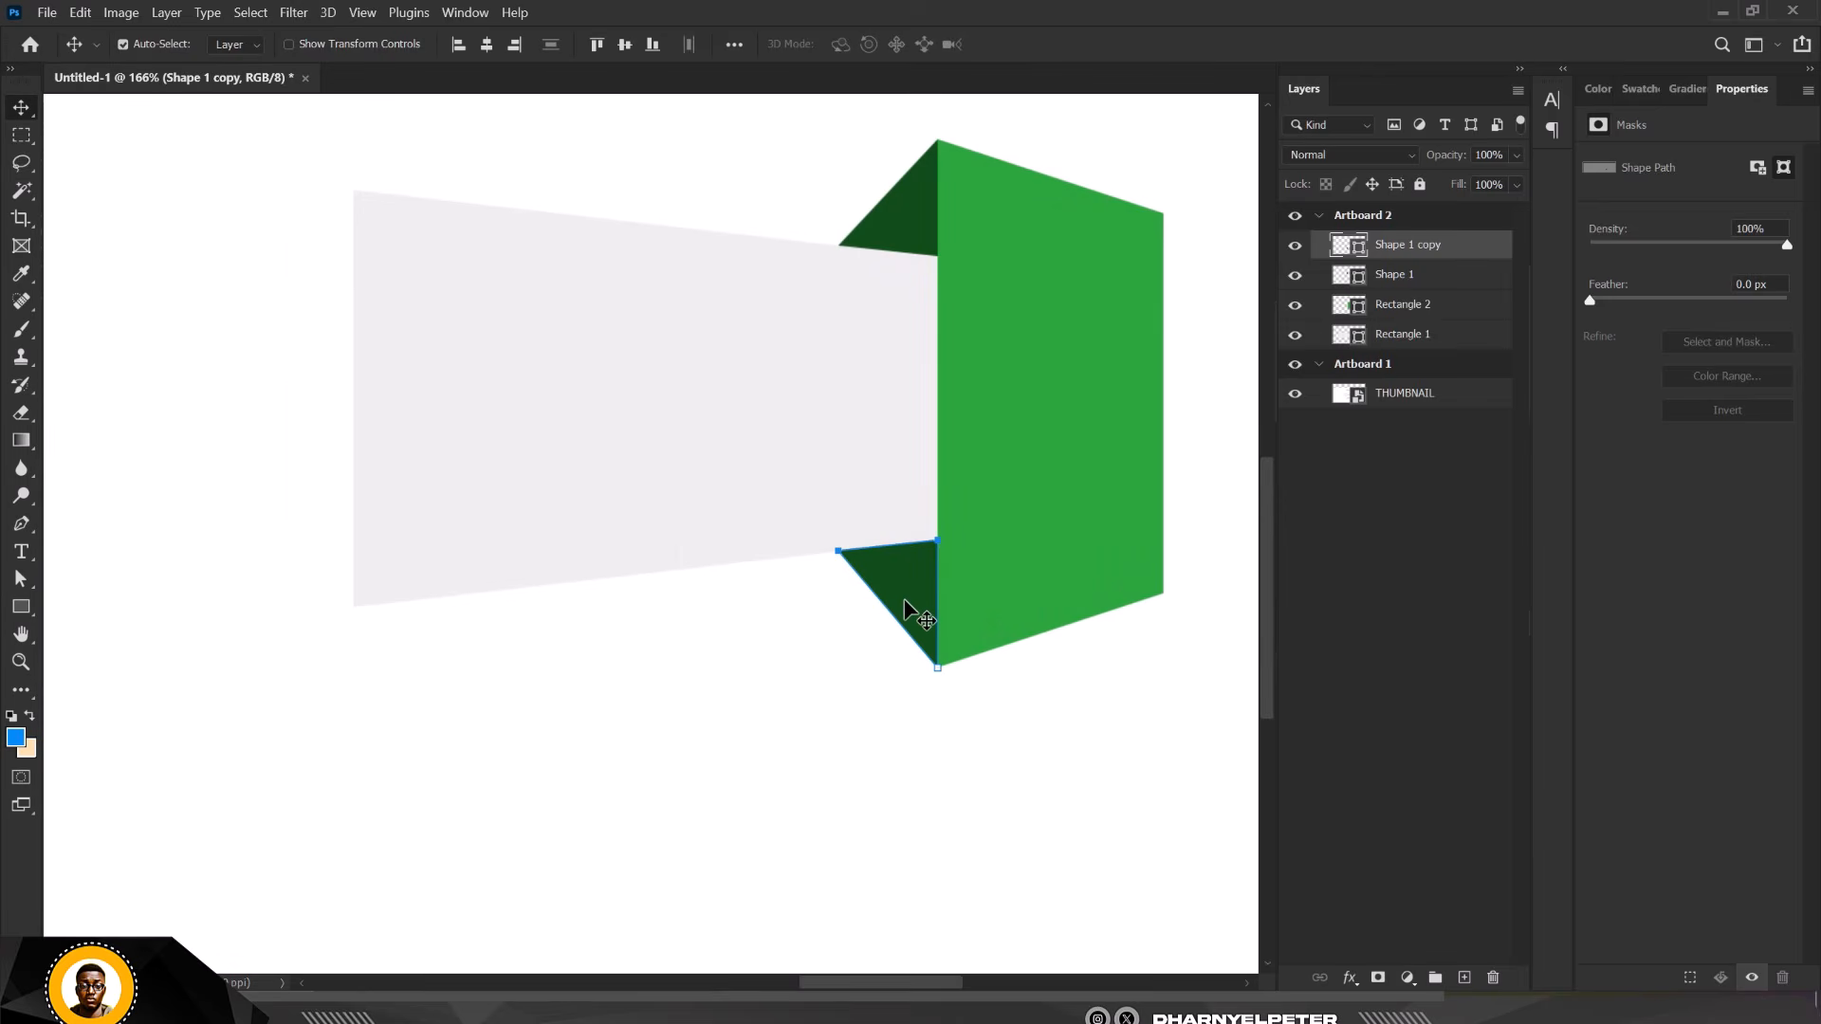
scroll(903, 596, "up", 3)
scroll(904, 598, "down", 2)
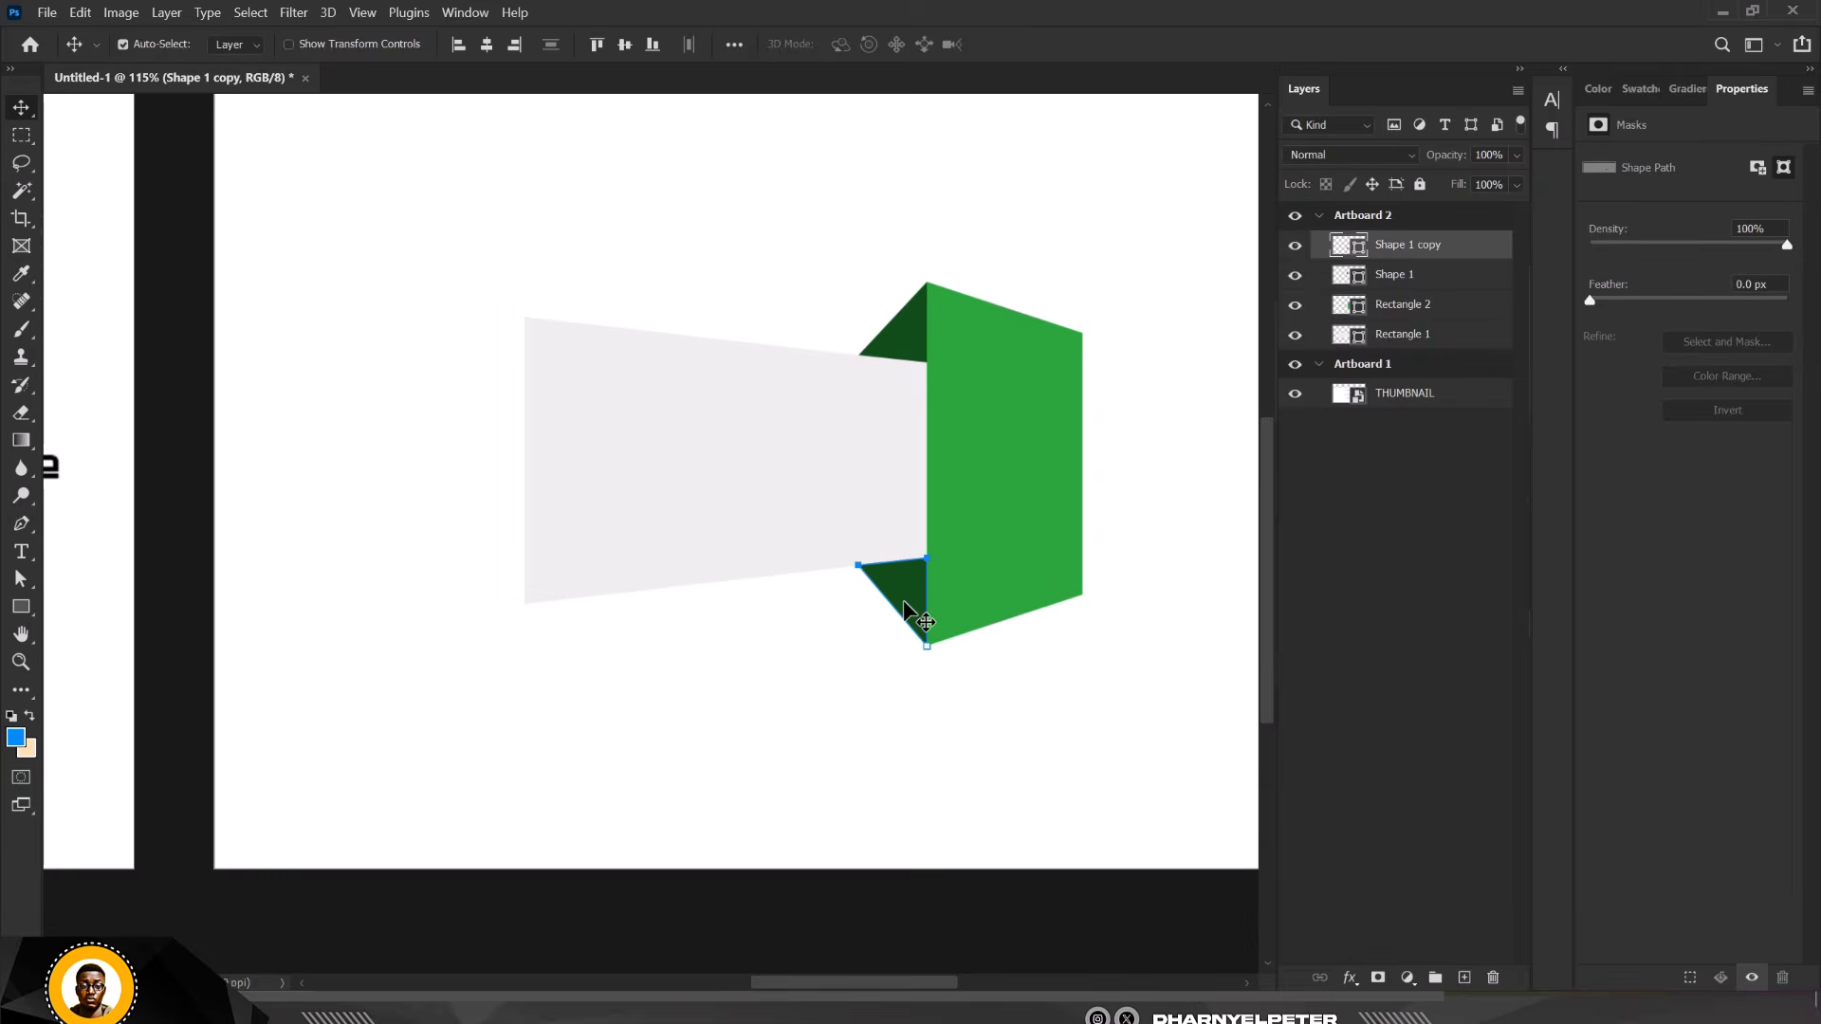
scroll(903, 600, "down", 5)
scroll(351, 488, "up", 3)
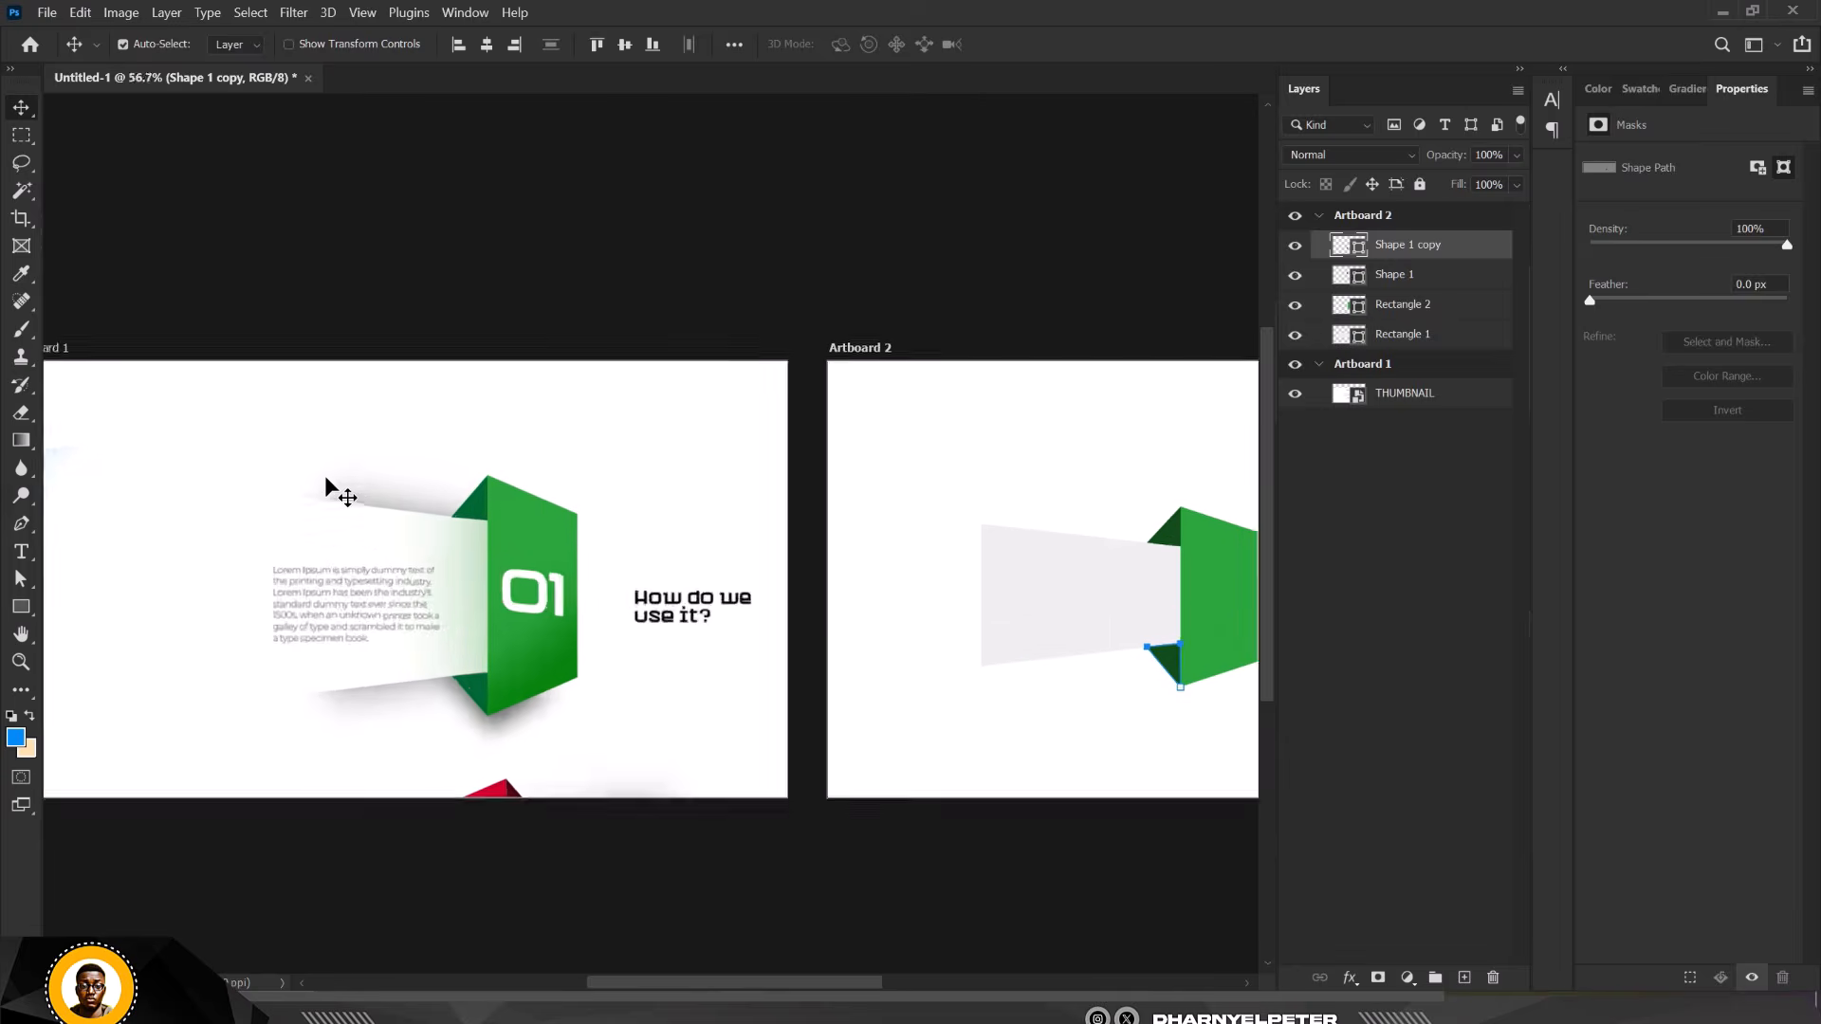
scroll(398, 493, "down", 4)
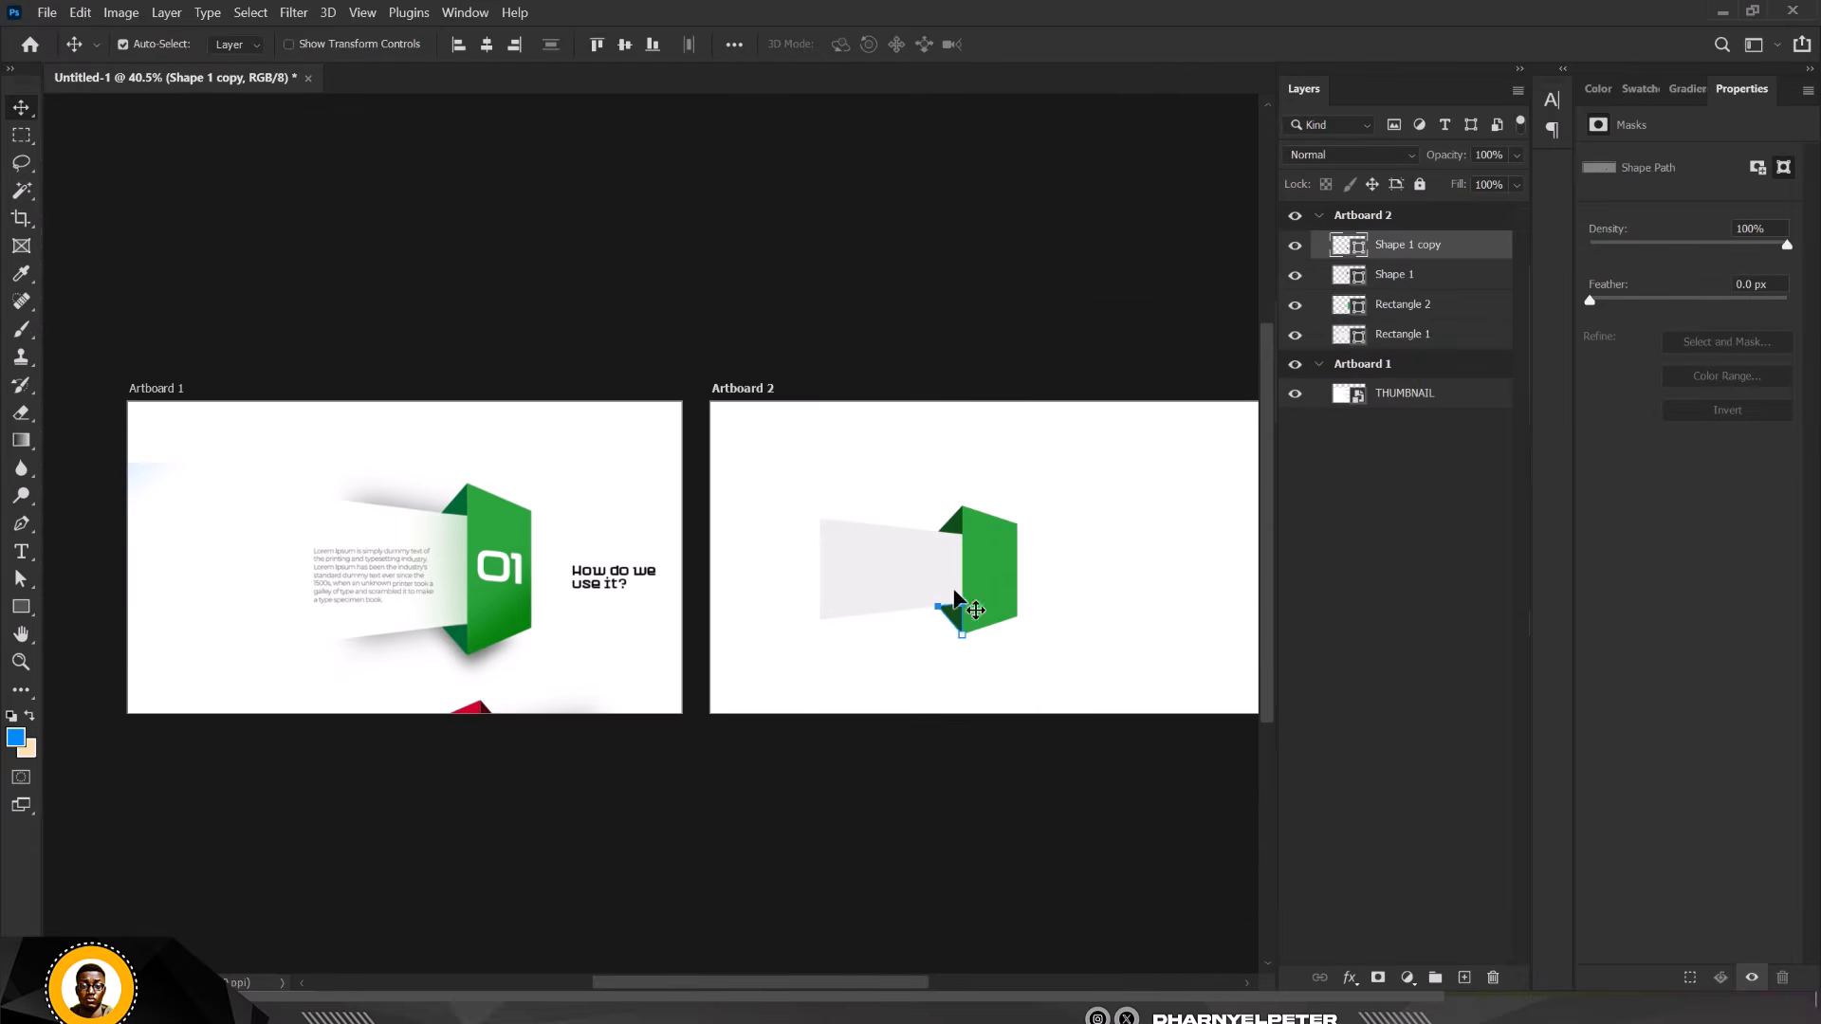
Select the light grey panel and try to free-transform it
scroll(922, 574, "up", 2)
left_click(922, 567)
scroll(880, 575, "up", 1)
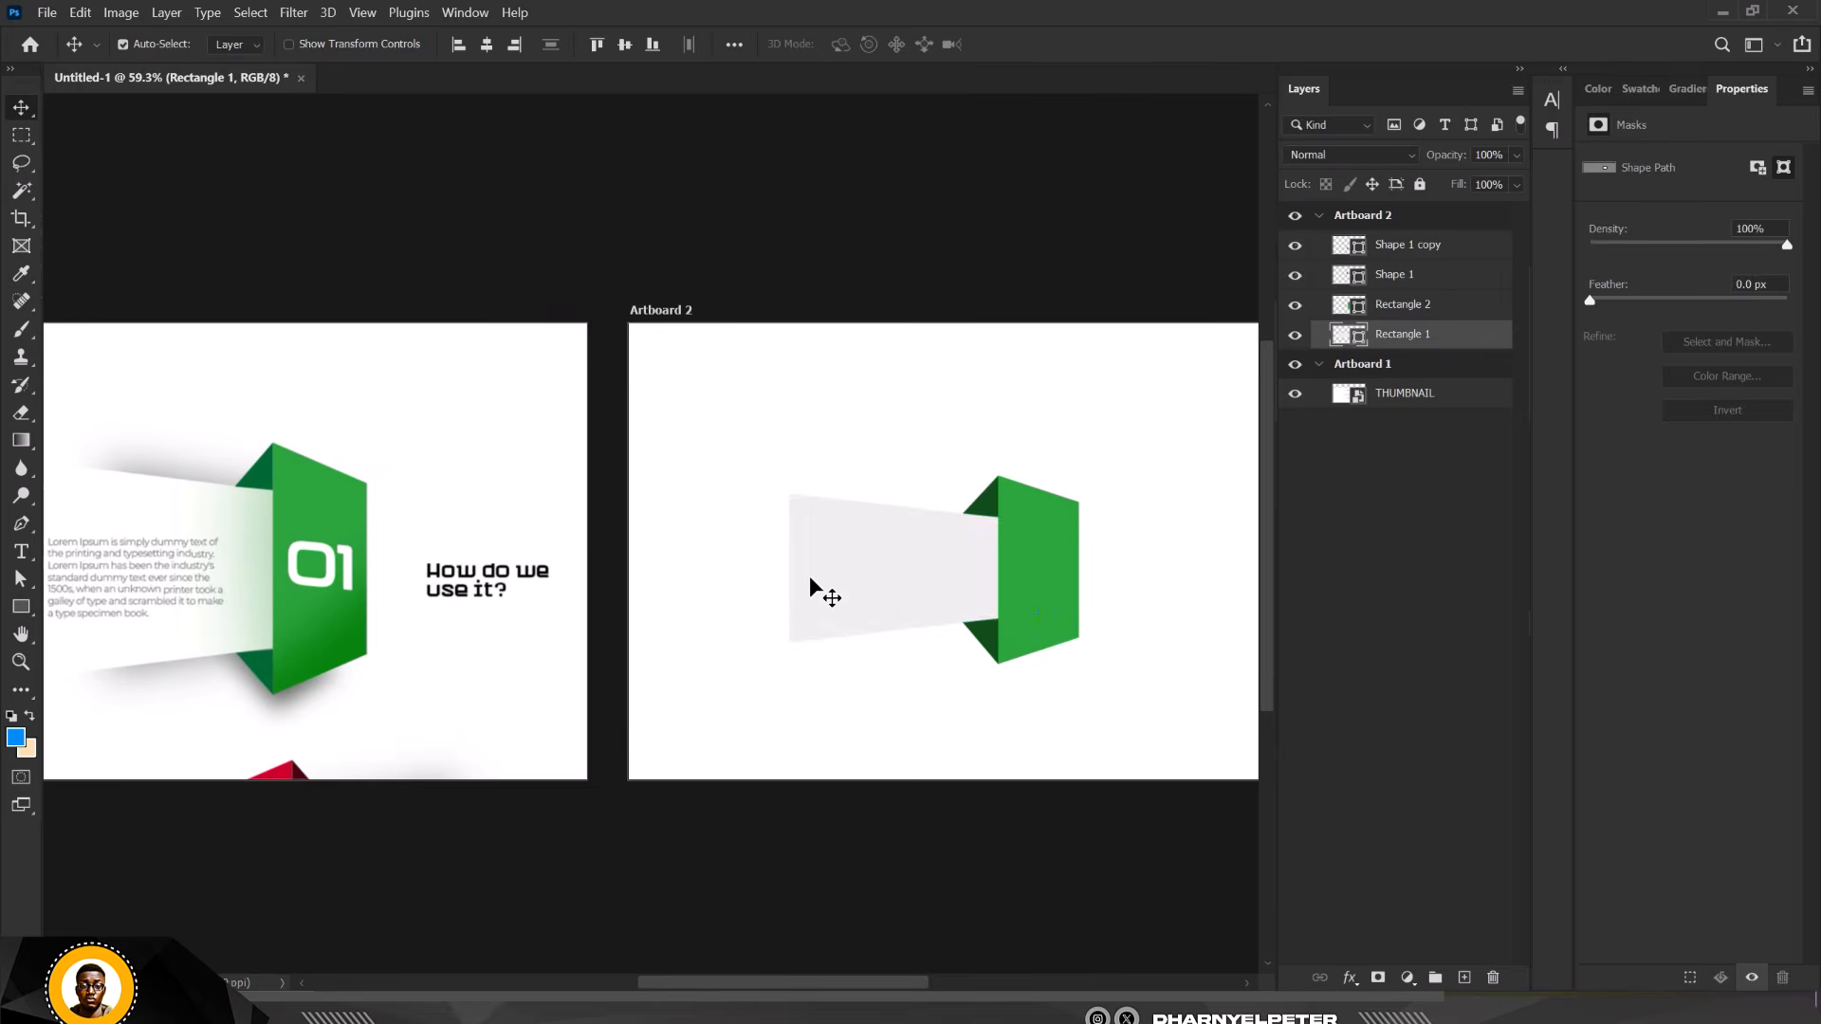
key("ctrl+t")
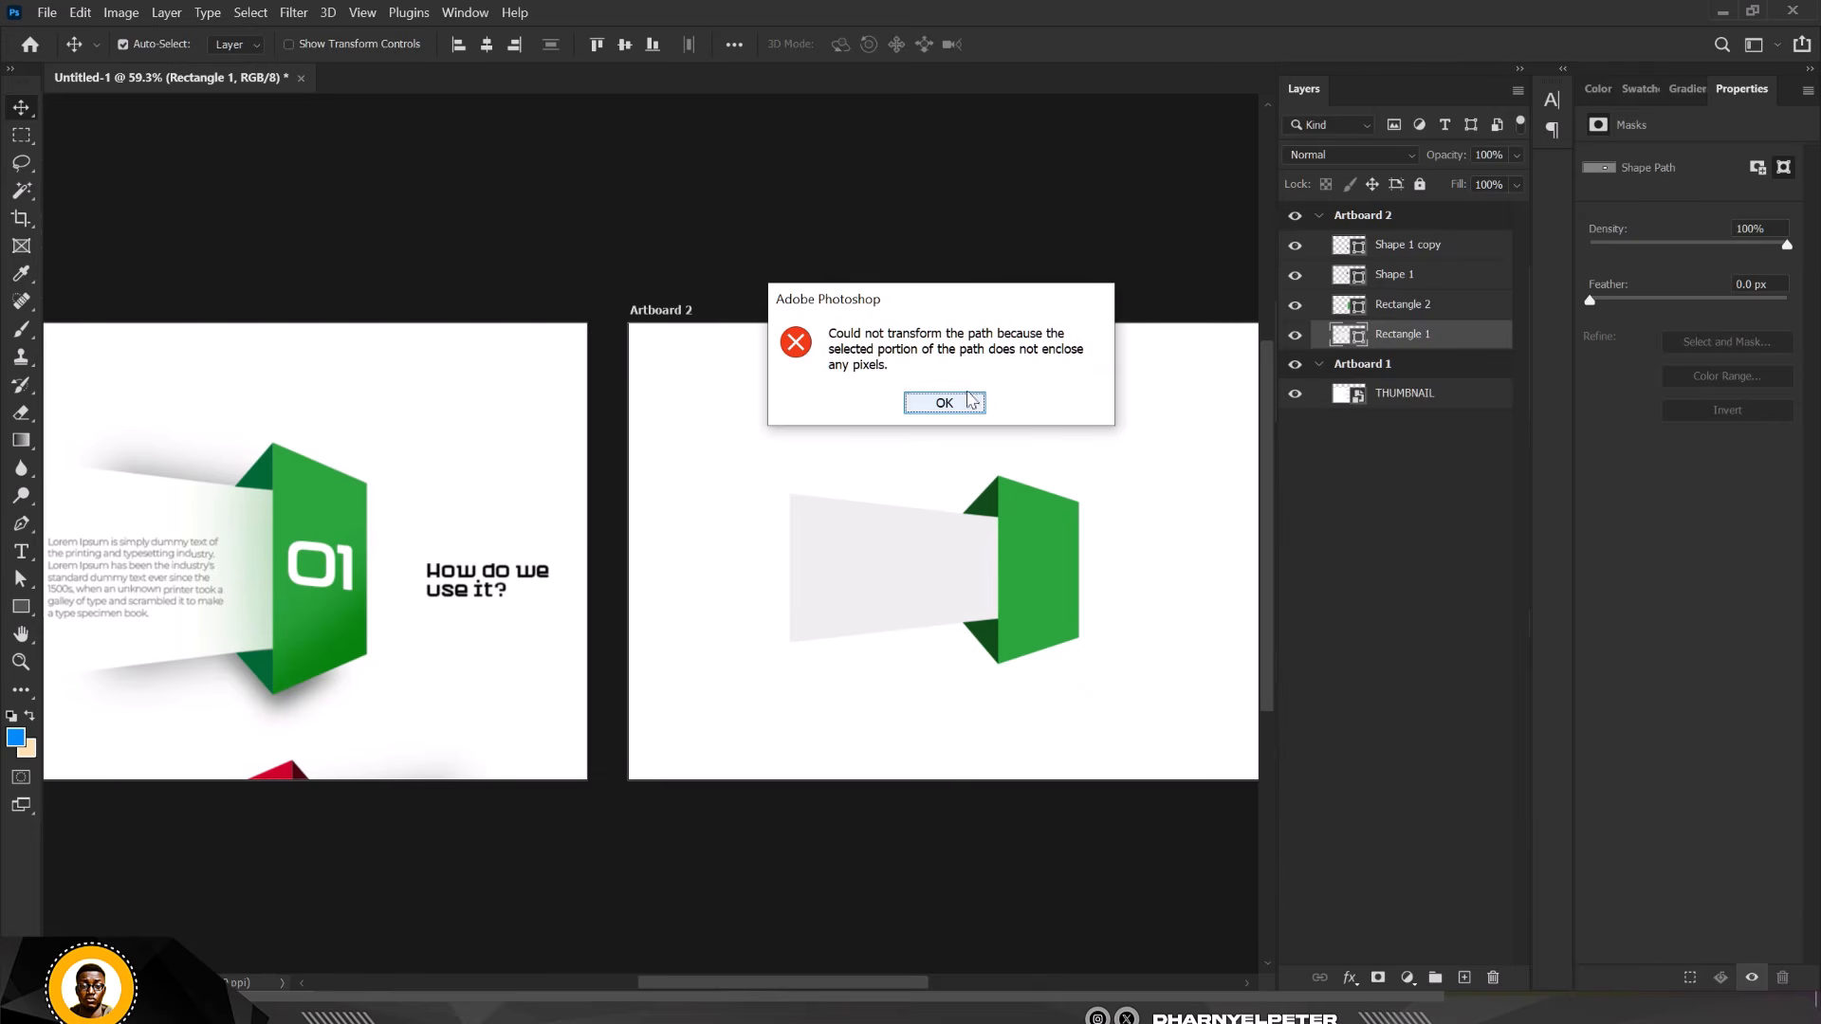
left_click(977, 400)
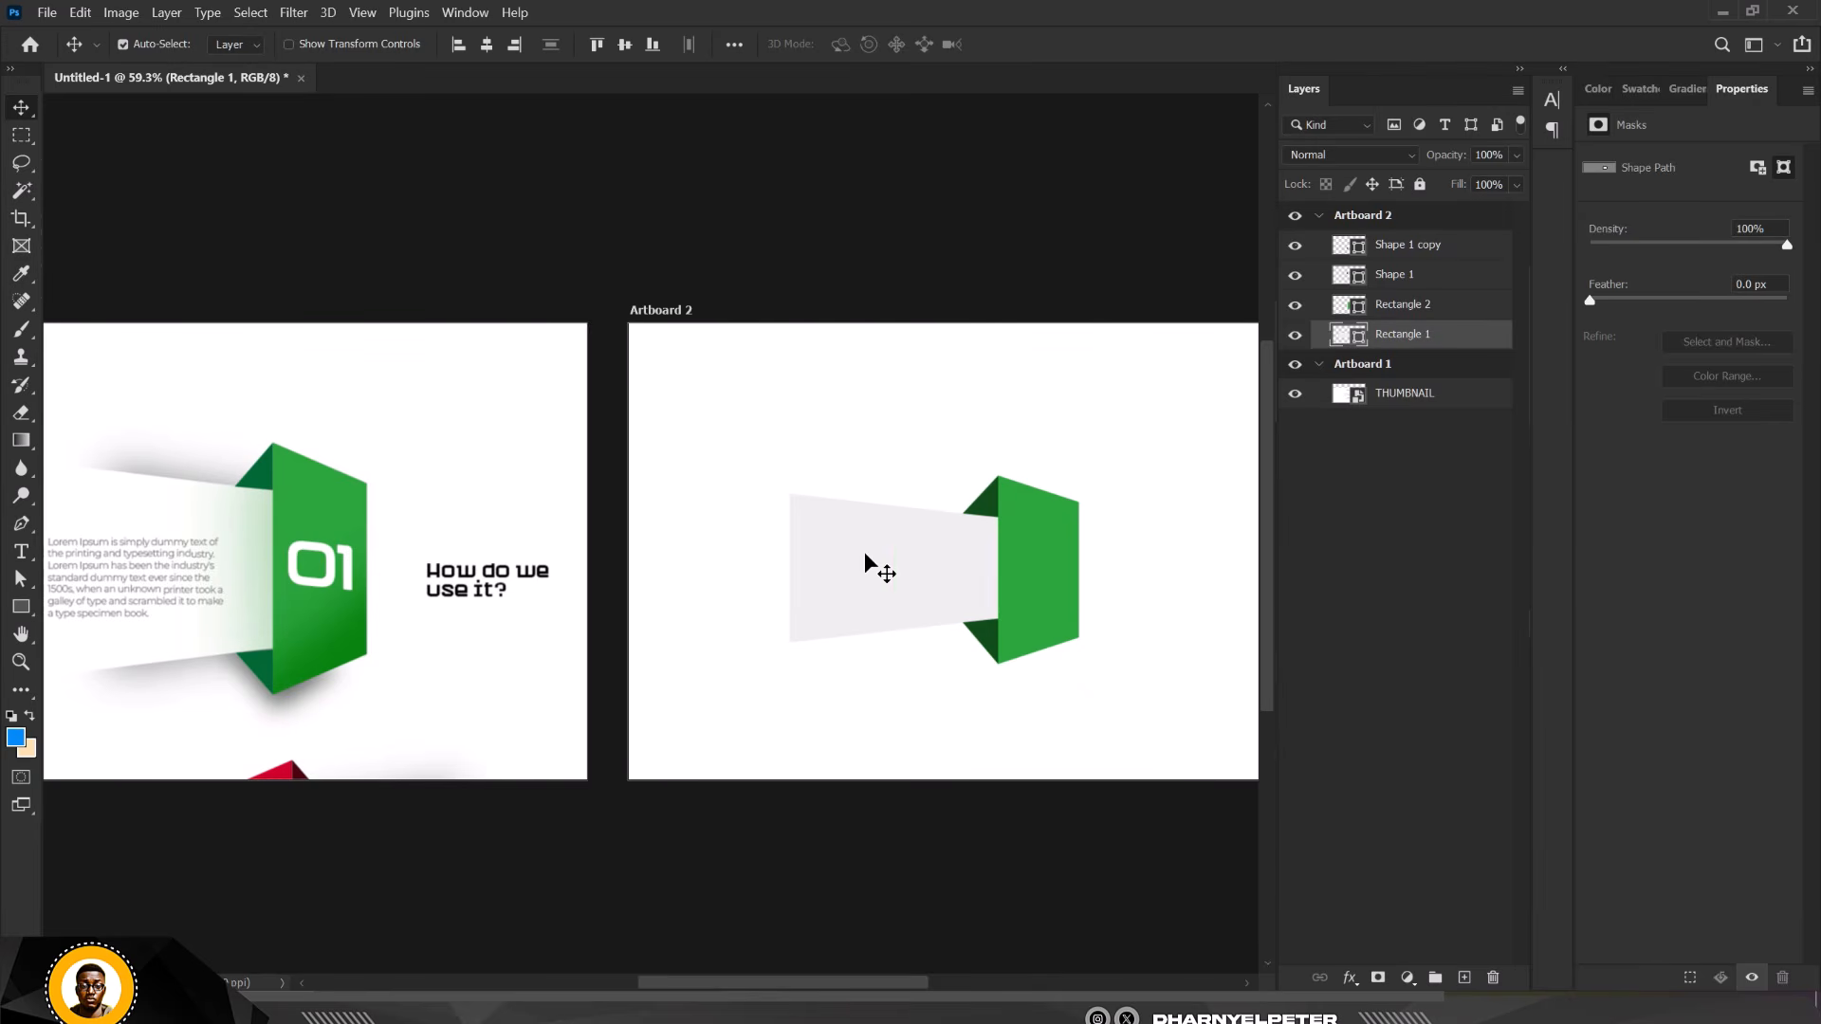
Toggle the grey panel's visibility off and on, then narrow the panel by moving its left edge inward
left_click(1295, 334)
left_click(1295, 334)
key("ctrl+t")
scroll(788, 580, "up", 3)
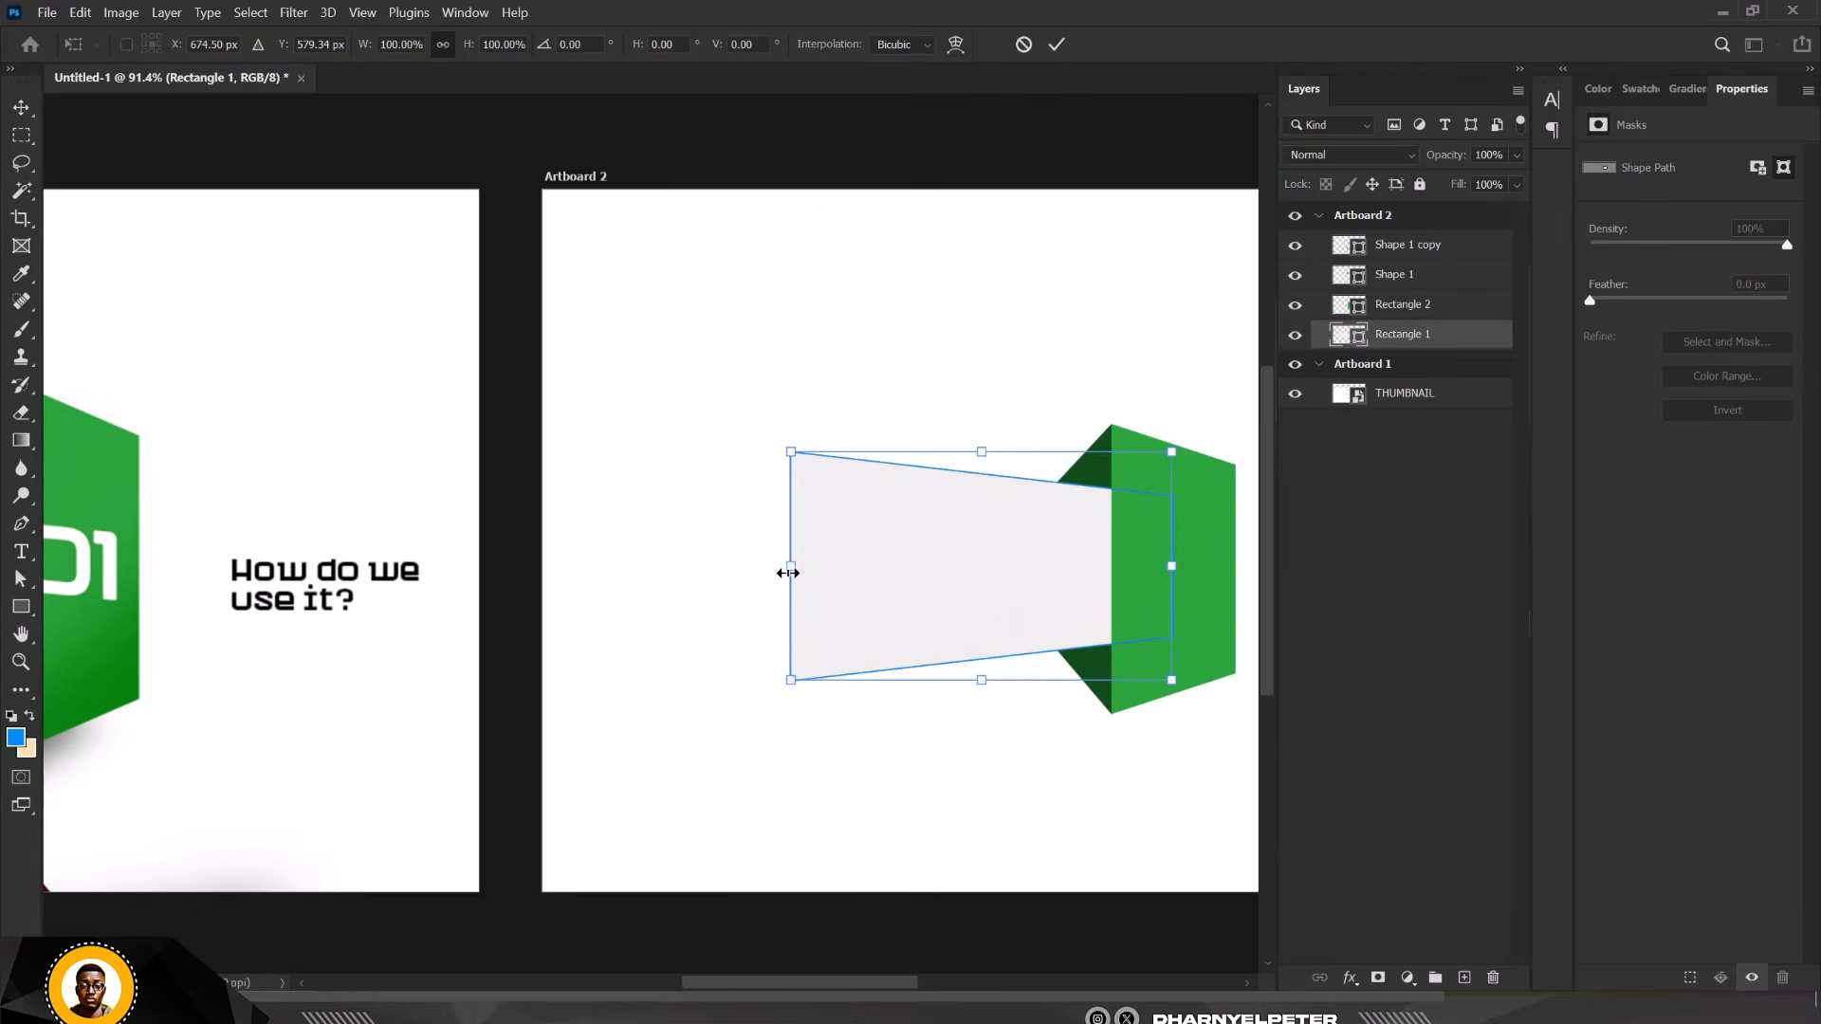
left_click_drag(787, 582, 821, 585)
key("Return")
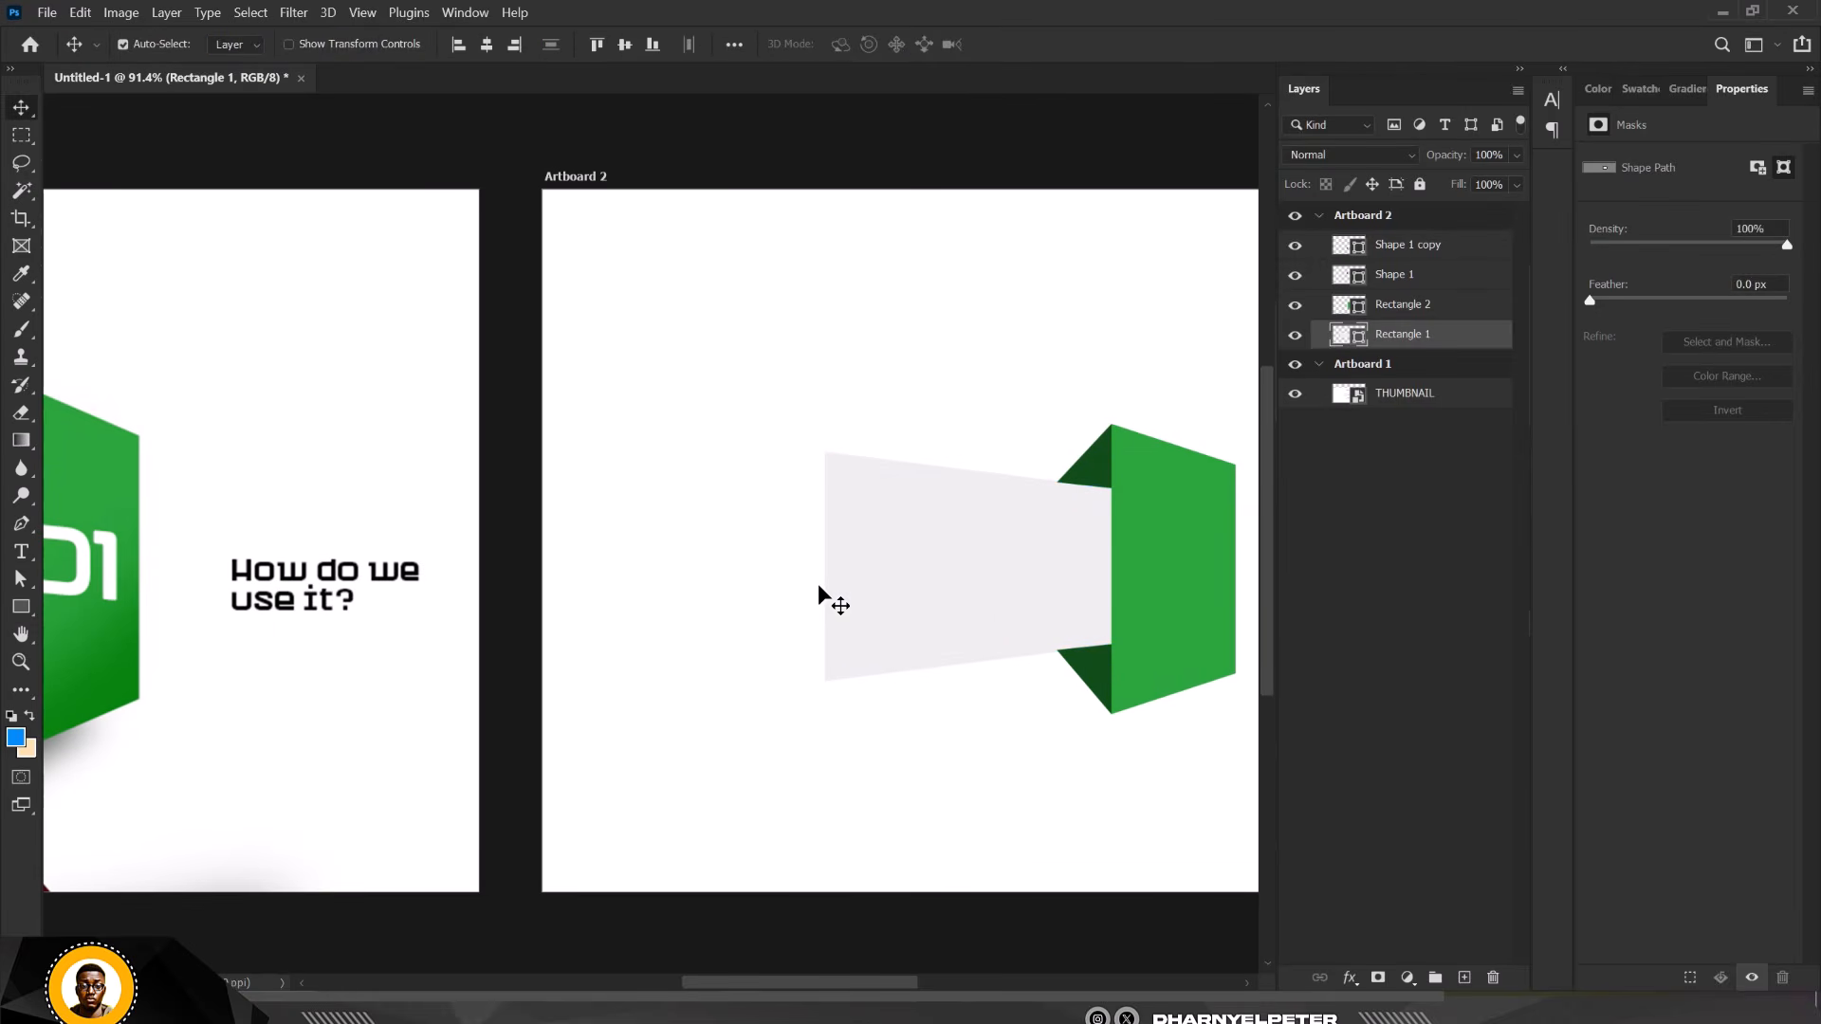
Widen the grey panel by stretching its left edge outward, away from the green panel
scroll(892, 552, "down", 3)
scroll(903, 559, "down", 1)
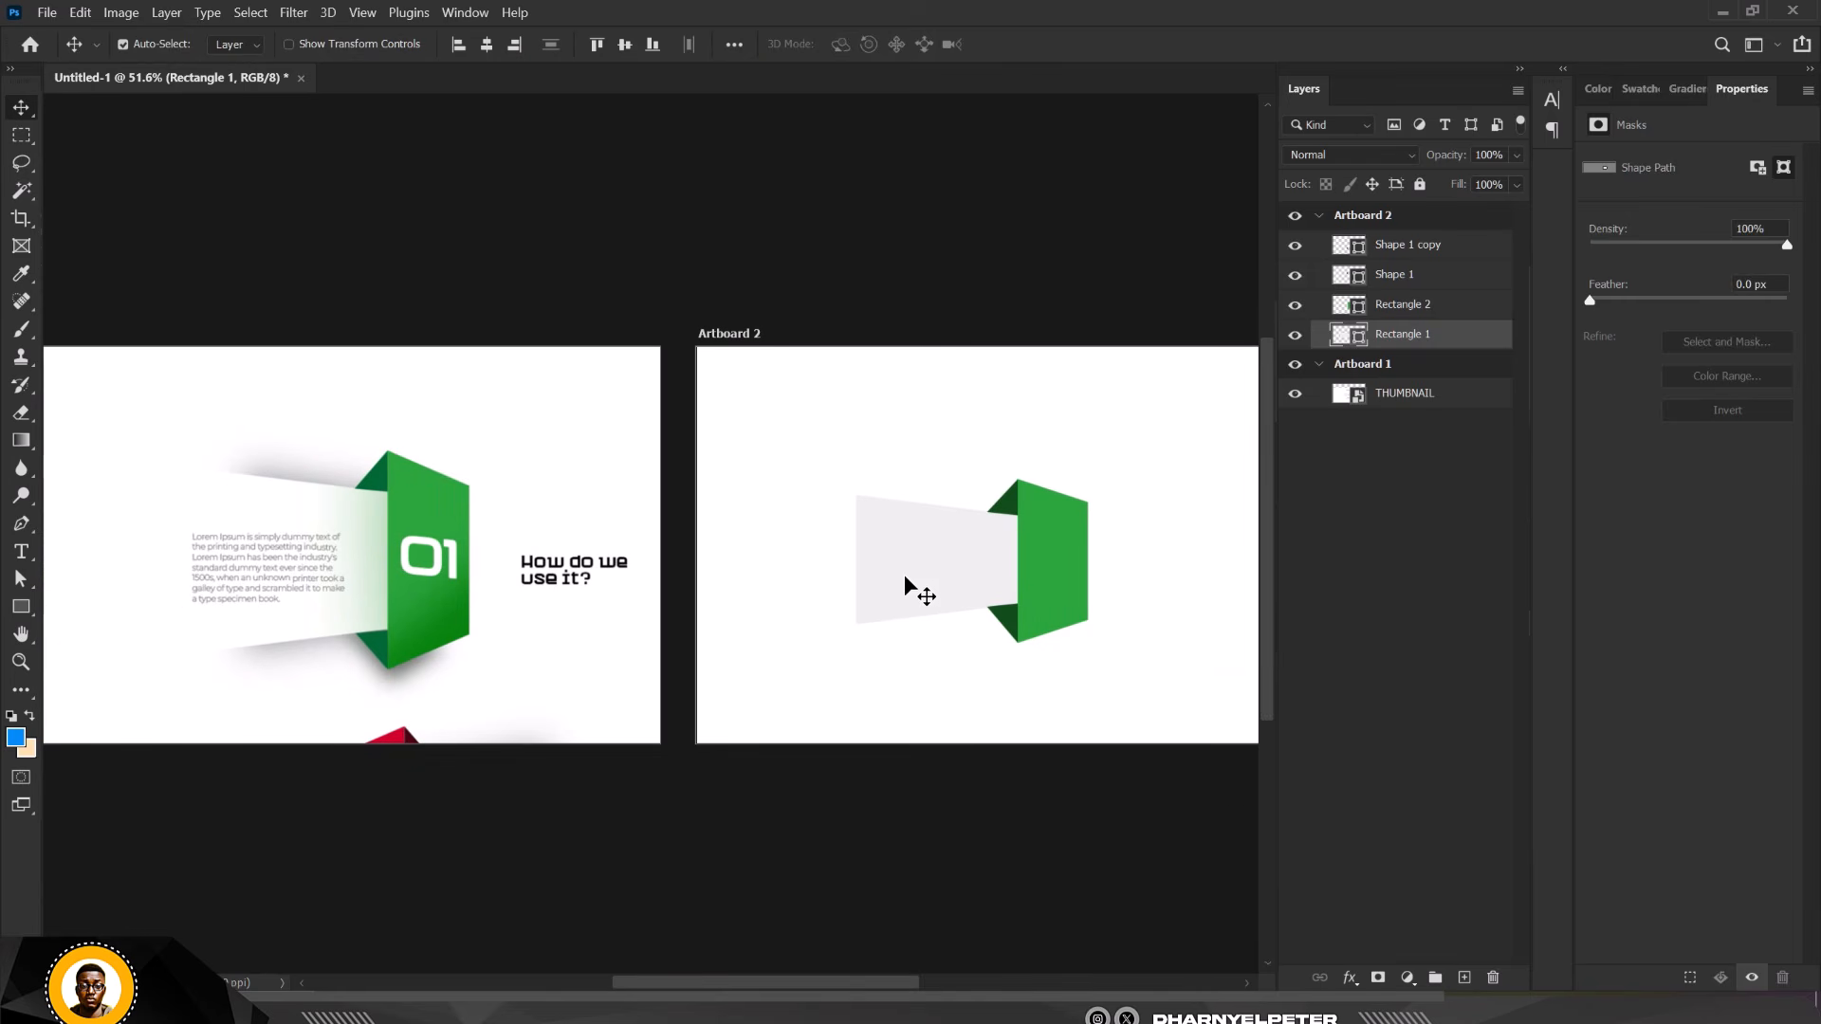
key("ctrl+t")
left_click_drag(857, 560, 806, 564)
key("Return")
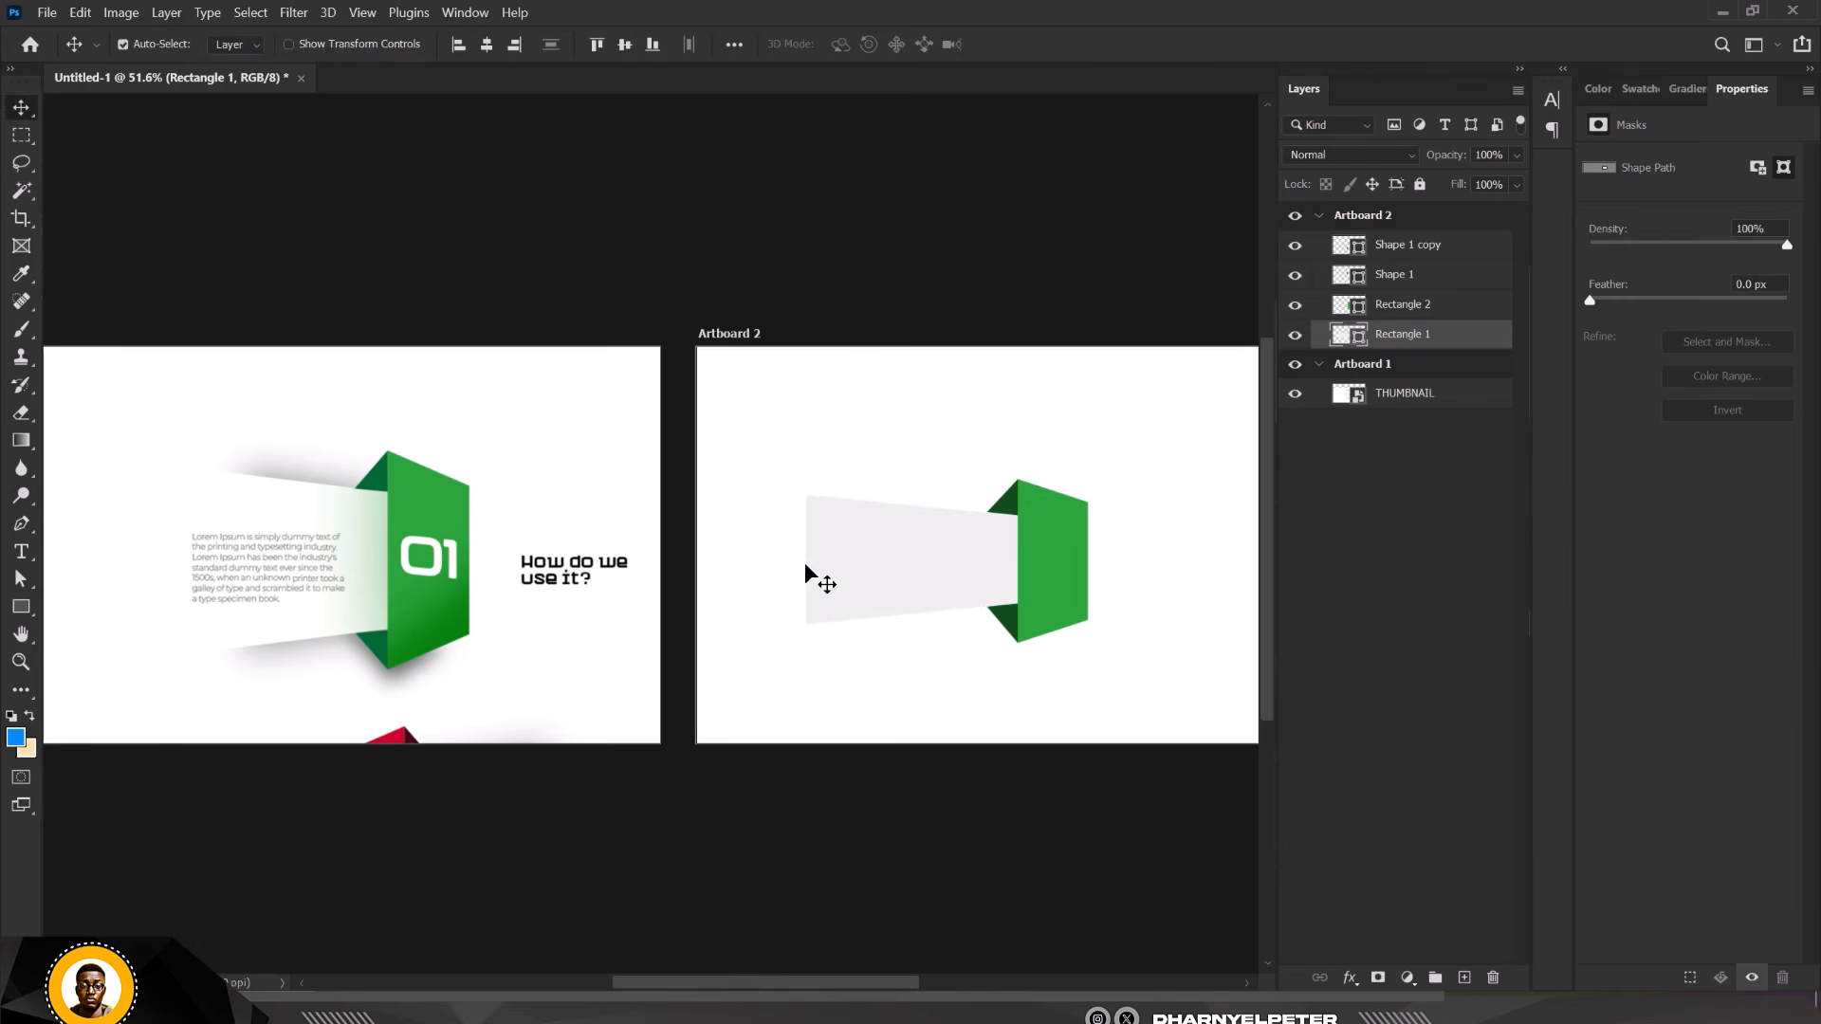
scroll(856, 560, "up", 2)
scroll(873, 540, "down", 1)
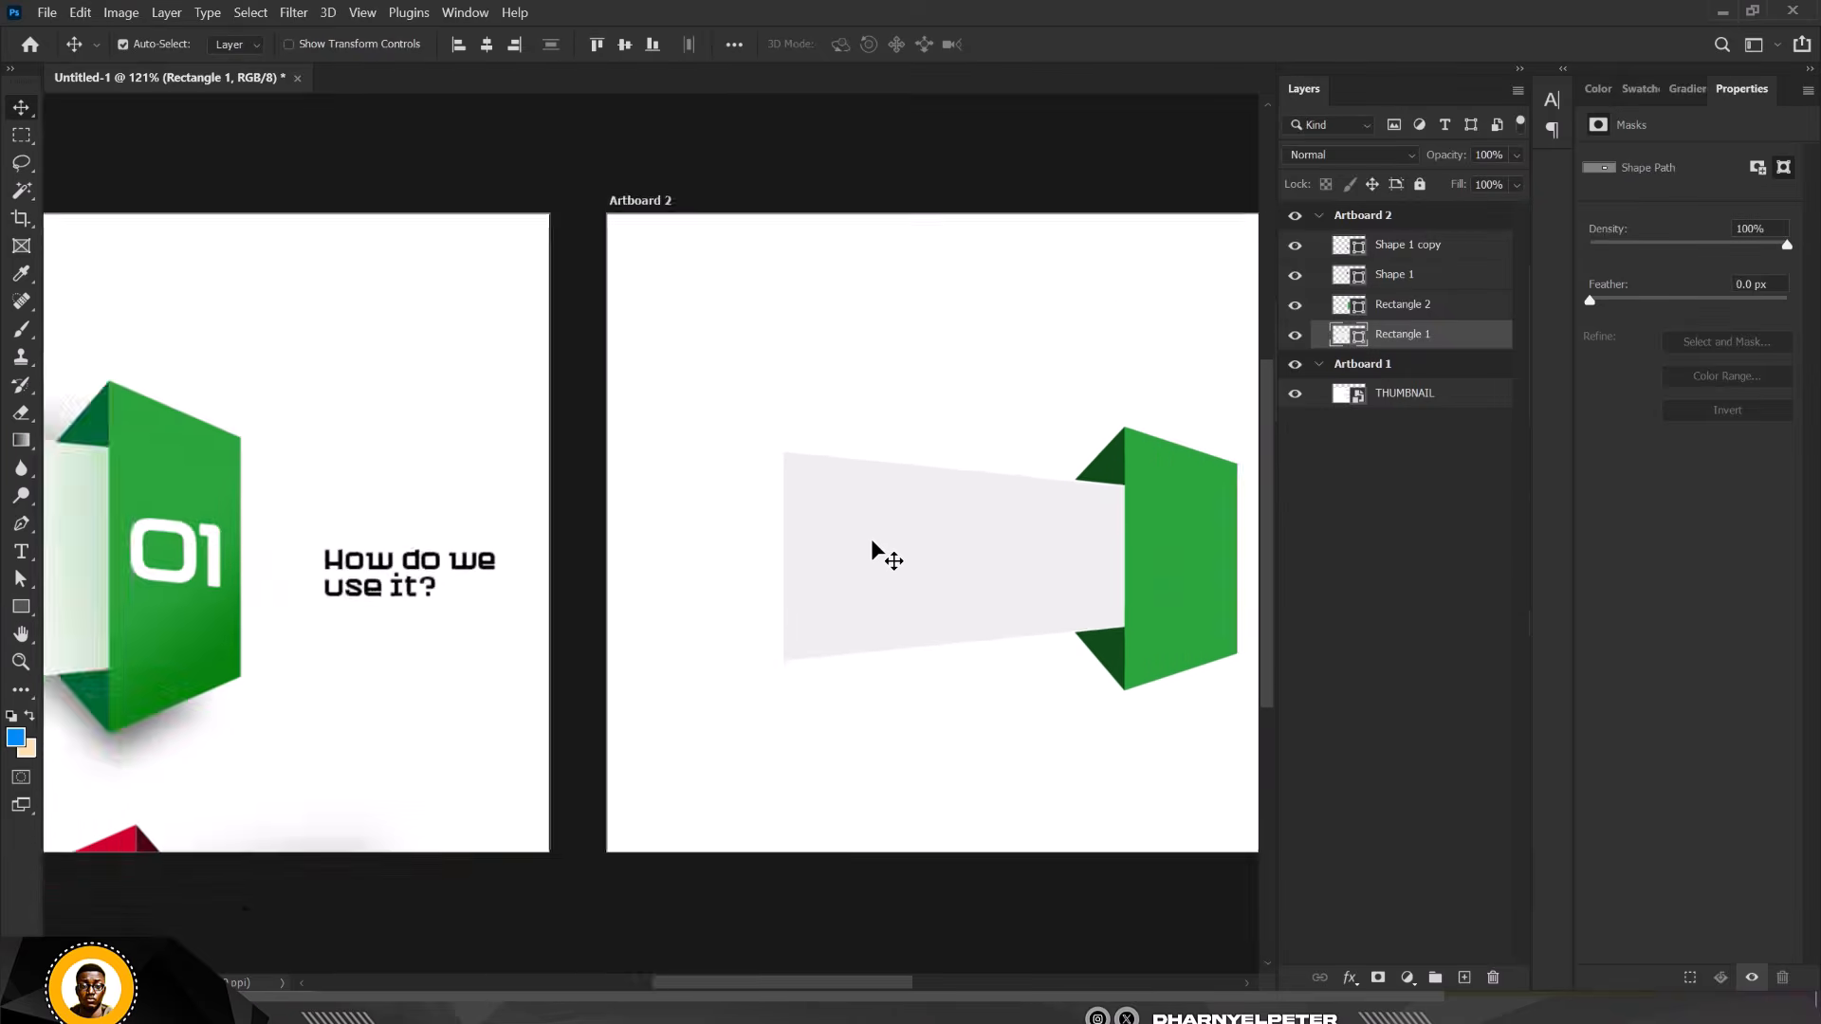
scroll(887, 536, "up", 1)
left_click_drag(896, 534, 861, 560)
key("ctrl+z")
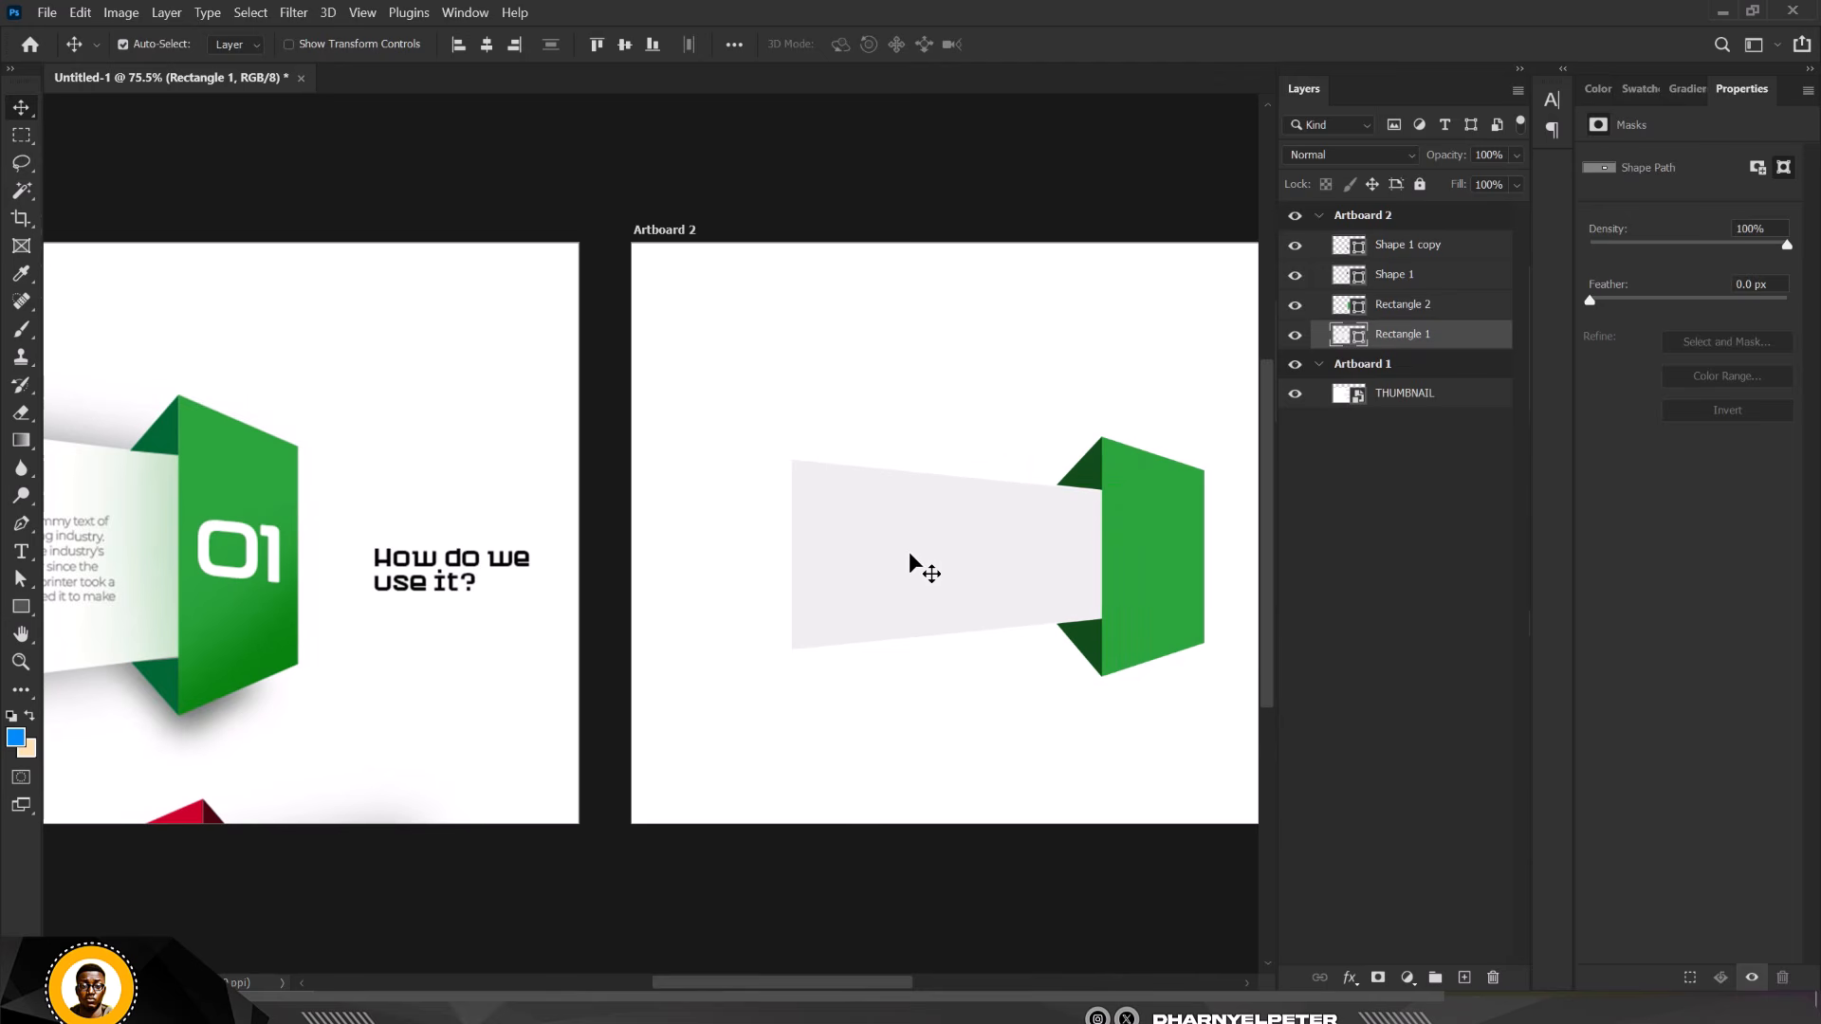
Duplicate the grey panel beneath the original and recolour the copy dark grey 575656
key("ctrl+j")
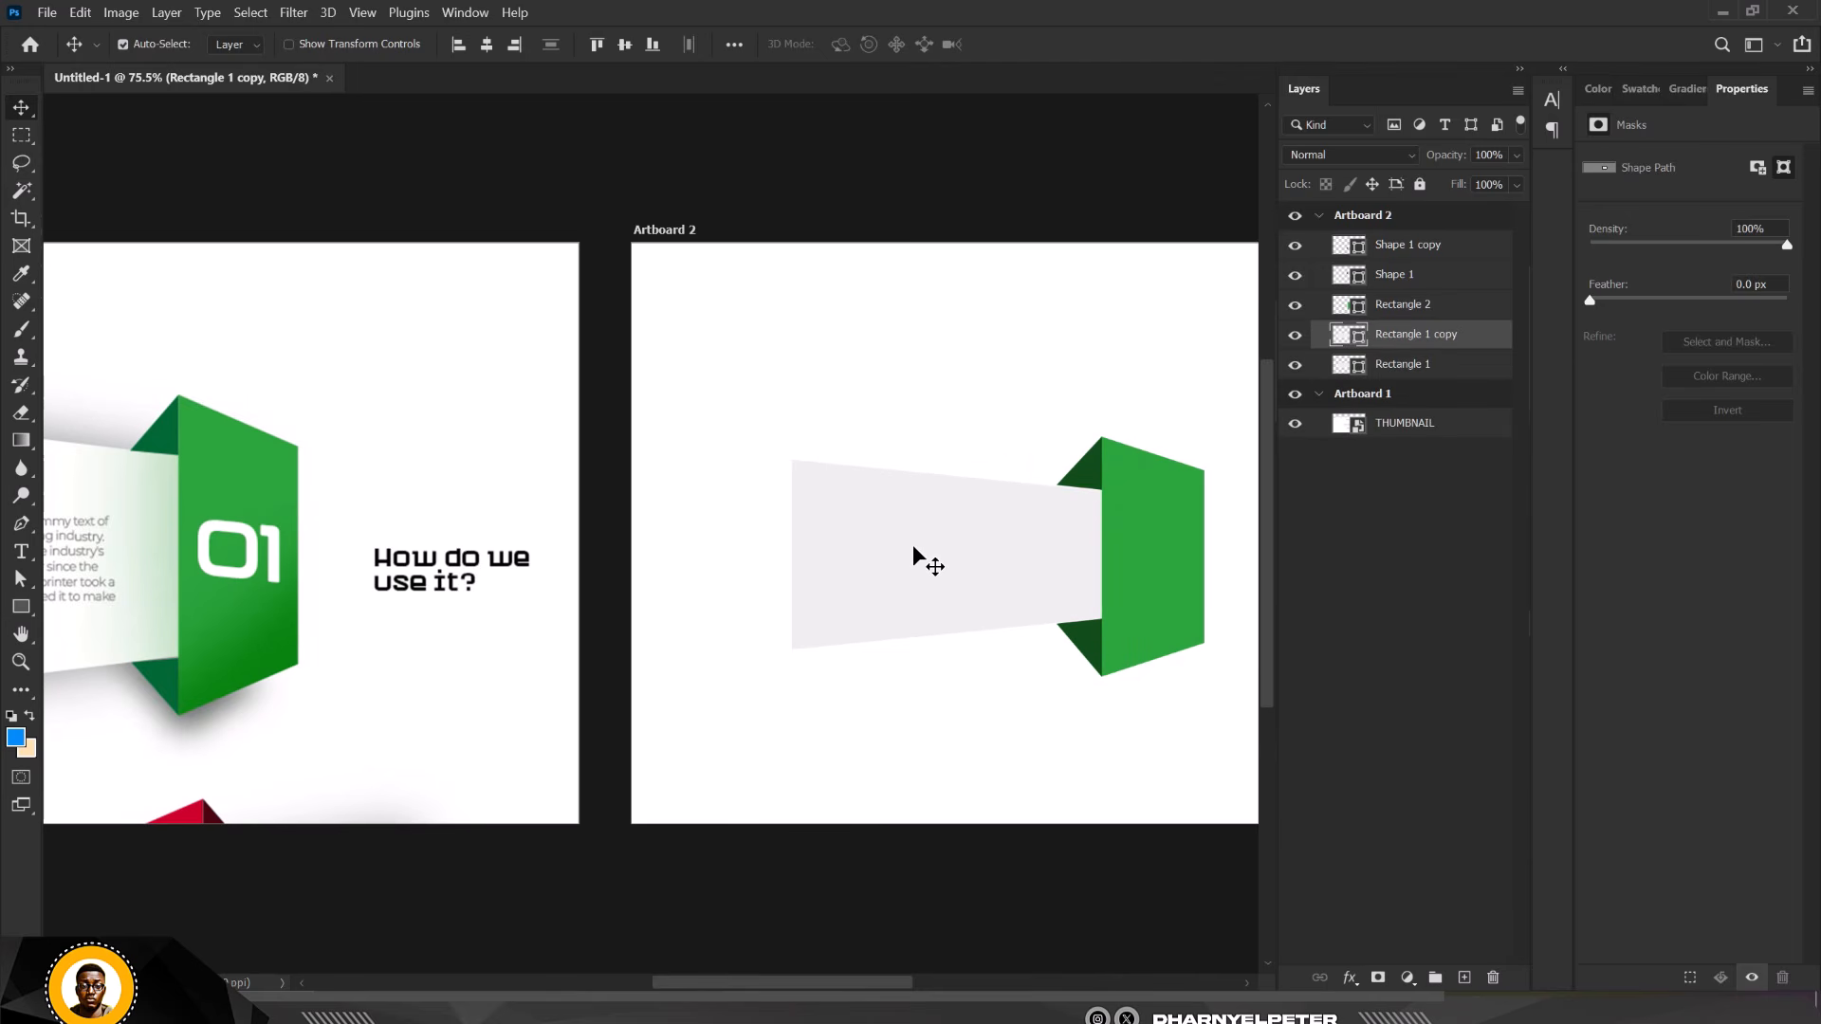
left_click_drag(1488, 337, 1476, 380)
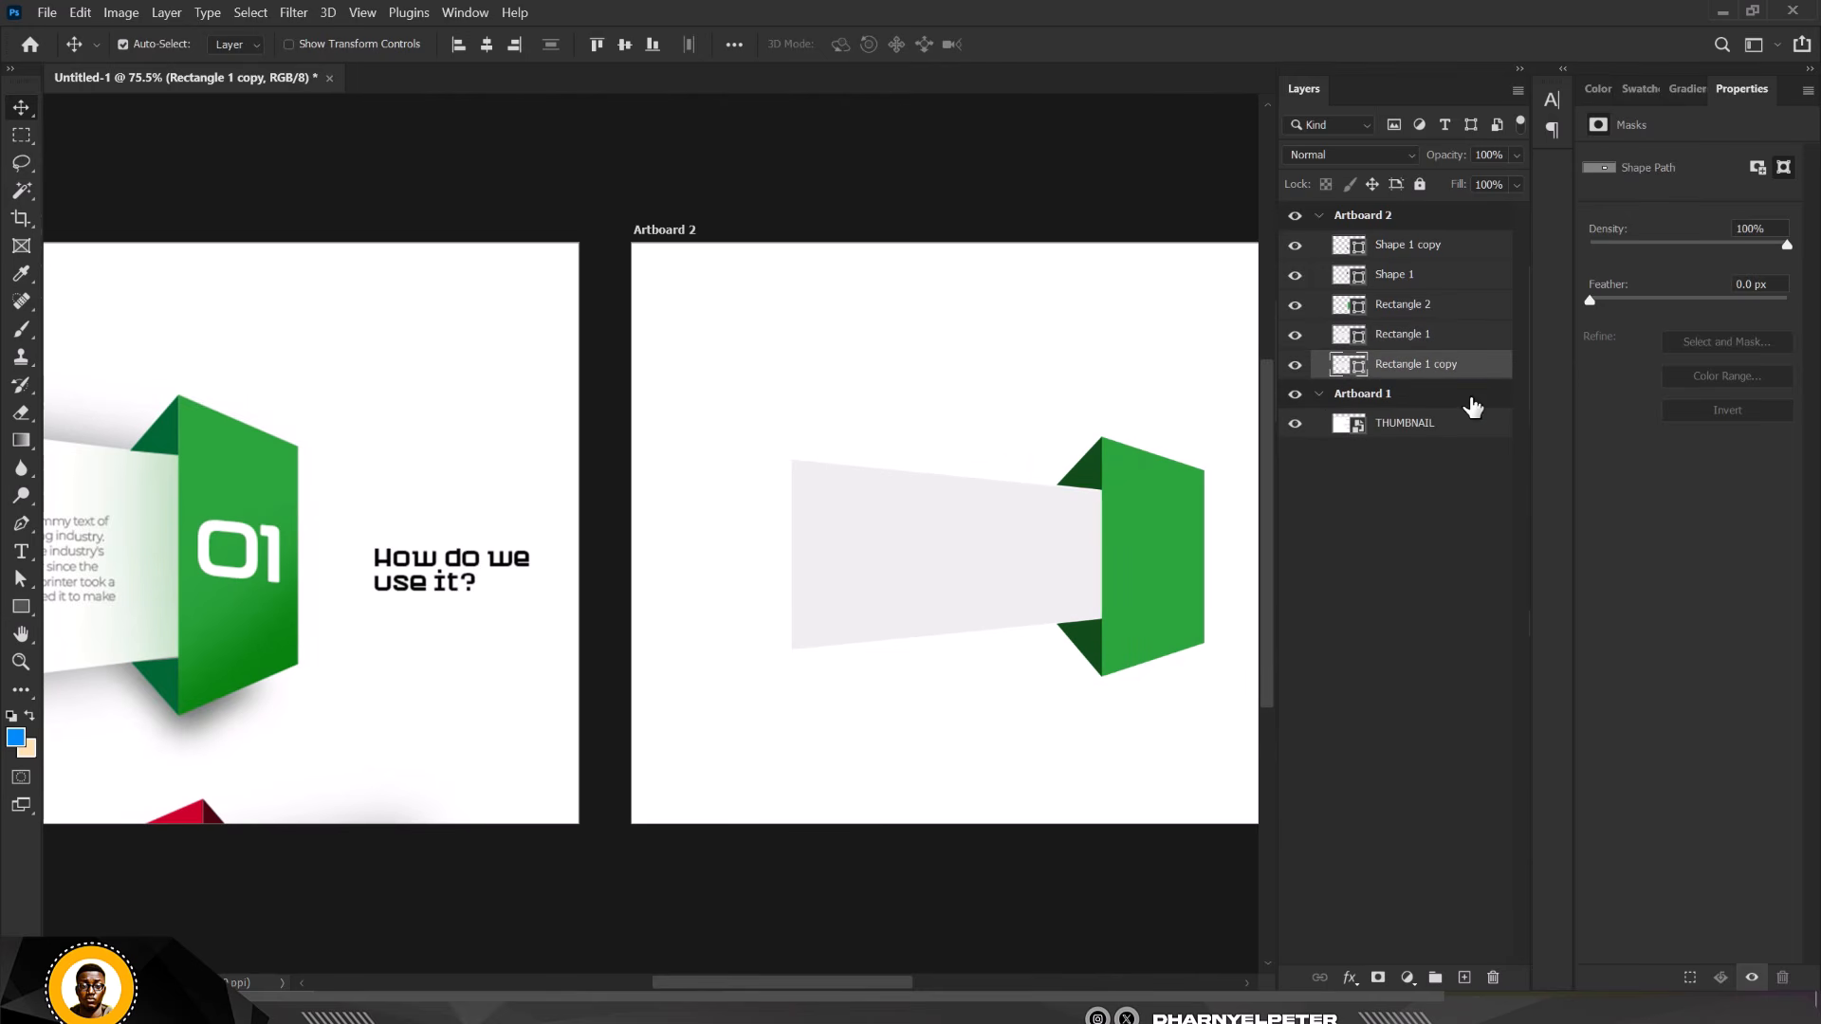
double_click(1358, 373)
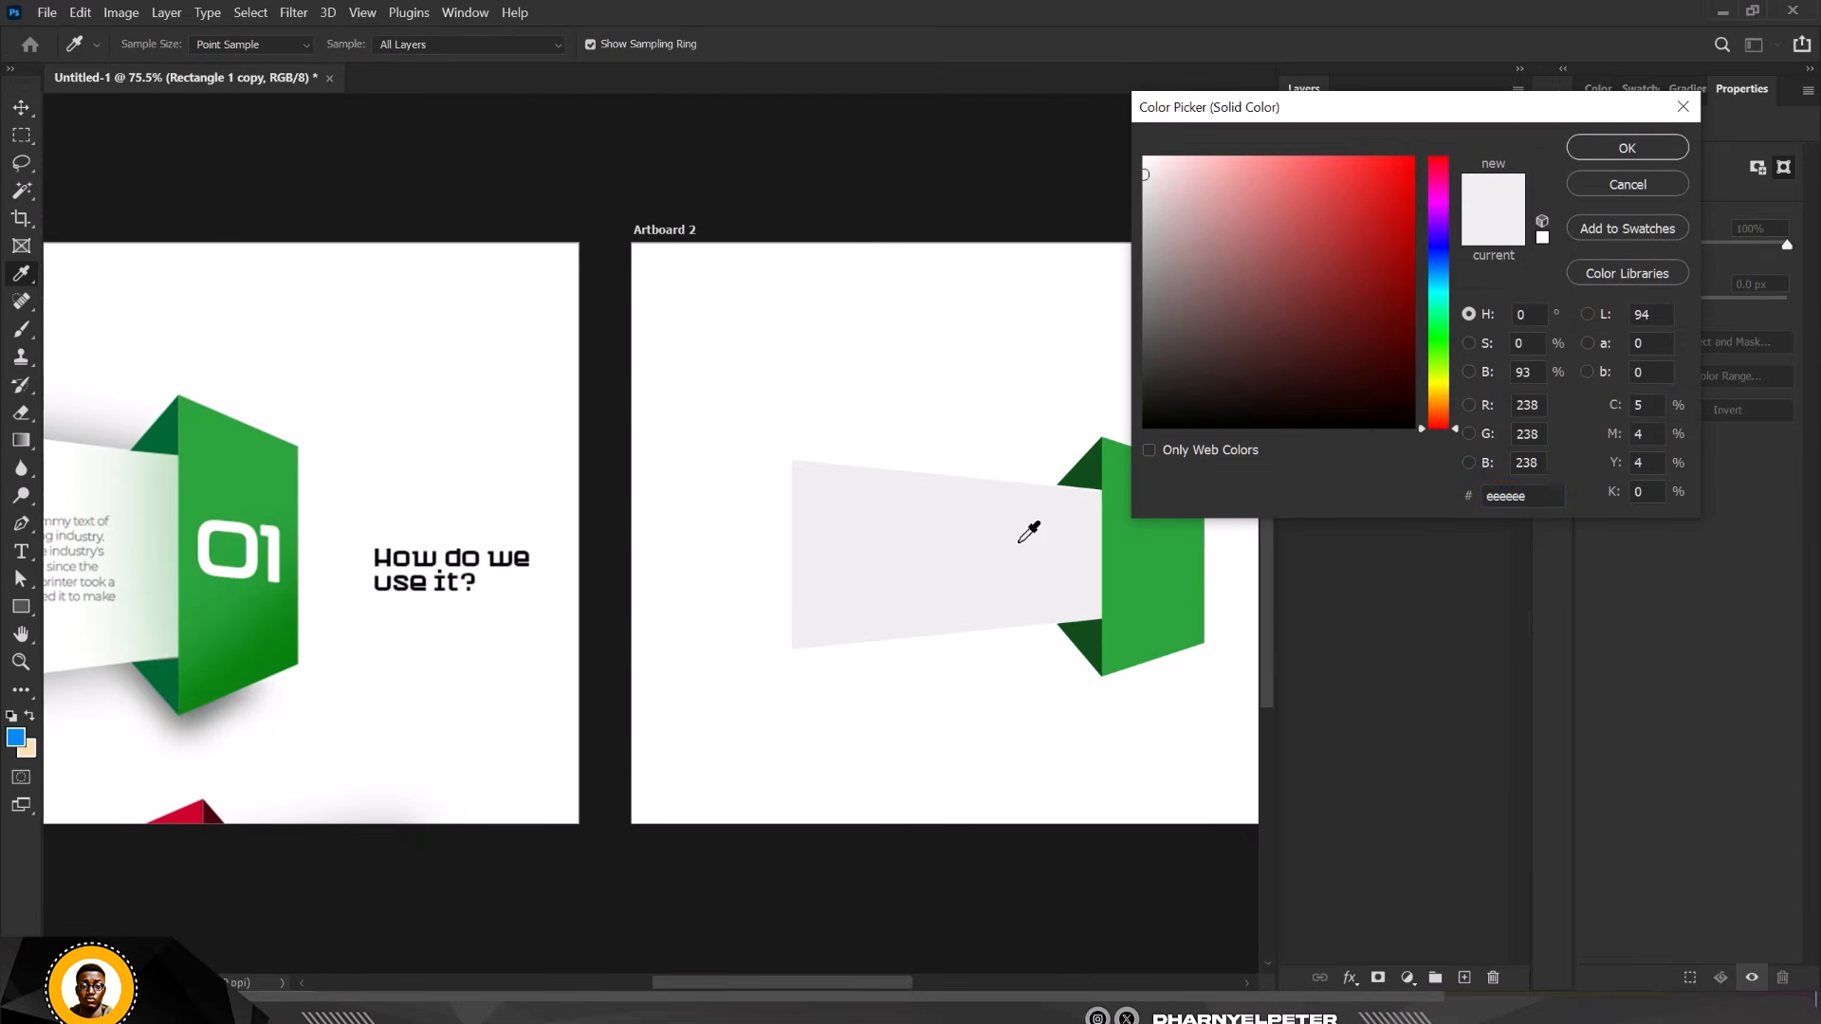
left_click_drag(1161, 249, 1147, 335)
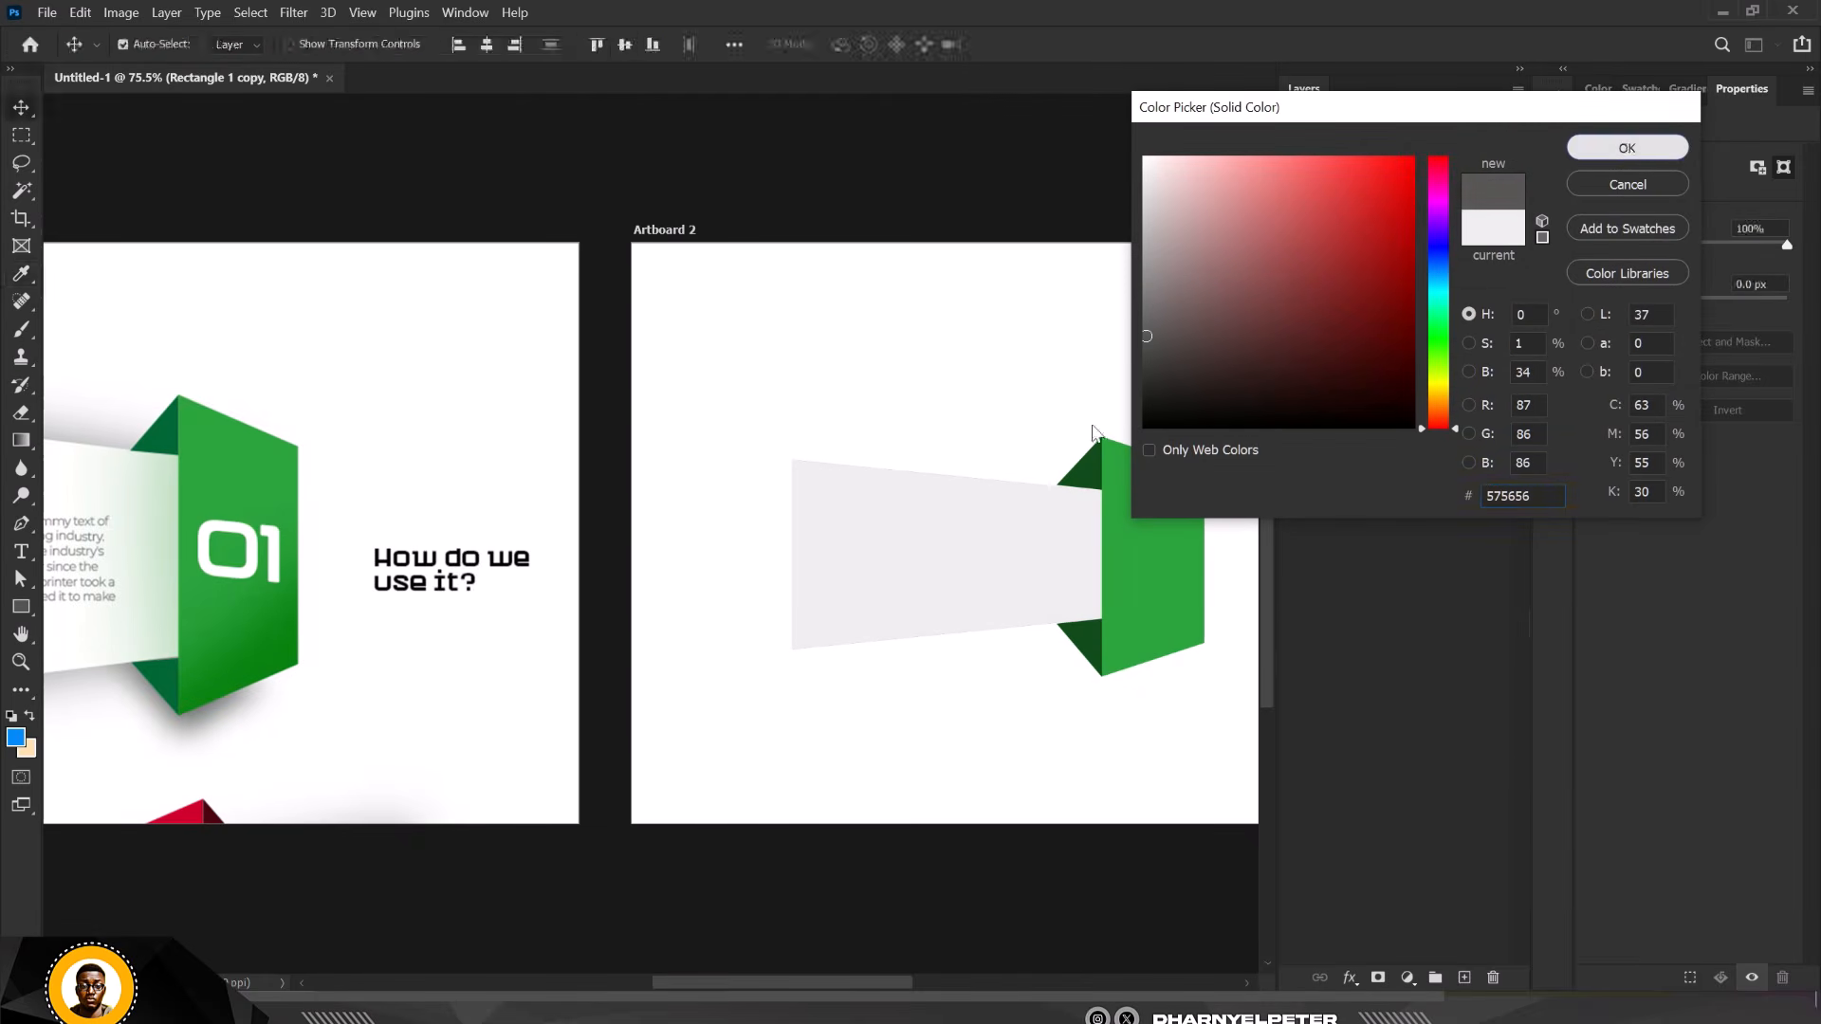
left_click(1626, 150)
key("v")
scroll(898, 555, "up", 1)
scroll(898, 555, "up", 1)
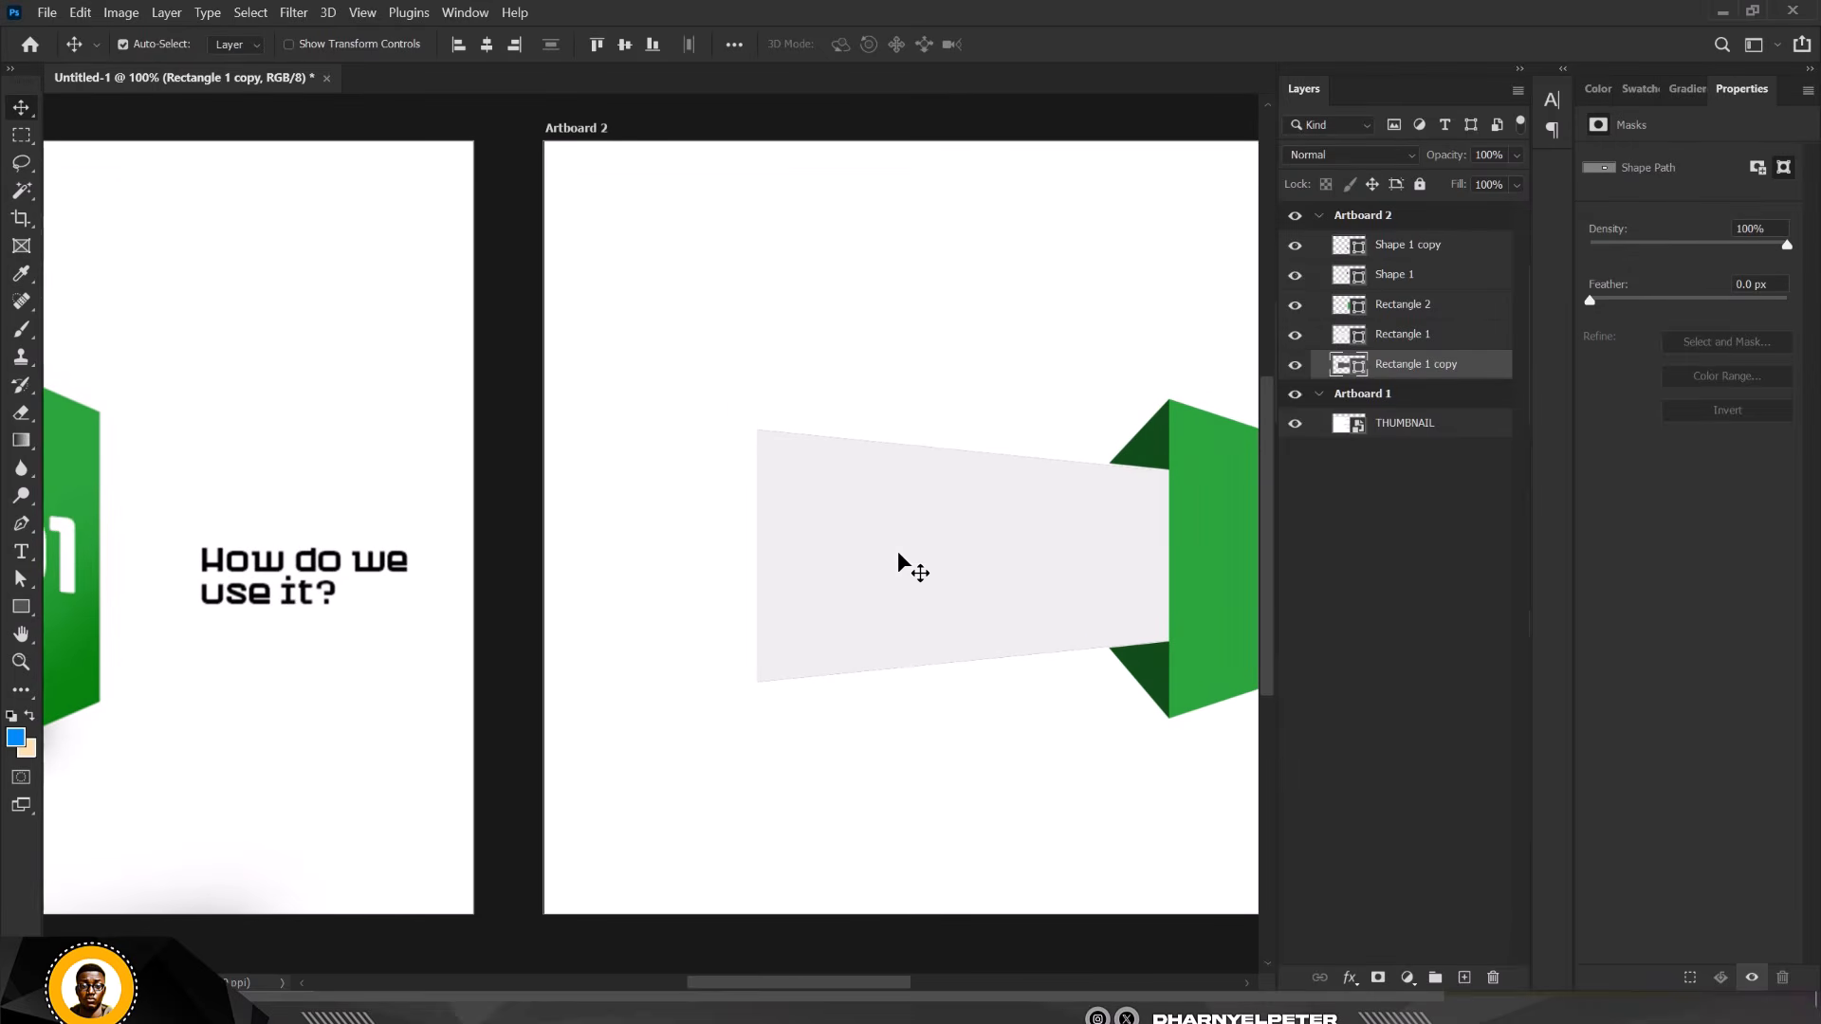
Scale the dark grey copy to 62.5% width from its outer edge and about 81% height from both its upper and lower edges
key("ctrl+t")
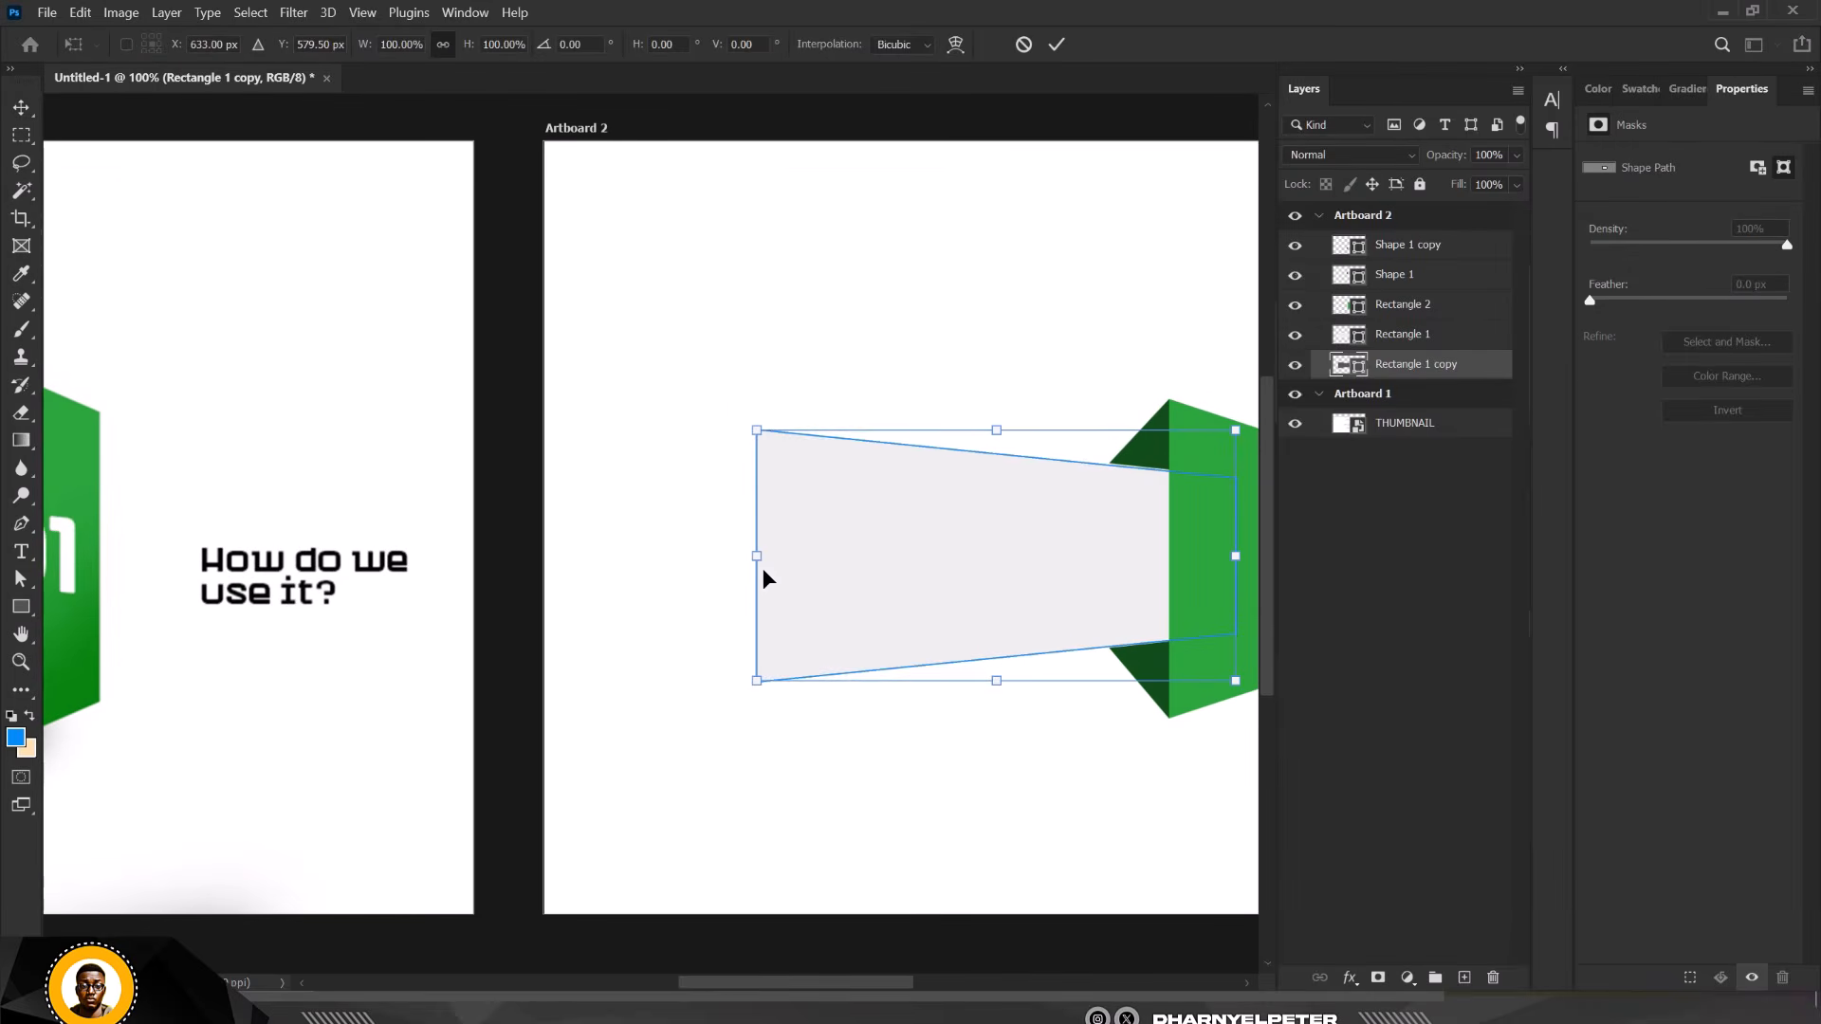
scroll(765, 570, "down", 2)
left_click_drag(757, 567, 893, 559)
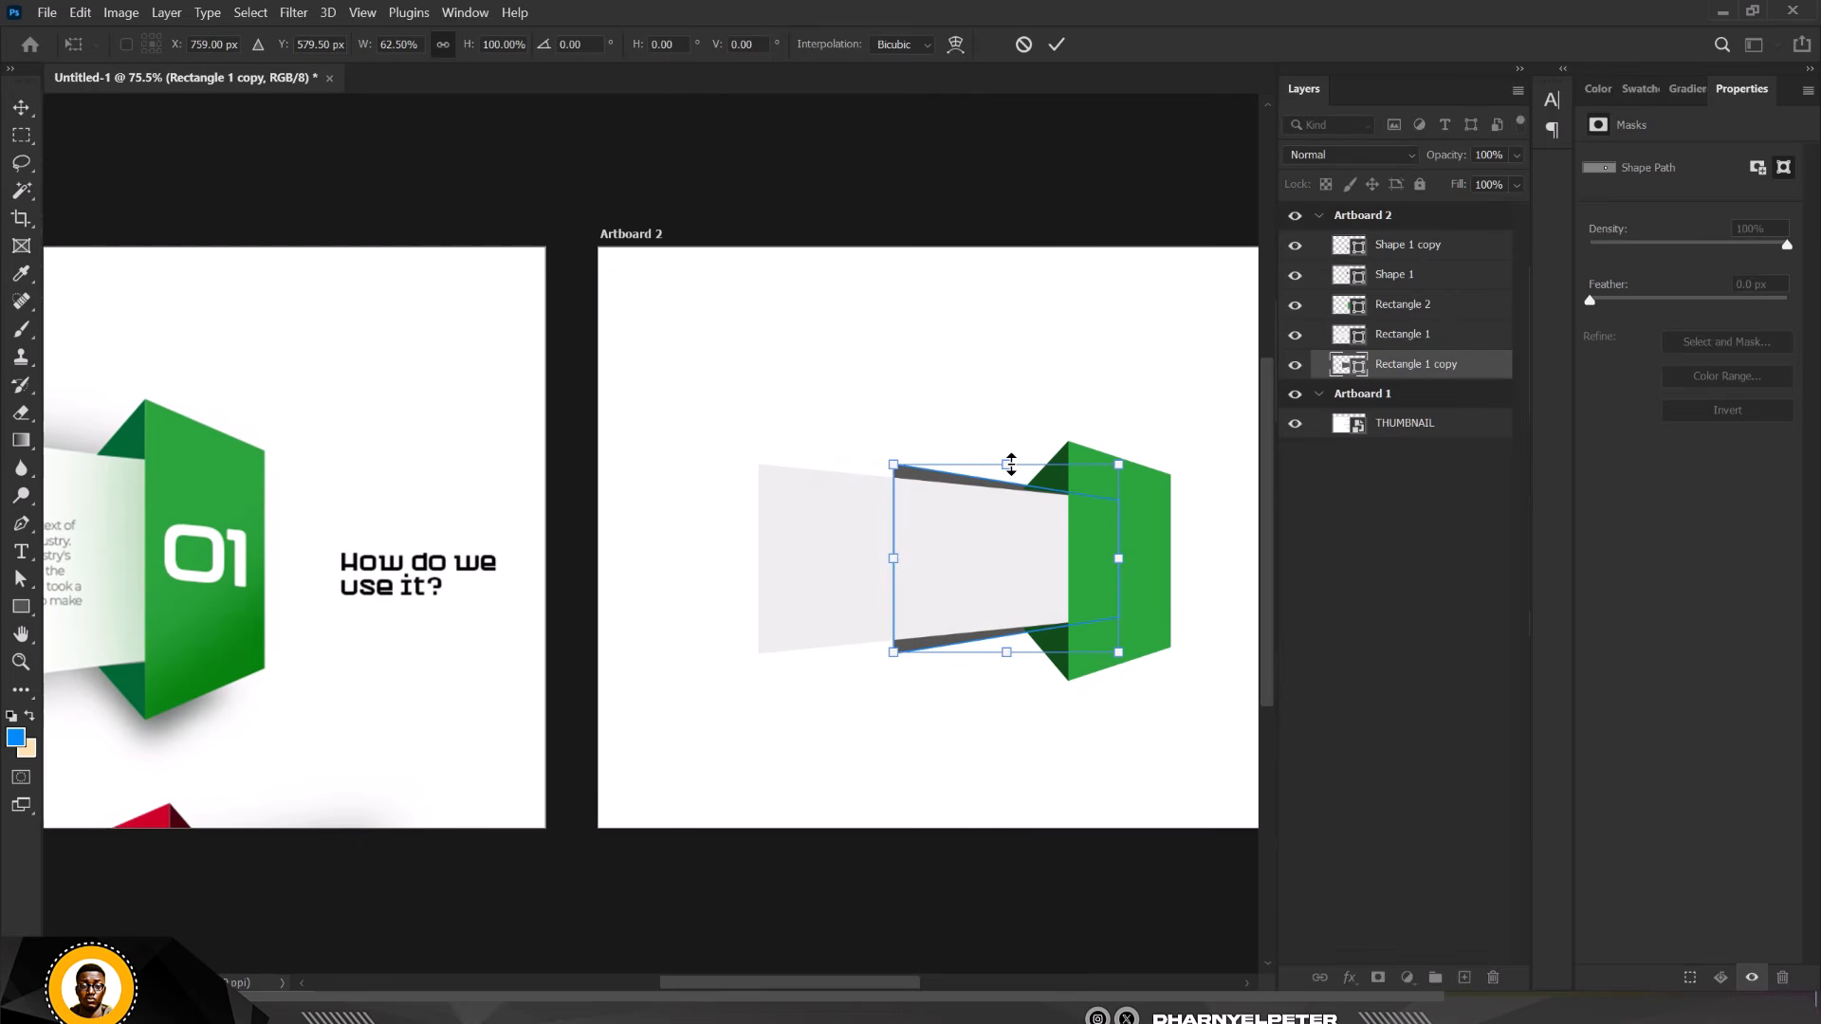
left_click_drag(1011, 465, 1007, 483)
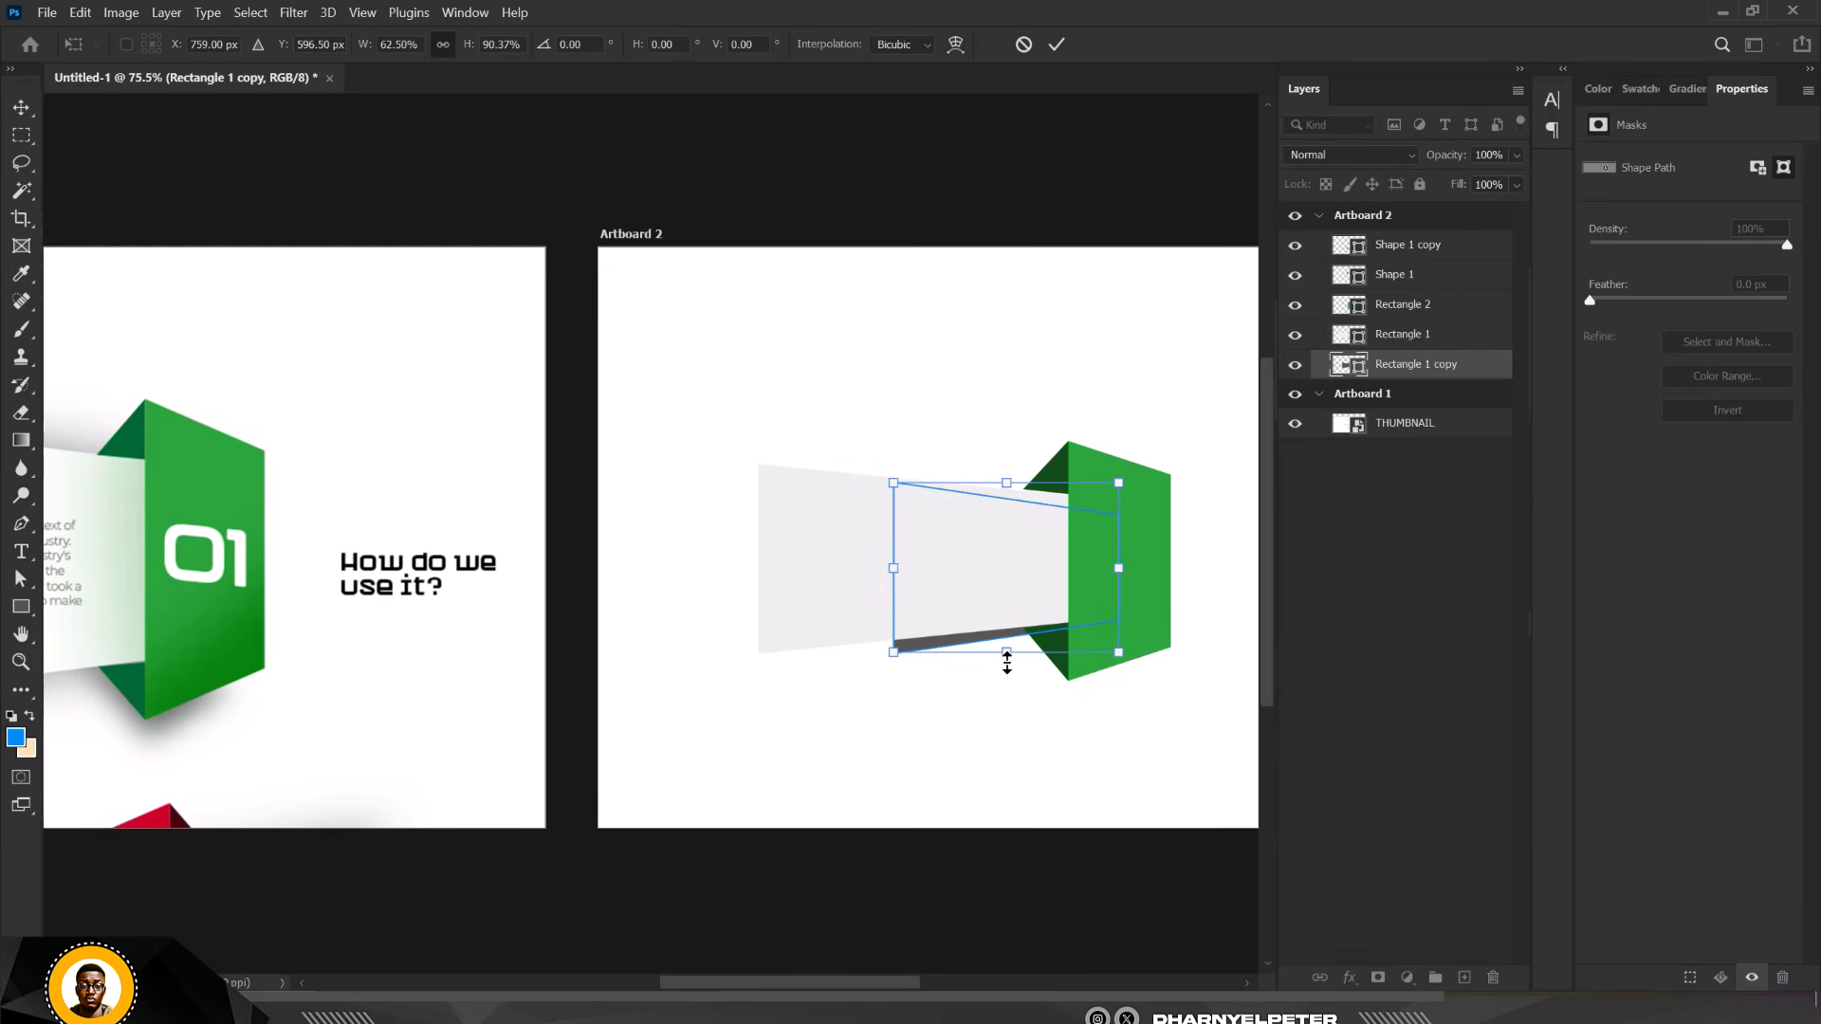
left_click_drag(1014, 662, 1008, 645)
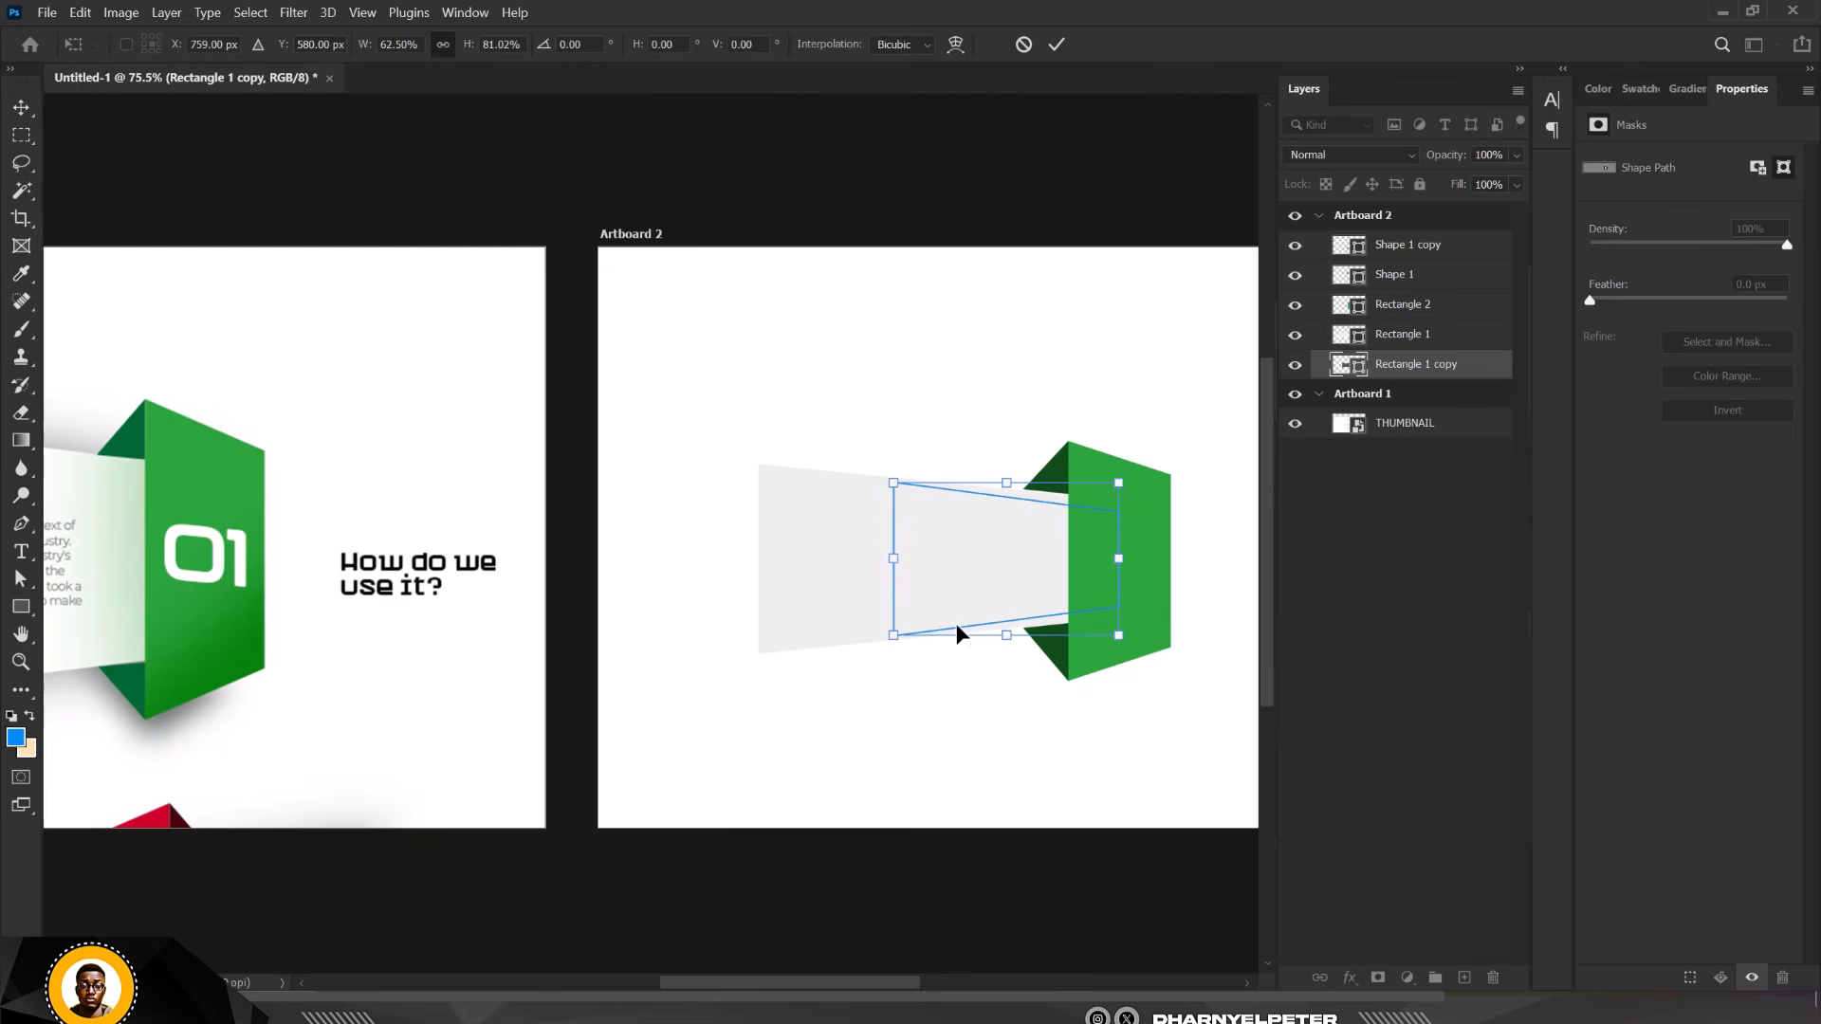
key("Return")
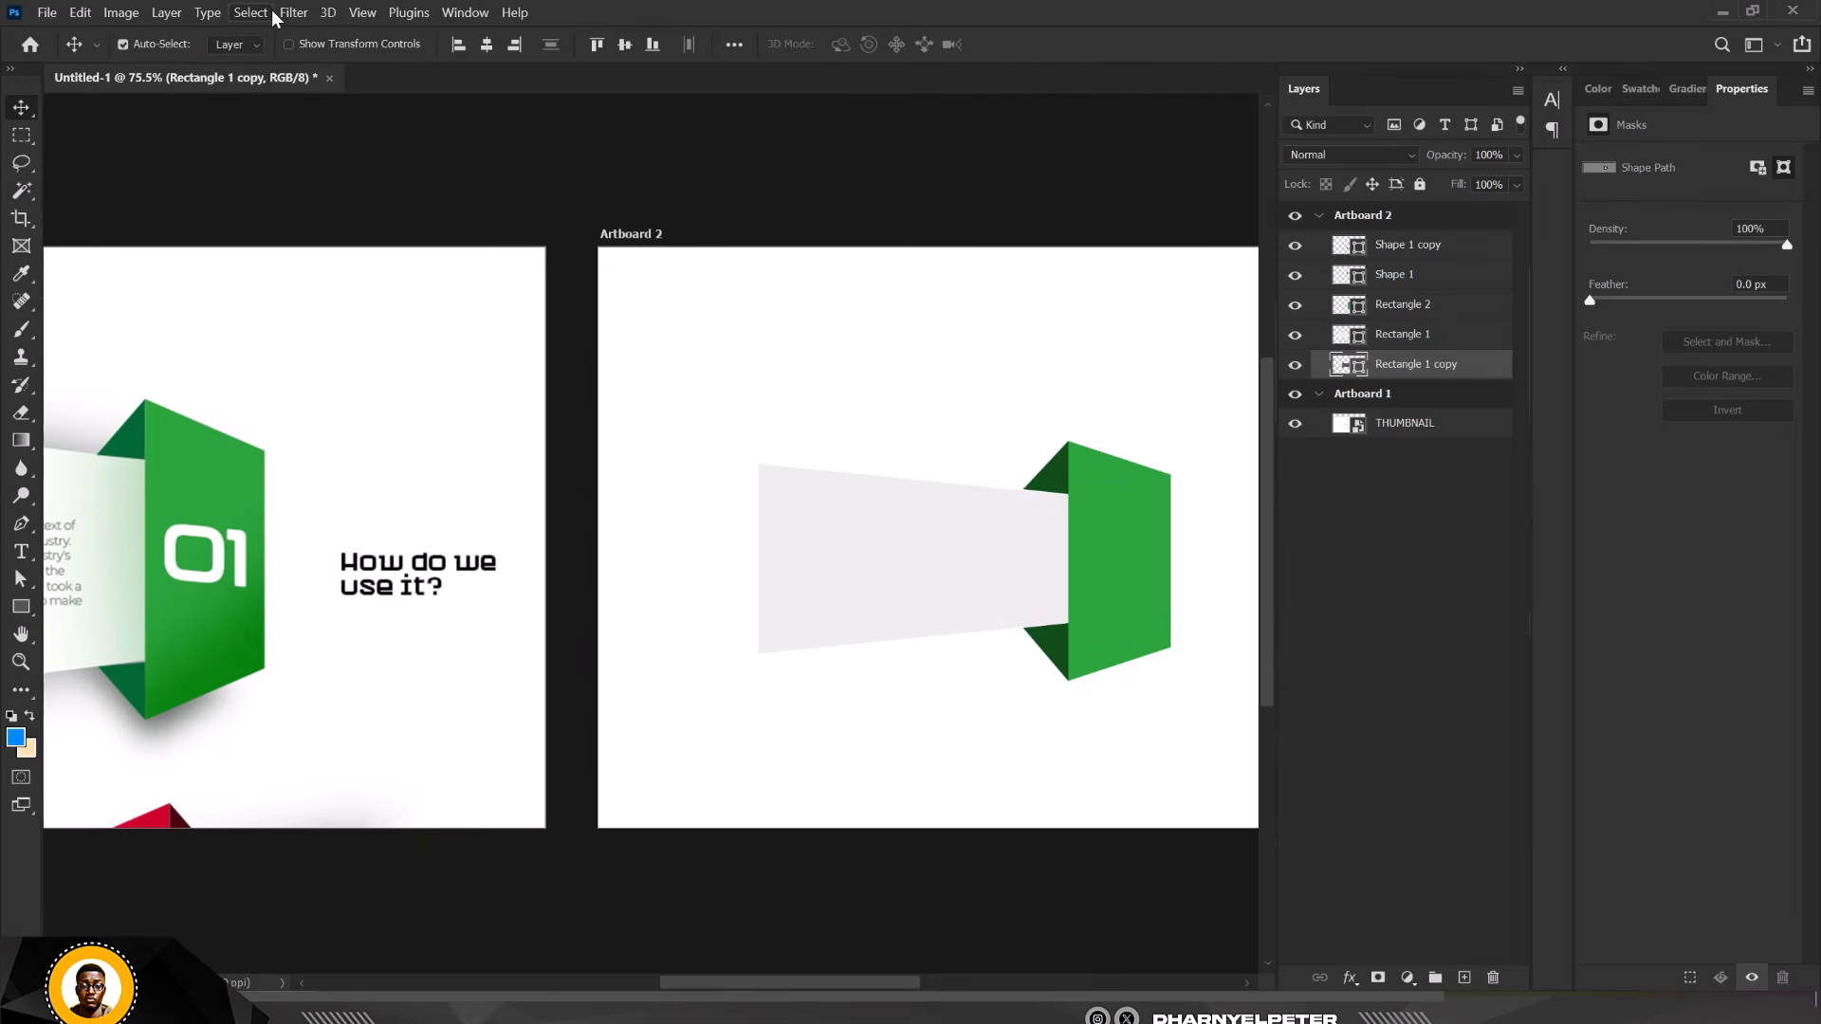
Convert the dark grey copy to a smart object and apply a Gaussian Blur with a 45.6 pixel radius
left_click(290, 12)
mouse_move(351, 264)
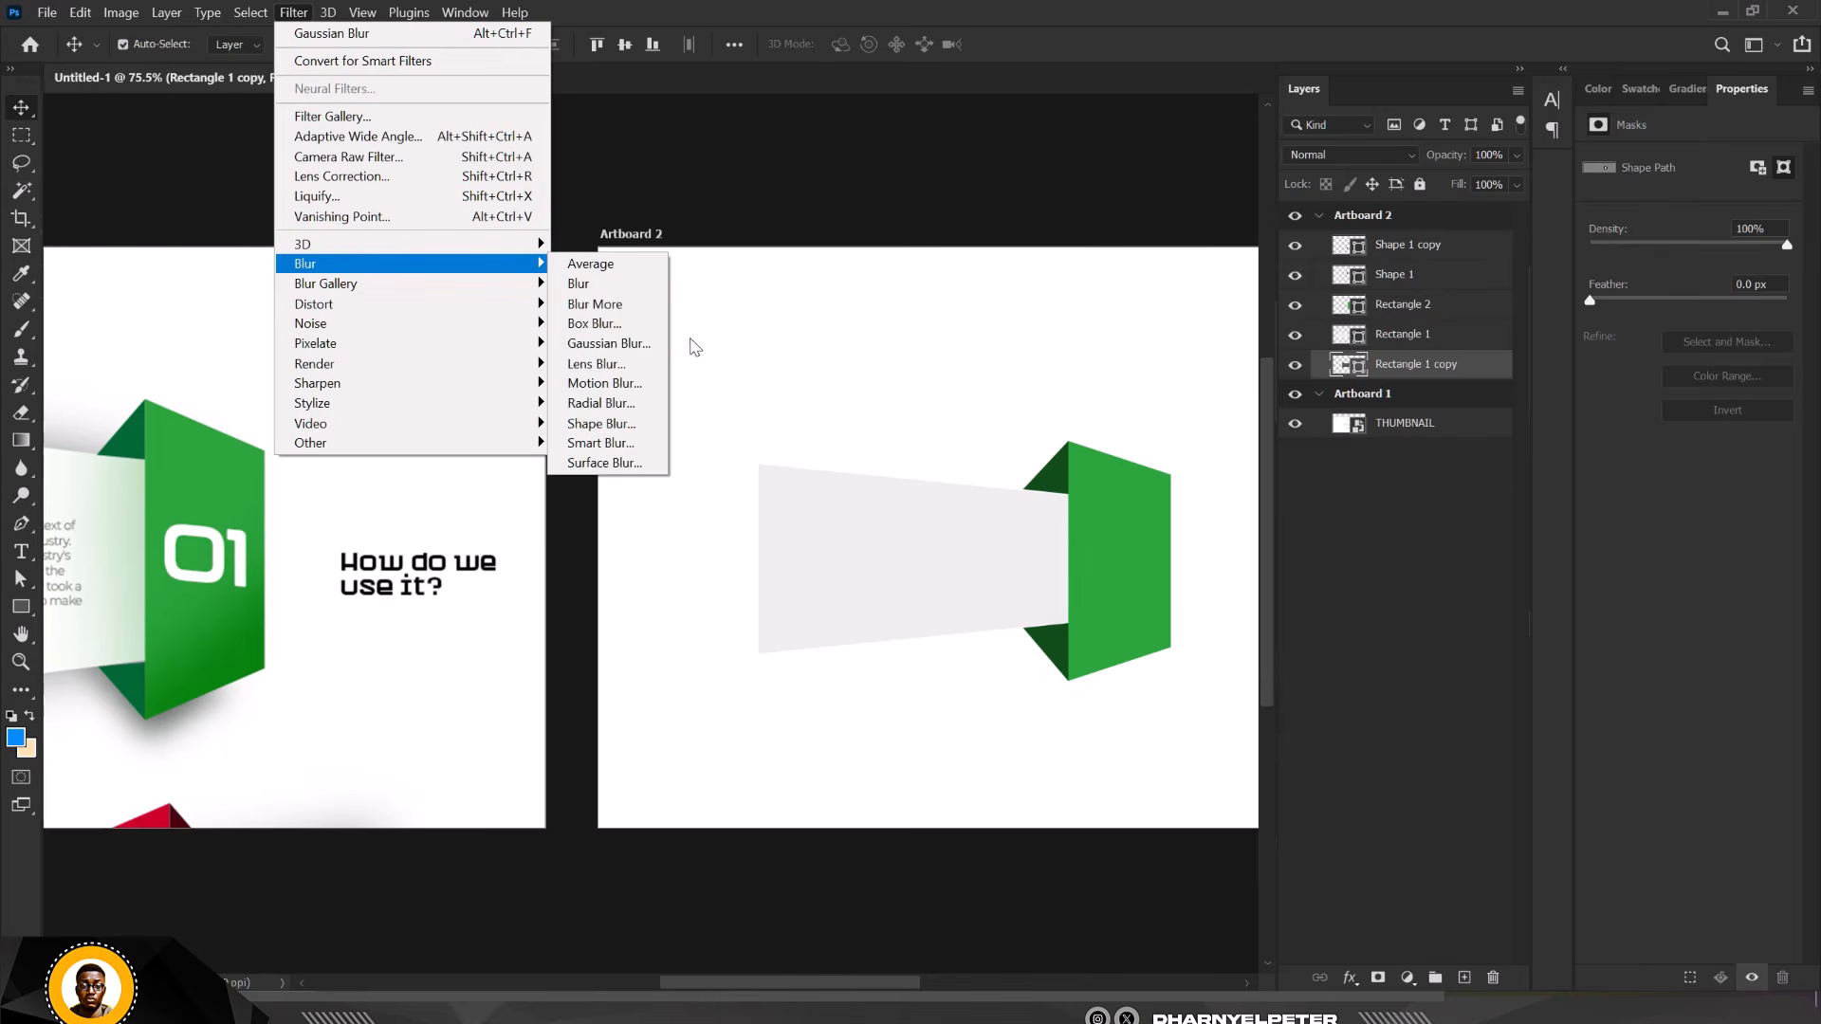
left_click(609, 344)
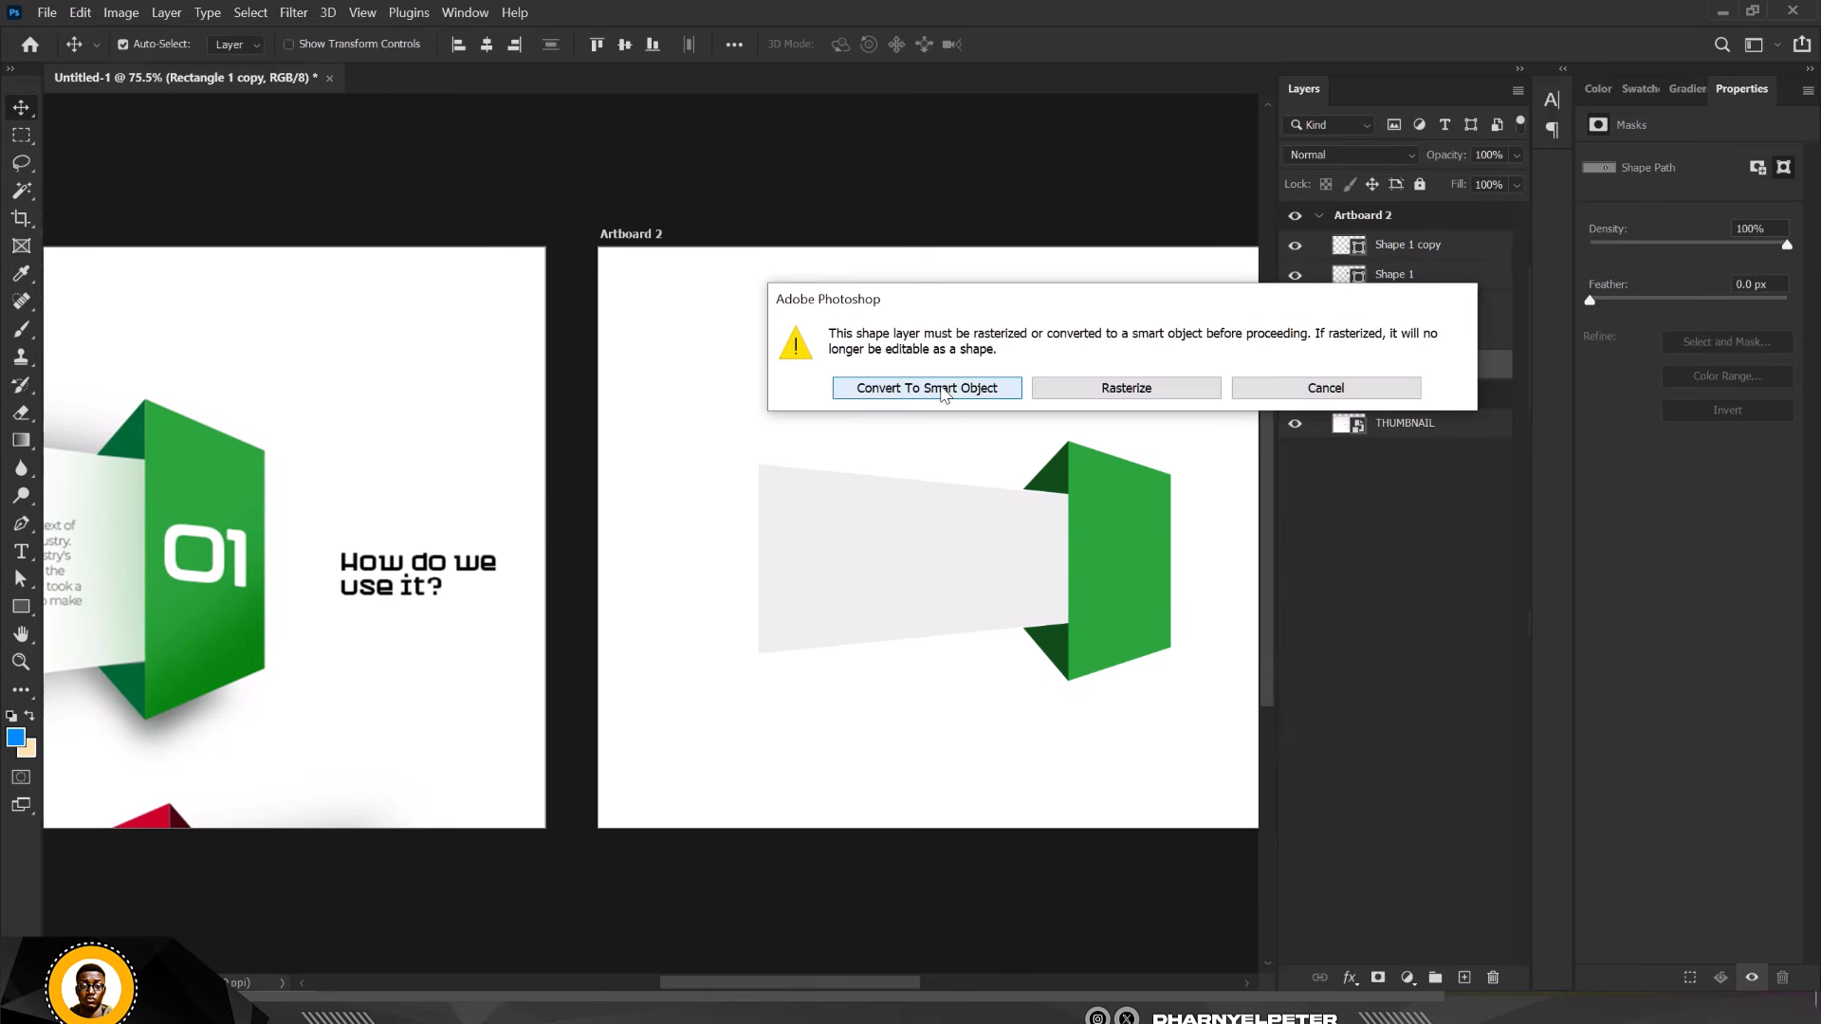
left_click(927, 388)
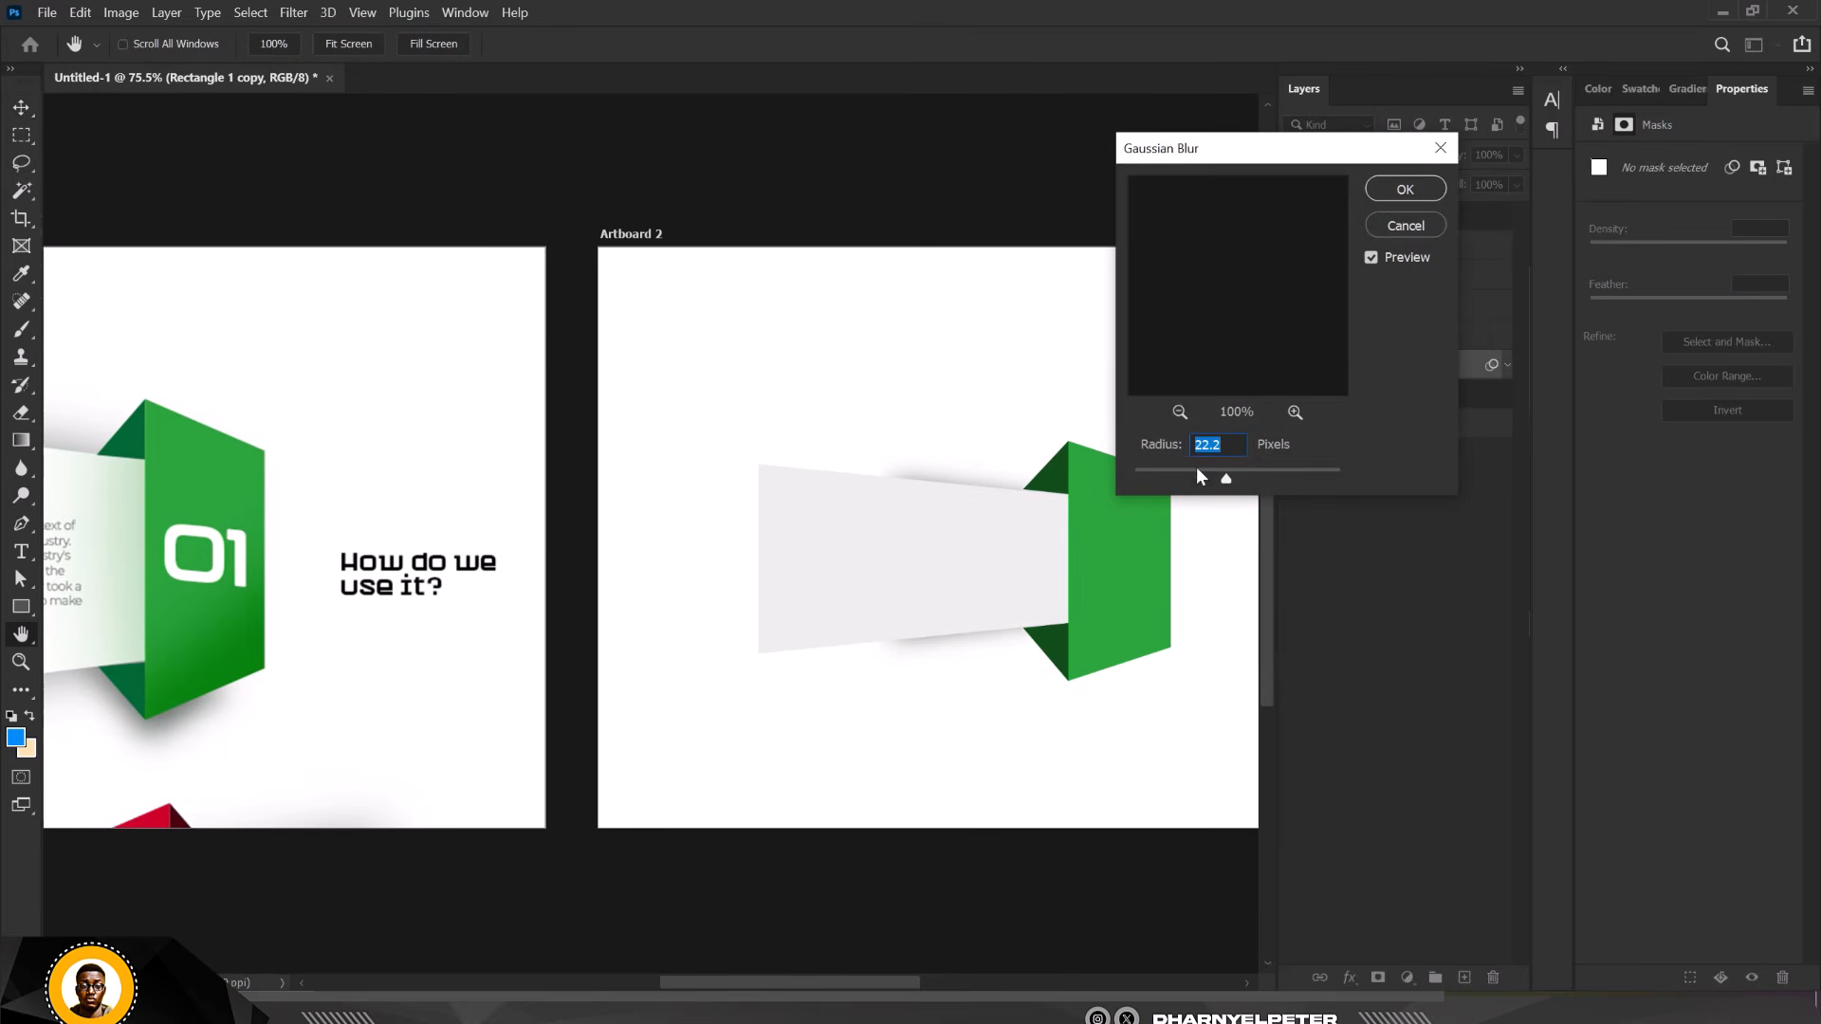
left_click_drag(1228, 486, 1238, 487)
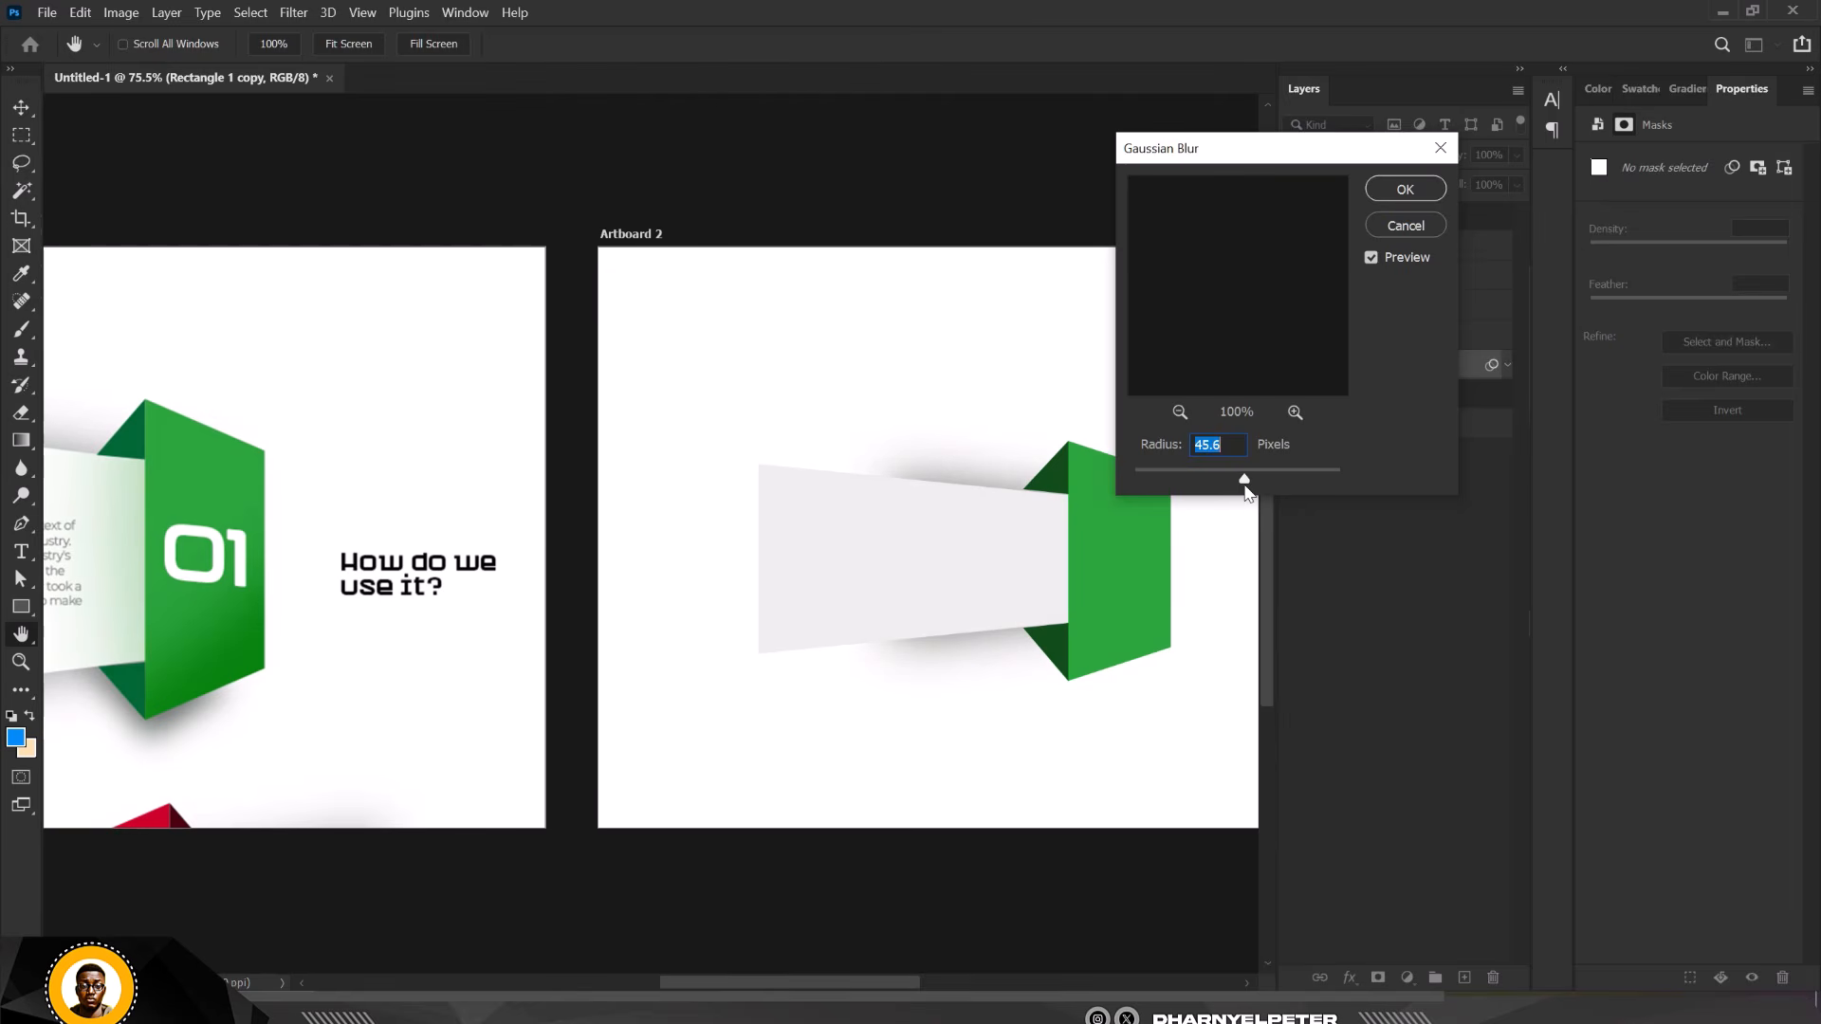
left_click(1404, 190)
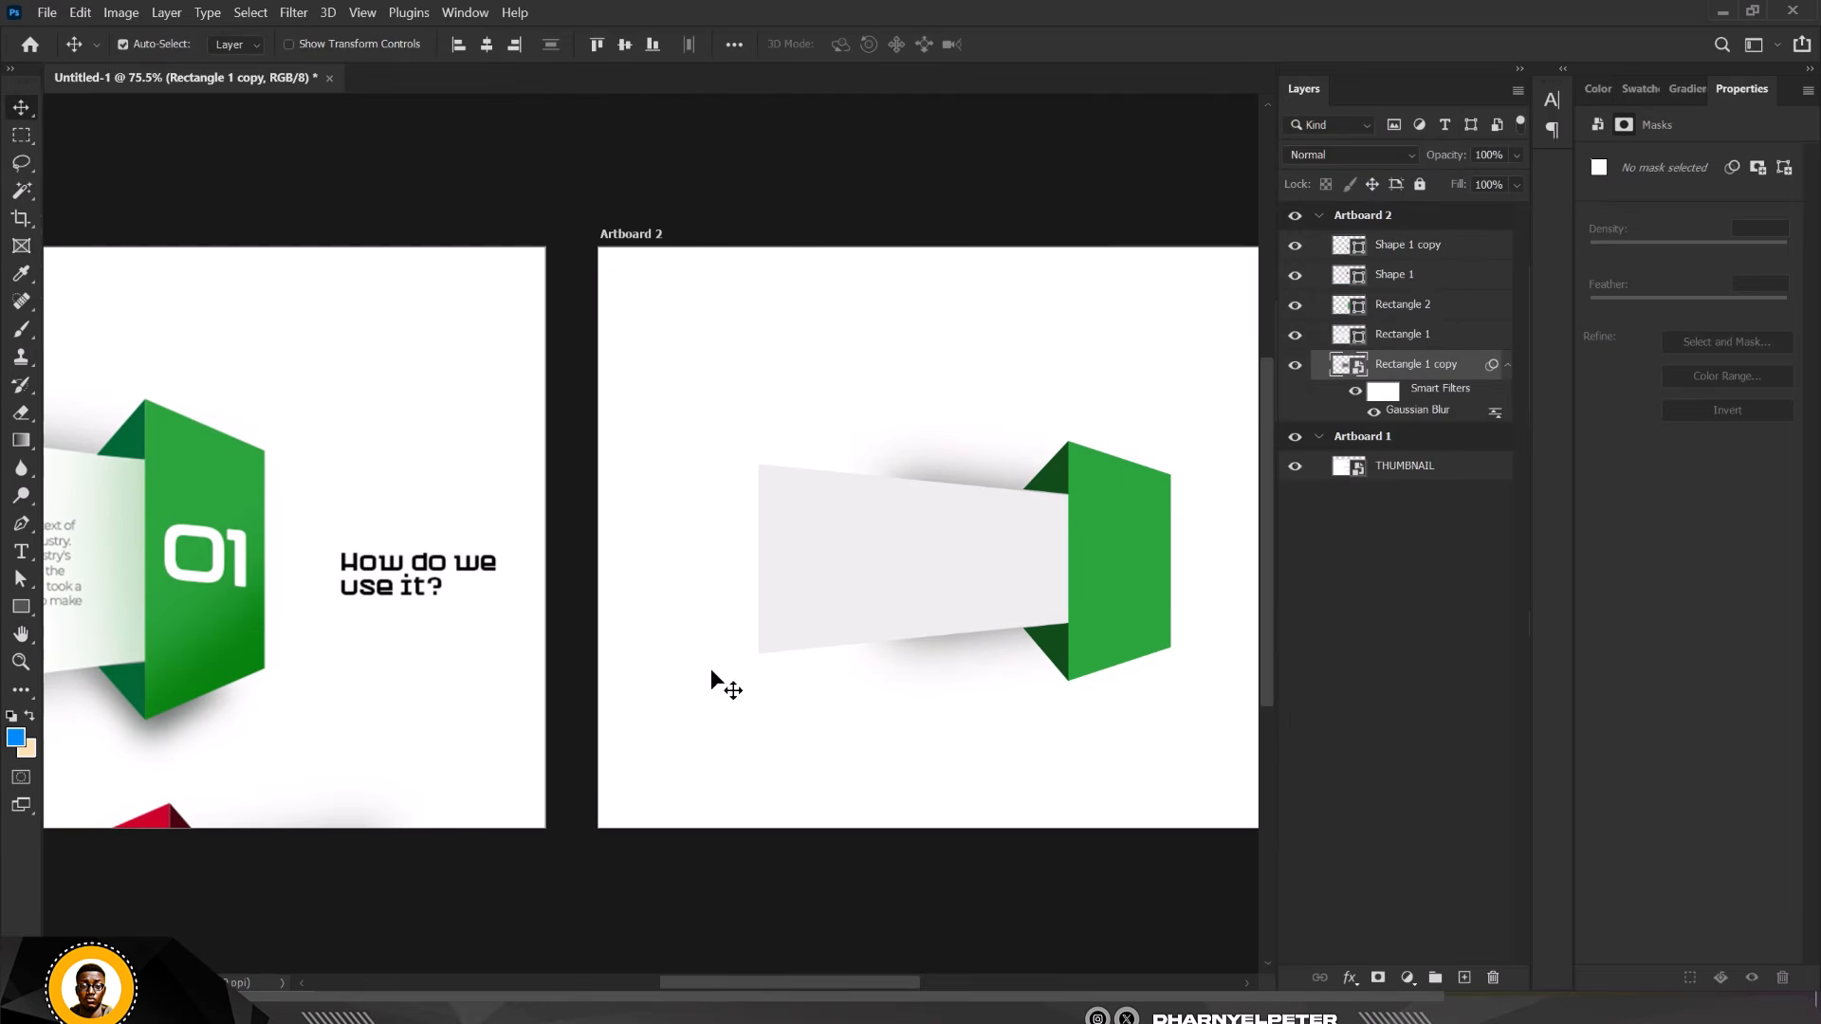
Widen the blurred grey shadow by stretching its outer edge away from the green panel
scroll(953, 539, "down", 3)
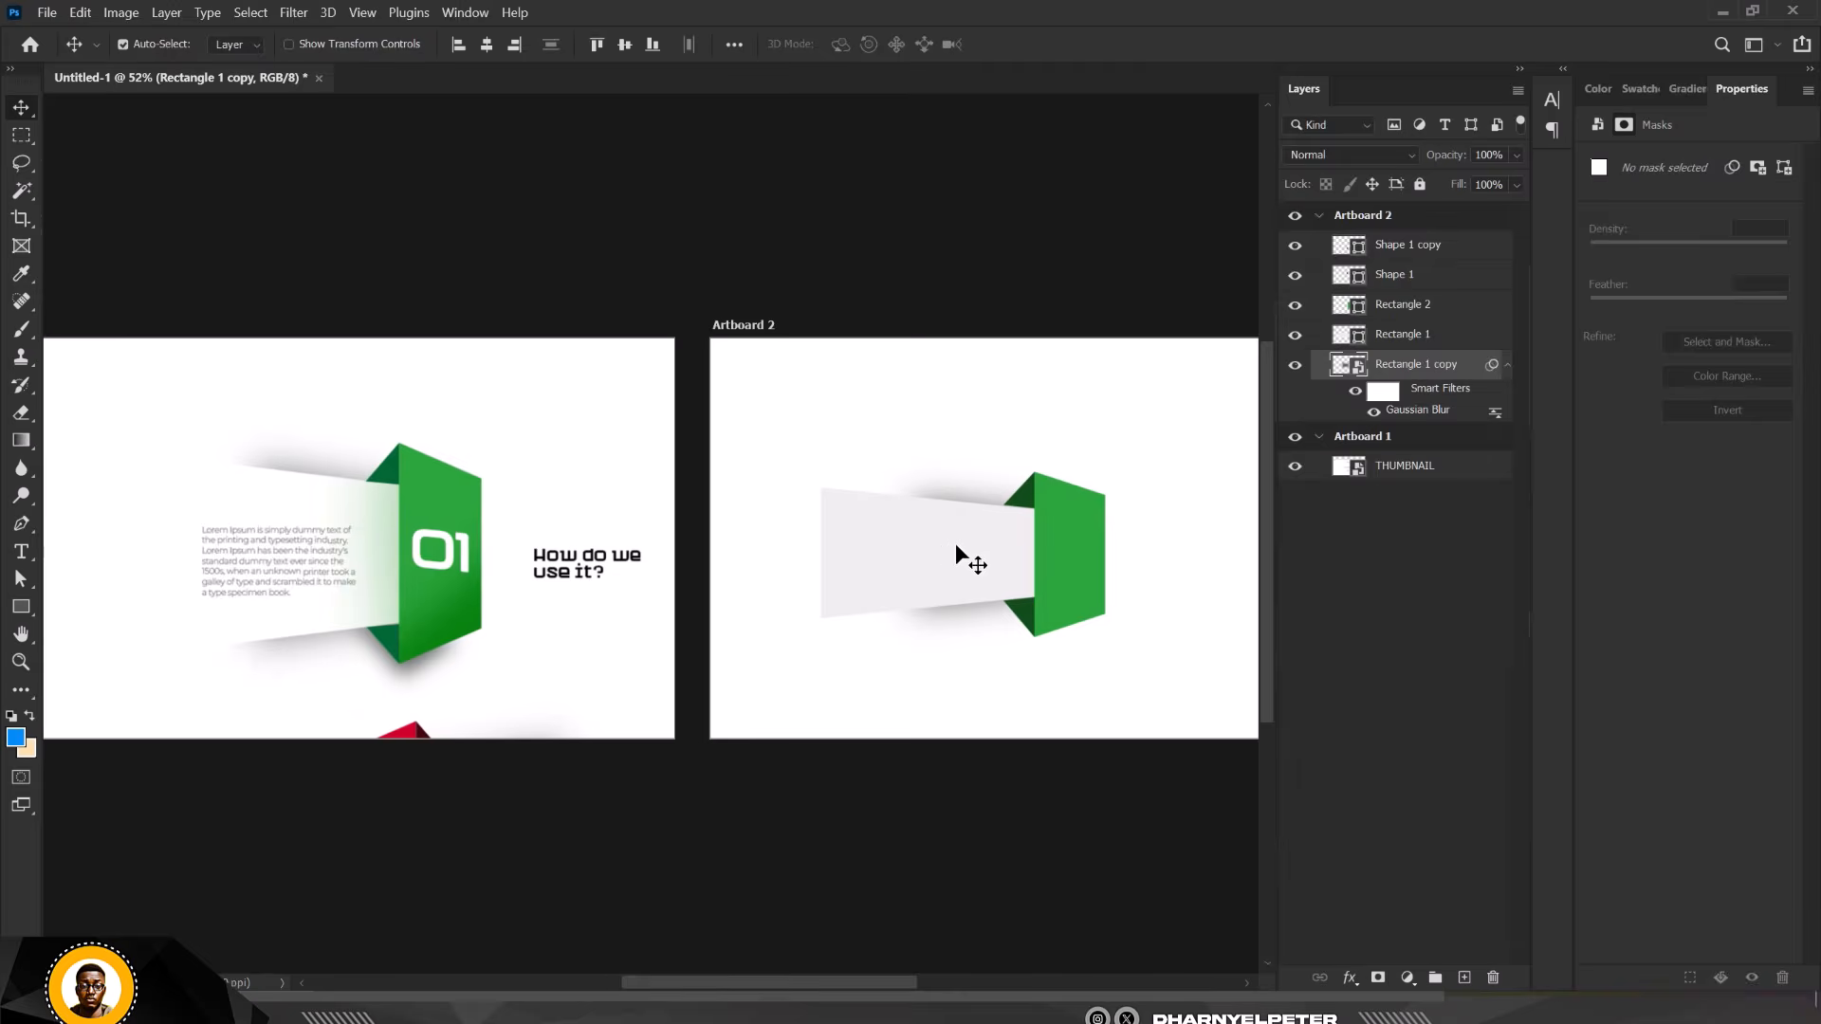
scroll(939, 548, "up", 1)
key("ctrl+t")
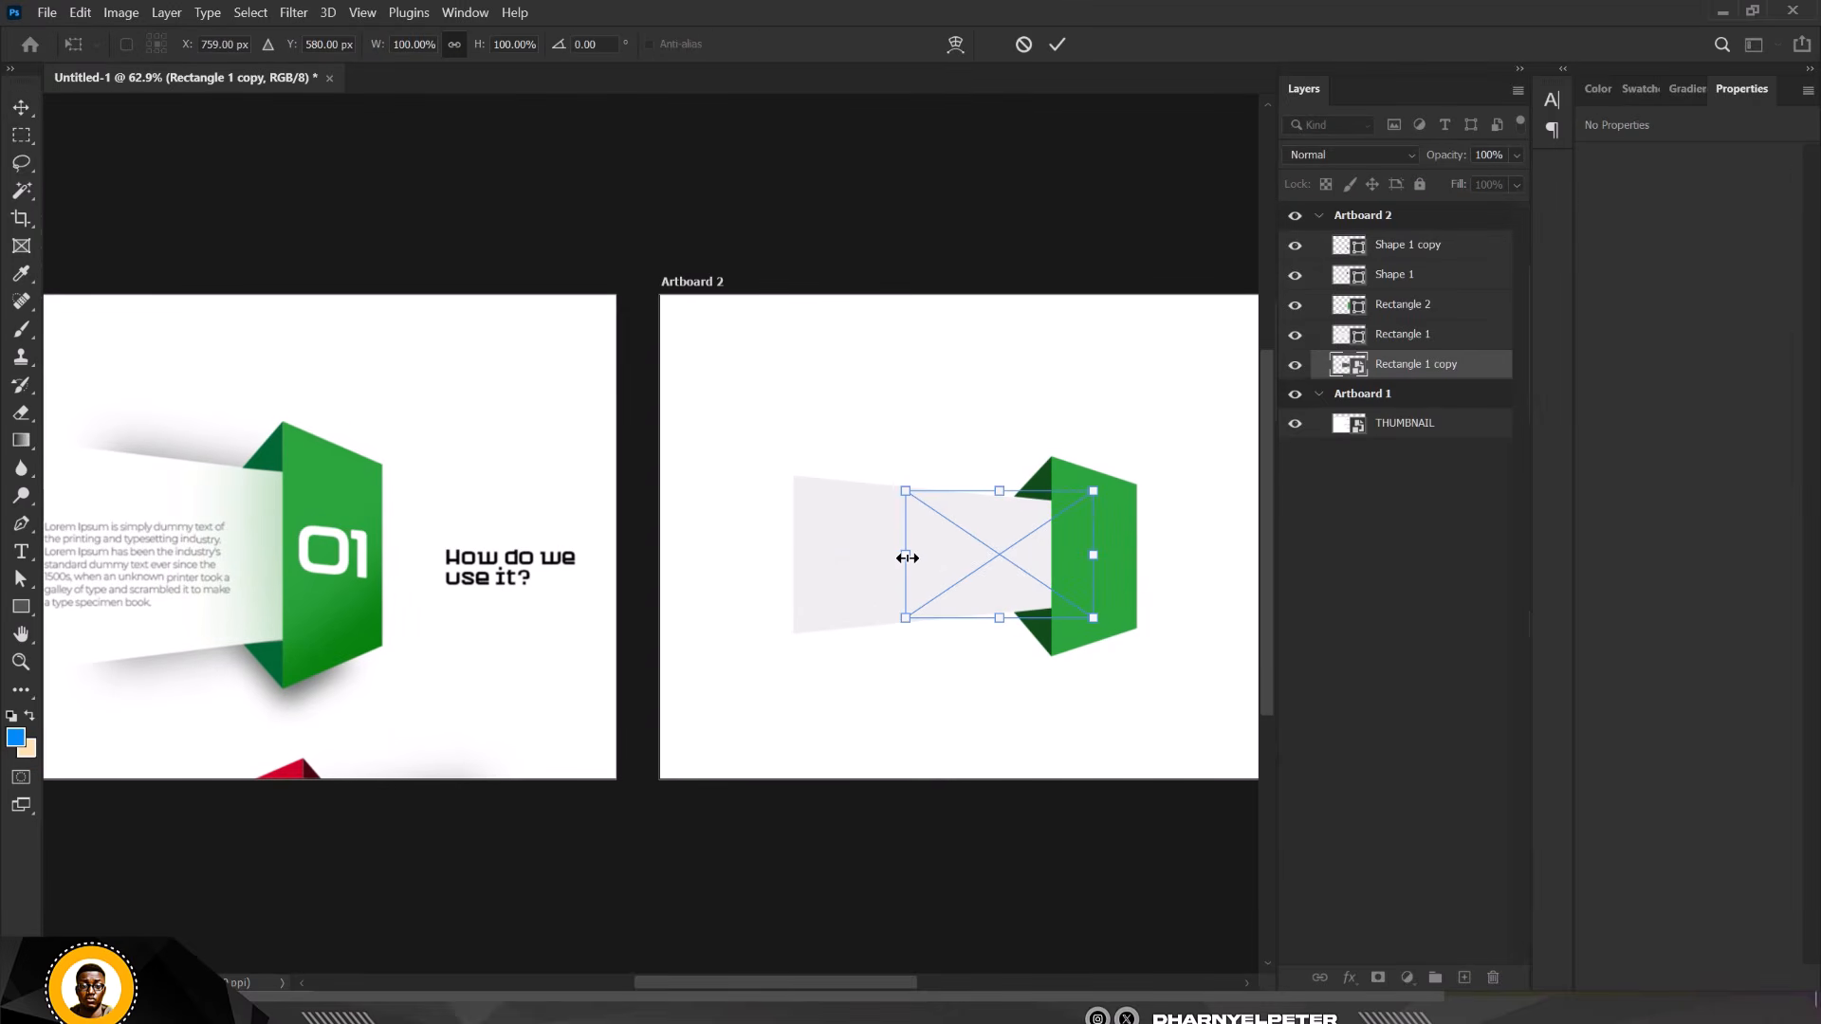
left_click_drag(907, 558, 862, 558)
key("Return")
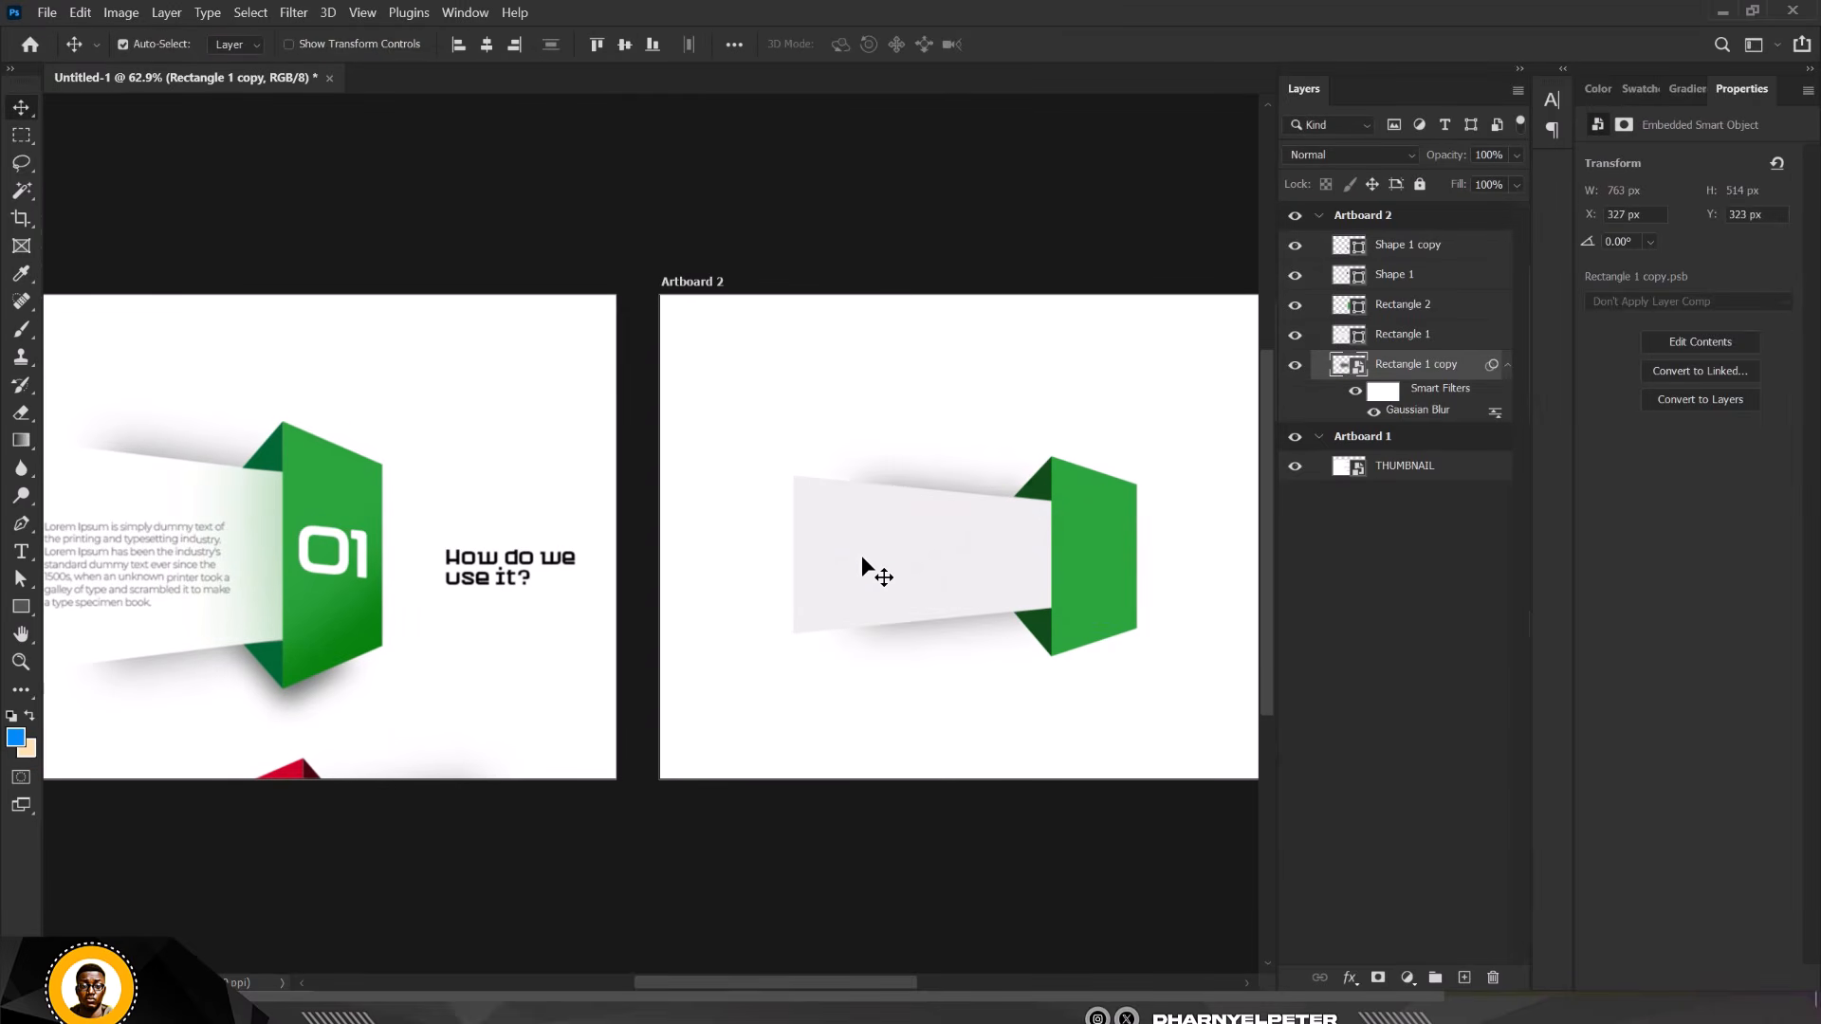
Lower the opacity of the blurred grey shadow layer to 80% and compare it with the reference artboard
scroll(912, 508, "down", 3)
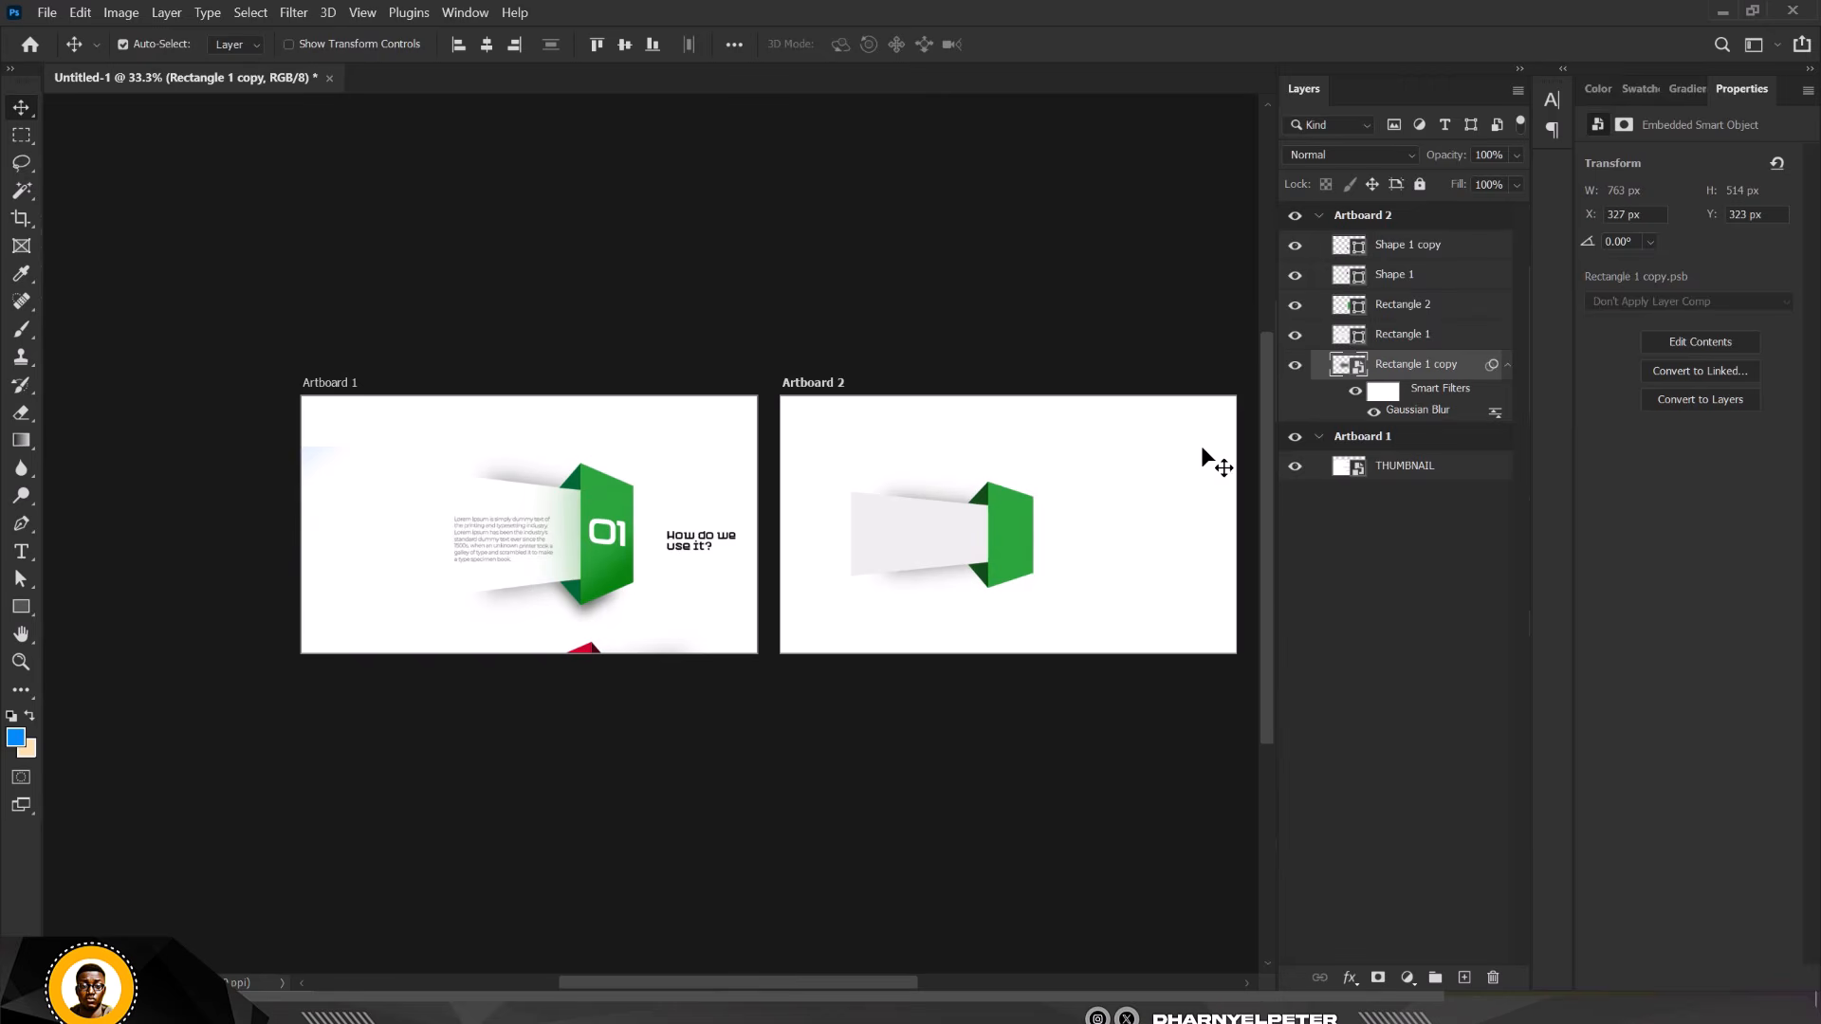
scroll(920, 516, "up", 4)
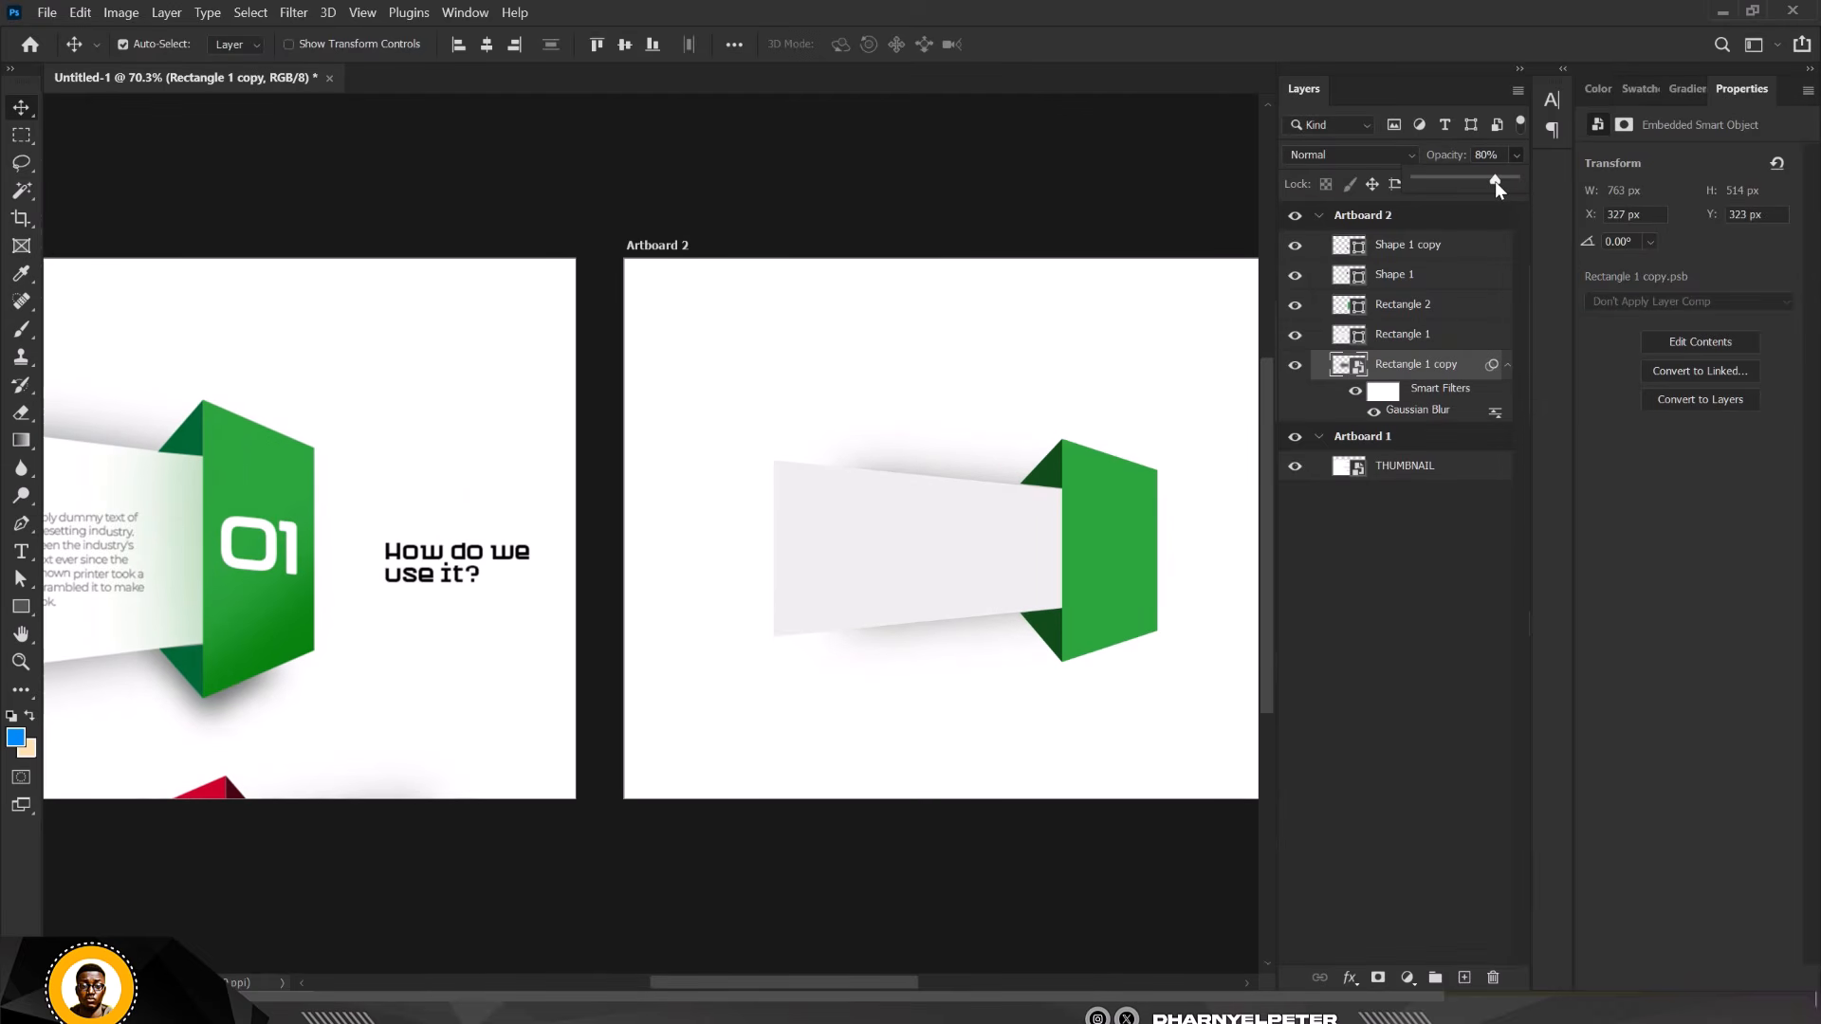
scroll(1011, 577, "down", 1)
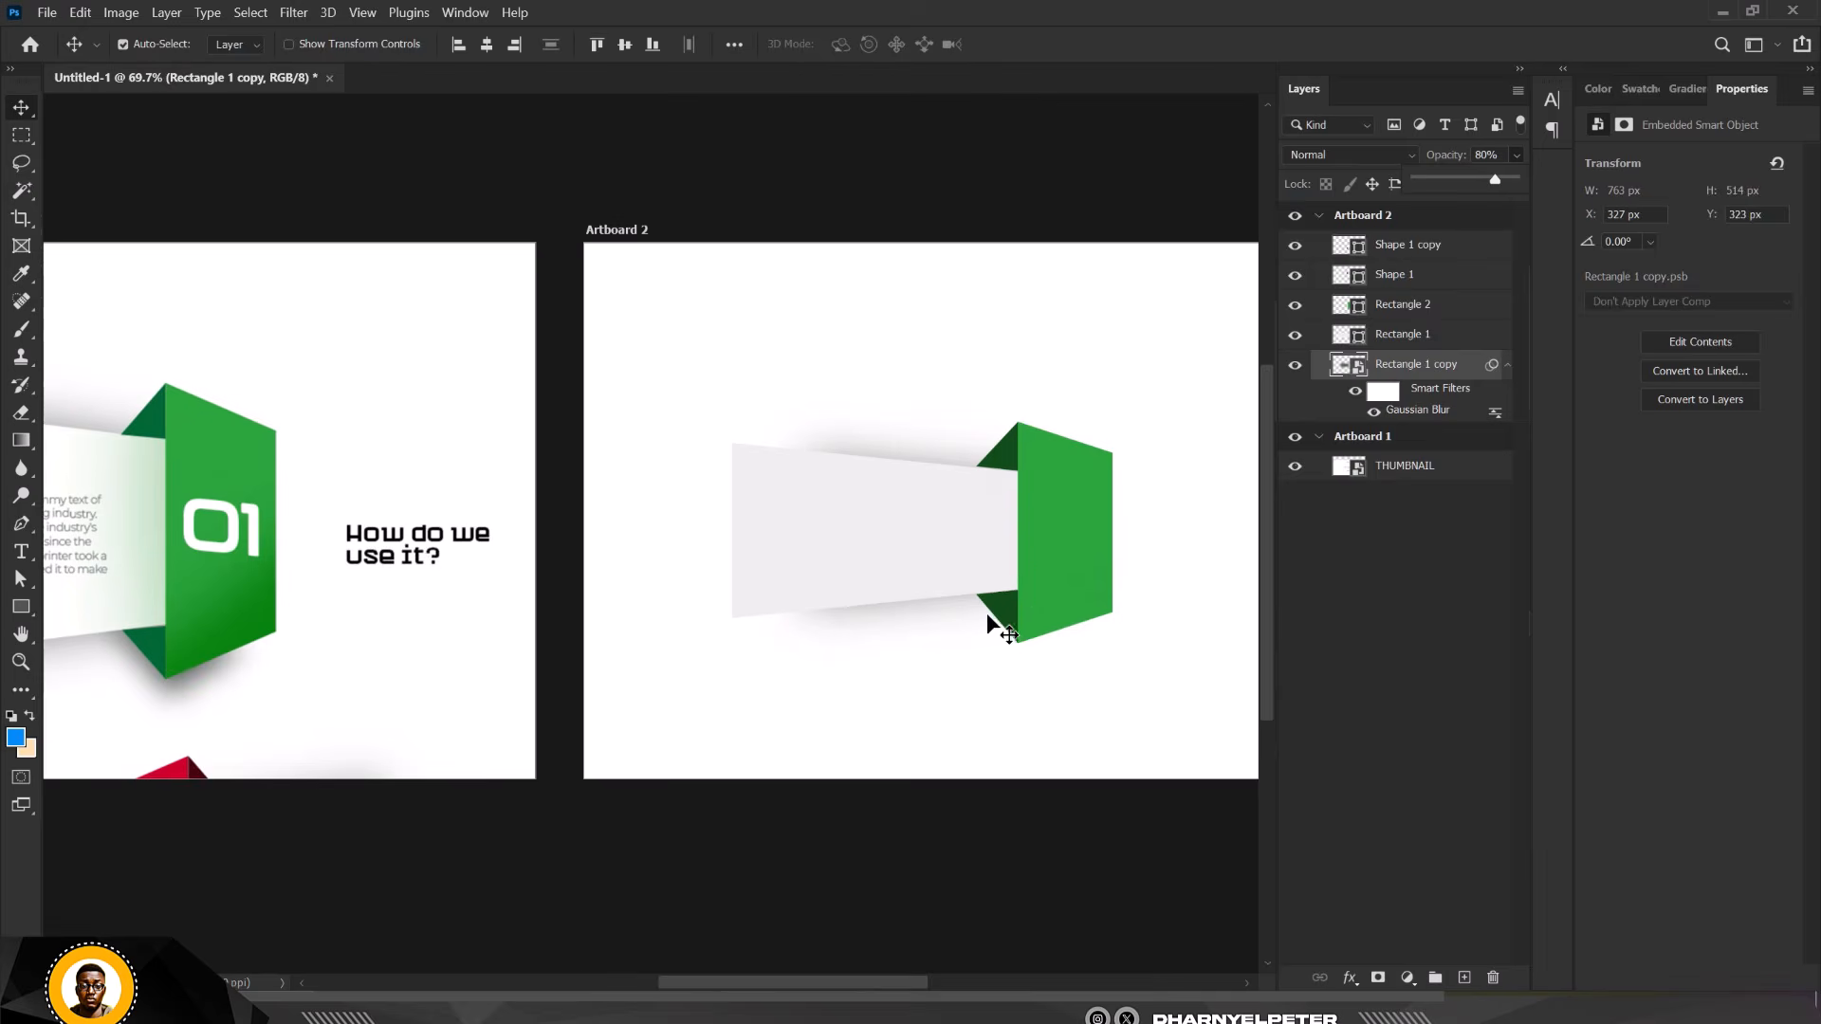
scroll(569, 653, "down", 2)
scroll(449, 629, "up", 4)
scroll(434, 622, "down", 2)
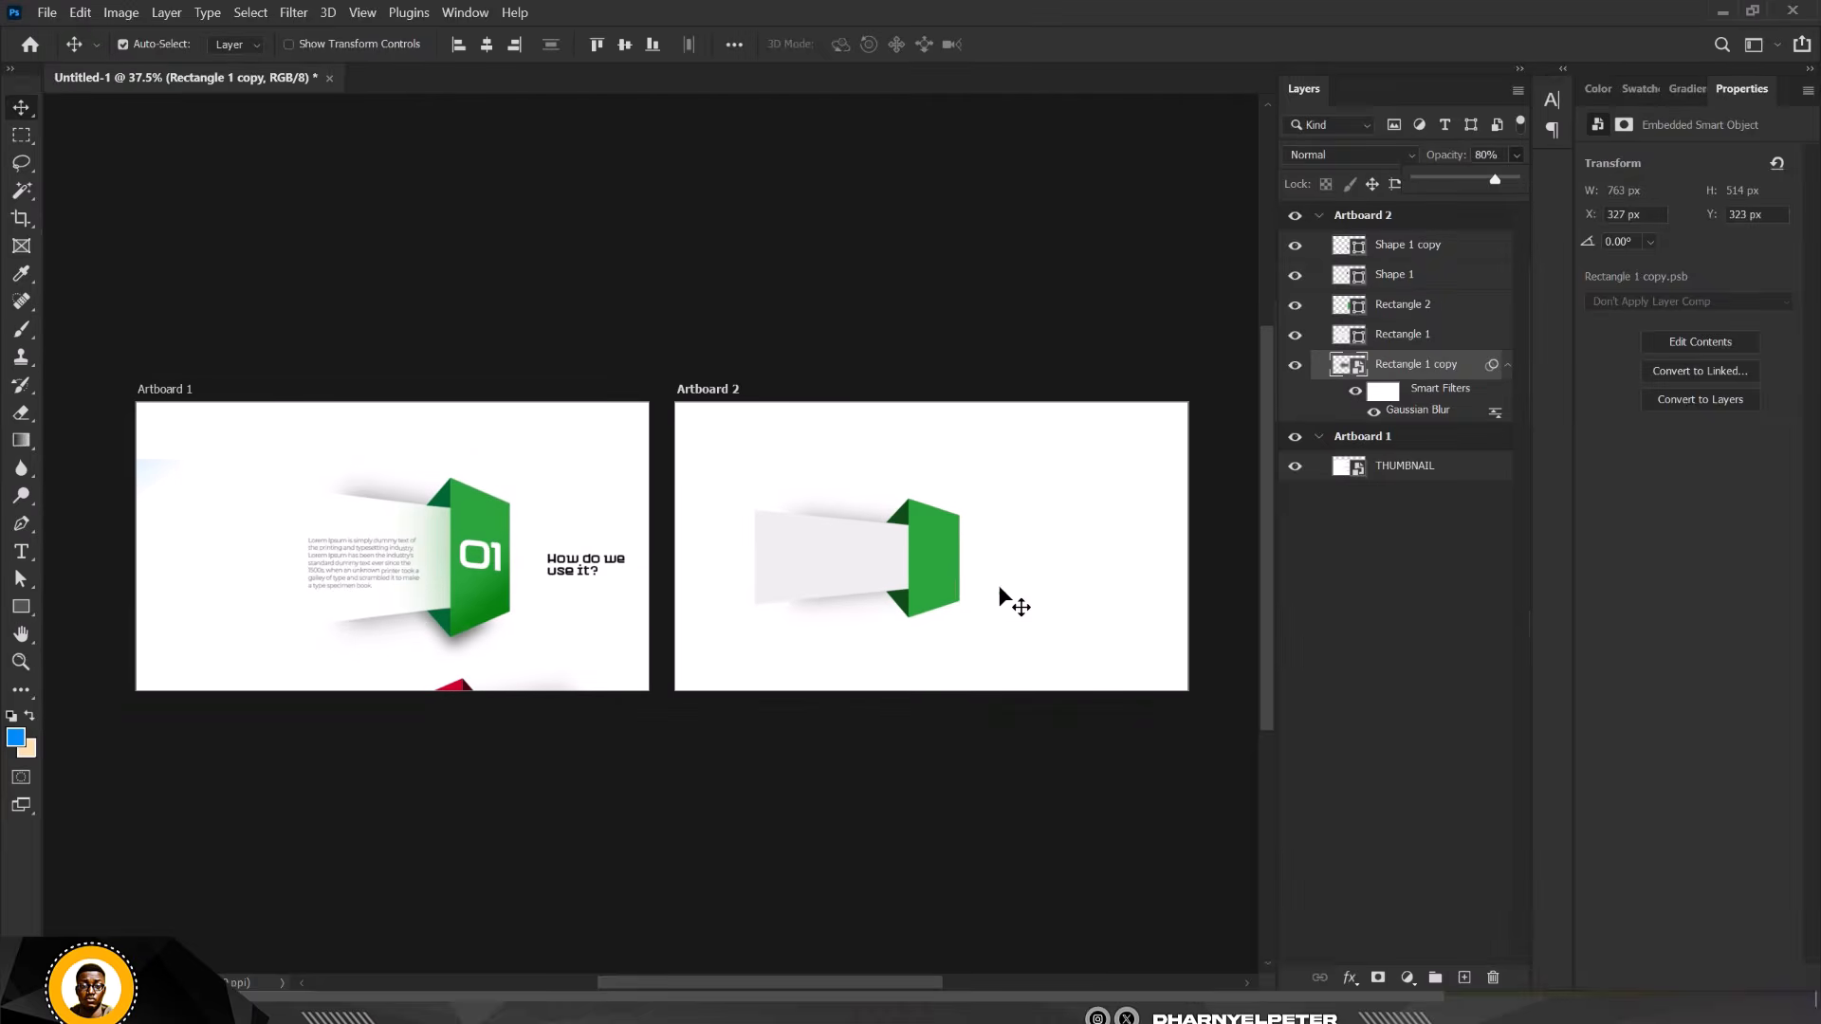
Set the Pen tool's shape fill to very dark green 0a320f, starting from the colour of the lower fold
scroll(999, 584, "up", 5)
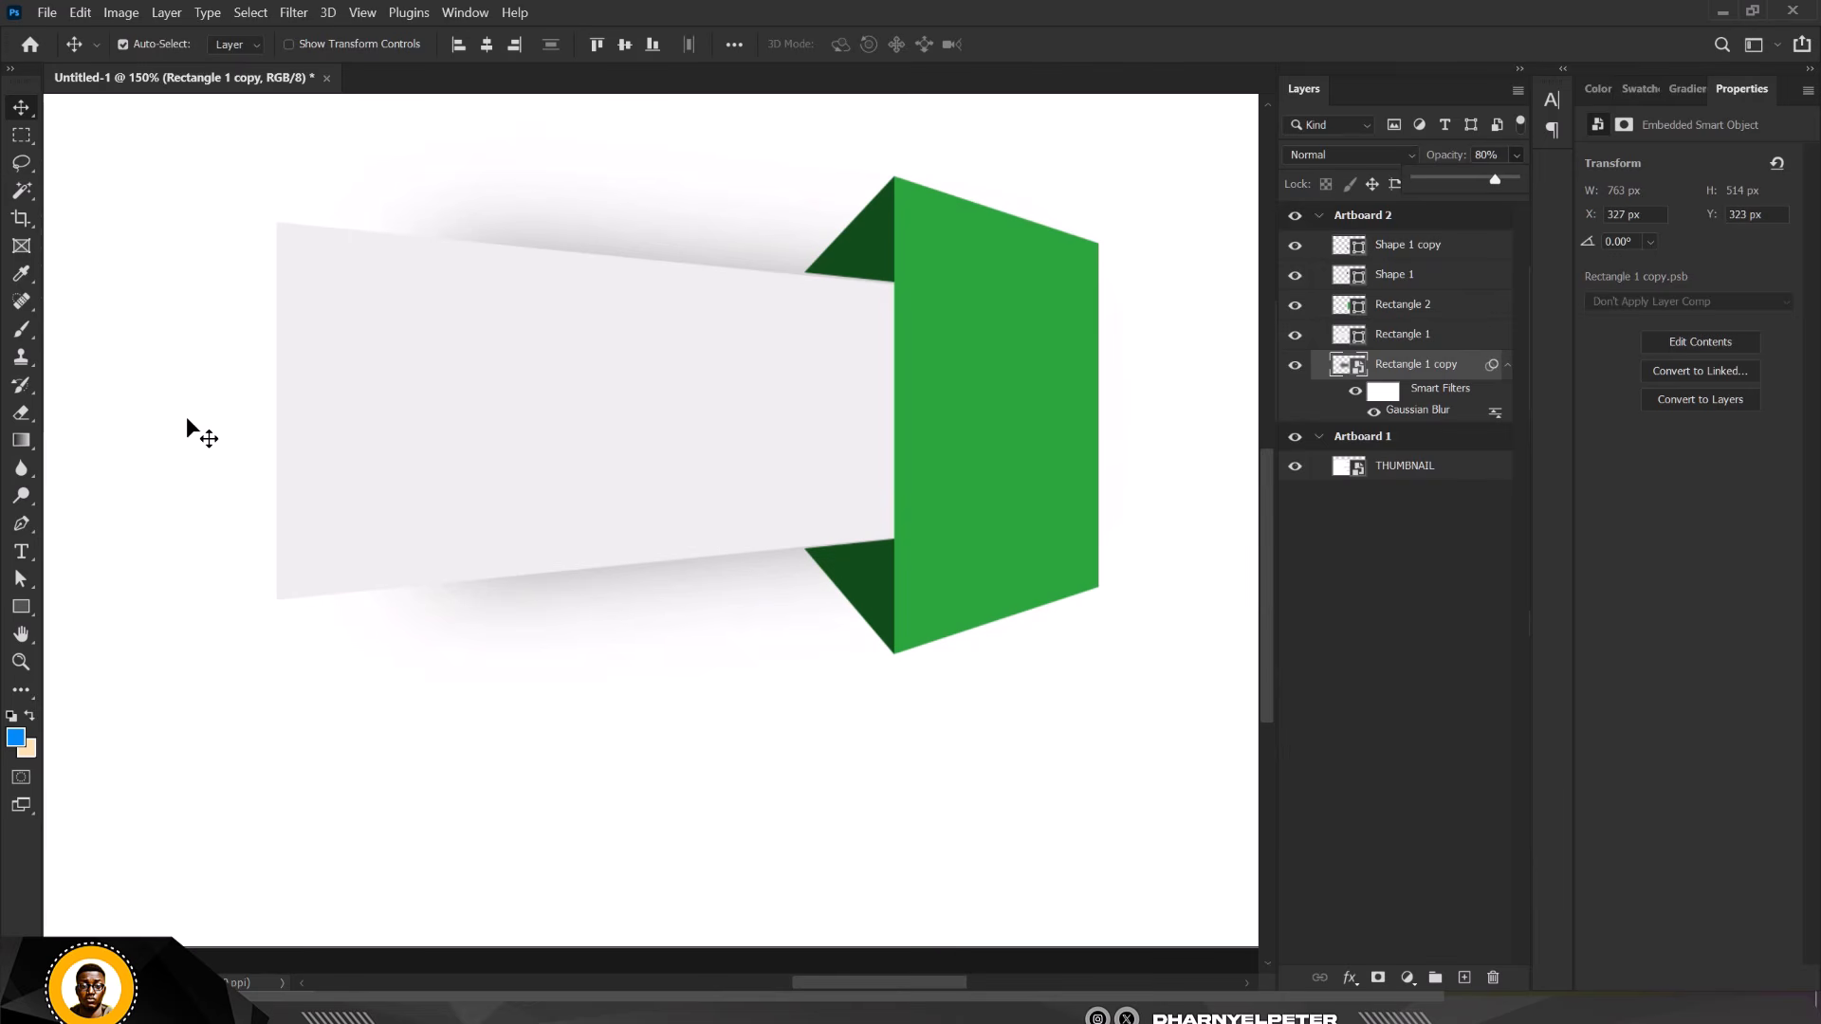
left_click(21, 525)
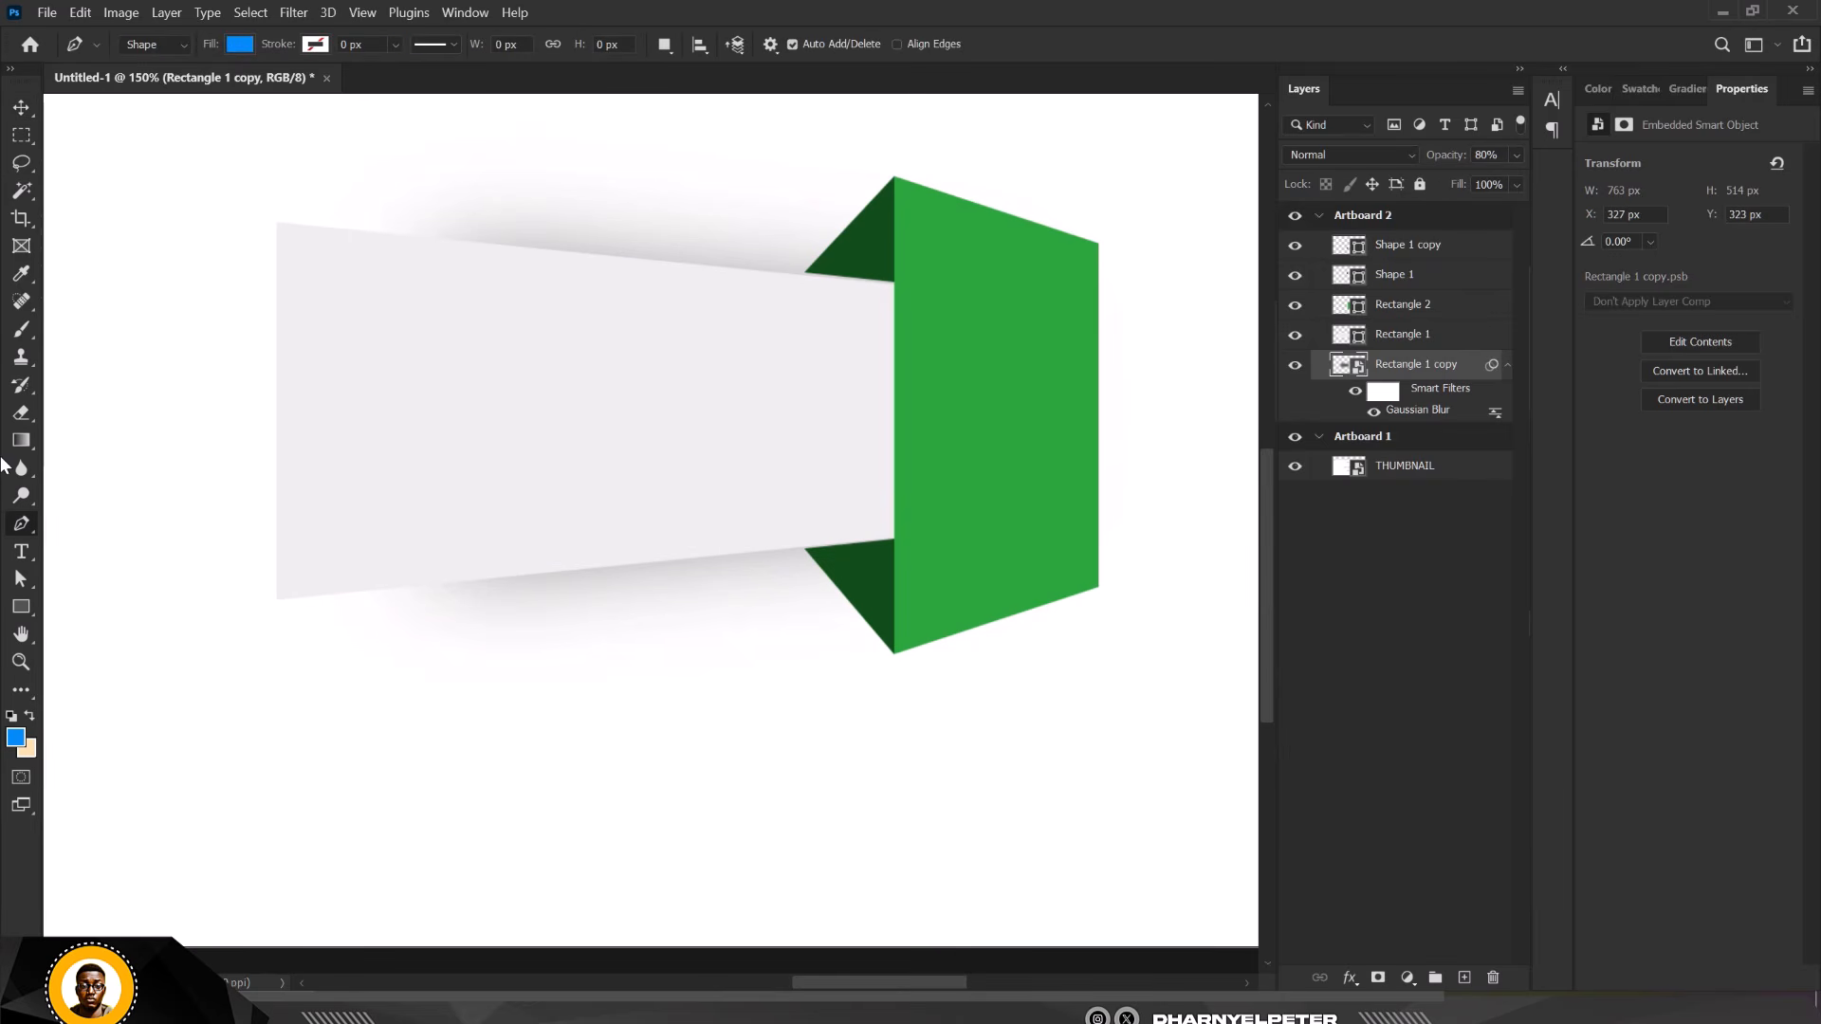
left_click(248, 44)
left_click(371, 86)
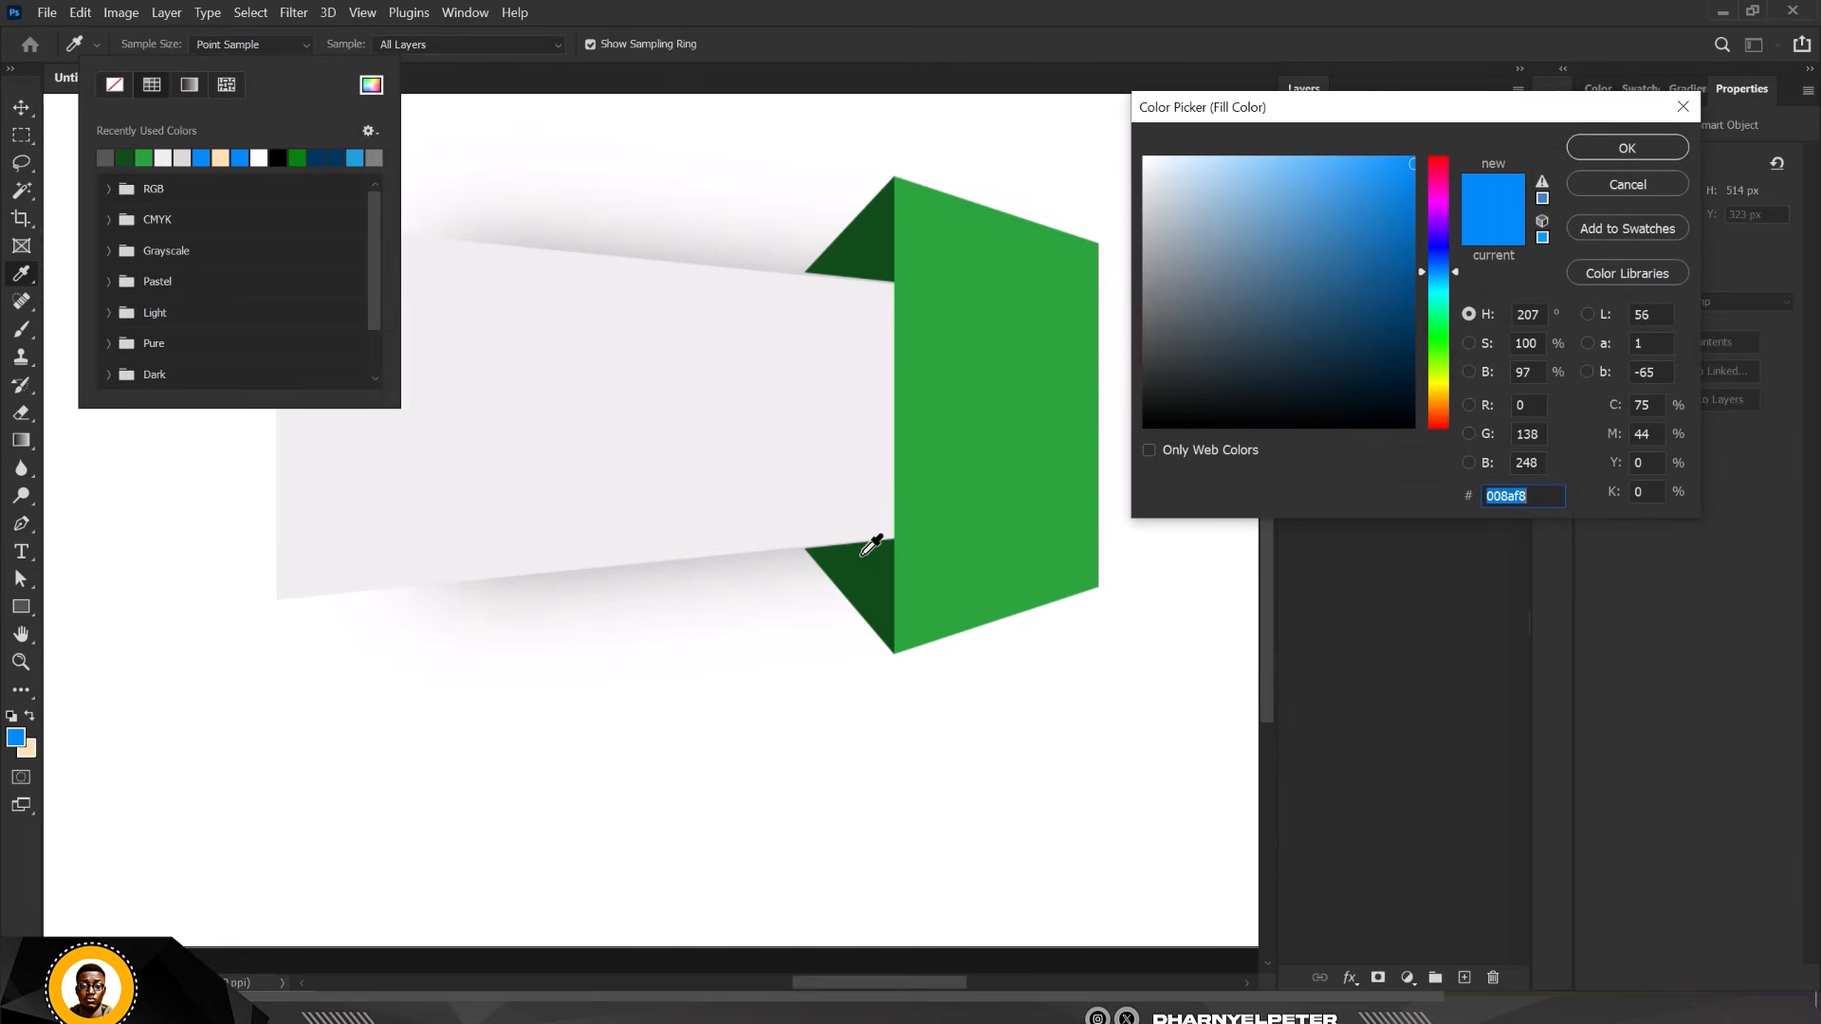
left_click(865, 550)
left_click(1363, 376)
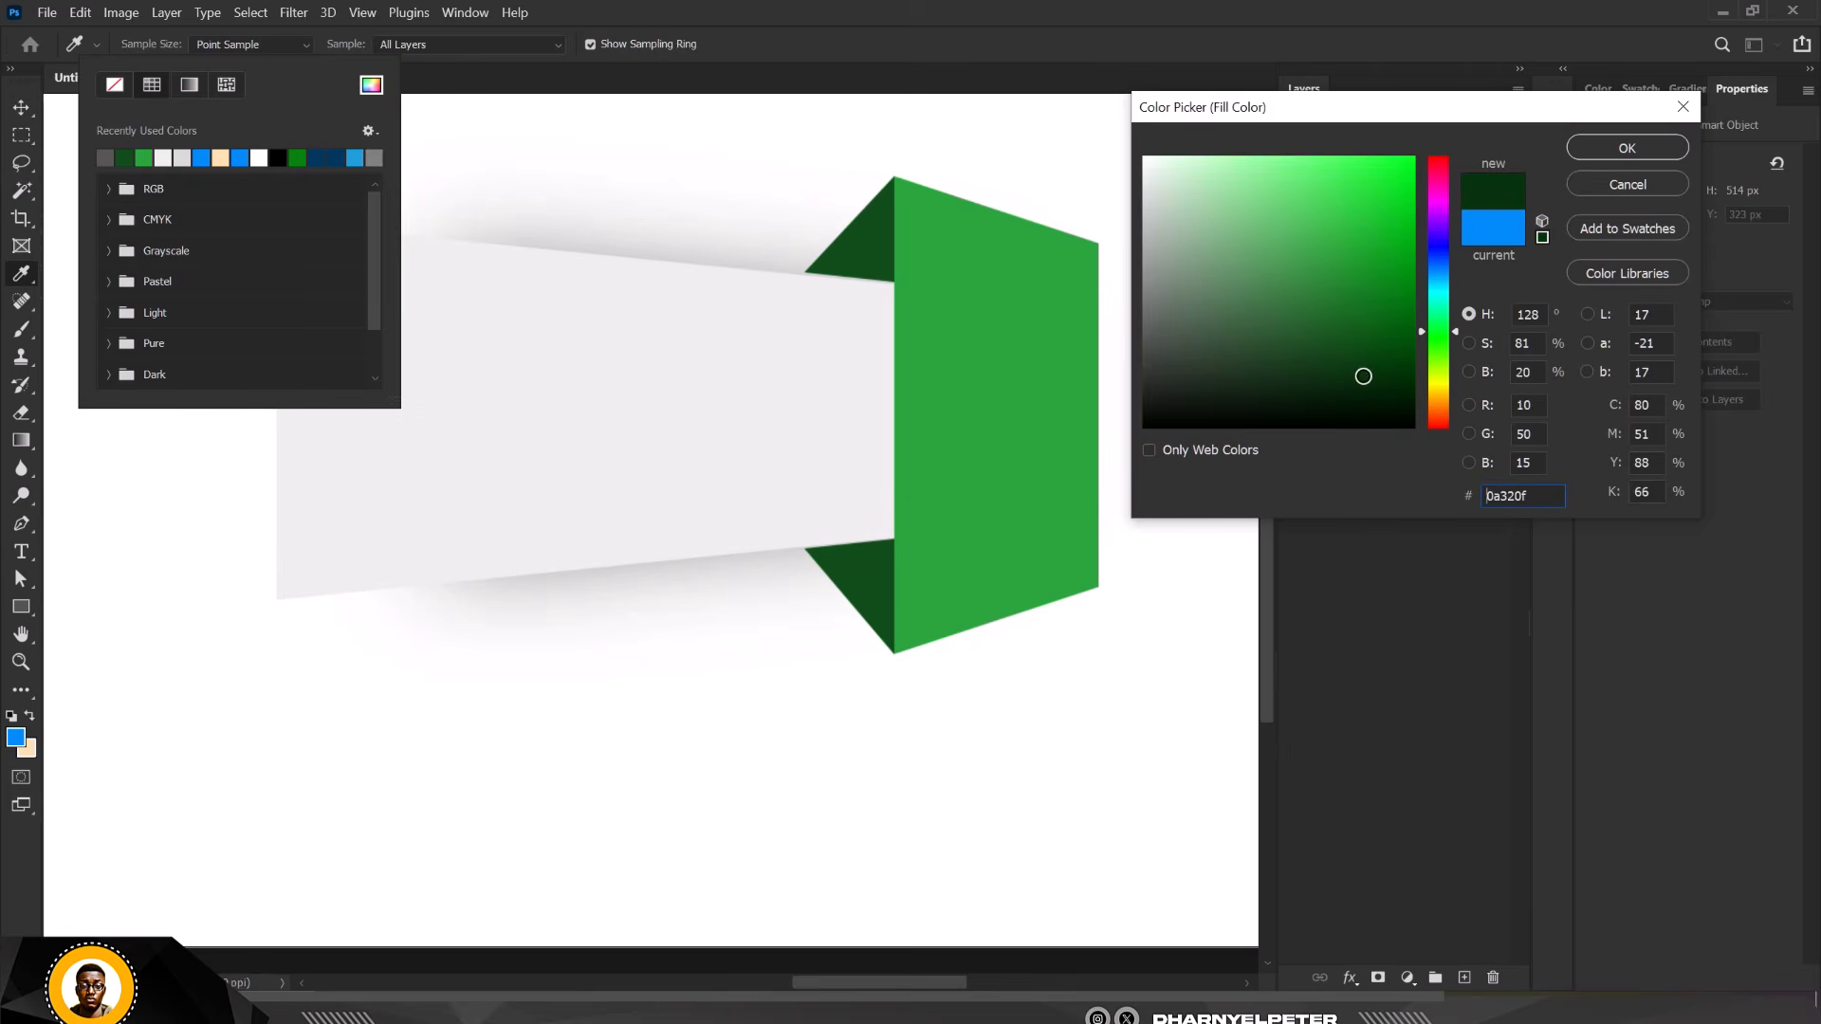
left_click(1622, 148)
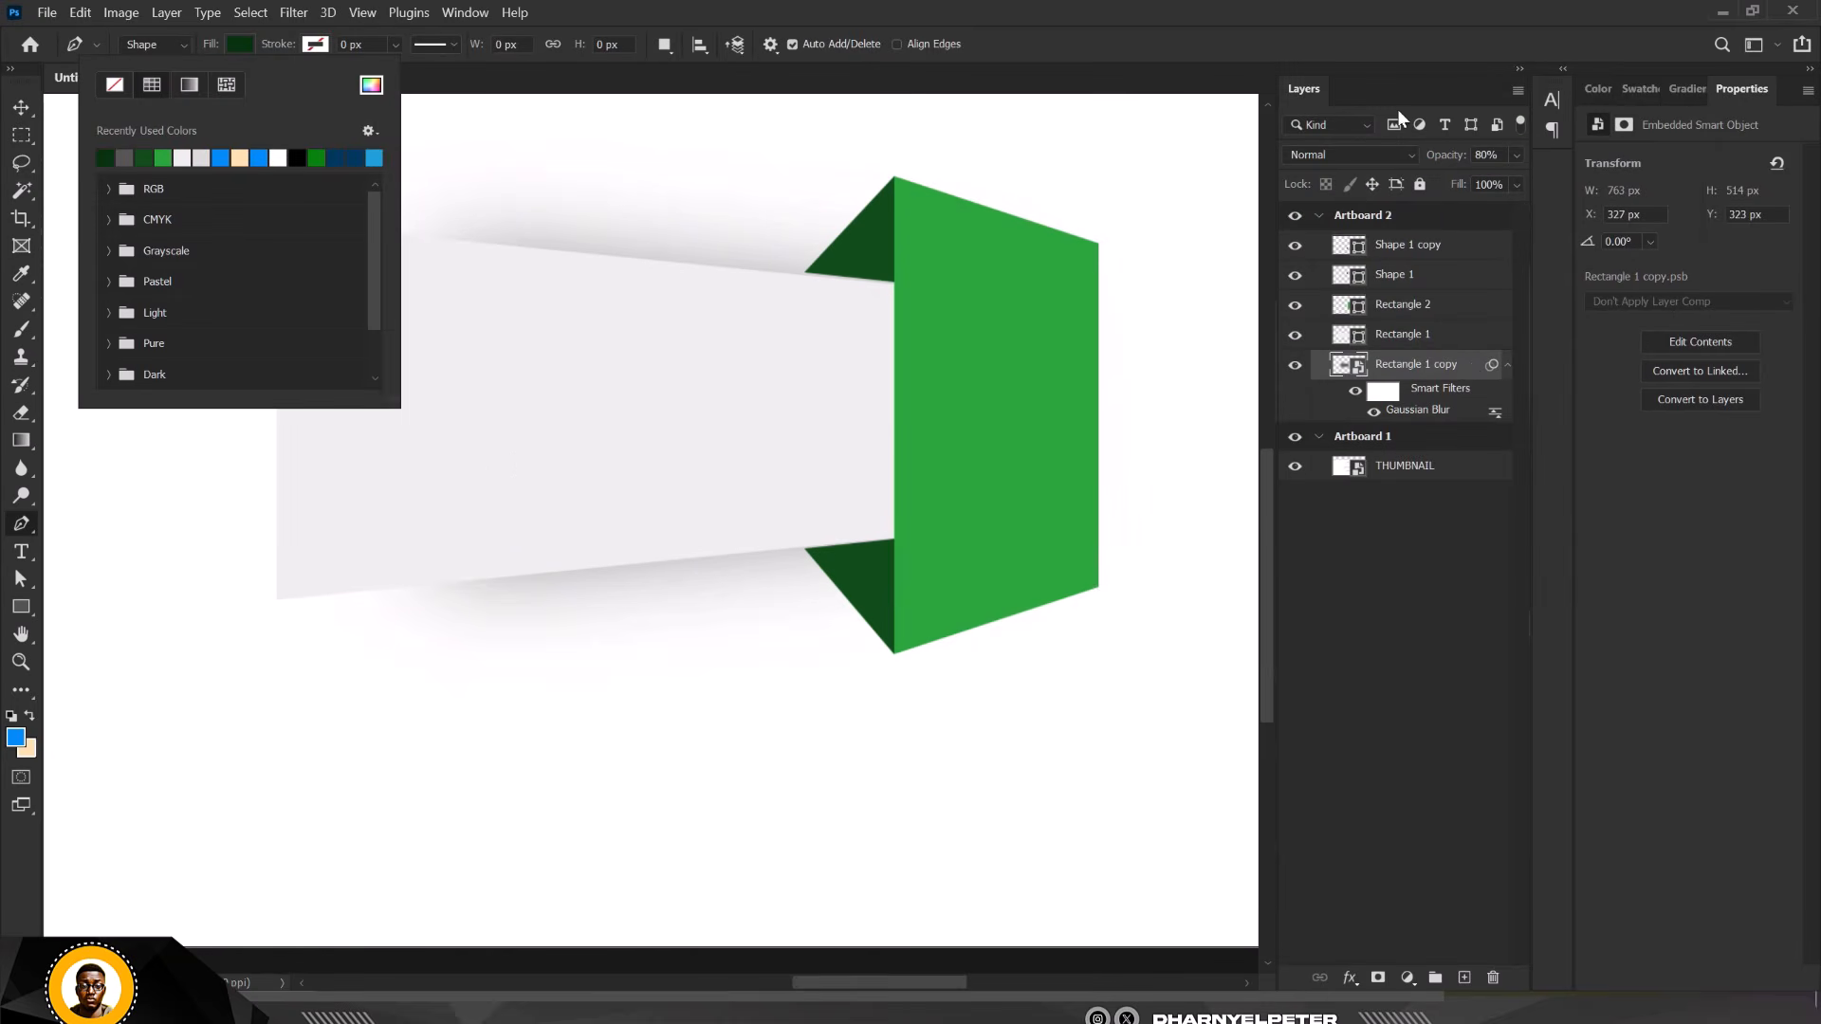
Add a layer above the grey shadow and draw a closed triangle about 275 × 143 px beneath the lower fold and green panel
left_click(1465, 367)
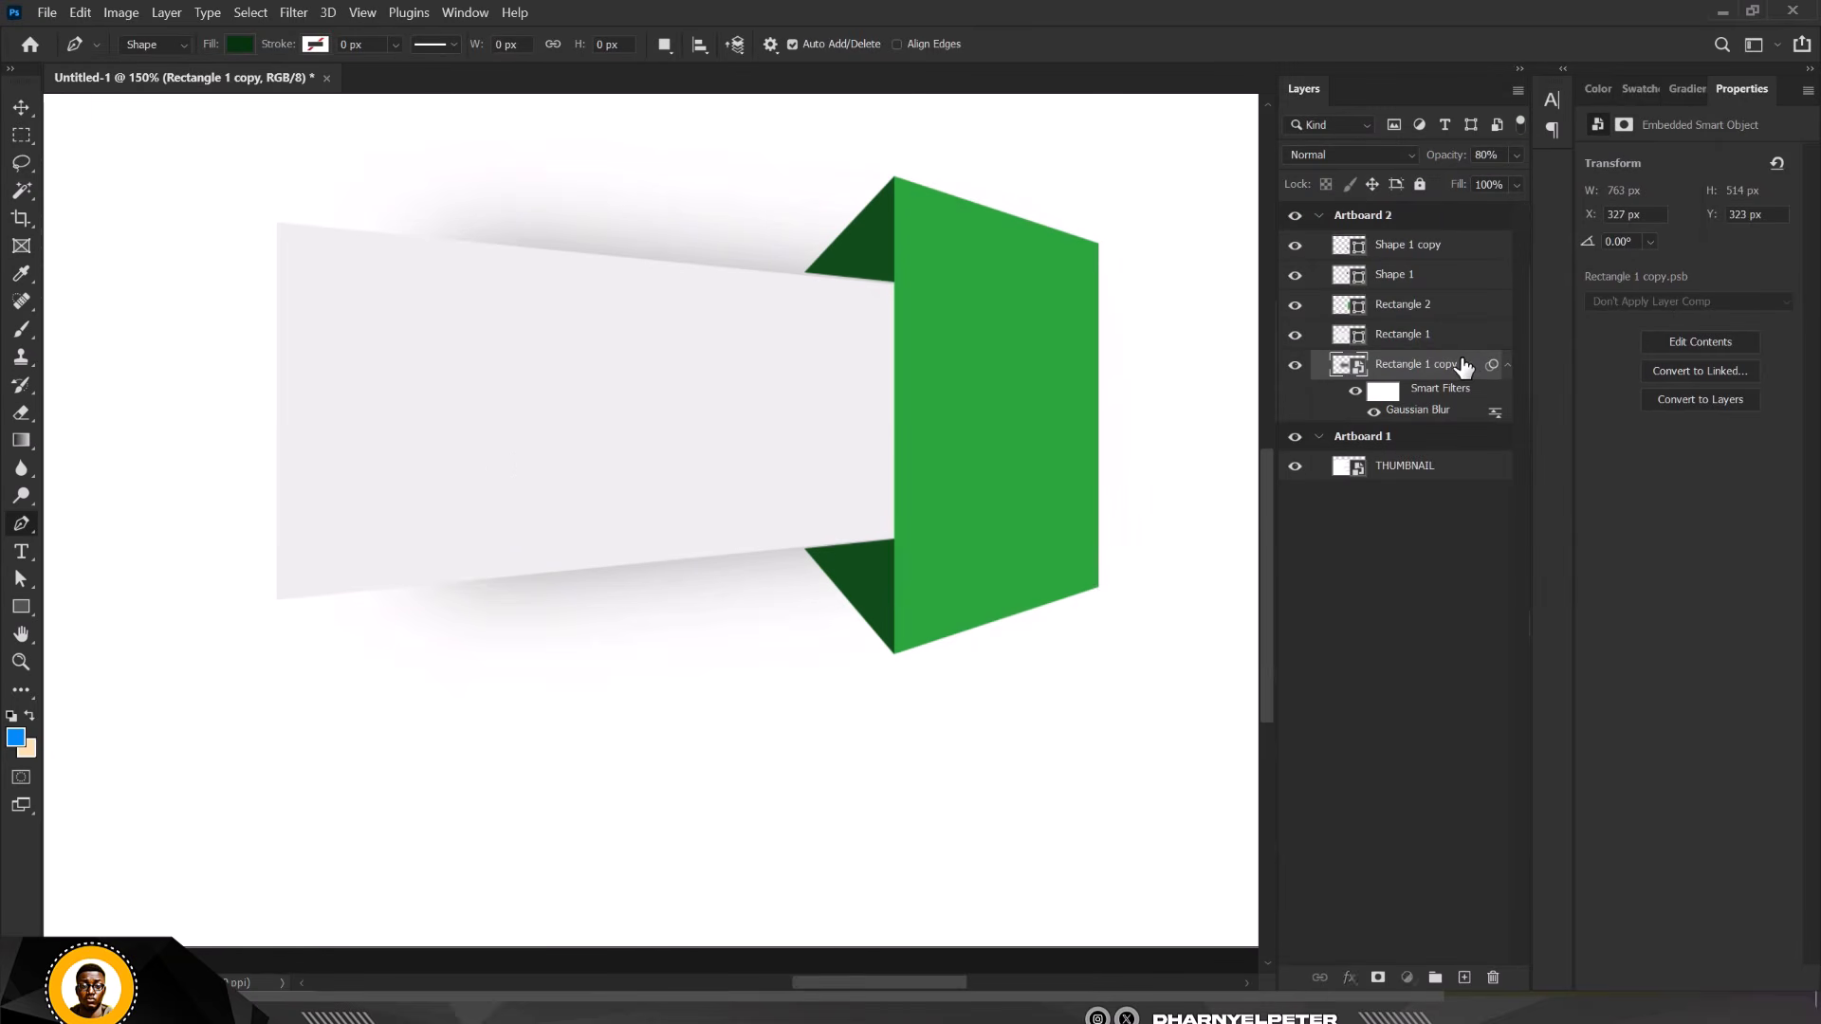
left_click(1464, 978)
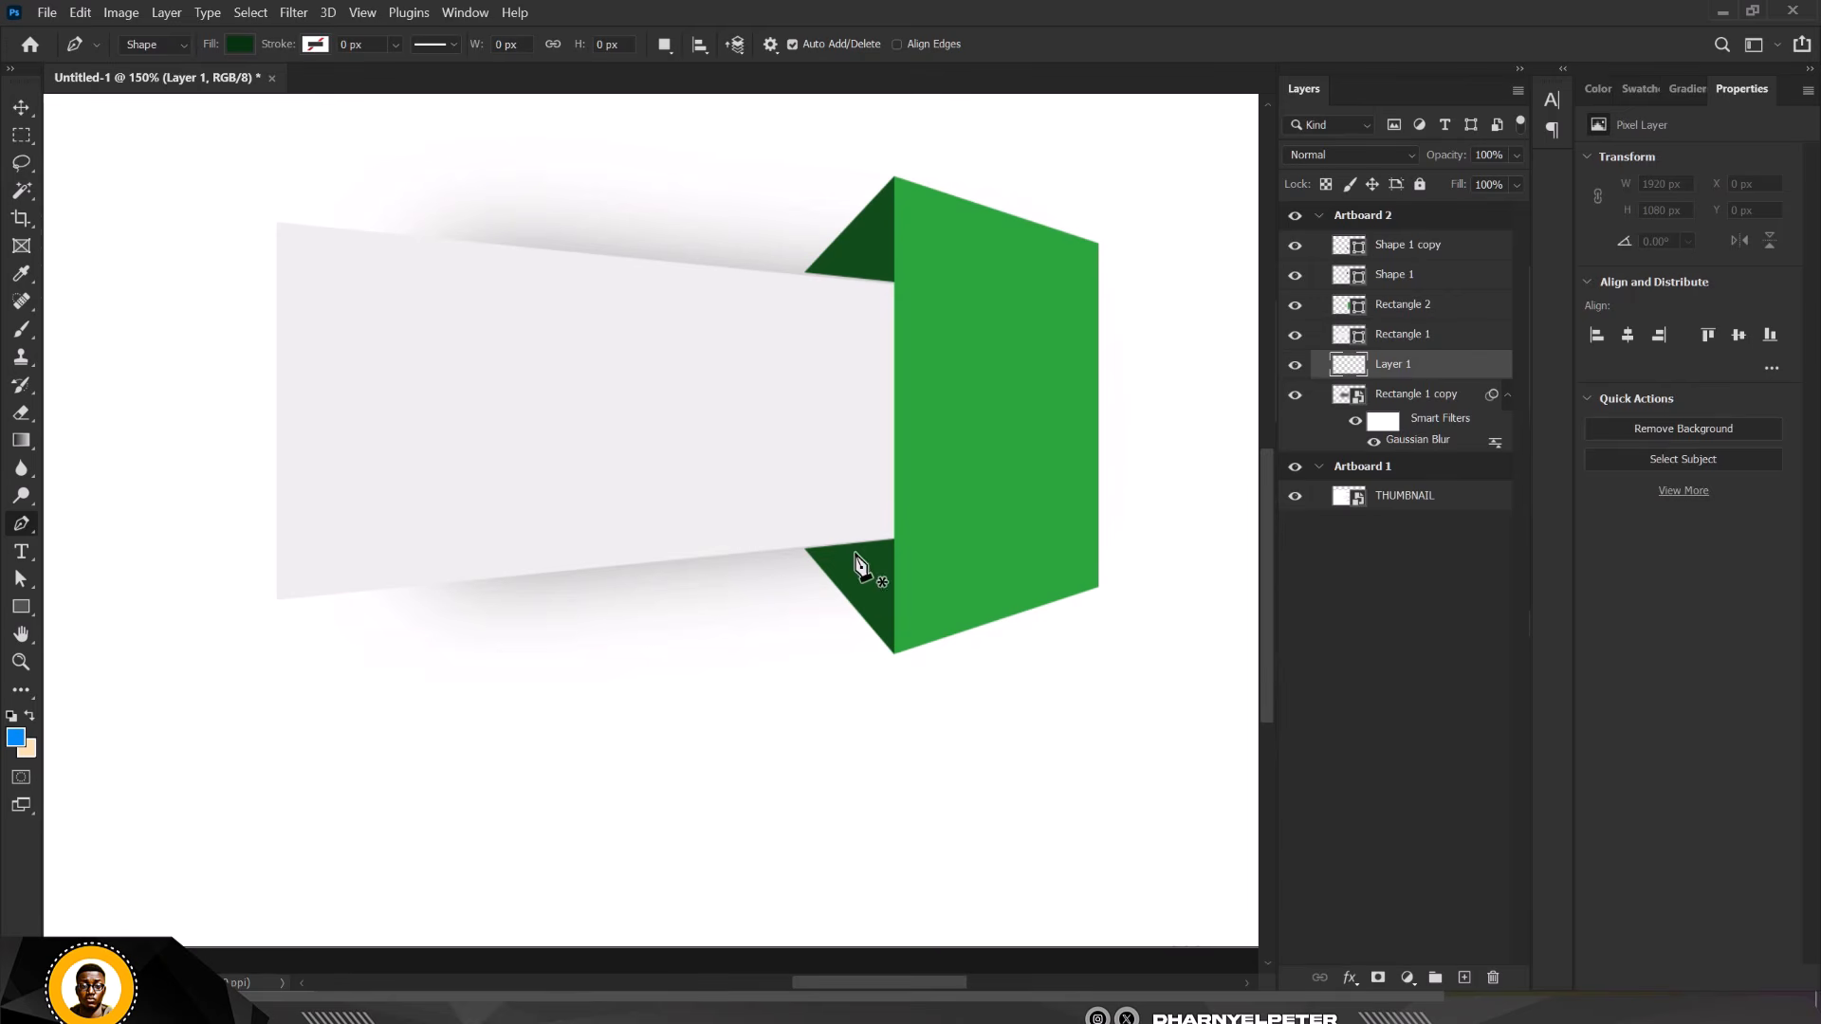
left_click(787, 531)
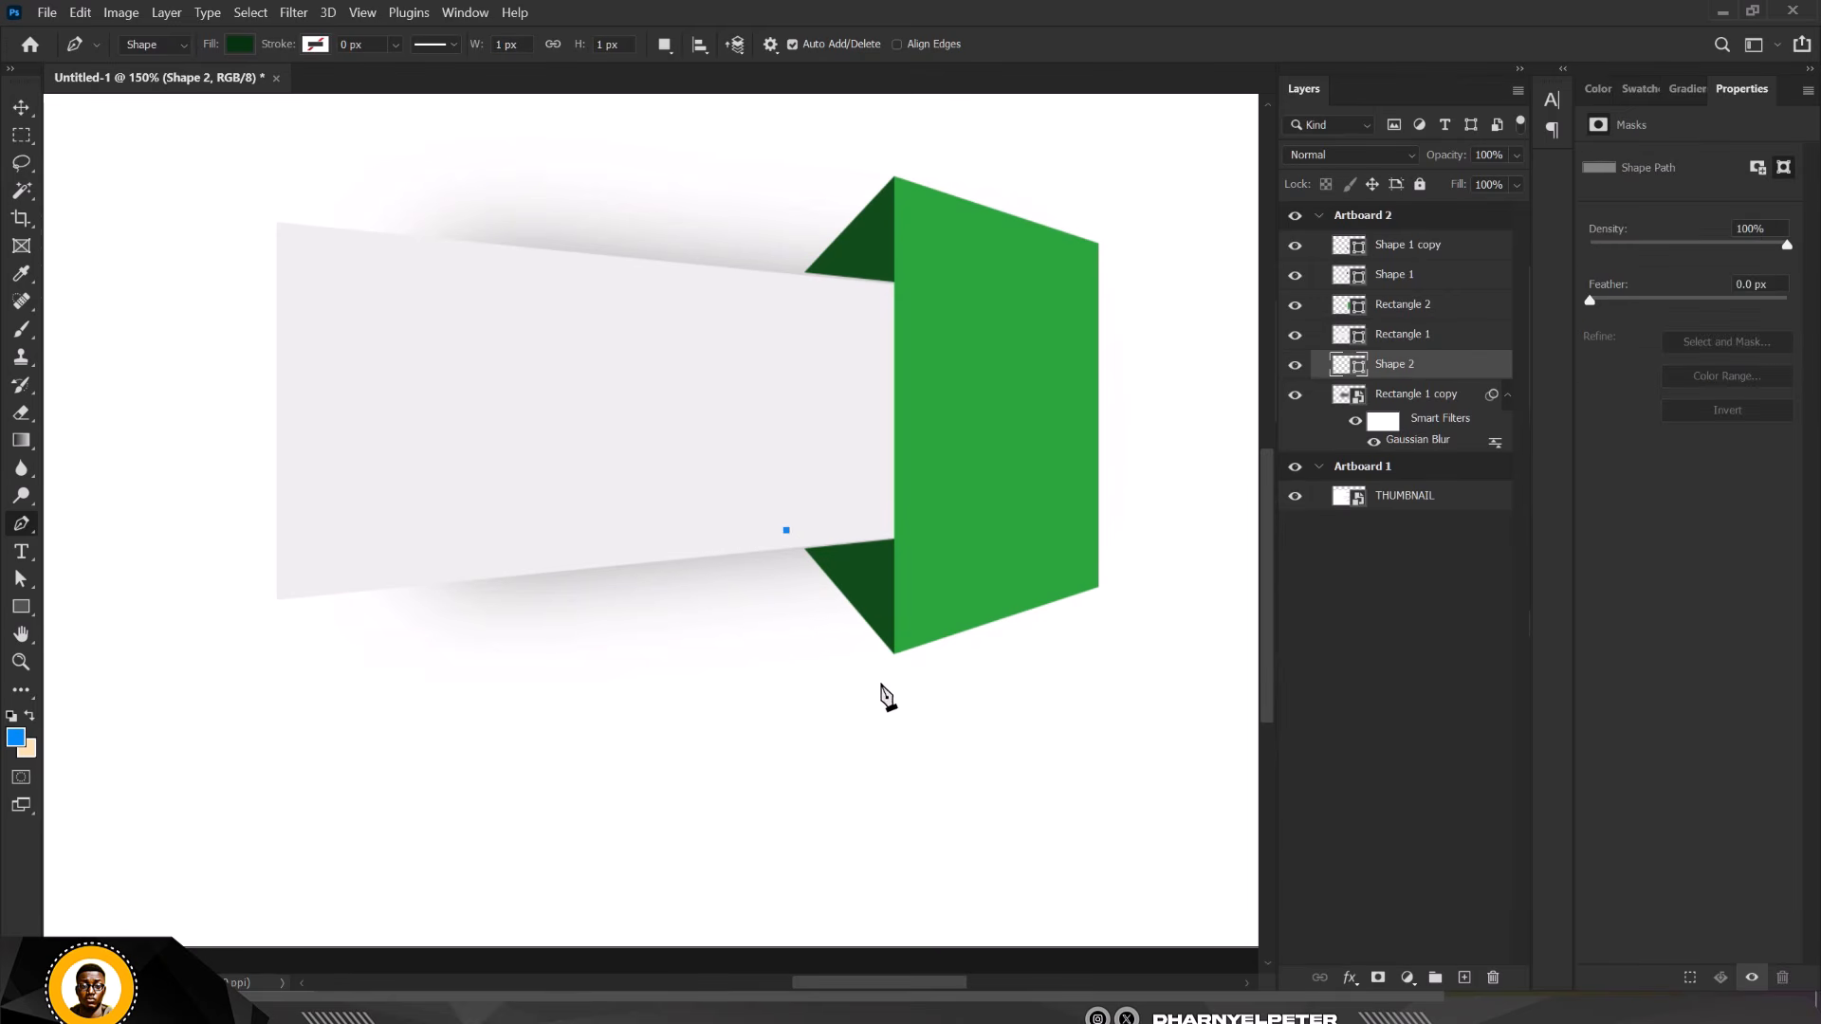
left_click(880, 683)
left_click(1081, 607)
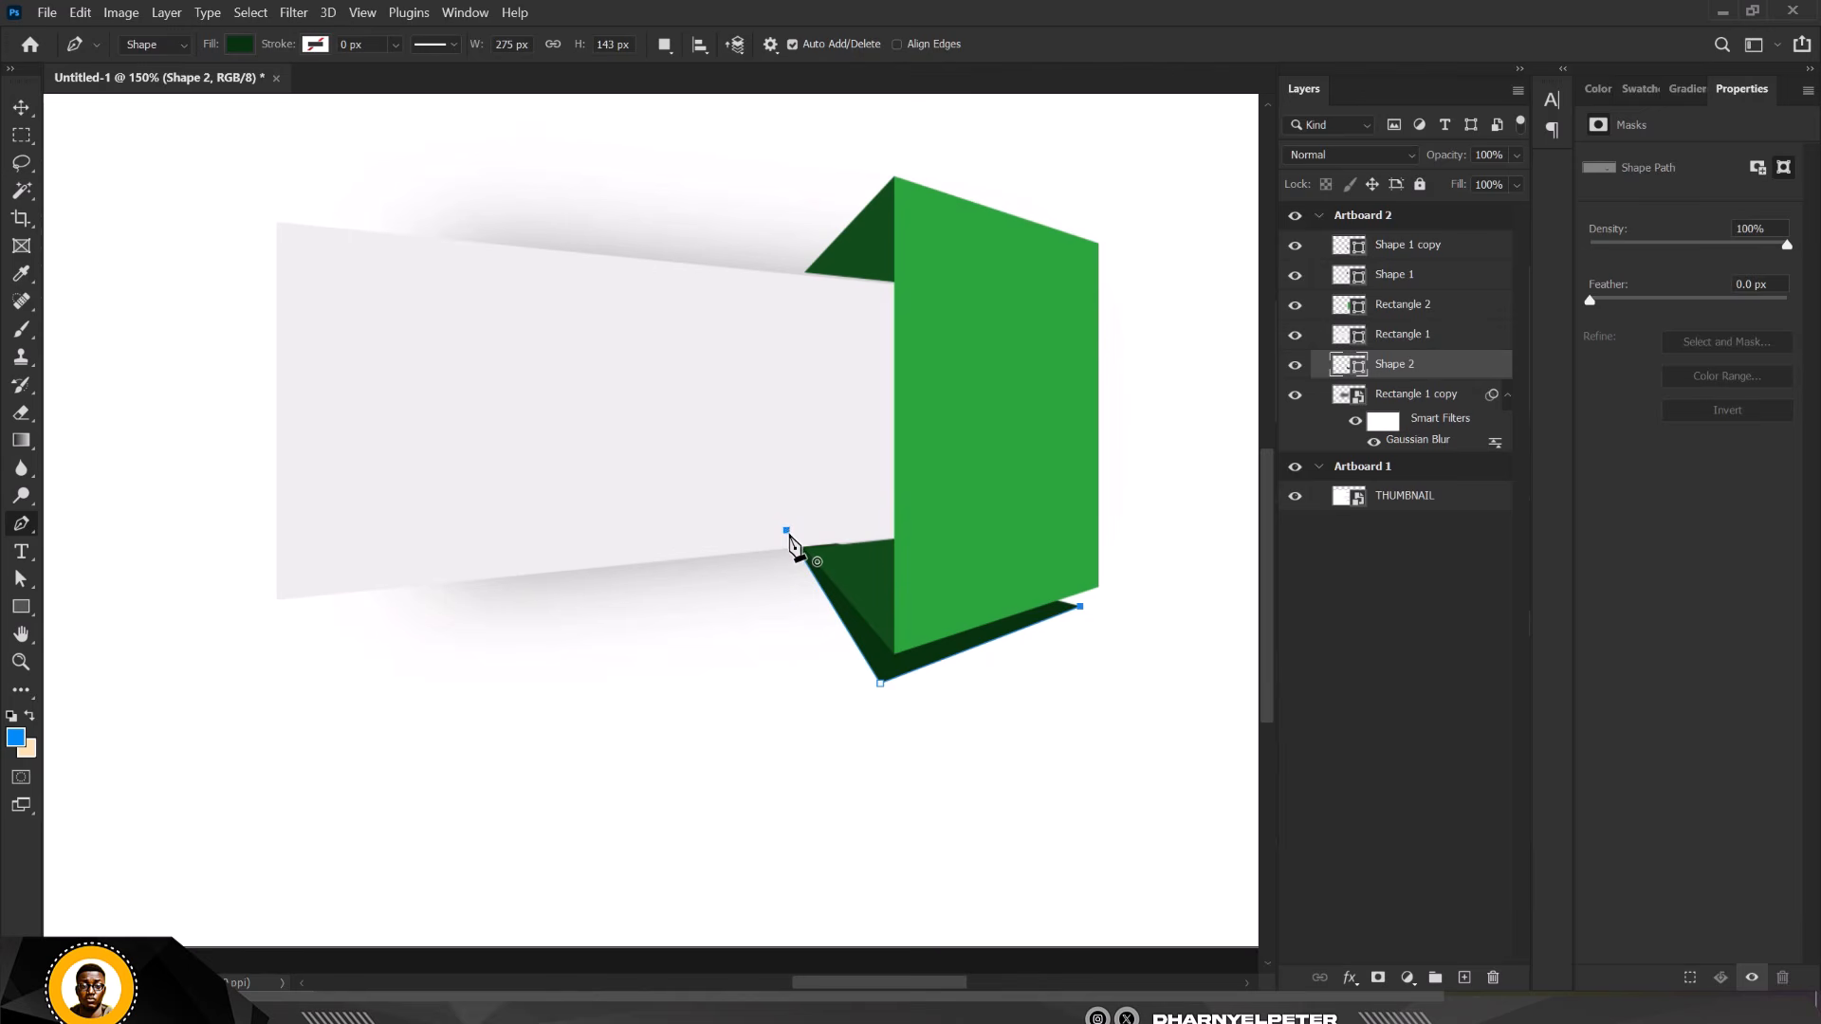
left_click(787, 531)
left_click(21, 107)
Convert the dark green triangle to a smart object and apply a Gaussian Blur with a 31.8 pixel radius
scroll(806, 394, "down", 5)
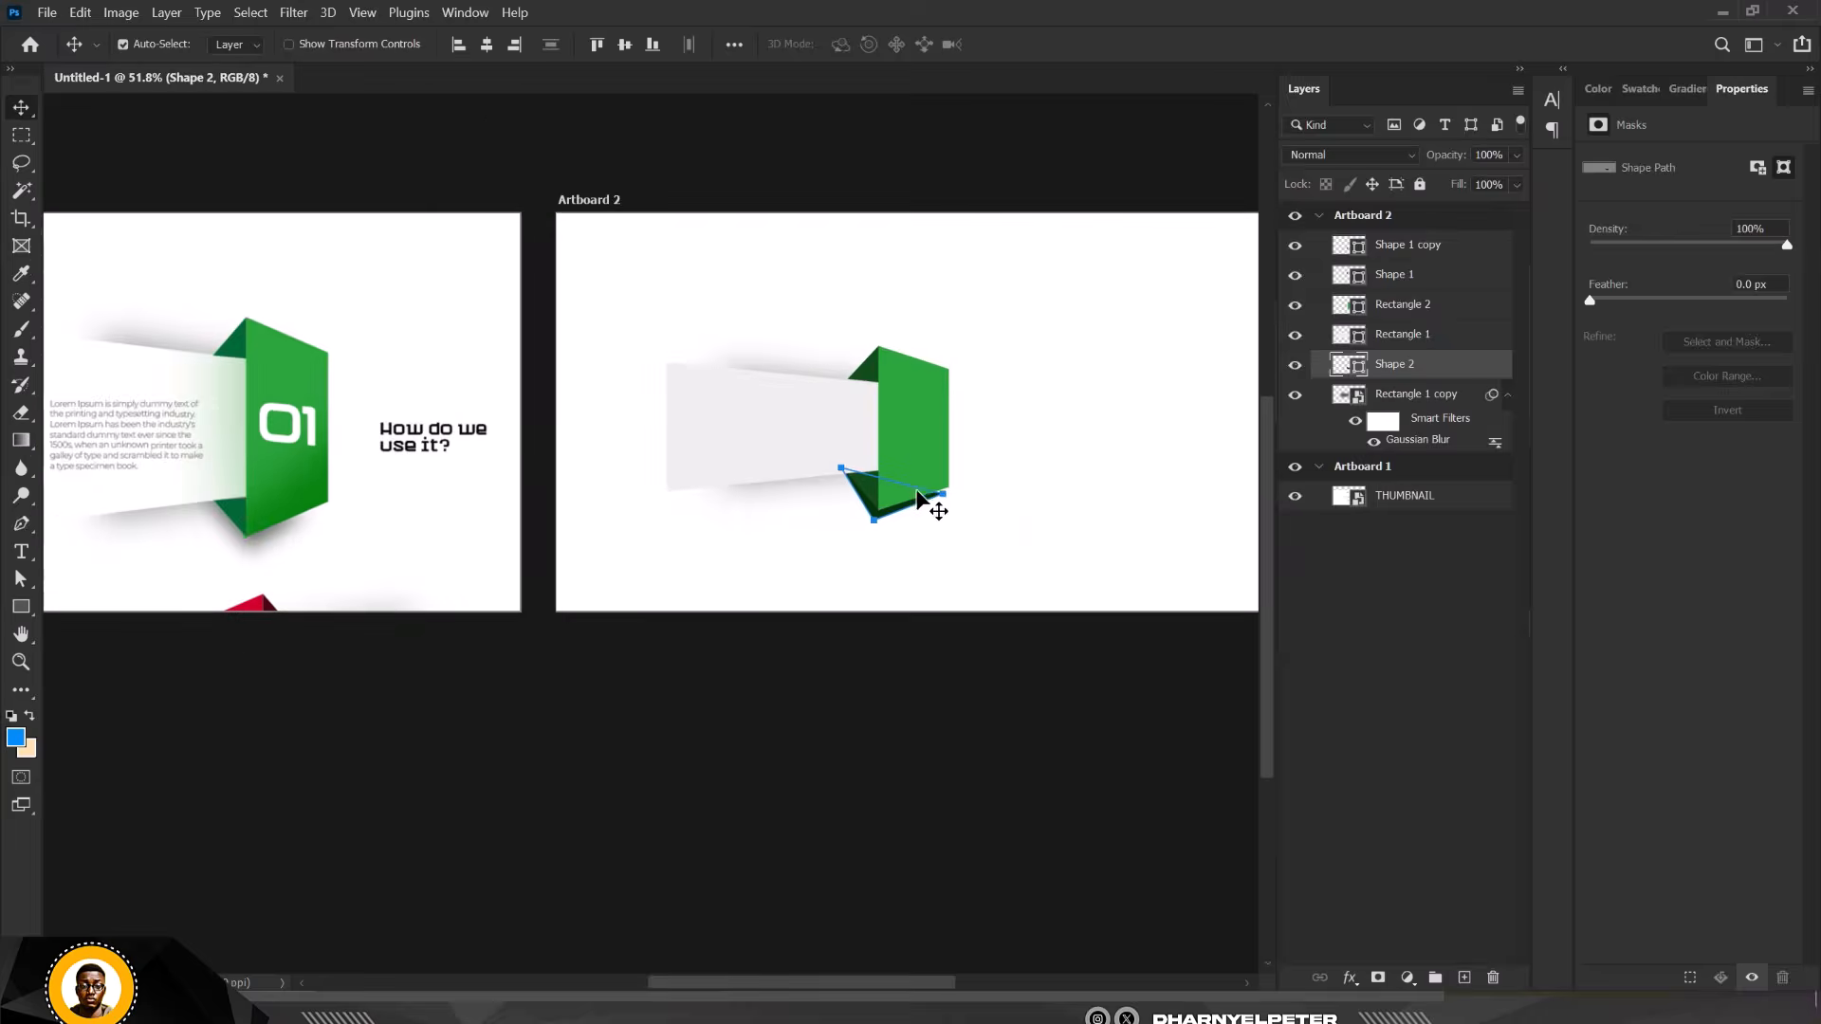
scroll(850, 492, "up", 7)
scroll(826, 600, "down", 3)
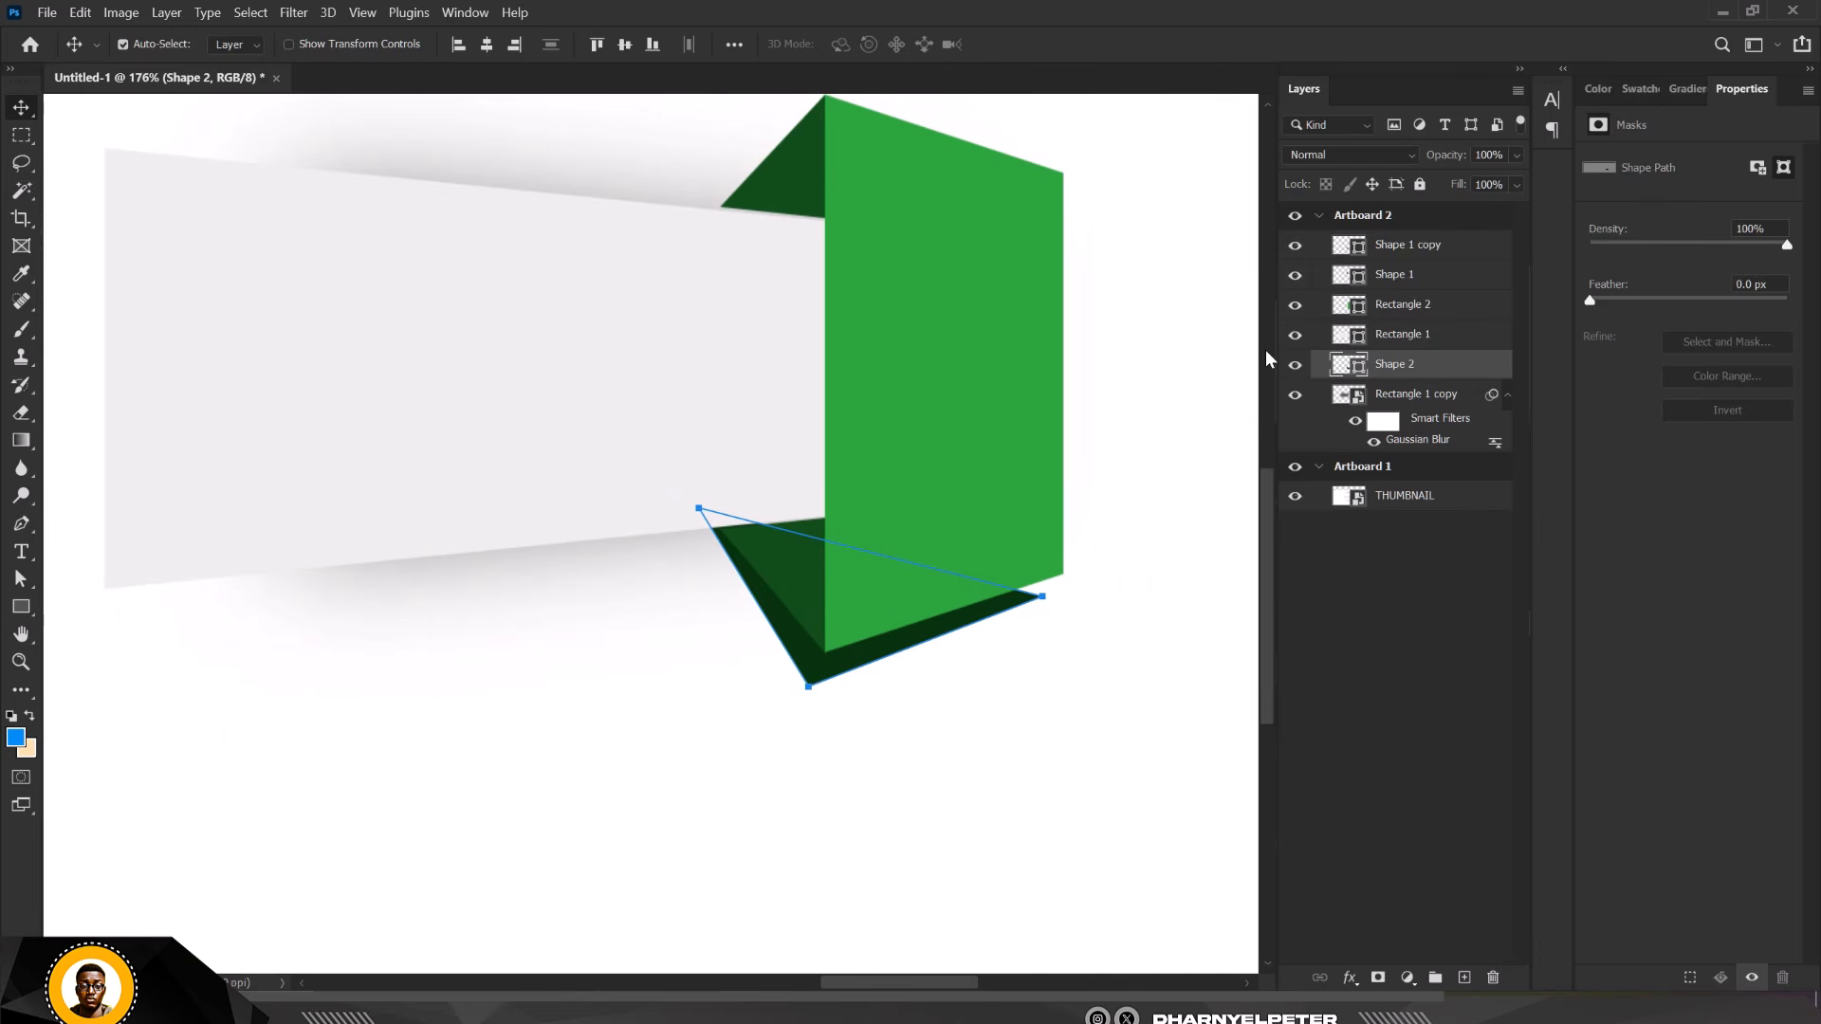
left_click(309, 16)
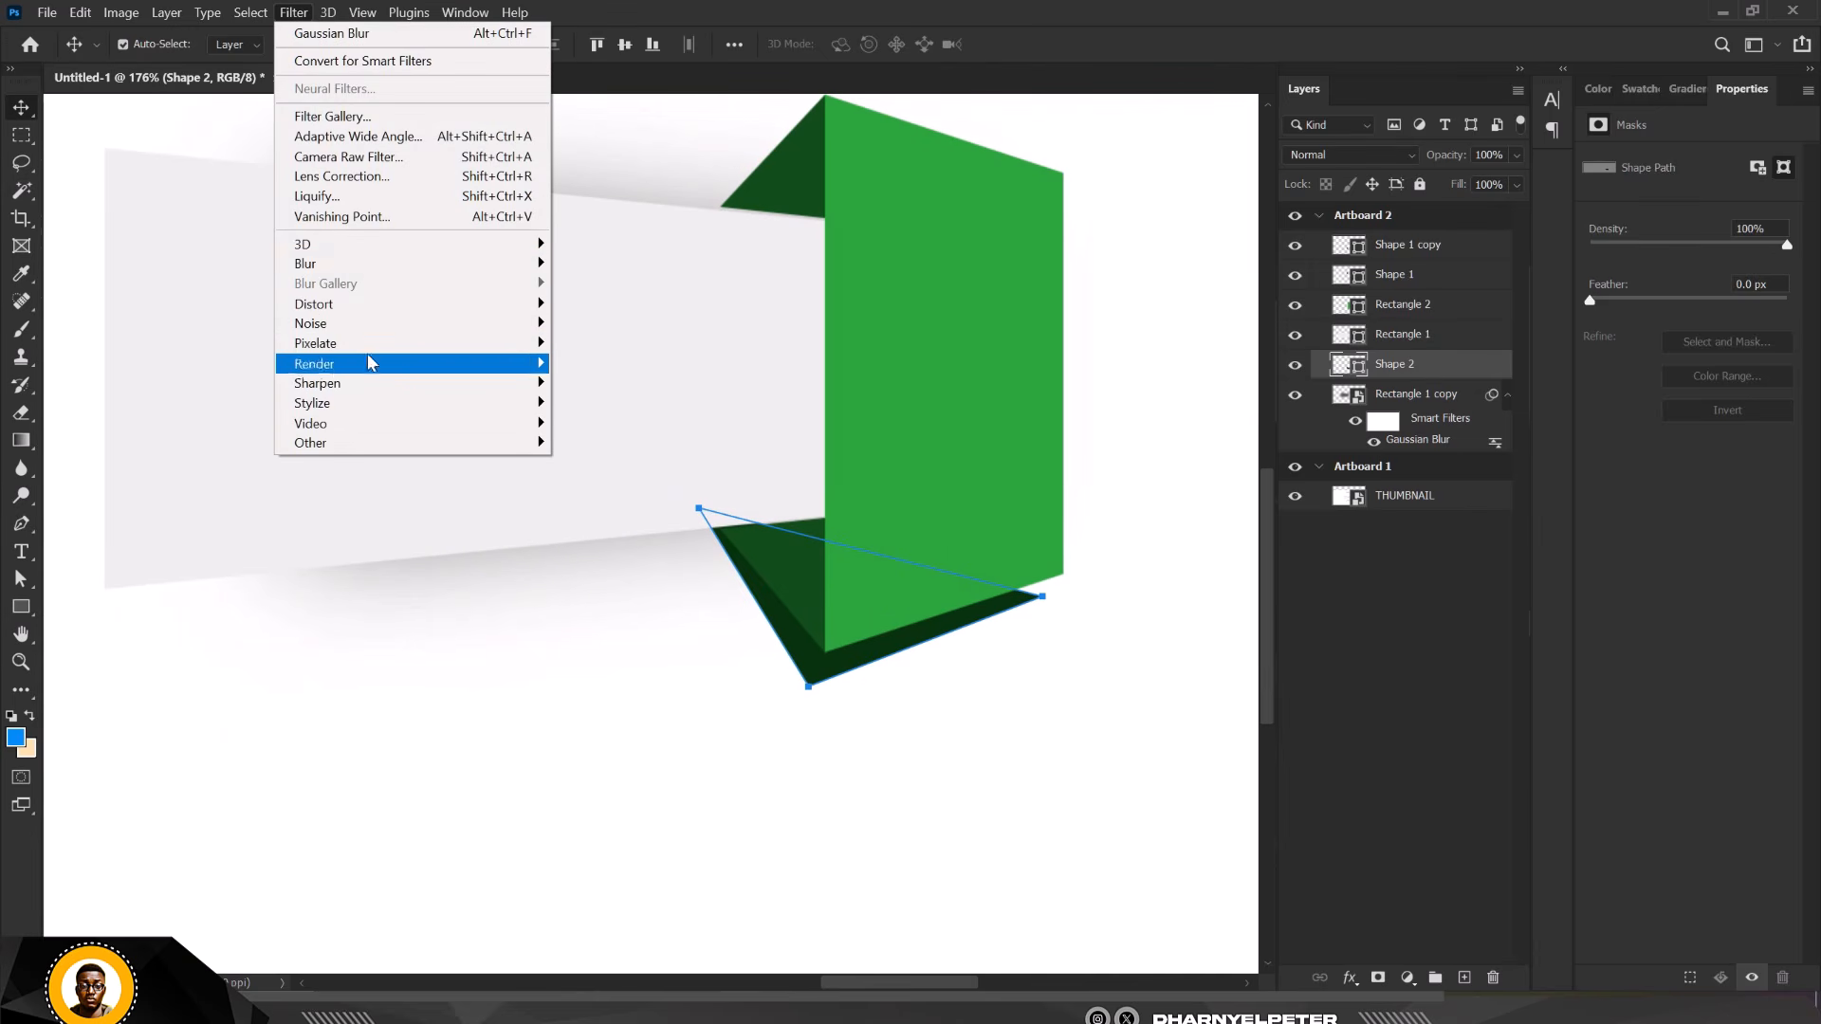
mouse_move(456, 264)
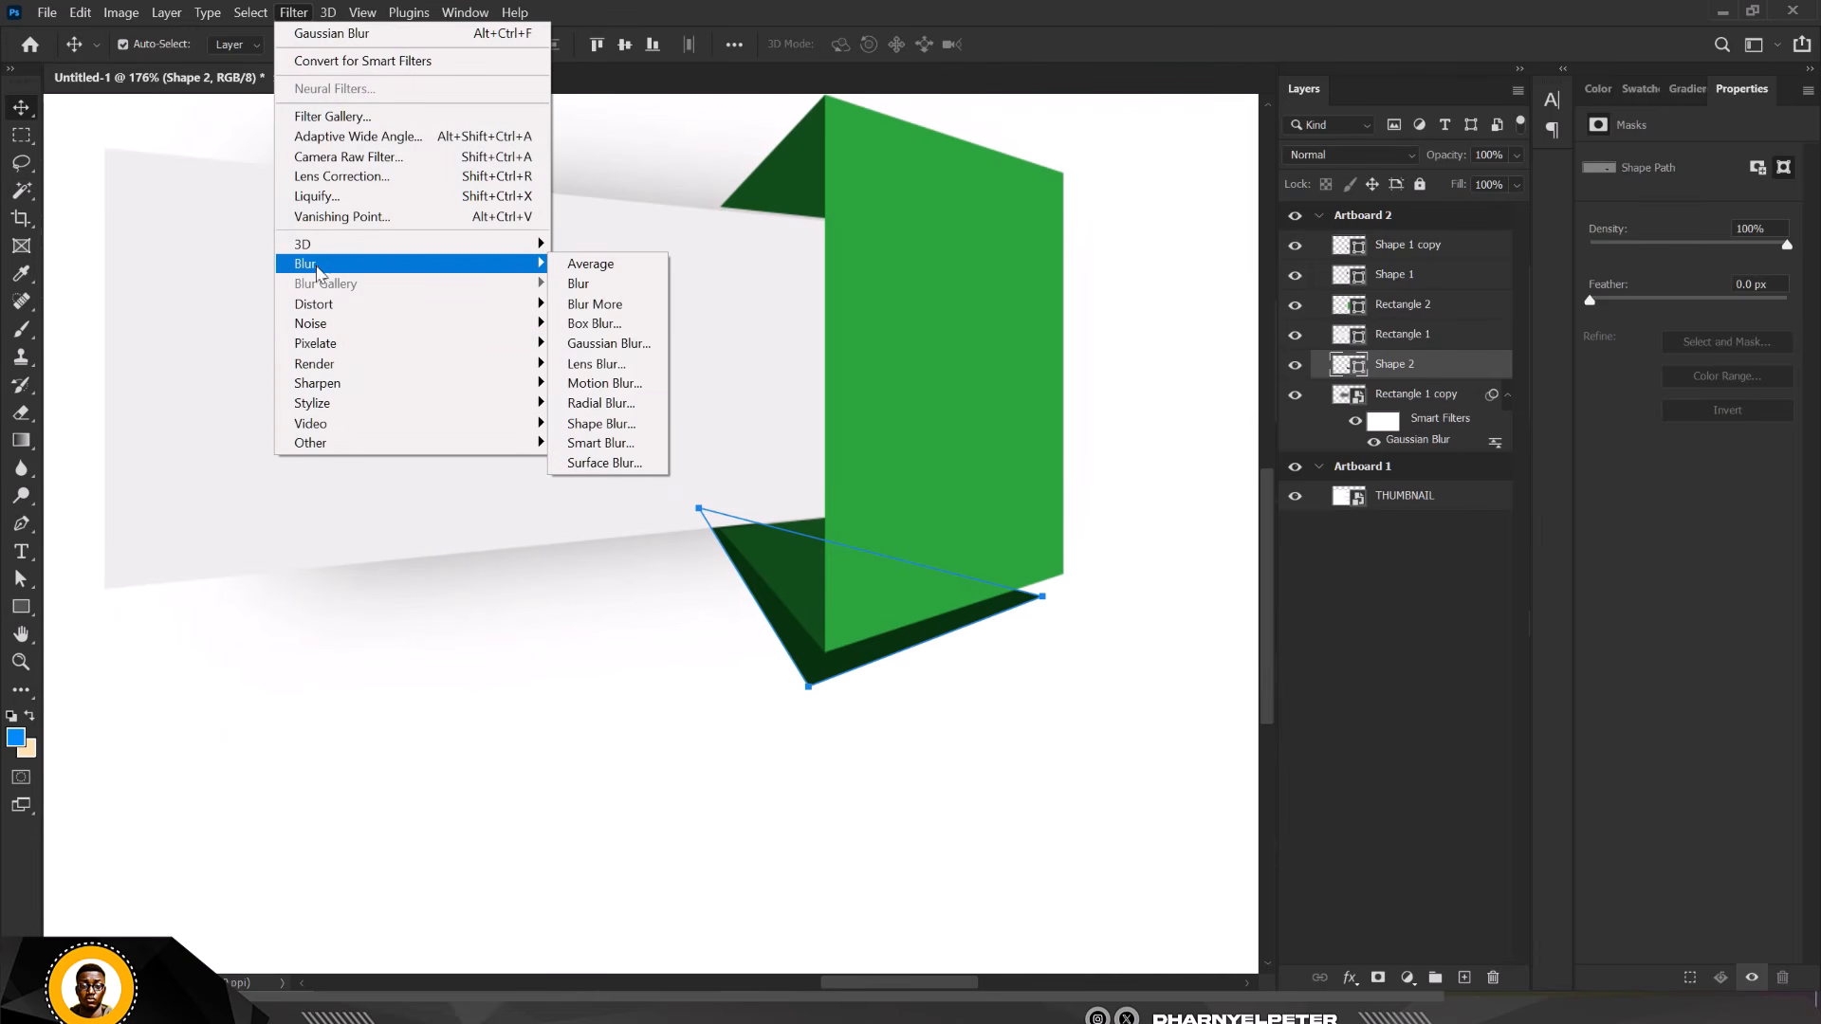
left_click(606, 347)
left_click(964, 385)
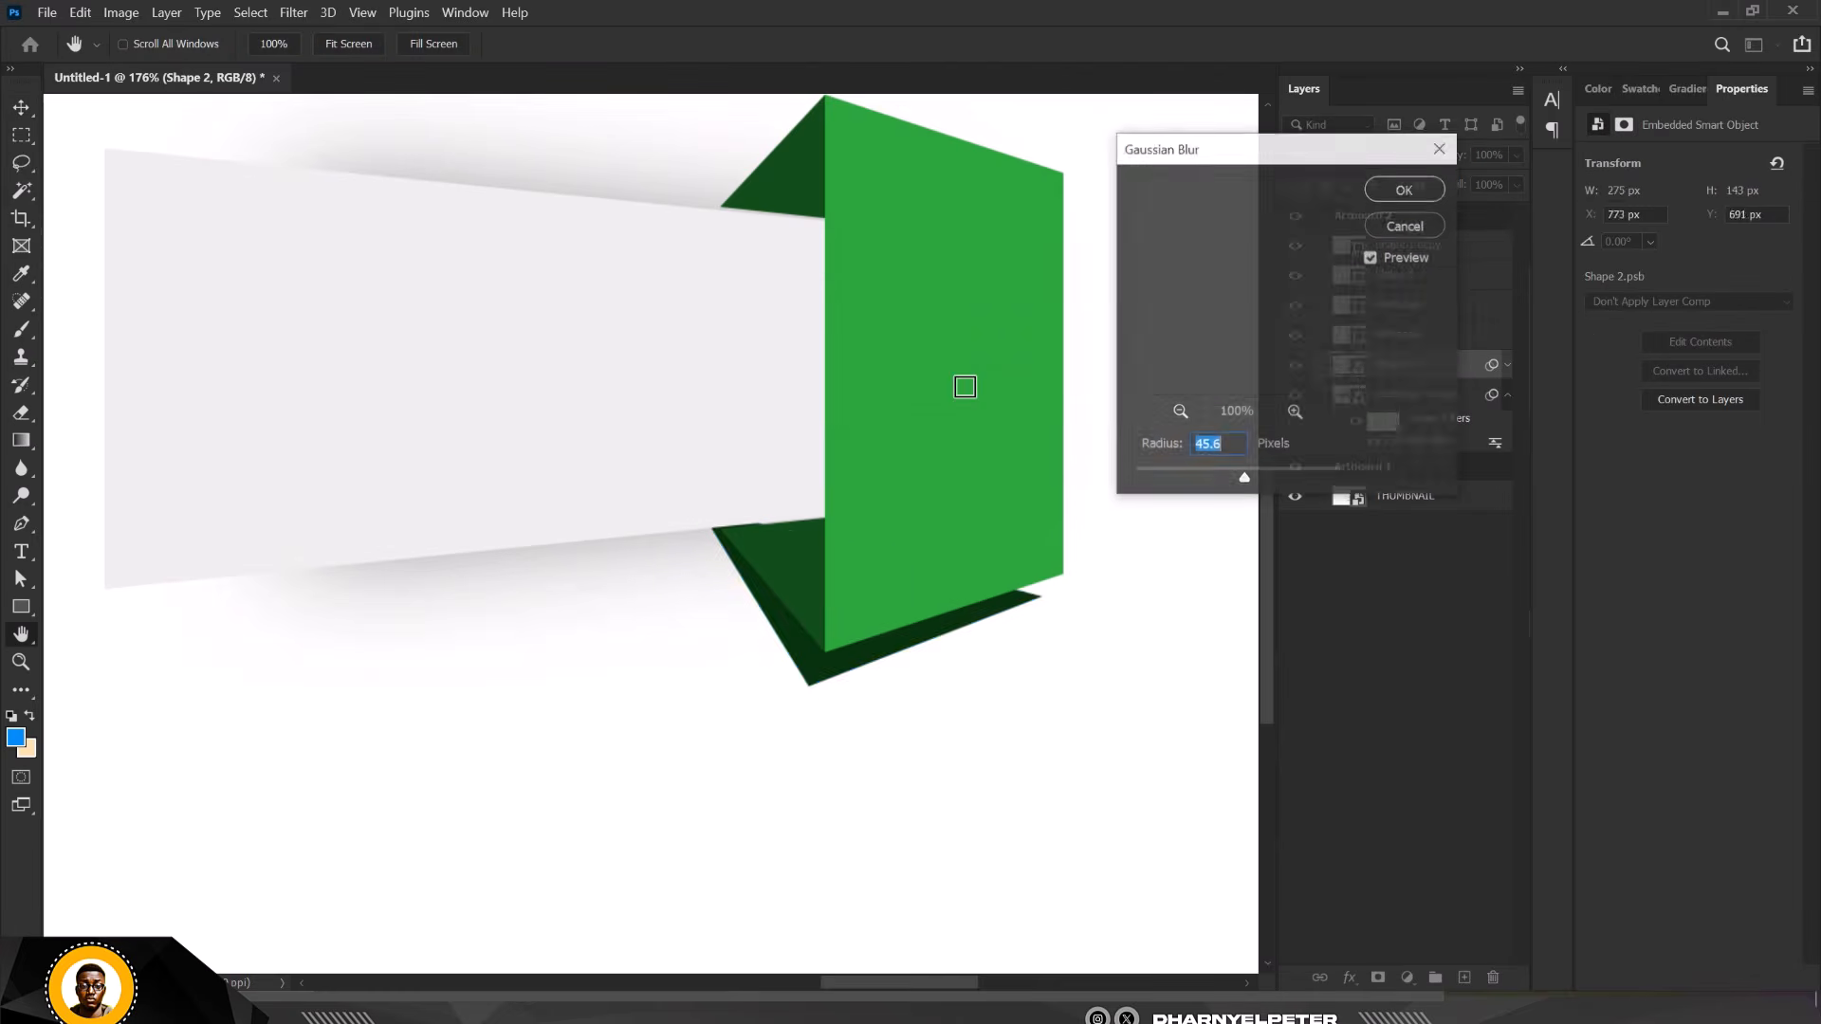
left_click_drag(1242, 479, 1234, 478)
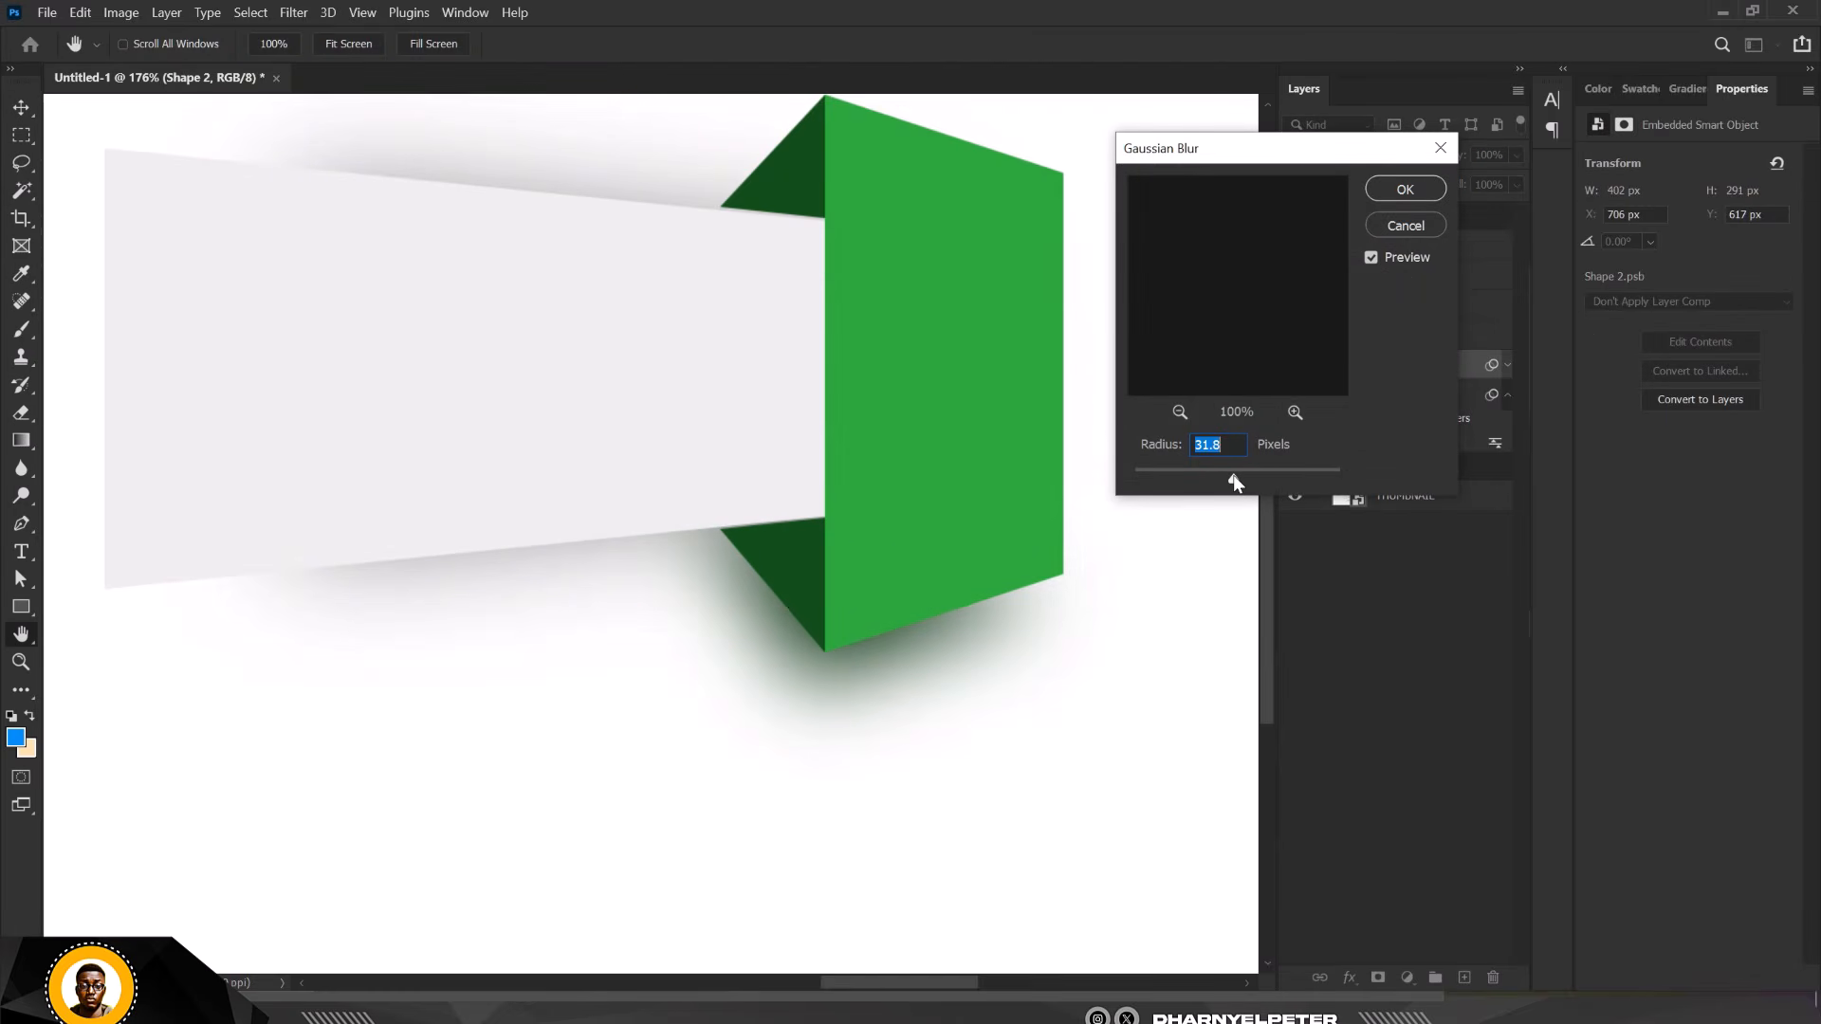
left_click(1406, 190)
key("v")
scroll(809, 569, "down", 5)
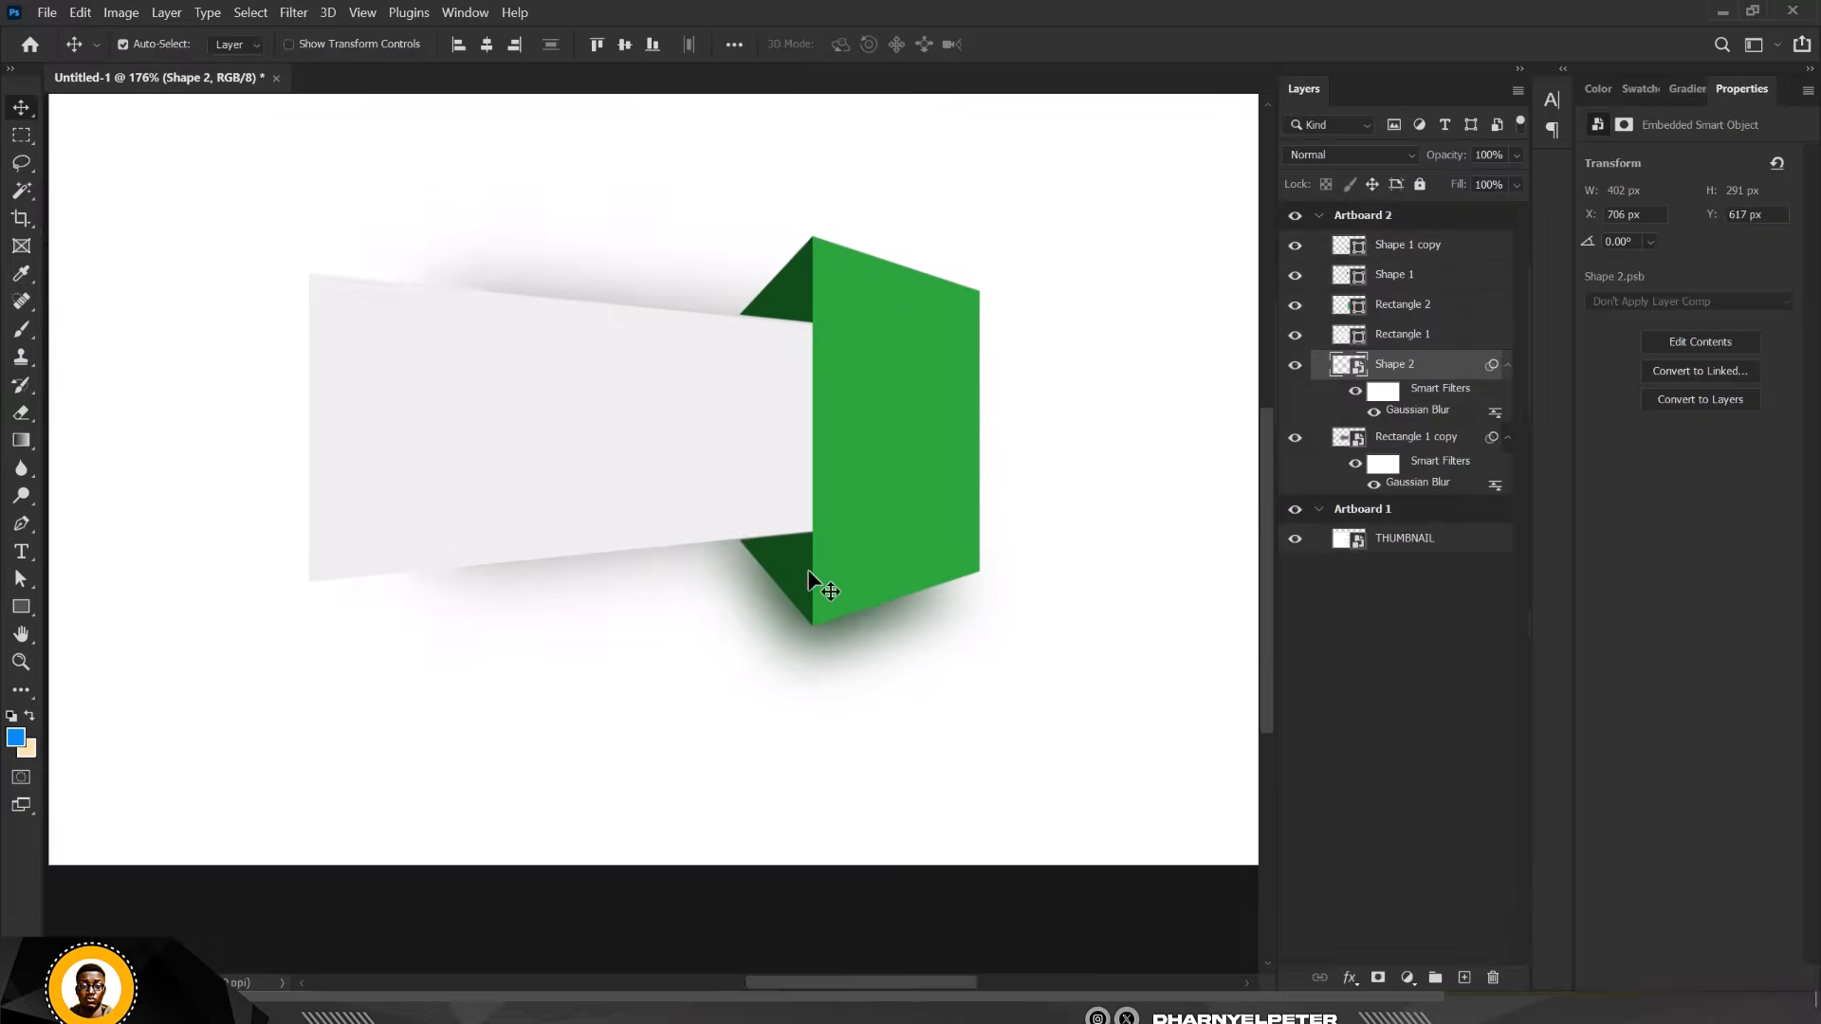
scroll(837, 532, "up", 4)
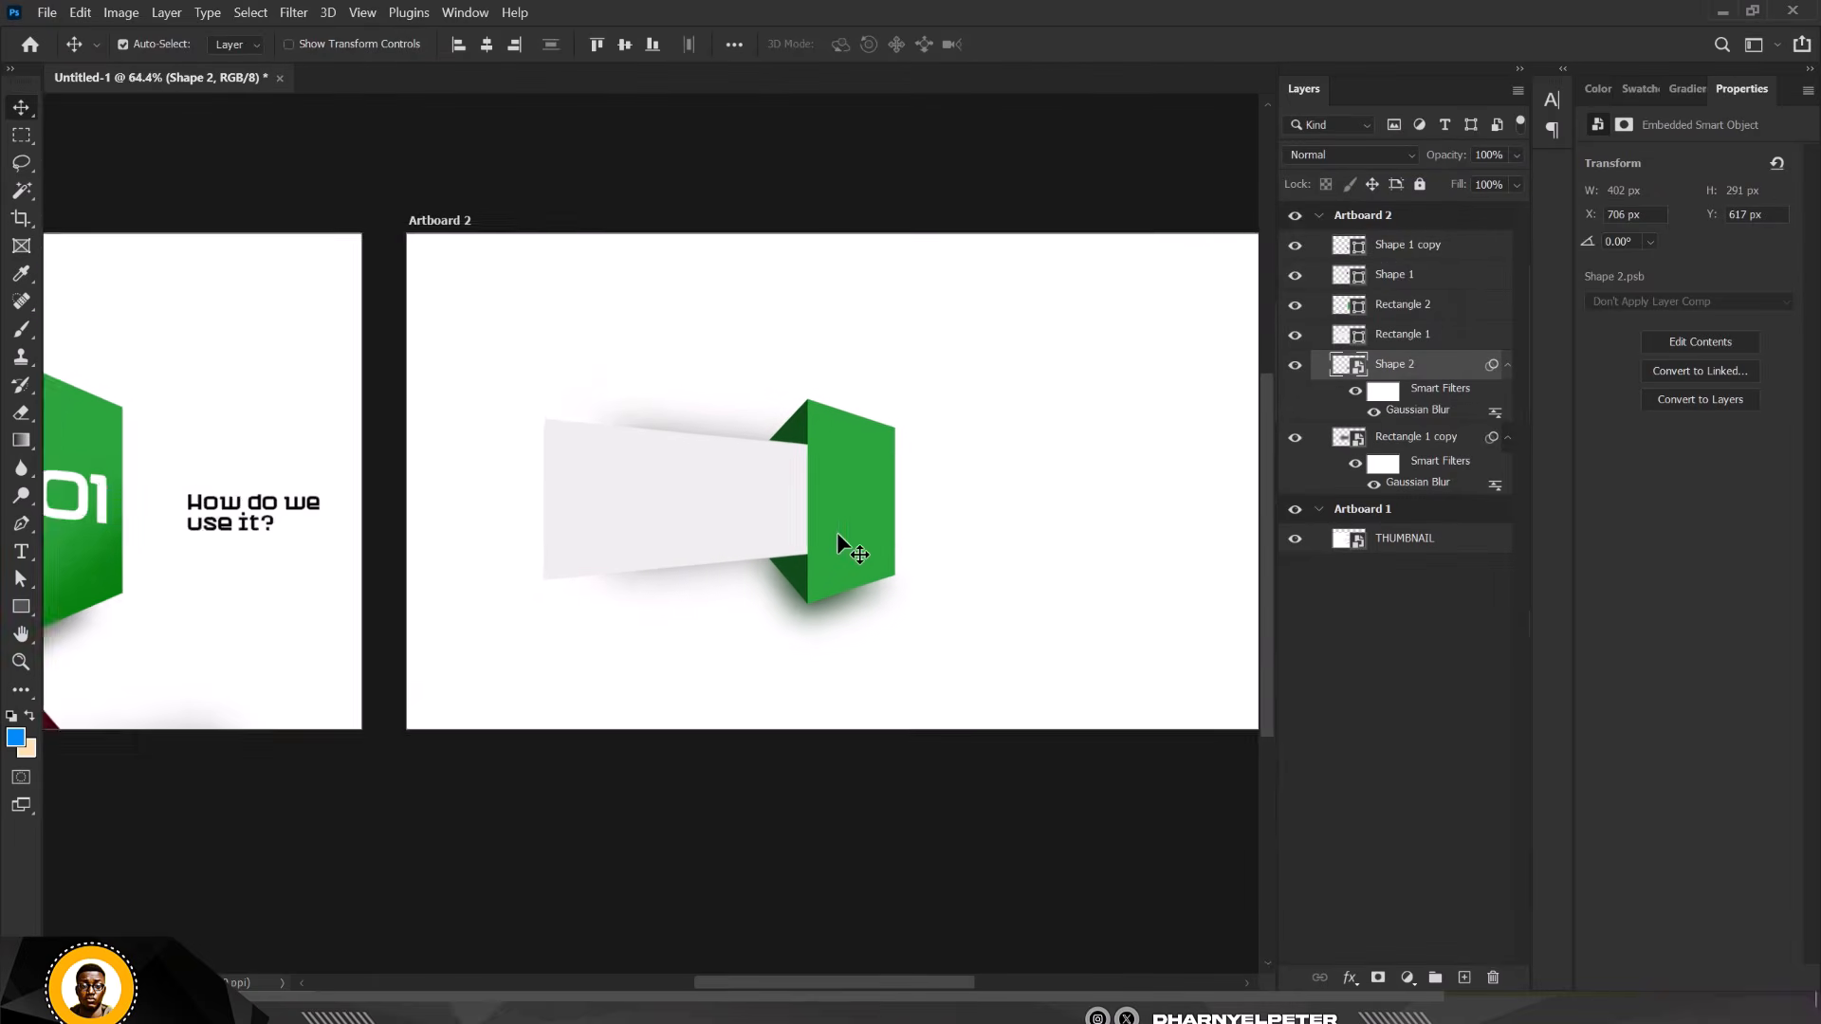
scroll(828, 543, "down", 2)
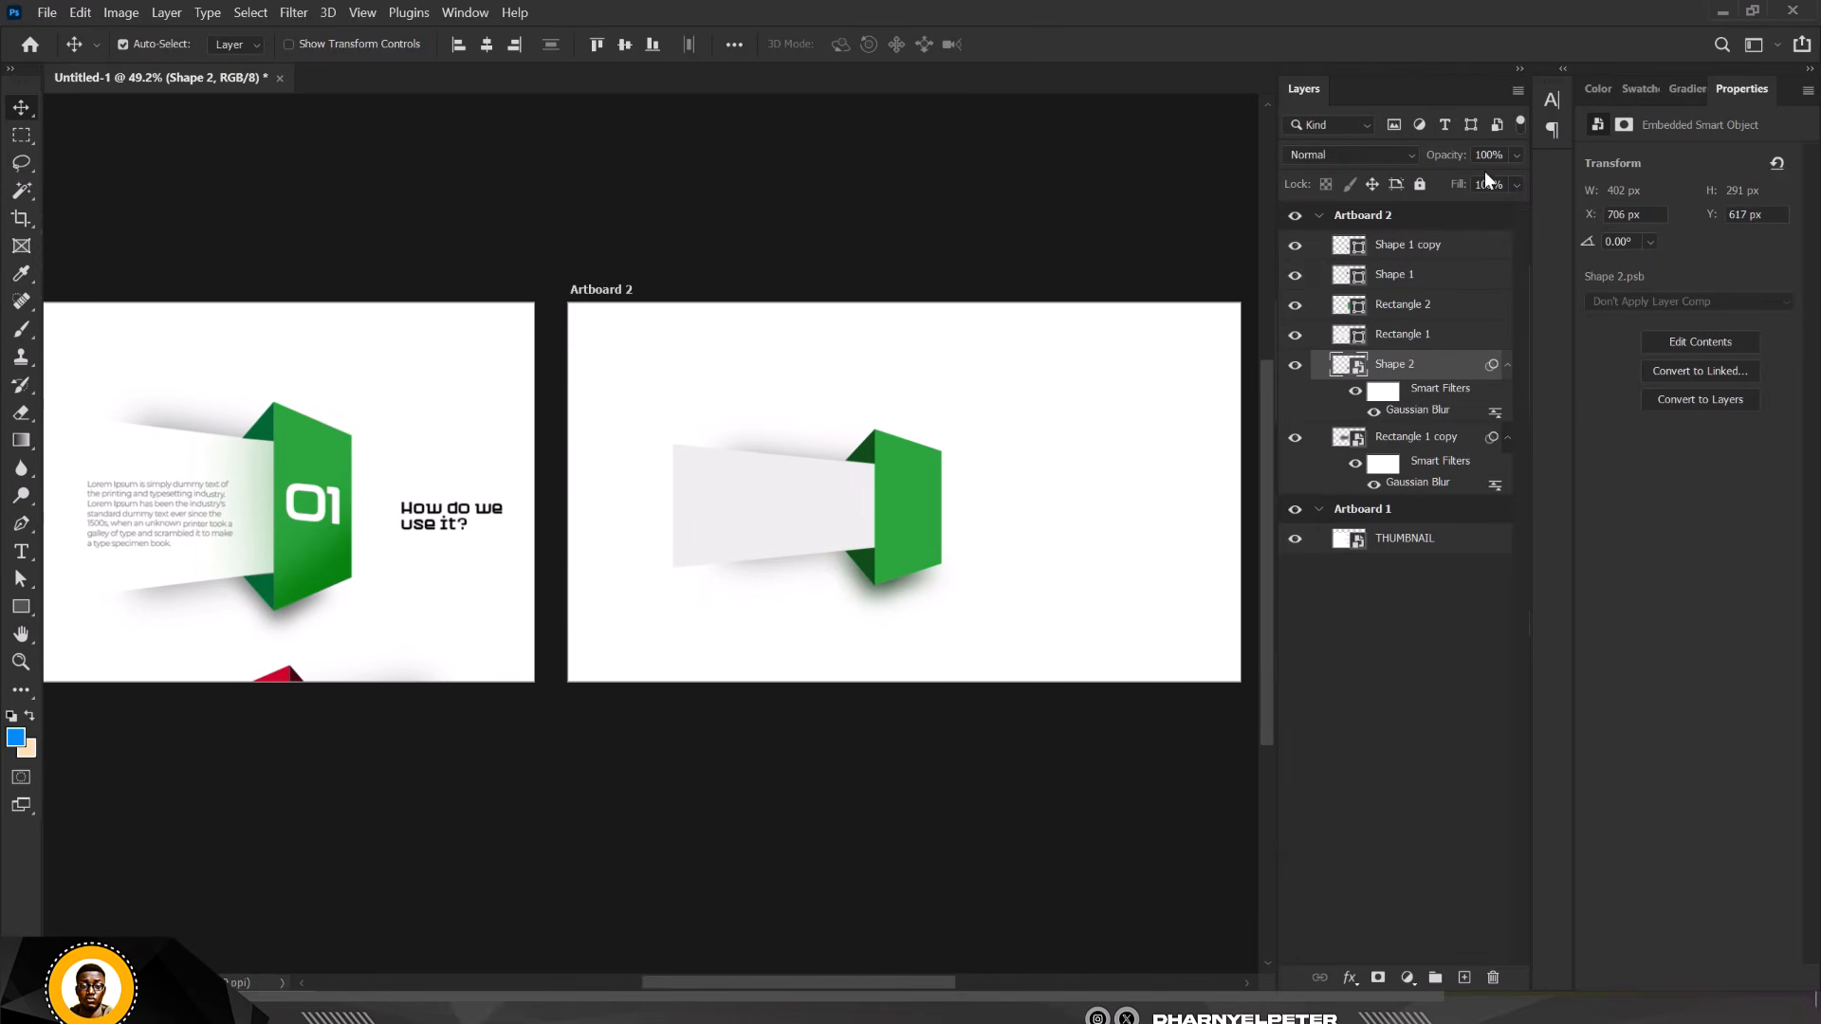
Lower the opacity of the blurred dark green shadow layer to 83% and compare it with the reference artboard
left_click(1516, 184)
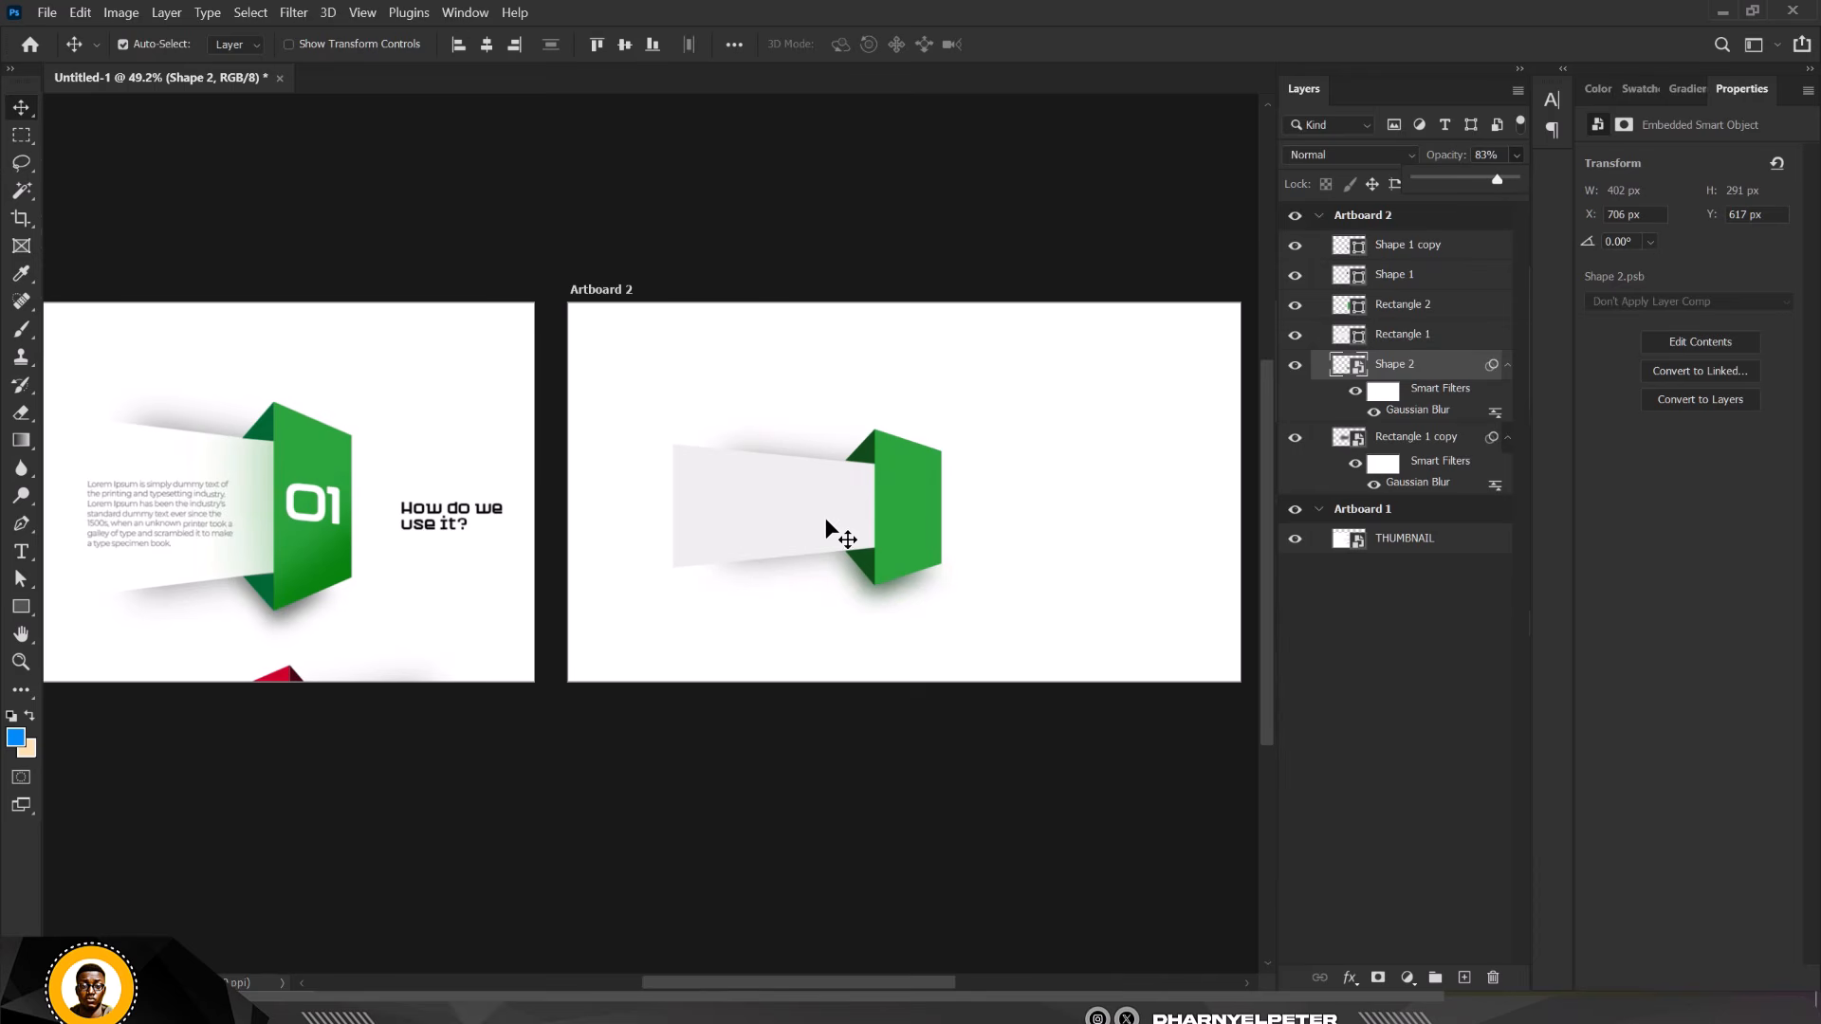
scroll(800, 509, "down", 2)
scroll(345, 507, "up", 3)
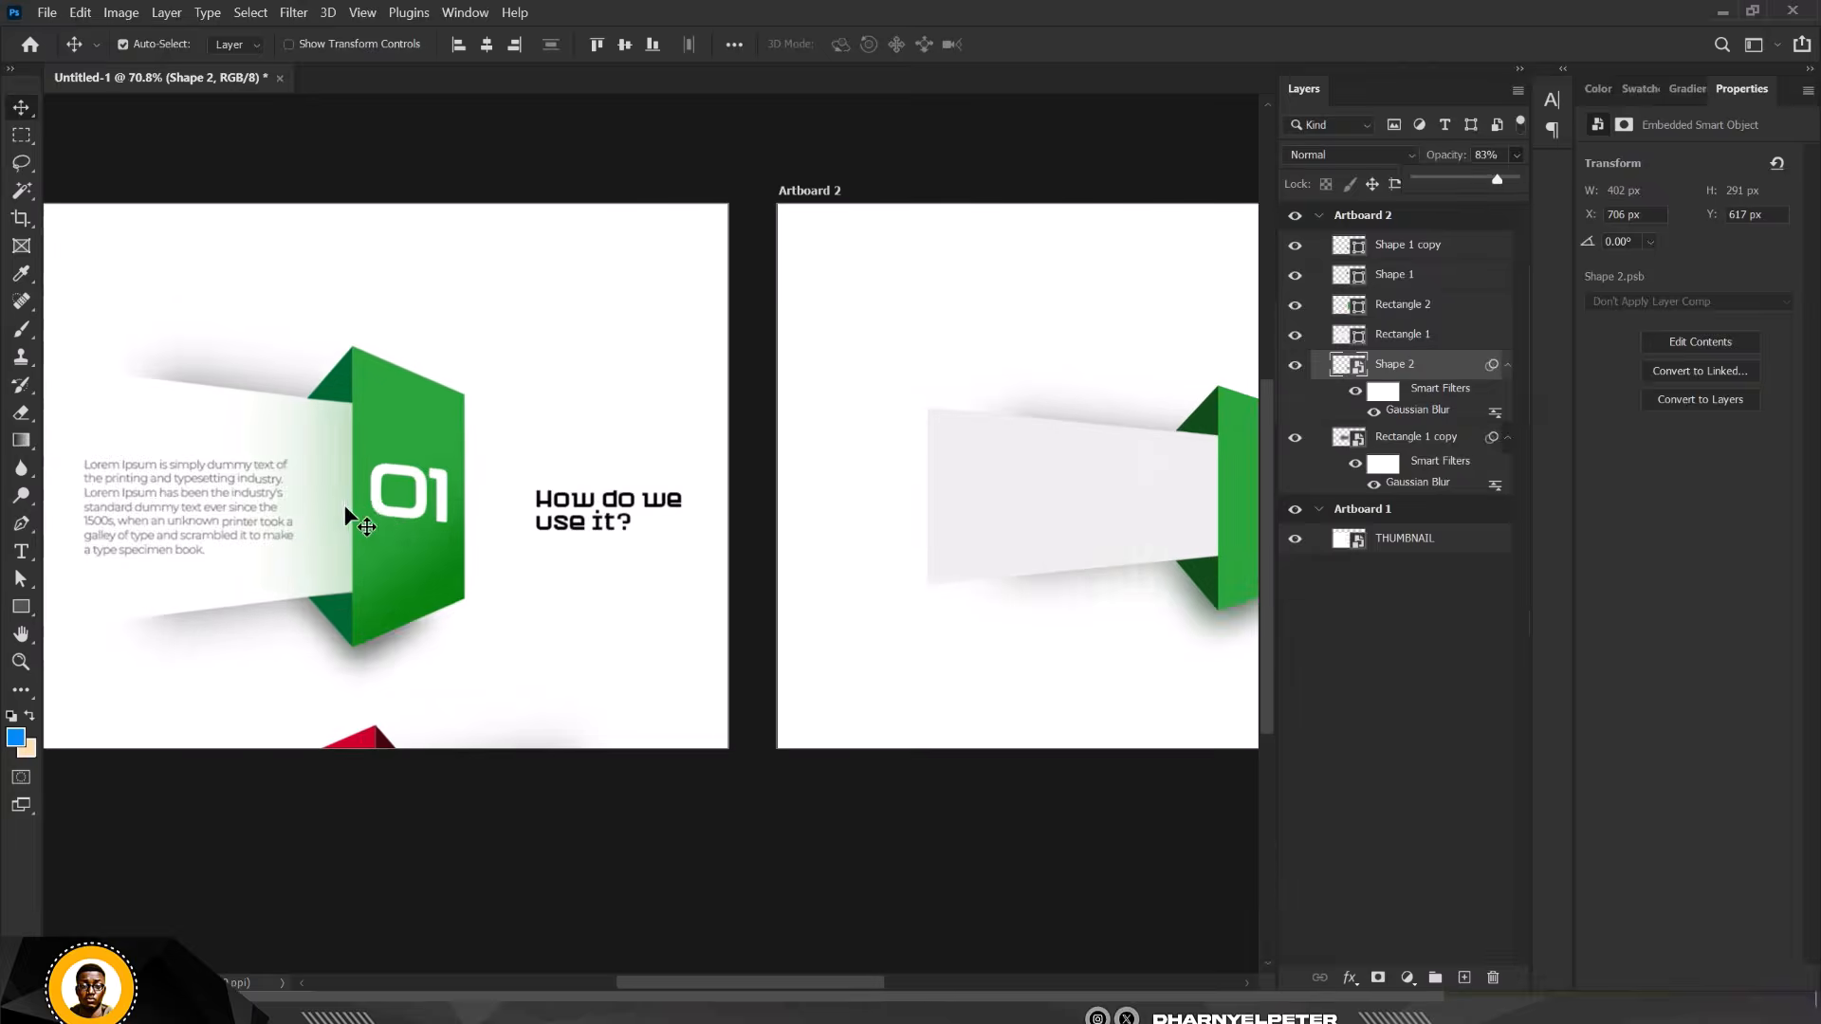
scroll(313, 503, "down", 5)
scroll(816, 494, "up", 5)
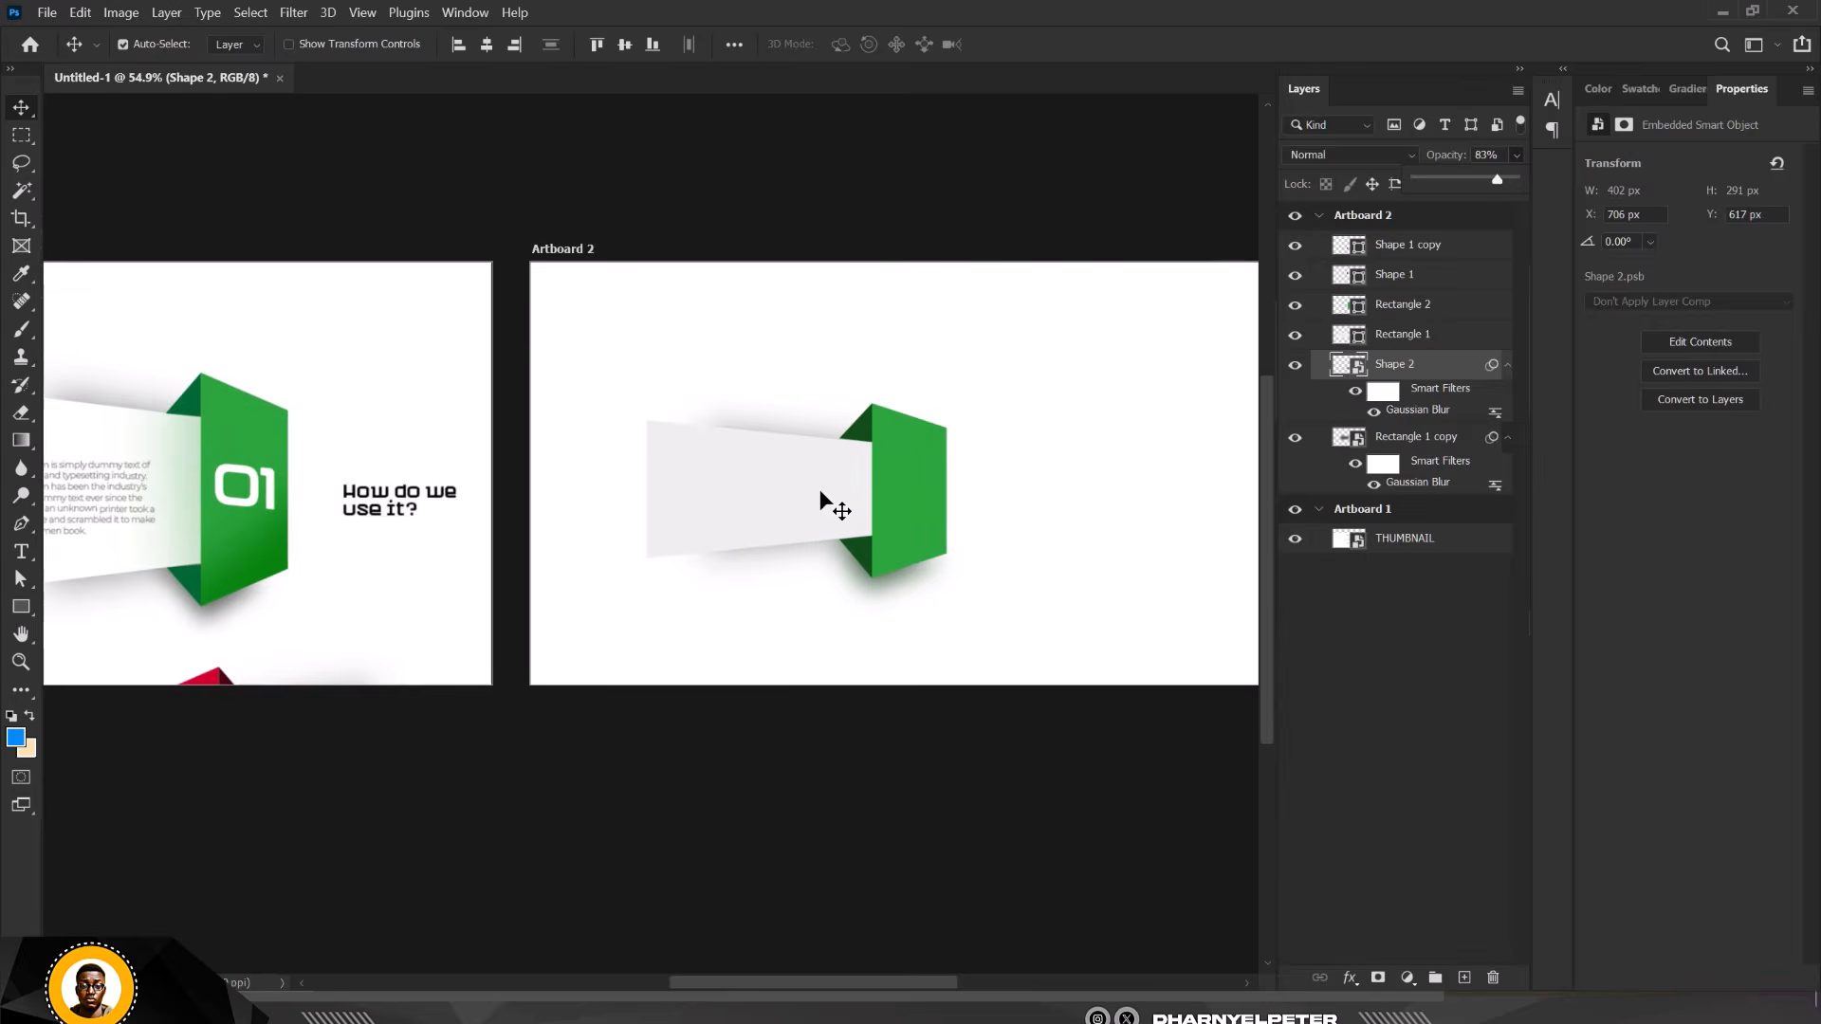
Add a new layer above the light grey panel and clip it to that panel as a clipping mask
left_click(789, 522)
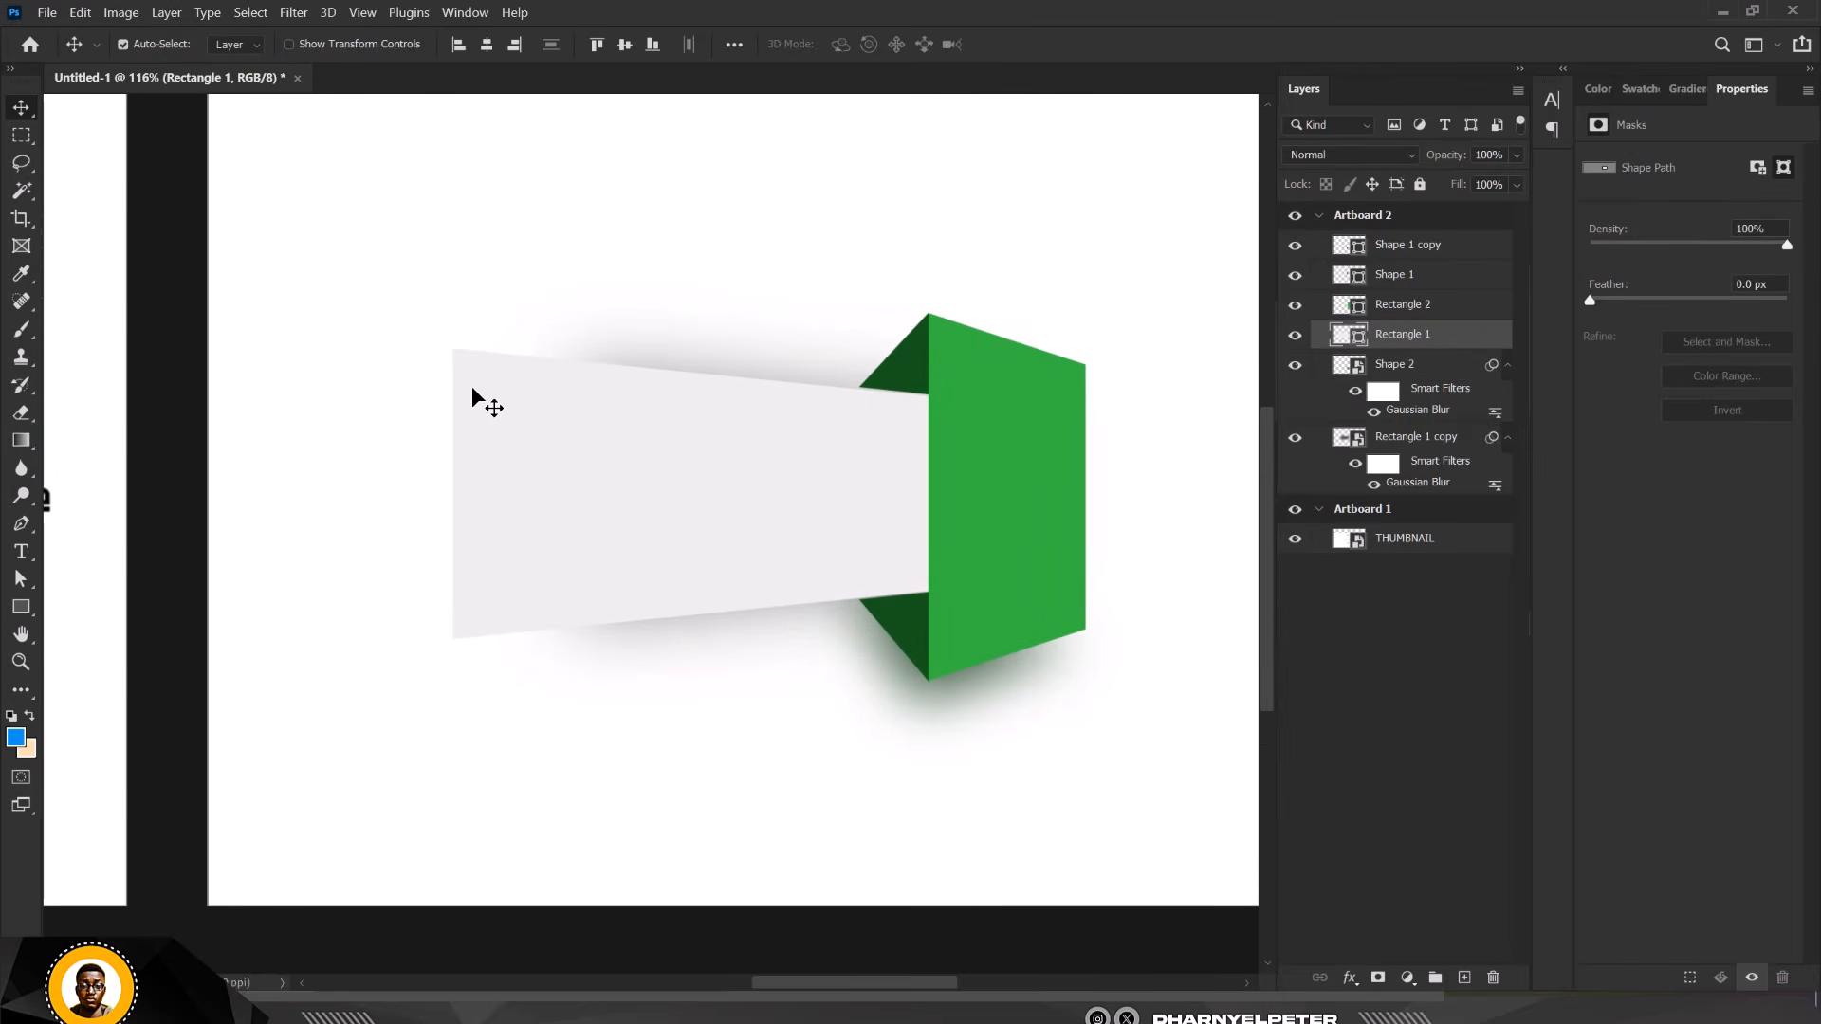
scroll(848, 474, "down", 1)
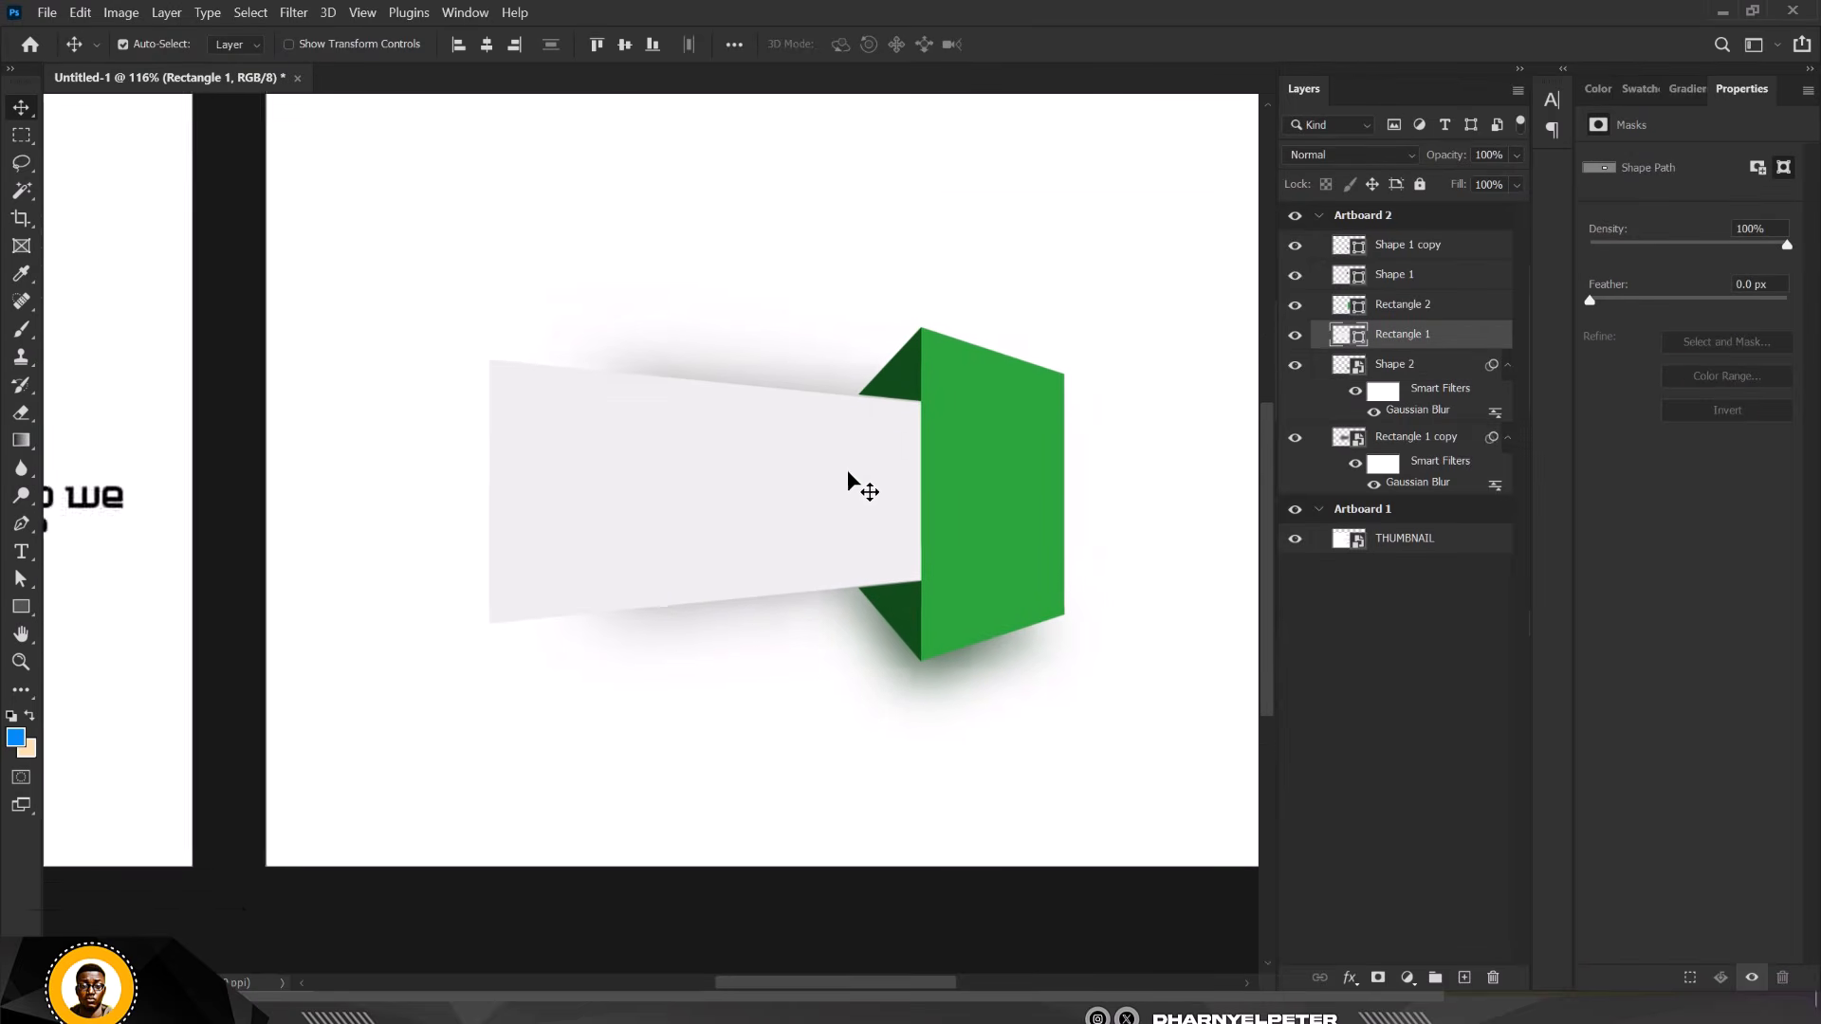
scroll(848, 482, "down", 1)
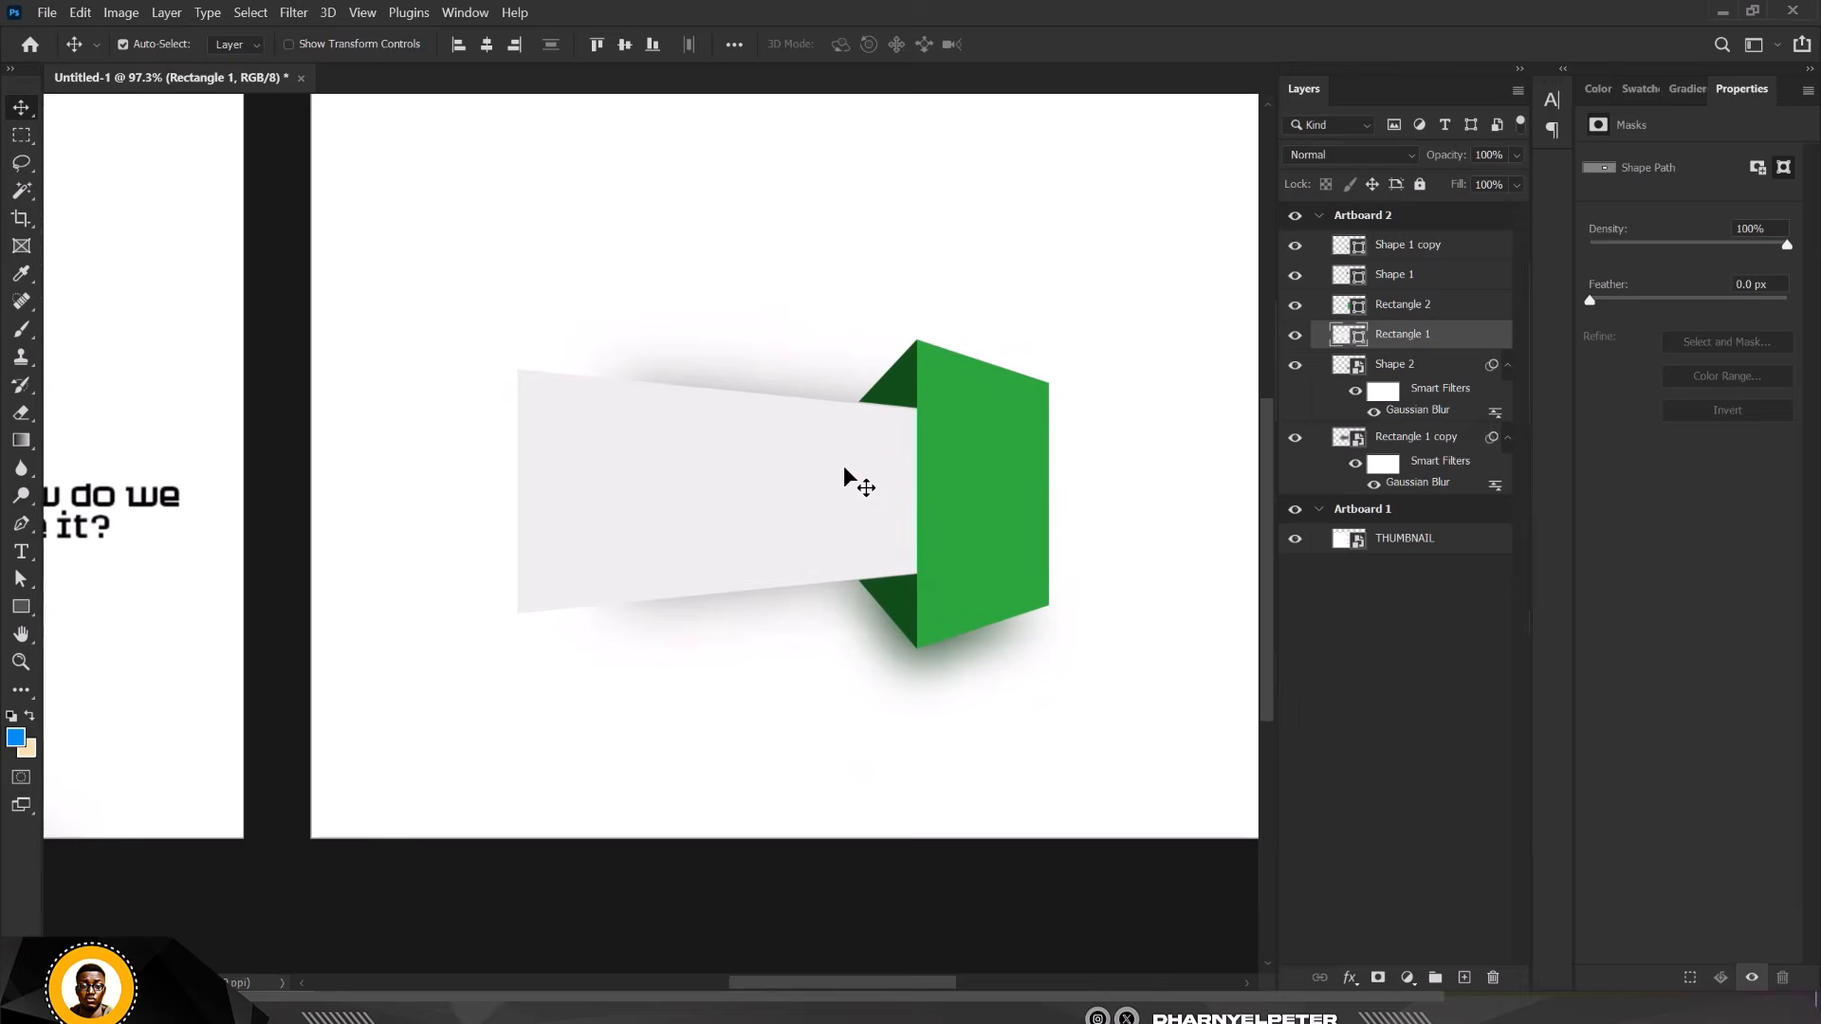
left_click(1296, 336)
left_click(1295, 336)
left_click(1466, 978)
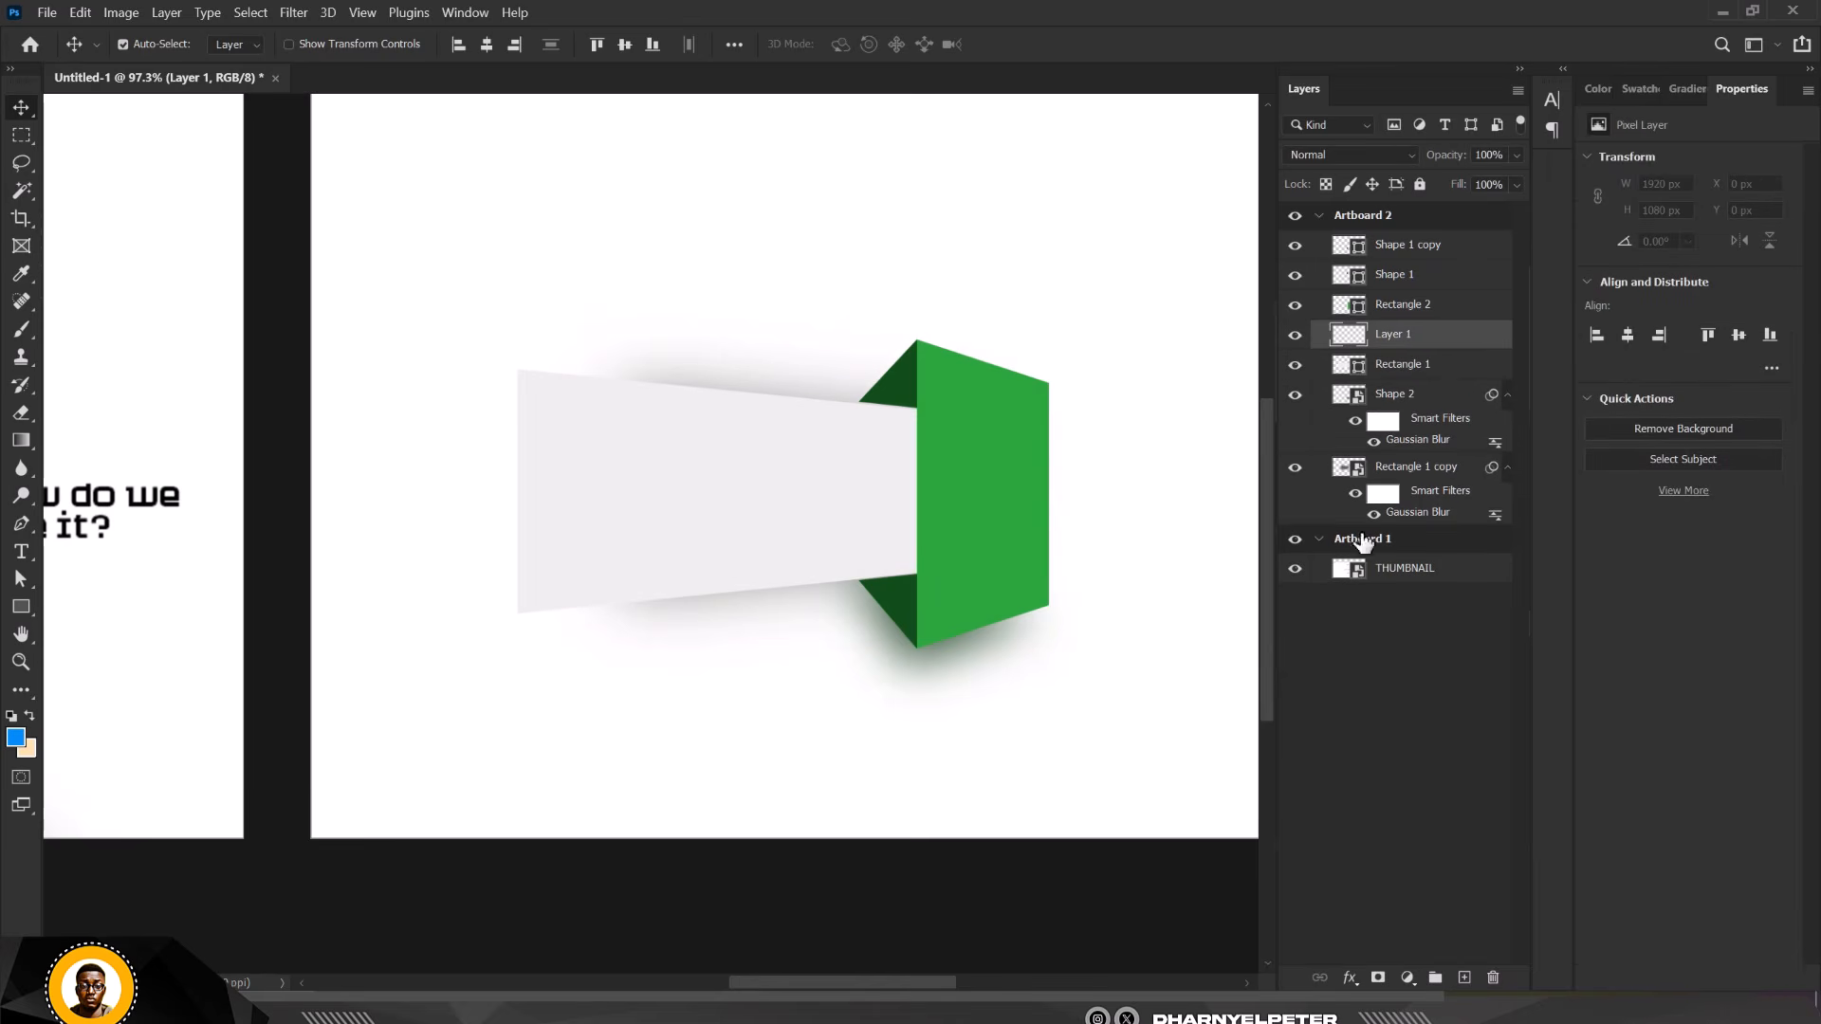
right_click(1456, 343)
left_click(1529, 493)
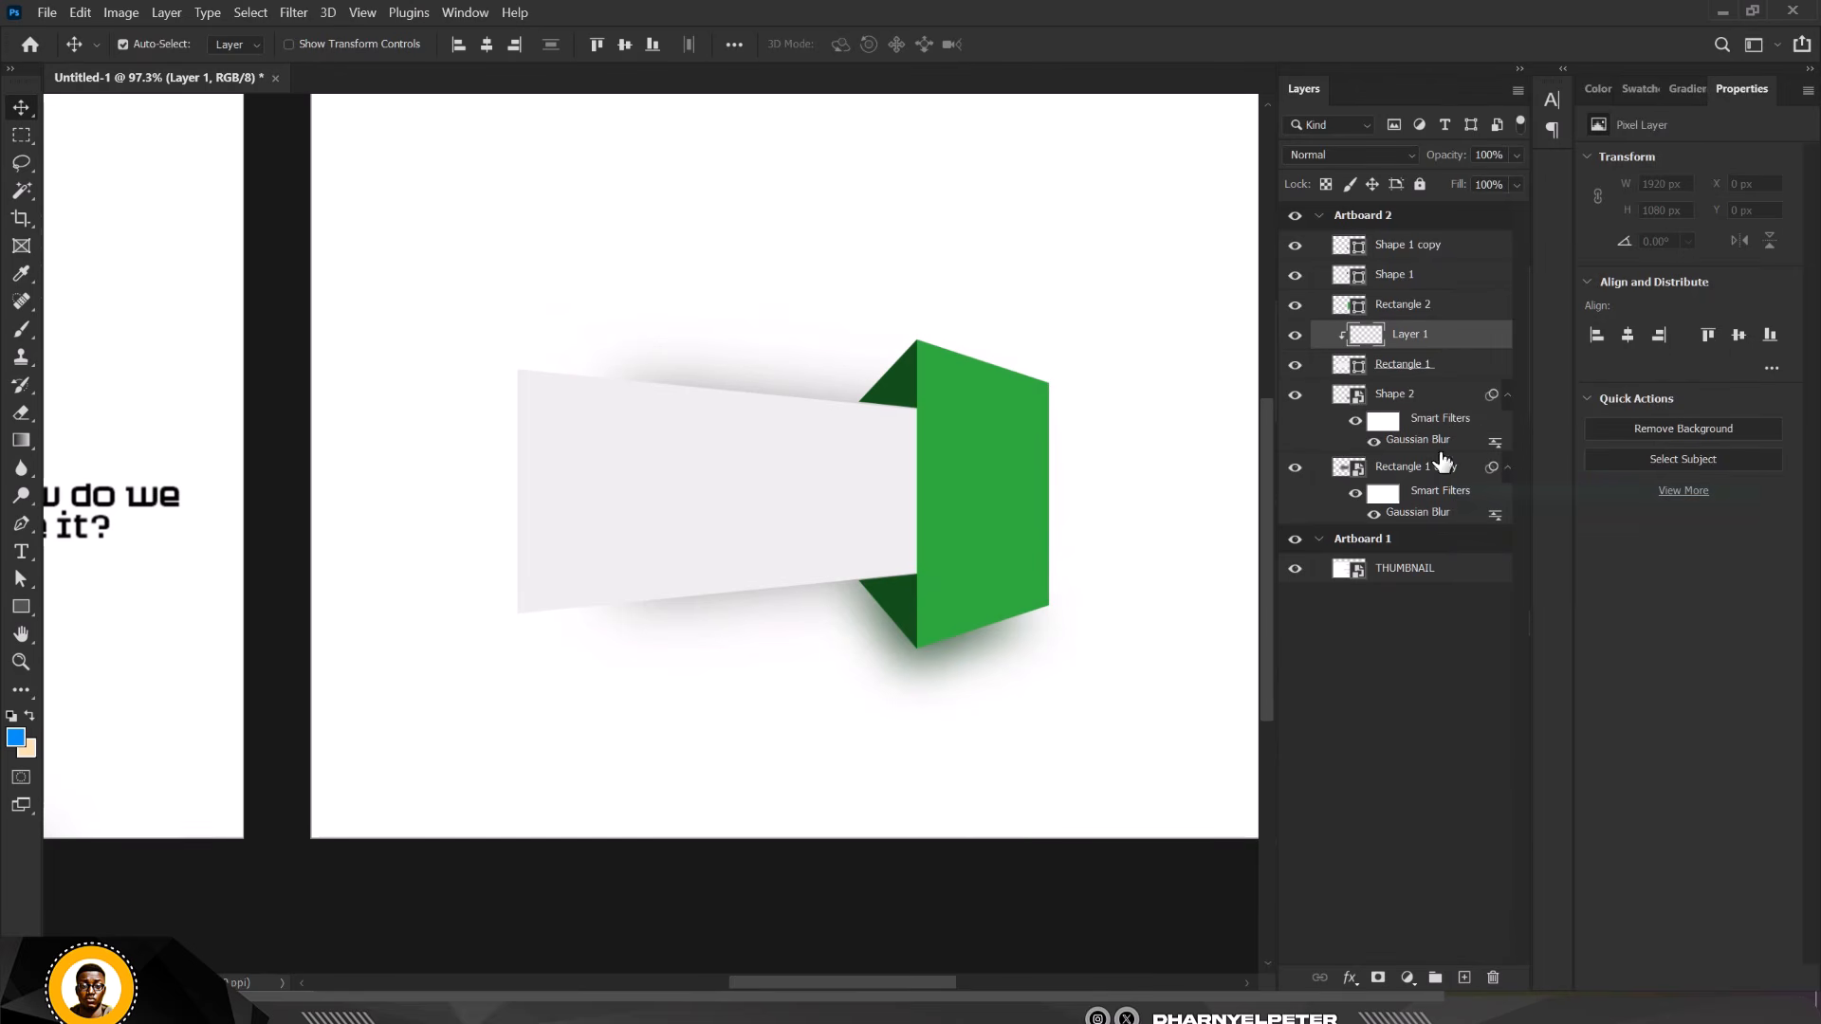
Rename the clipped layer above the light grey panel as SHADOW A
double_click(1411, 336)
type("HSADOW A")
key("ctrl+a")
type("SHADOW A")
key("Return")
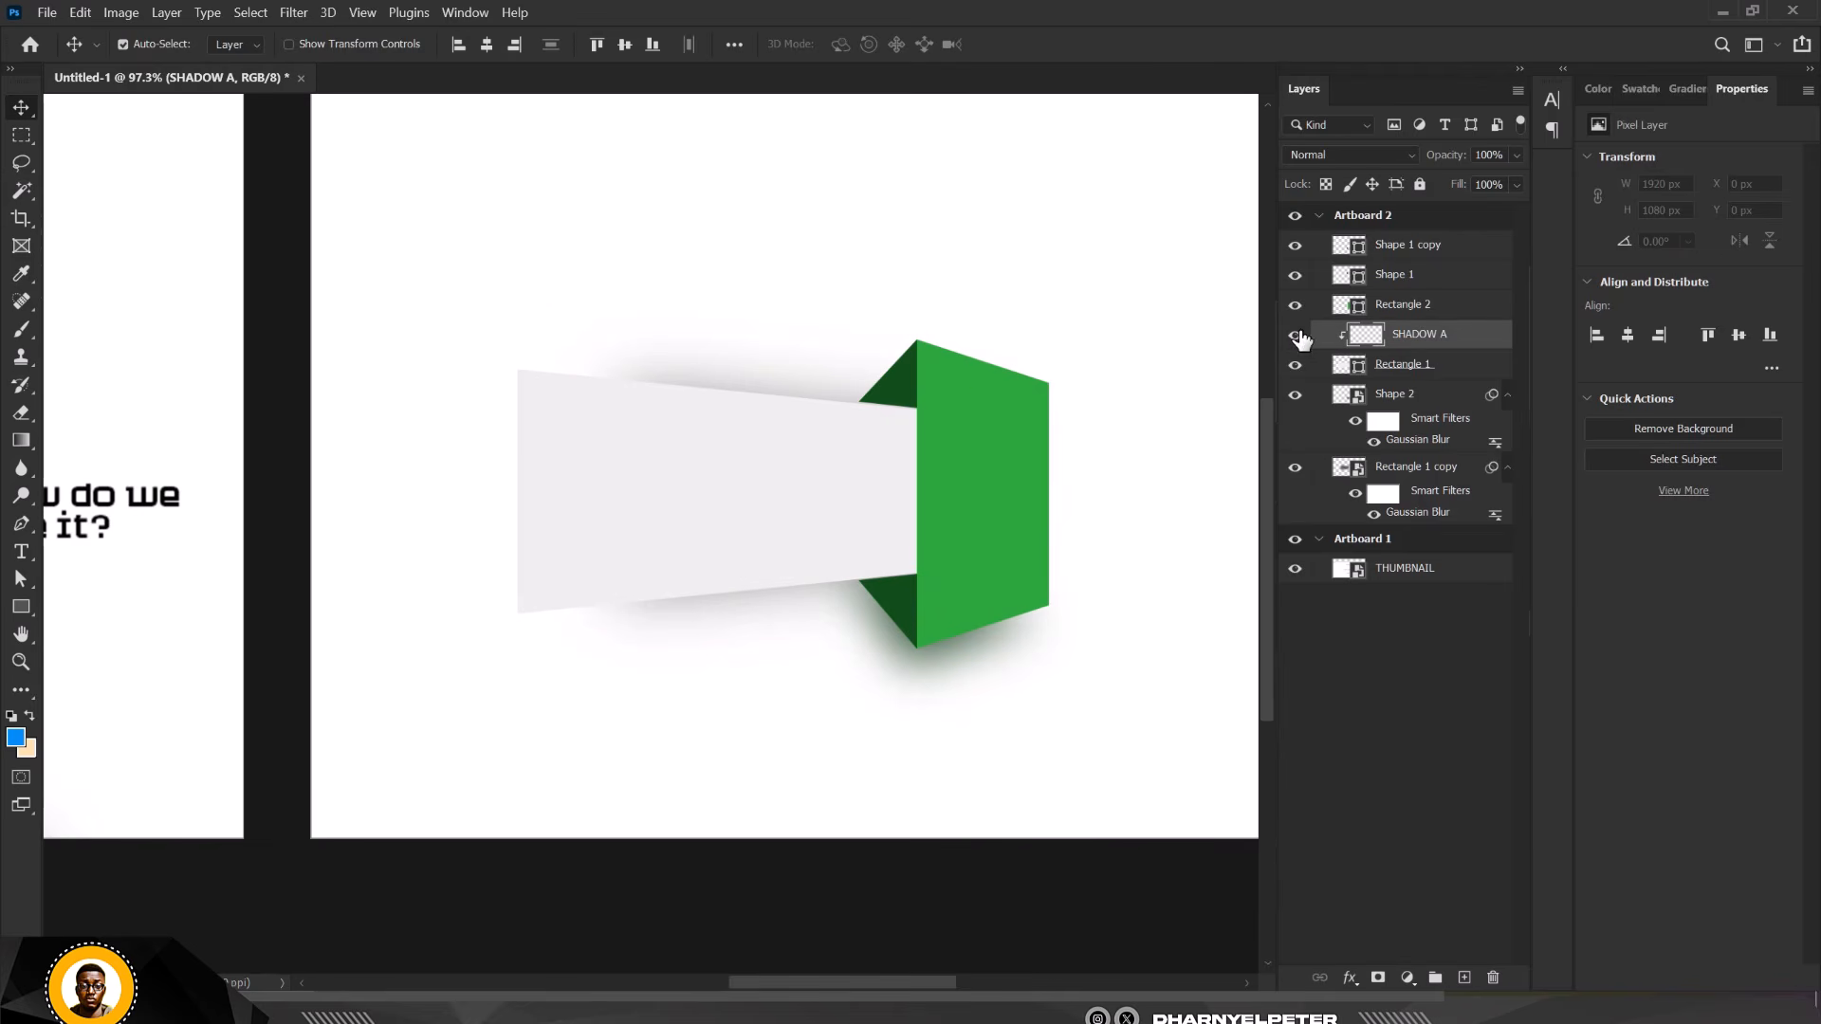
Choose the Brush tool with the Soft Round Pressure Opacity and Flow preset, keeping the SHADOW A layer selected
scroll(862, 409, "up", 5)
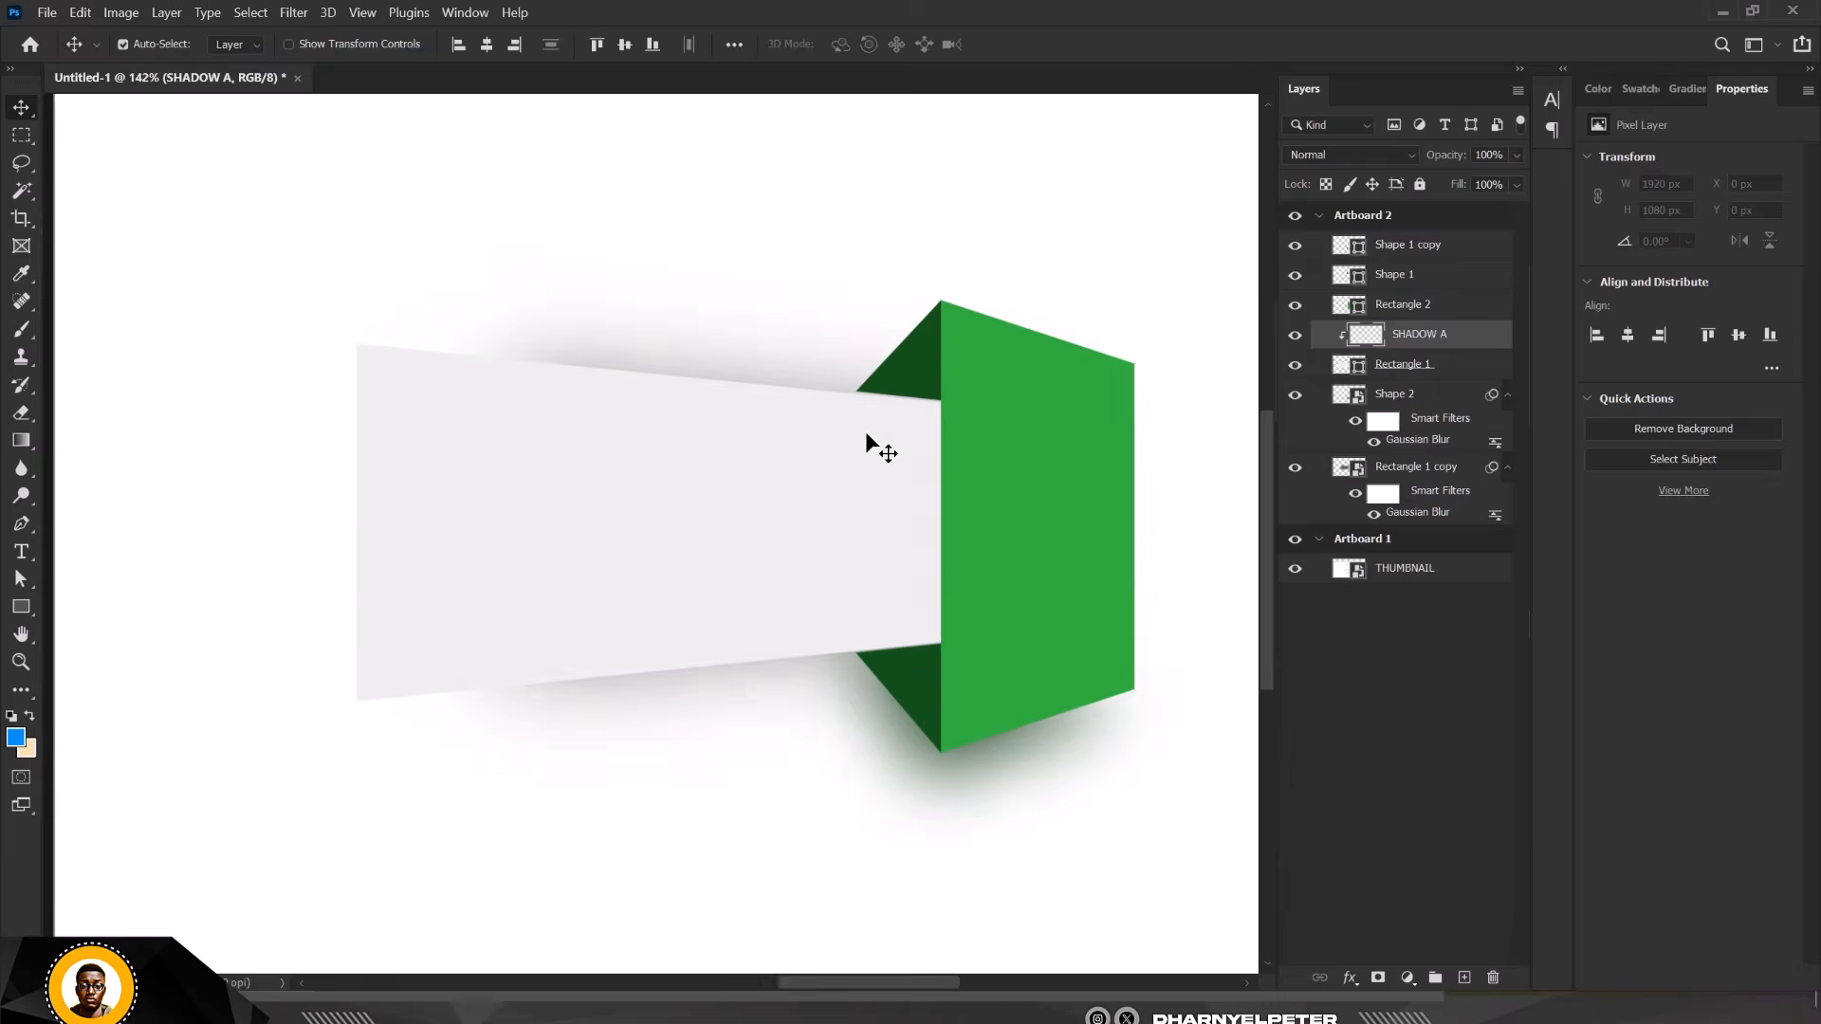
scroll(944, 456, "down", 4)
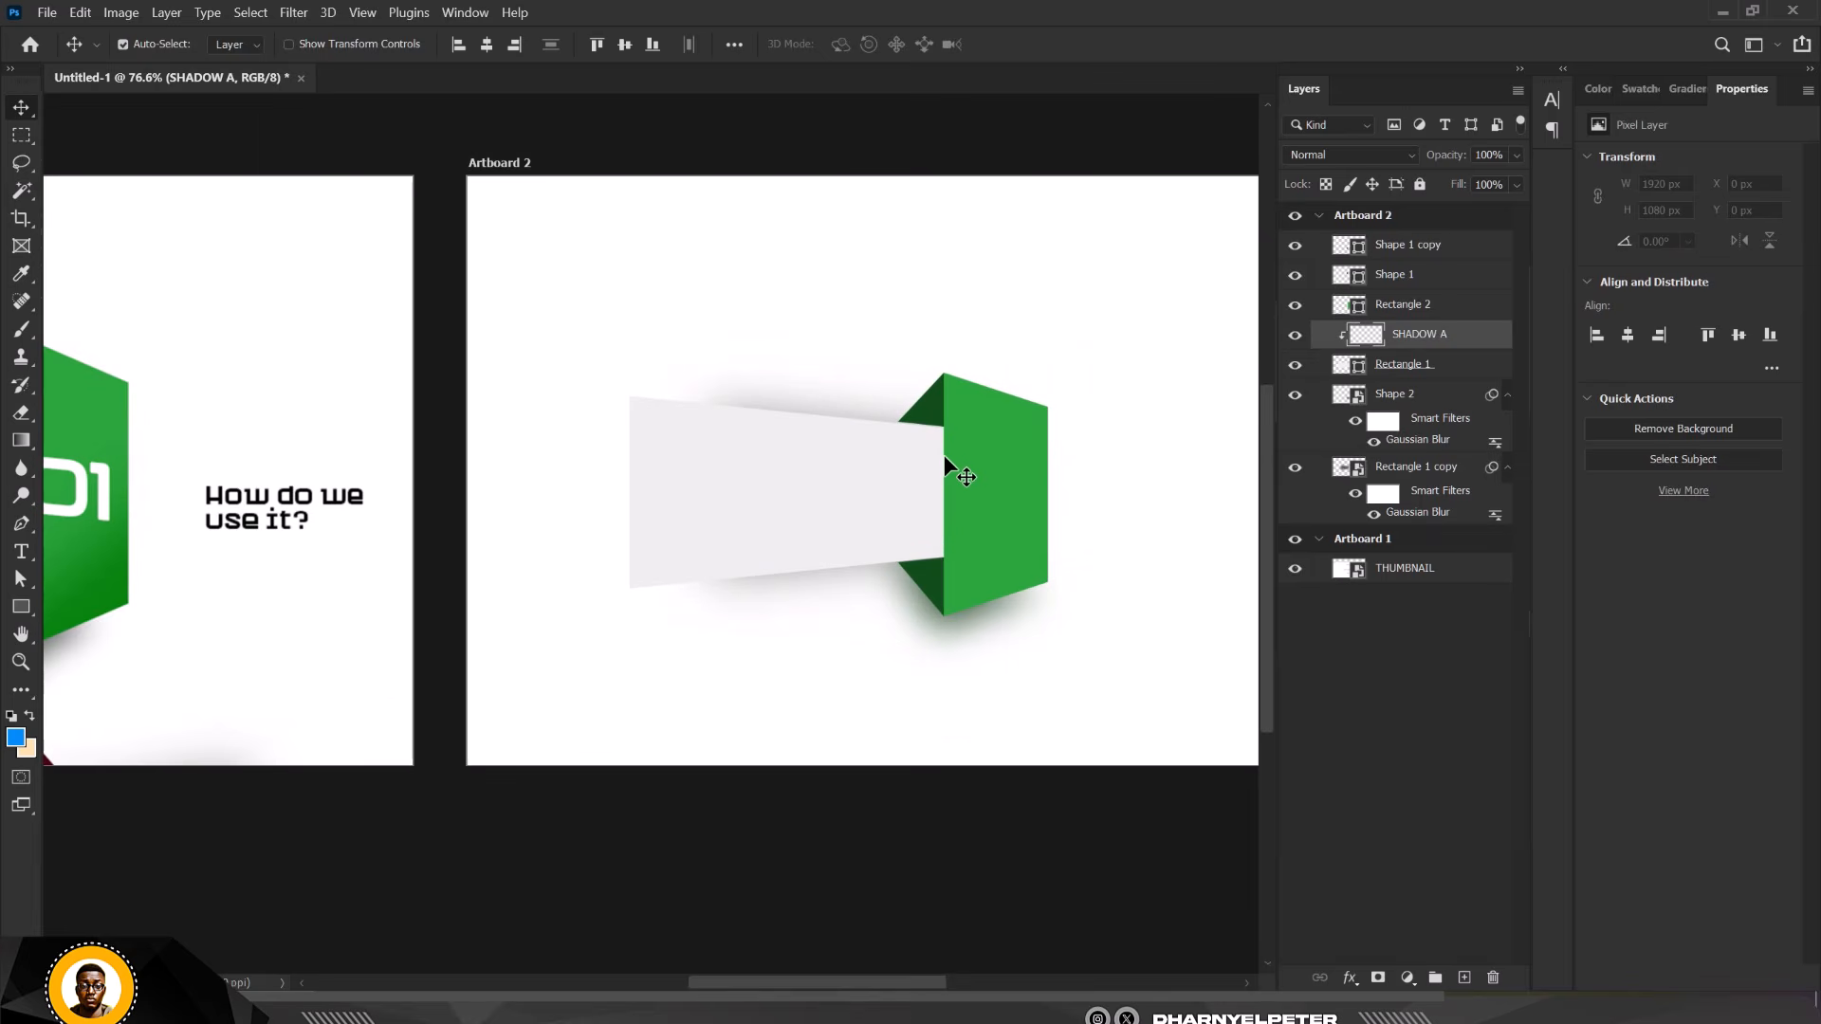
left_click(1295, 365)
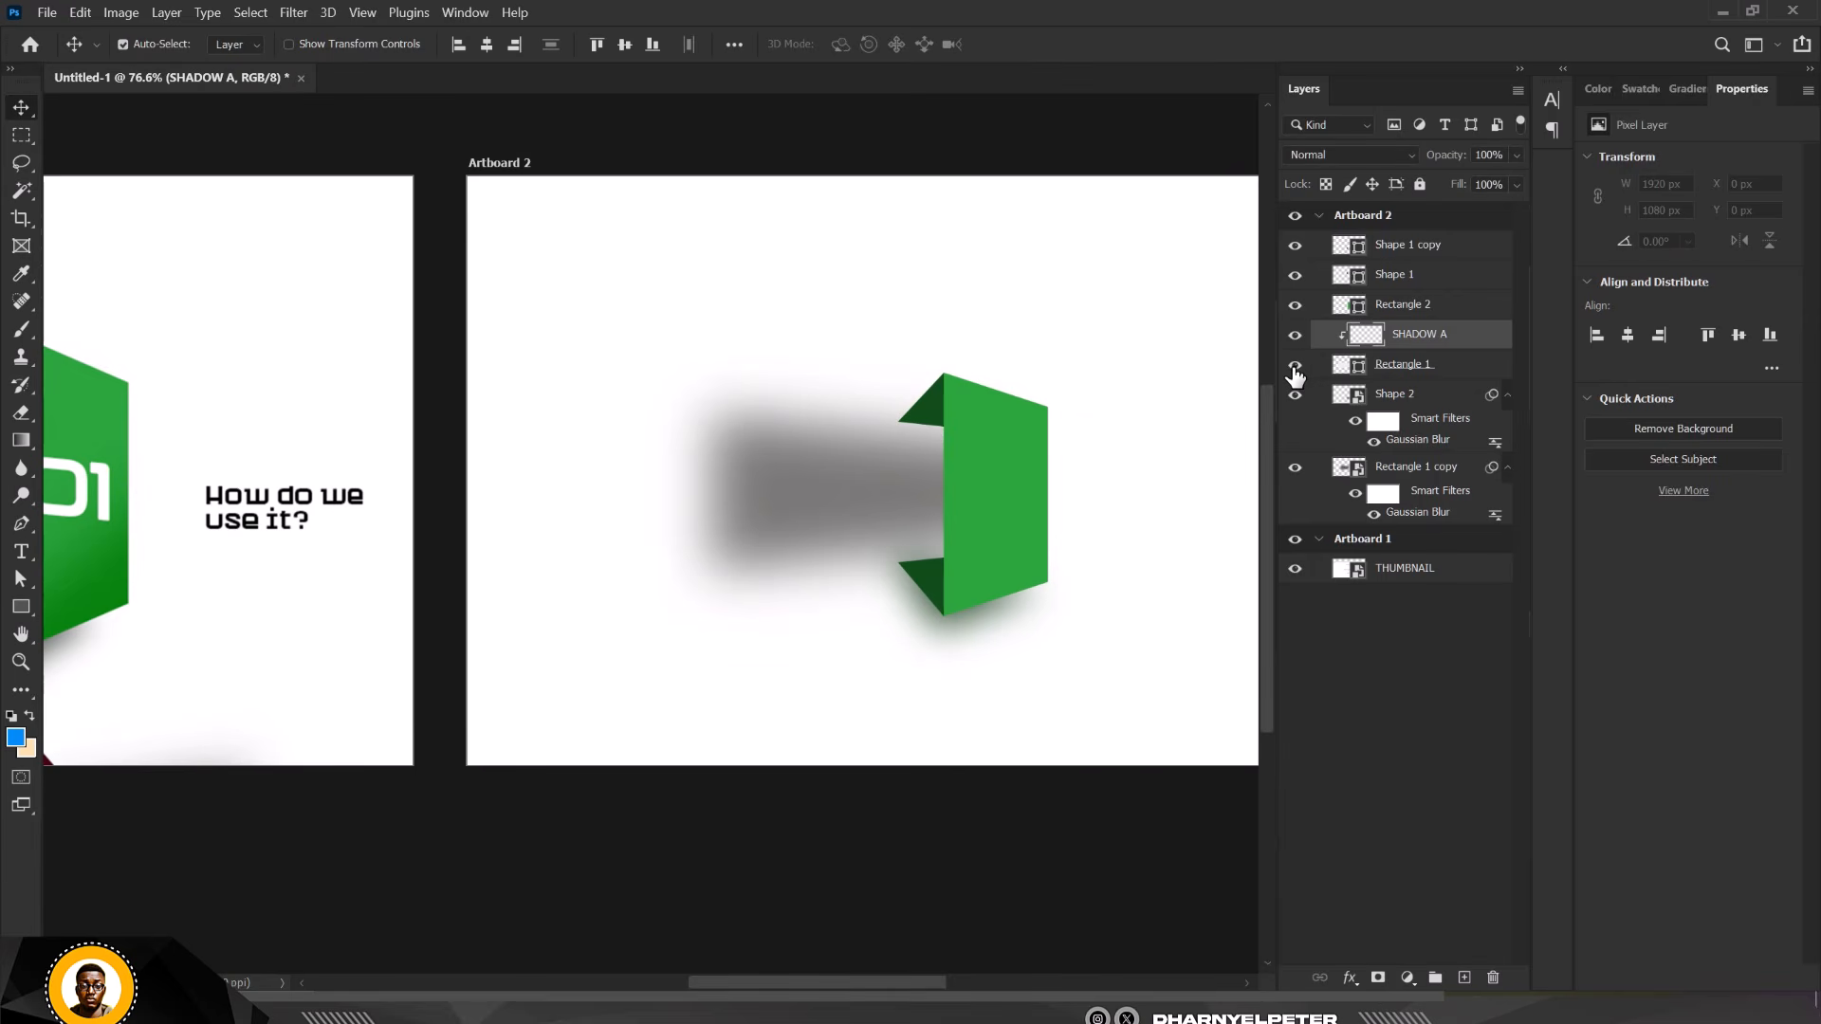
left_click(1295, 366)
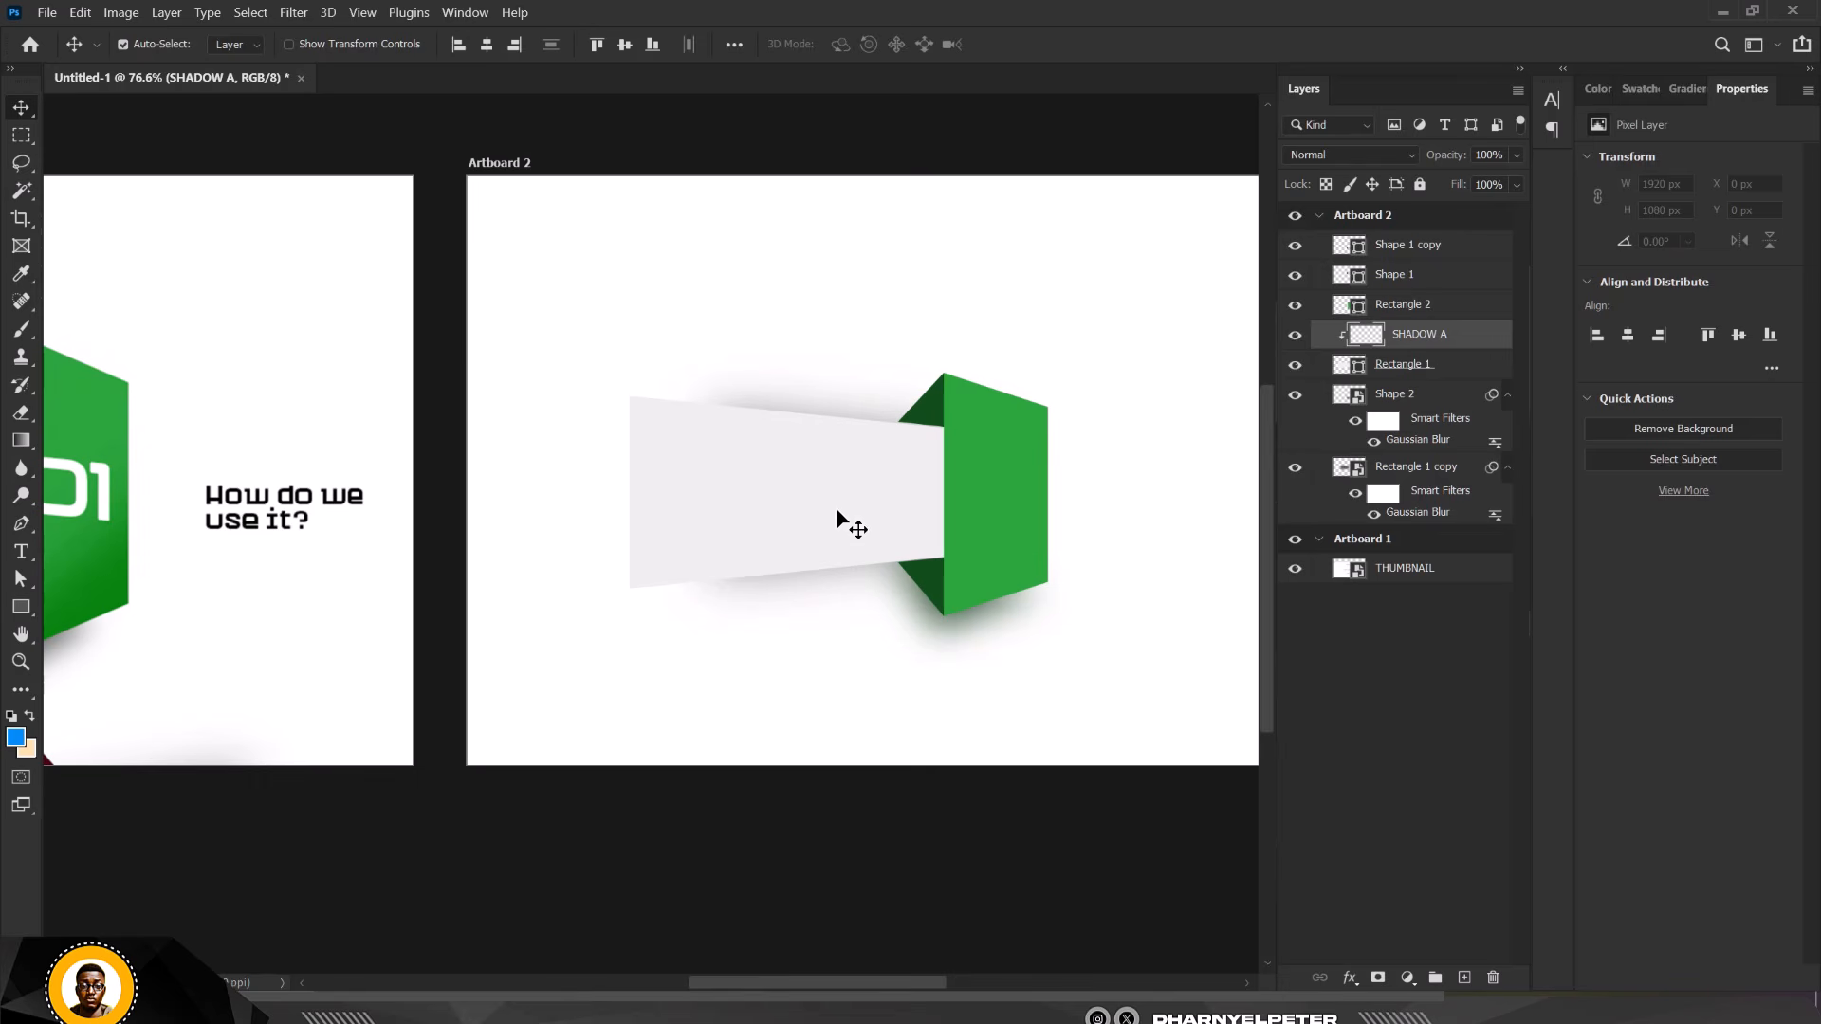
left_click(22, 330)
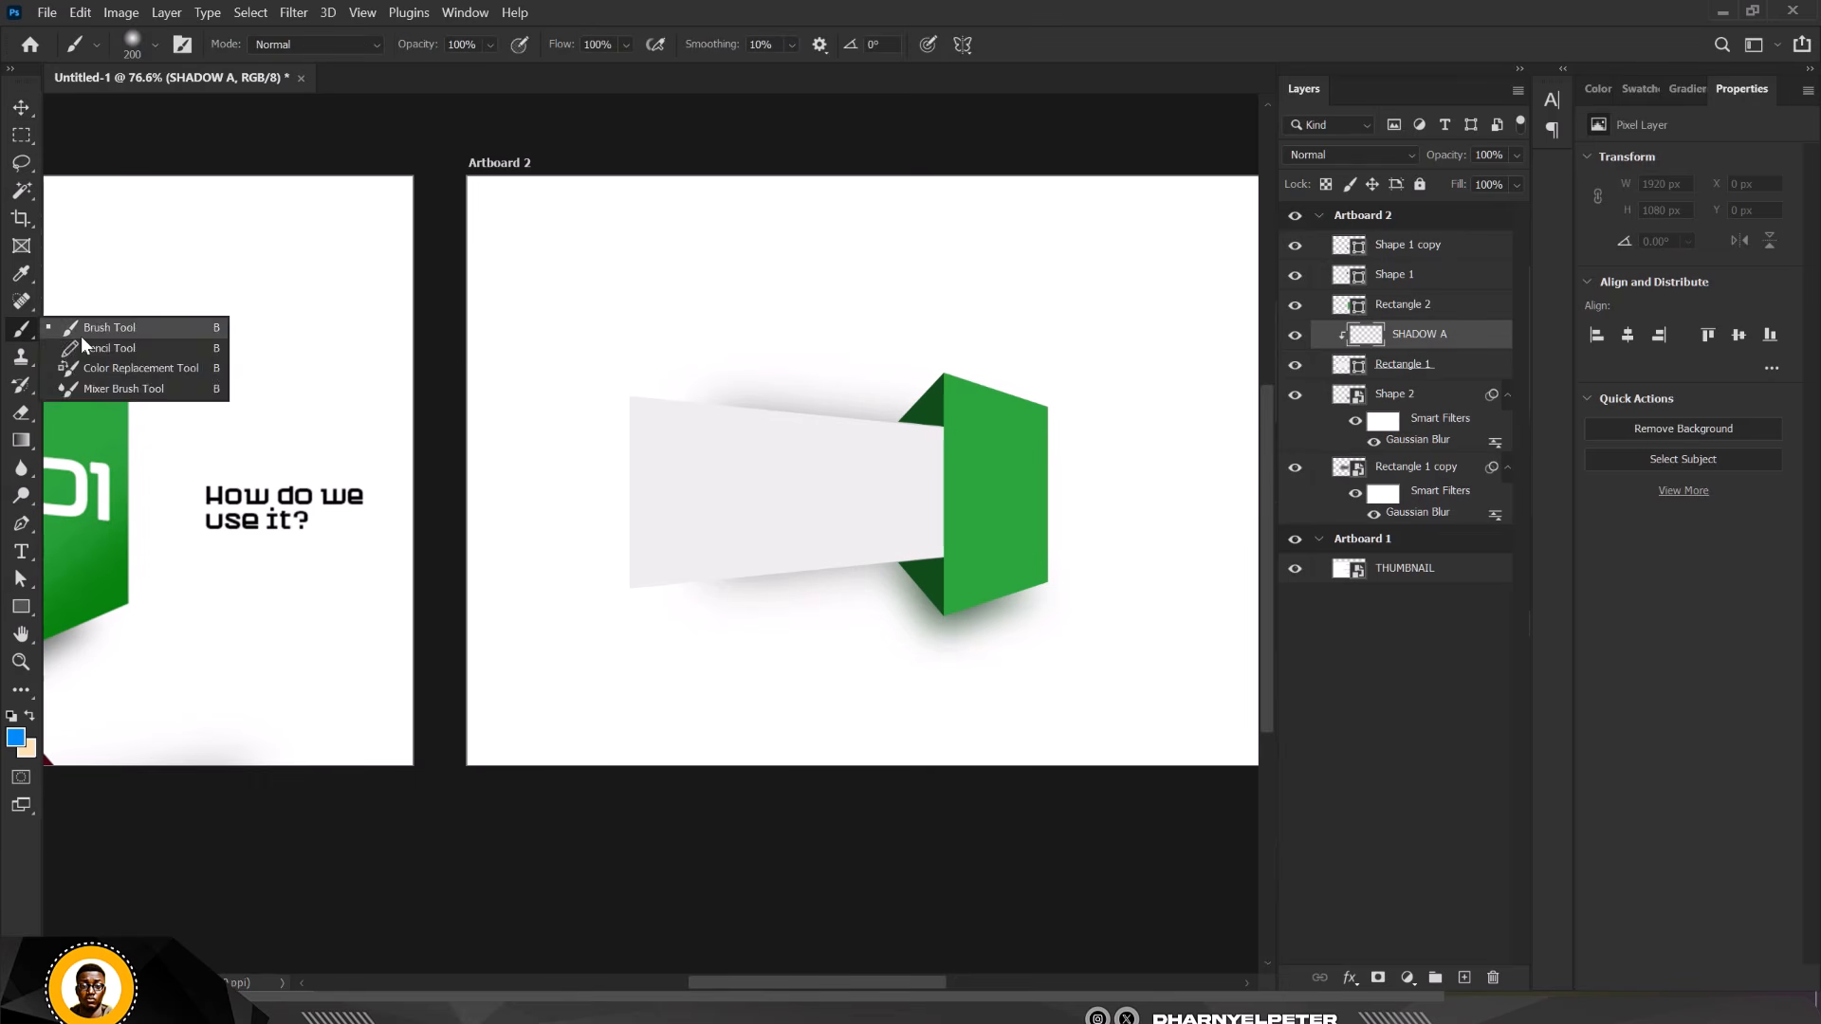
left_click(84, 329)
left_click(157, 44)
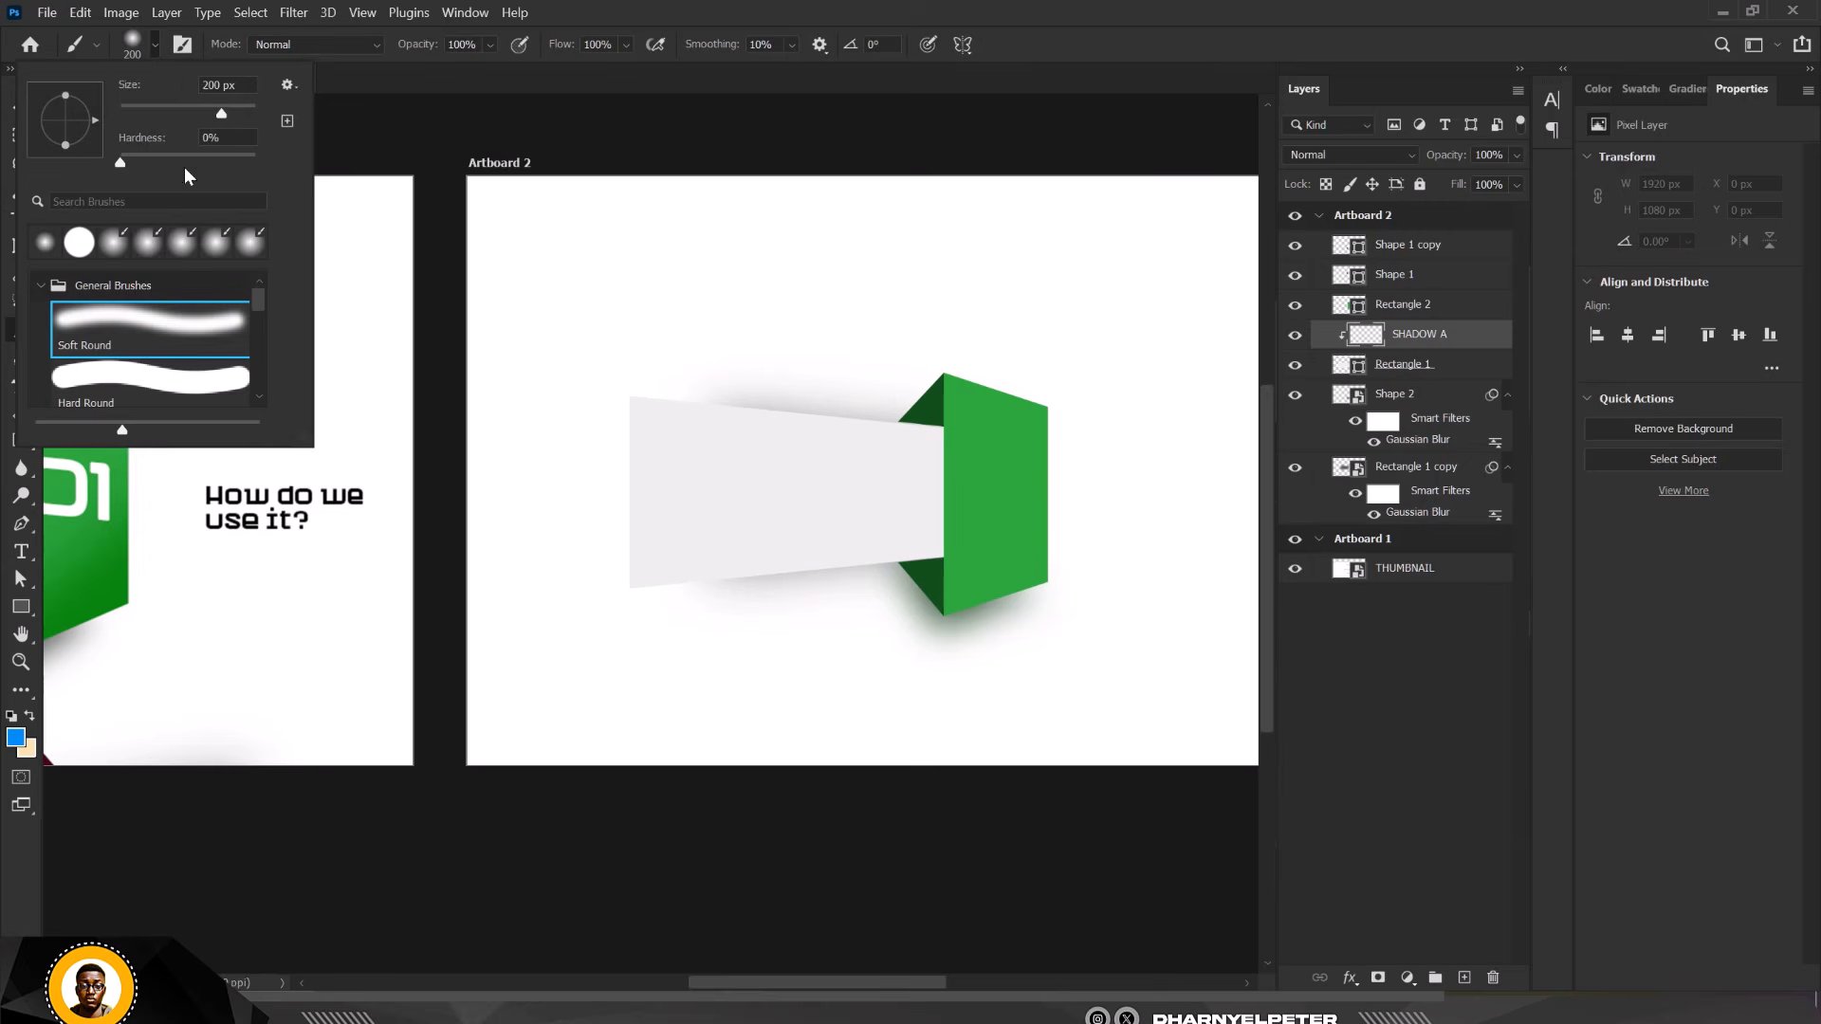
scroll(173, 351, "down", 5)
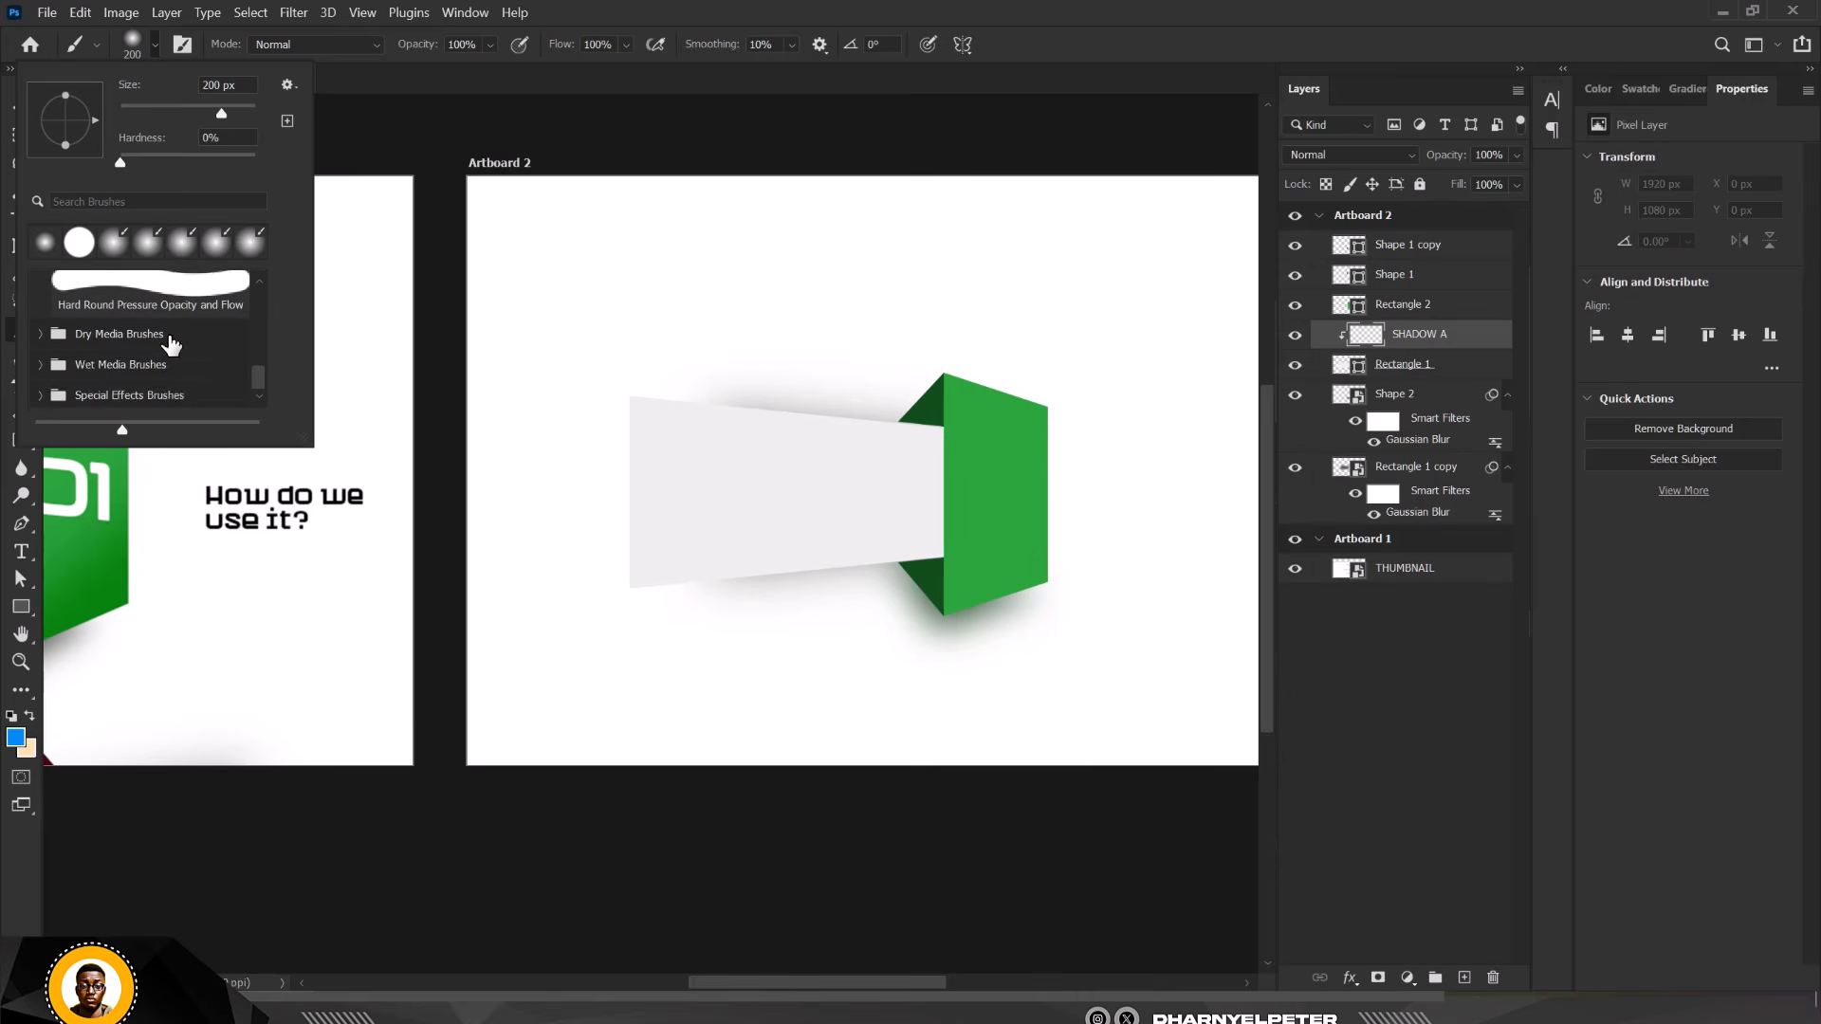
scroll(172, 339, "up", 1)
left_click(177, 316)
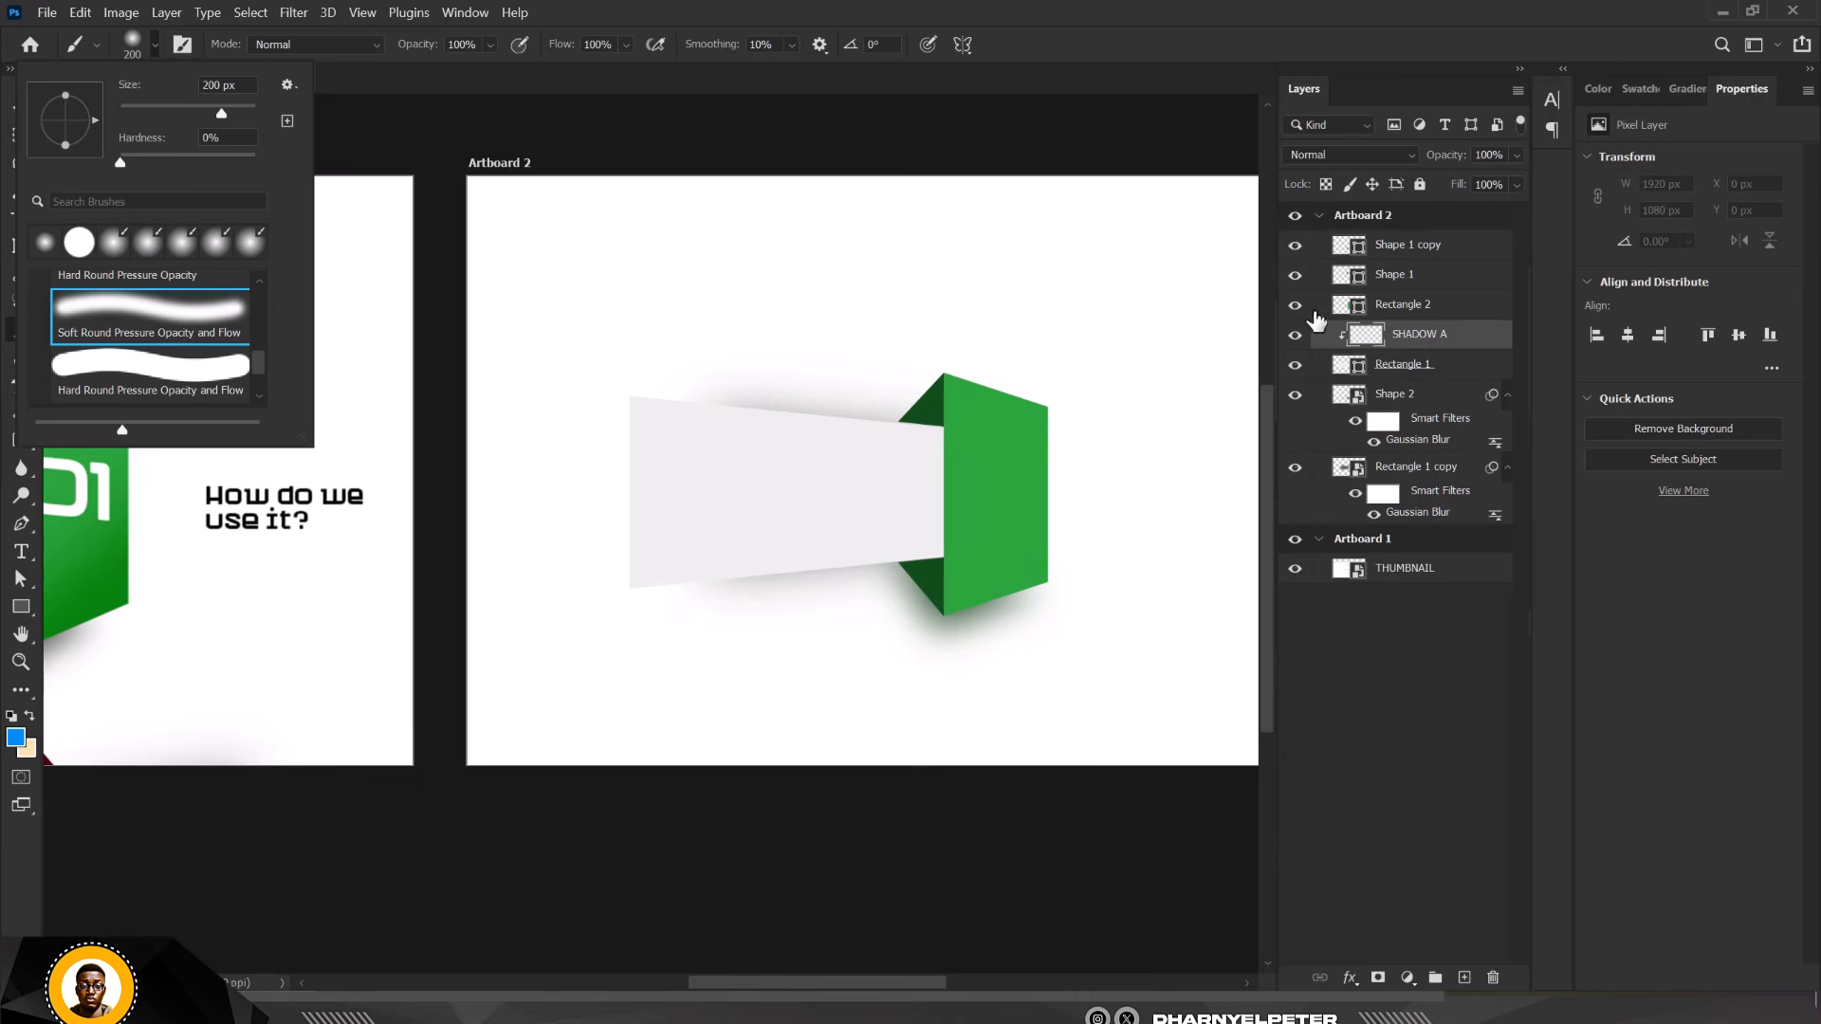
left_click(1398, 342)
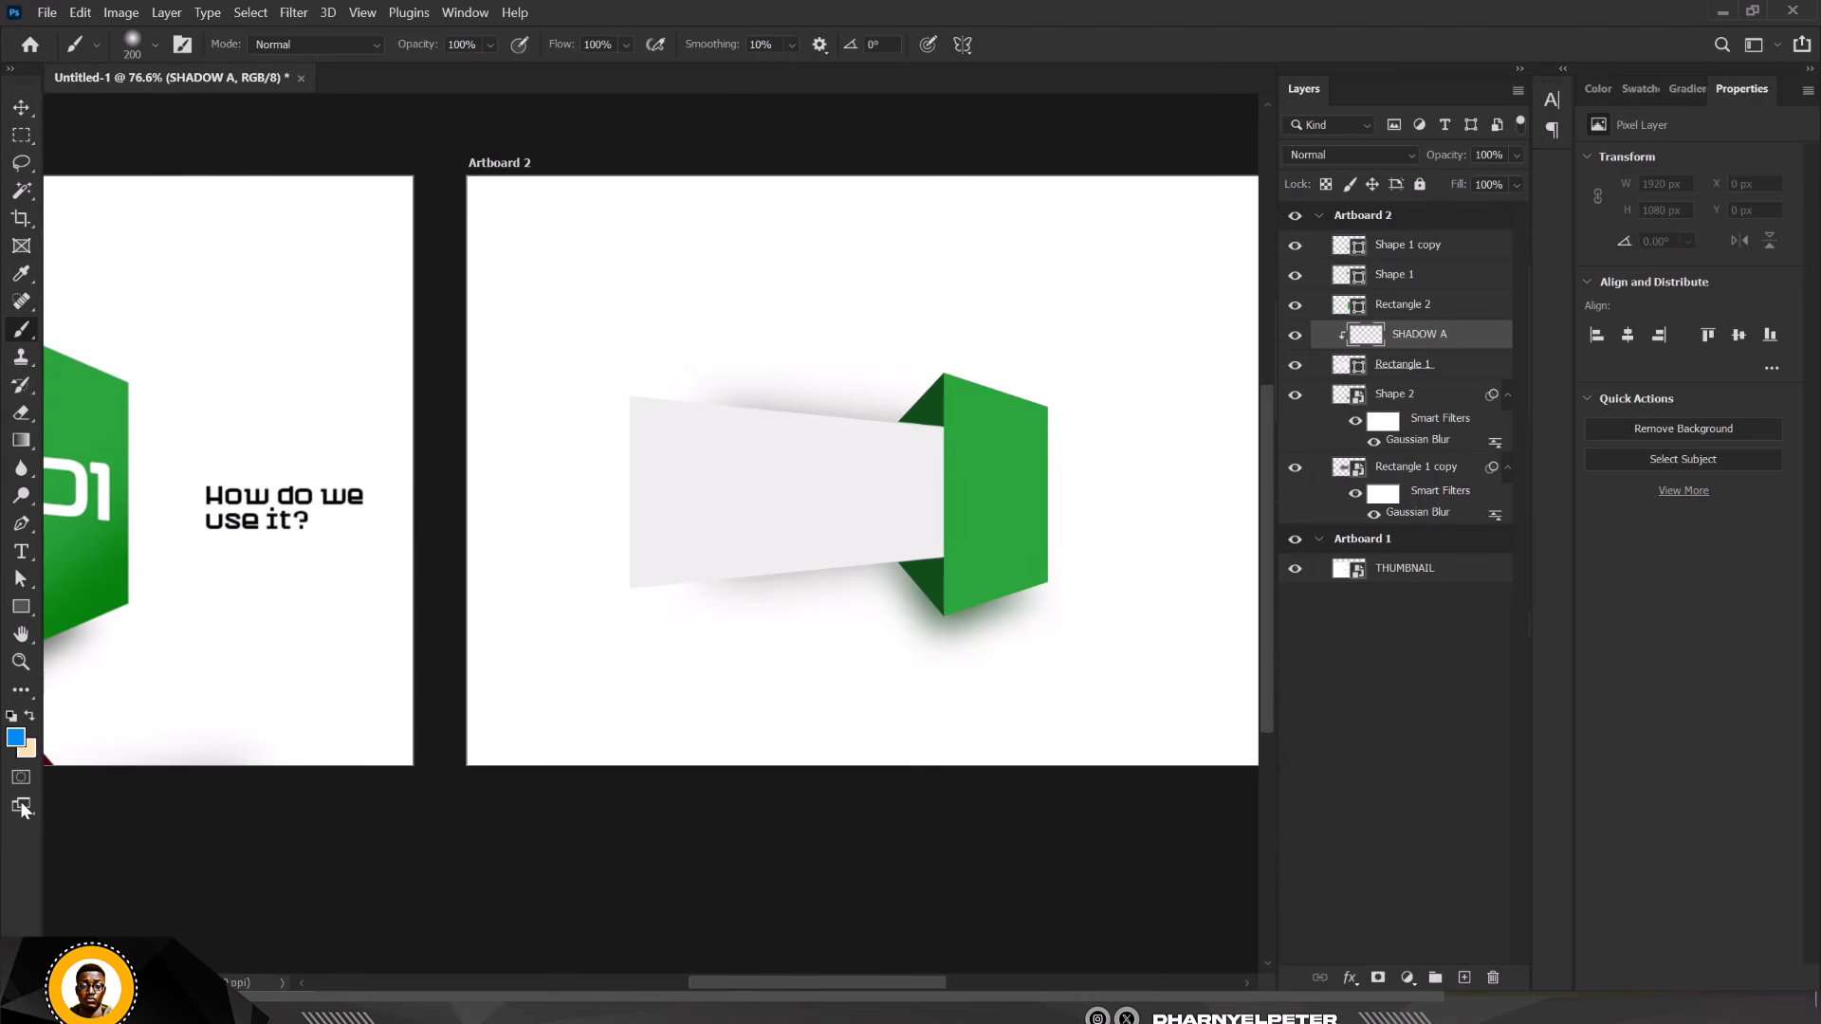
Set the foreground colour to dark green 04670b, starting from a green sampled on the reference panel
left_click(15, 738)
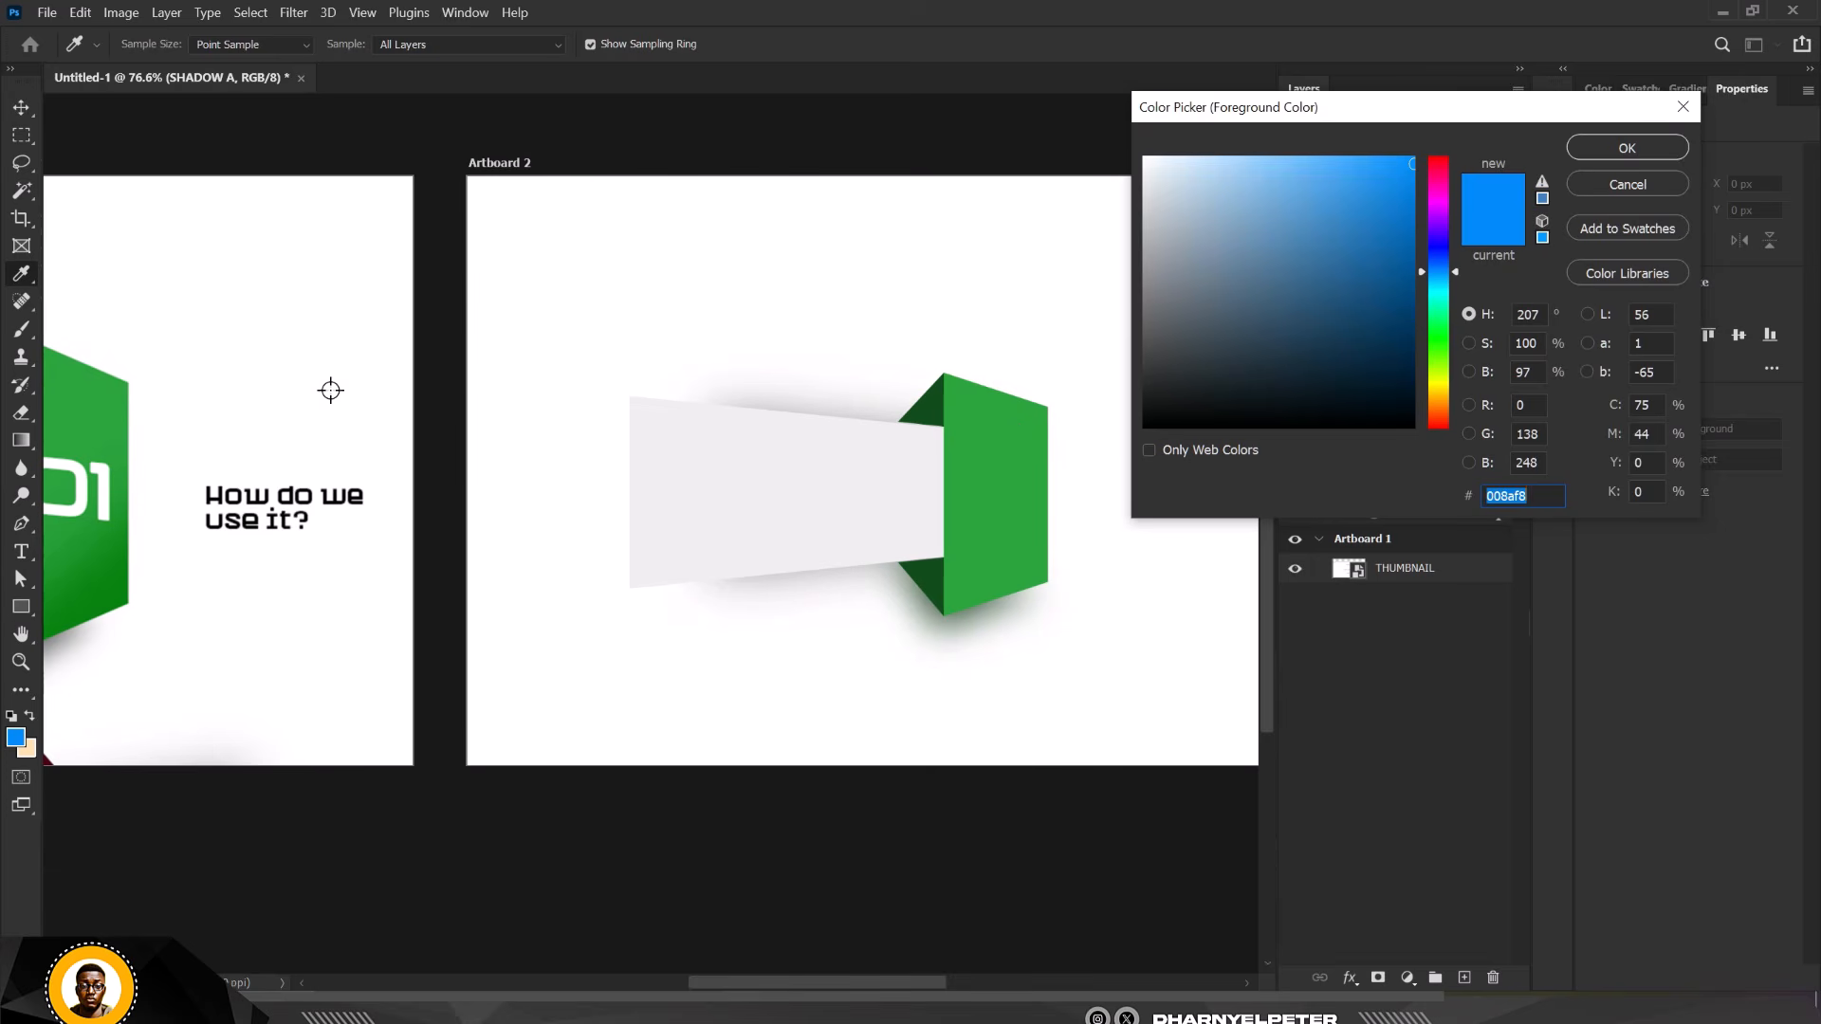
left_click(90, 594)
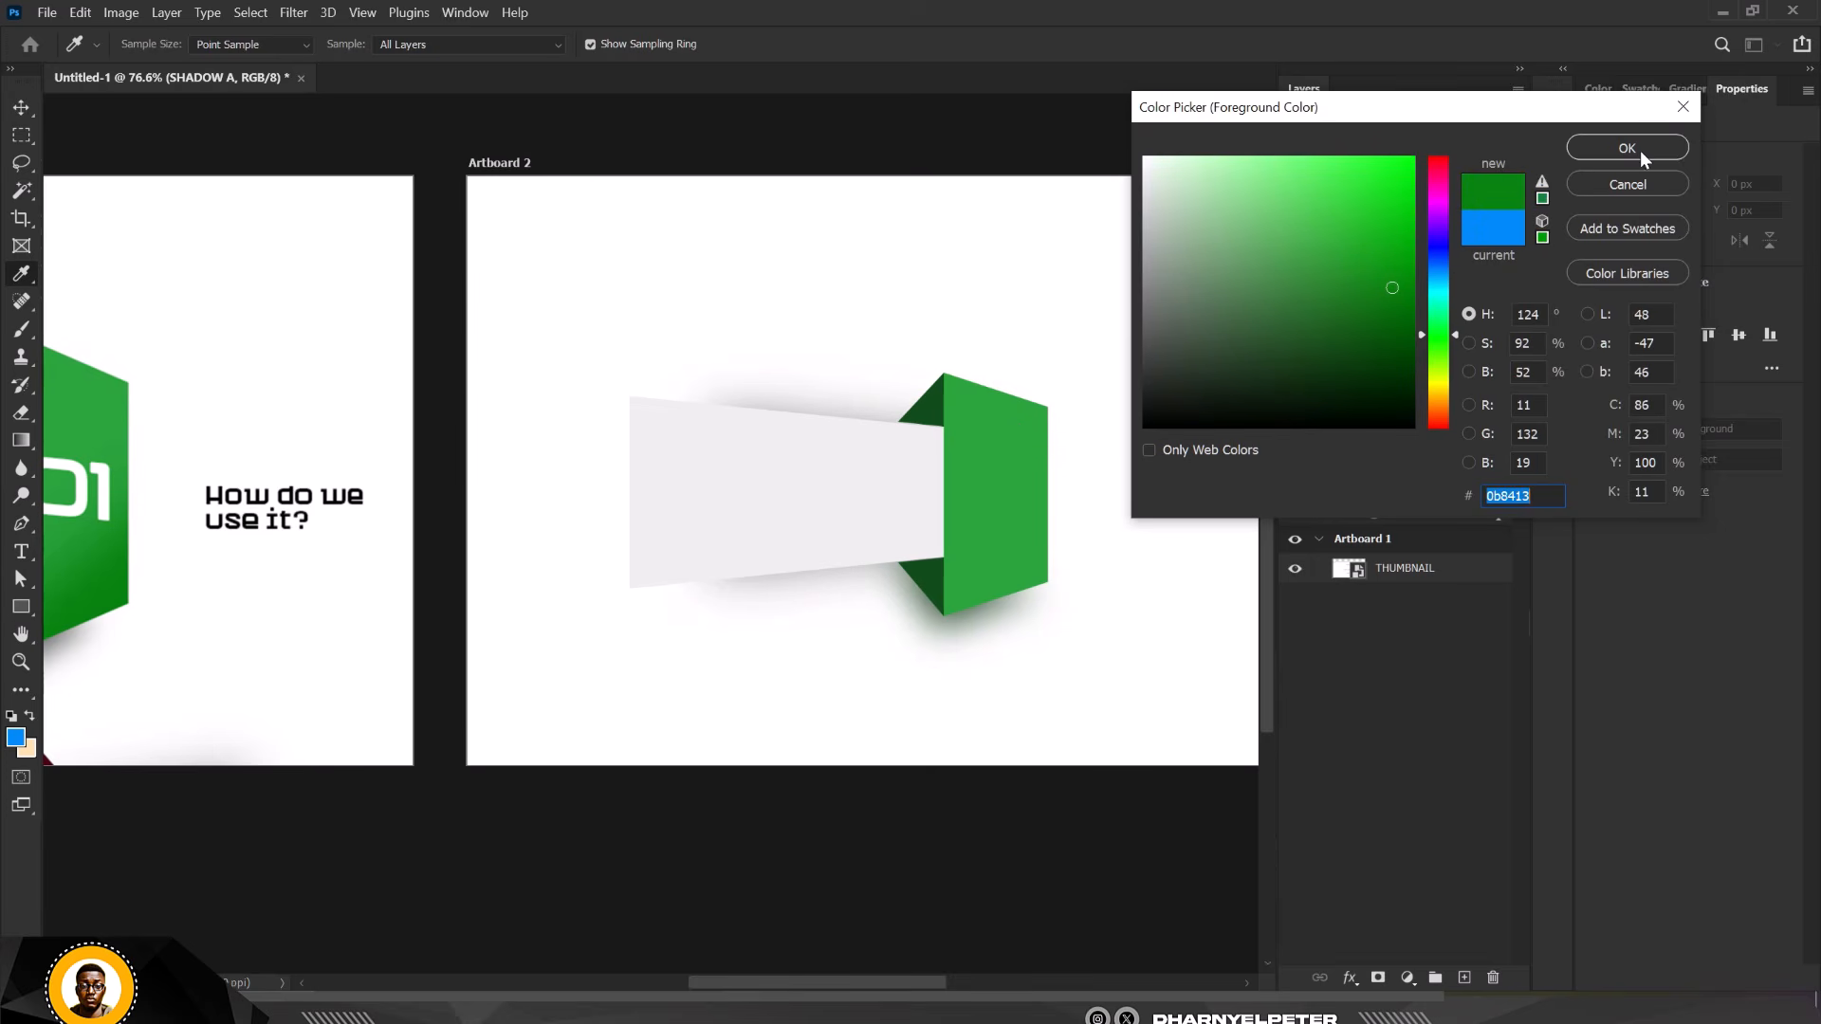
left_click_drag(1411, 292, 1405, 318)
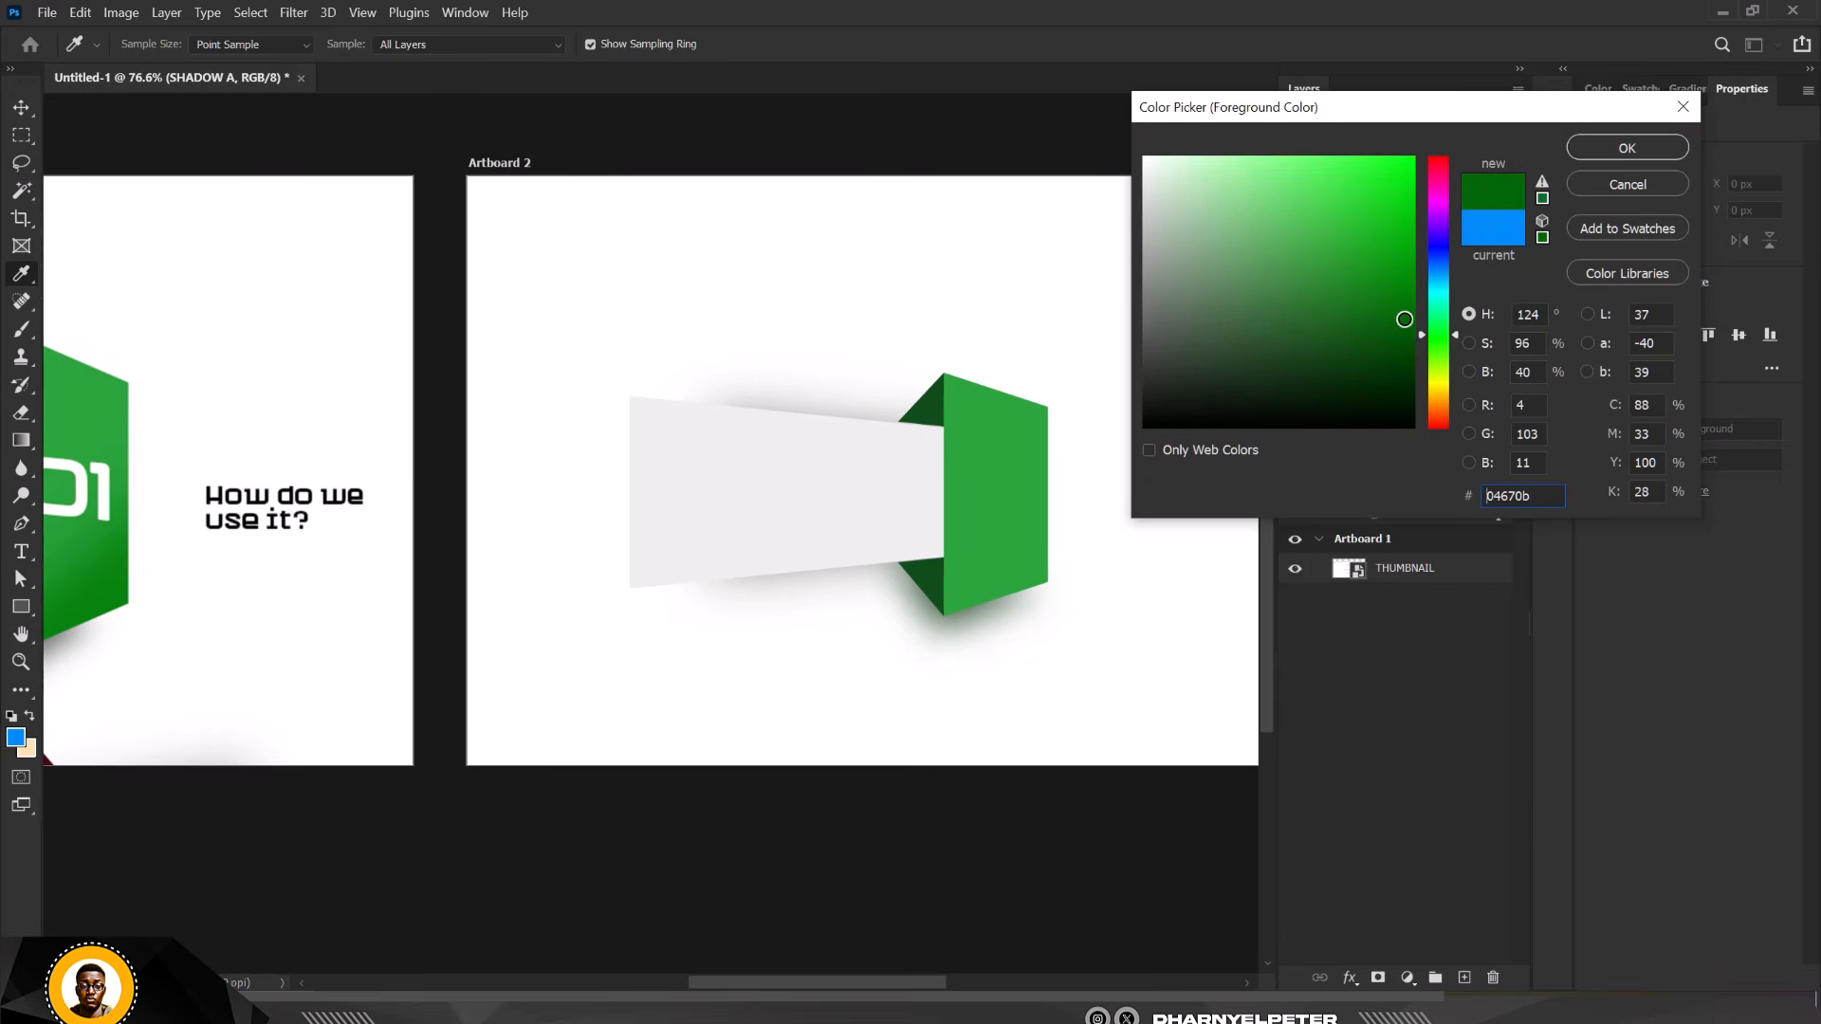
left_click(1593, 148)
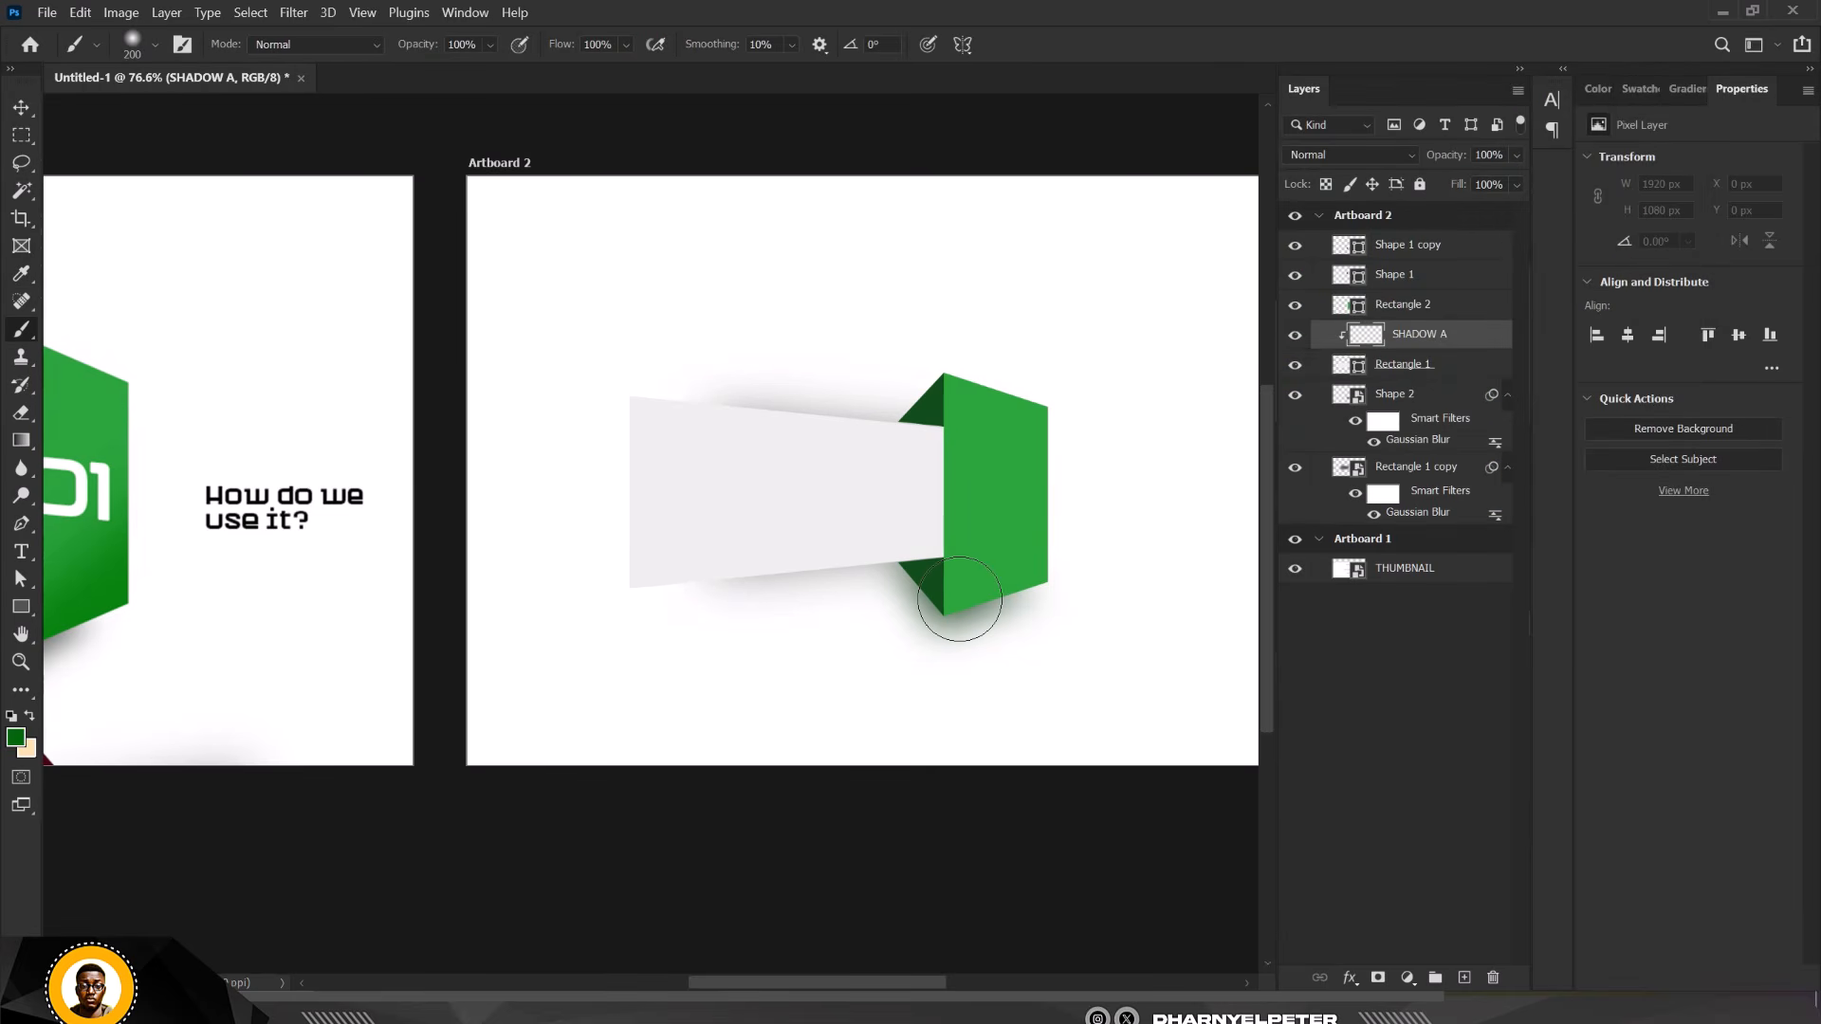
Enlarge the brush to 600 px and lower its flow to 31%
key("bracketright")
key("bracketright")
key("bracketright")
key("bracketright")
key("bracketright")
left_click(623, 47)
left_click_drag(621, 71, 593, 71)
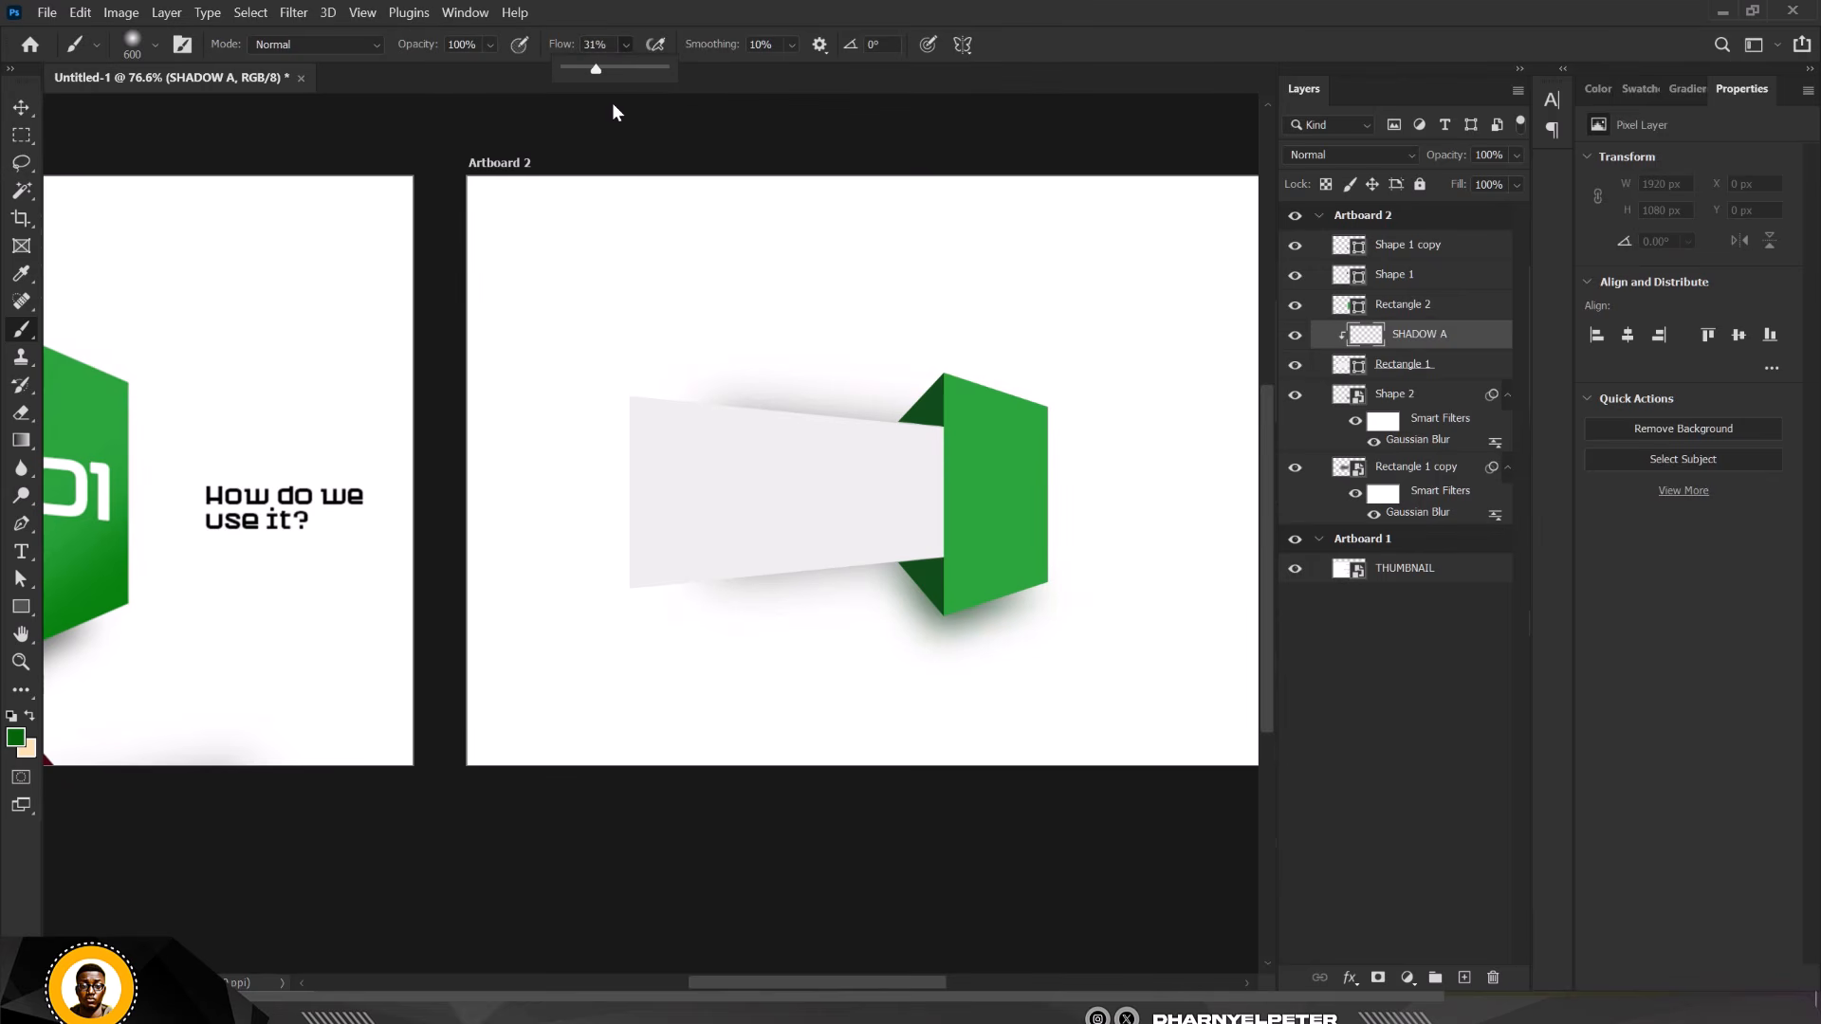
Try brushing dark green shading onto the light panel from below the fold, and undo the strokes
left_click(1091, 646)
left_click_drag(1106, 589, 931, 703)
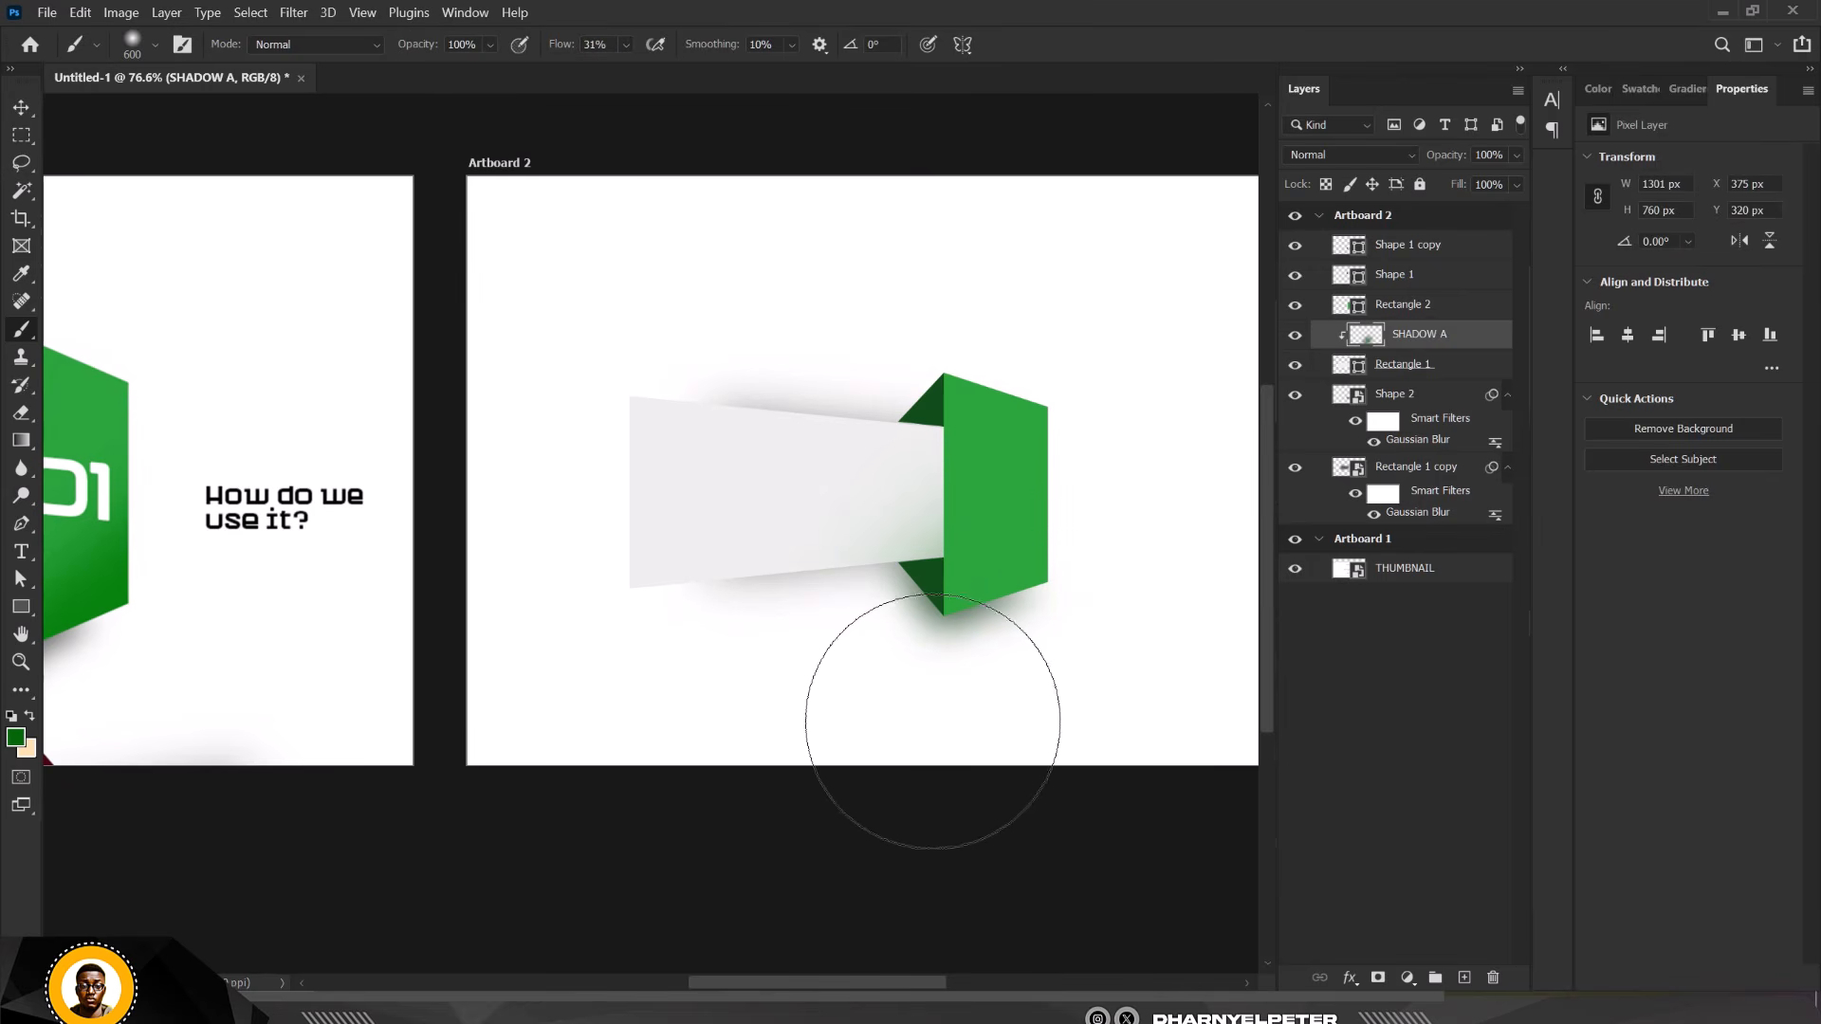
mouse_move(994, 574)
left_mouse_down()
mouse_move(758, 691)
mouse_move(936, 670)
left_mouse_up()
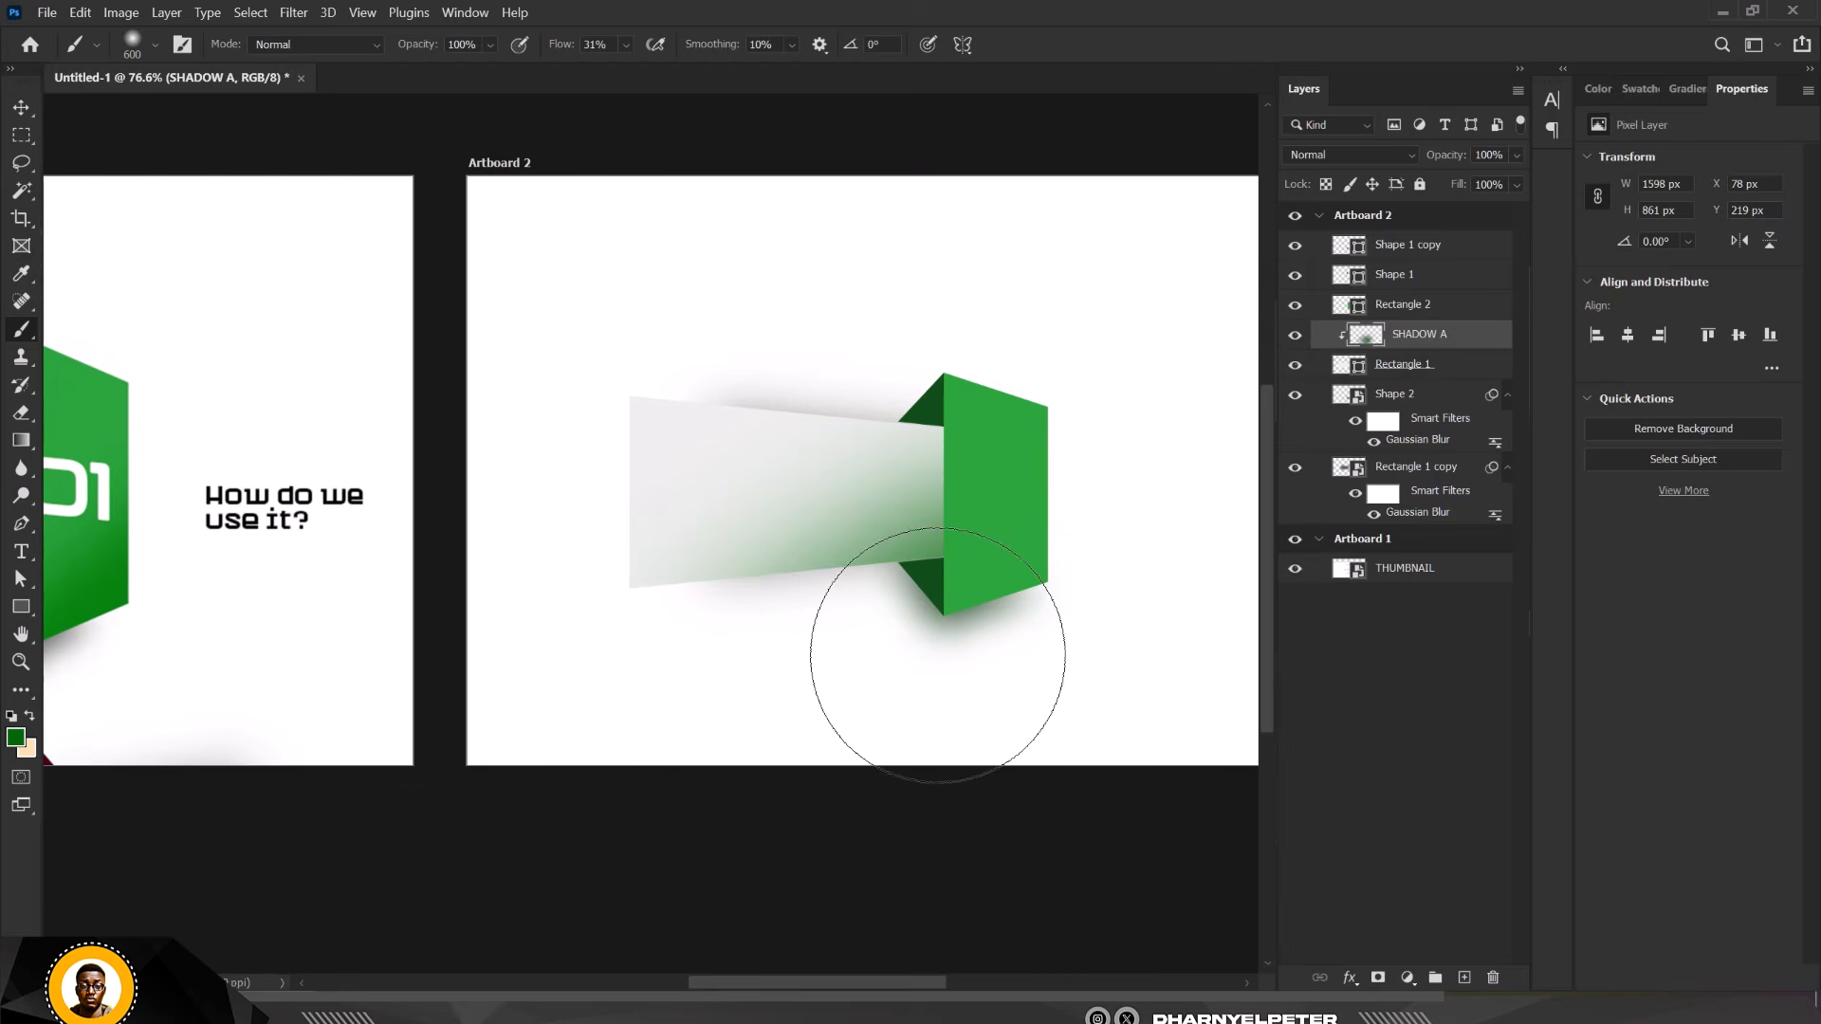
key("ctrl+z")
Paint a soft green shade on SHADOW A along the light panel's edge where it meets the green panel
scroll(936, 681, "down", 4)
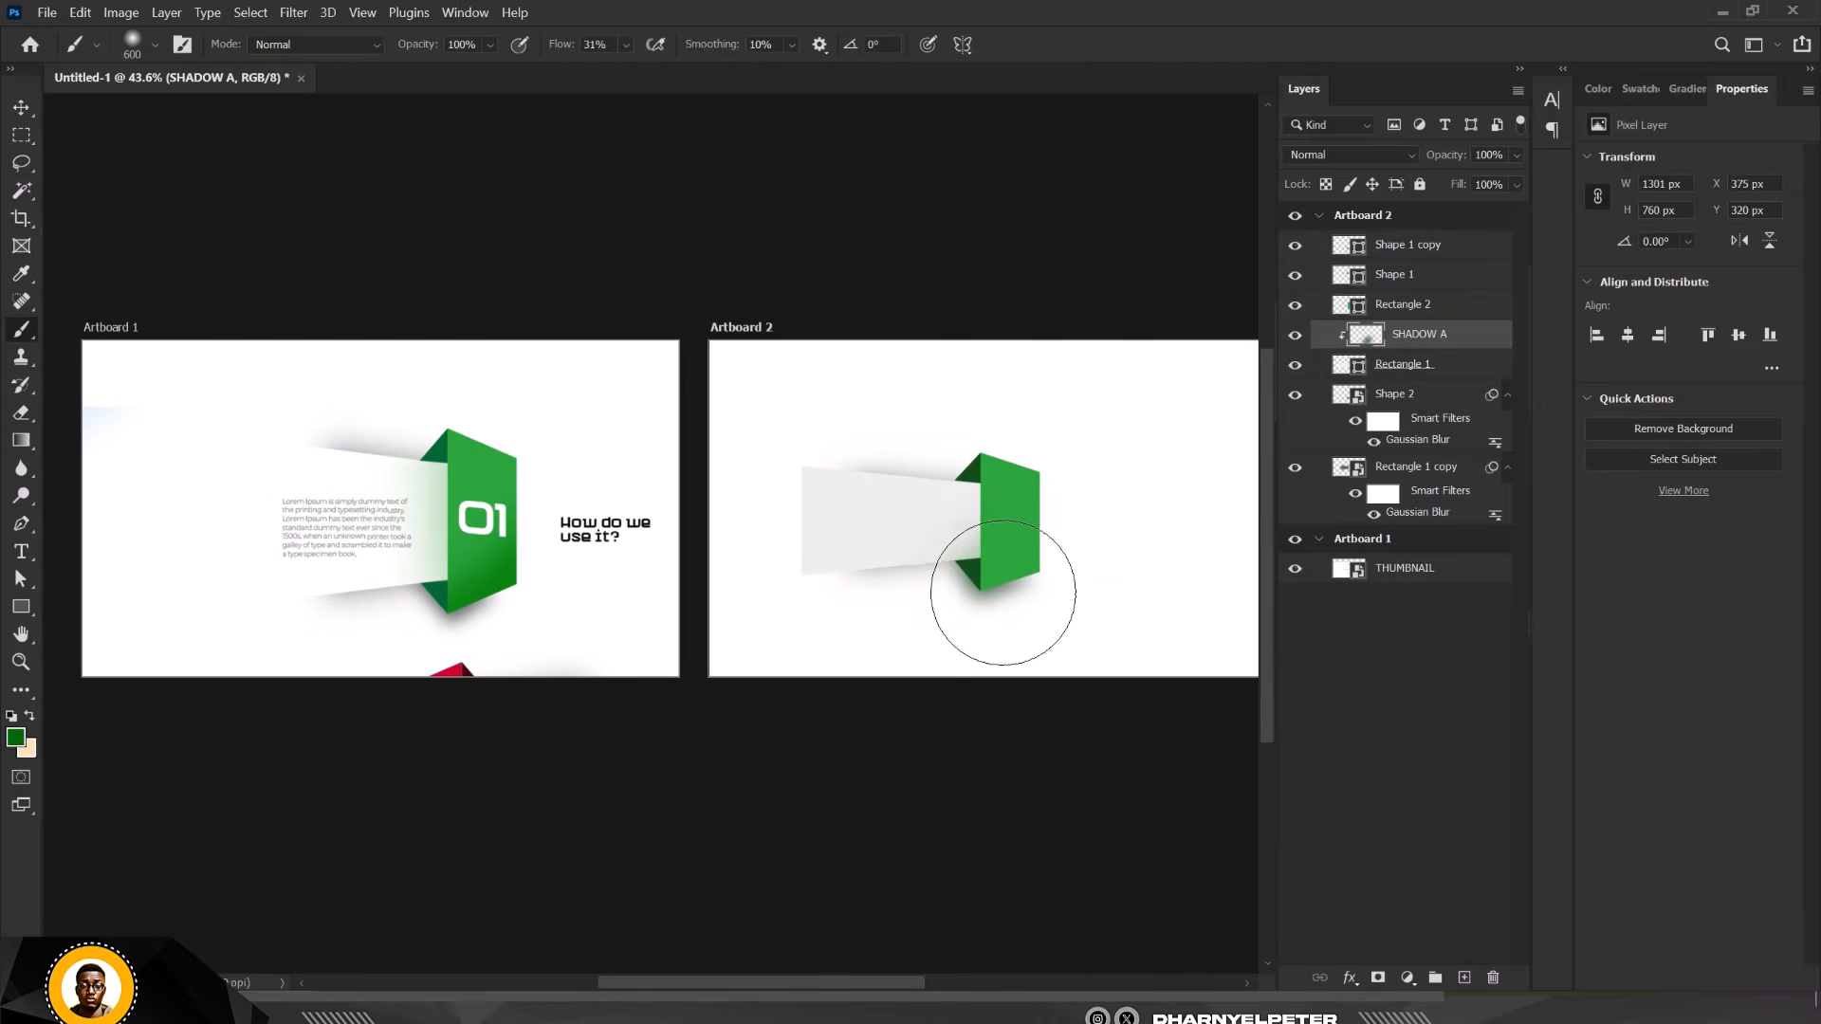
scroll(991, 598, "up", 2)
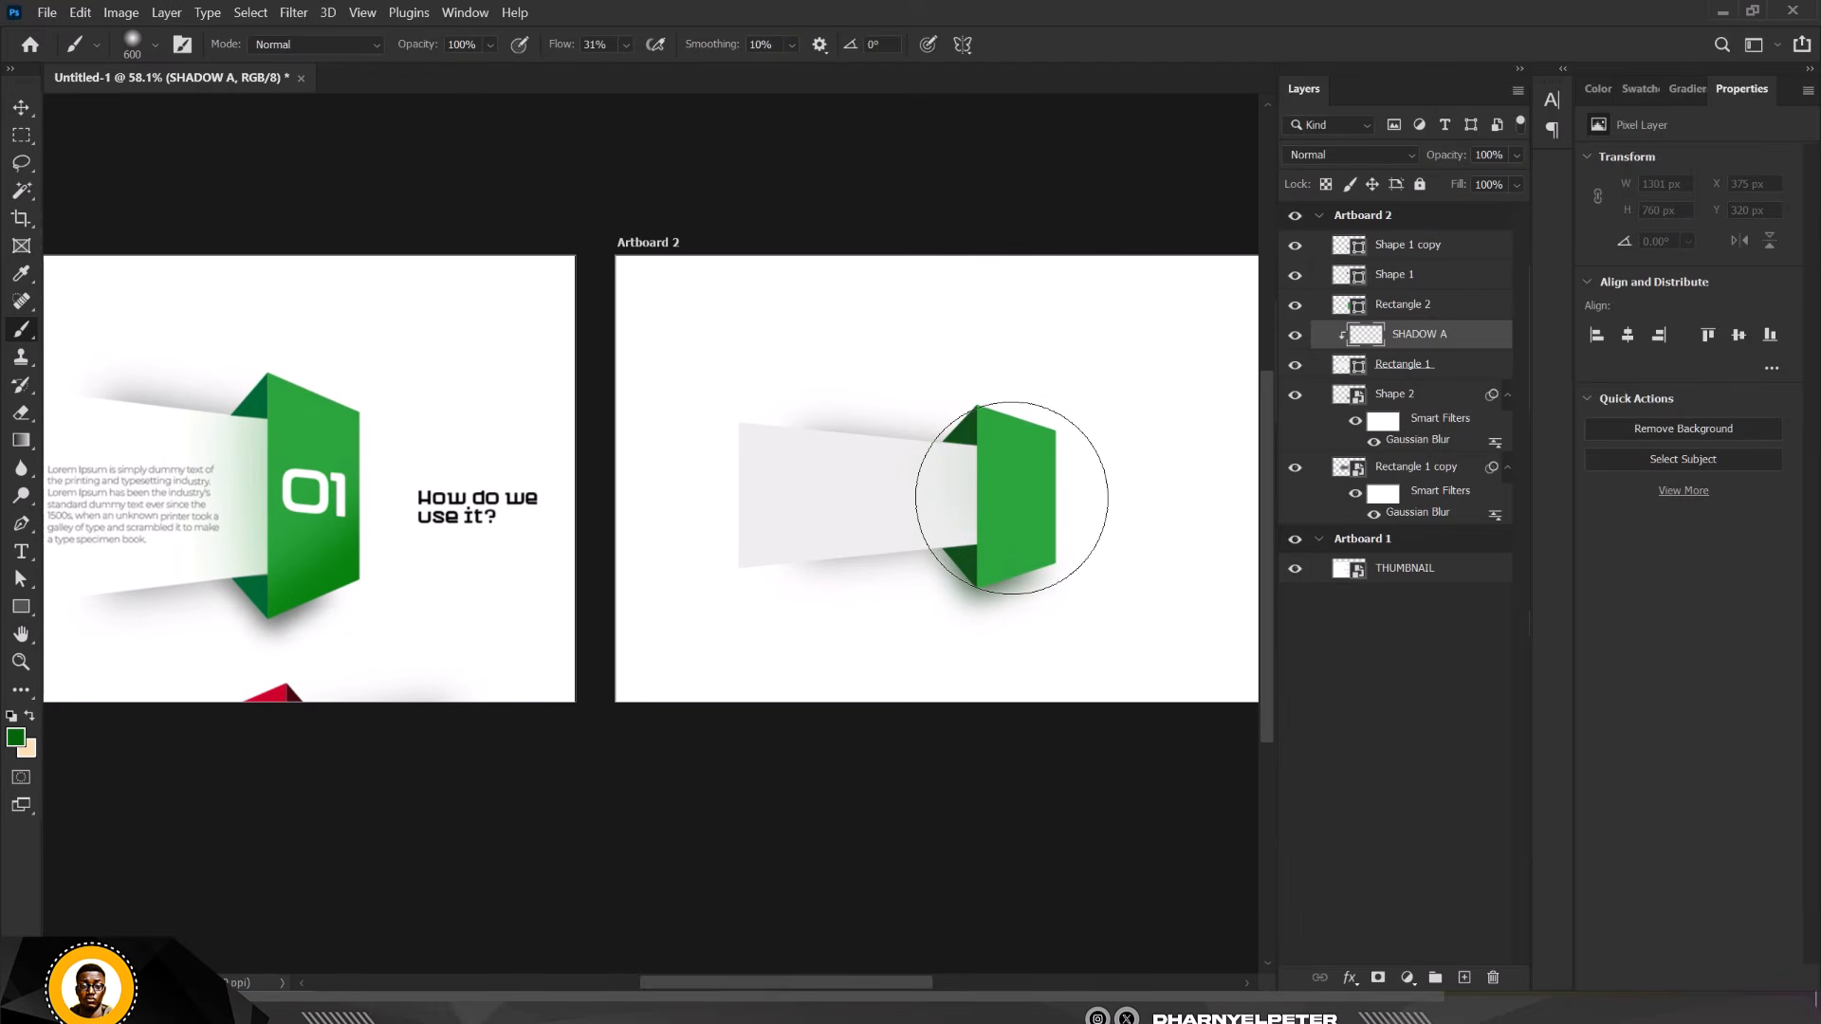
left_click(1030, 515)
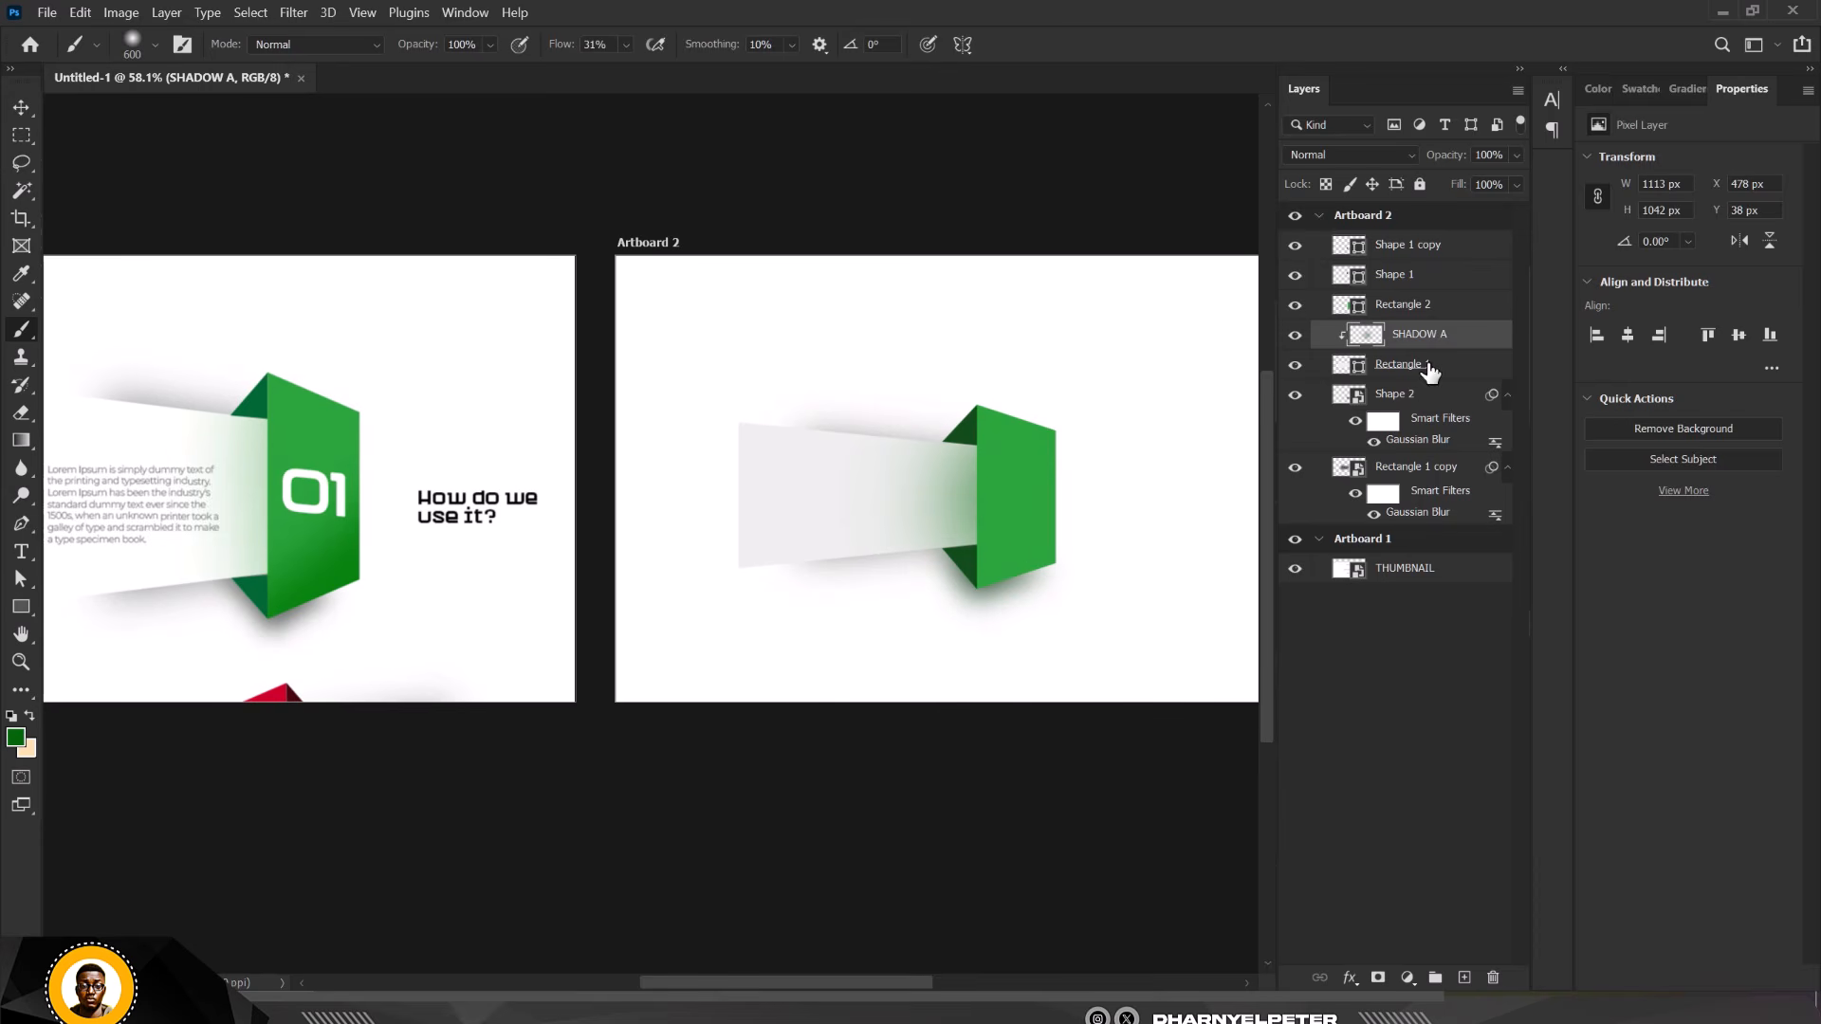
Change the light grey panel's fill colour to white ffffff
left_click(1295, 365)
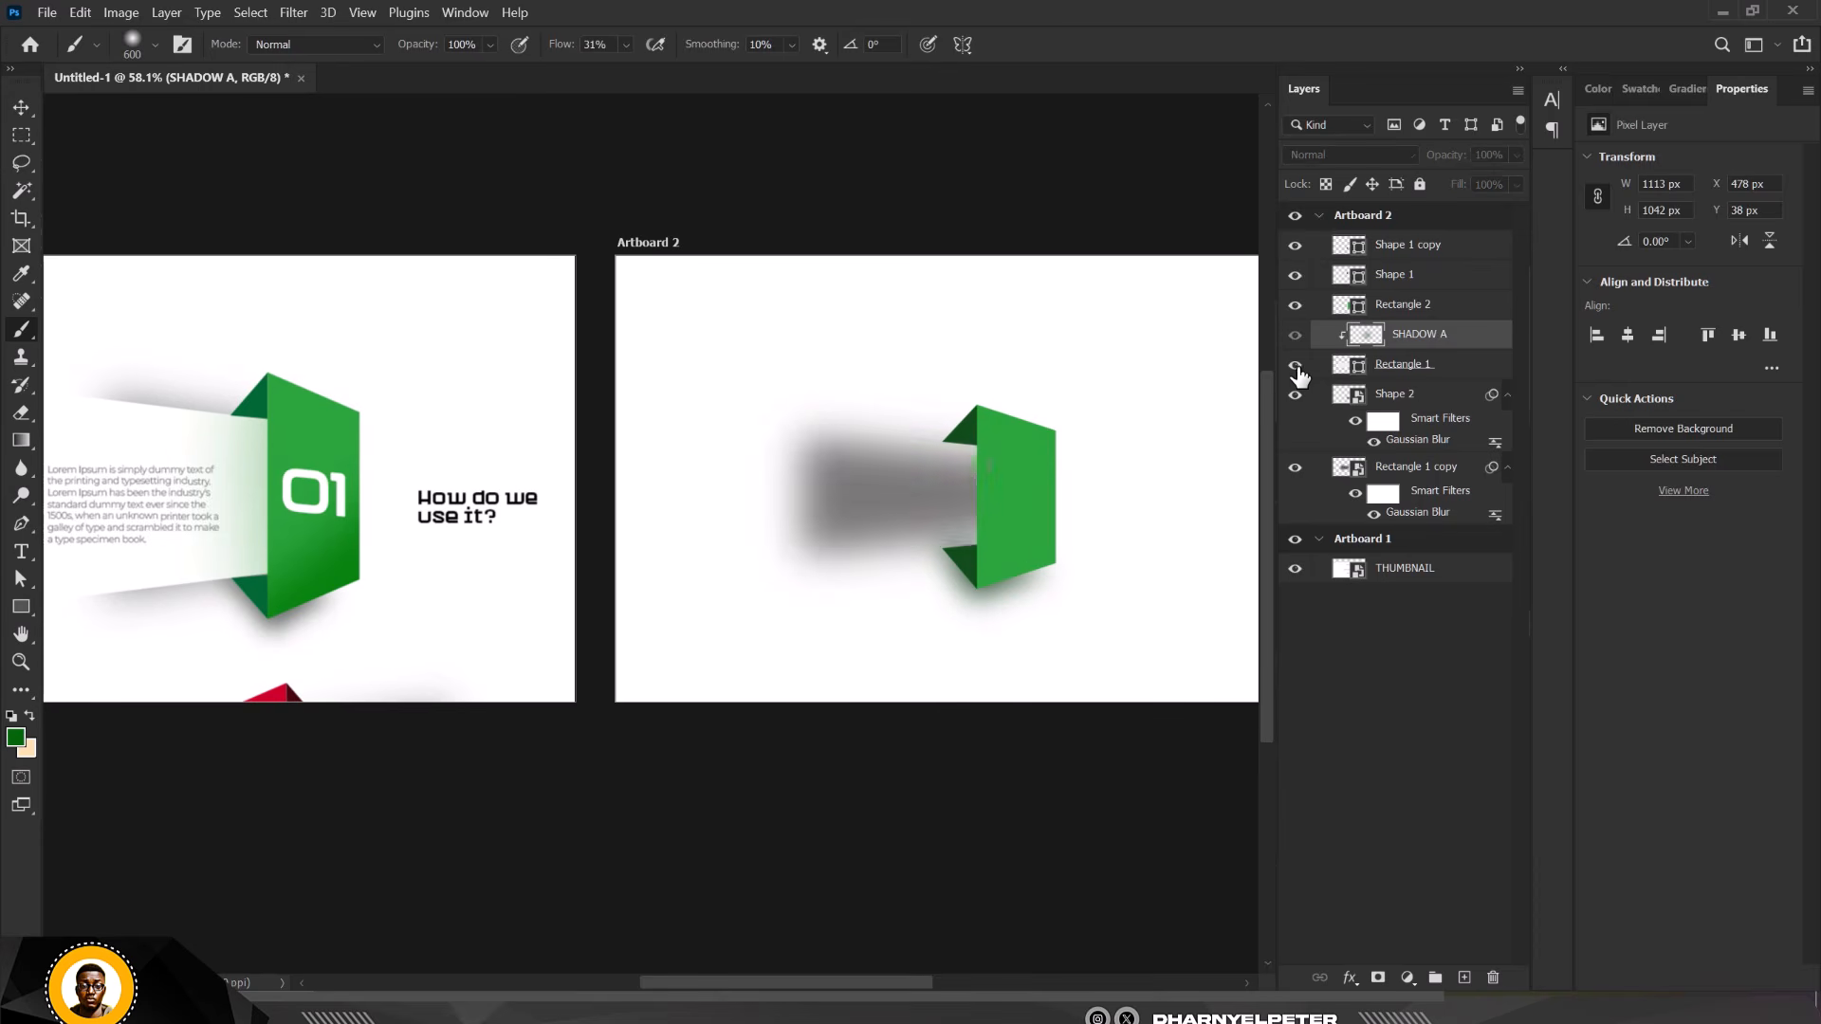
left_click(1295, 365)
double_click(1356, 366)
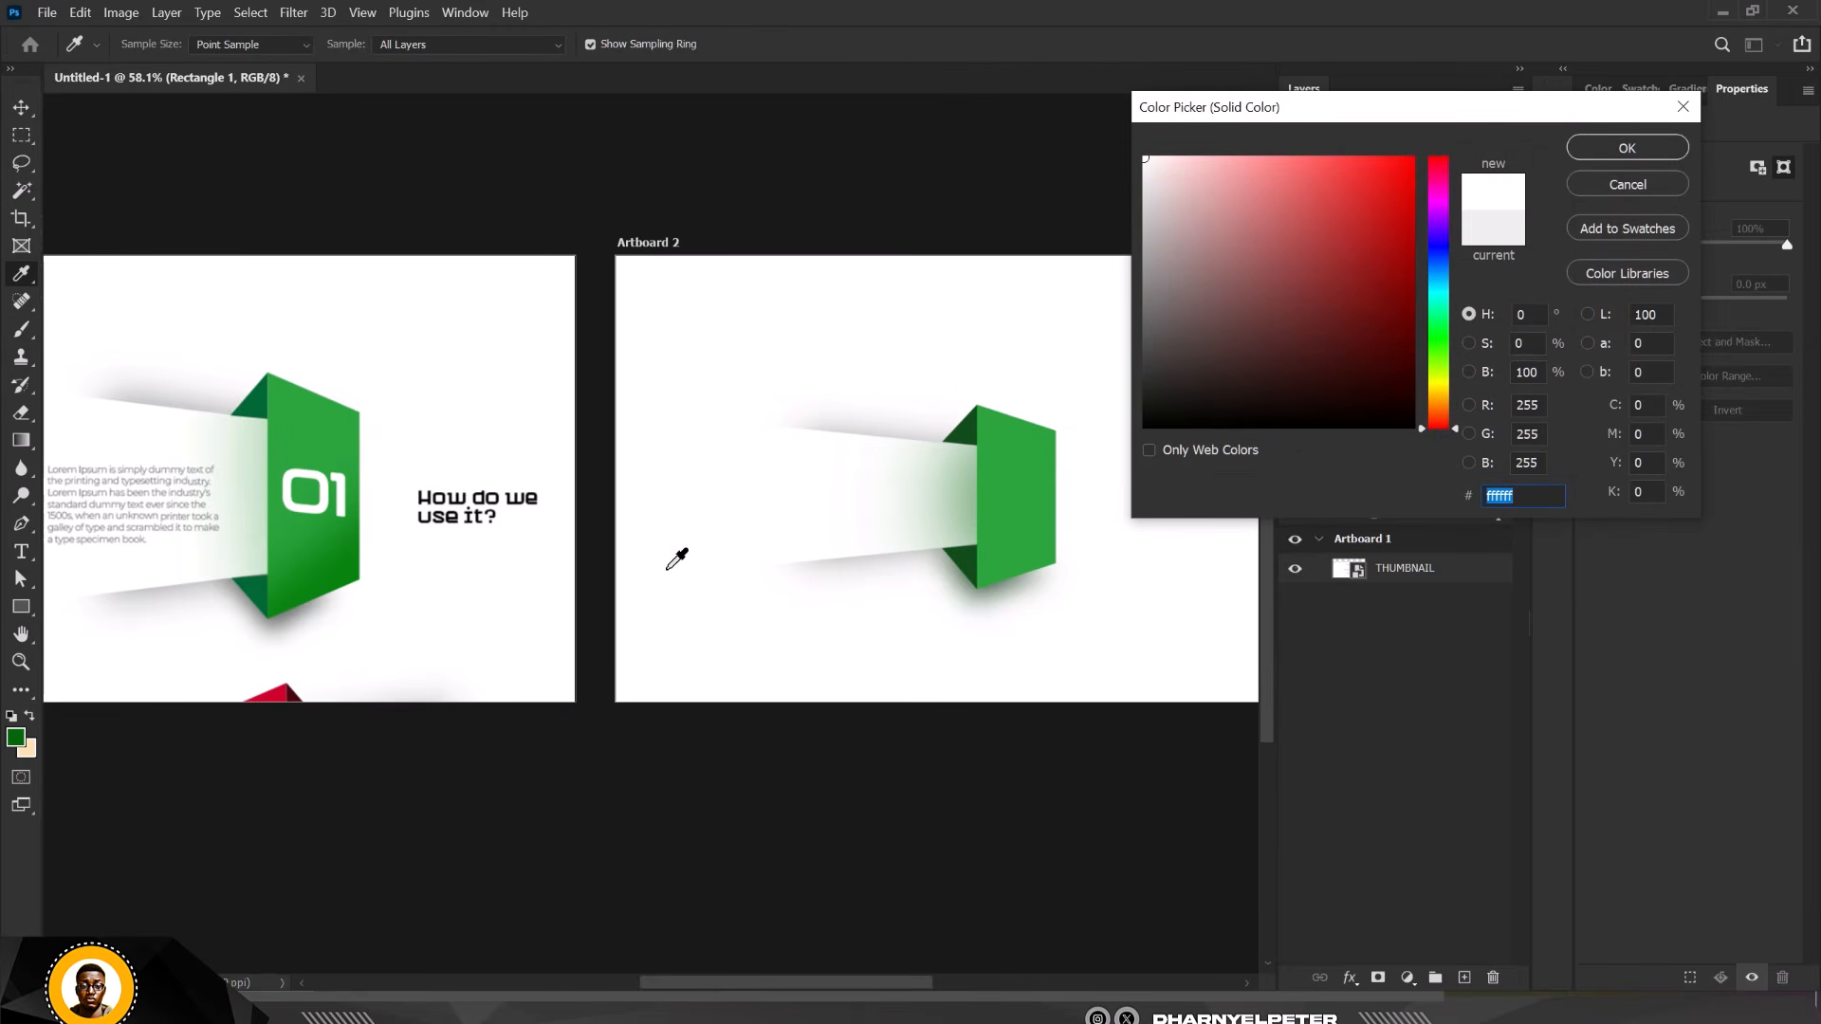
left_click(1626, 148)
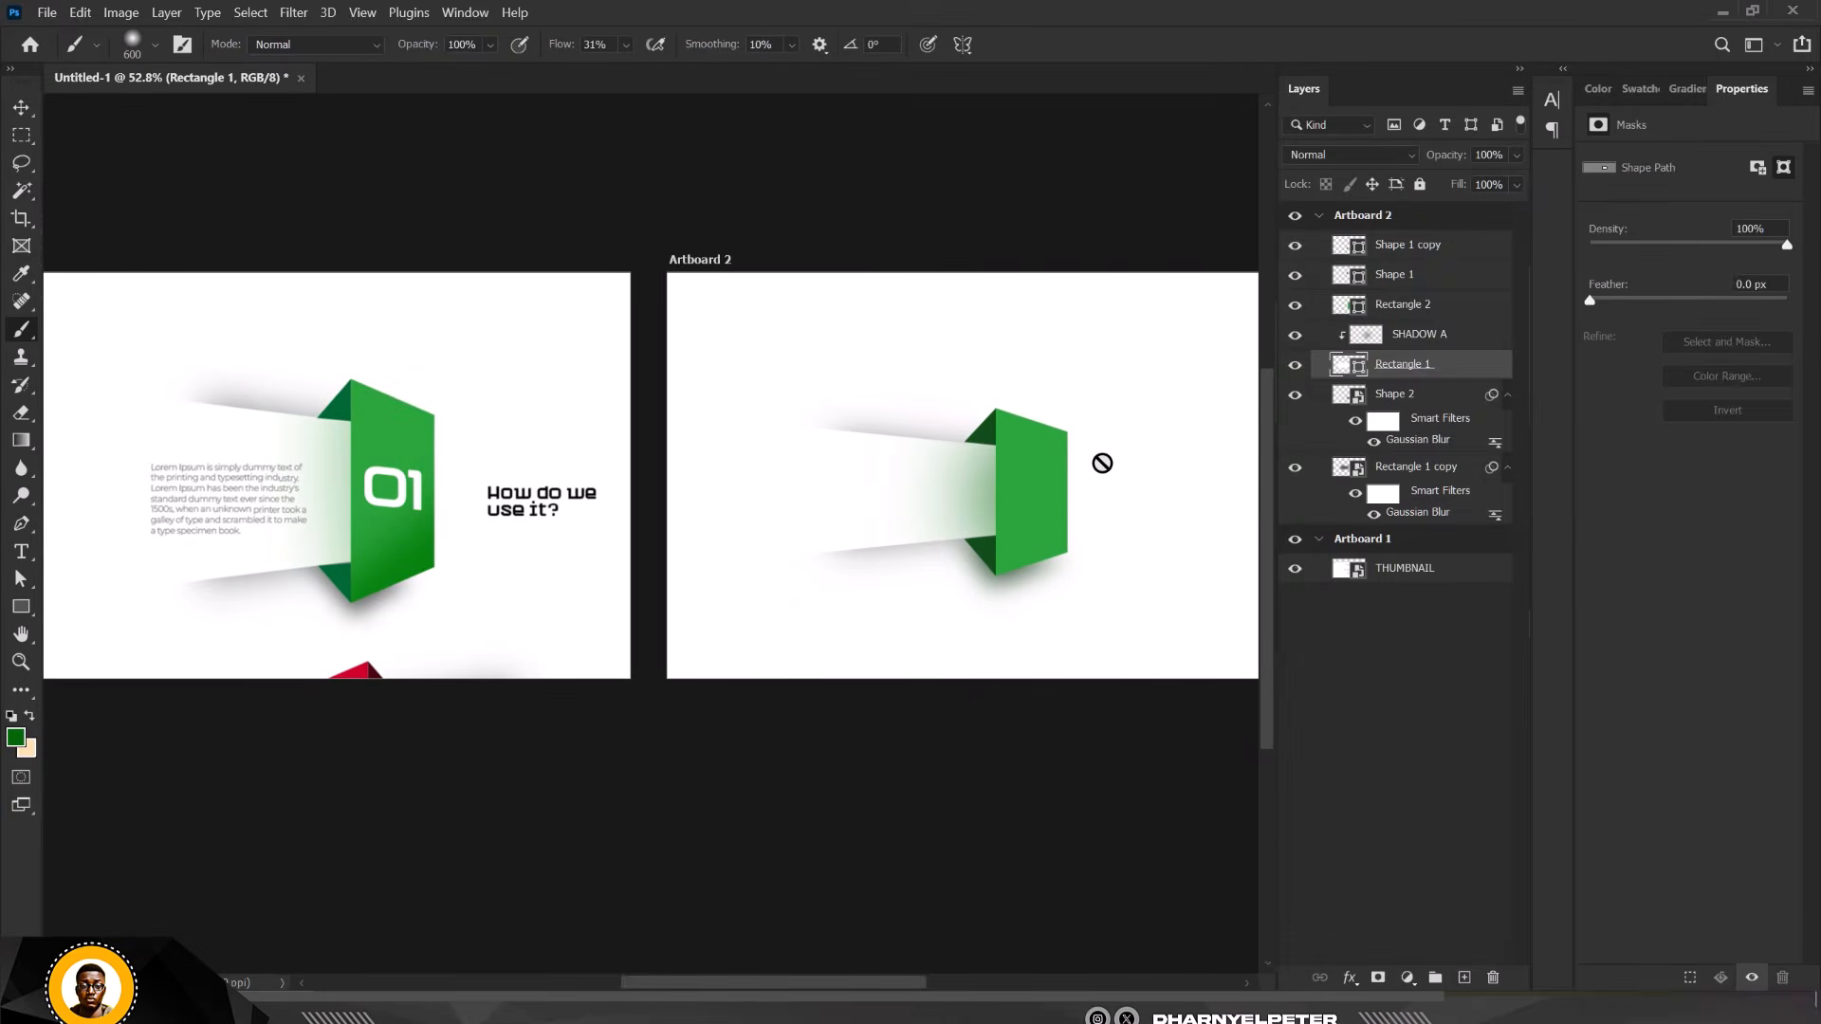
scroll(1106, 446, "down", 2)
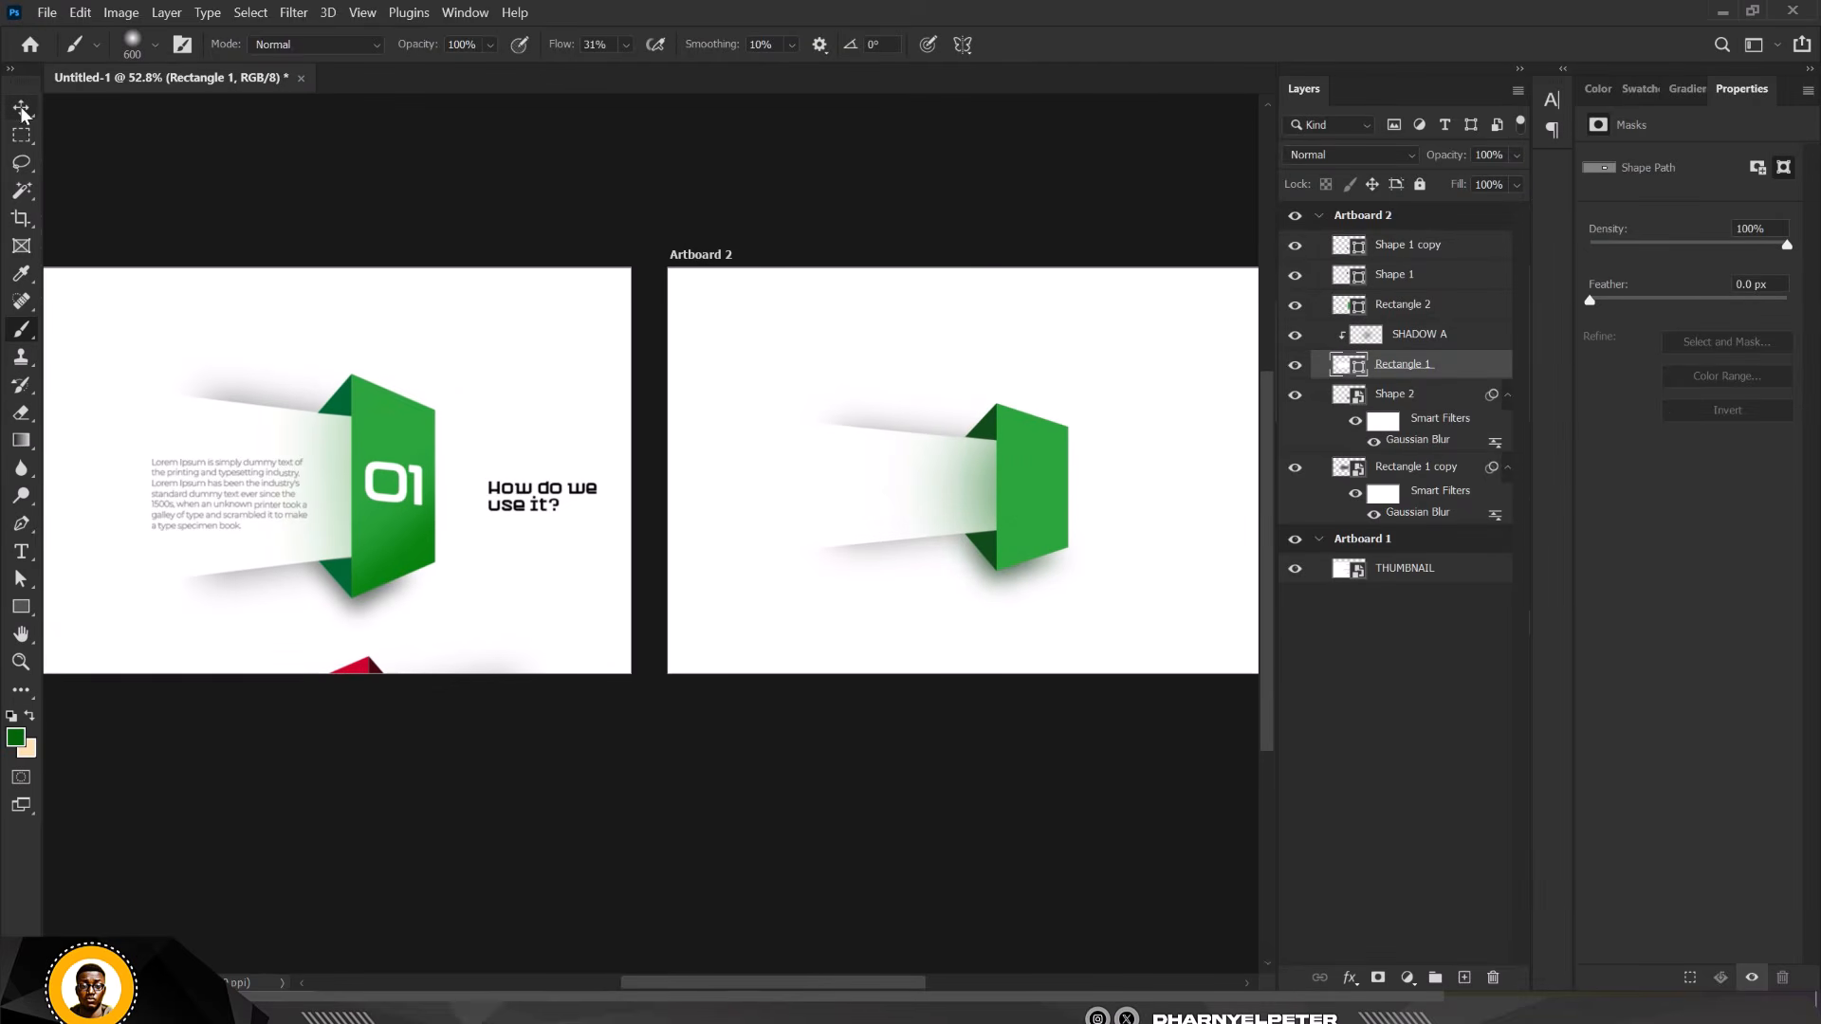
Select the green front panel with the Move tool and add a new empty layer directly above it
left_click(21, 107)
scroll(1007, 493, "up", 3)
scroll(996, 502, "down", 2)
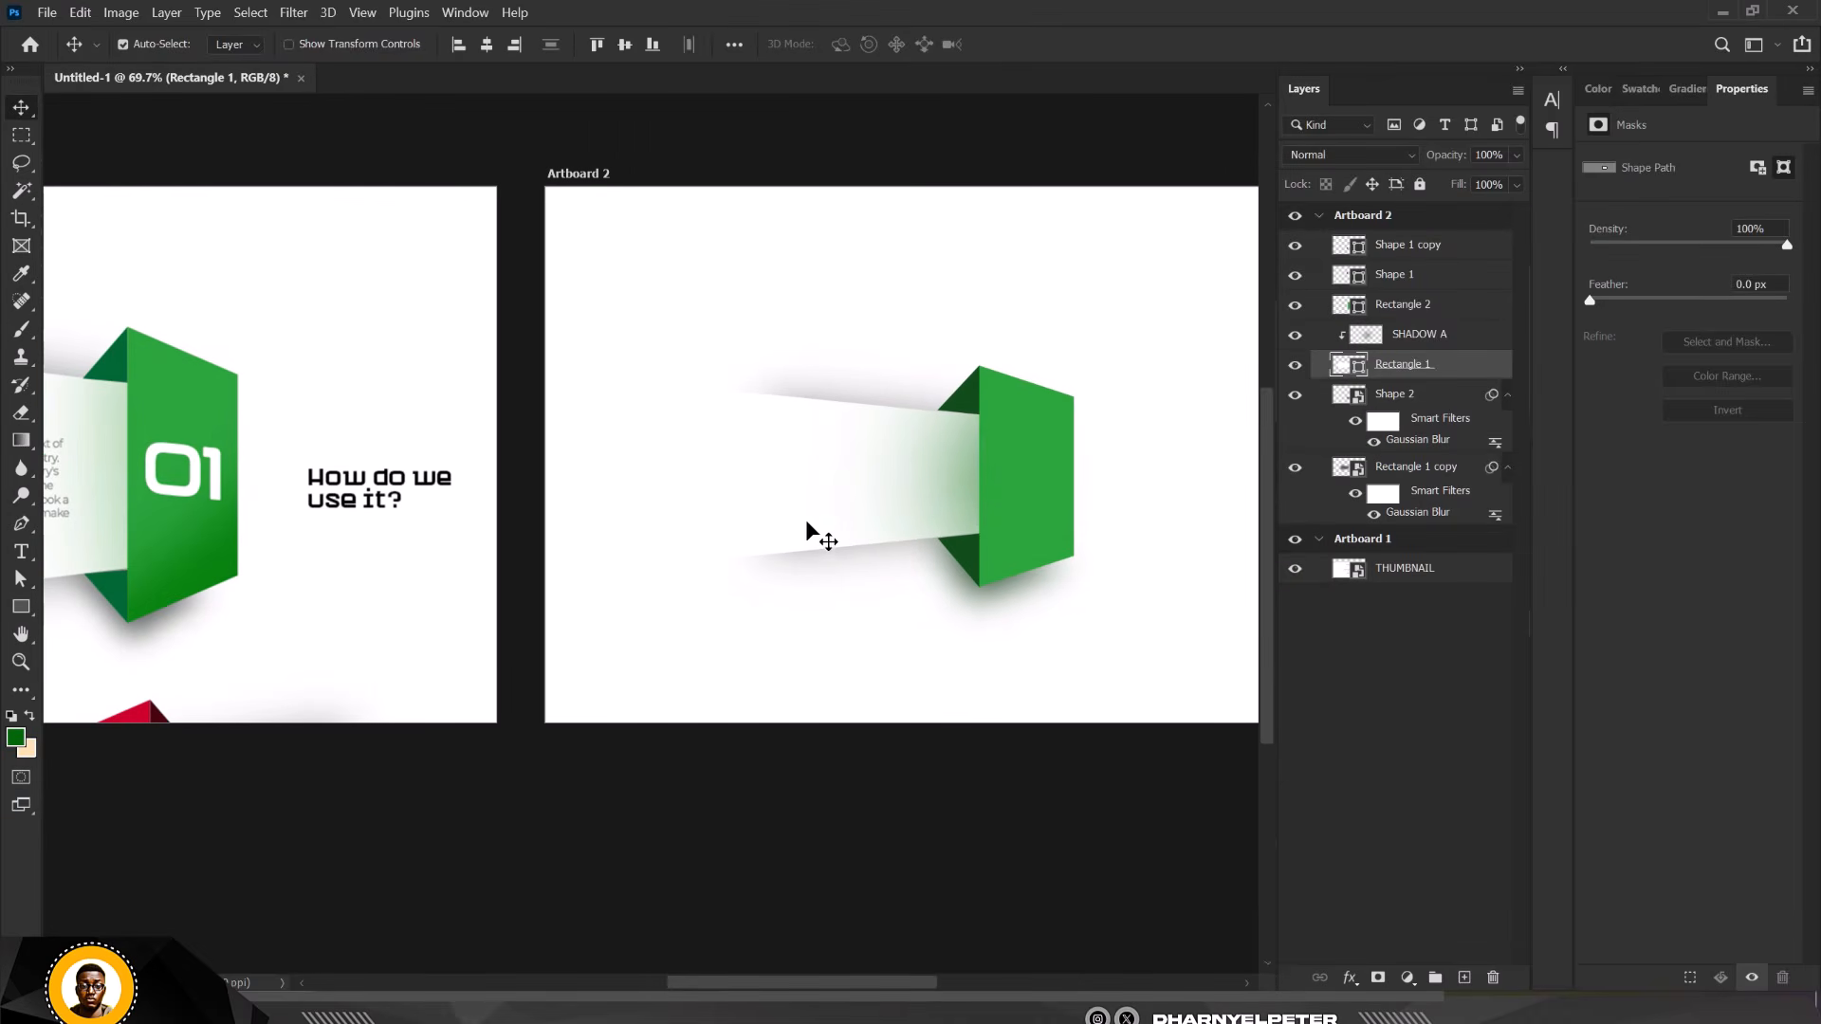
left_click(1042, 457)
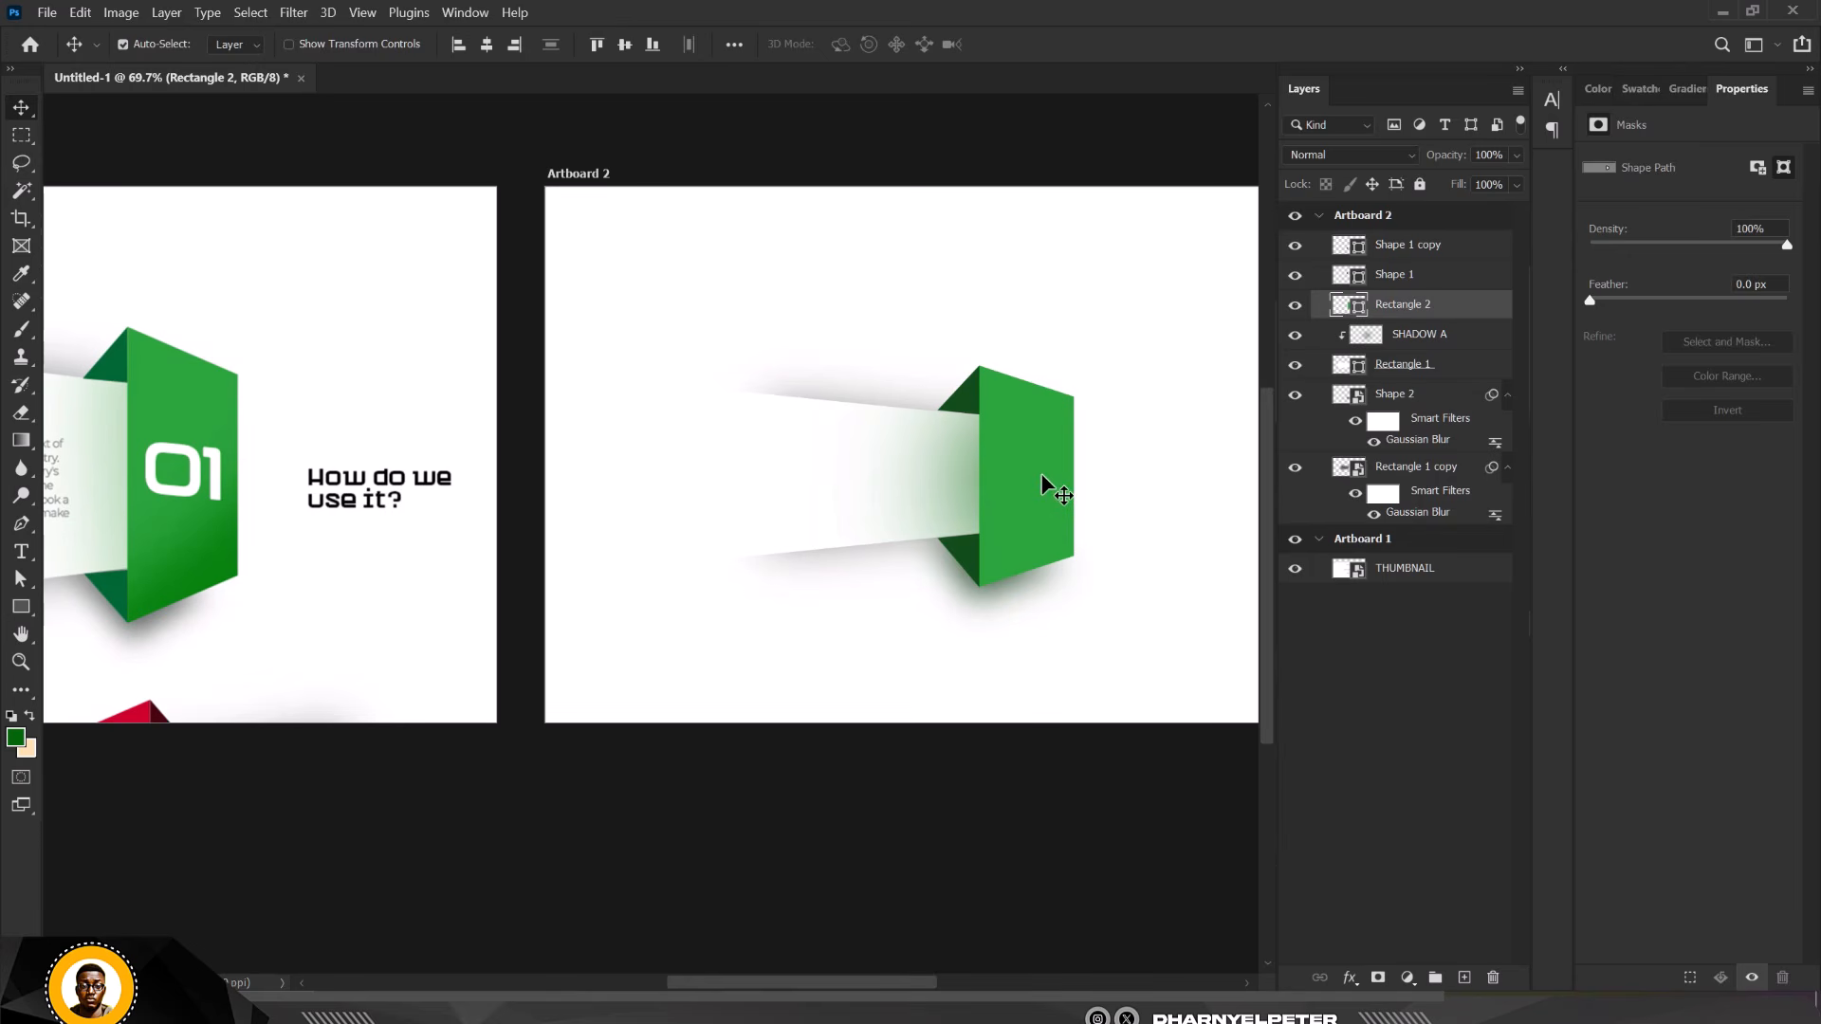
left_click(1295, 305)
left_click(1295, 304)
left_click(1464, 978)
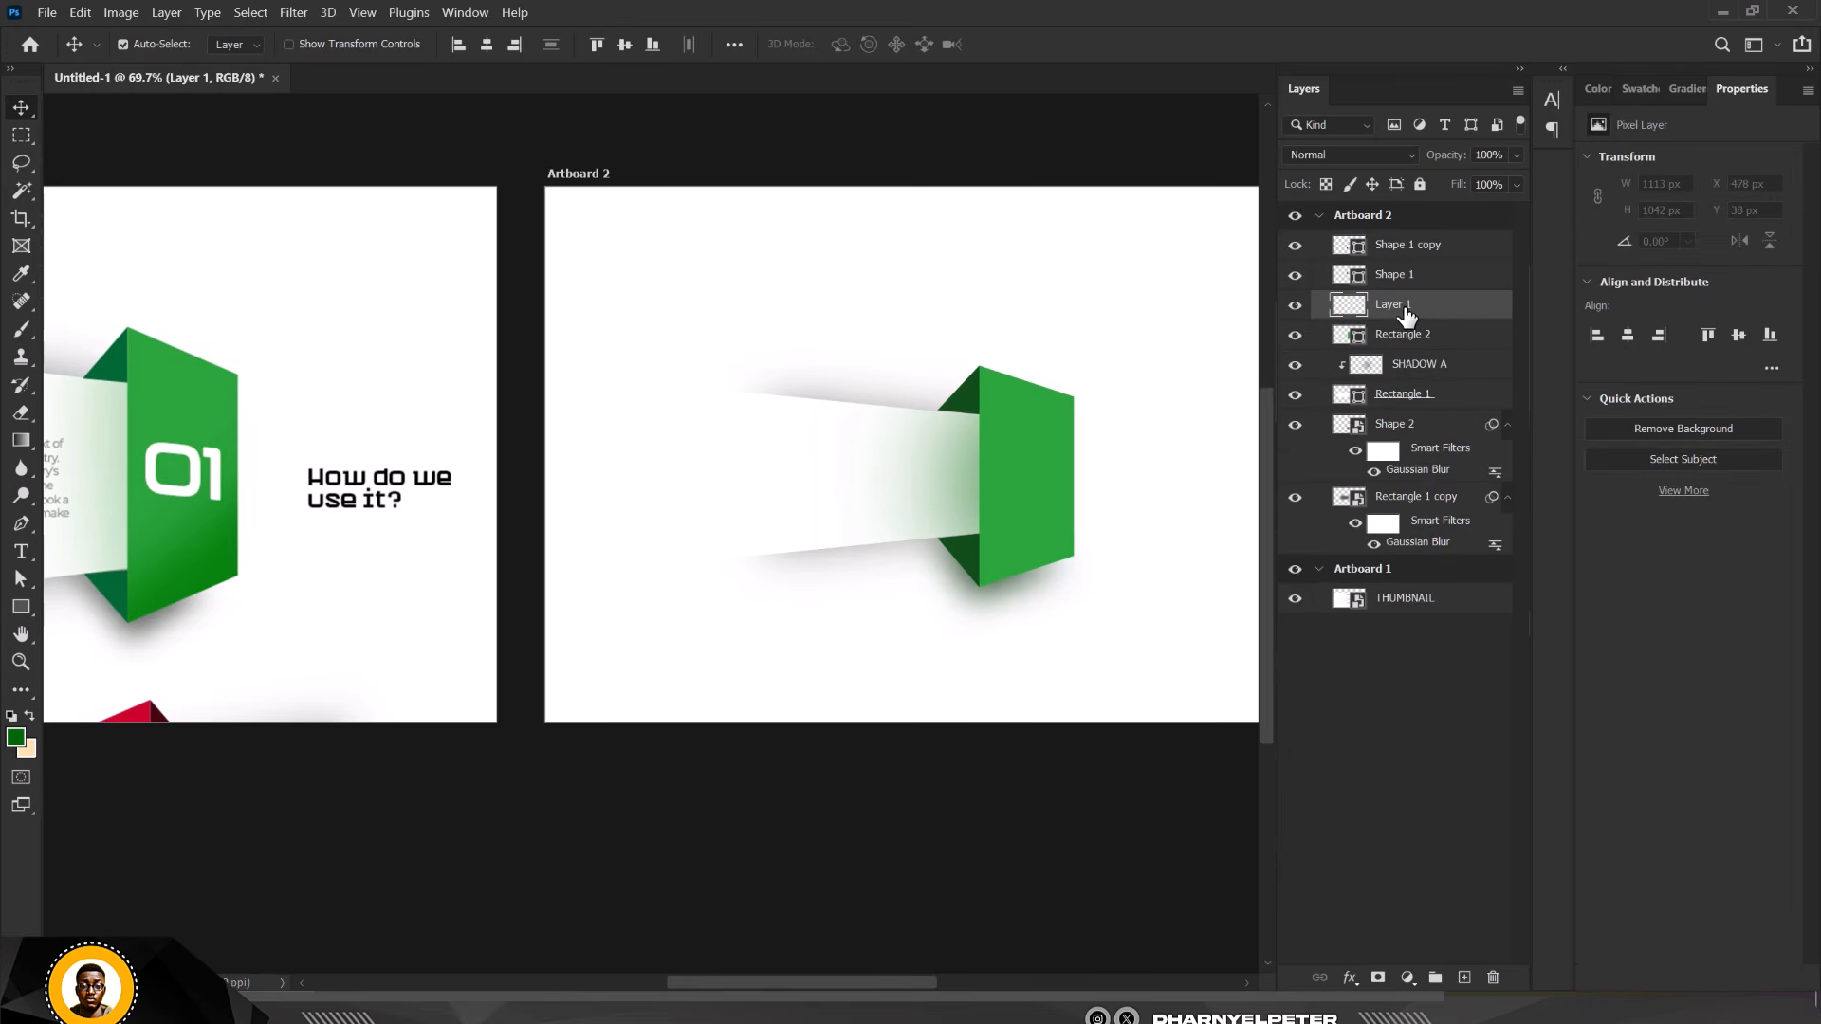
Rename the new empty layer to SHADOW 2 and clip it to the green front panel's layer
double_click(1391, 306)
type("SHADOW 2")
key("Return")
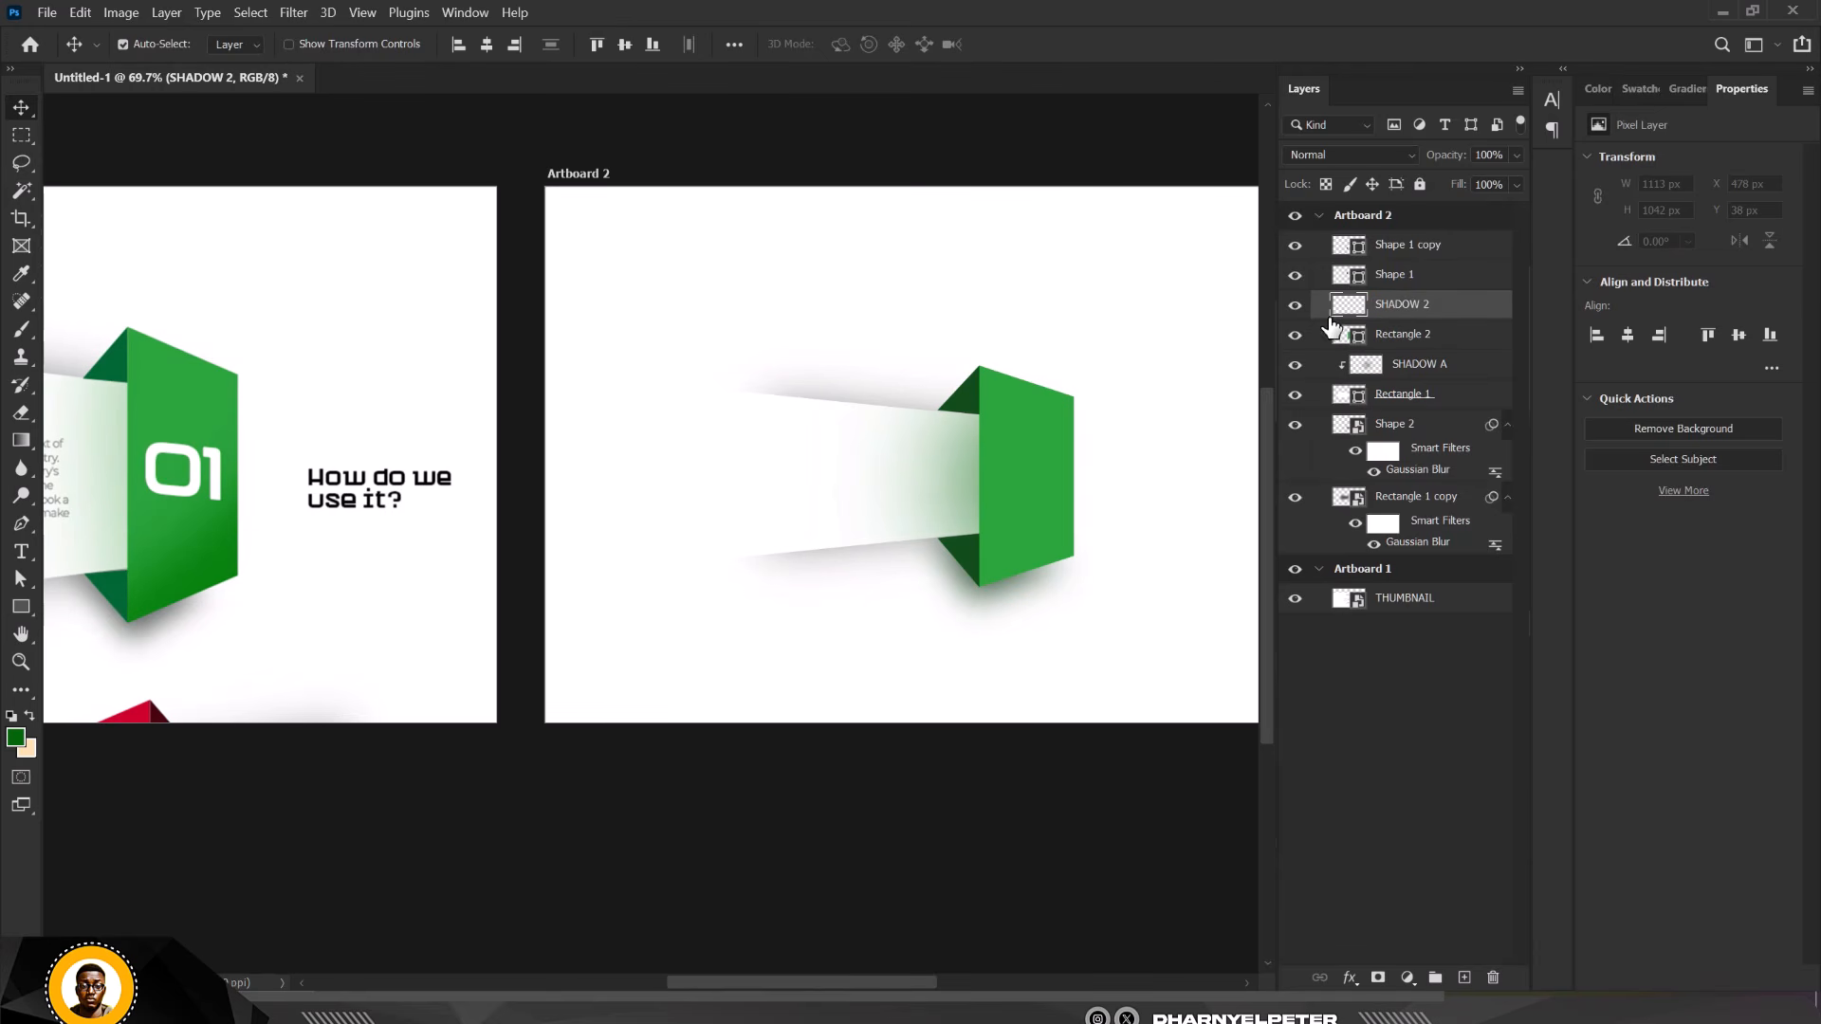
left_click(1300, 338)
left_click(1299, 338)
right_click(1466, 305)
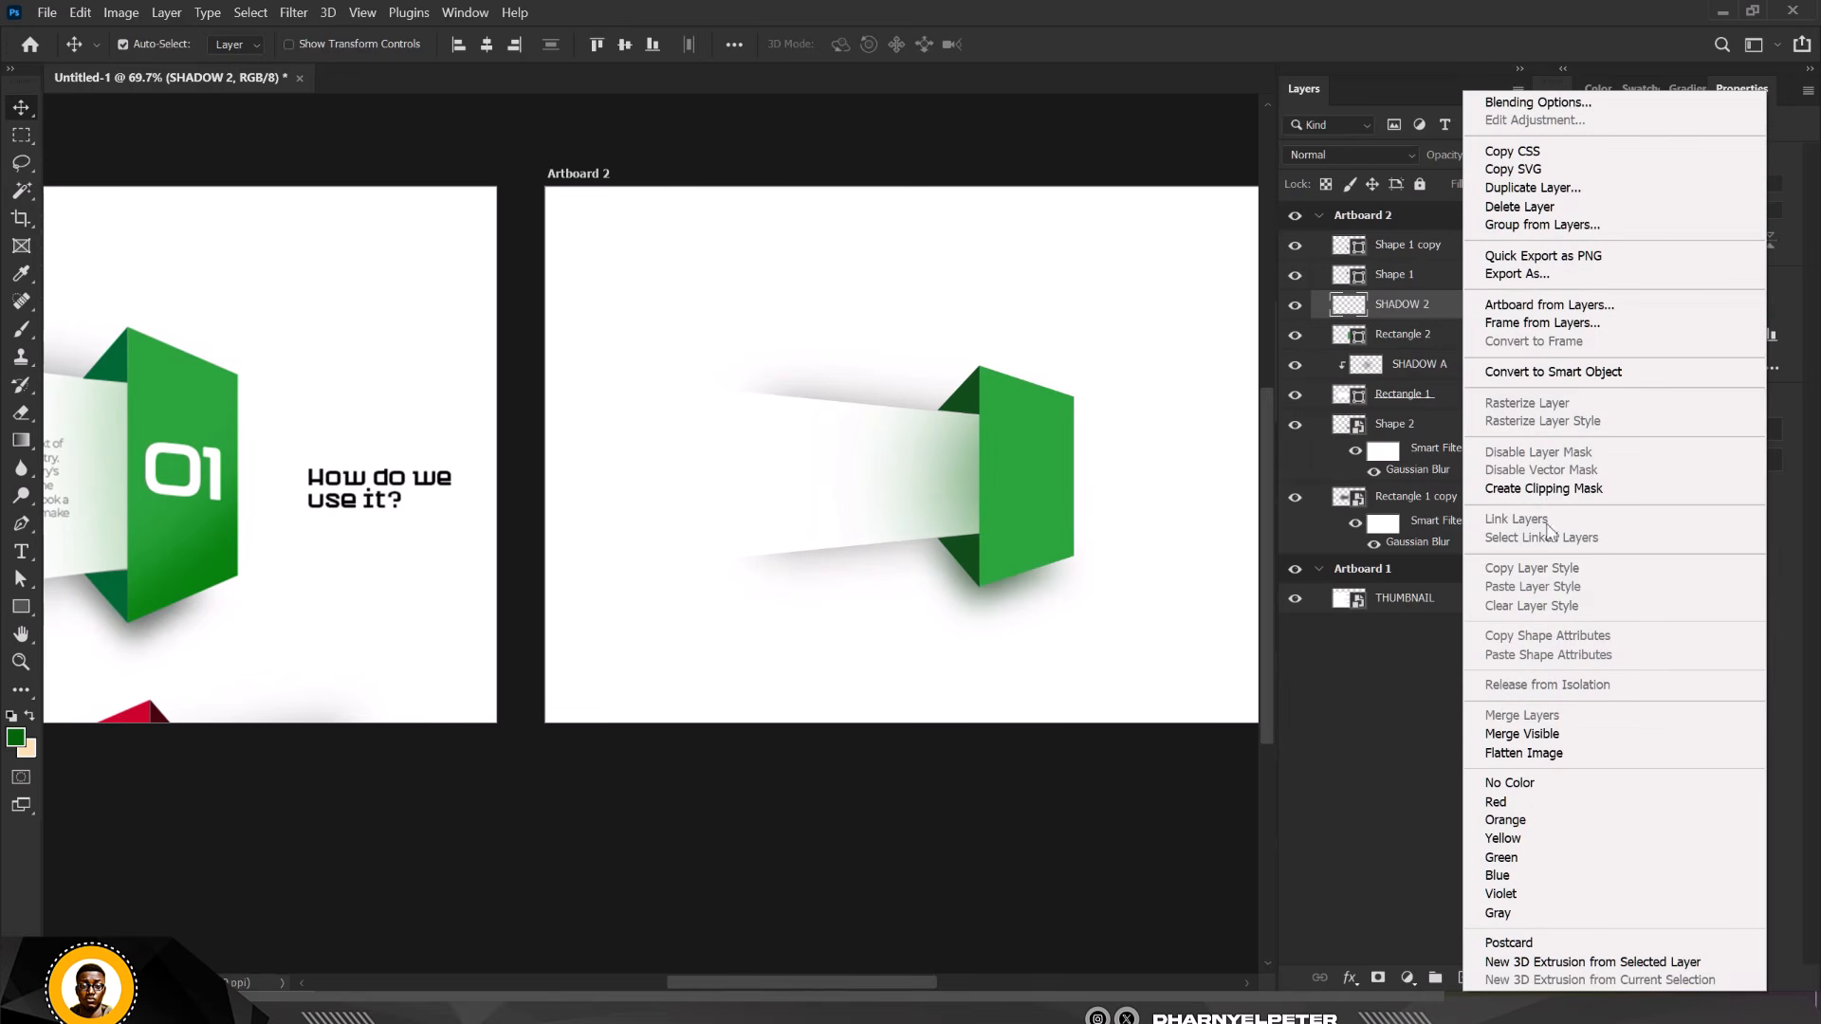
left_click(1552, 488)
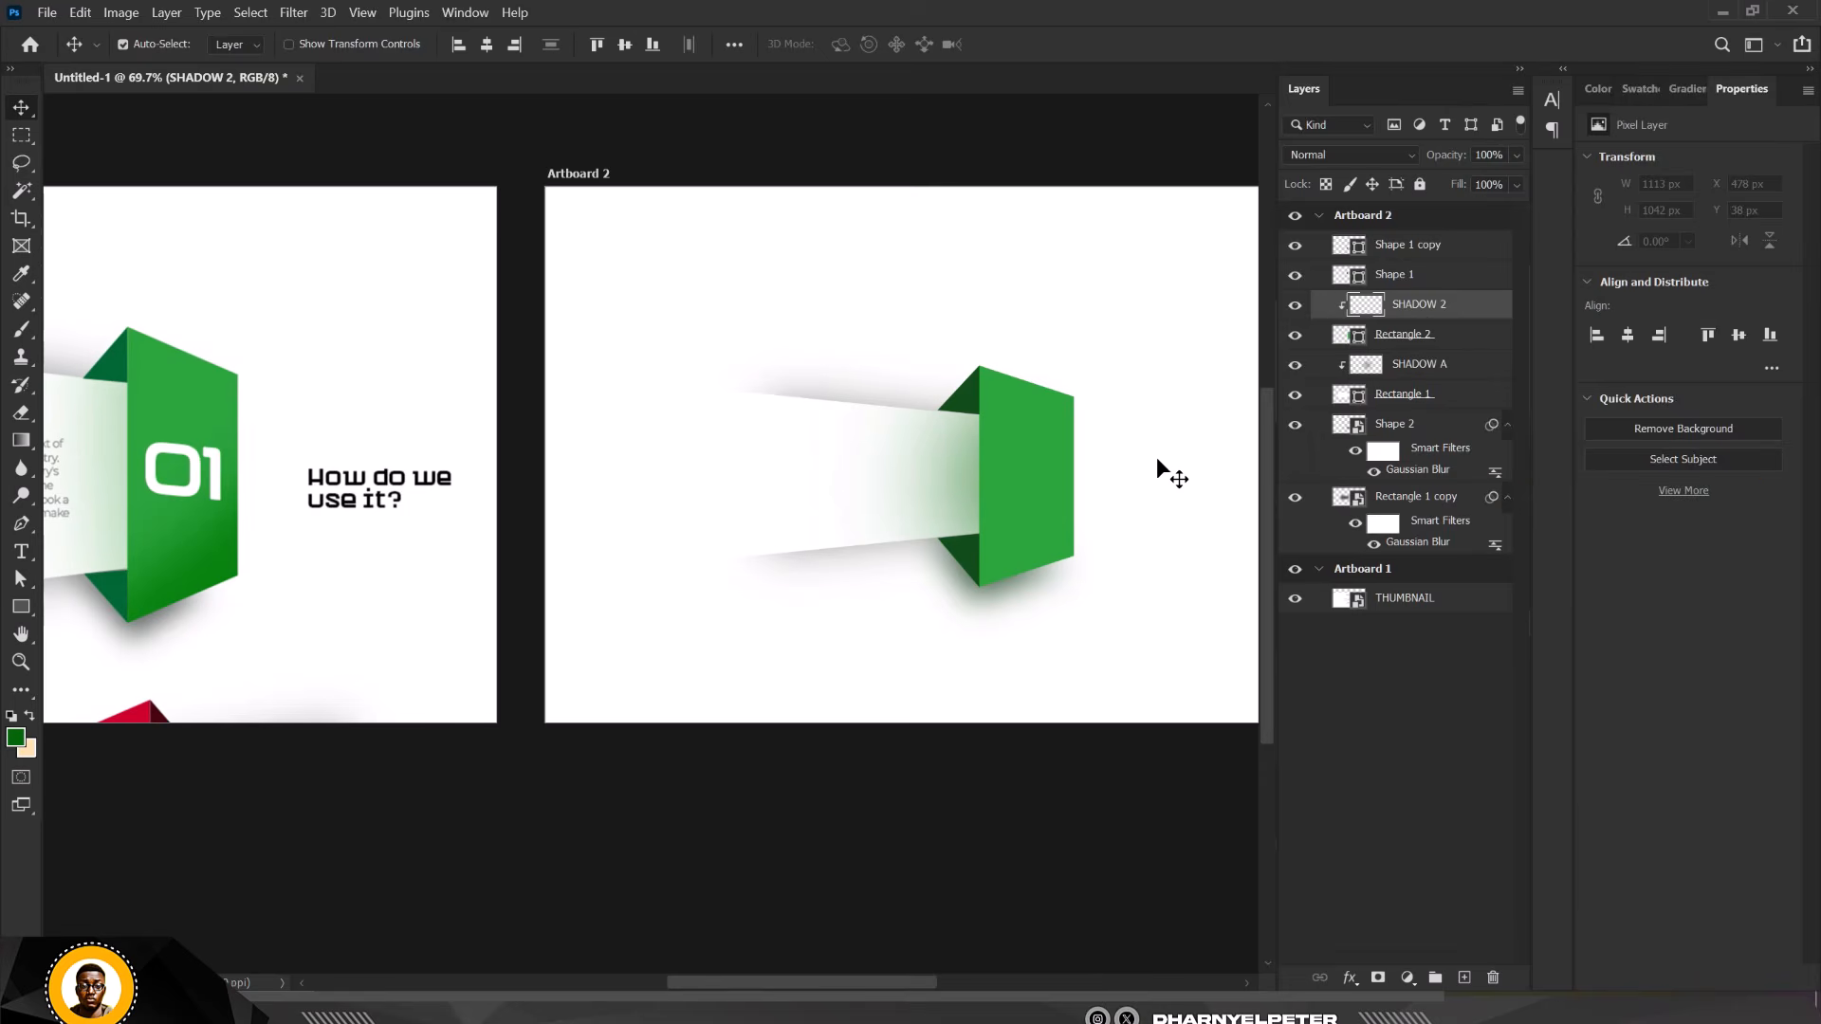
Set the foreground colour to a darker green, 00420a, based on the front panel's green
scroll(1017, 480, "down", 2)
scroll(1019, 481, "up", 6)
scroll(1023, 486, "down", 5)
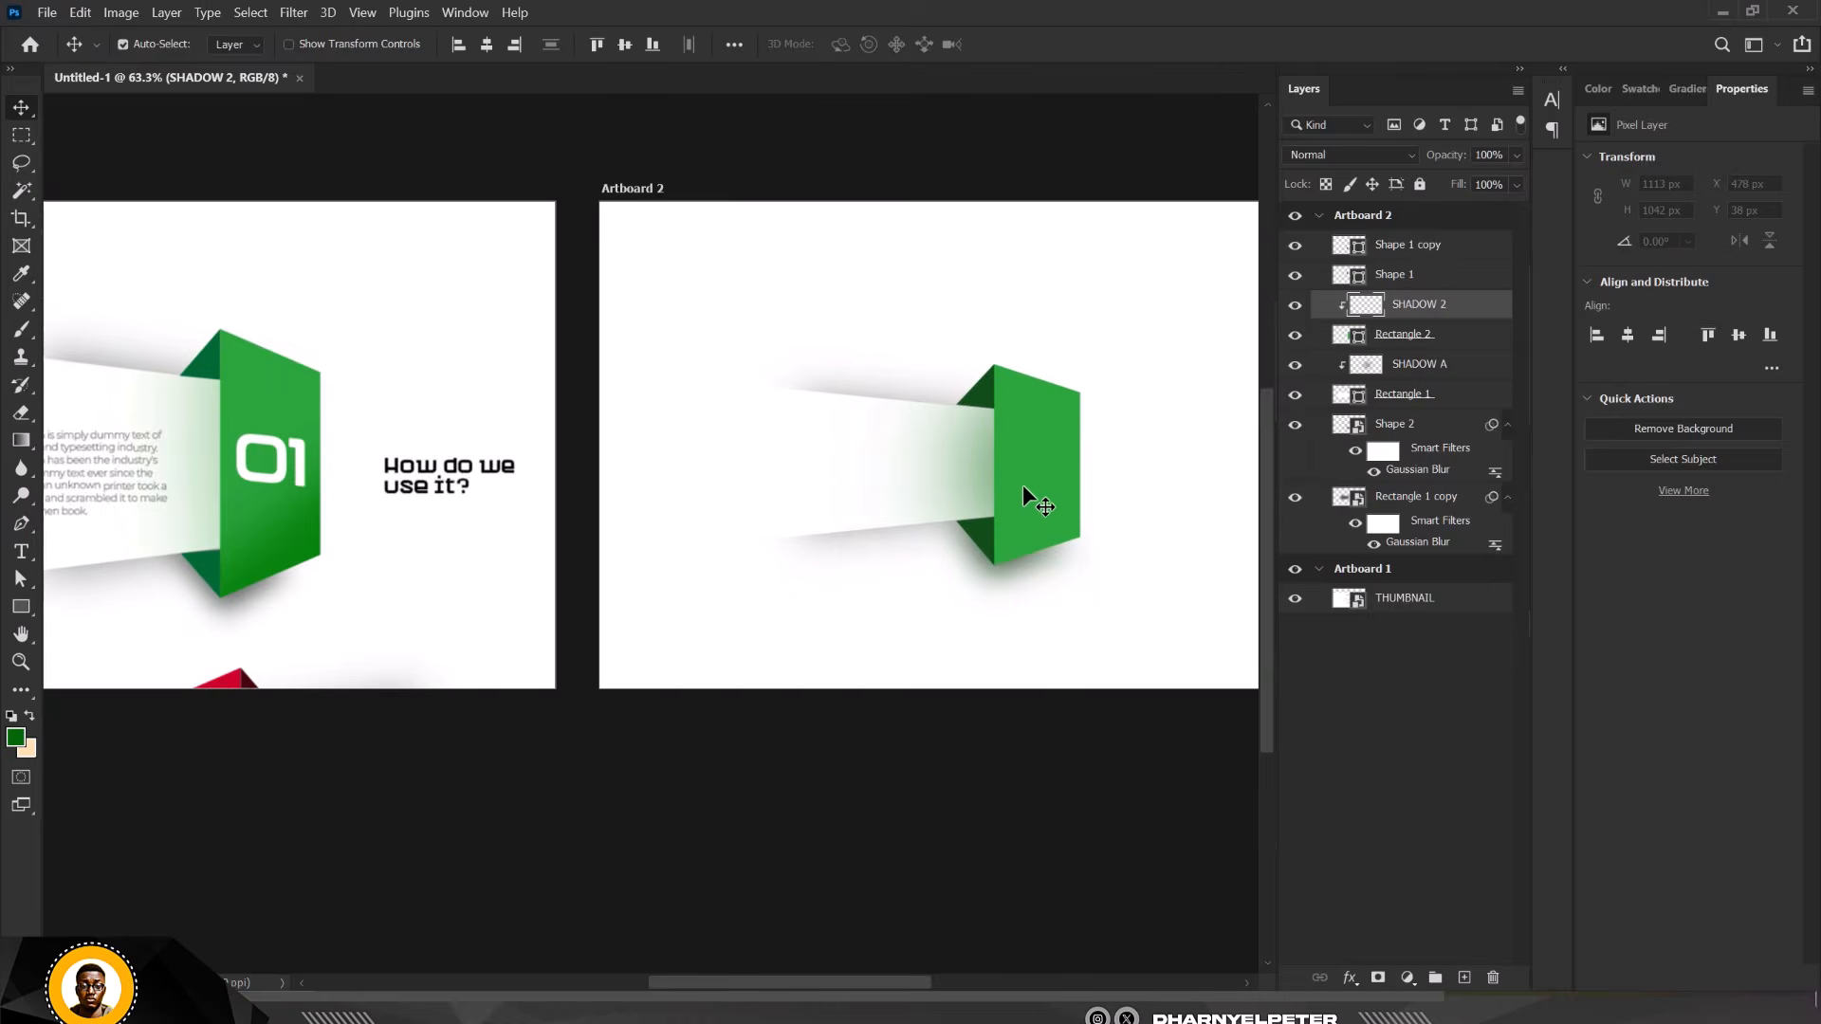
scroll(1028, 493, "up", 4)
scroll(1031, 495, "down", 2)
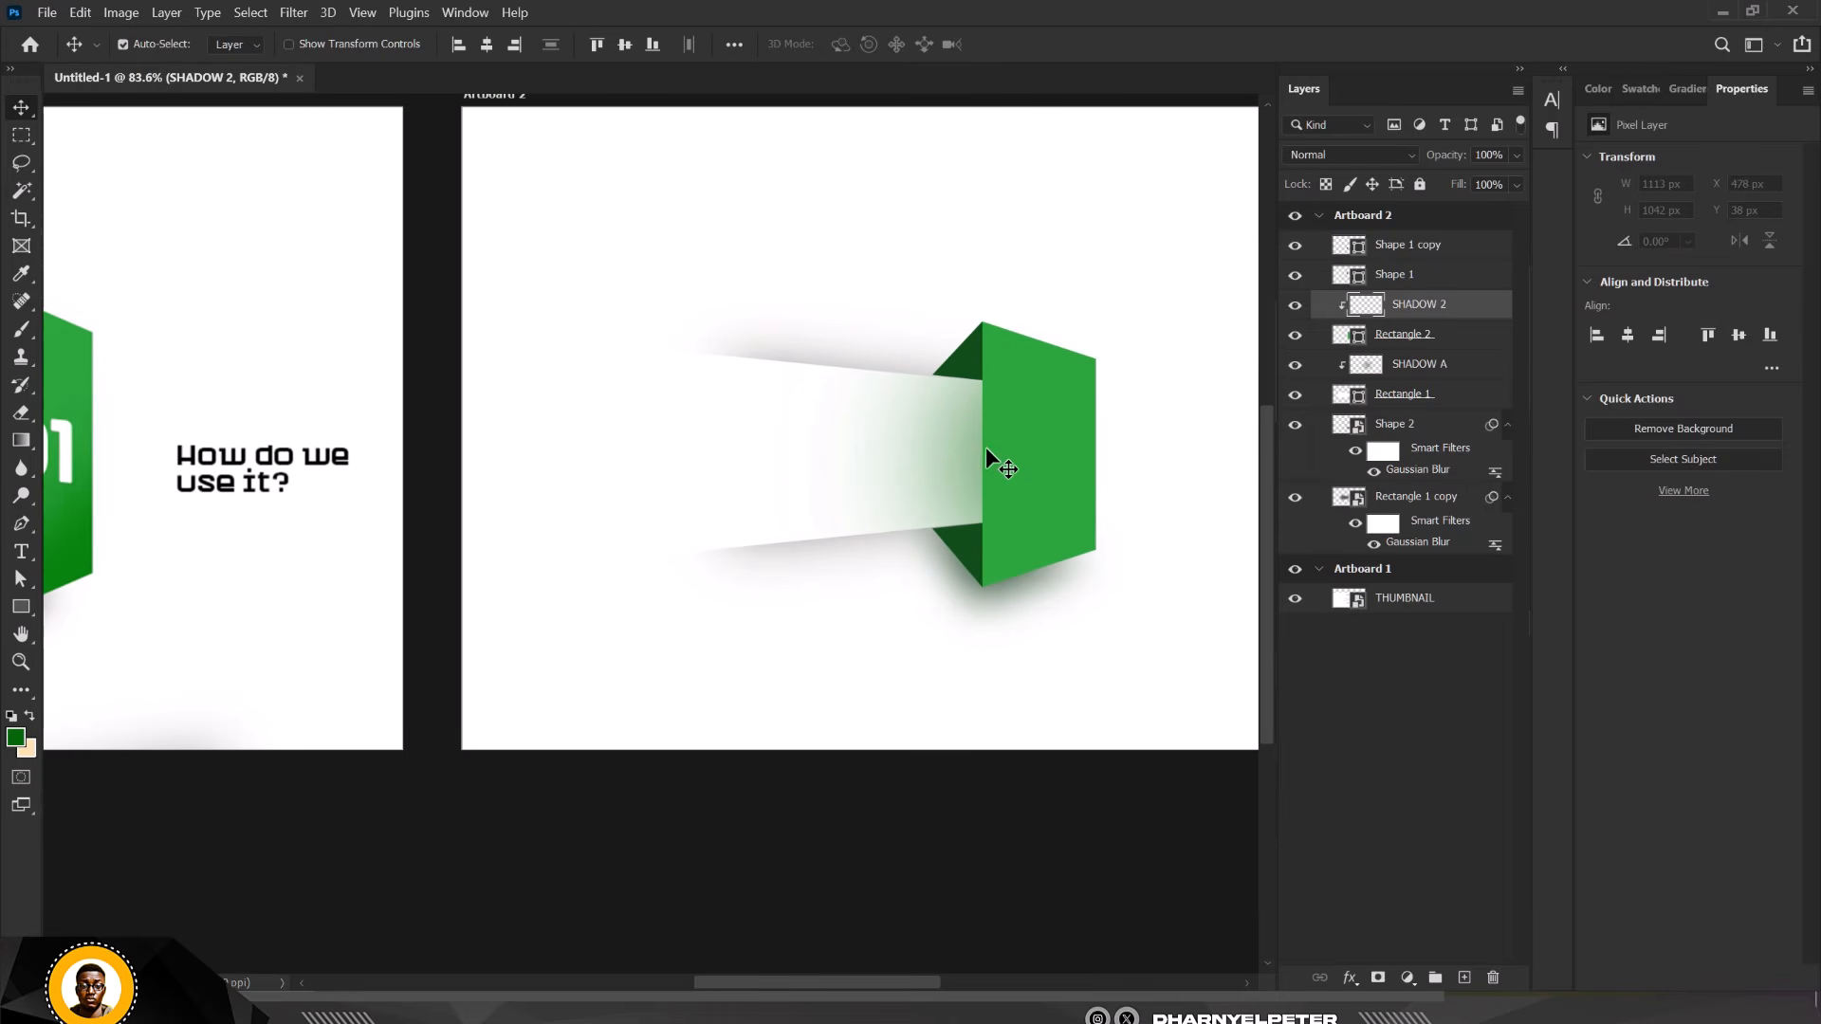
left_click(15, 739)
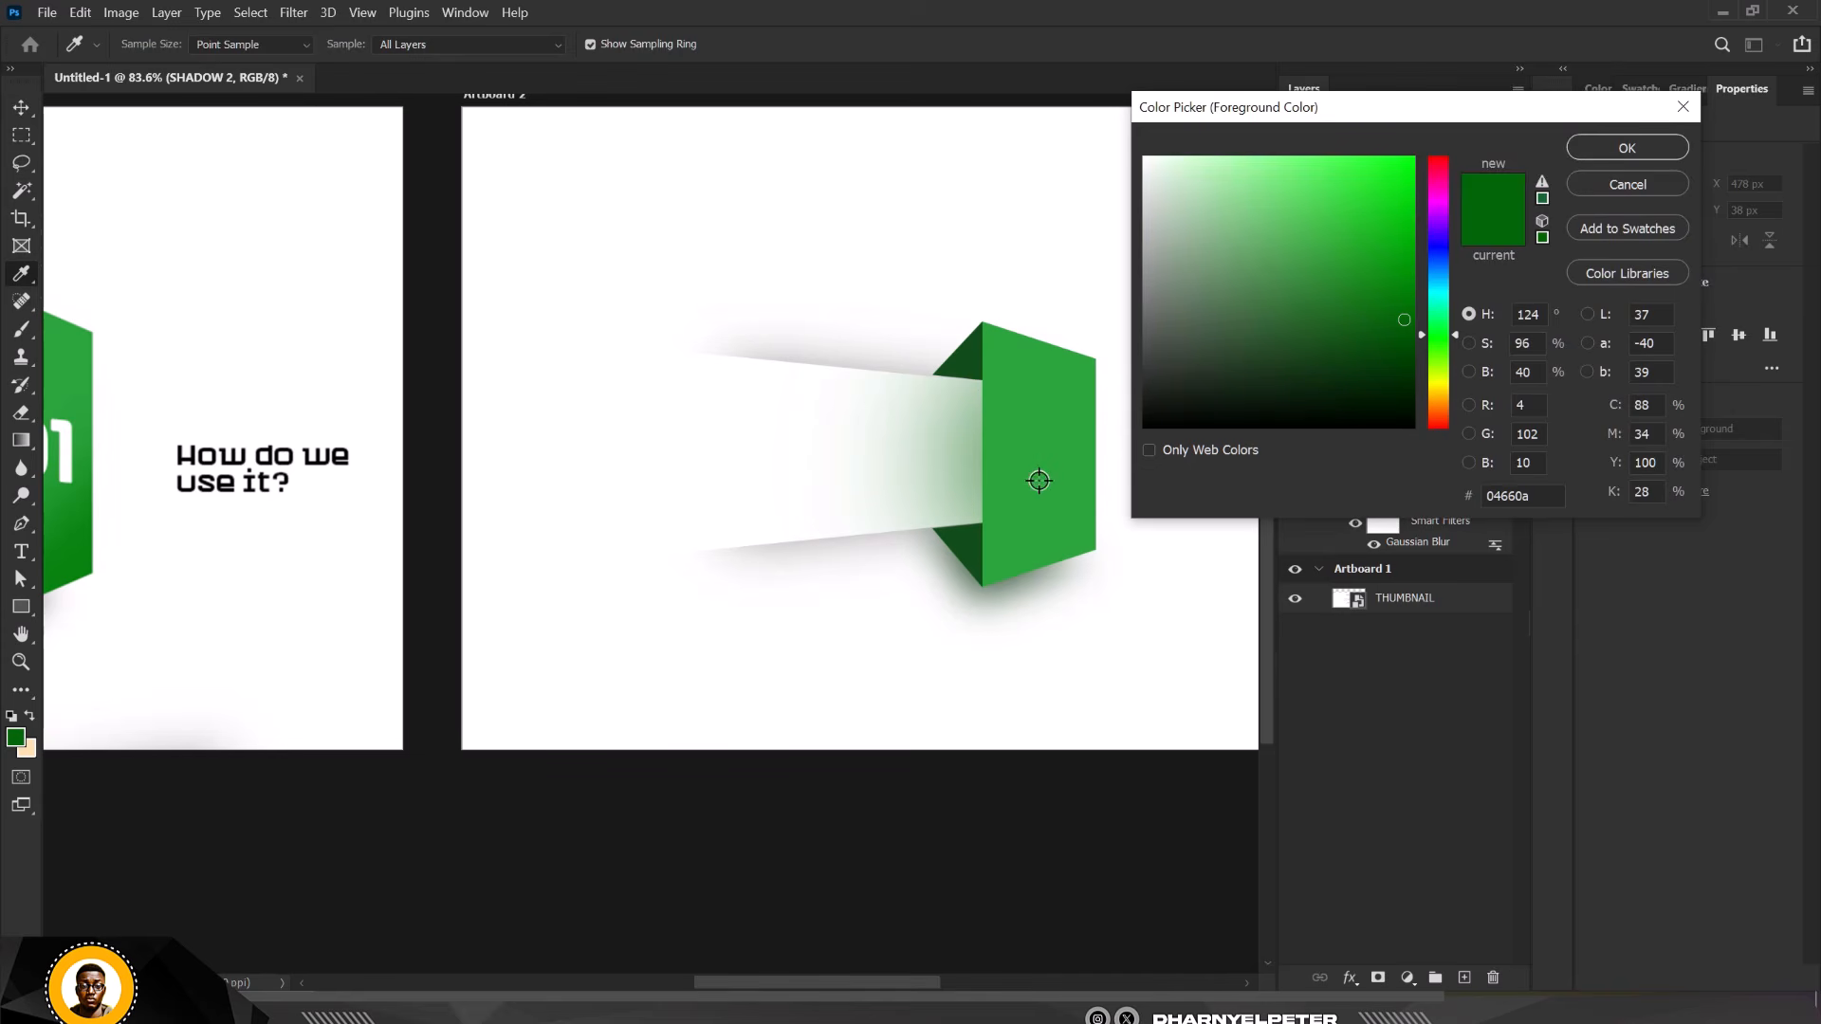
left_click(1043, 429)
left_click_drag(1404, 340, 1415, 358)
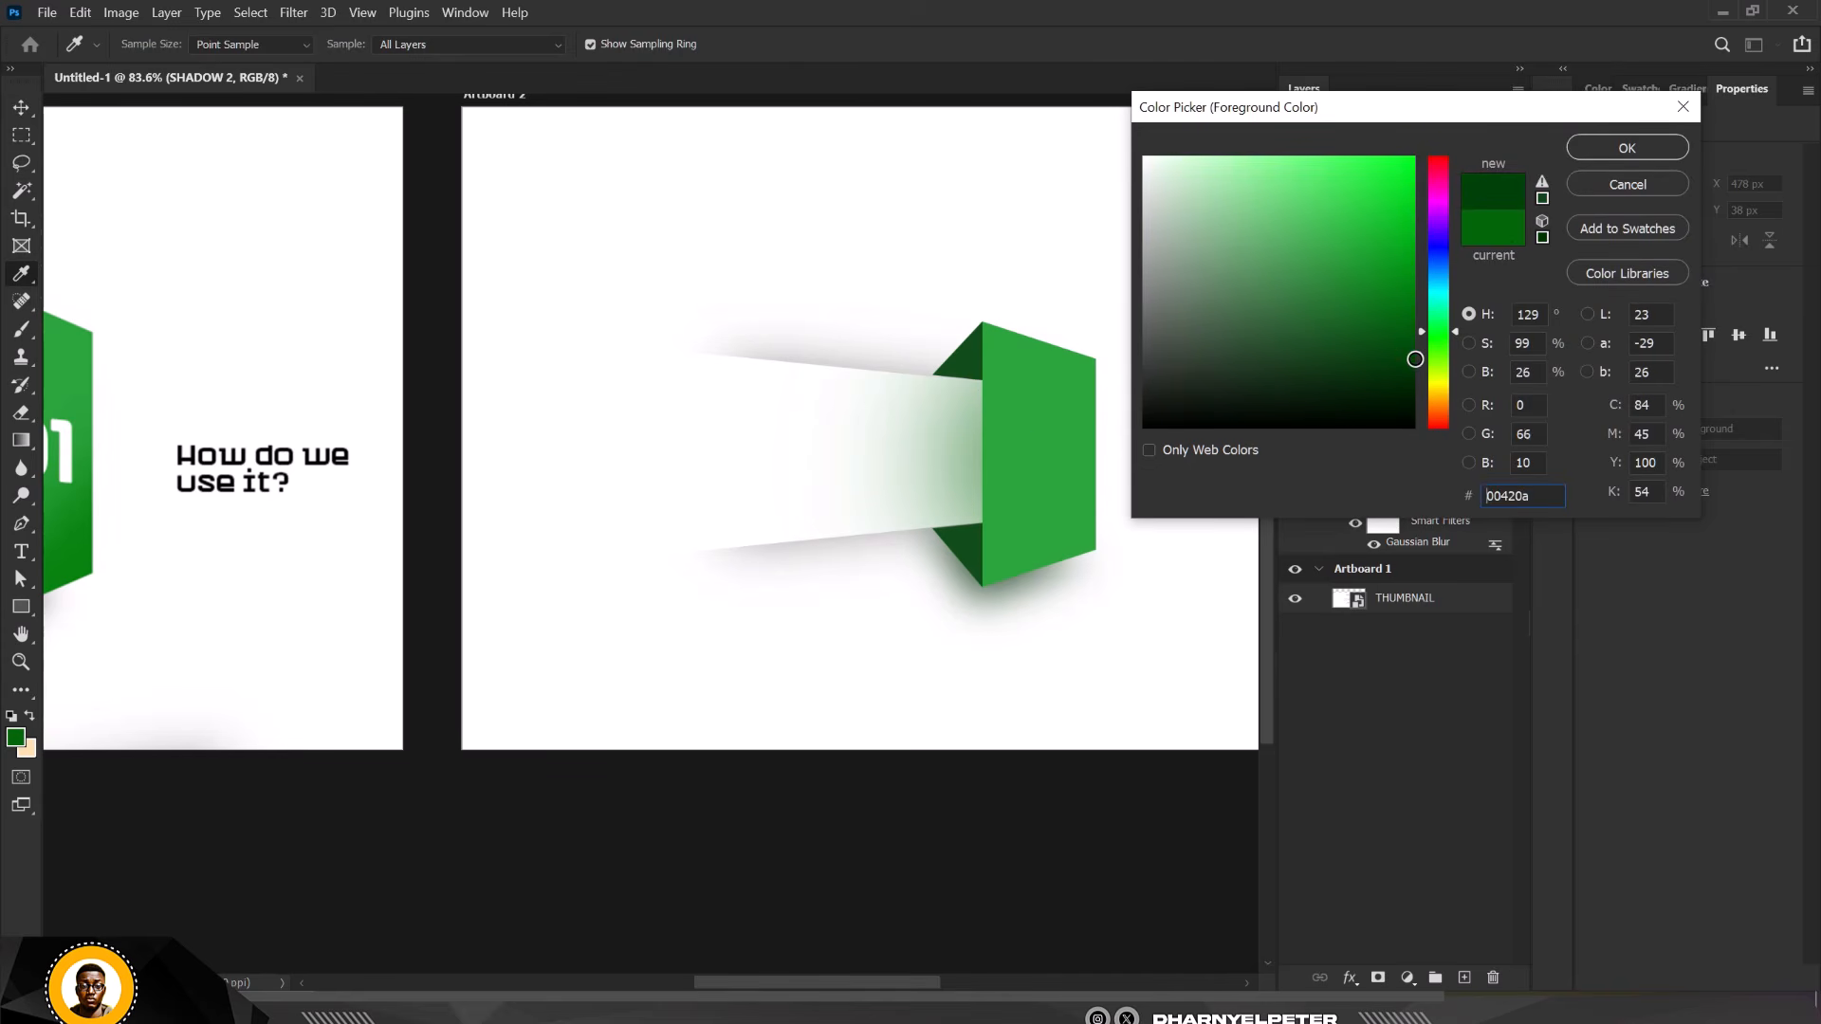
left_click(1624, 148)
Brush soft dark green shading along the lower edge of the green front panel with a 600 px brush
scroll(902, 553, "down", 2)
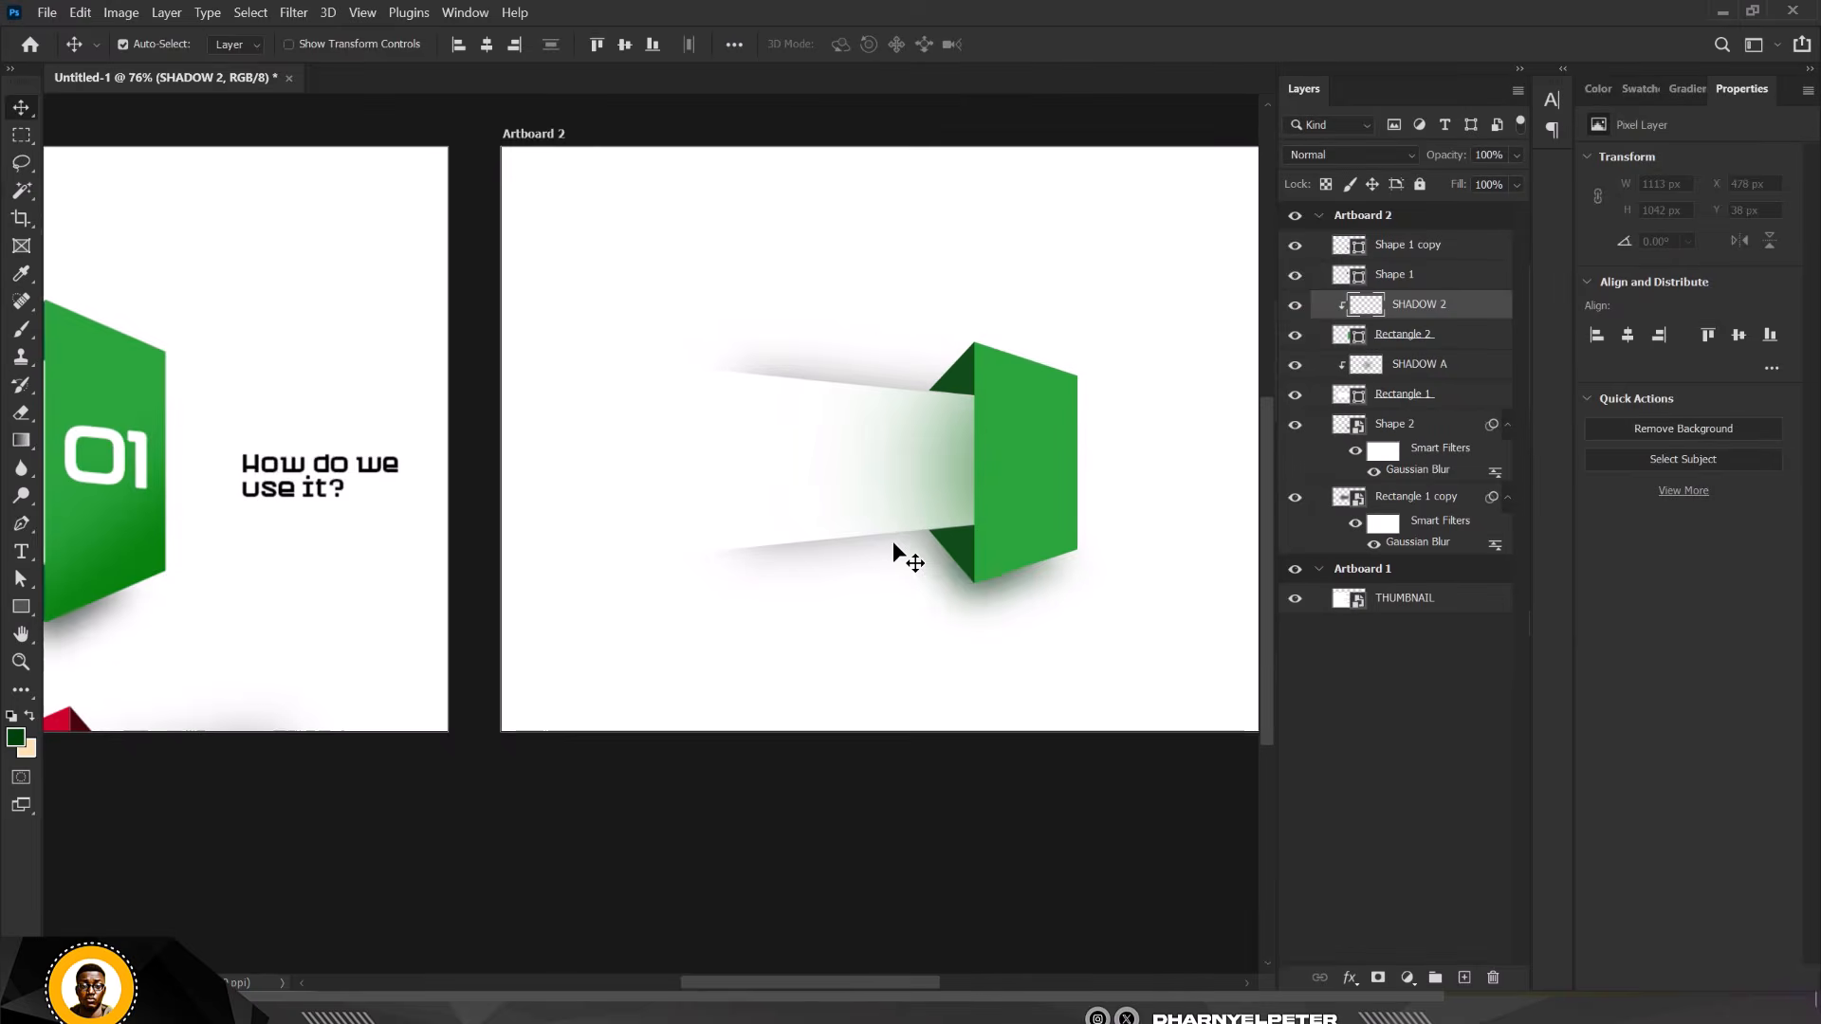
key("b")
mouse_move(964, 578)
left_mouse_down()
mouse_move(1069, 569)
mouse_move(988, 692)
mouse_move(1098, 569)
left_mouse_up()
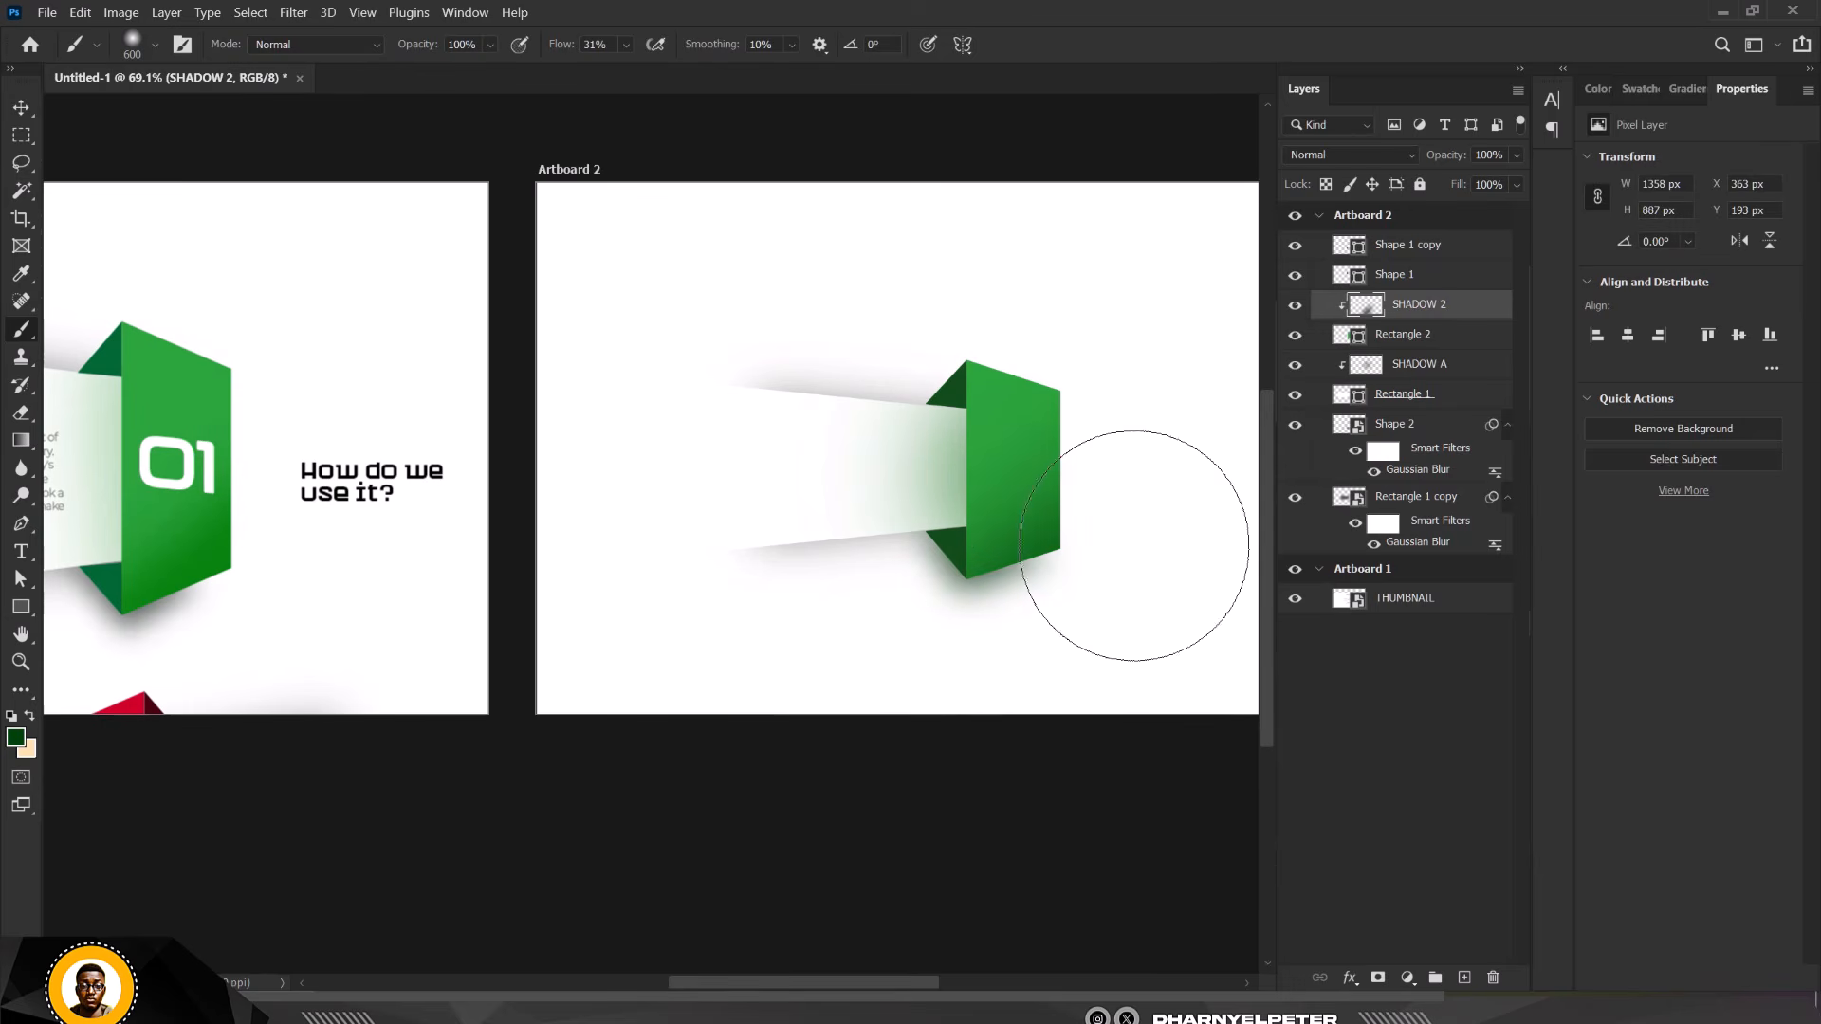
scroll(1010, 484, "down", 5)
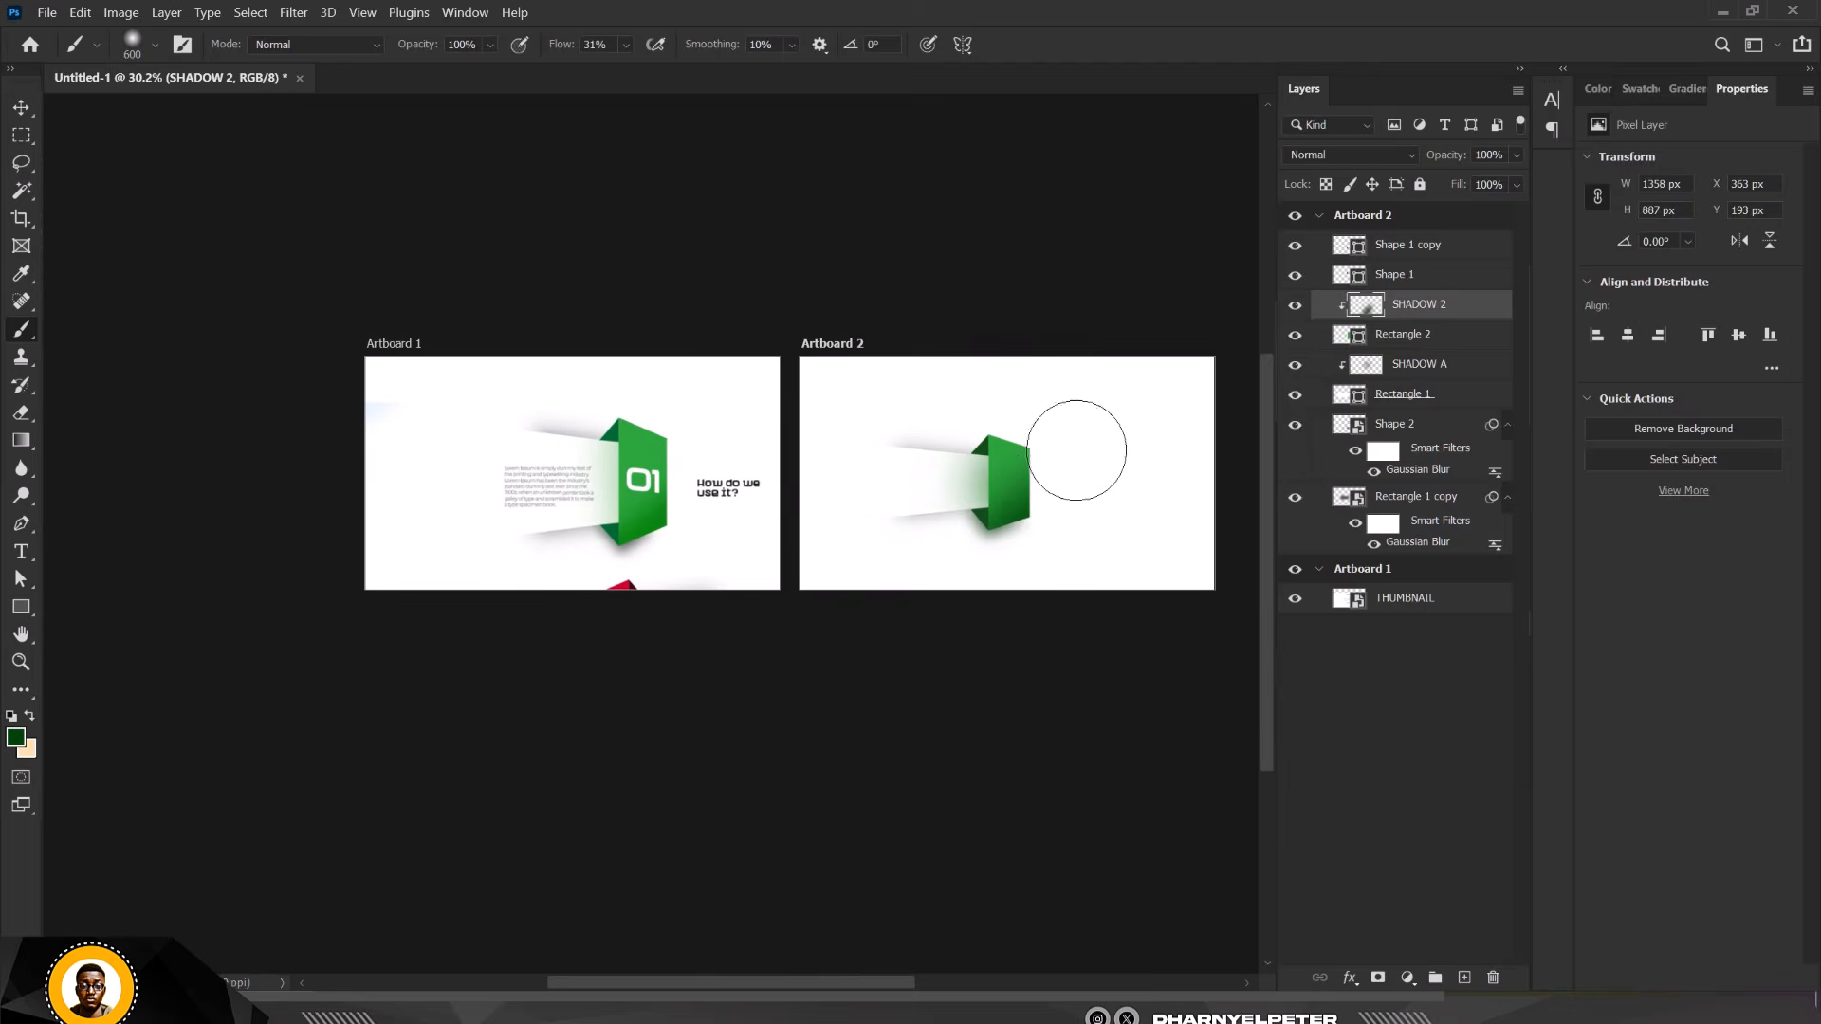
Reduce the brush size to 125 px and paint soft dark shading along the green front panel's upper edge
scroll(1062, 313, "up", 6)
key("bracketleft")
key("bracketleft")
key("bracketleft")
key("bracketleft")
key("bracketleft")
key("bracketleft")
key("bracketleft")
key("bracketleft")
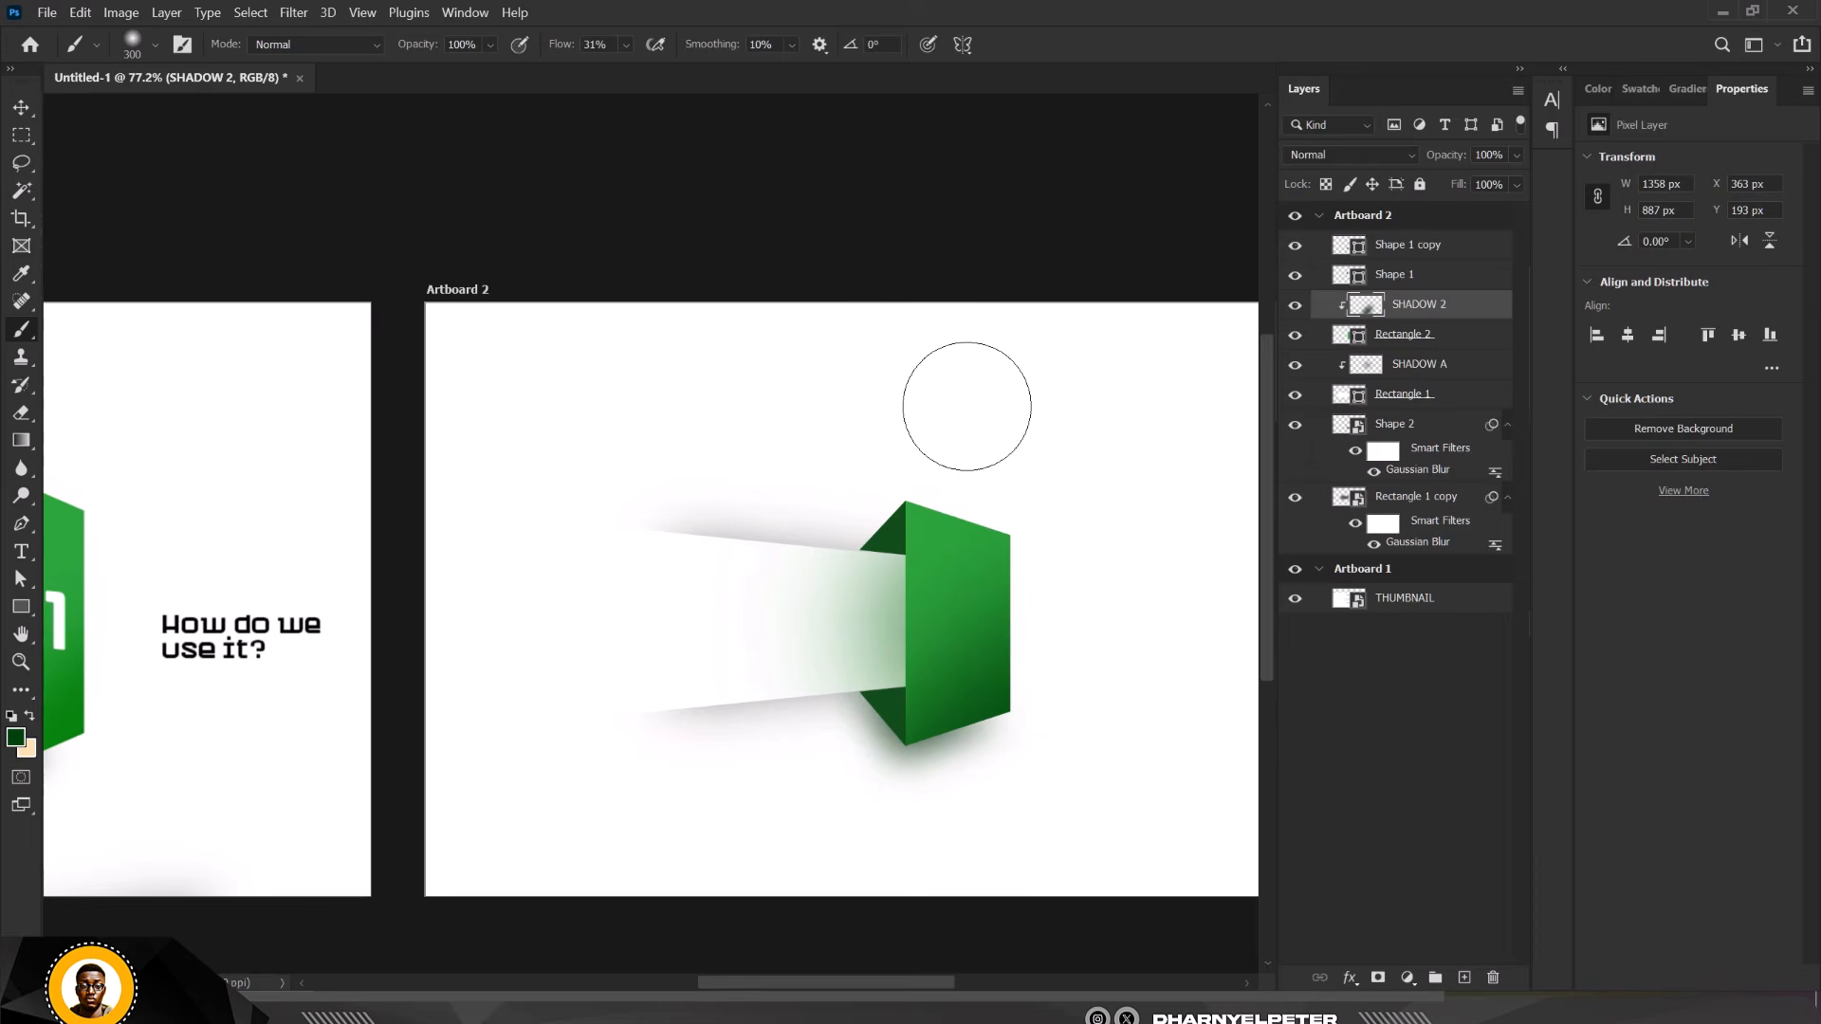
scroll(939, 484, "up", 3)
scroll(930, 494, "up", 3)
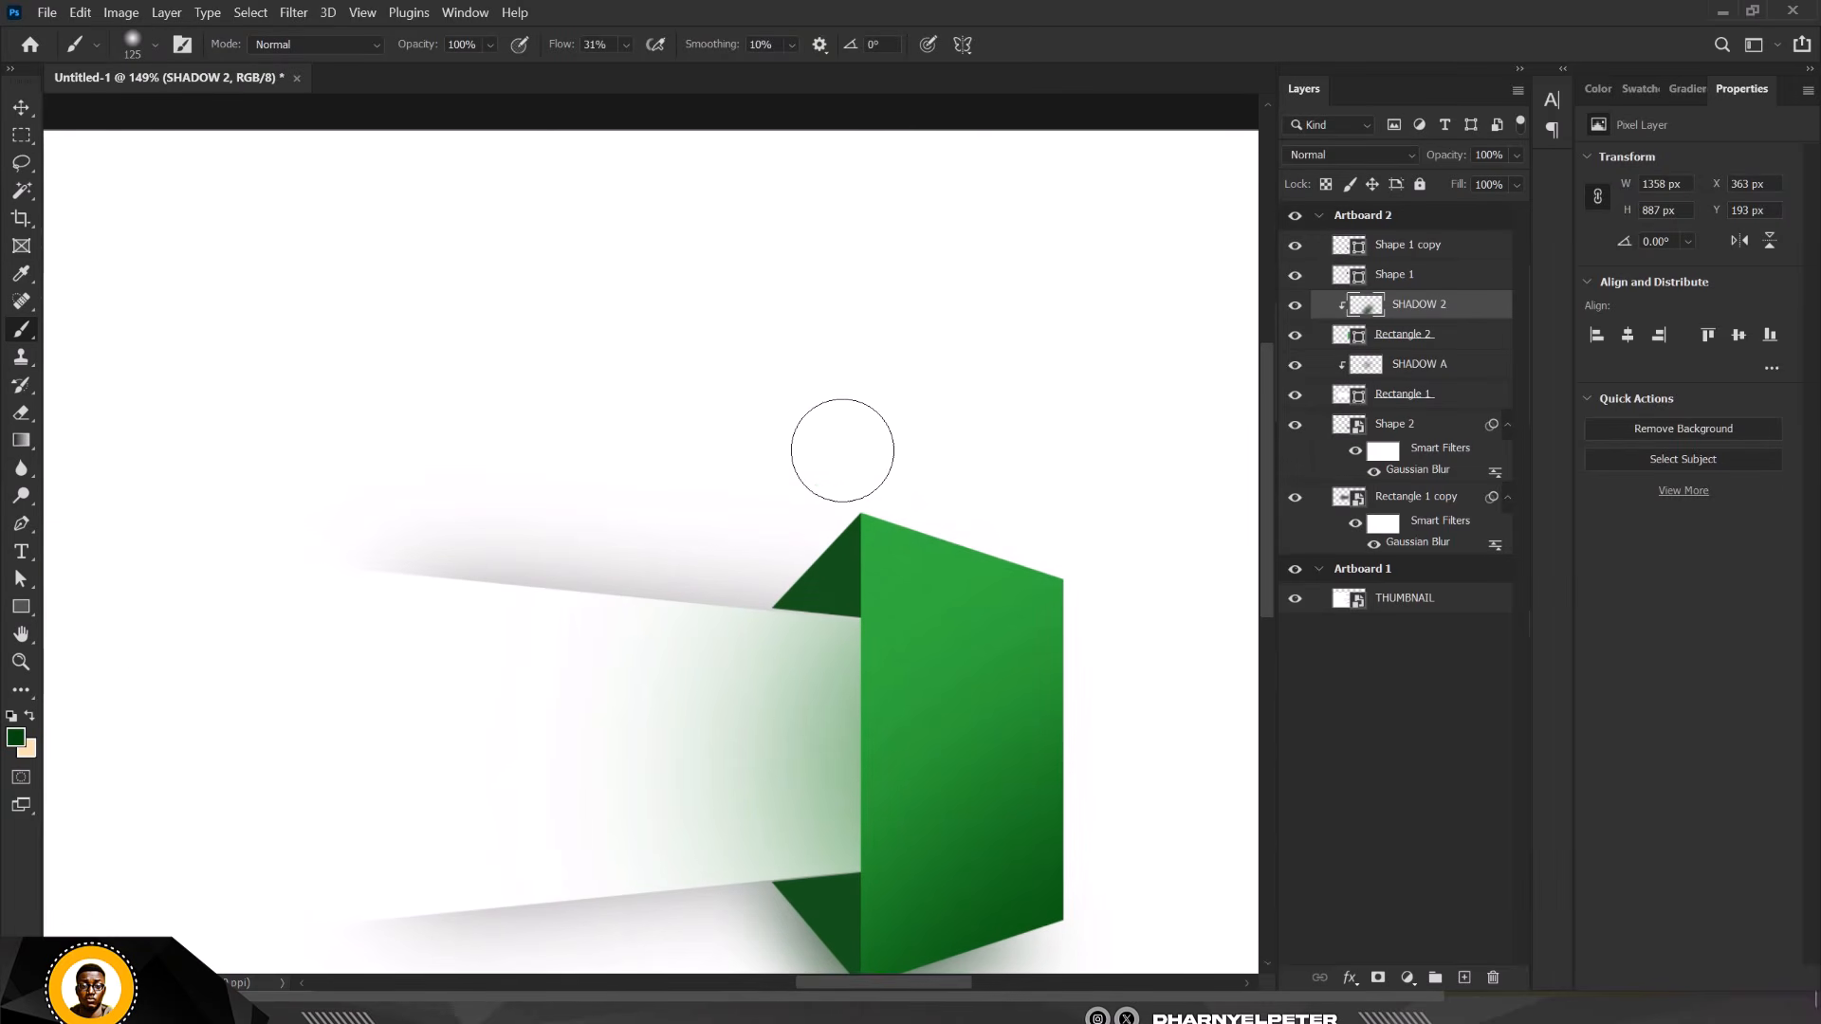
scroll(978, 479, "down", 5)
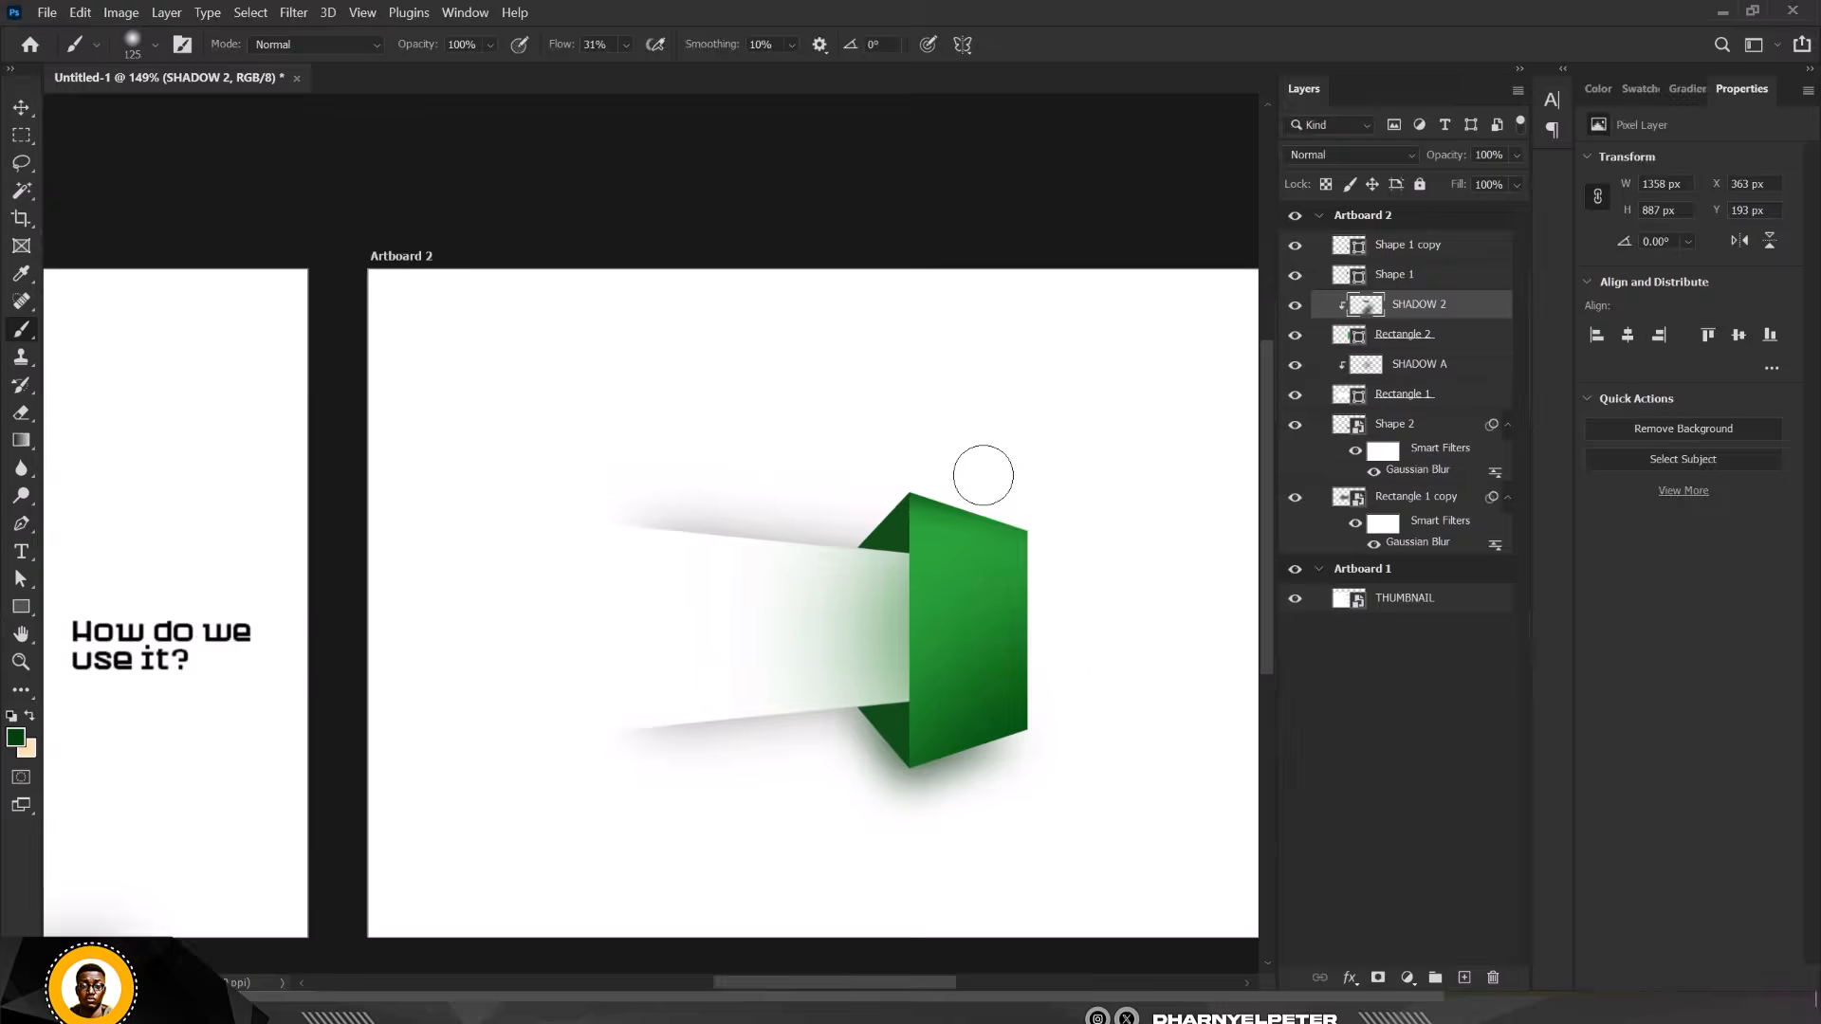
Compare the shaded green panel on Artboard 2 with the reference ribbon on Artboard 1
scroll(953, 588, "up", 2)
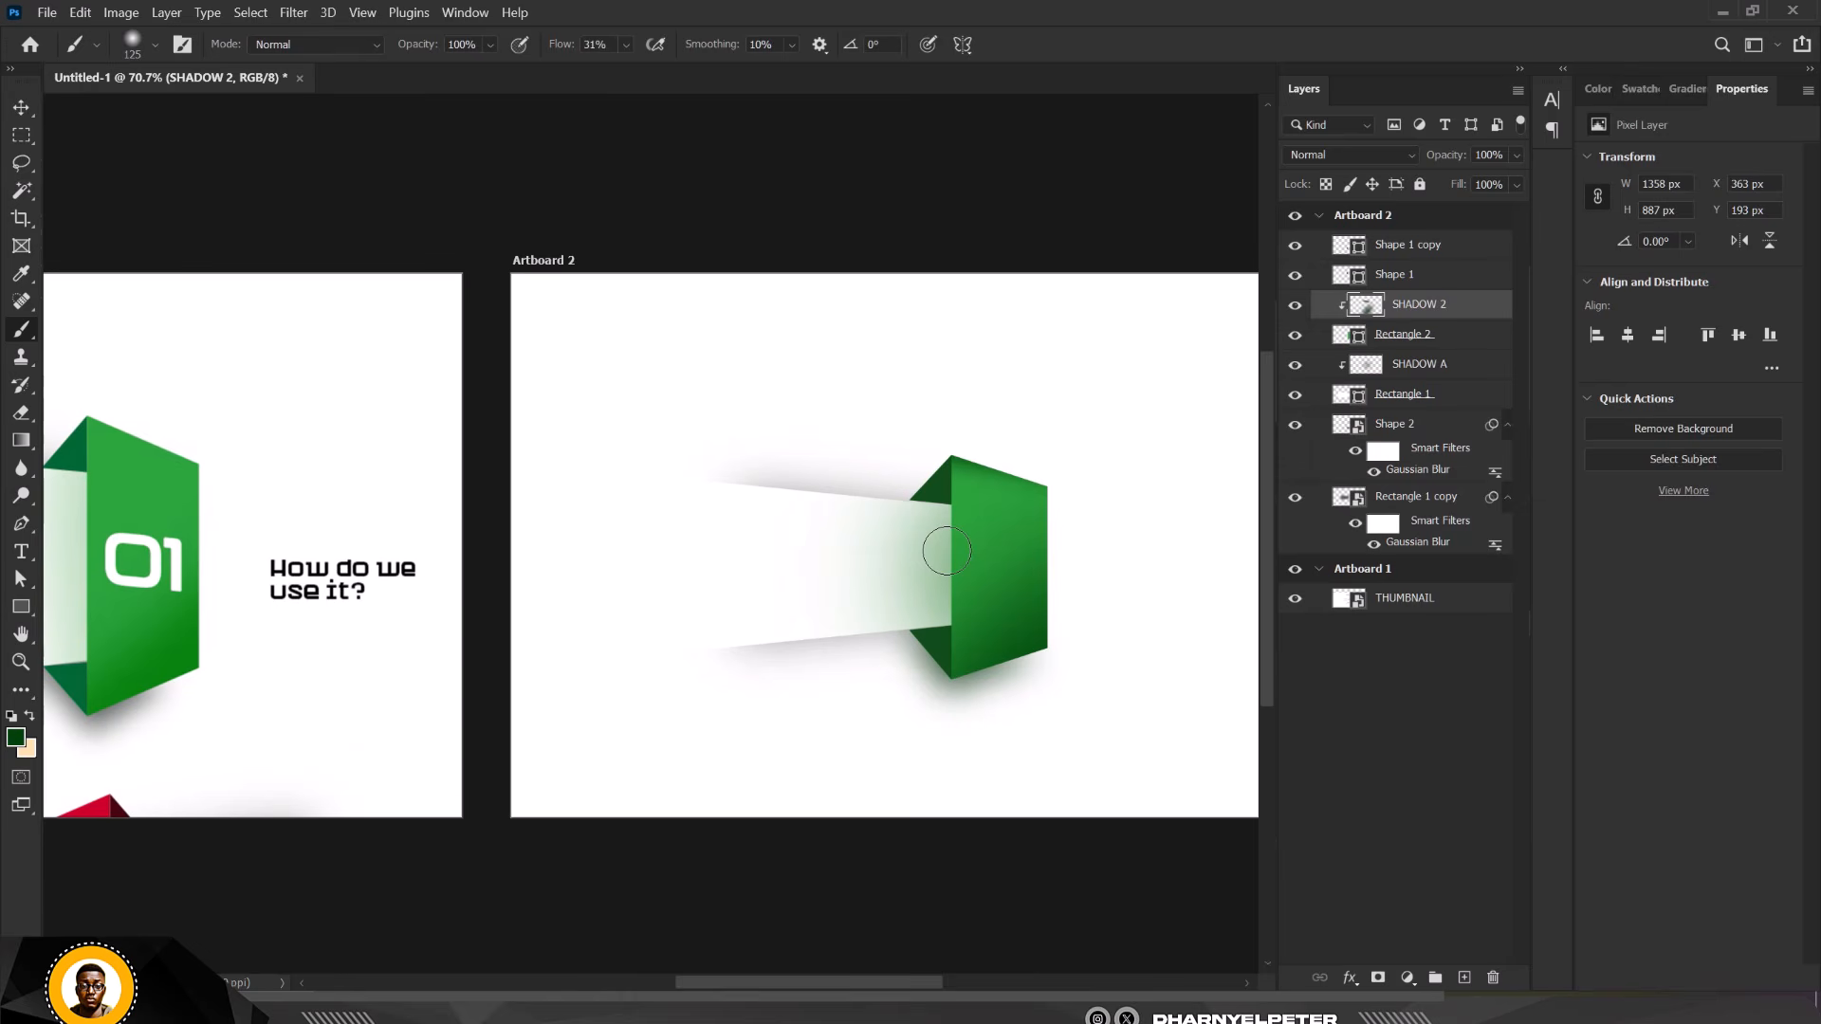
scroll(945, 554, "down", 2)
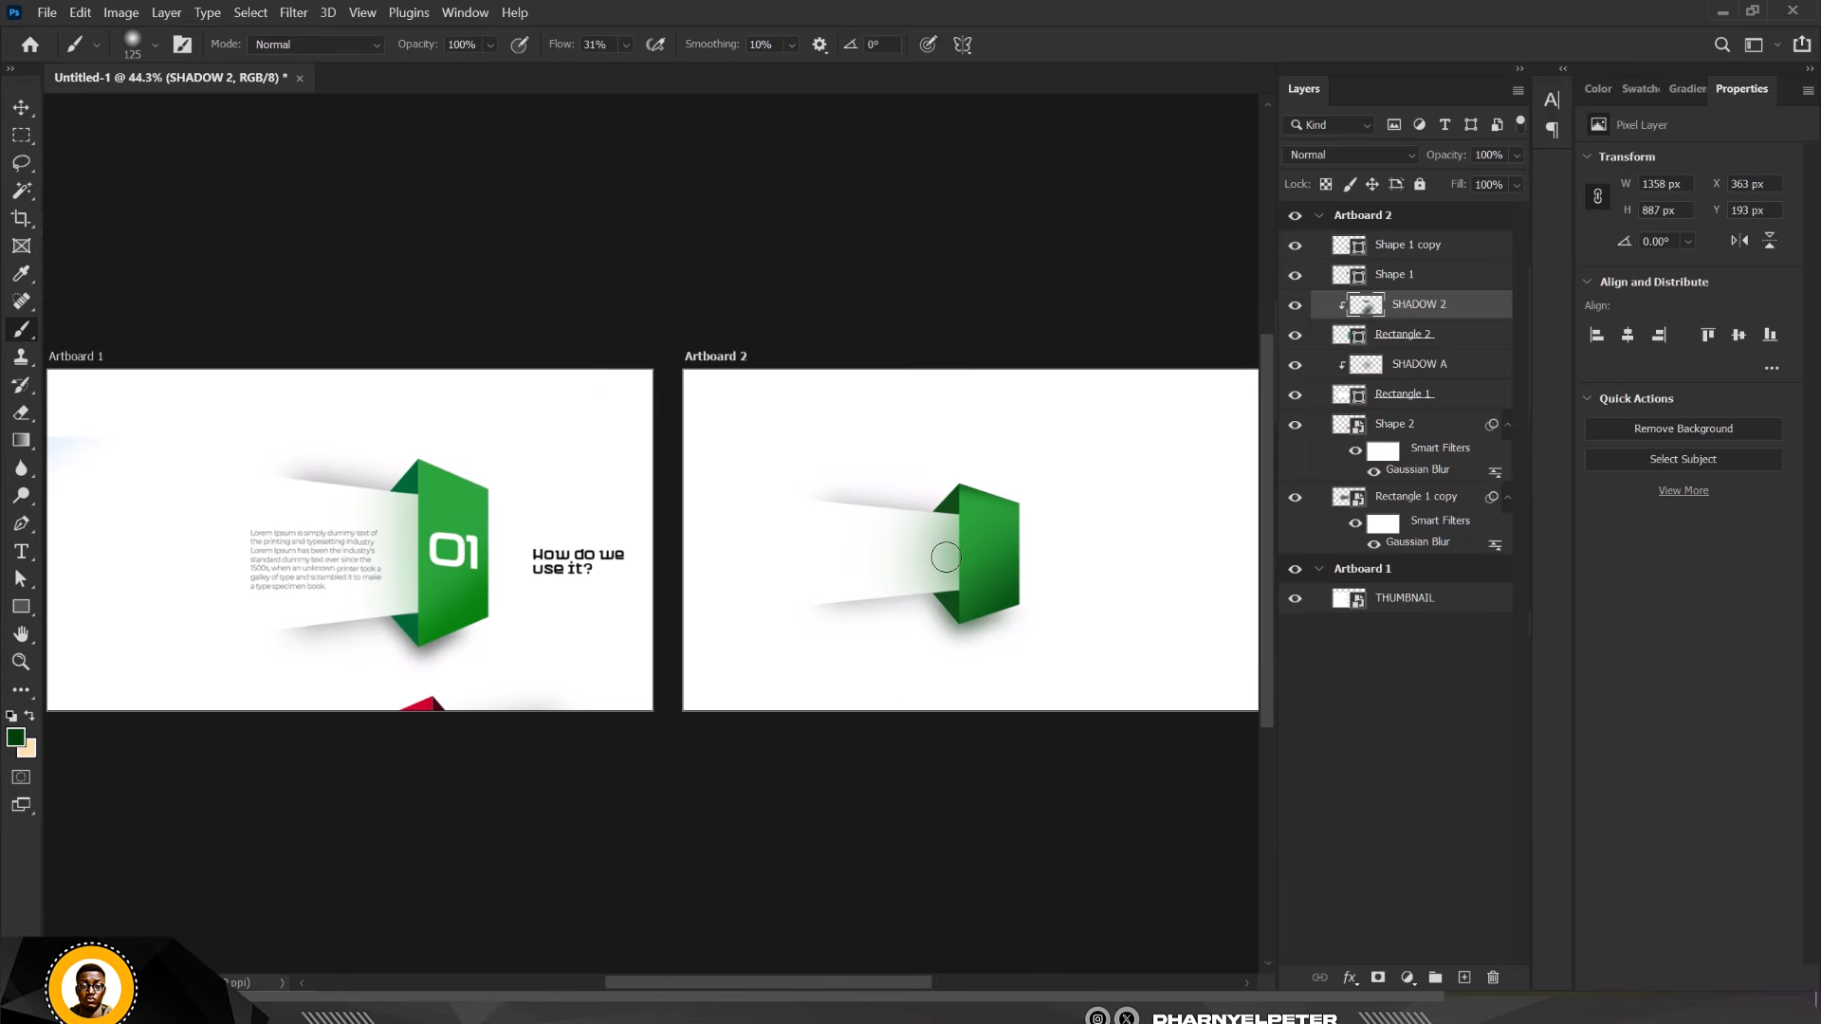
scroll(942, 555, "down", 1)
scroll(939, 559, "up", 3)
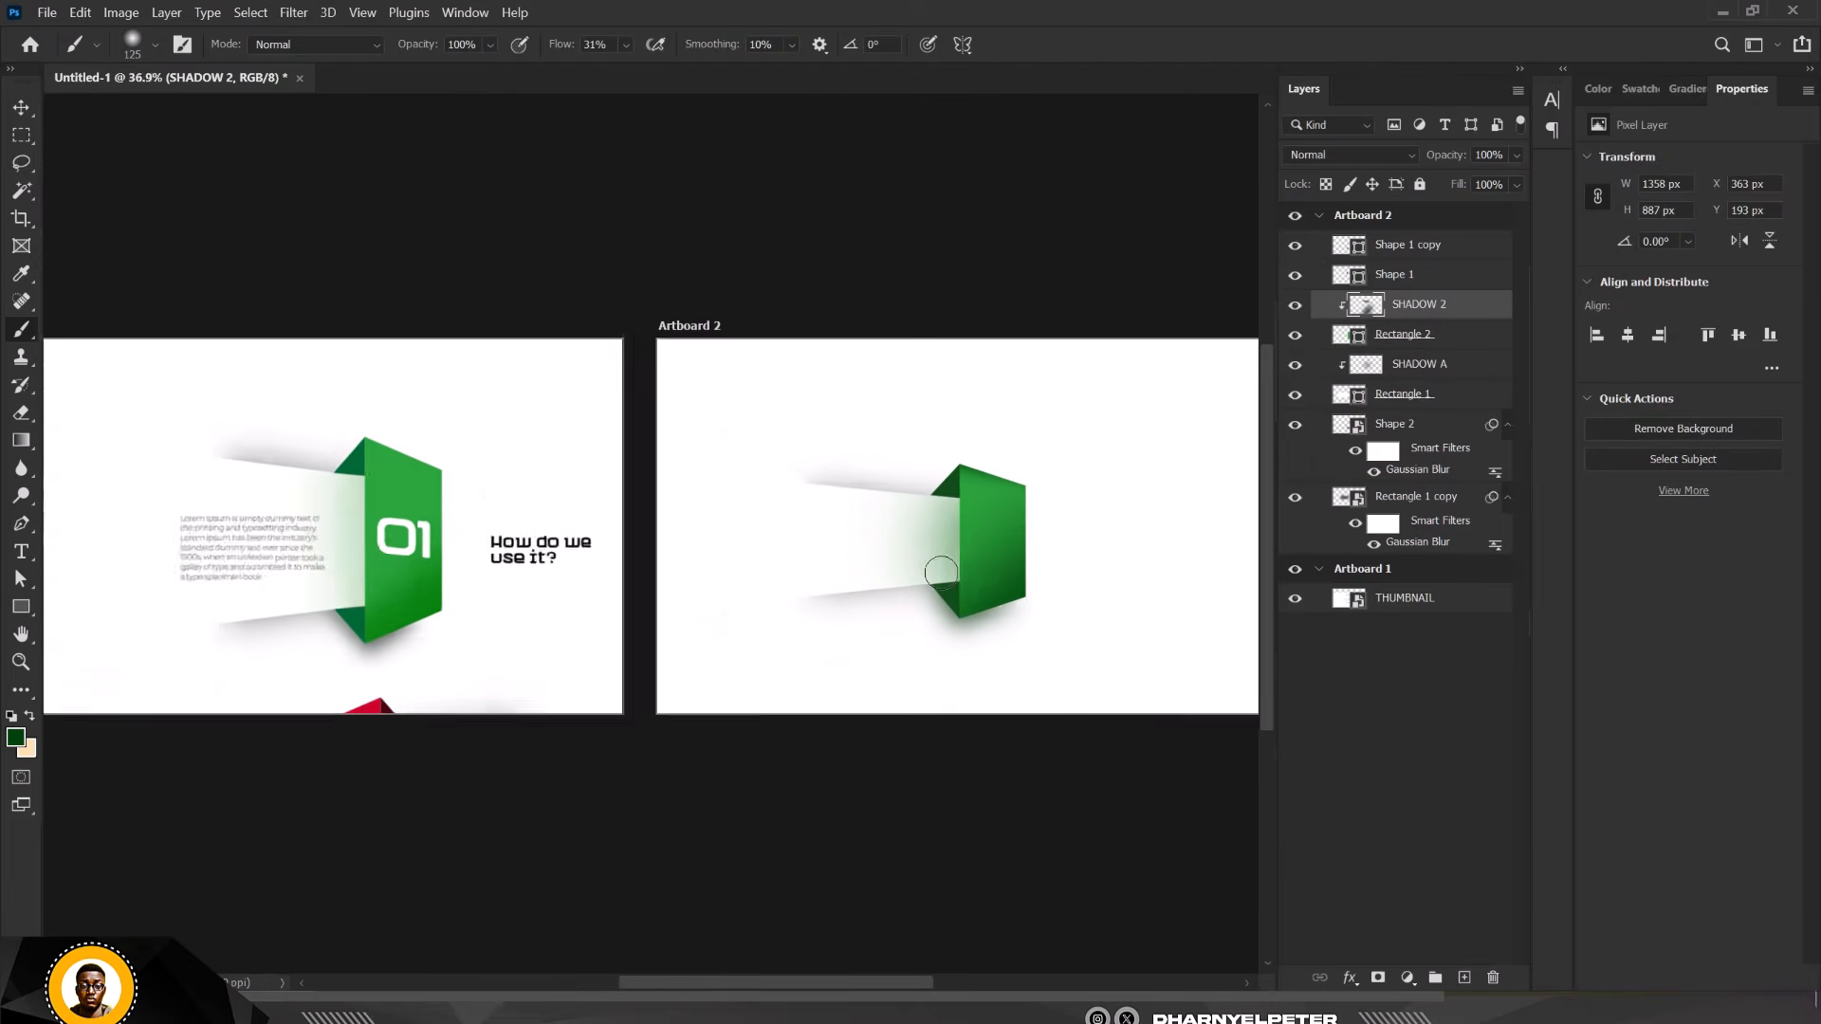
left_click(28, 114)
scroll(880, 538, "down", 2)
scroll(943, 531, "up", 2)
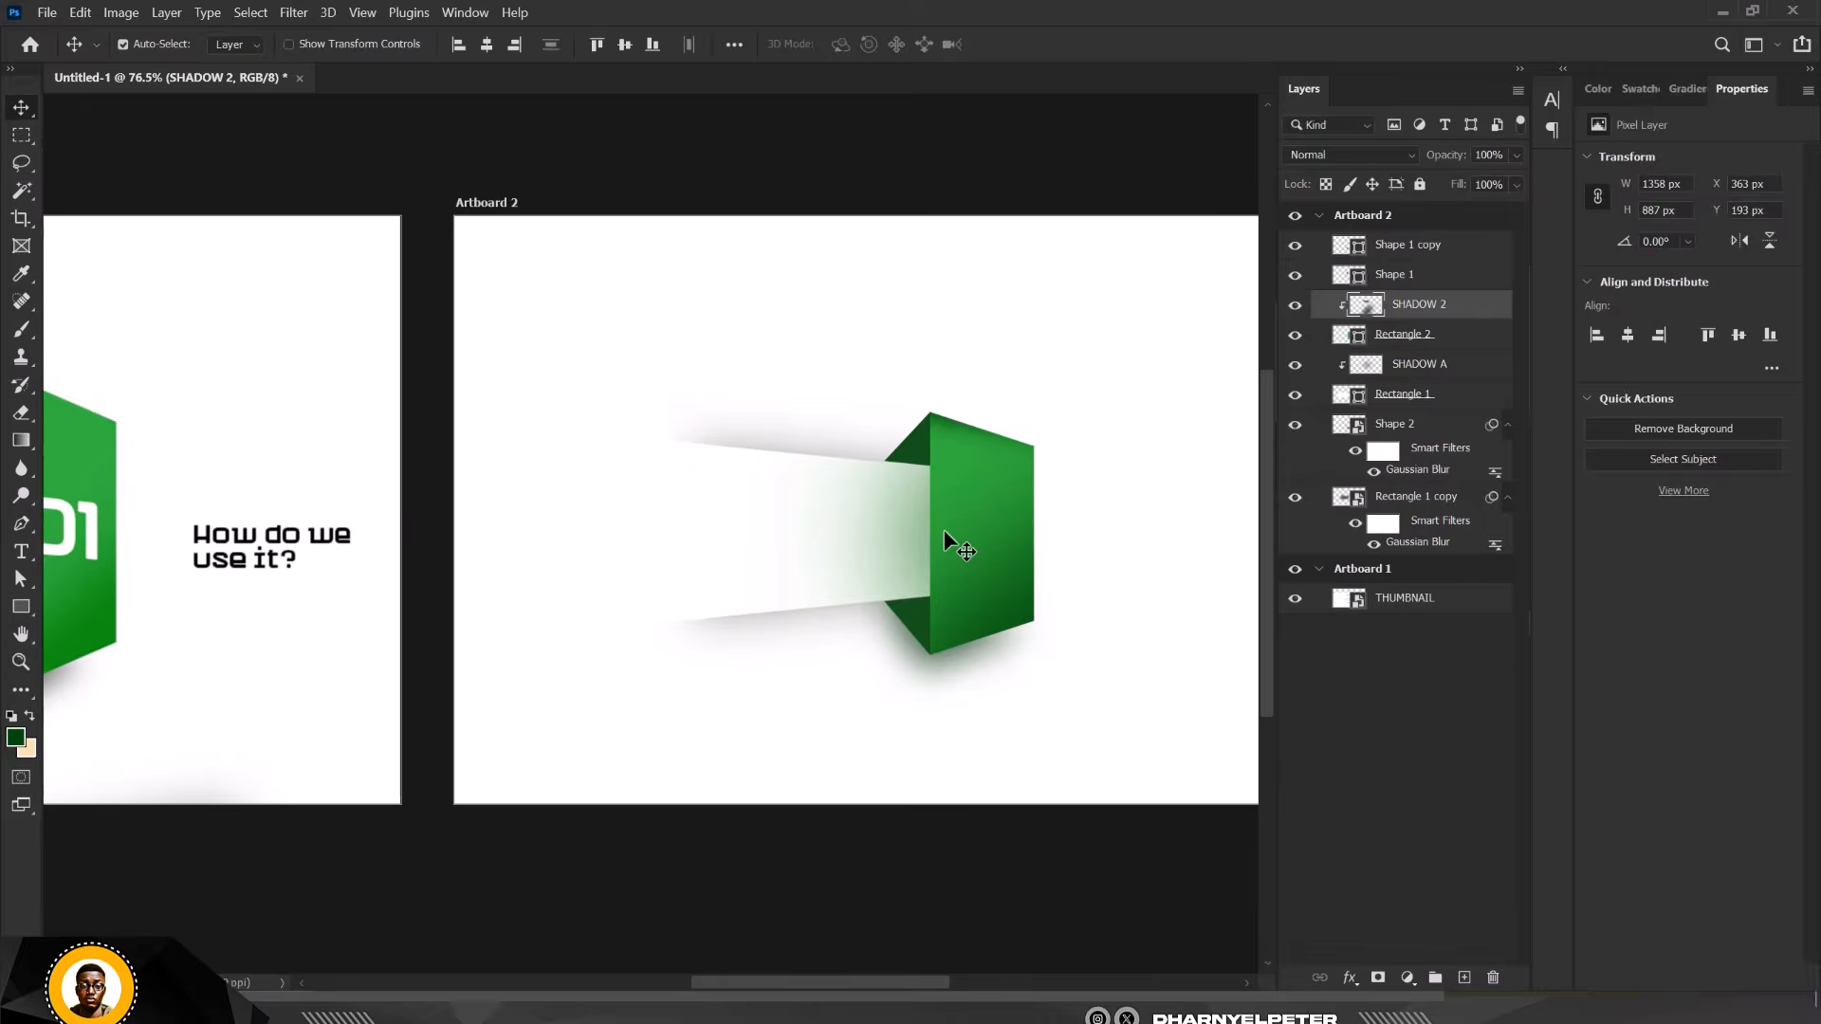
scroll(651, 480, "down", 2)
scroll(960, 529, "up", 2)
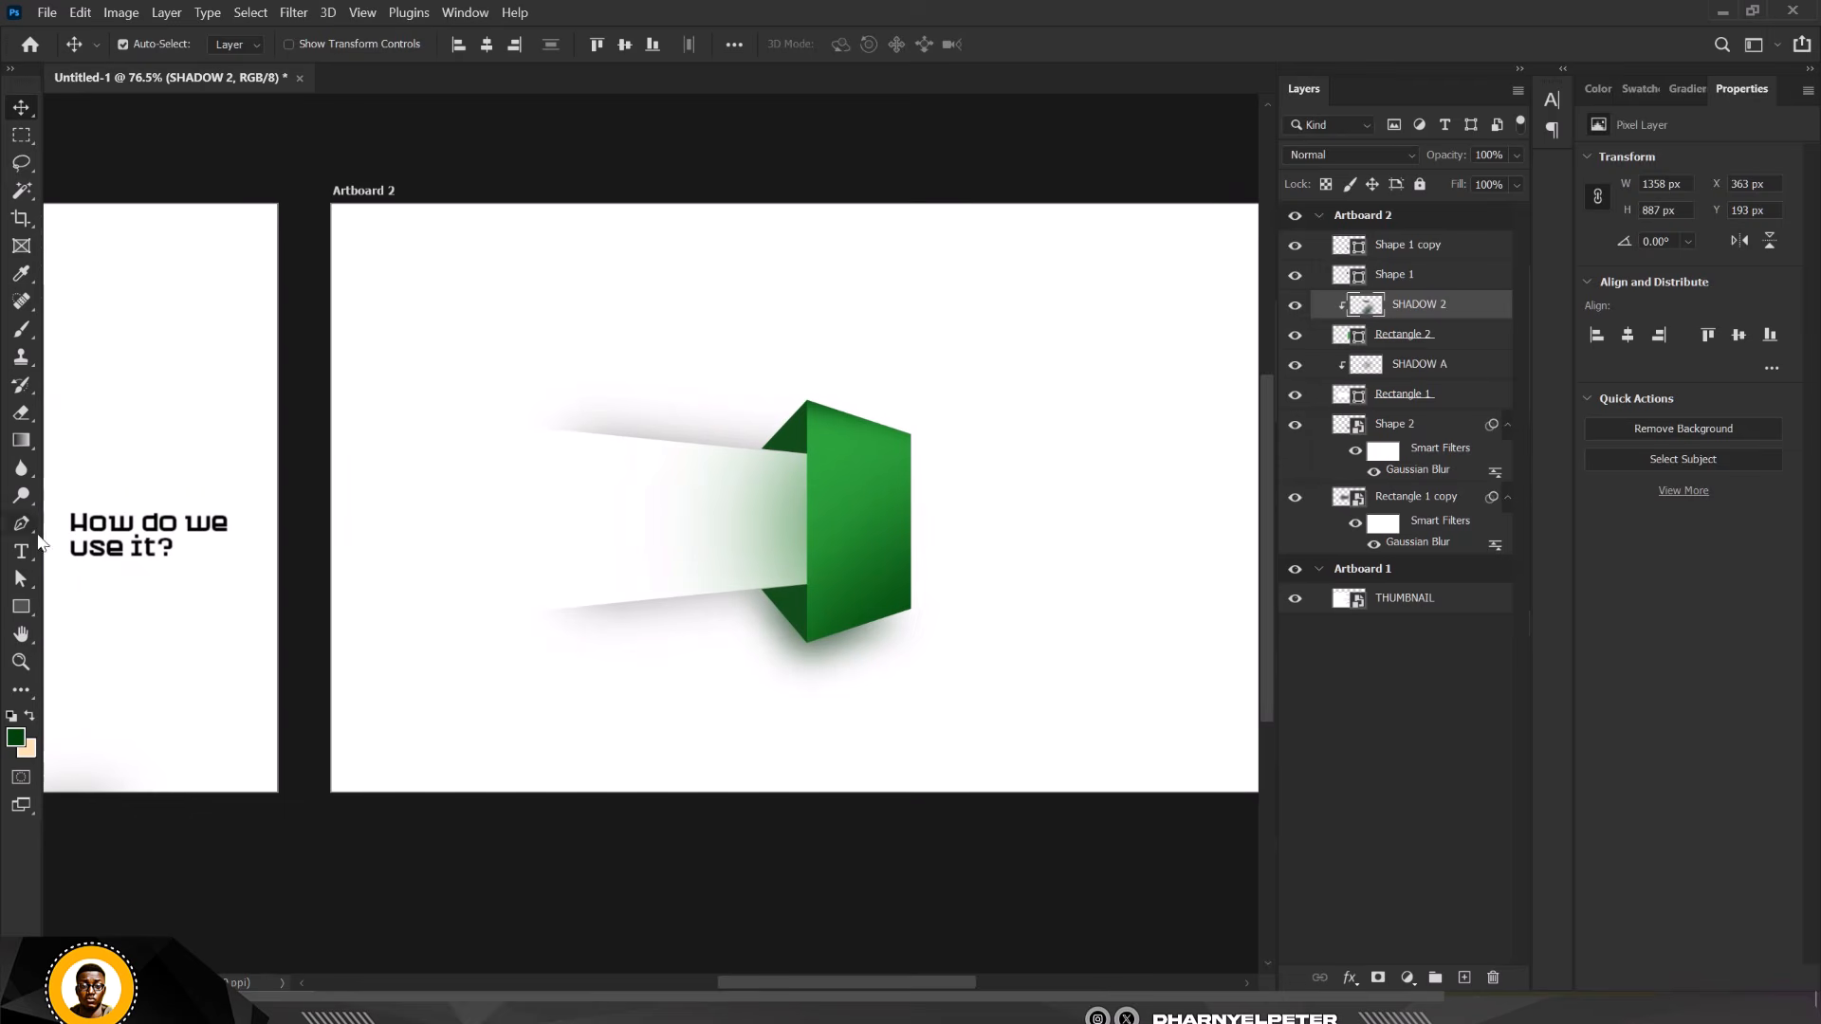
Add the text "01" in 14 pt Sage Grotesk and move it onto the green front panel
left_click(22, 553)
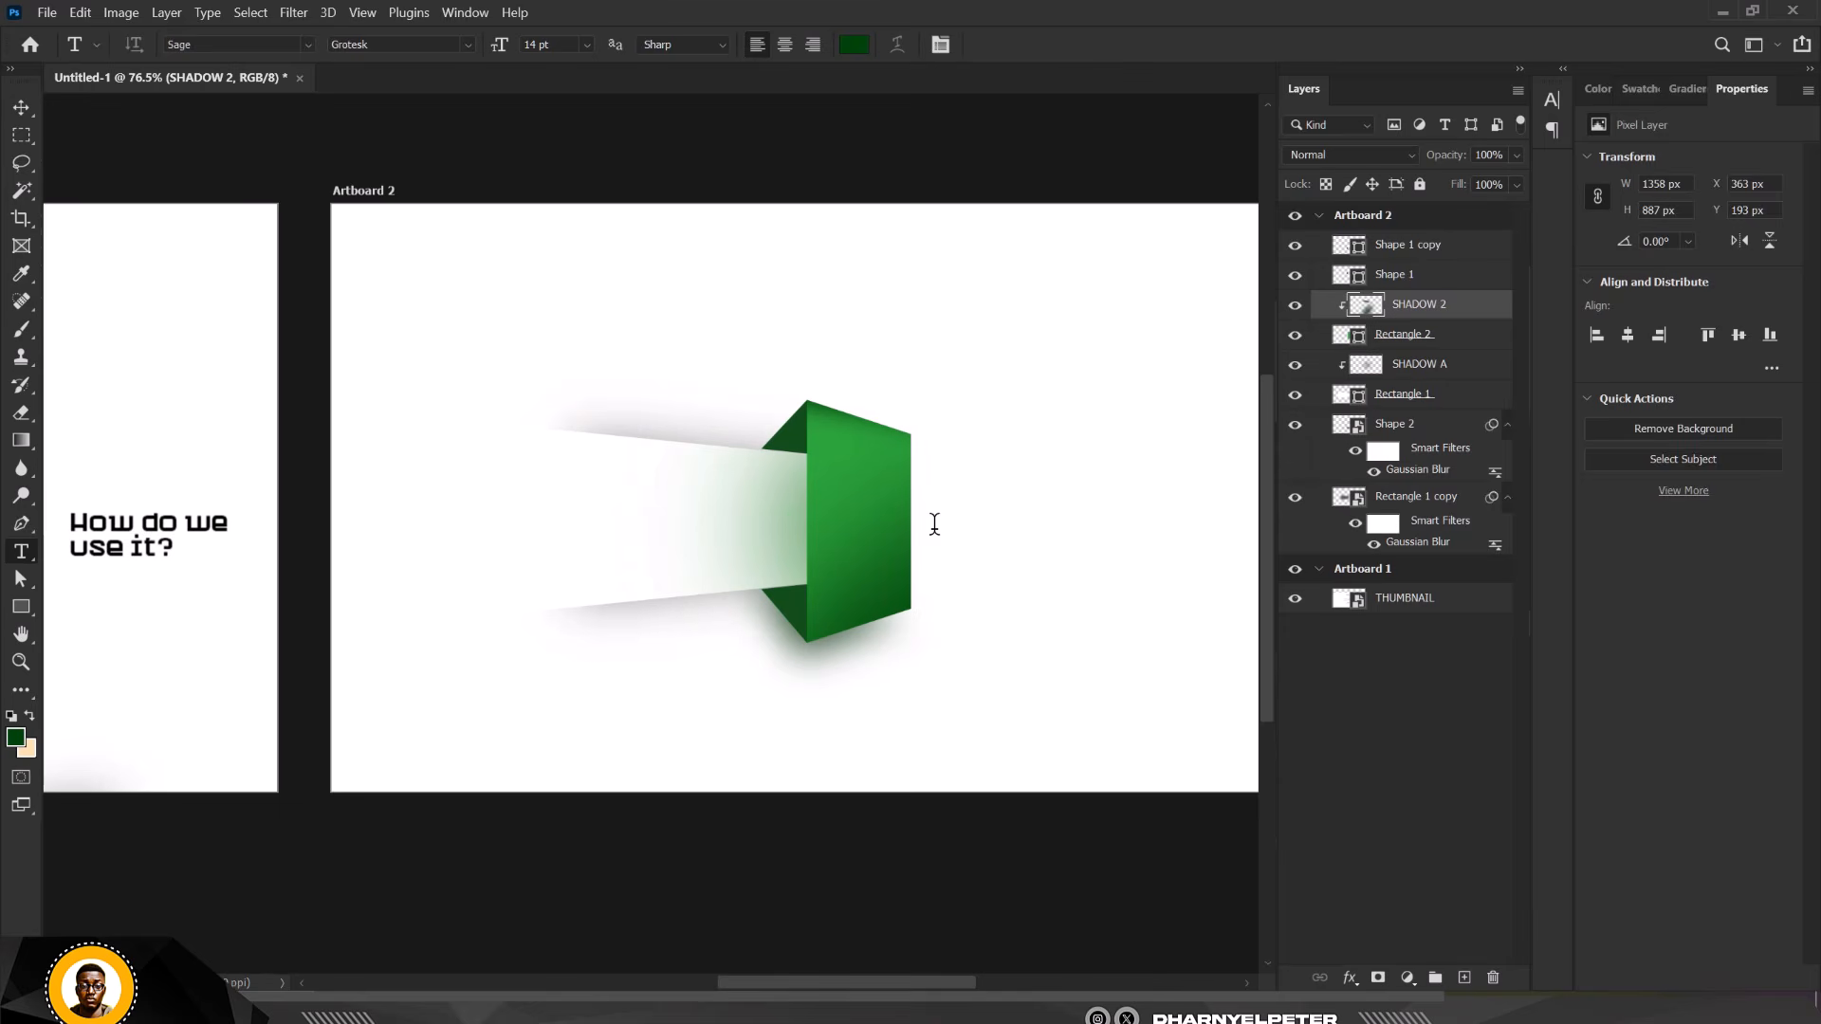
left_click(920, 353)
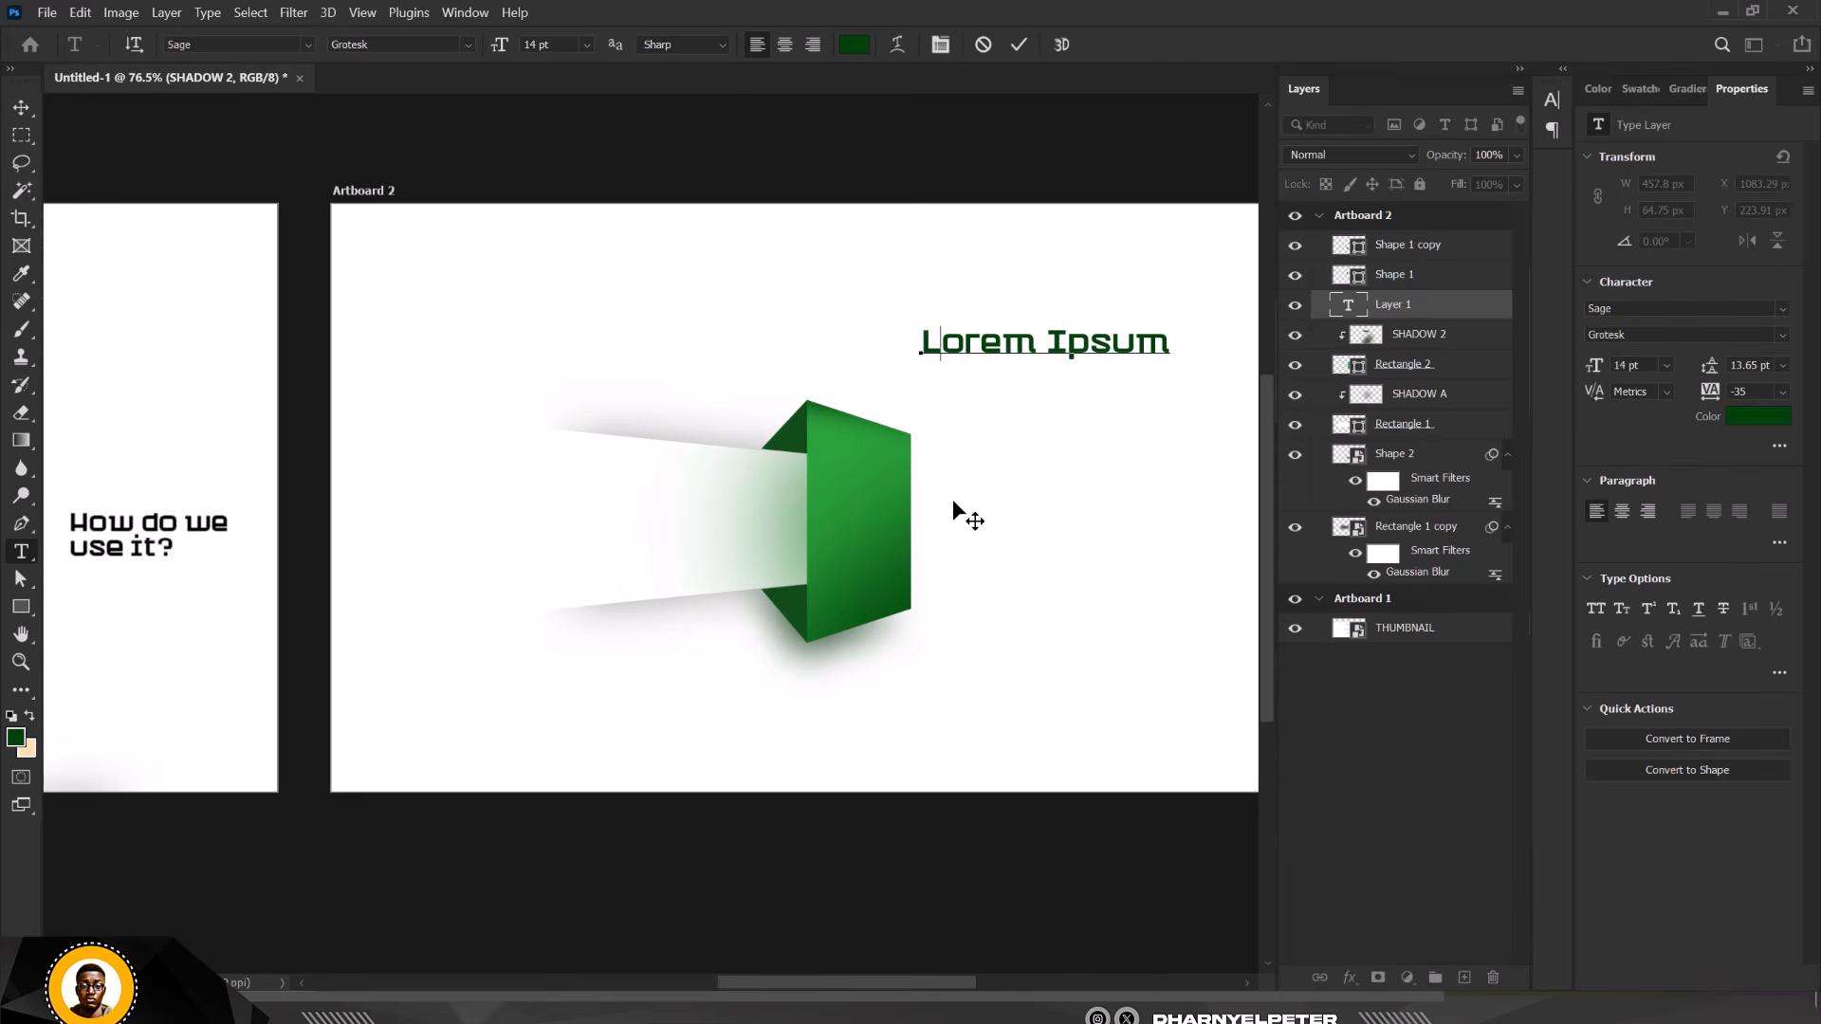
type("01")
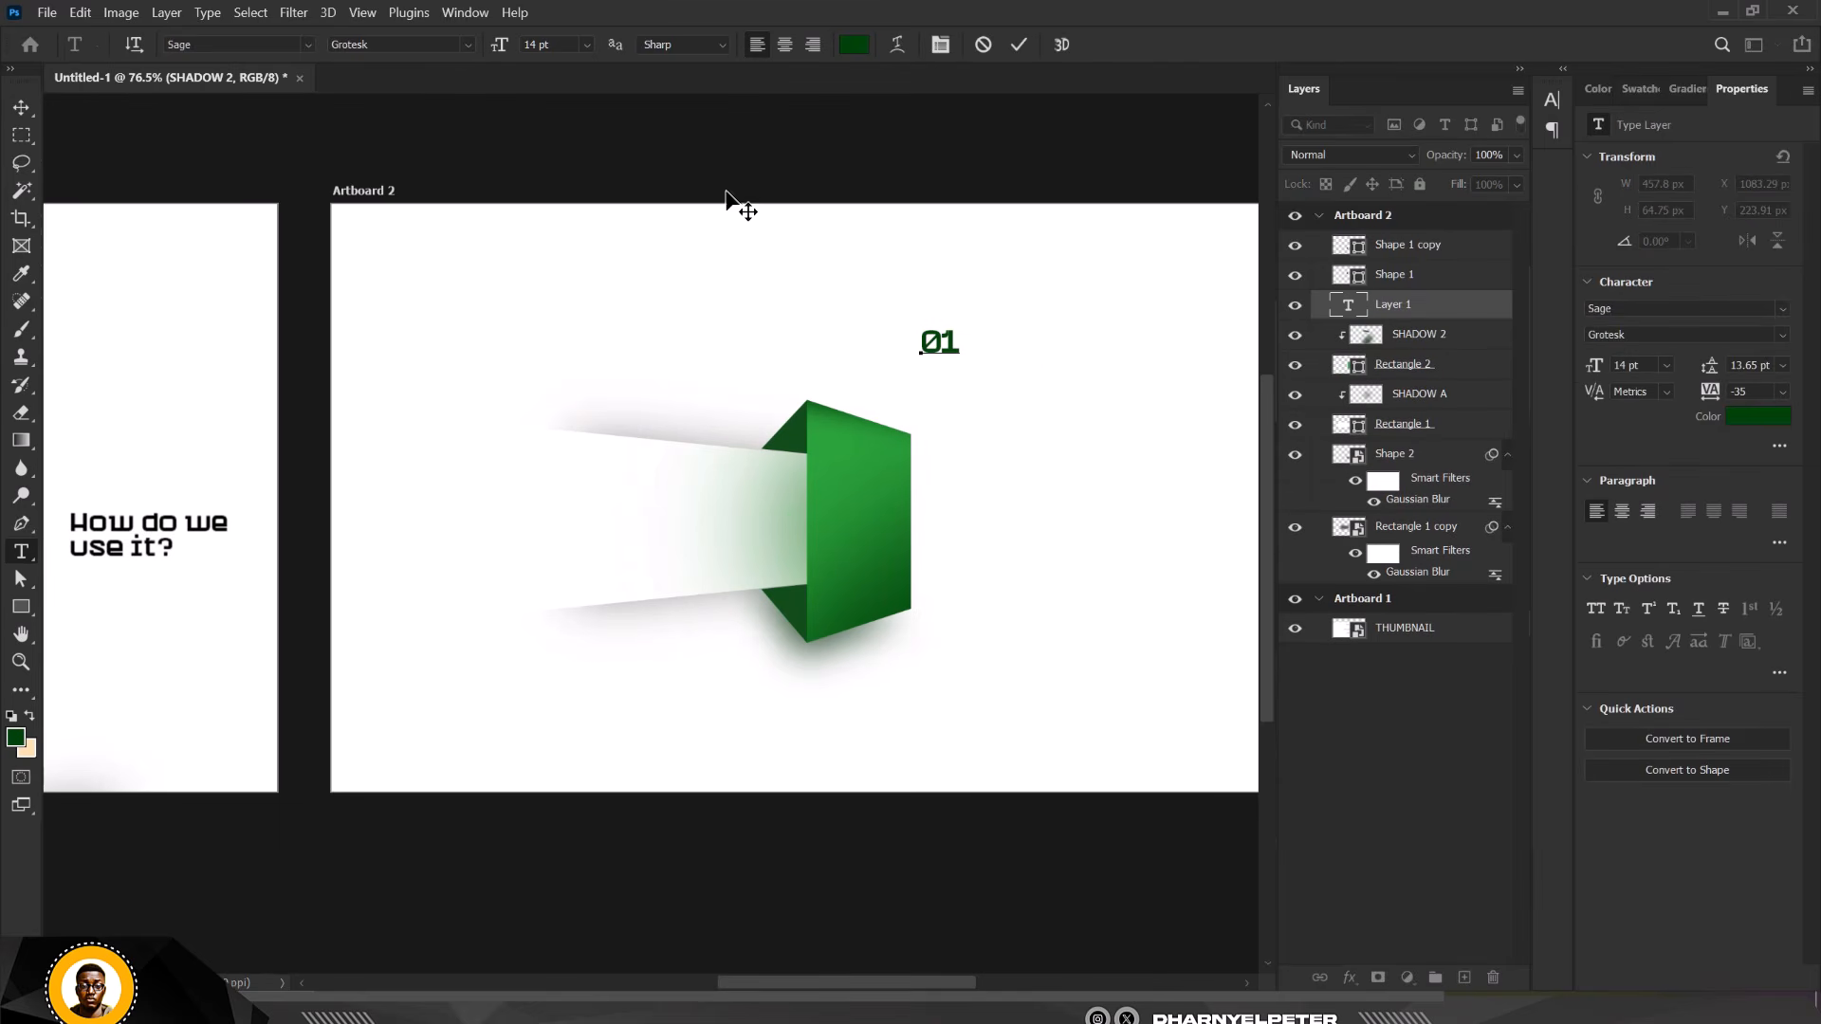
left_click(20, 107)
left_click_drag(954, 351, 867, 527)
Scale the "01" text up proportionally to about 150% on the green panel
scroll(867, 528, "up", 2)
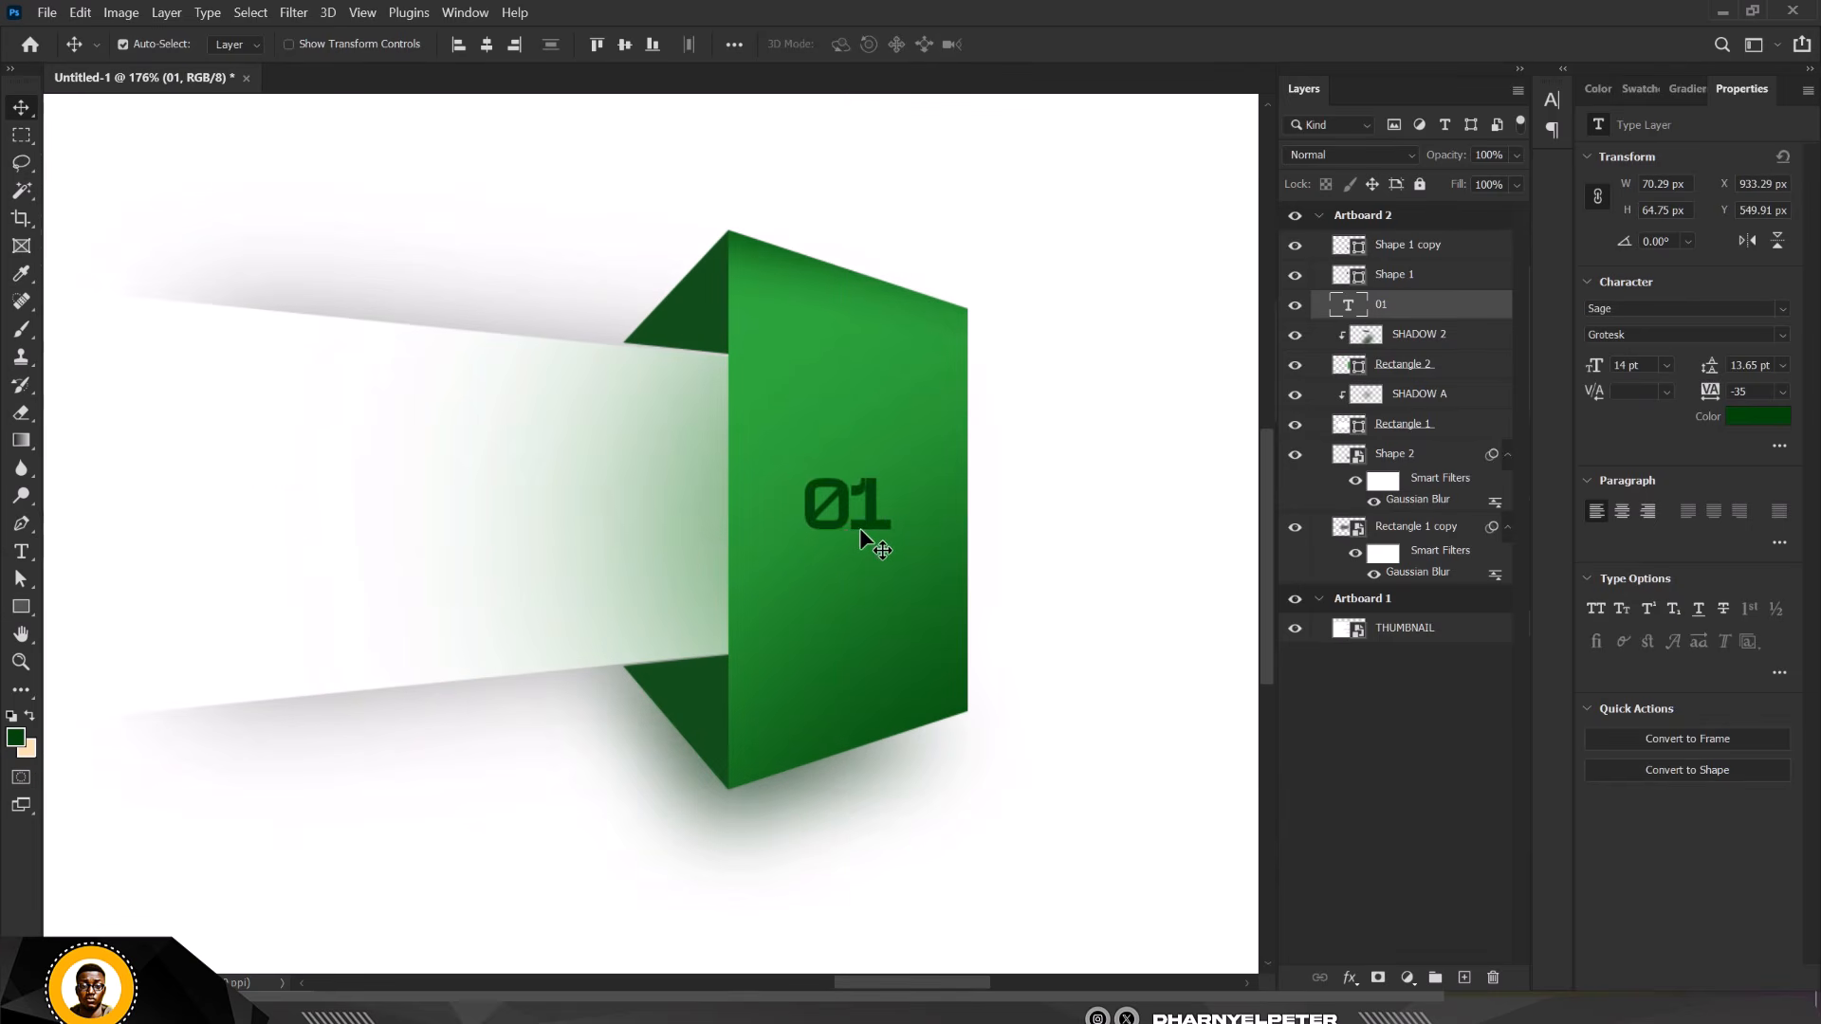
left_click(860, 527)
key("ctrl+t")
mouse_move(889, 467)
left_mouse_down()
mouse_move(914, 436)
mouse_move(892, 463)
left_mouse_up()
key("Return")
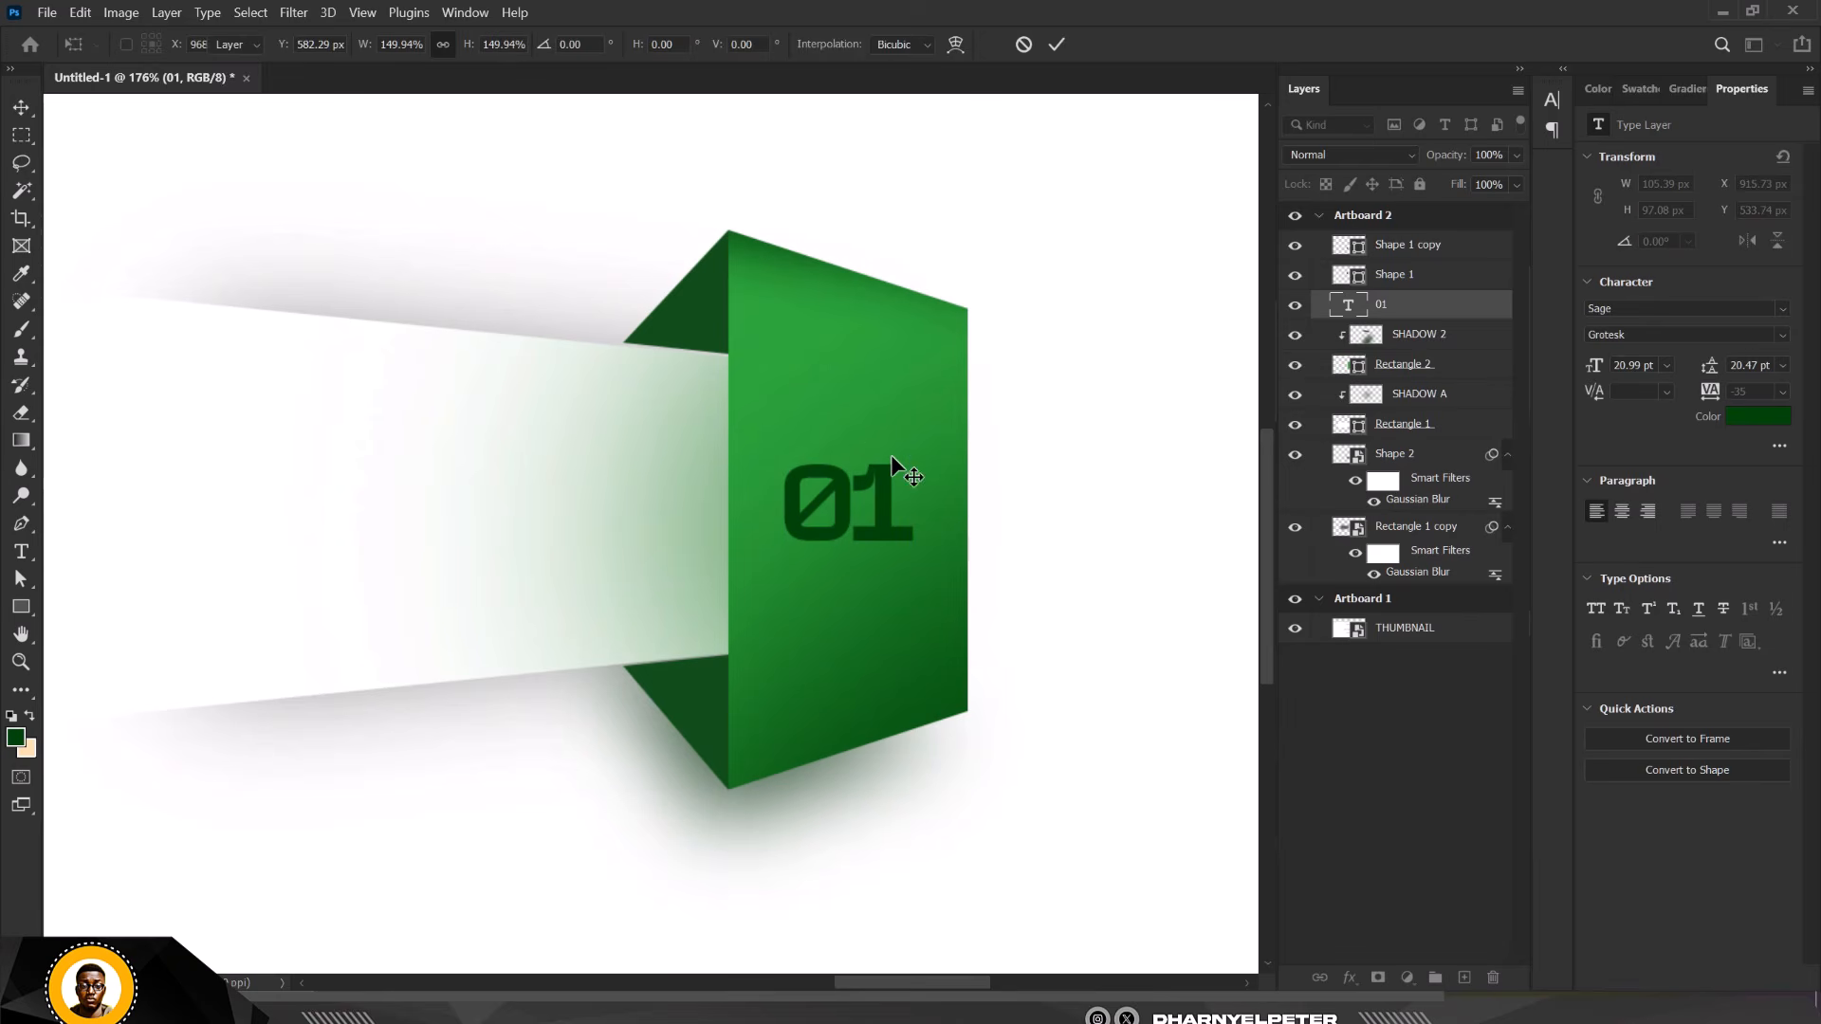
Change the "01" text colour to white ffffff
left_click(1753, 418)
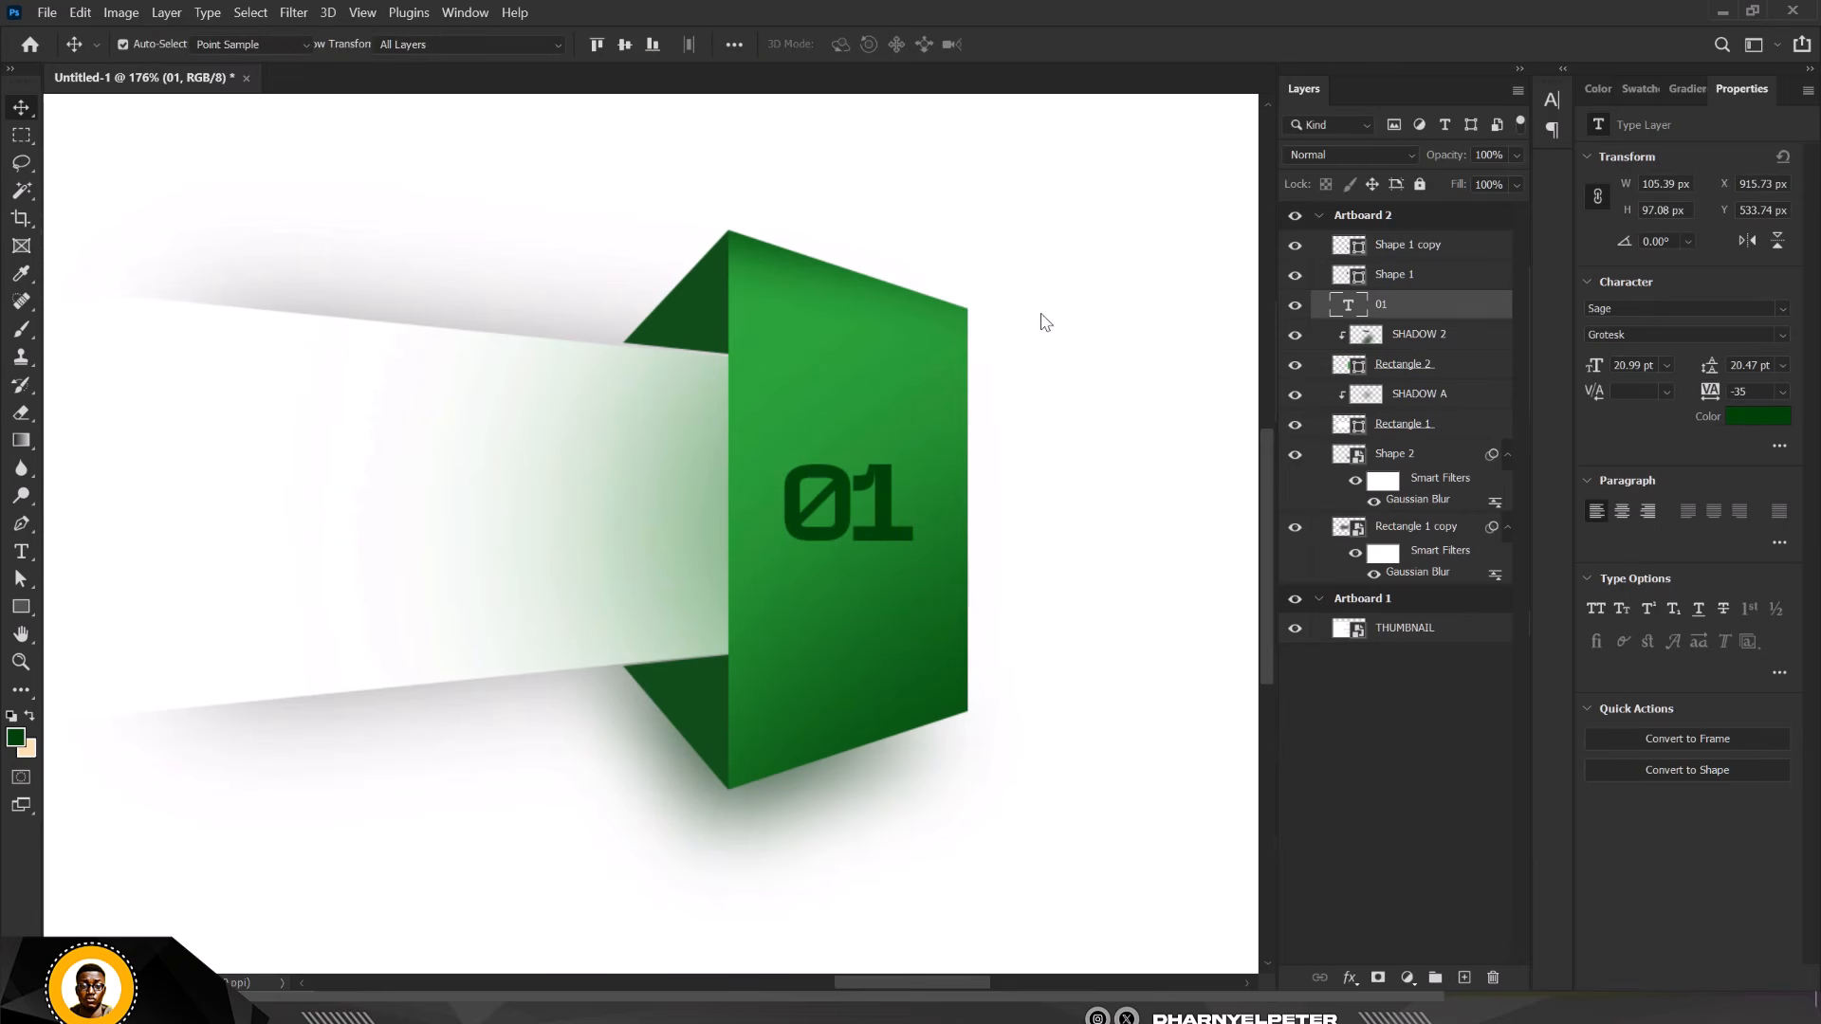
left_click_drag(1171, 189, 1146, 154)
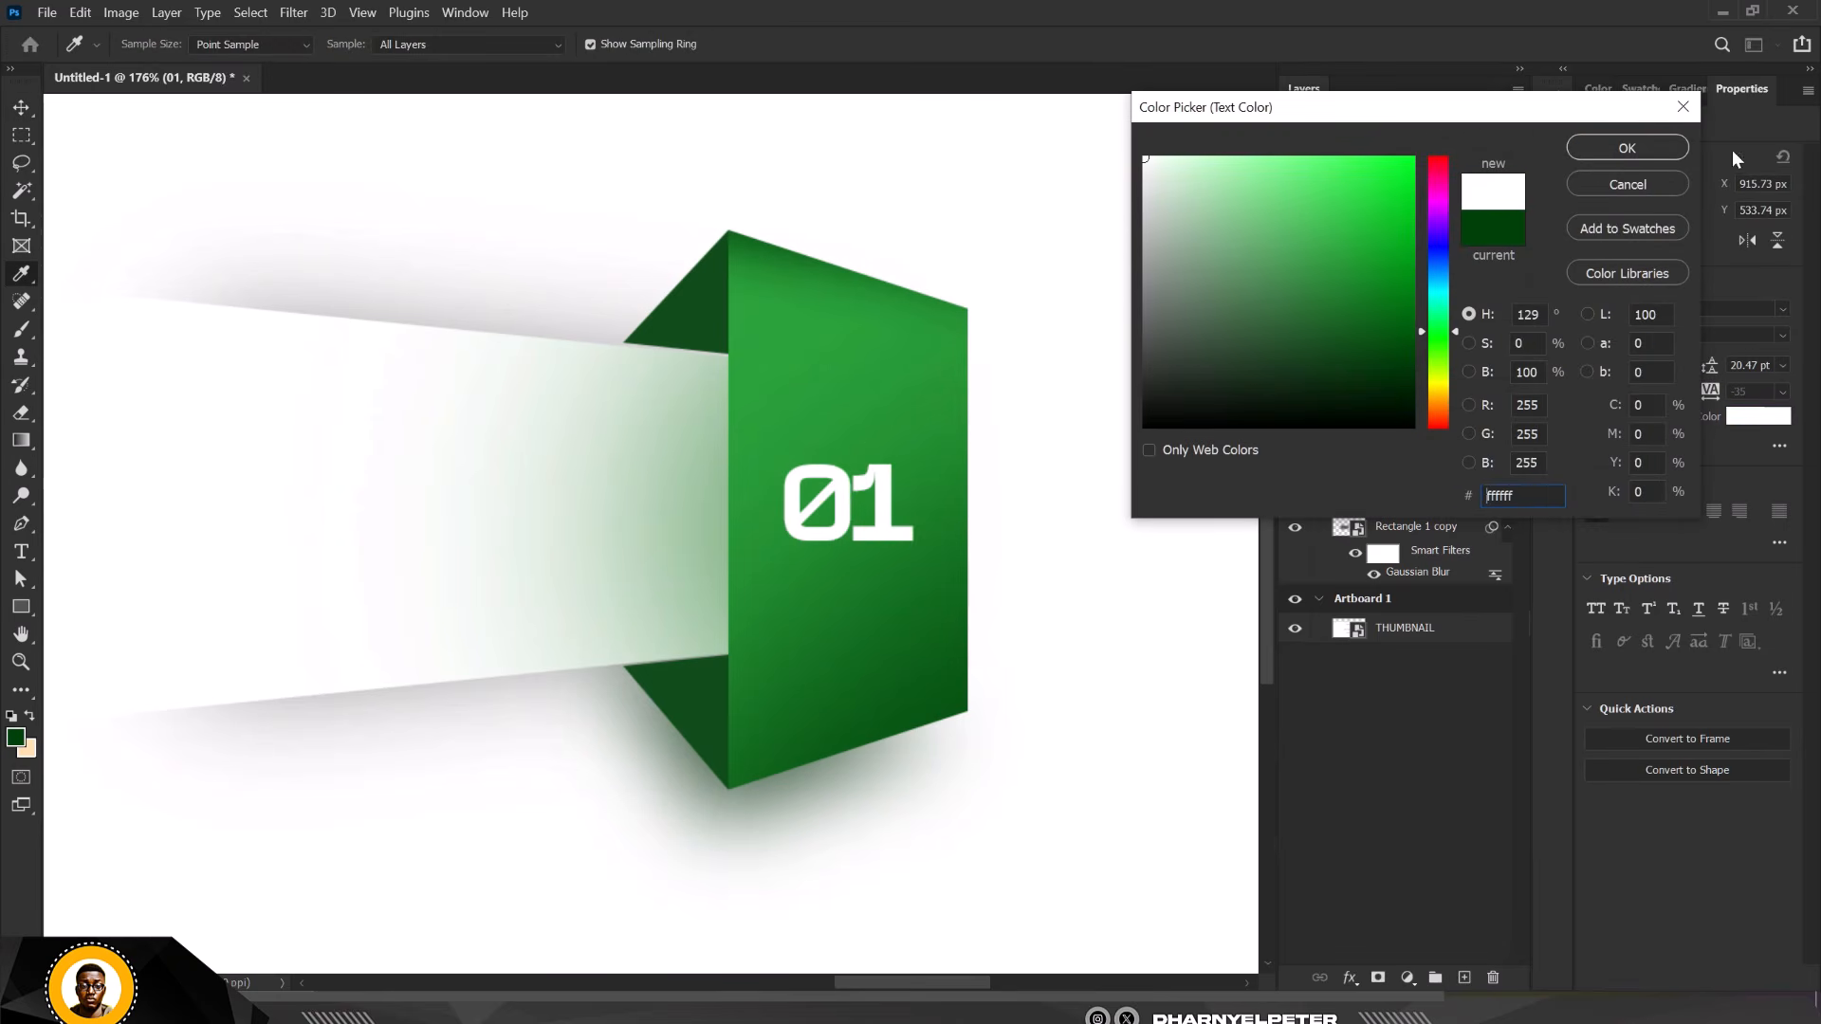
left_click(1628, 148)
scroll(815, 355, "down", 5)
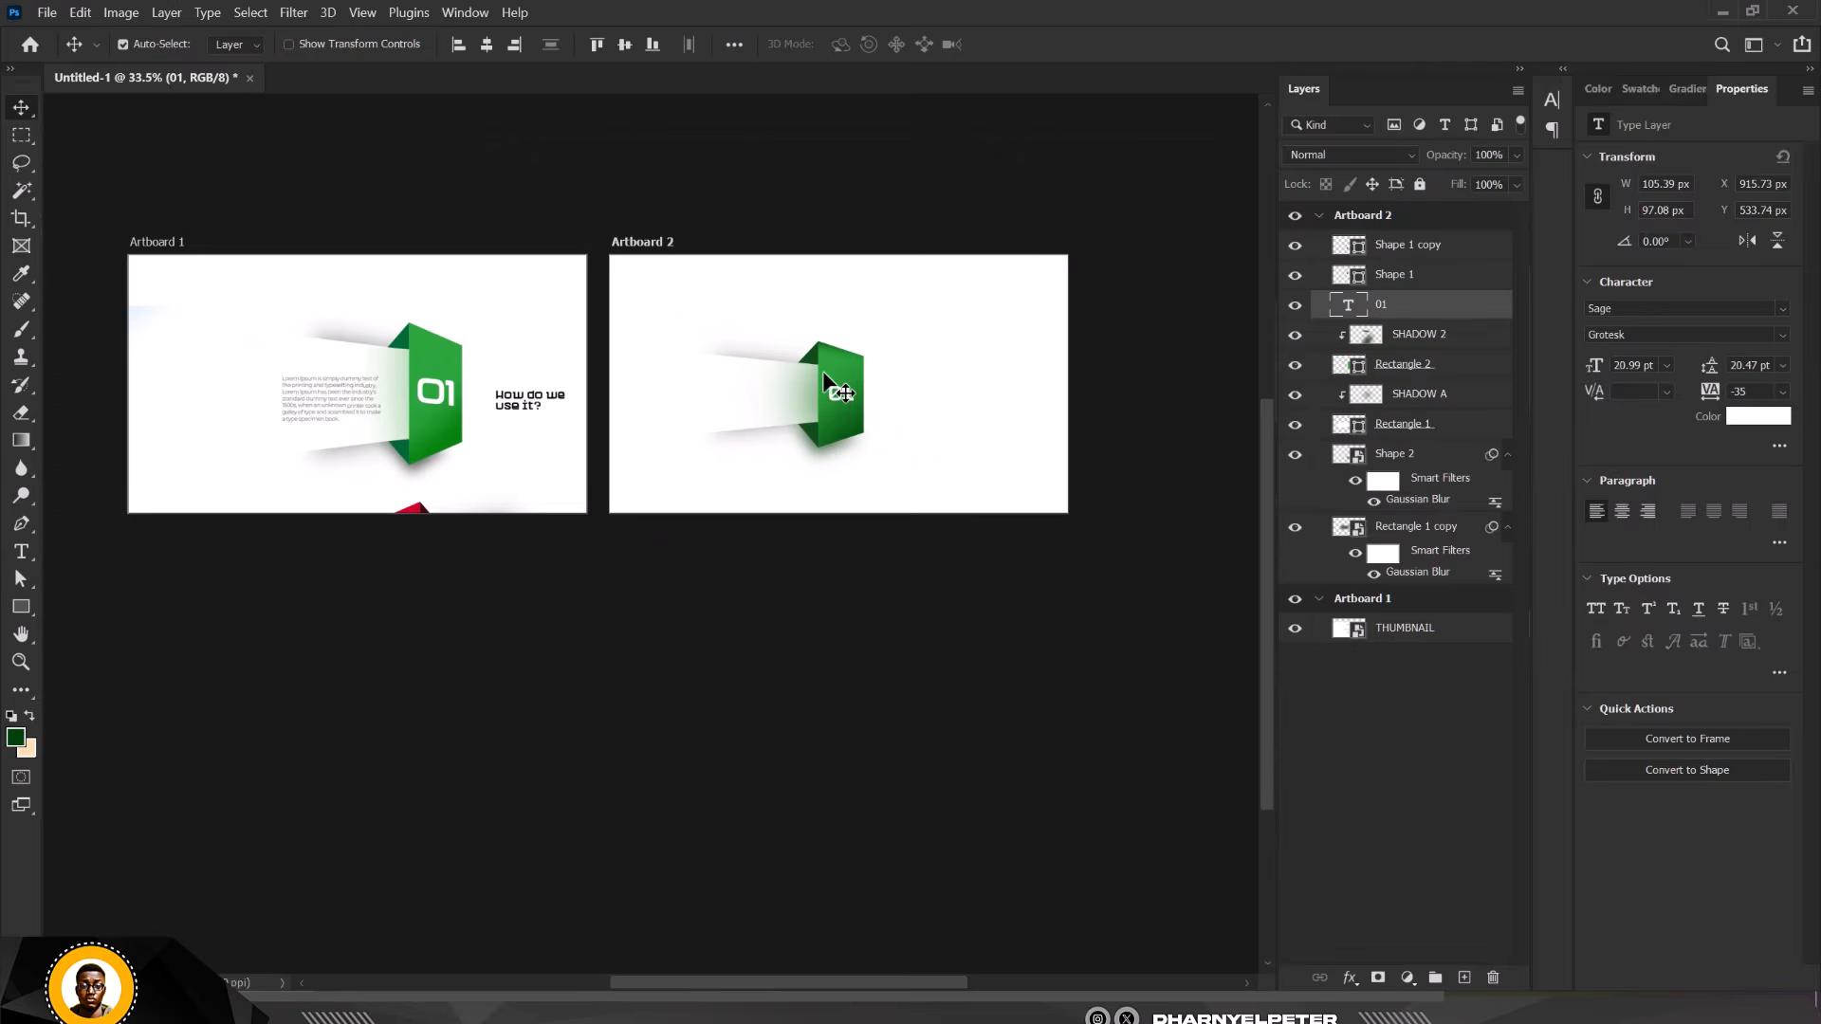
scroll(770, 368, "up", 1)
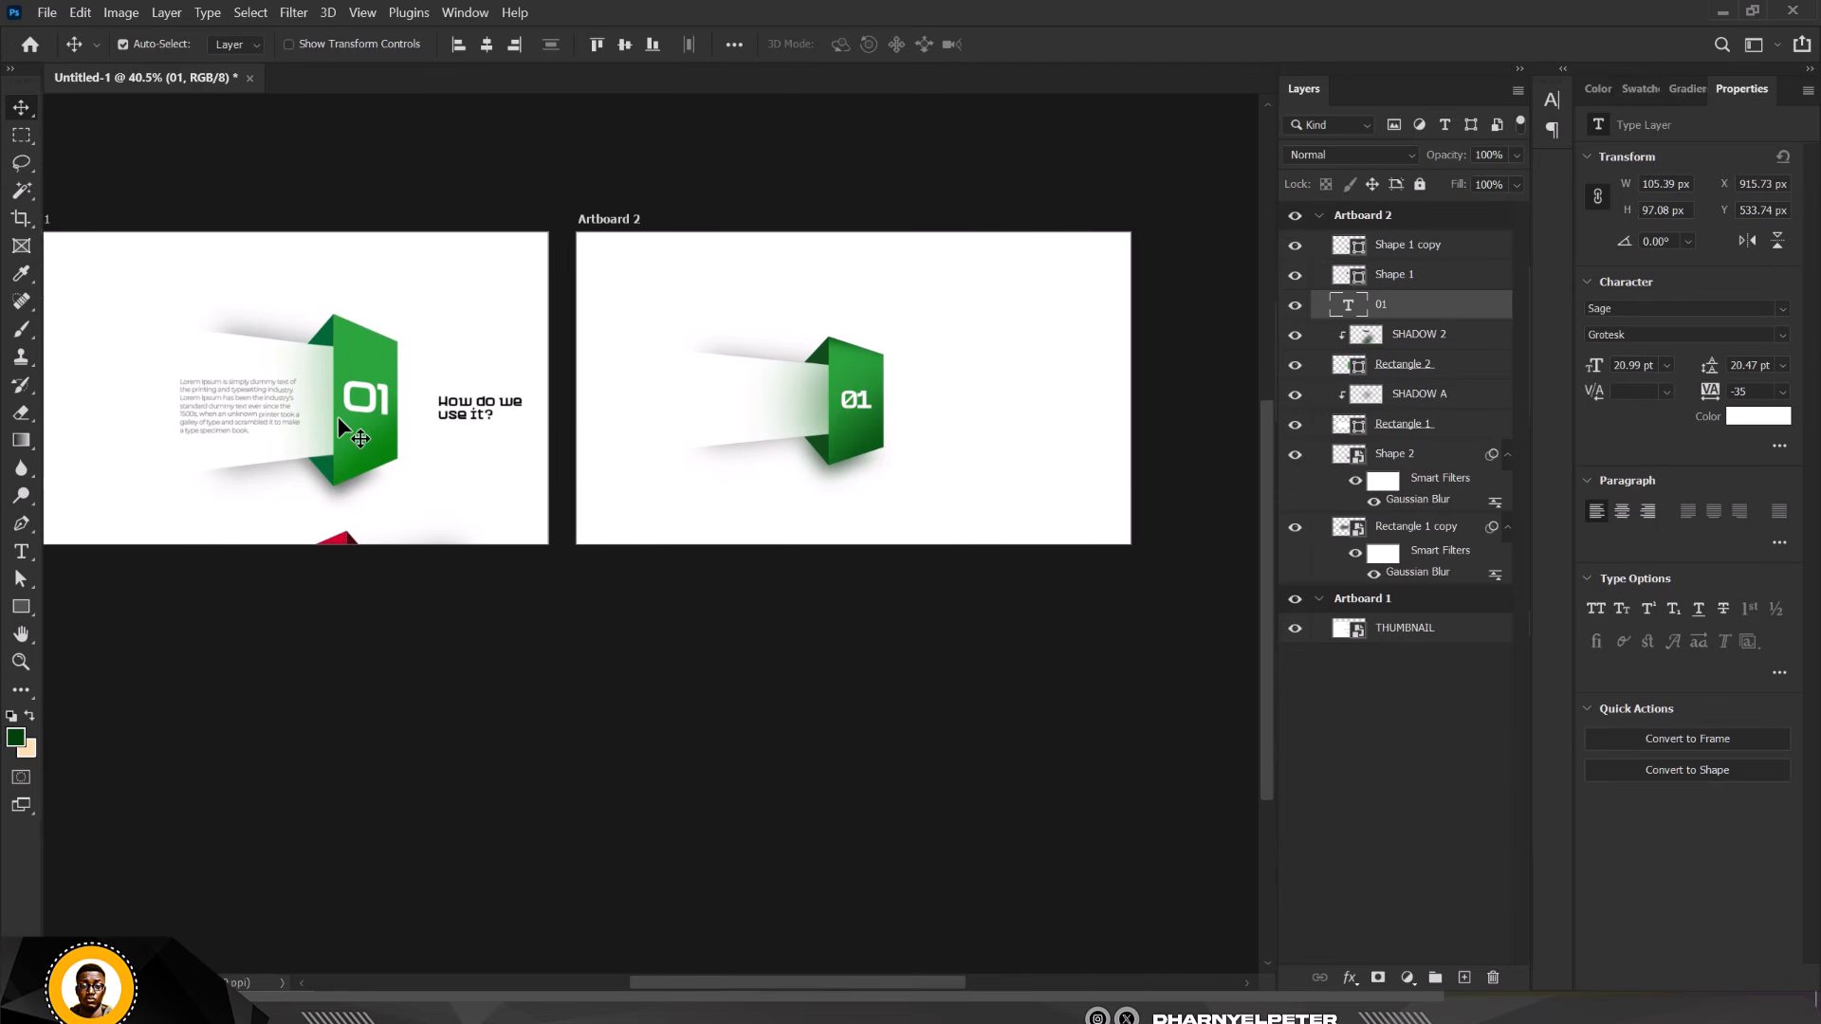
Place the TEXT image from the INFO GRAPHICS 1 folder in File Explorer onto Artboard 2
scroll(771, 408, "up", 3)
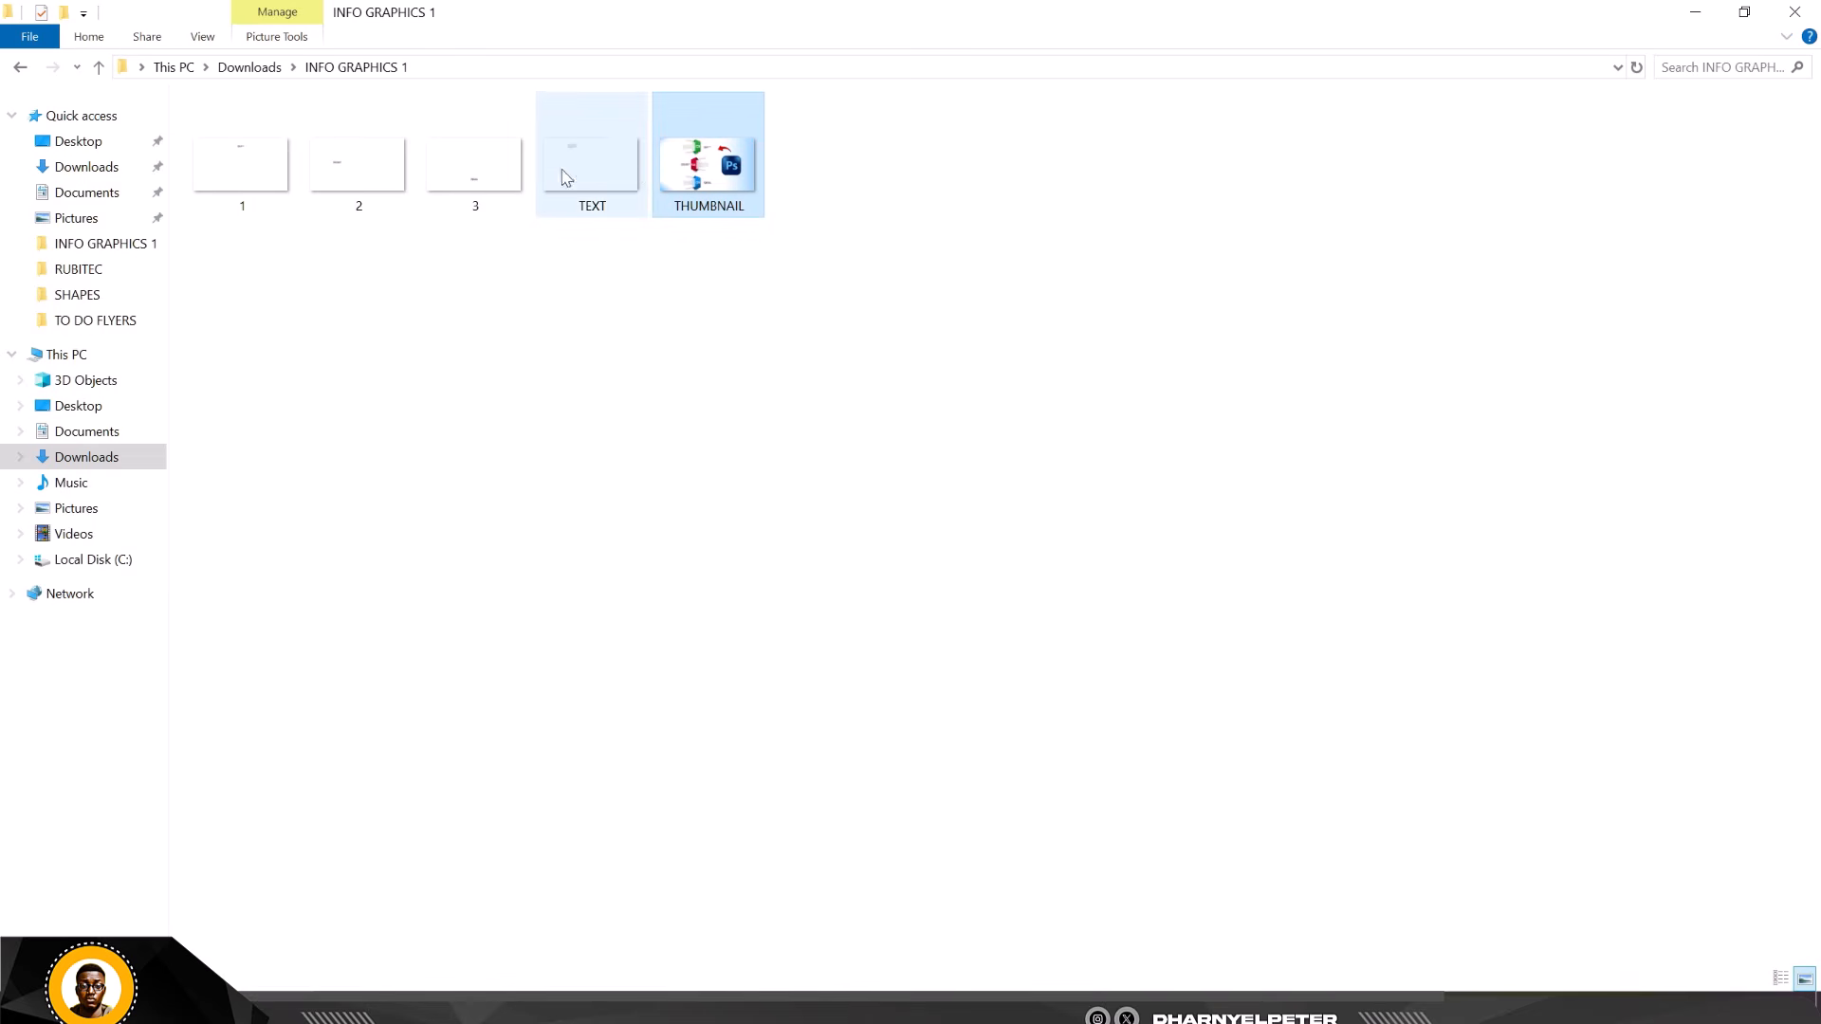
left_click(623, 171)
left_click_drag(593, 180, 755, 448)
scroll(749, 452, "down", 4)
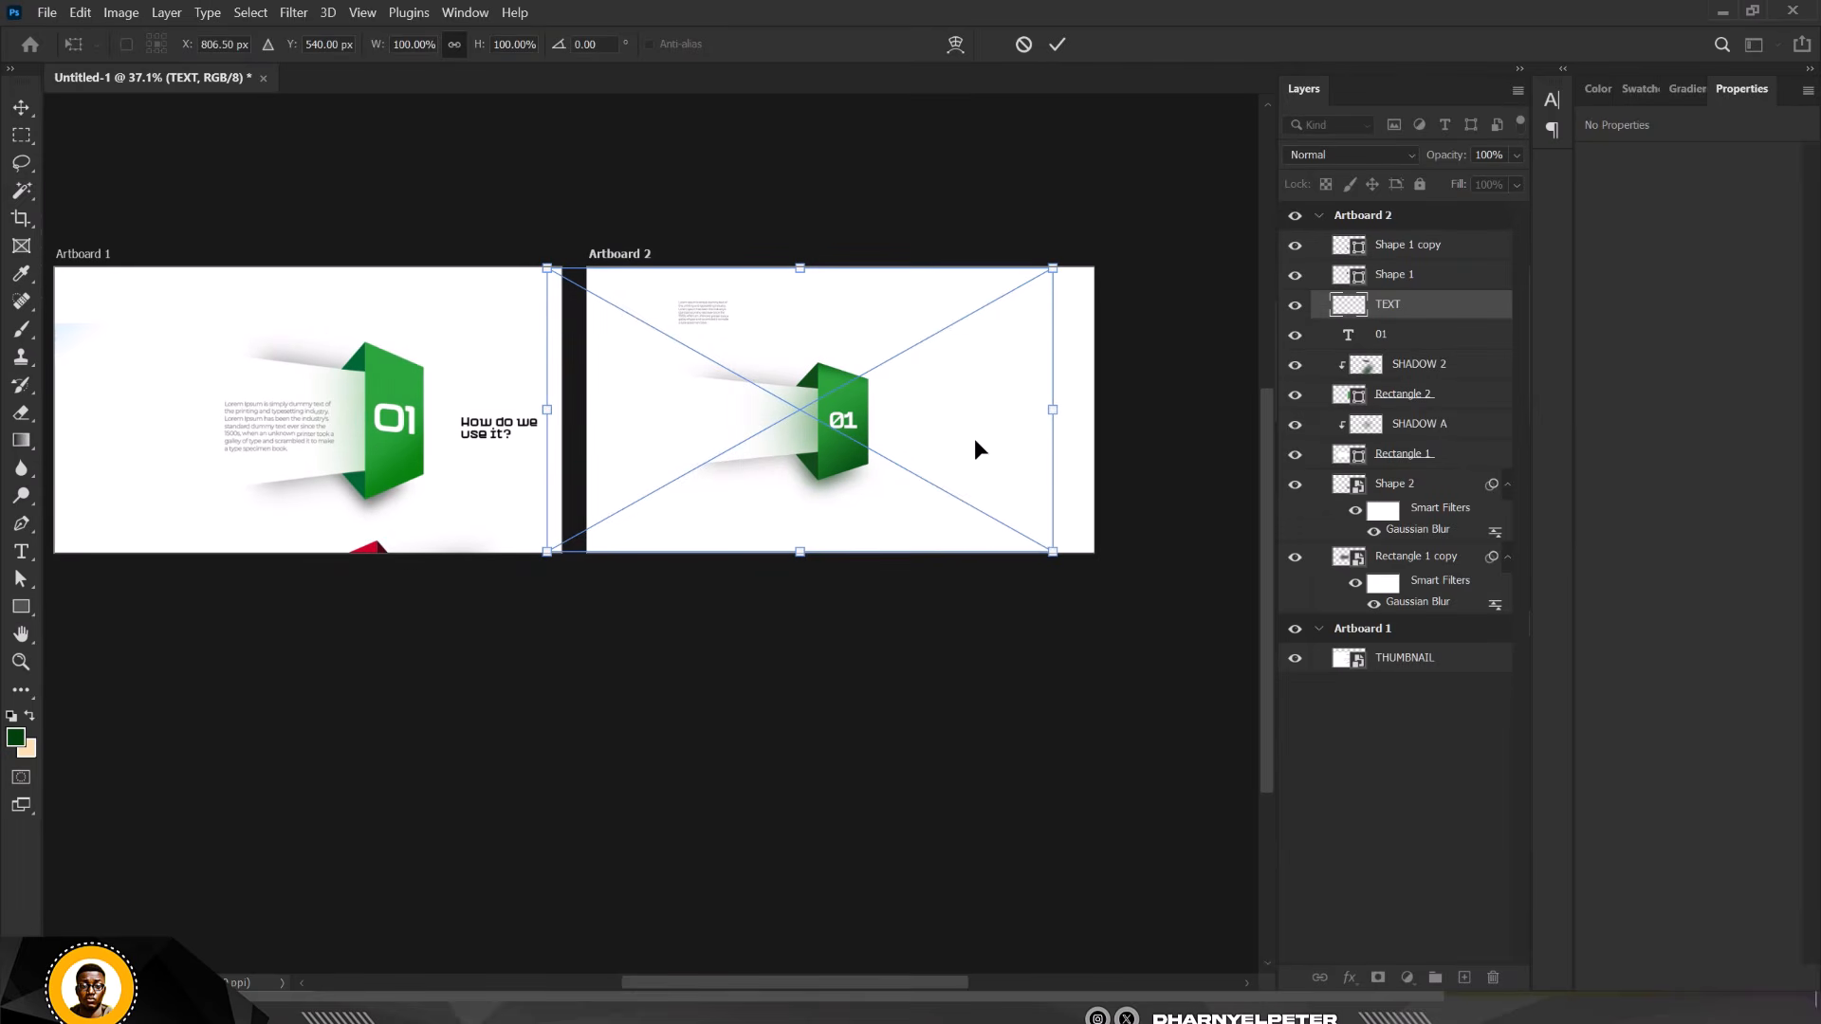
Scale the placed text block proportionally to about 217 × 101 px and position it on the white panel
left_click_drag(1048, 553, 1038, 468)
left_click_drag(743, 304, 763, 394)
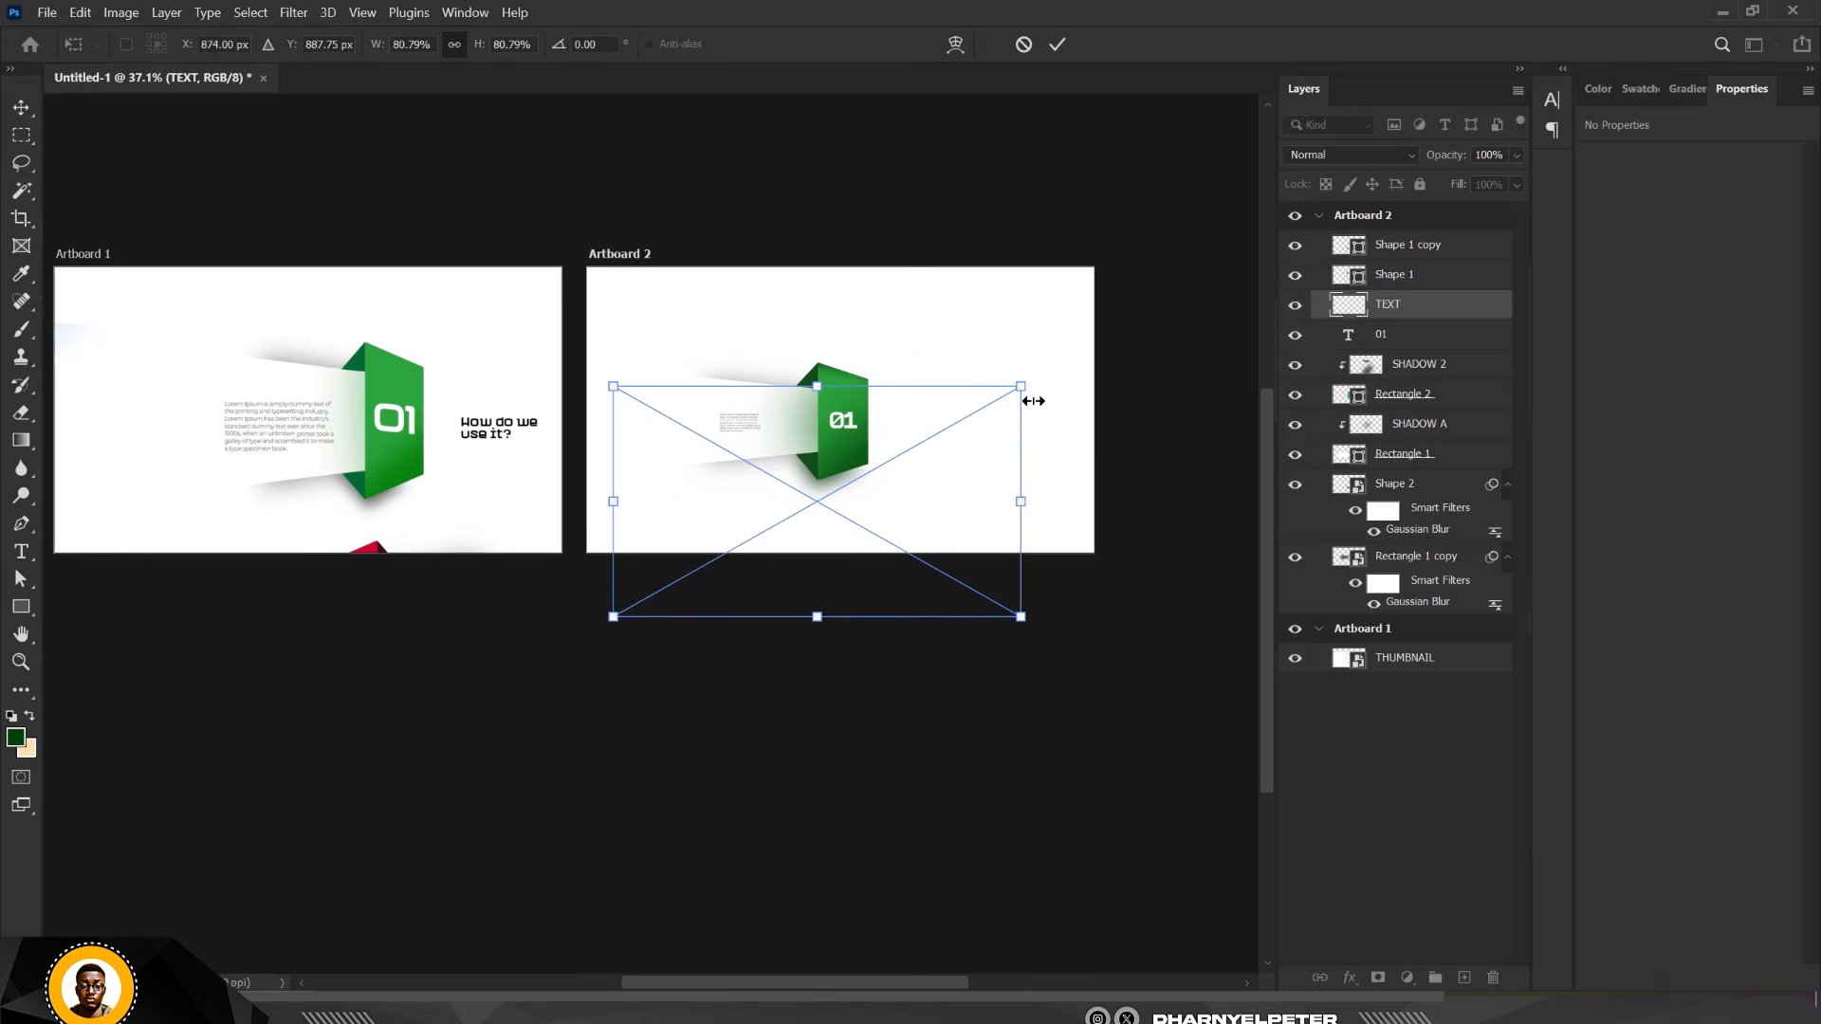
left_click_drag(1022, 385, 1106, 333)
left_click_drag(916, 406, 947, 453)
key("Return")
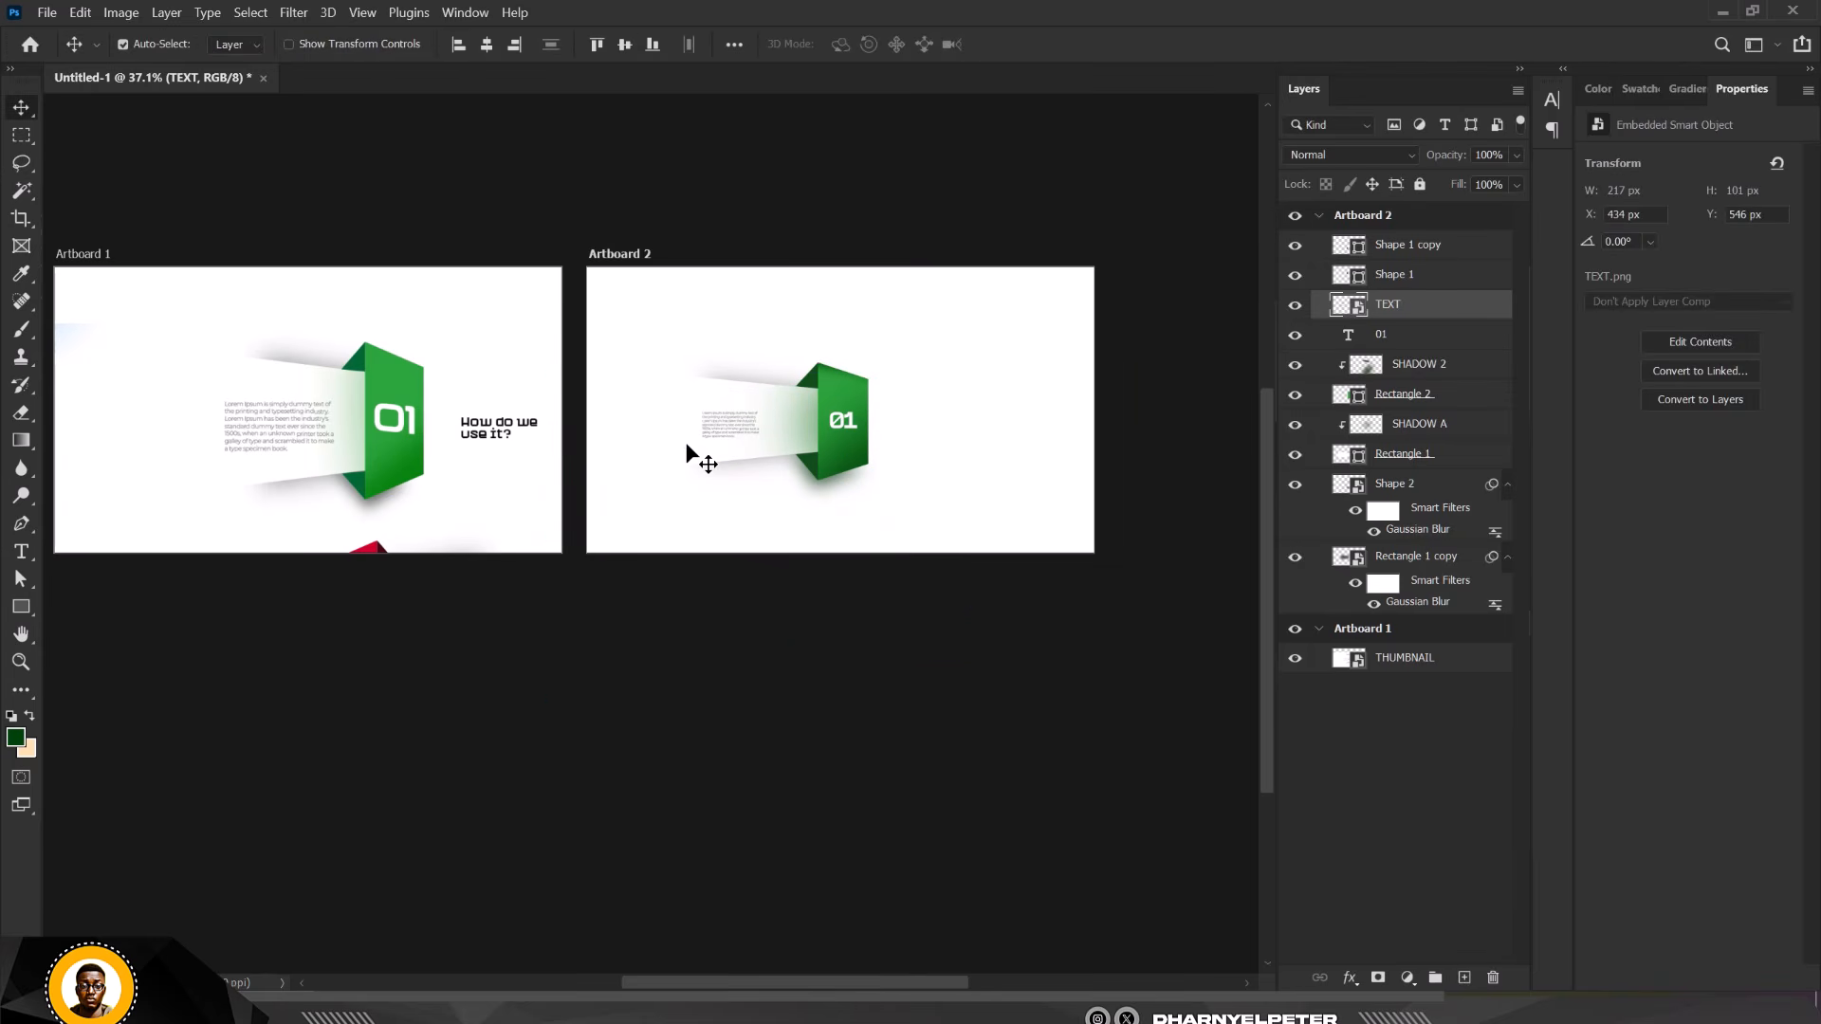
scroll(857, 383, "up", 2)
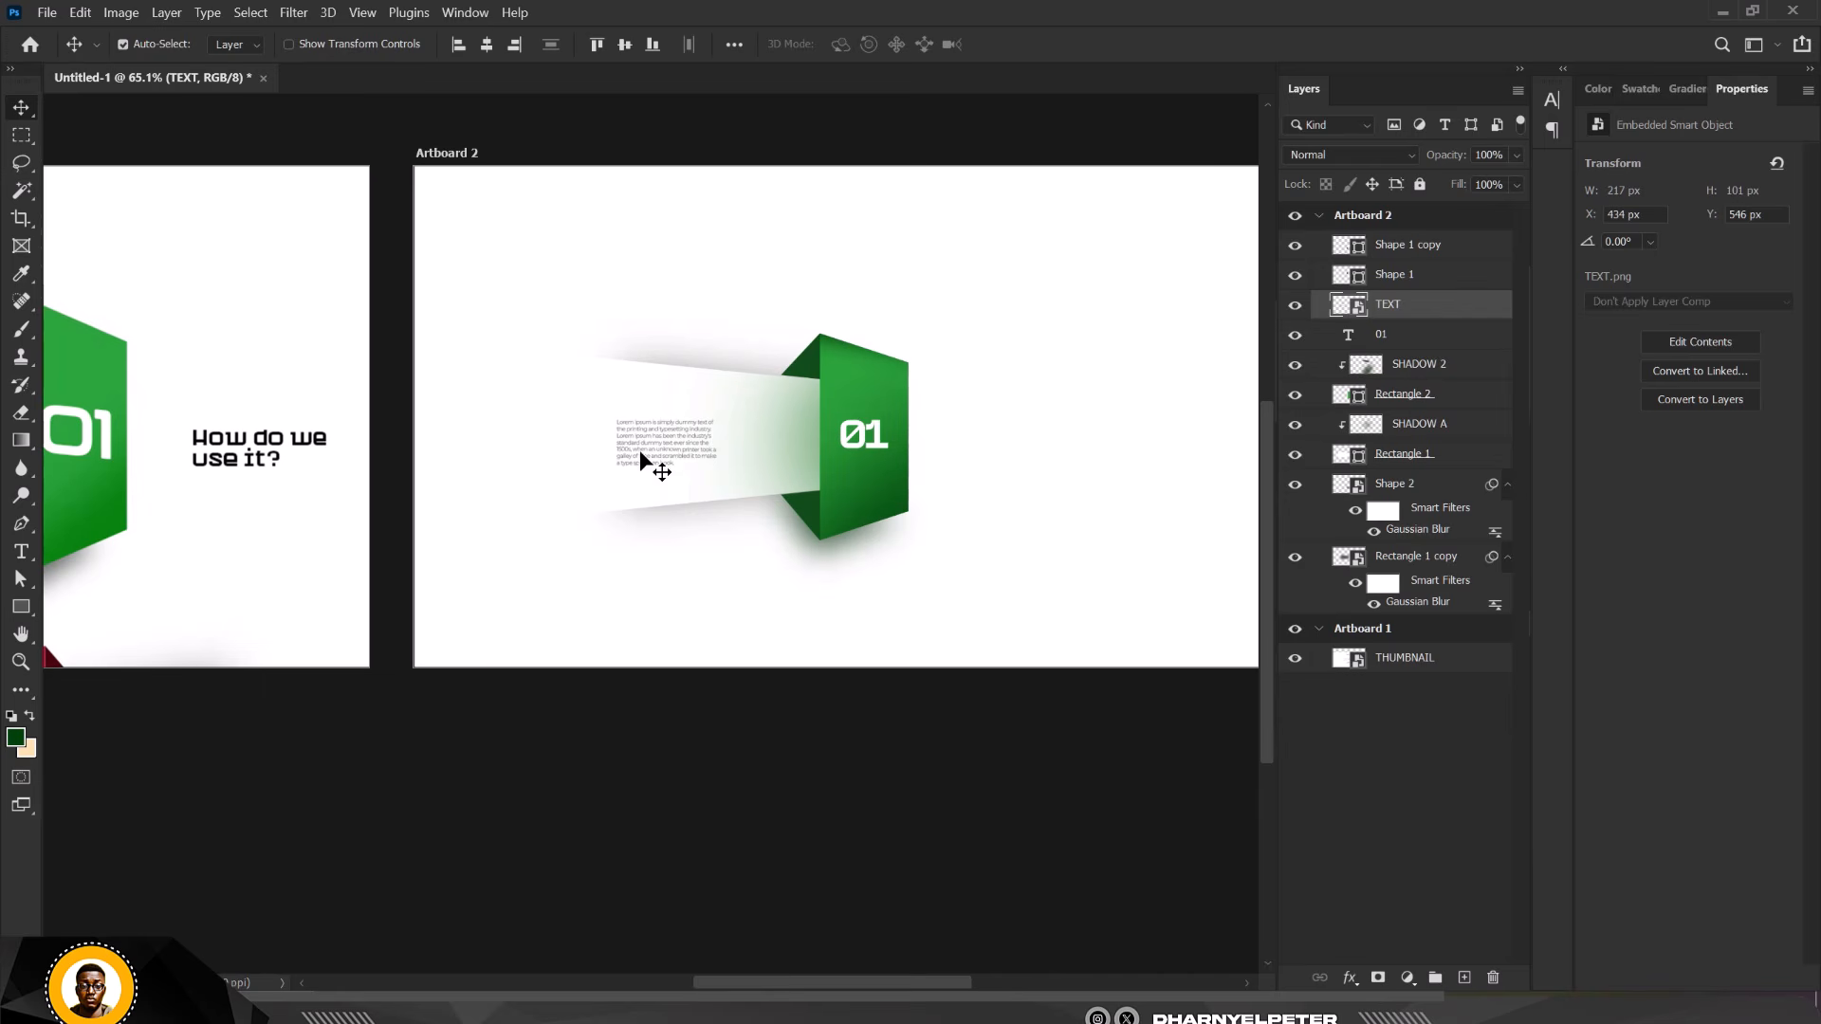
right_click(672, 457)
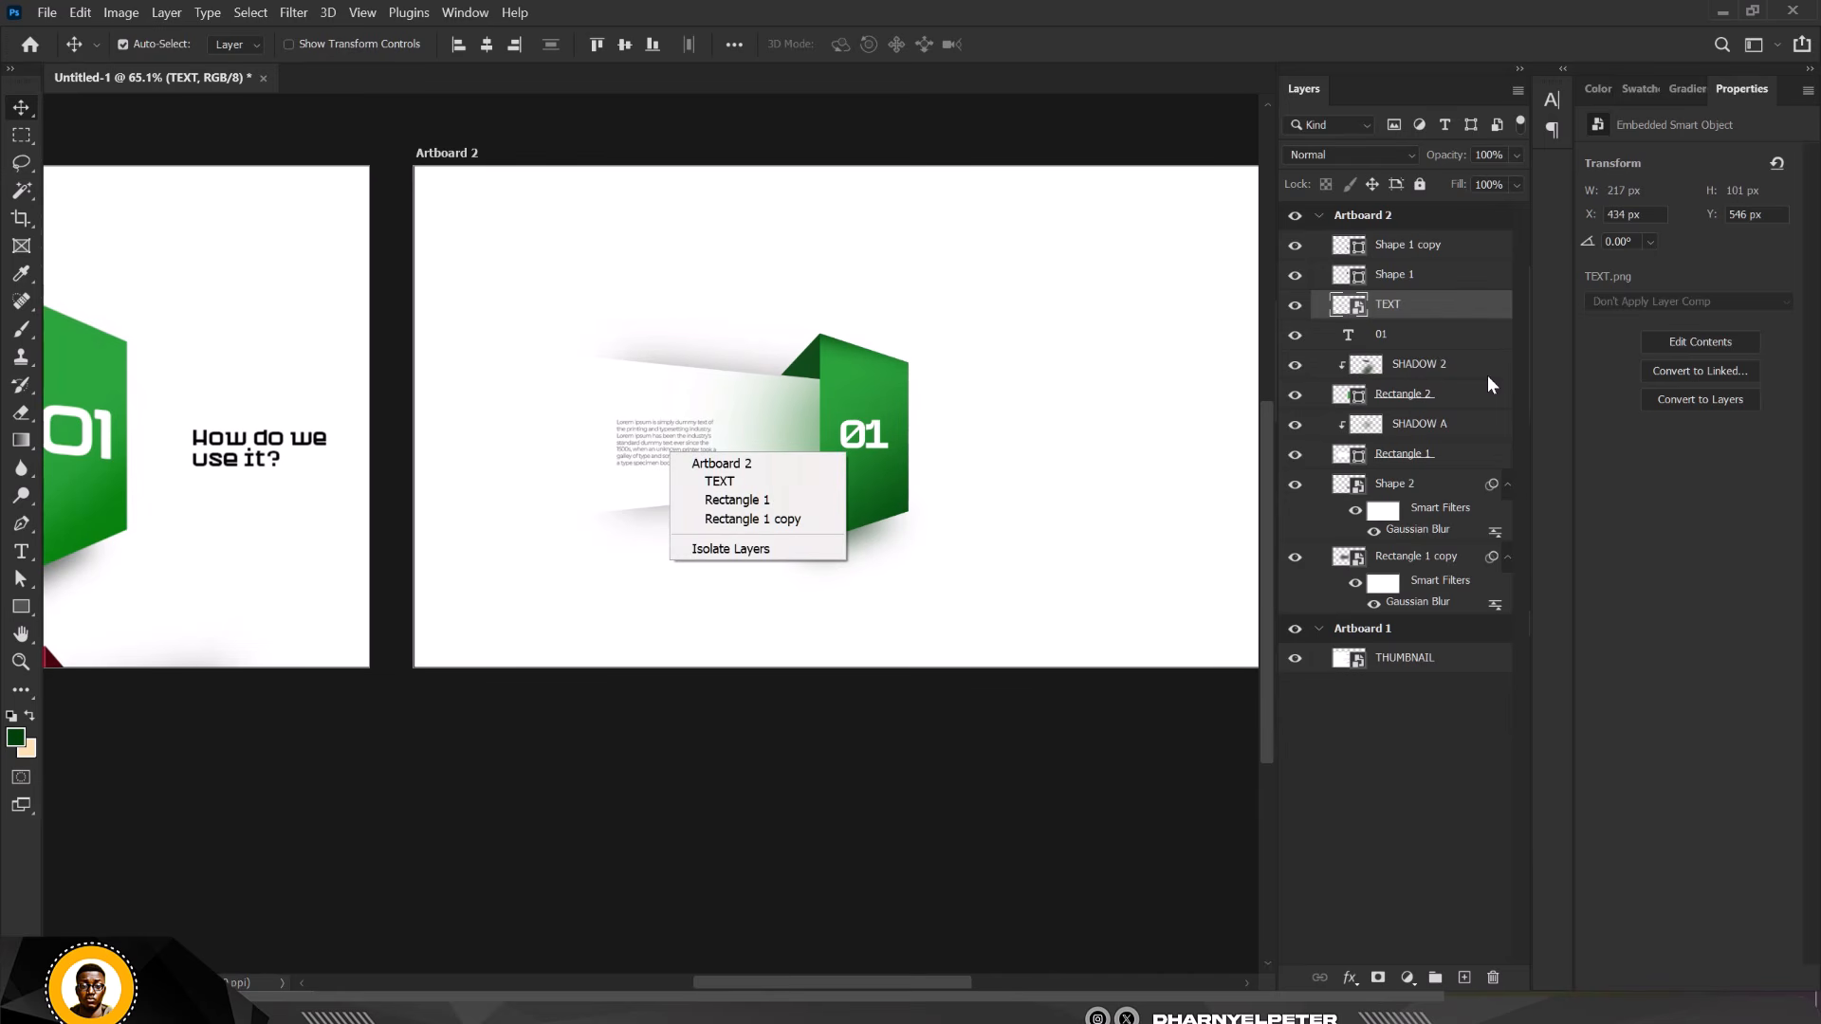
right_click(1460, 301)
right_click(1460, 301)
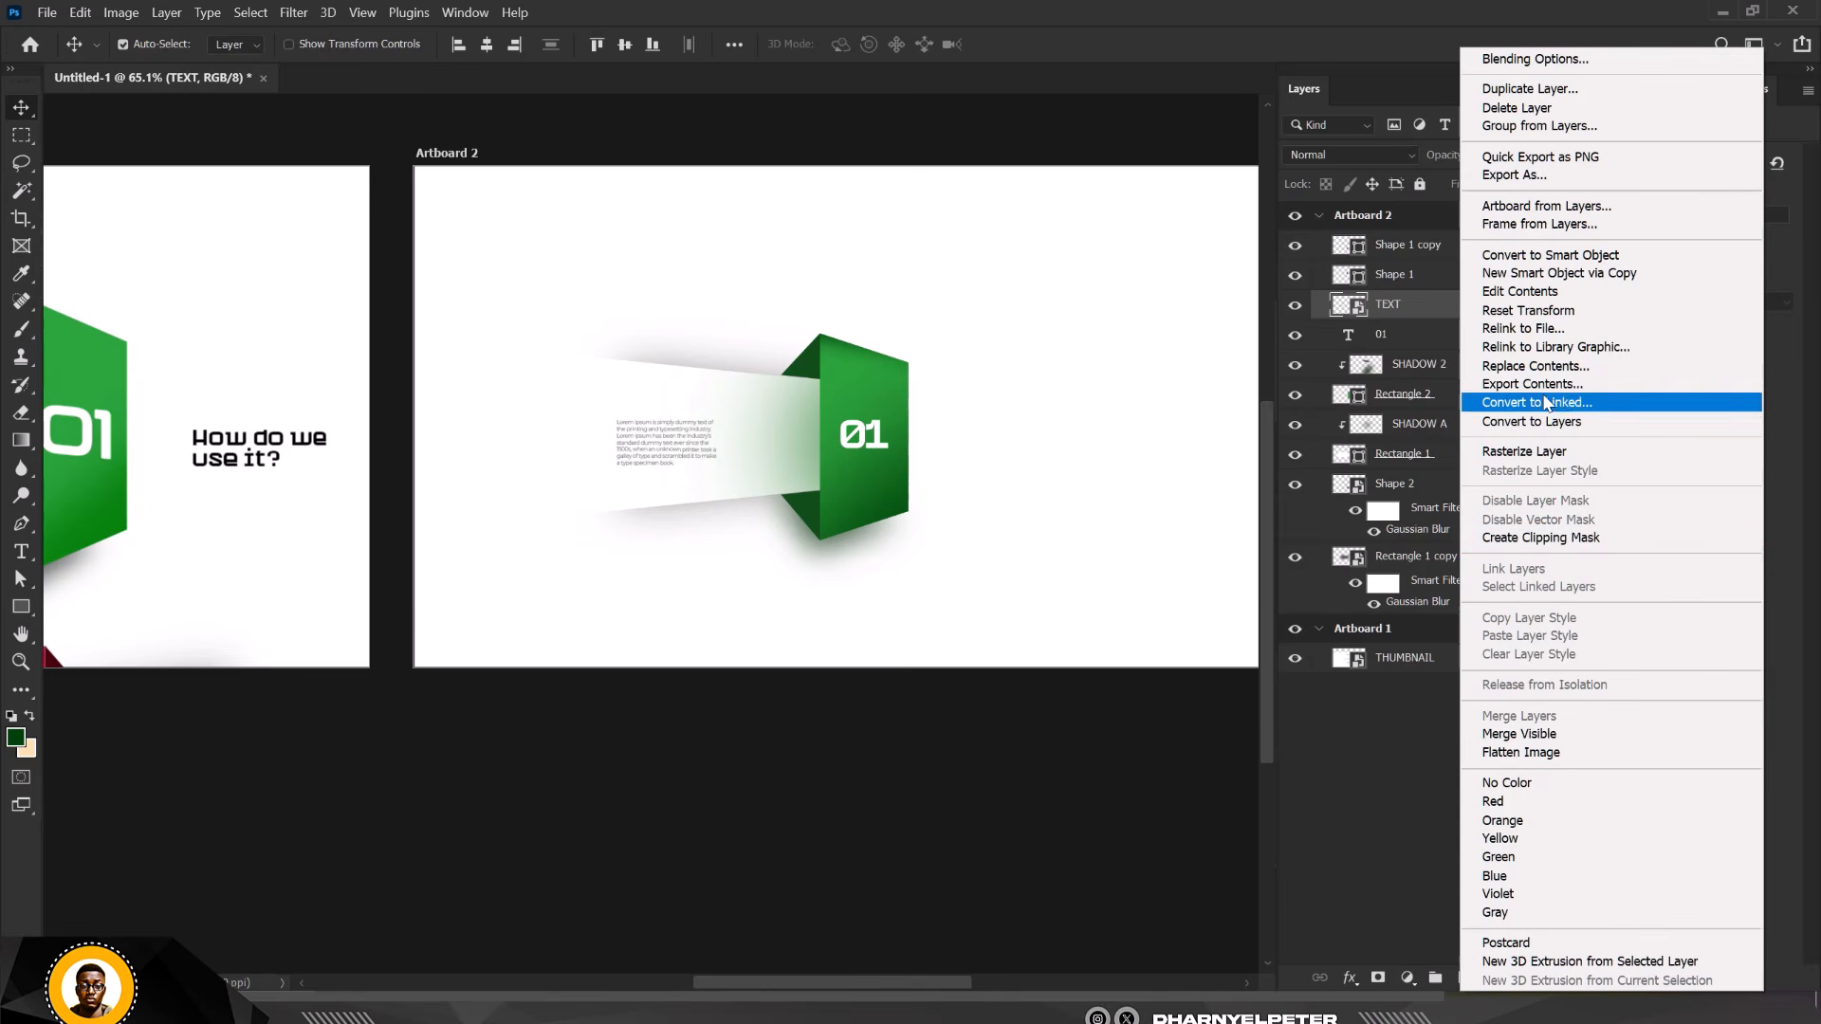
left_click(1431, 303)
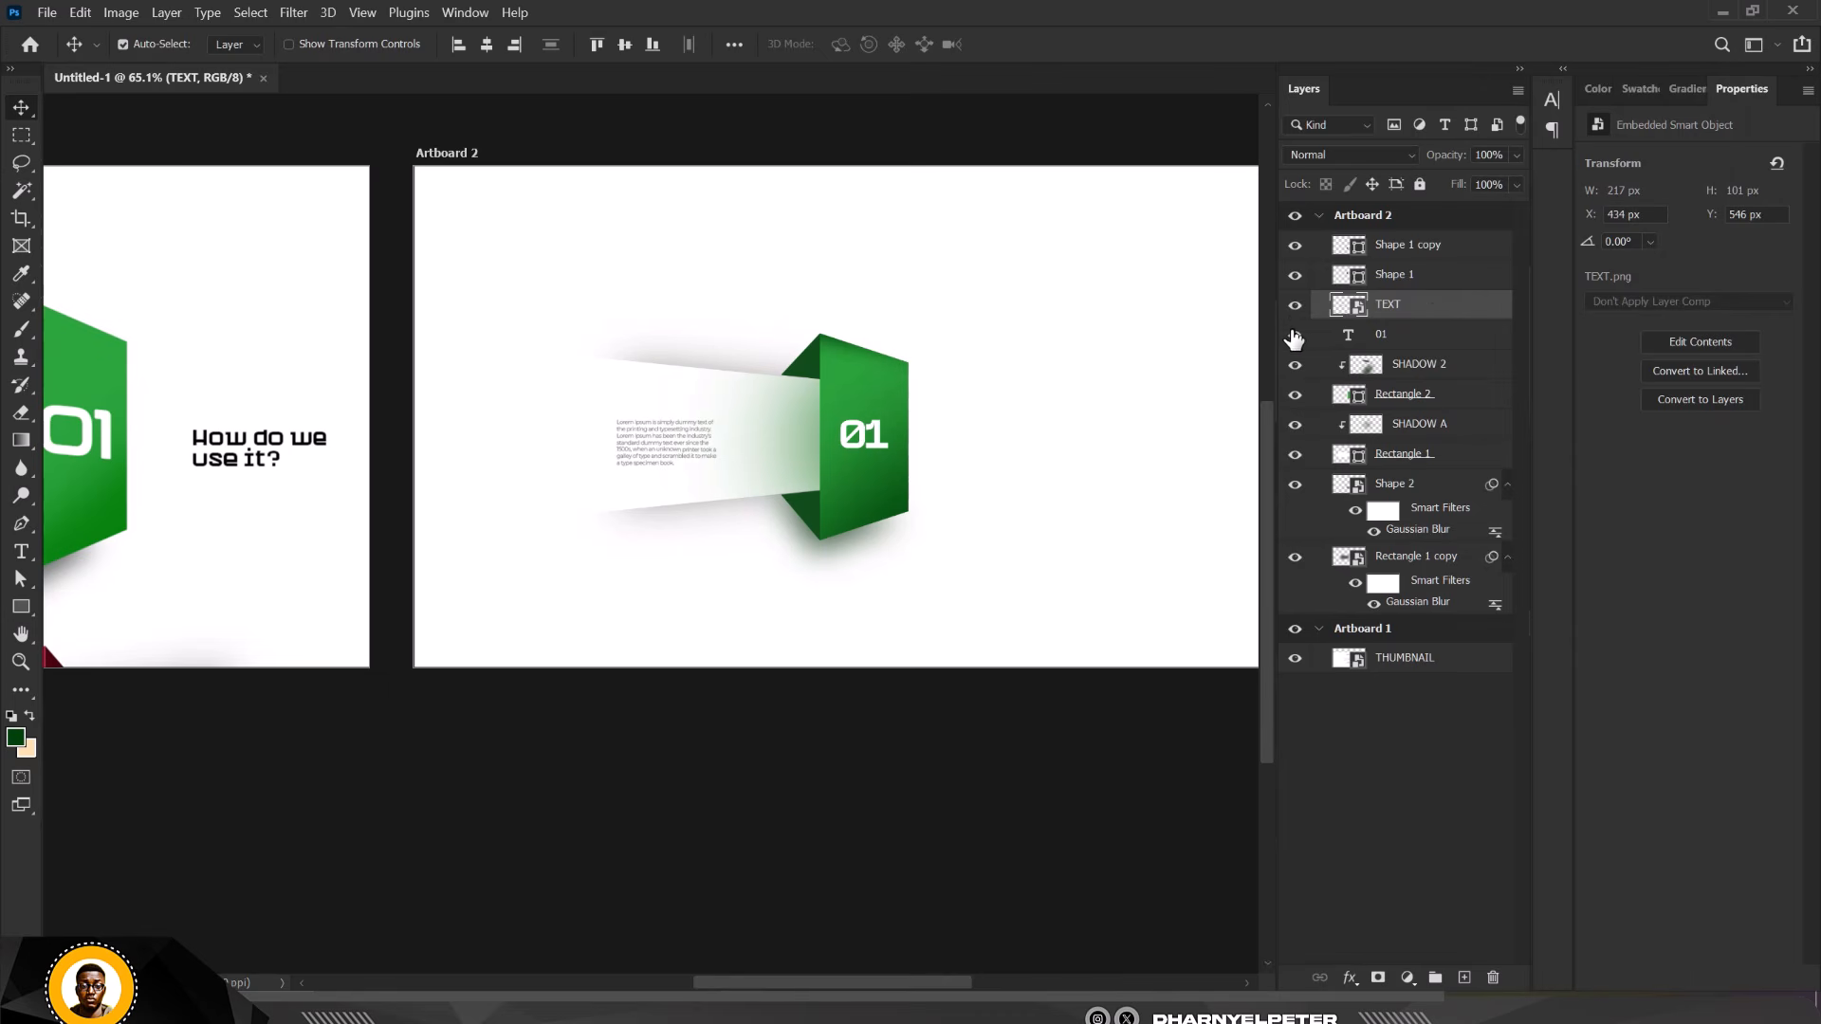
Convert the placed TEXT layer to a smart object and scale it proportionally to about 338 × 157 px, centred on the white panel
right_click(1455, 301)
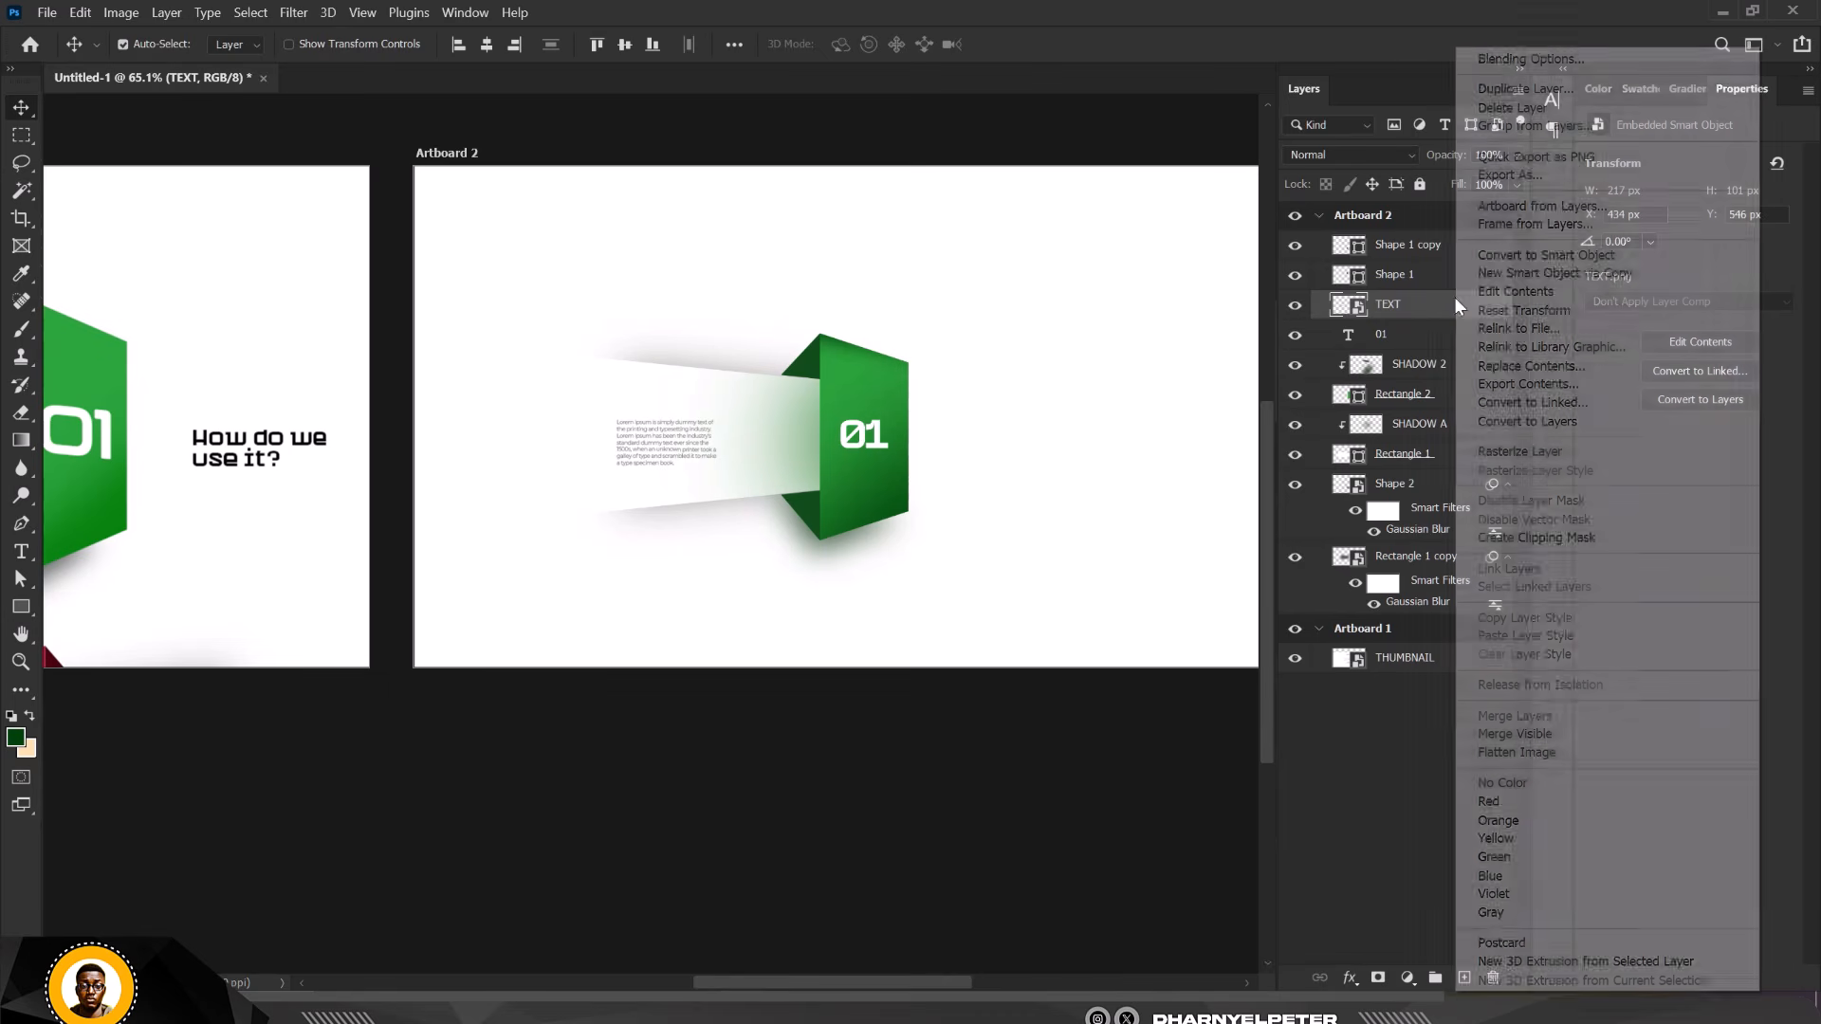
left_click(1485, 255)
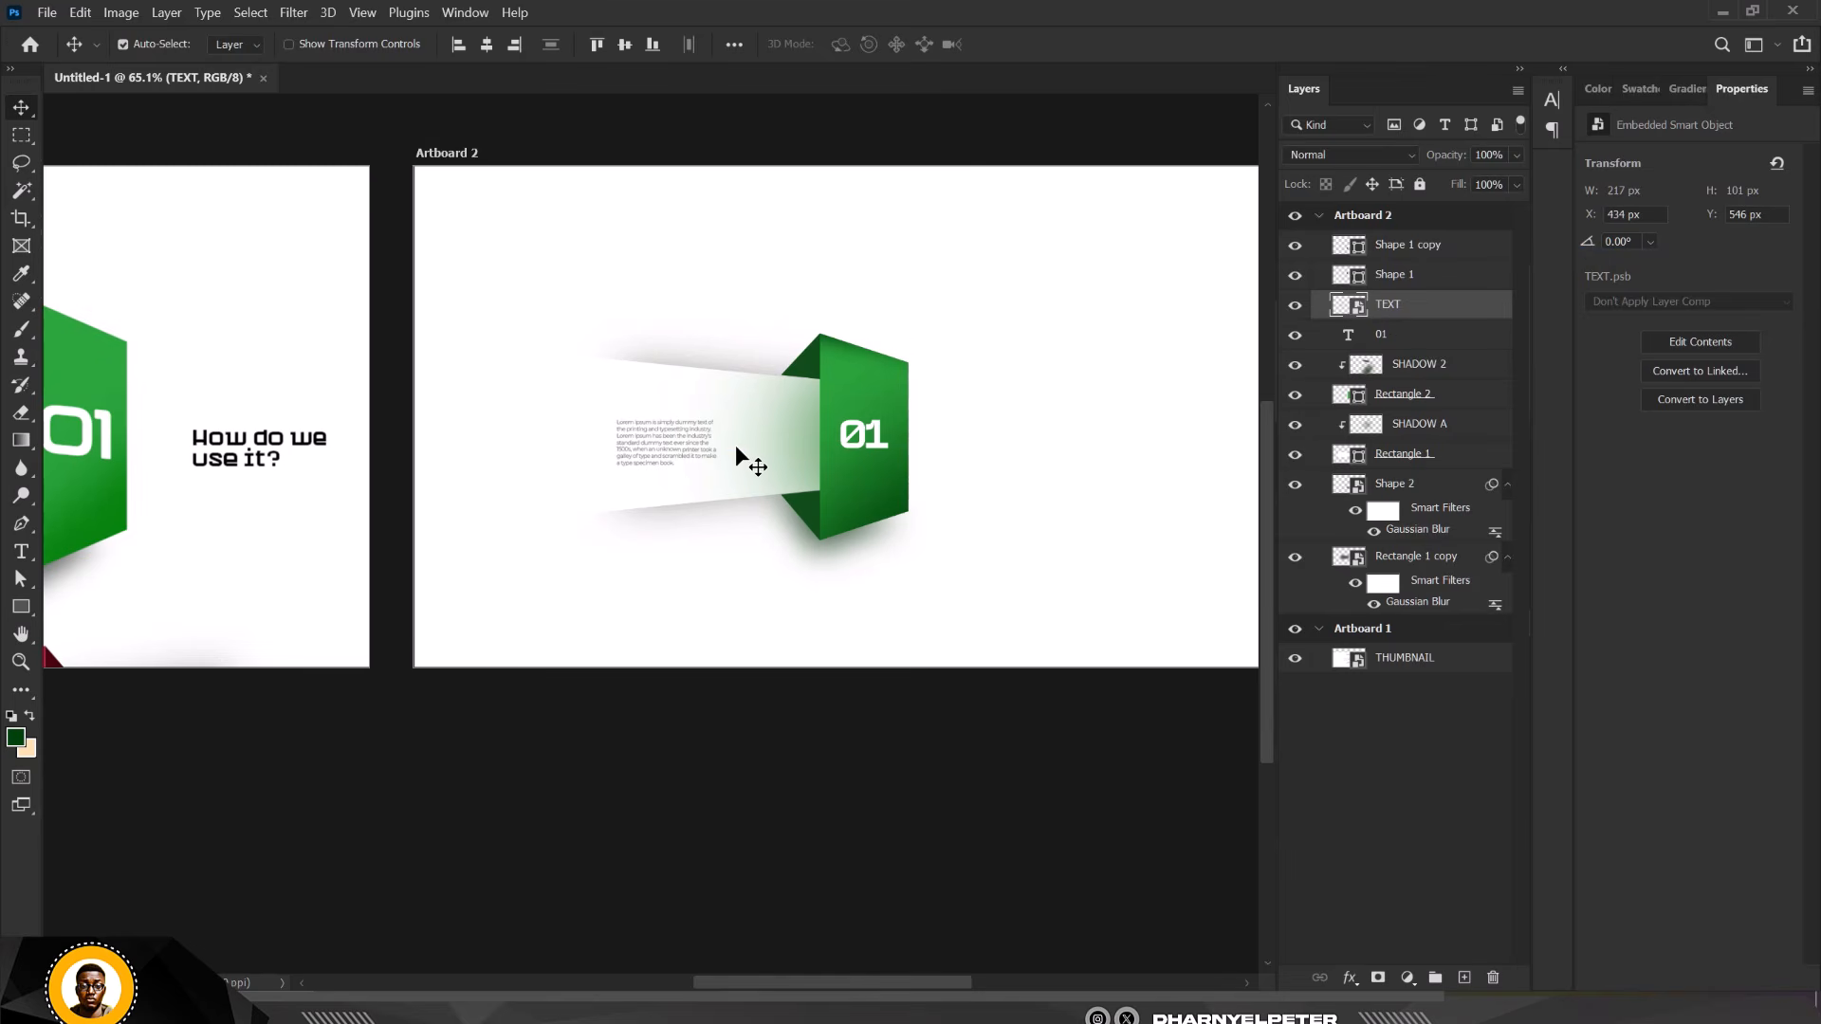
key("ctrl+t")
scroll(646, 457, "up", 4)
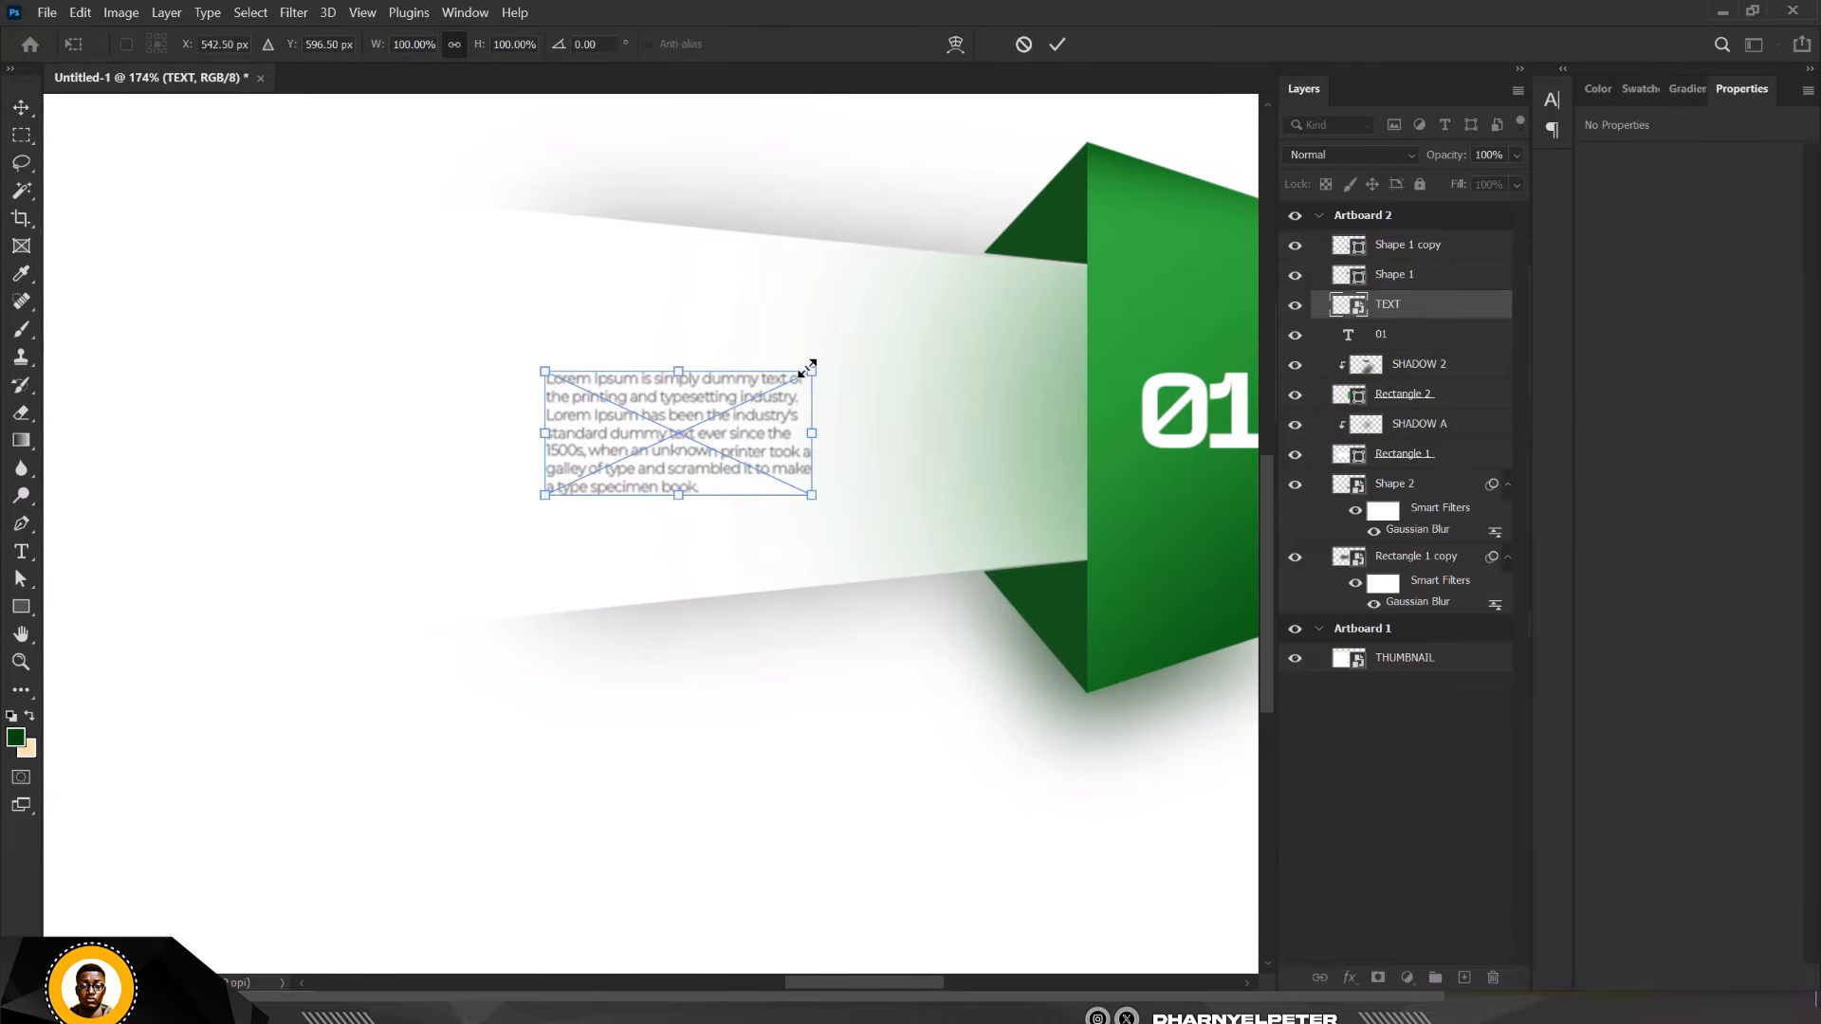
left_click_drag(809, 367, 961, 301)
left_click_drag(856, 389, 840, 406)
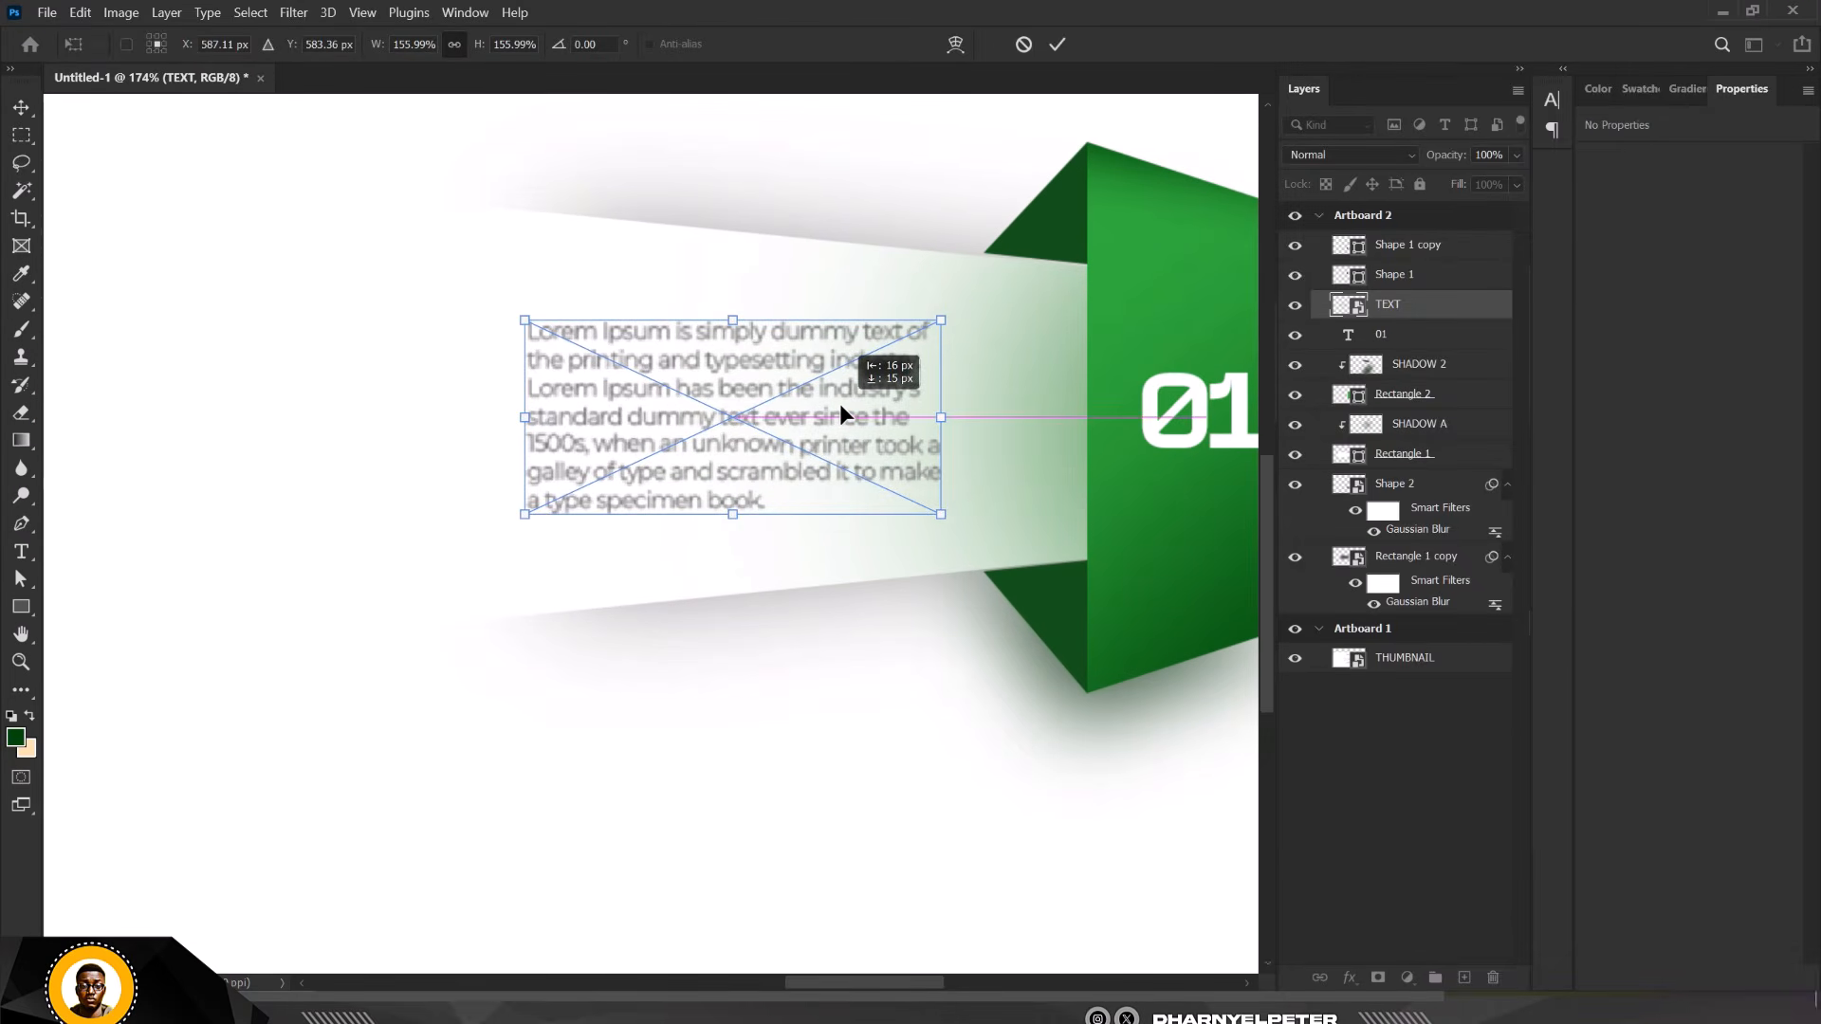
key("Return")
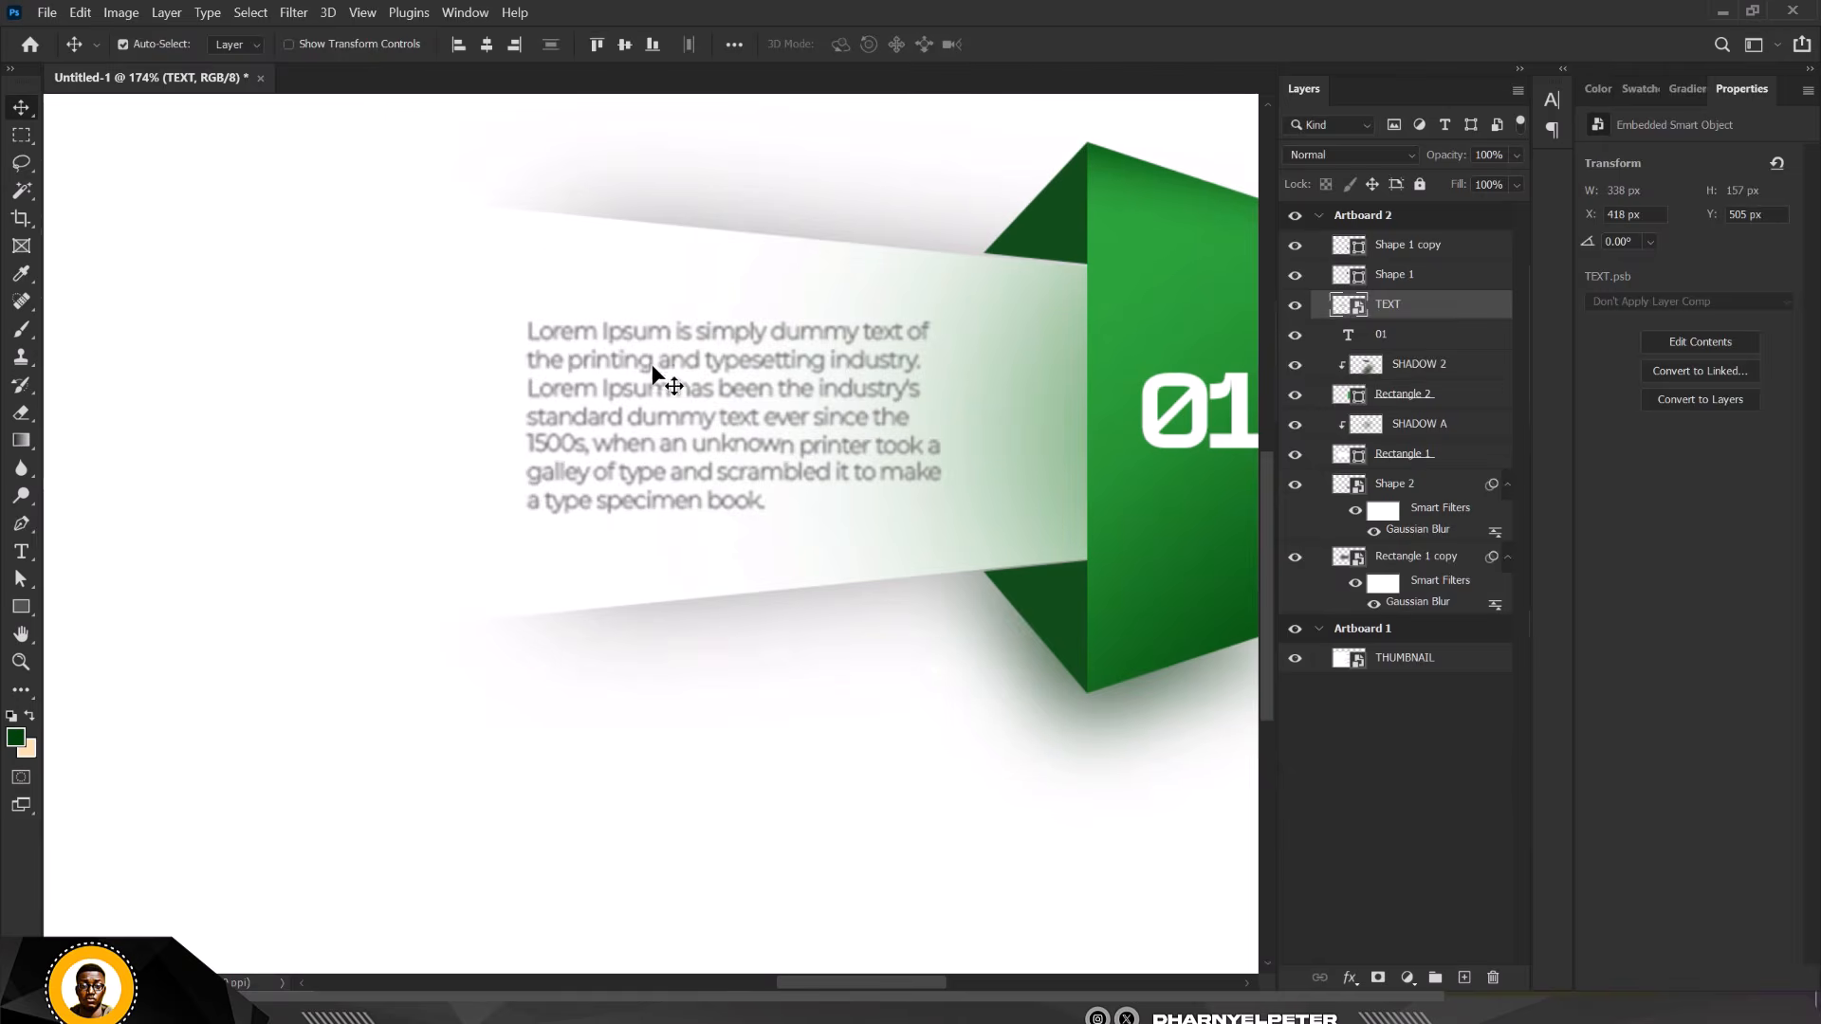
Compare the recreated green ribbon element on Artboard 2 with the reference thumbnail on Artboard 1
scroll(664, 379, "down", 5)
scroll(715, 397, "up", 2)
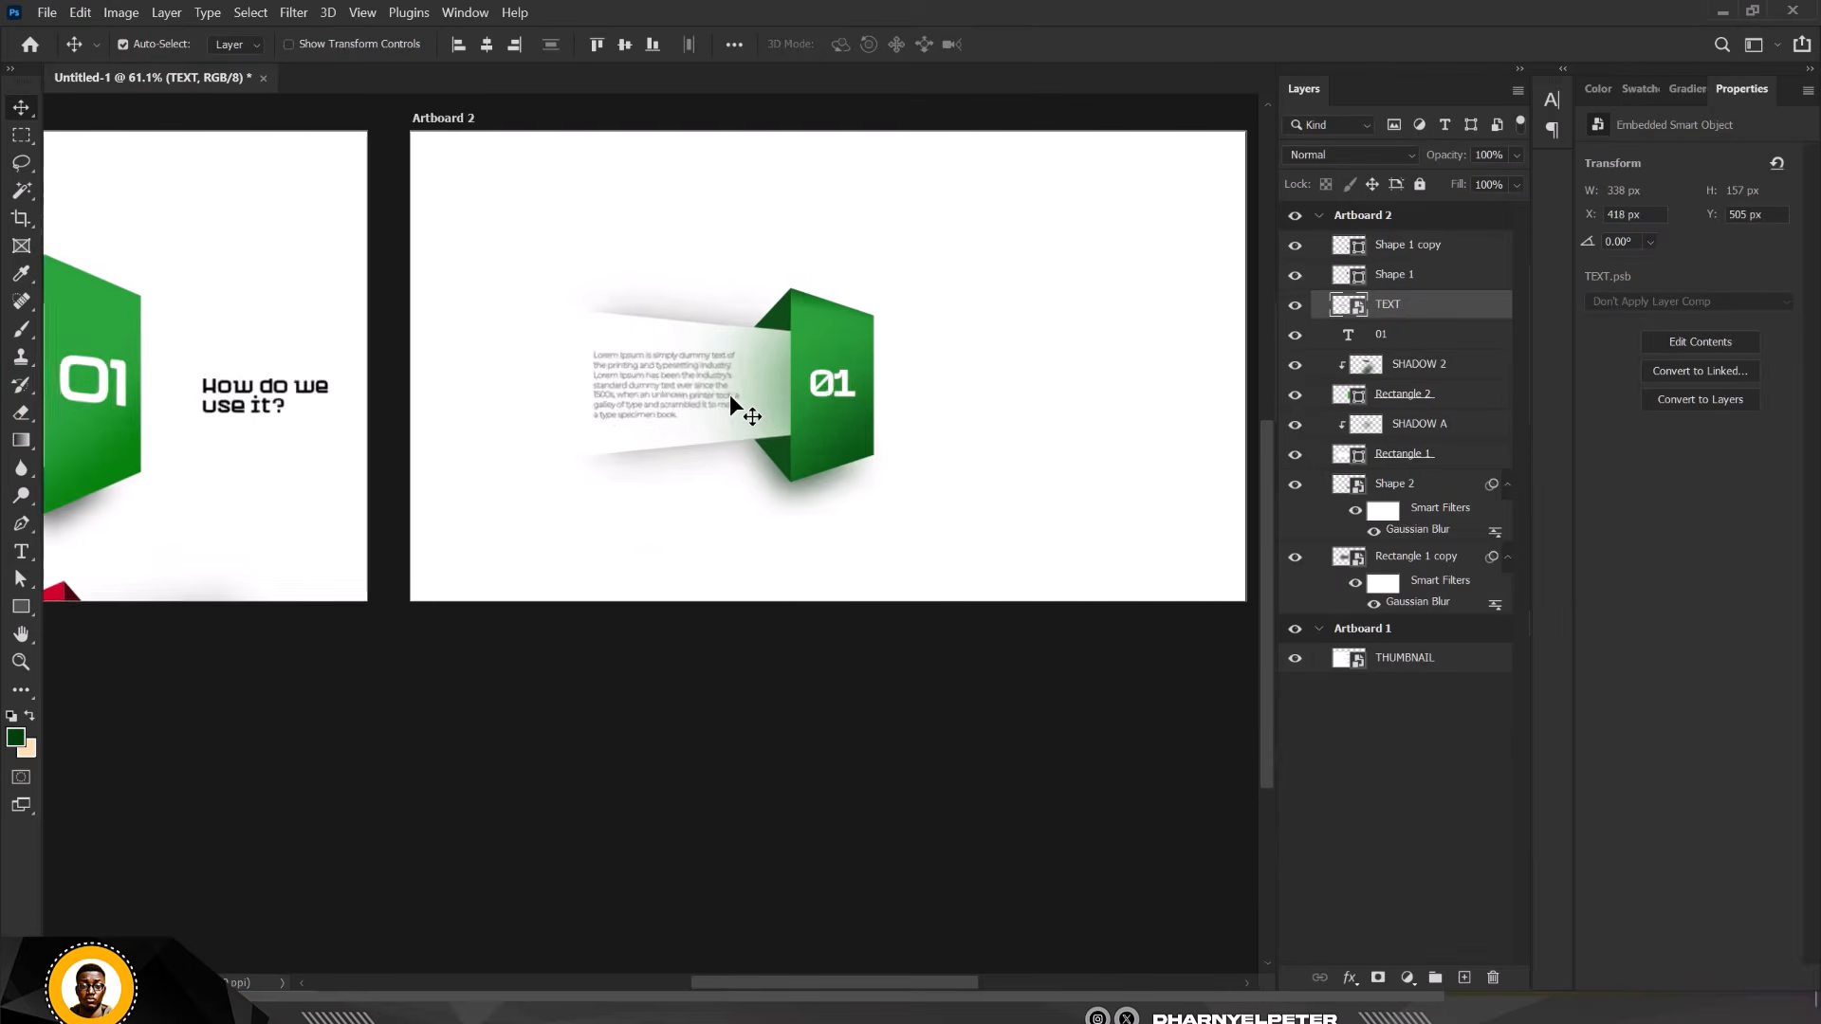
scroll(730, 408, "down", 2)
scroll(727, 406, "up", 1)
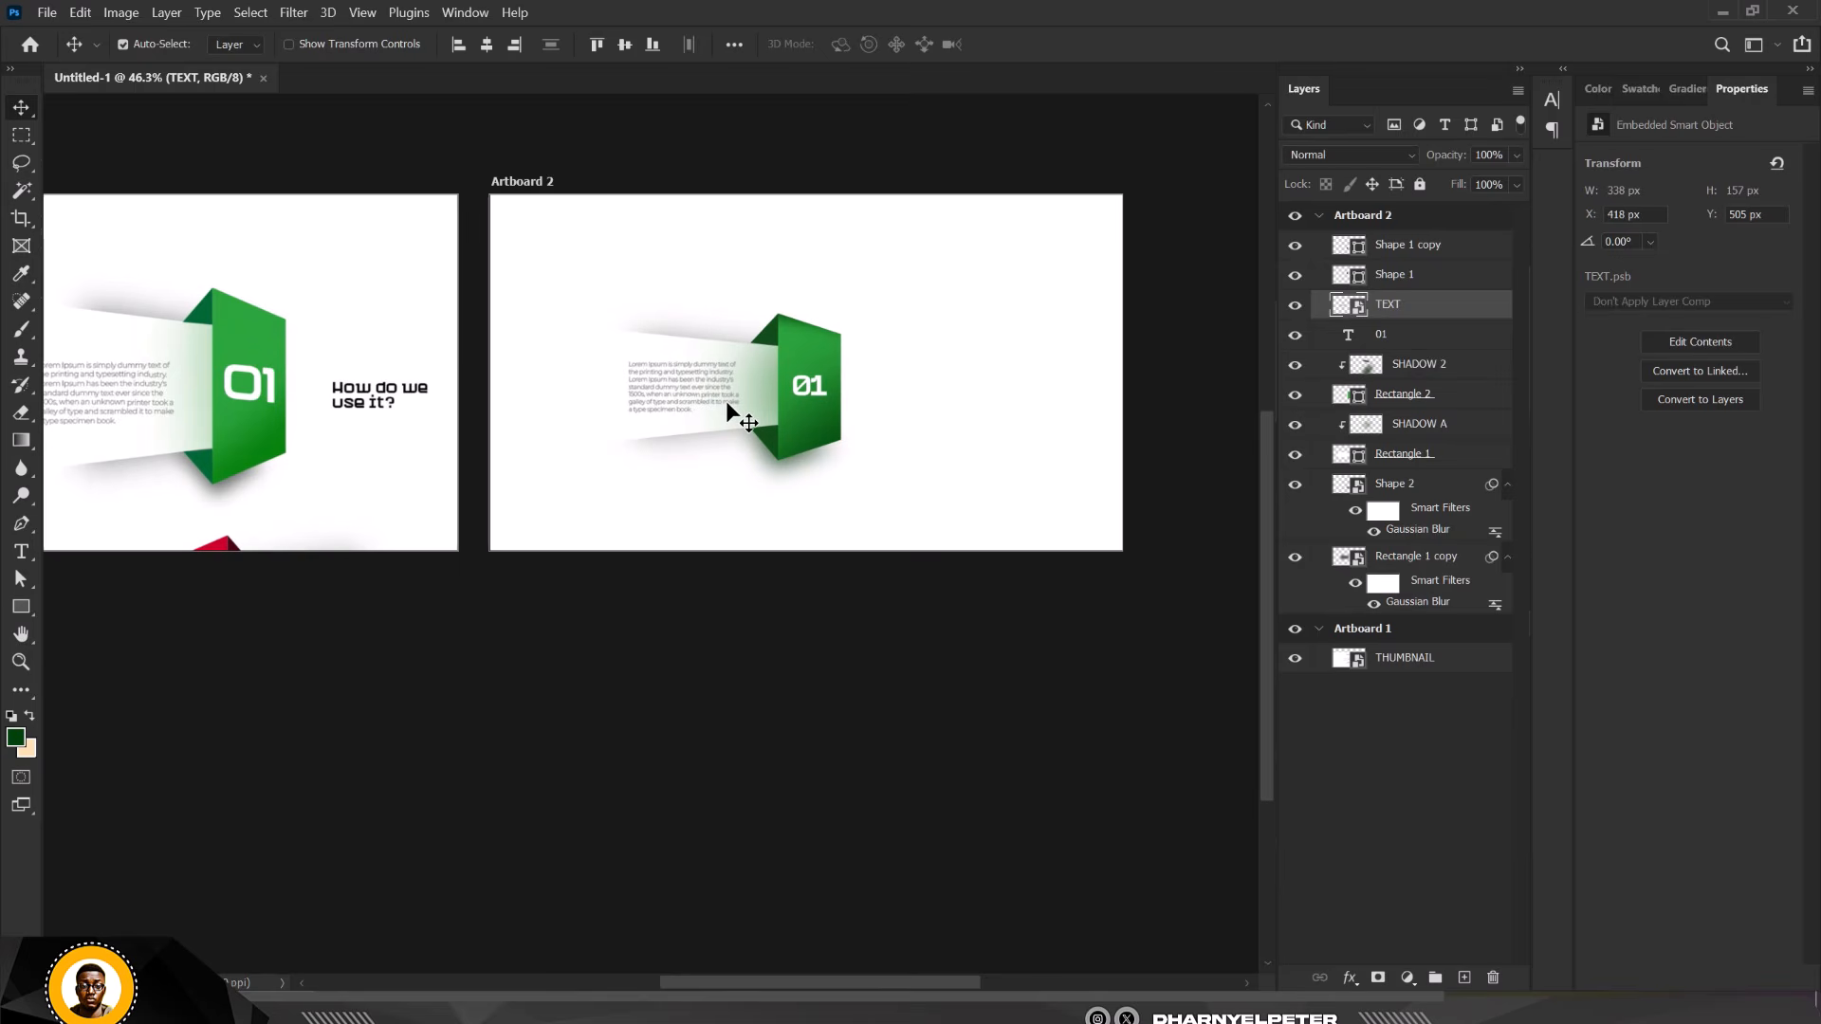
scroll(727, 406, "up", 2)
scroll(728, 406, "down", 3)
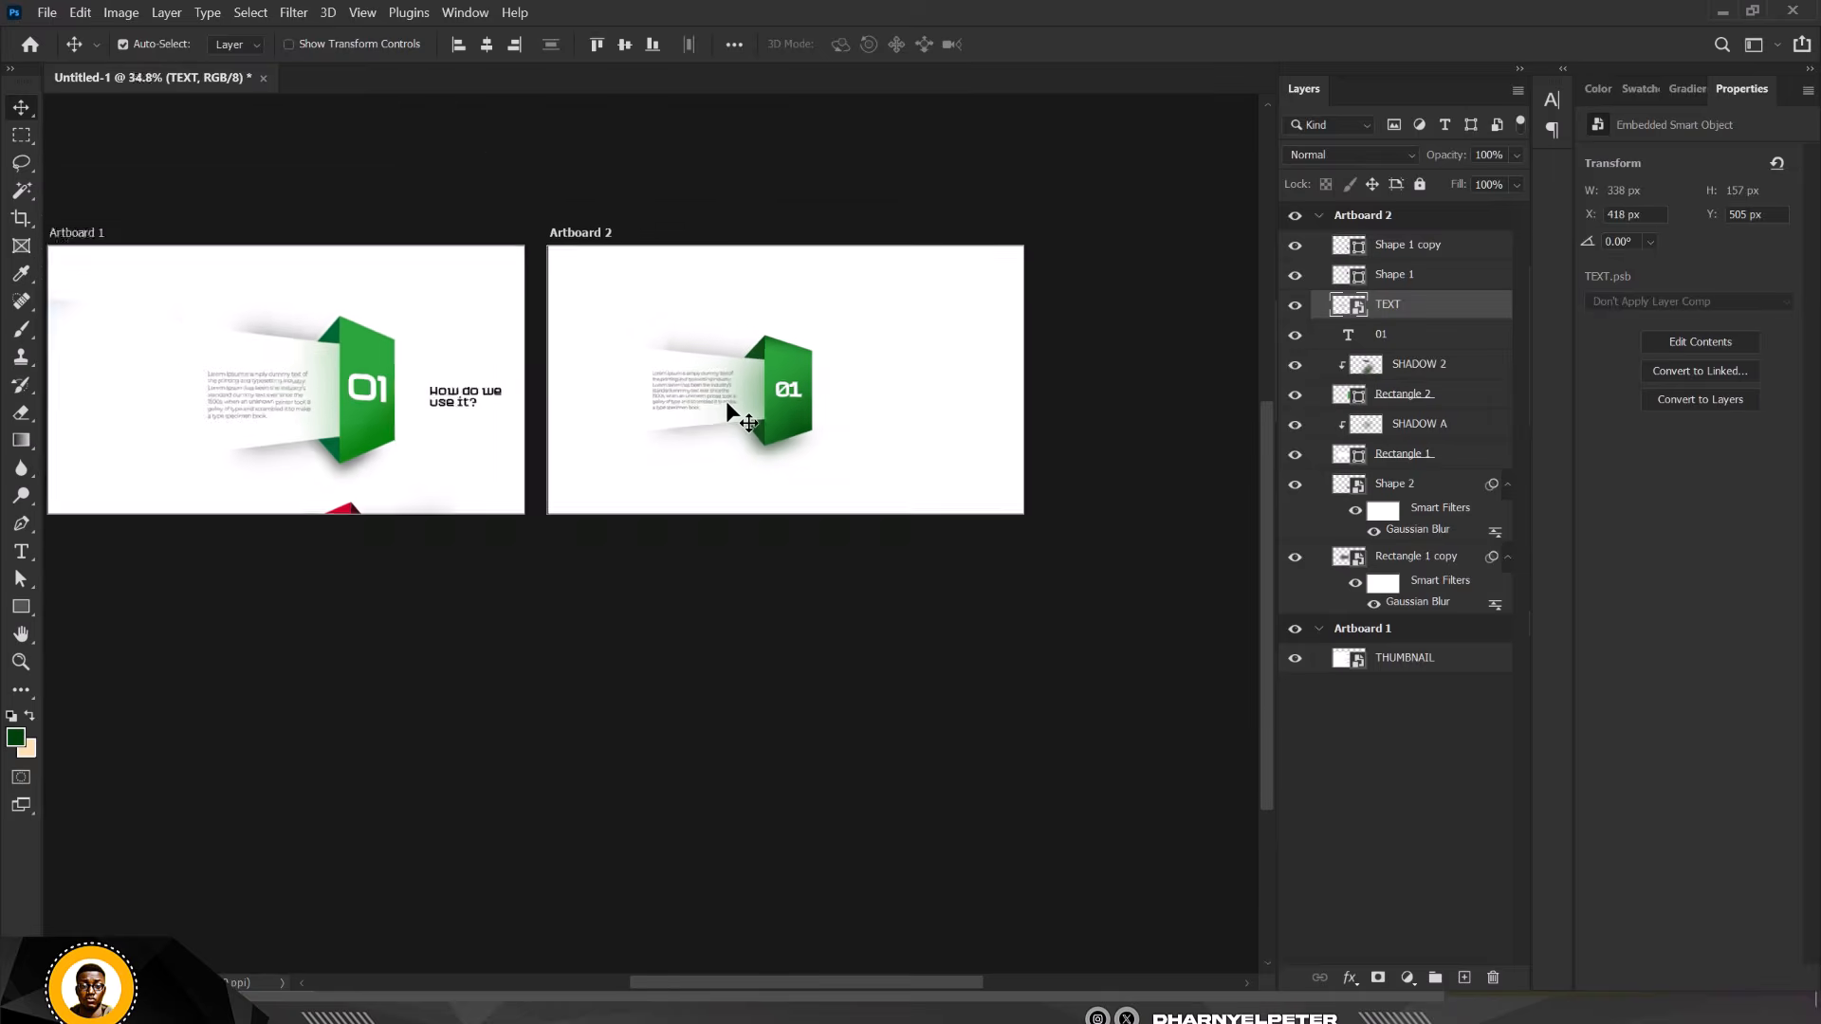
scroll(727, 406, "up", 1)
scroll(727, 406, "up", 2)
scroll(728, 406, "down", 2)
scroll(759, 380, "up", 2)
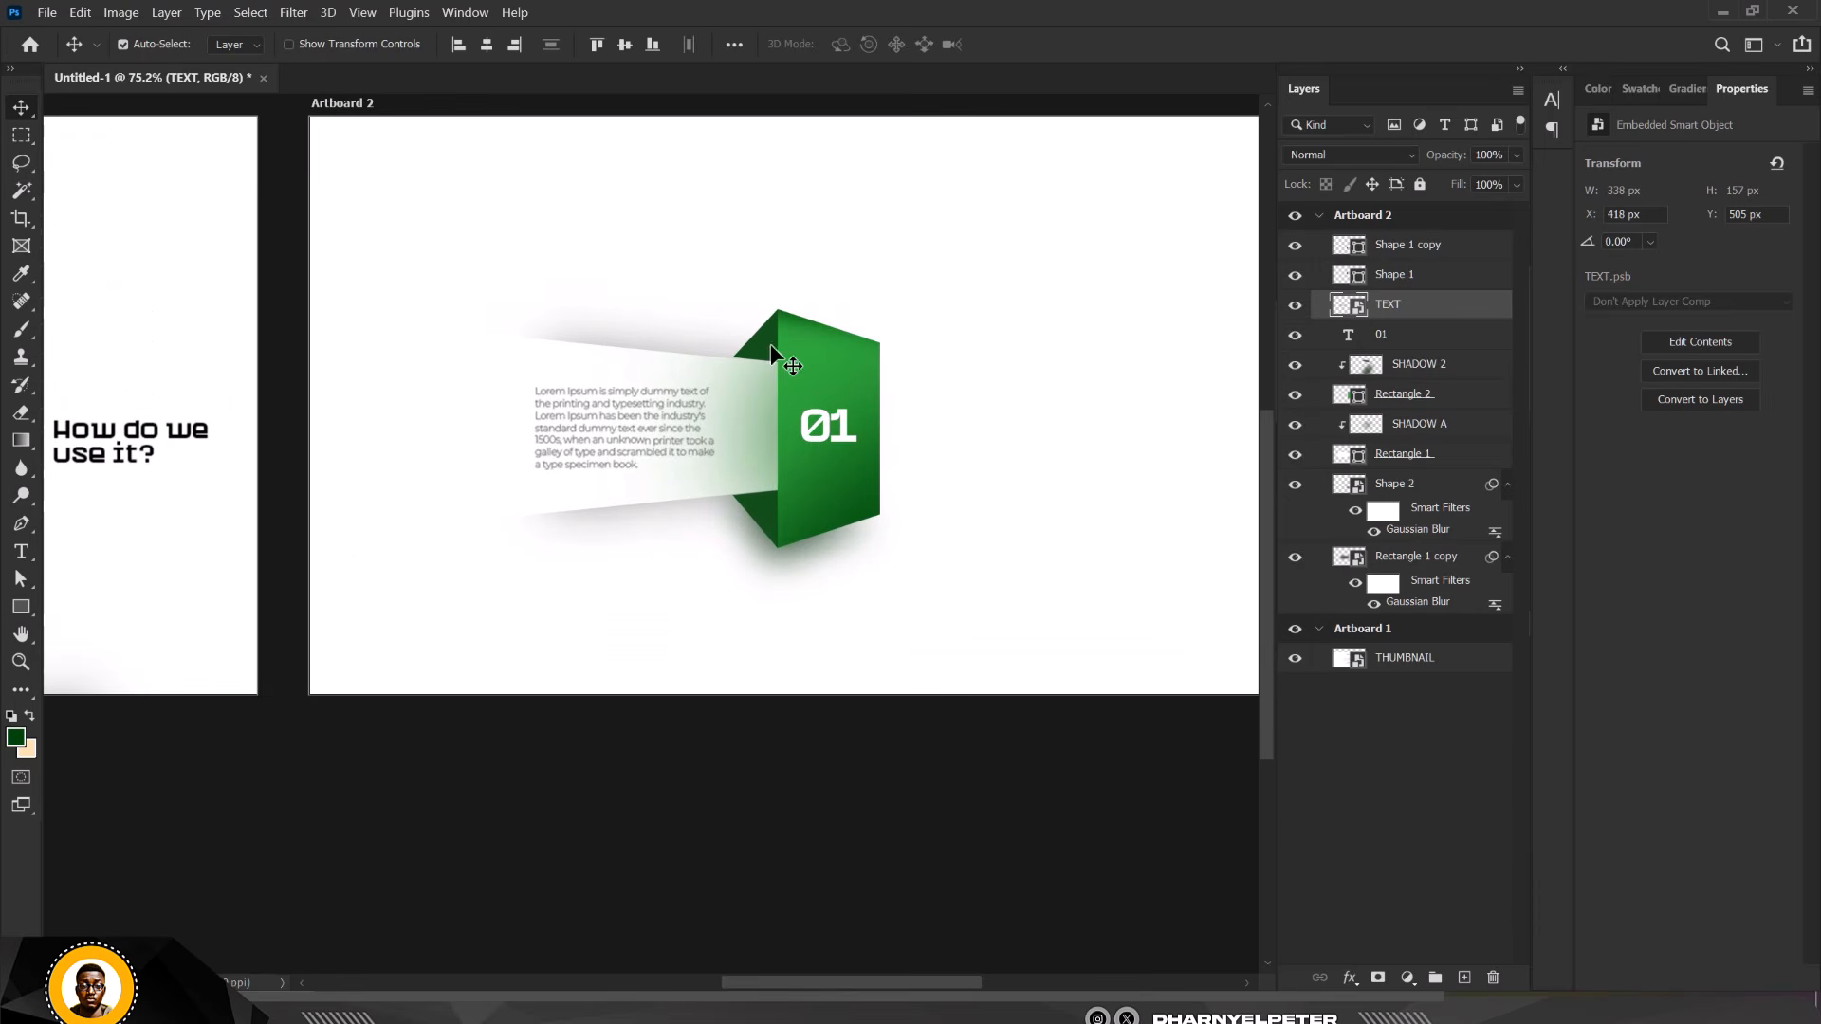
Group all layers of Artboard 2, from Shape 1 copy down to Rectangle 1 copy, and name the group GREEN
left_click(1432, 248)
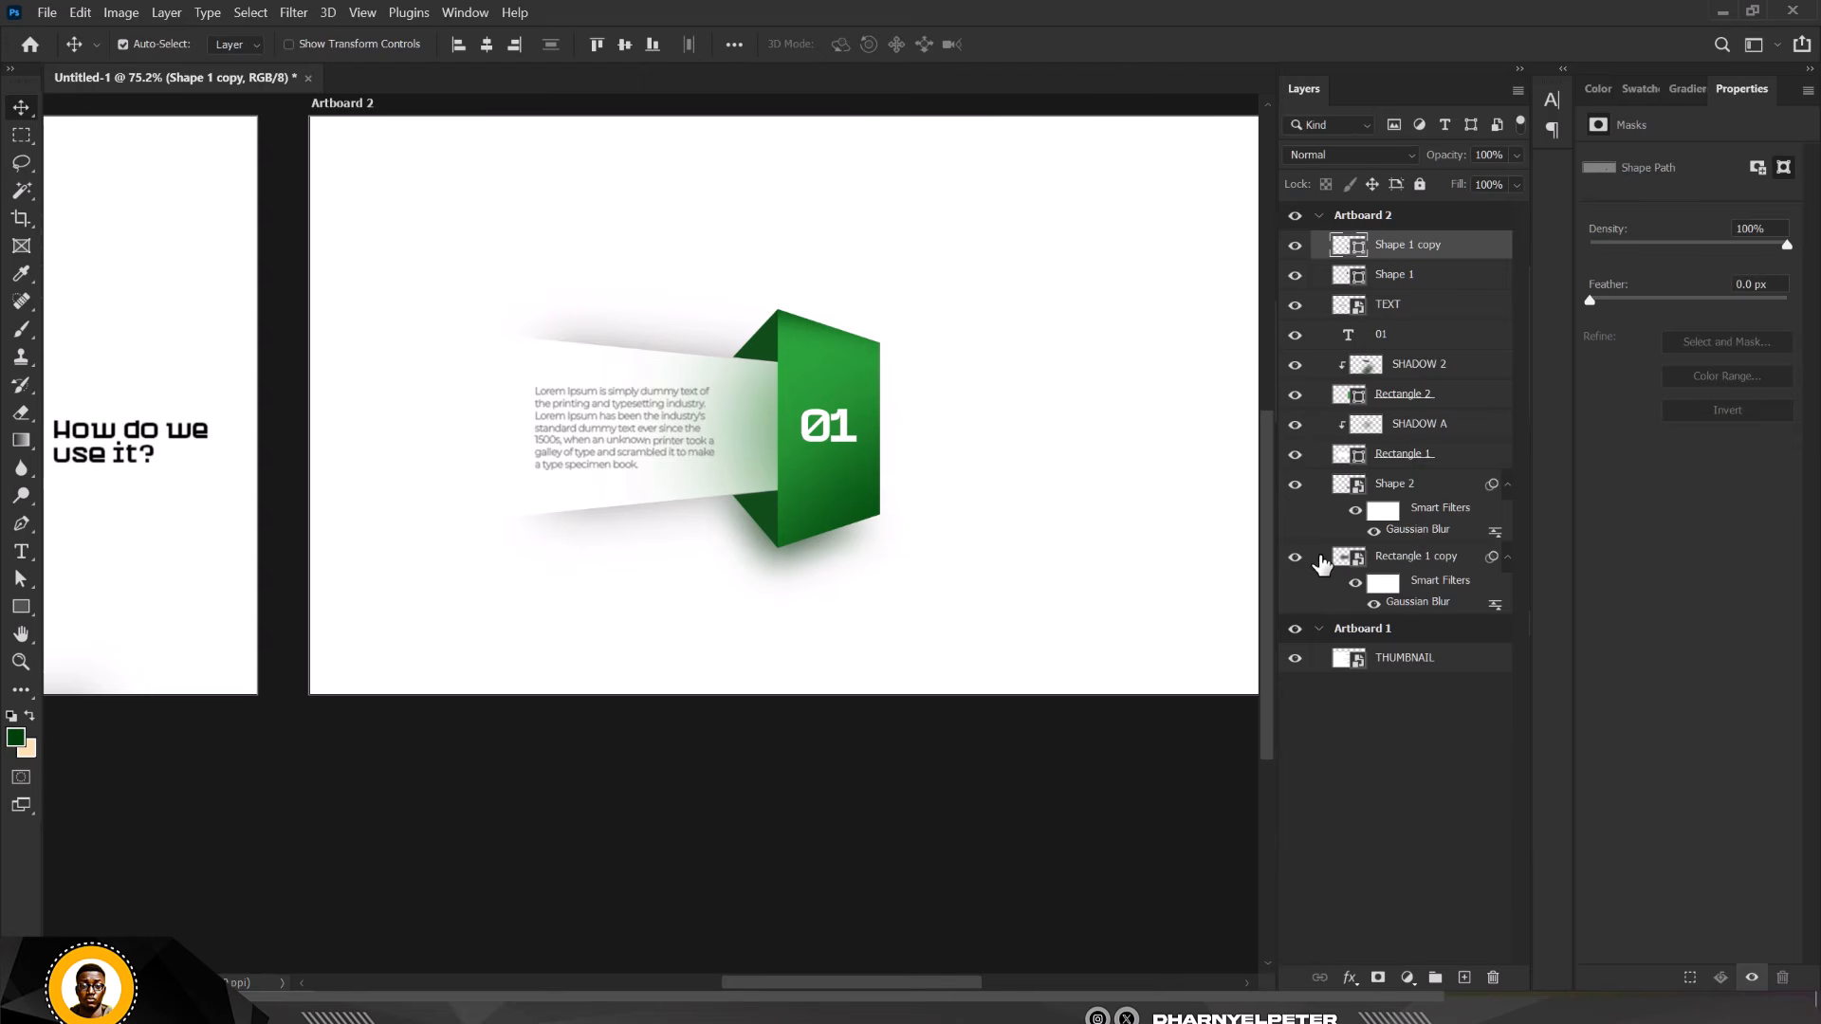
left_click(1296, 559)
left_click(1413, 562)
left_click(1428, 251, "shift")
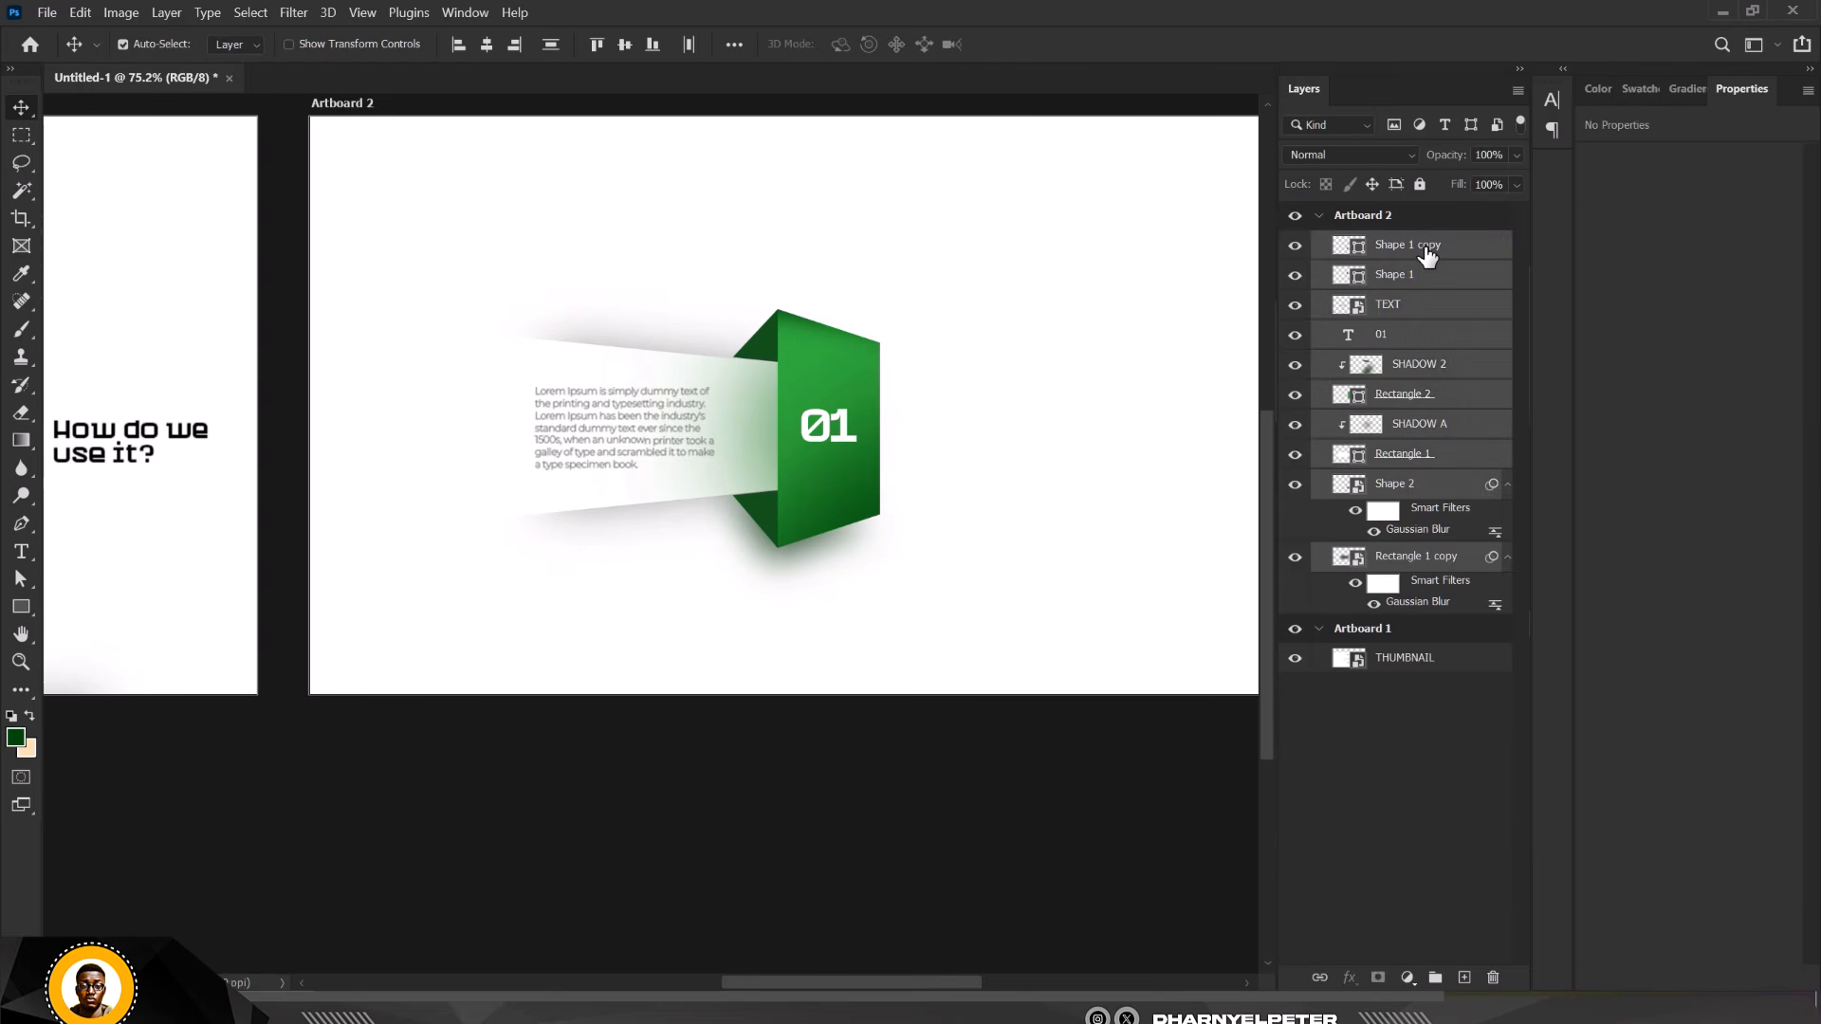
key("ctrl+g")
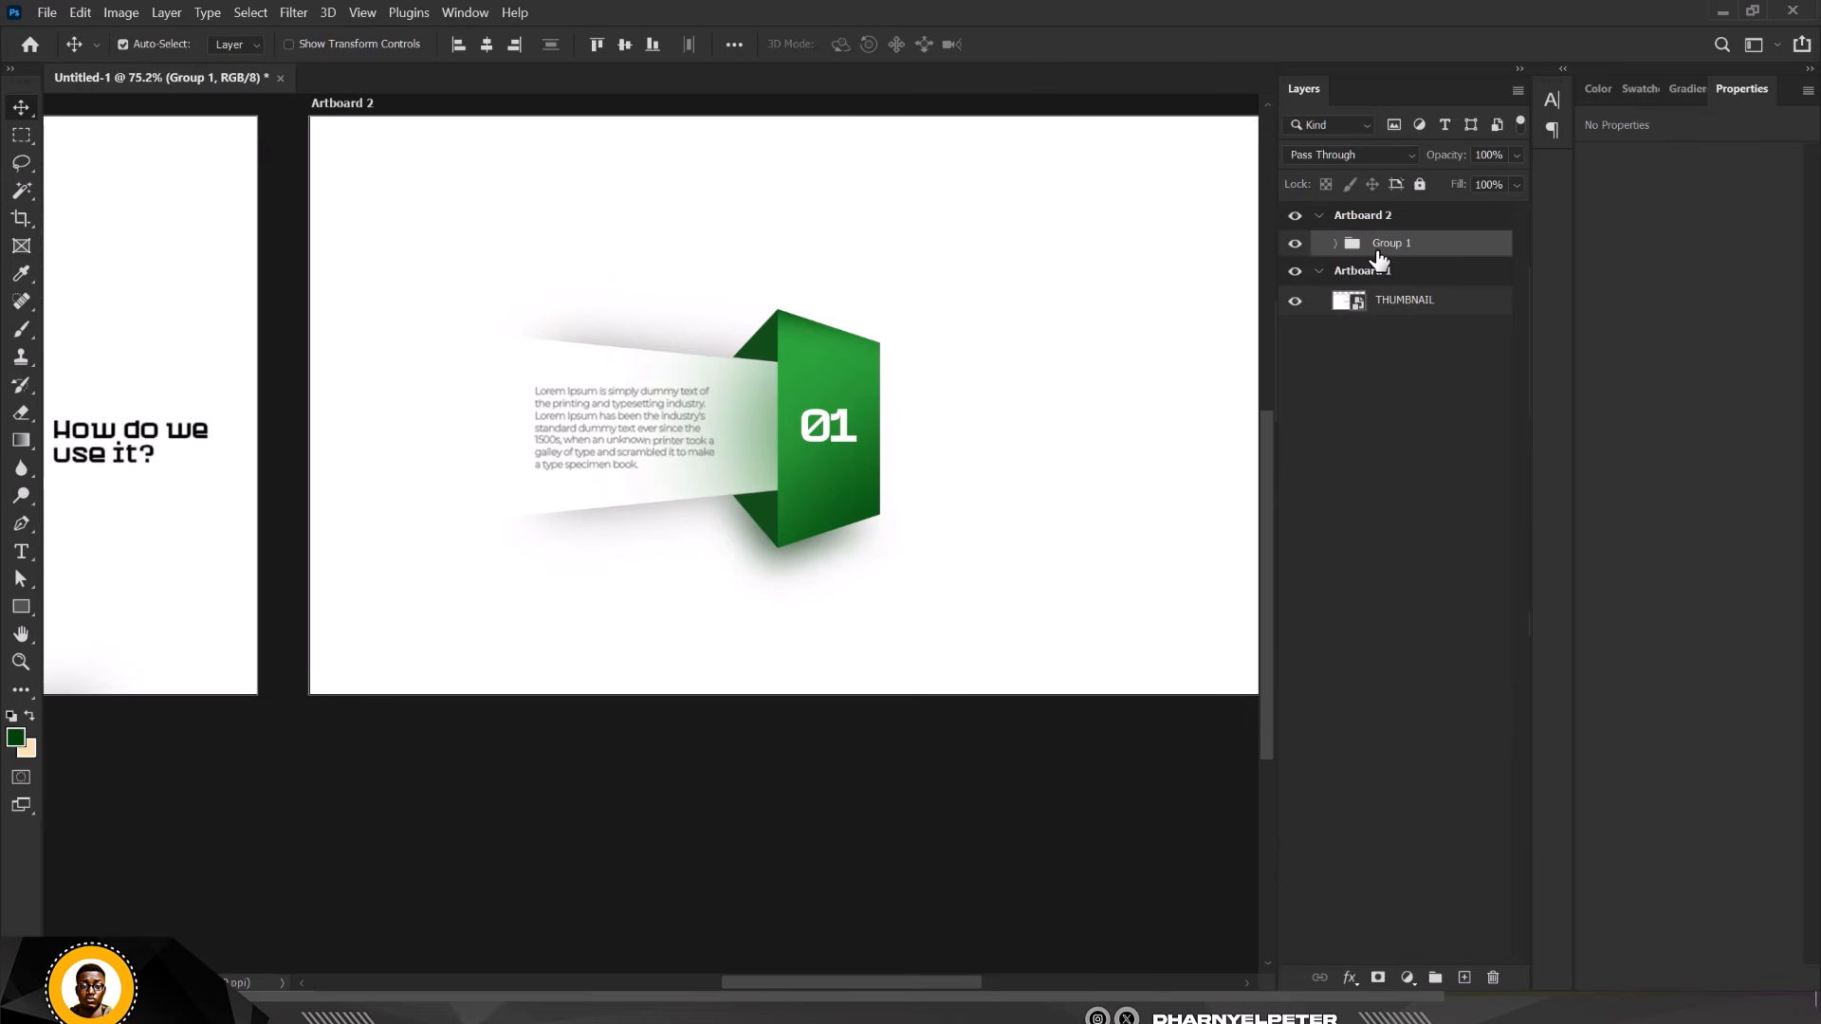
double_click(1387, 244)
key("Return")
Scale the GREEN group proportionally to about 82% and move it toward the upper-left area of Artboard 2
scroll(748, 376, "down", 3)
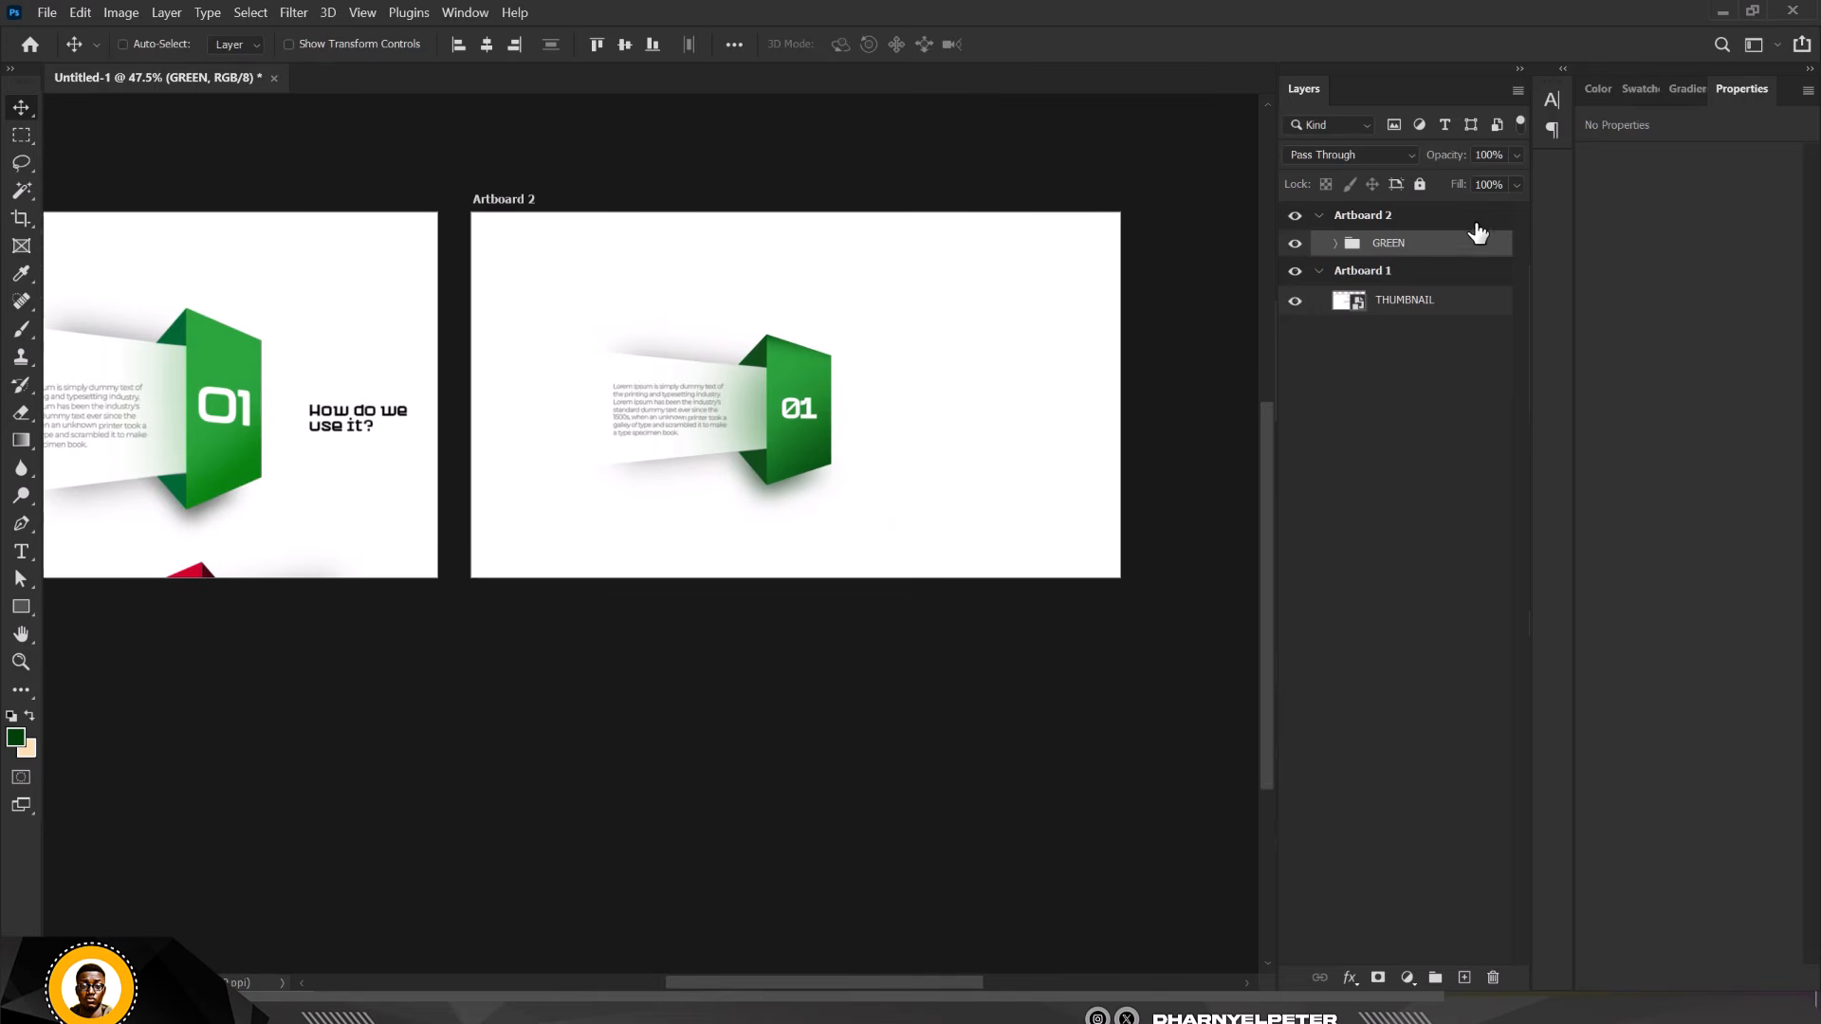
key("ctrl+t")
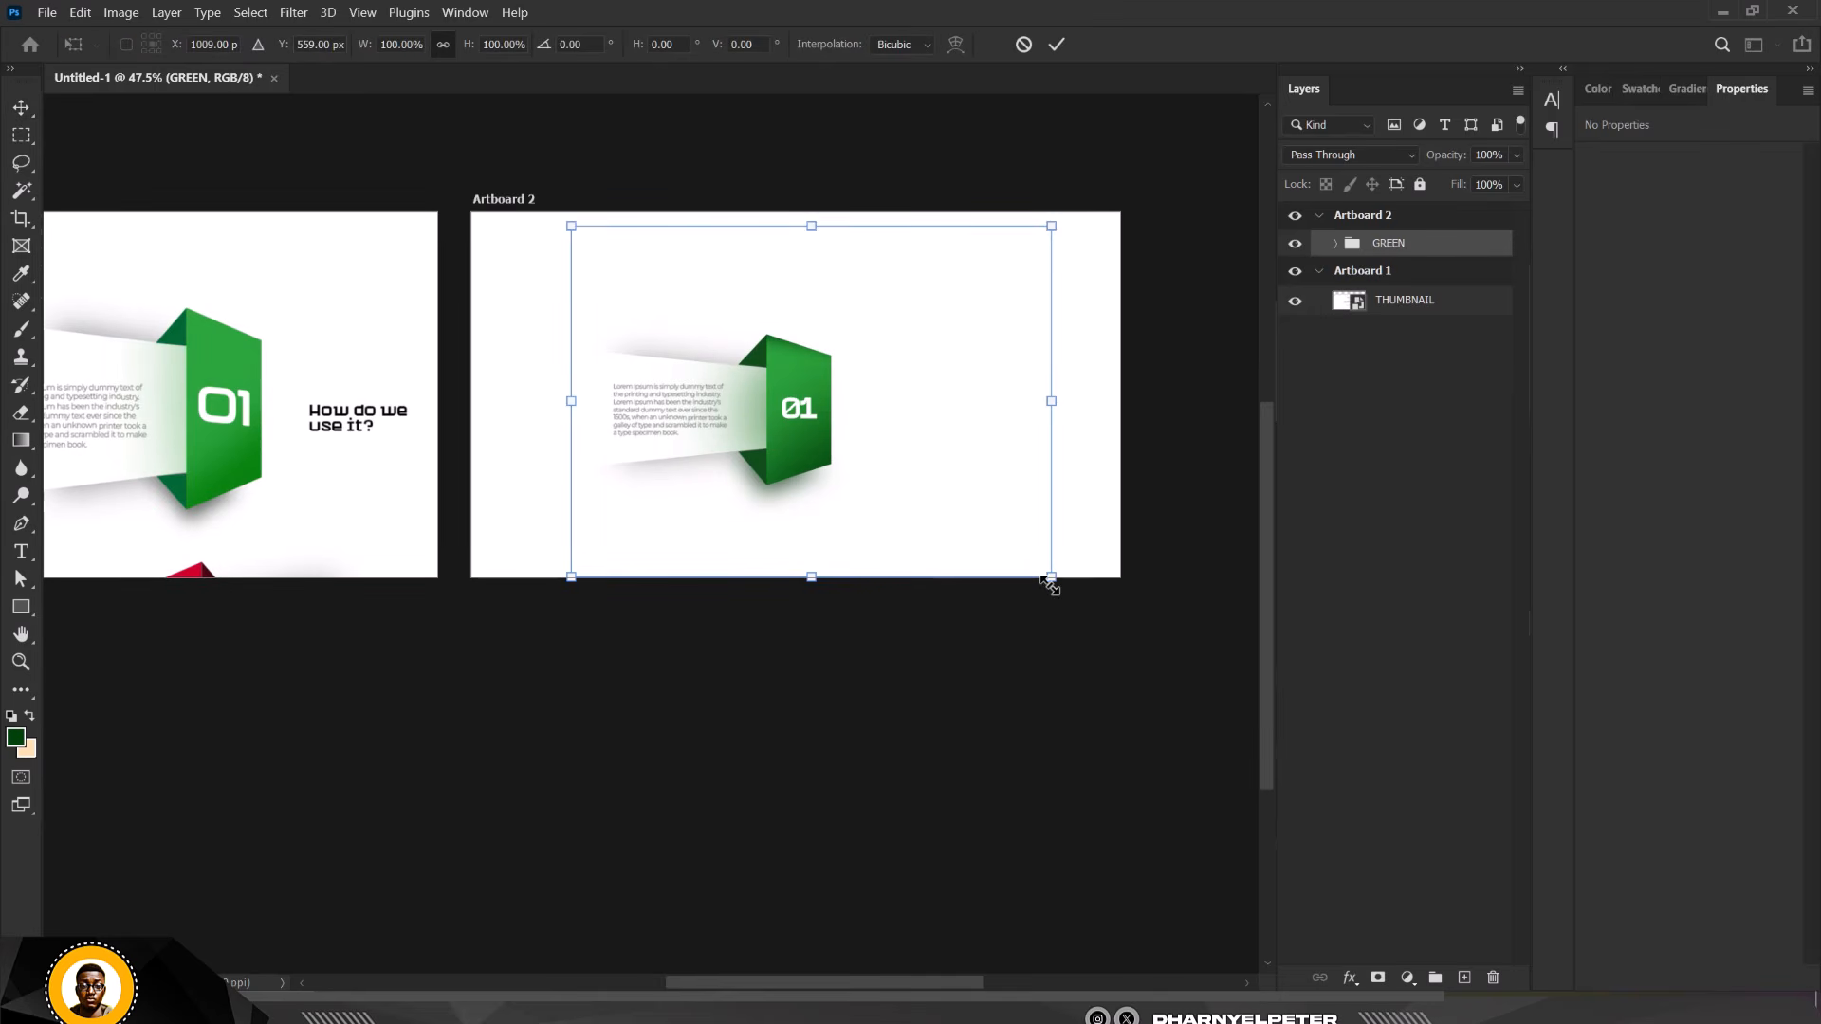
left_click_drag(1050, 580, 952, 546)
left_click_drag(753, 413, 716, 390)
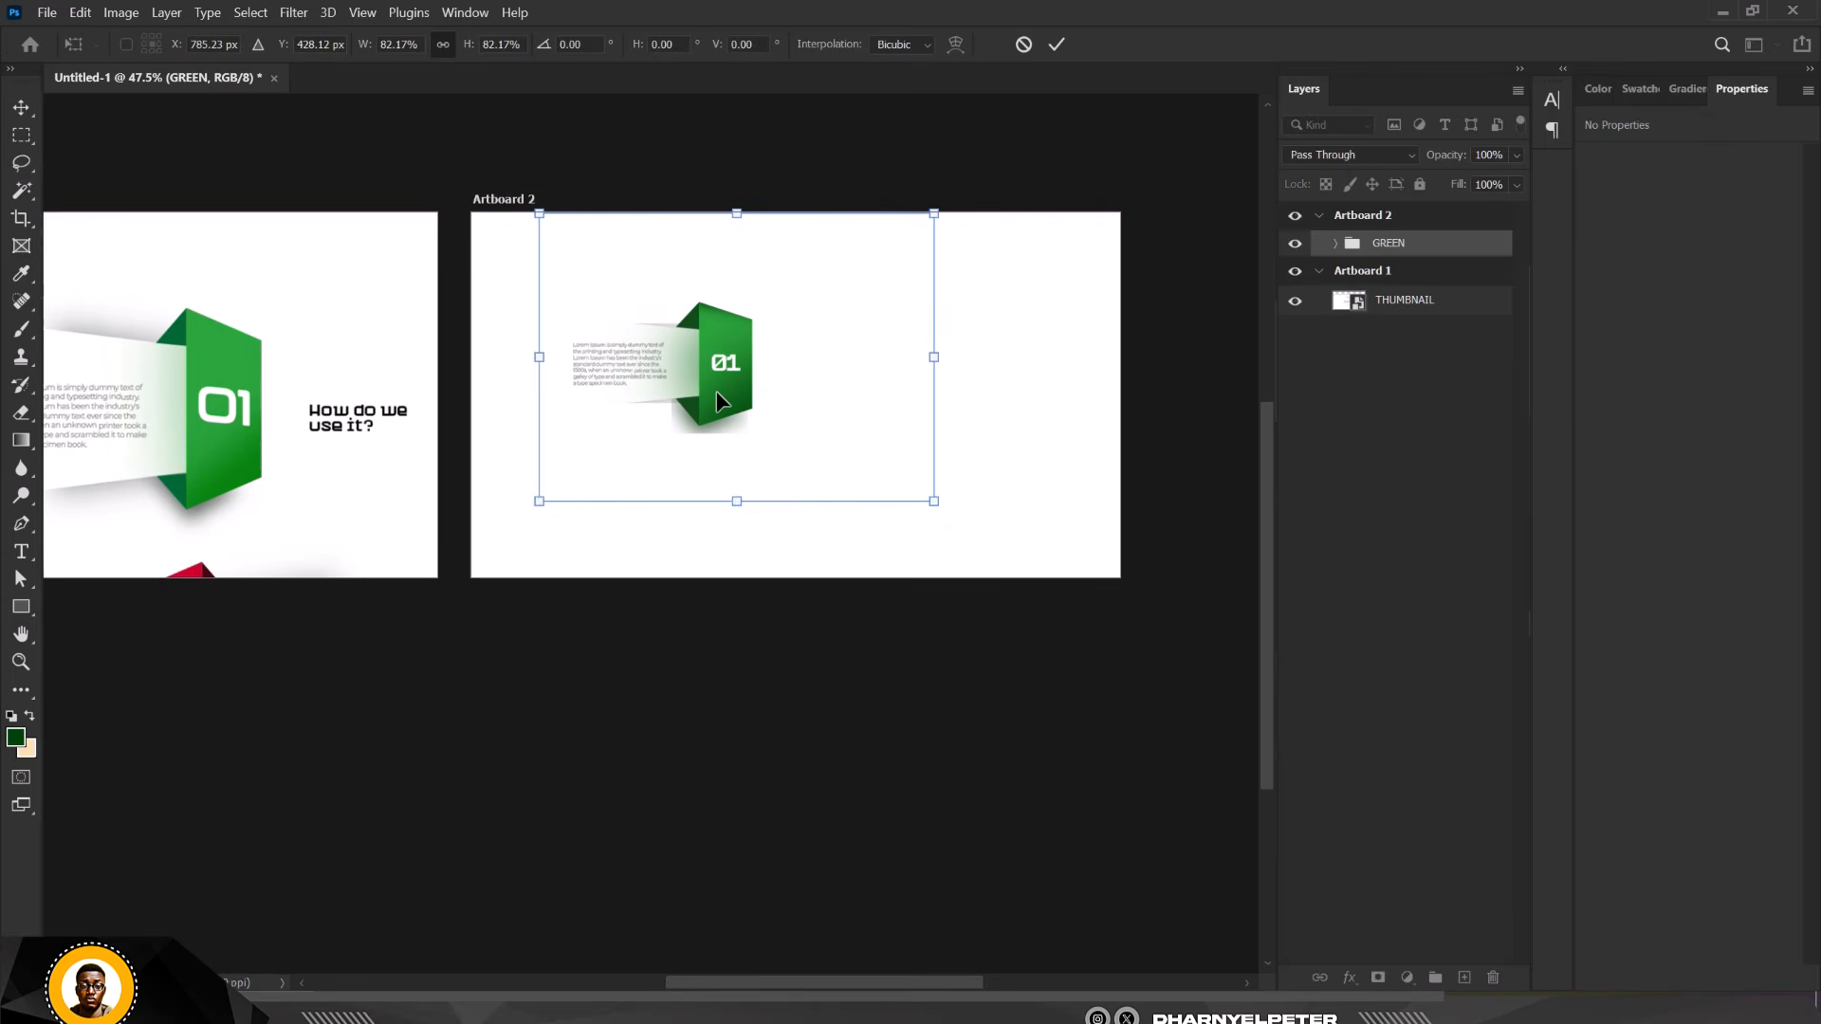
key("Return")
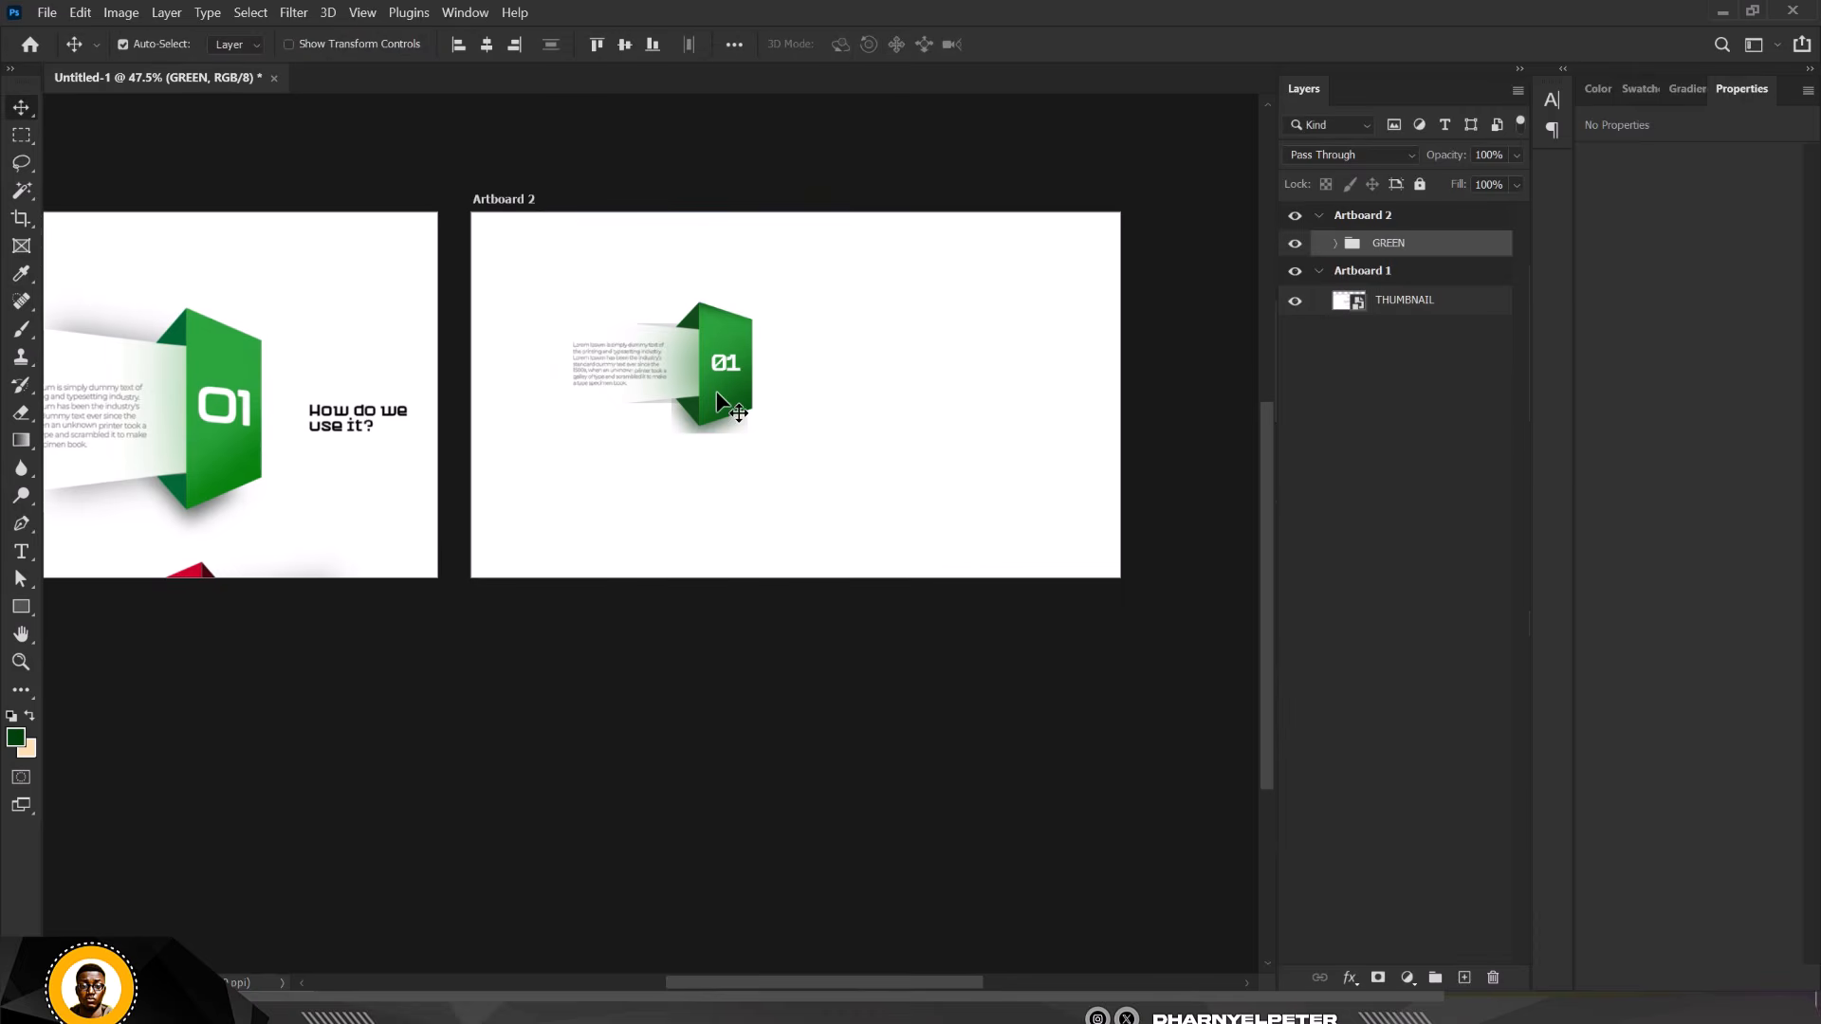
Duplicate the GREEN group on Artboard 2
scroll(715, 391, "up", 5)
scroll(714, 378, "down", 5)
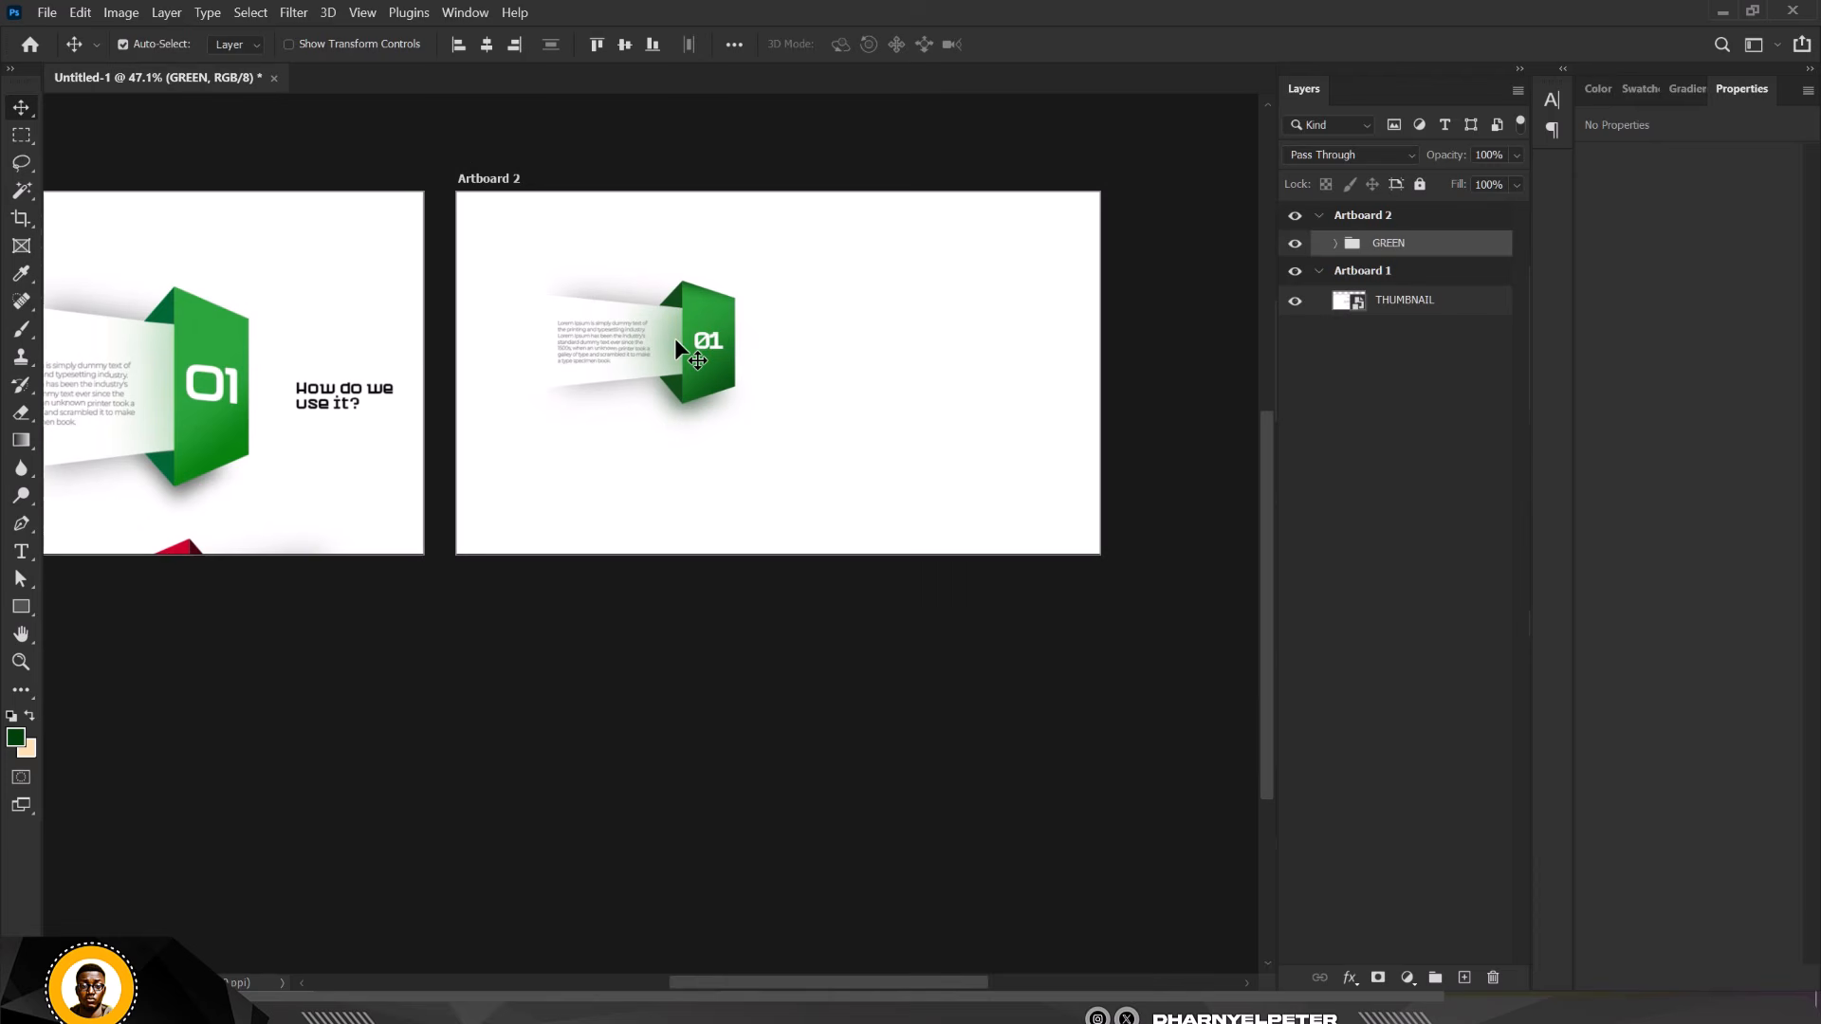
left_click_drag(674, 338, 674, 311, "alt")
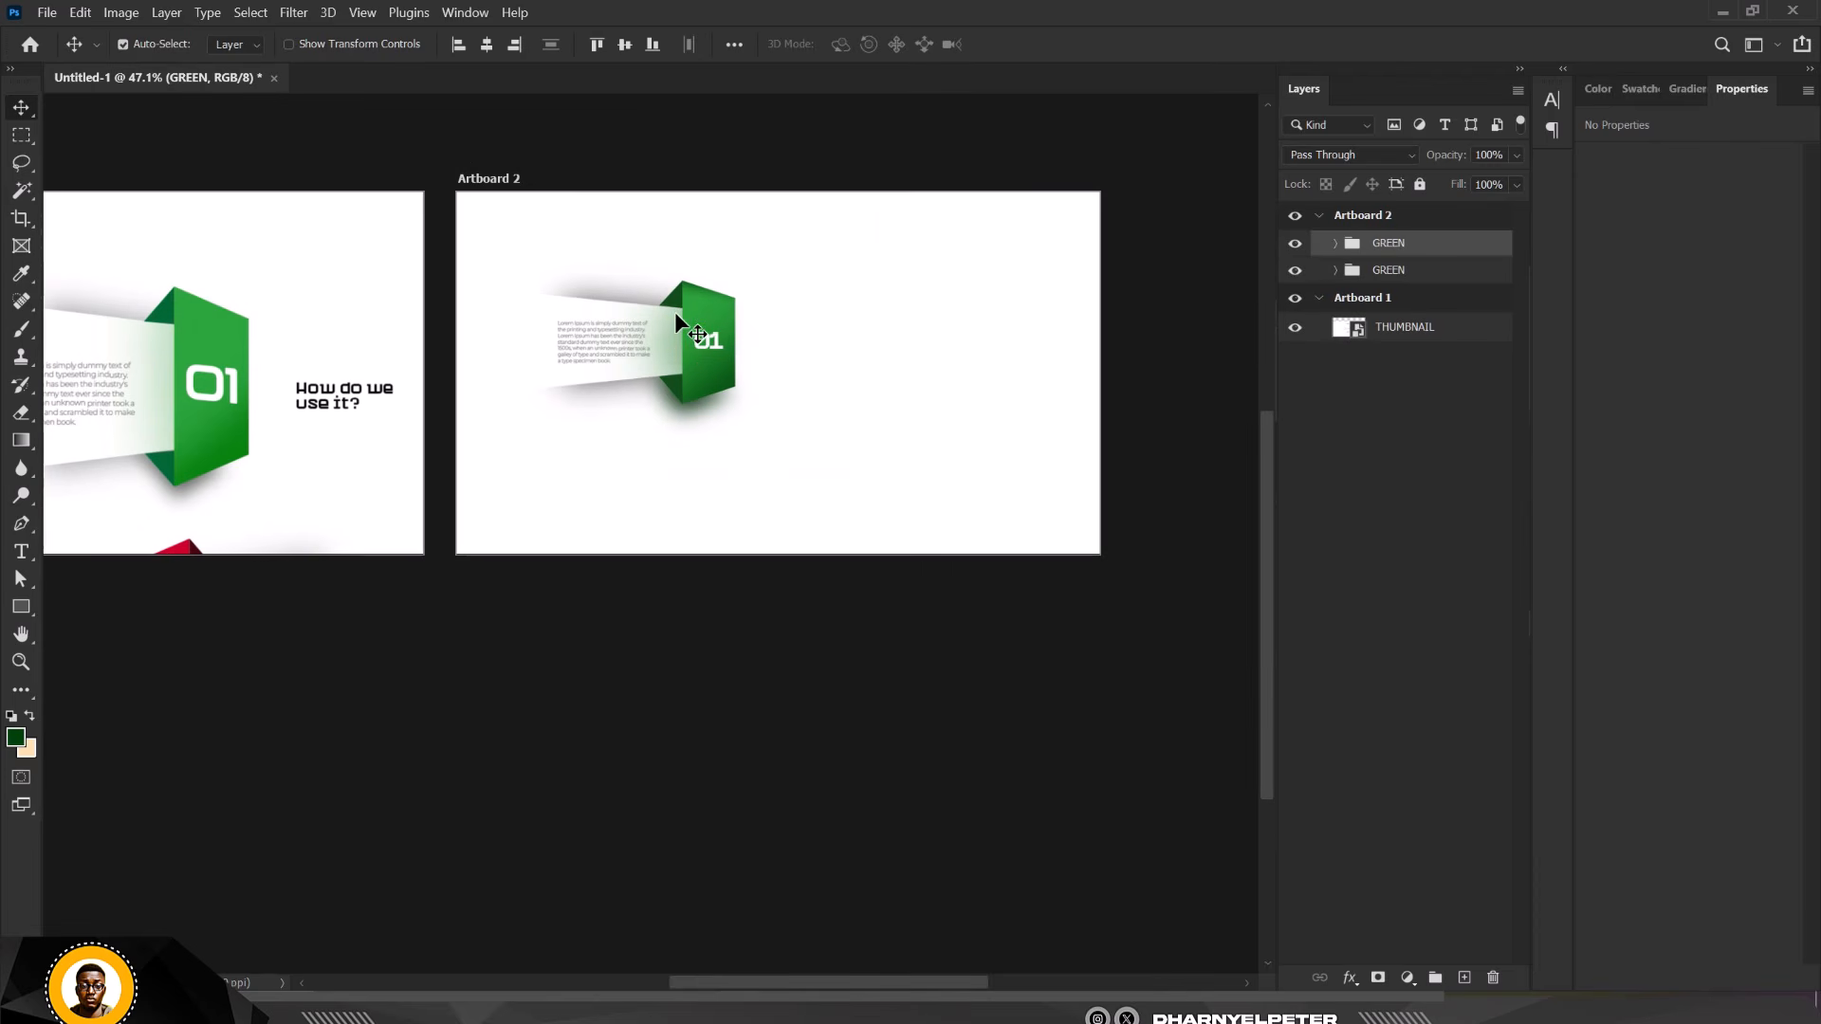
Flip the duplicated group horizontally and position it to the lower right of the original ribbon
key("ctrl+t")
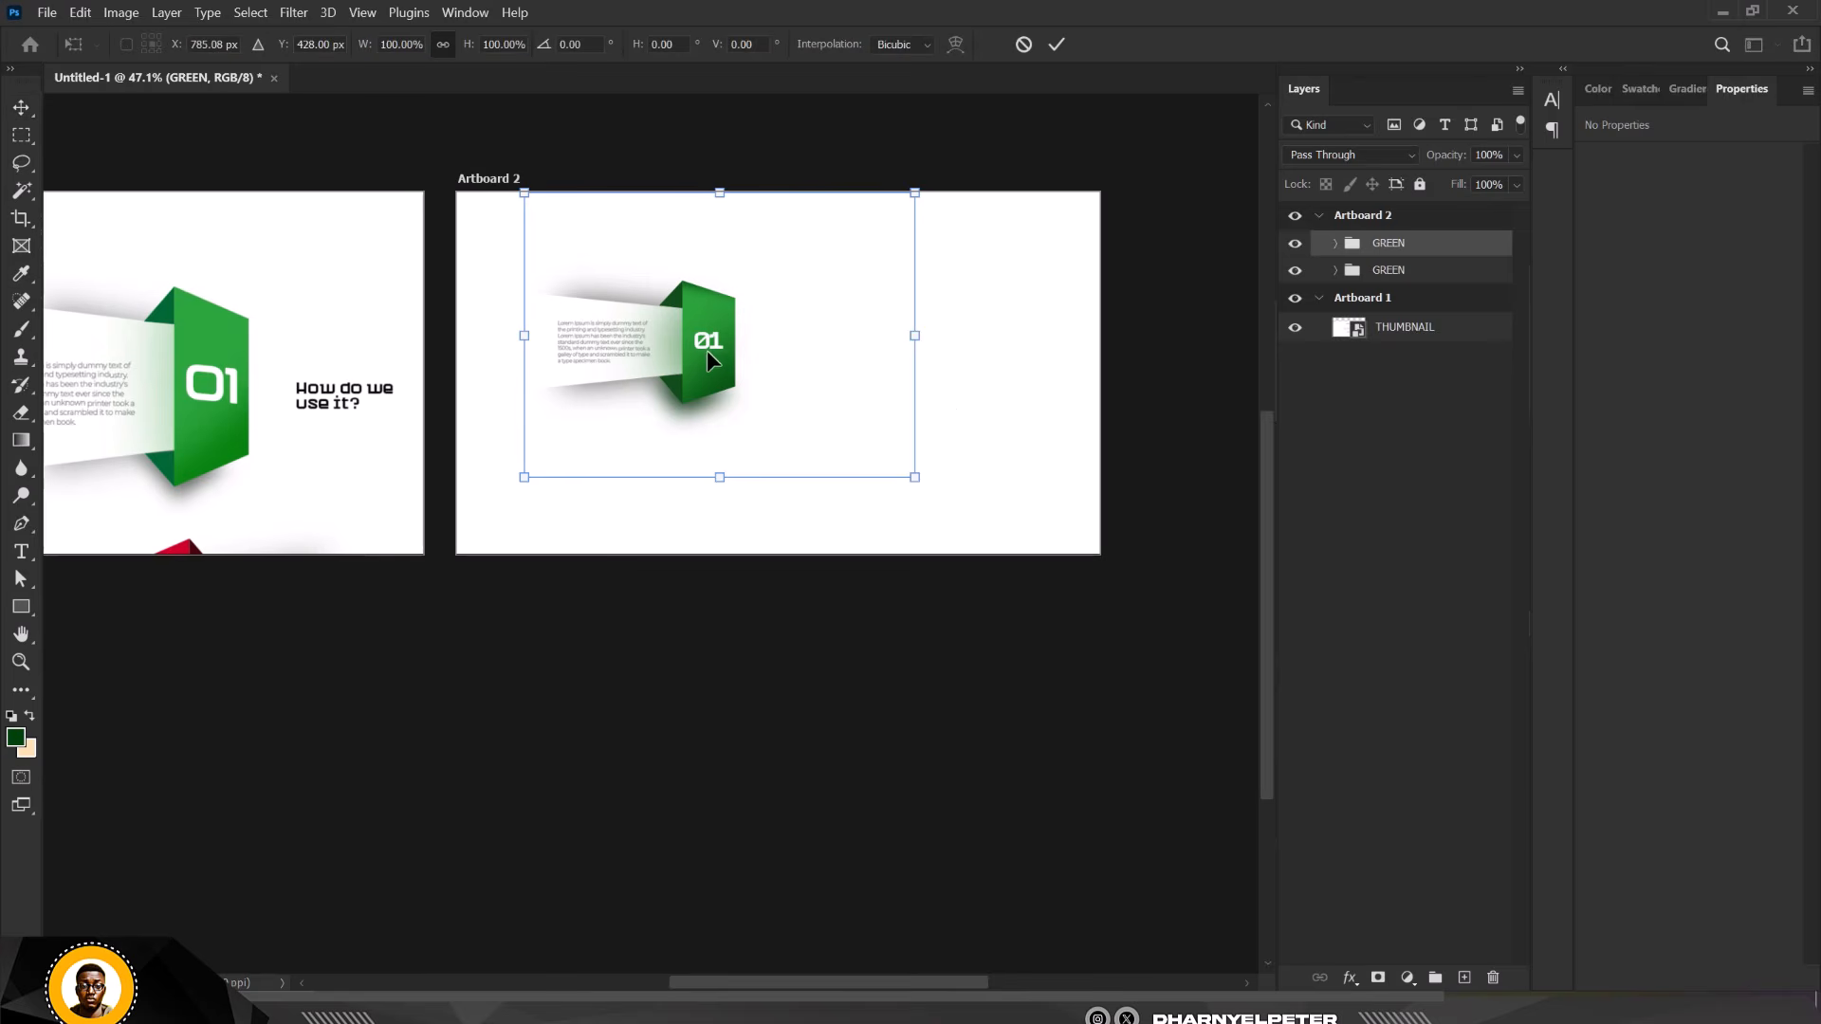
right_click(707, 350)
left_click(809, 781)
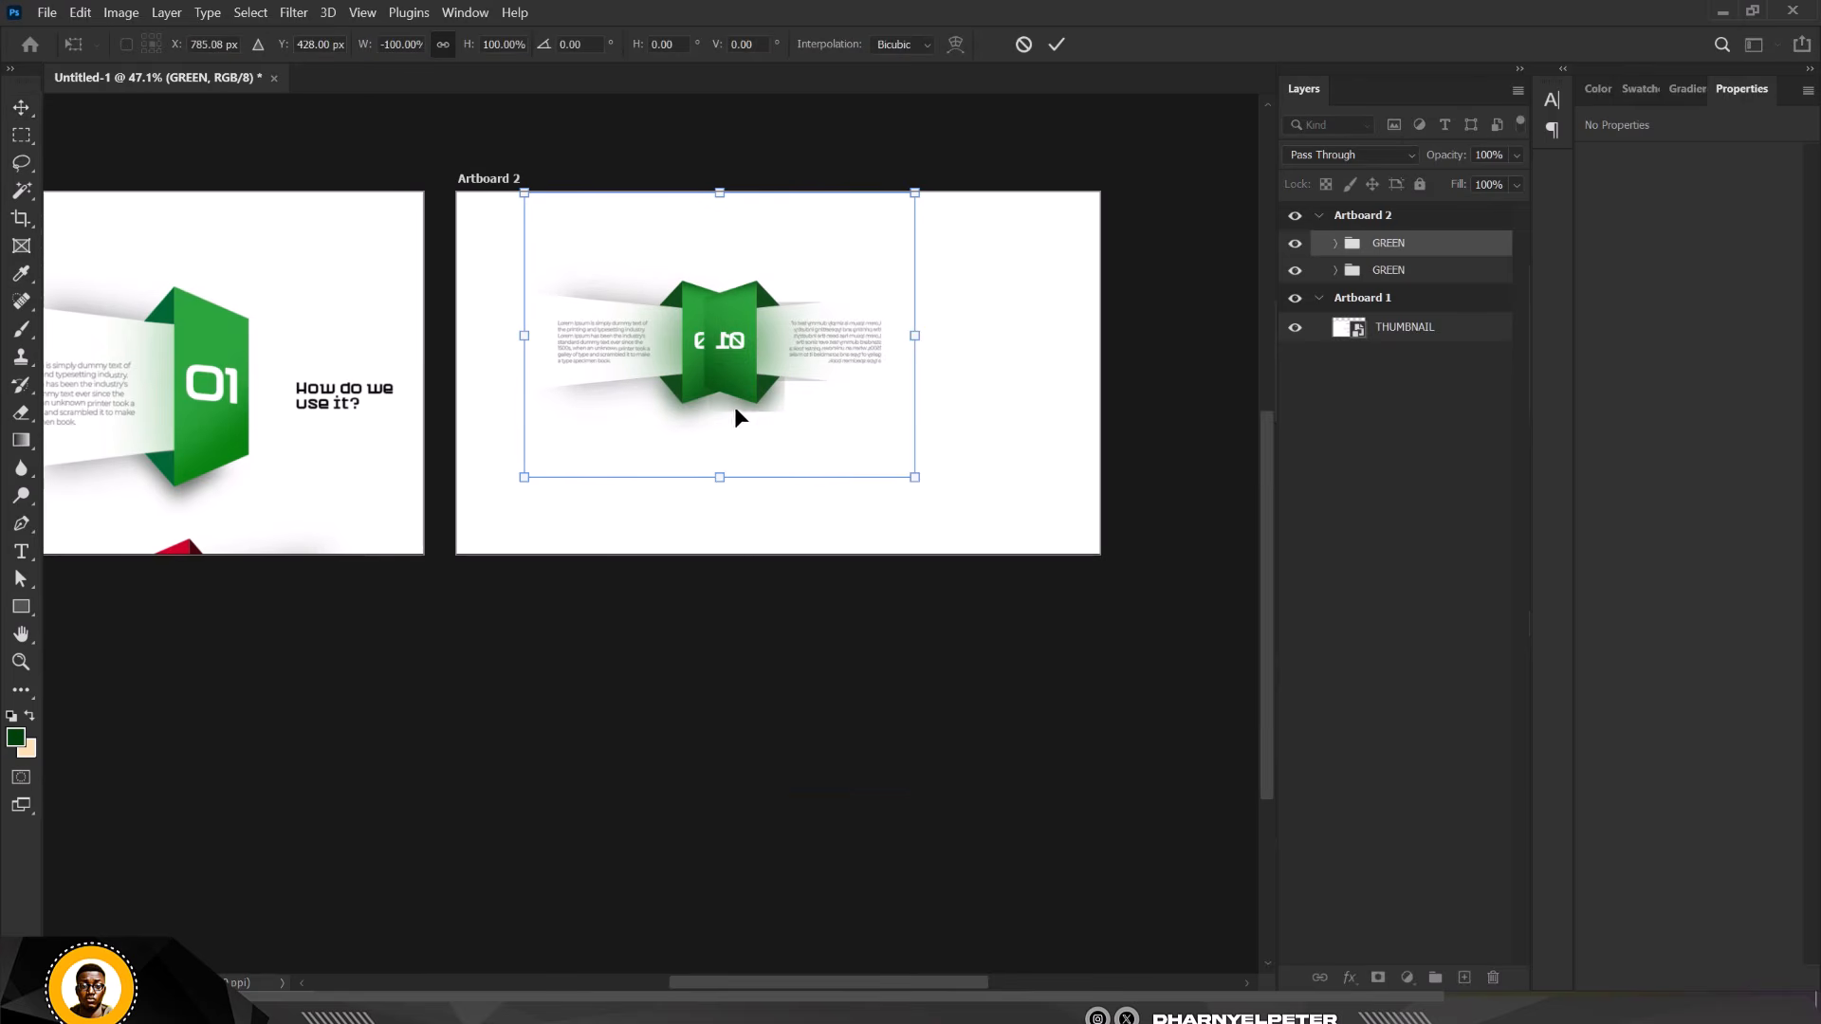
left_click_drag(735, 406, 812, 389)
key("Return")
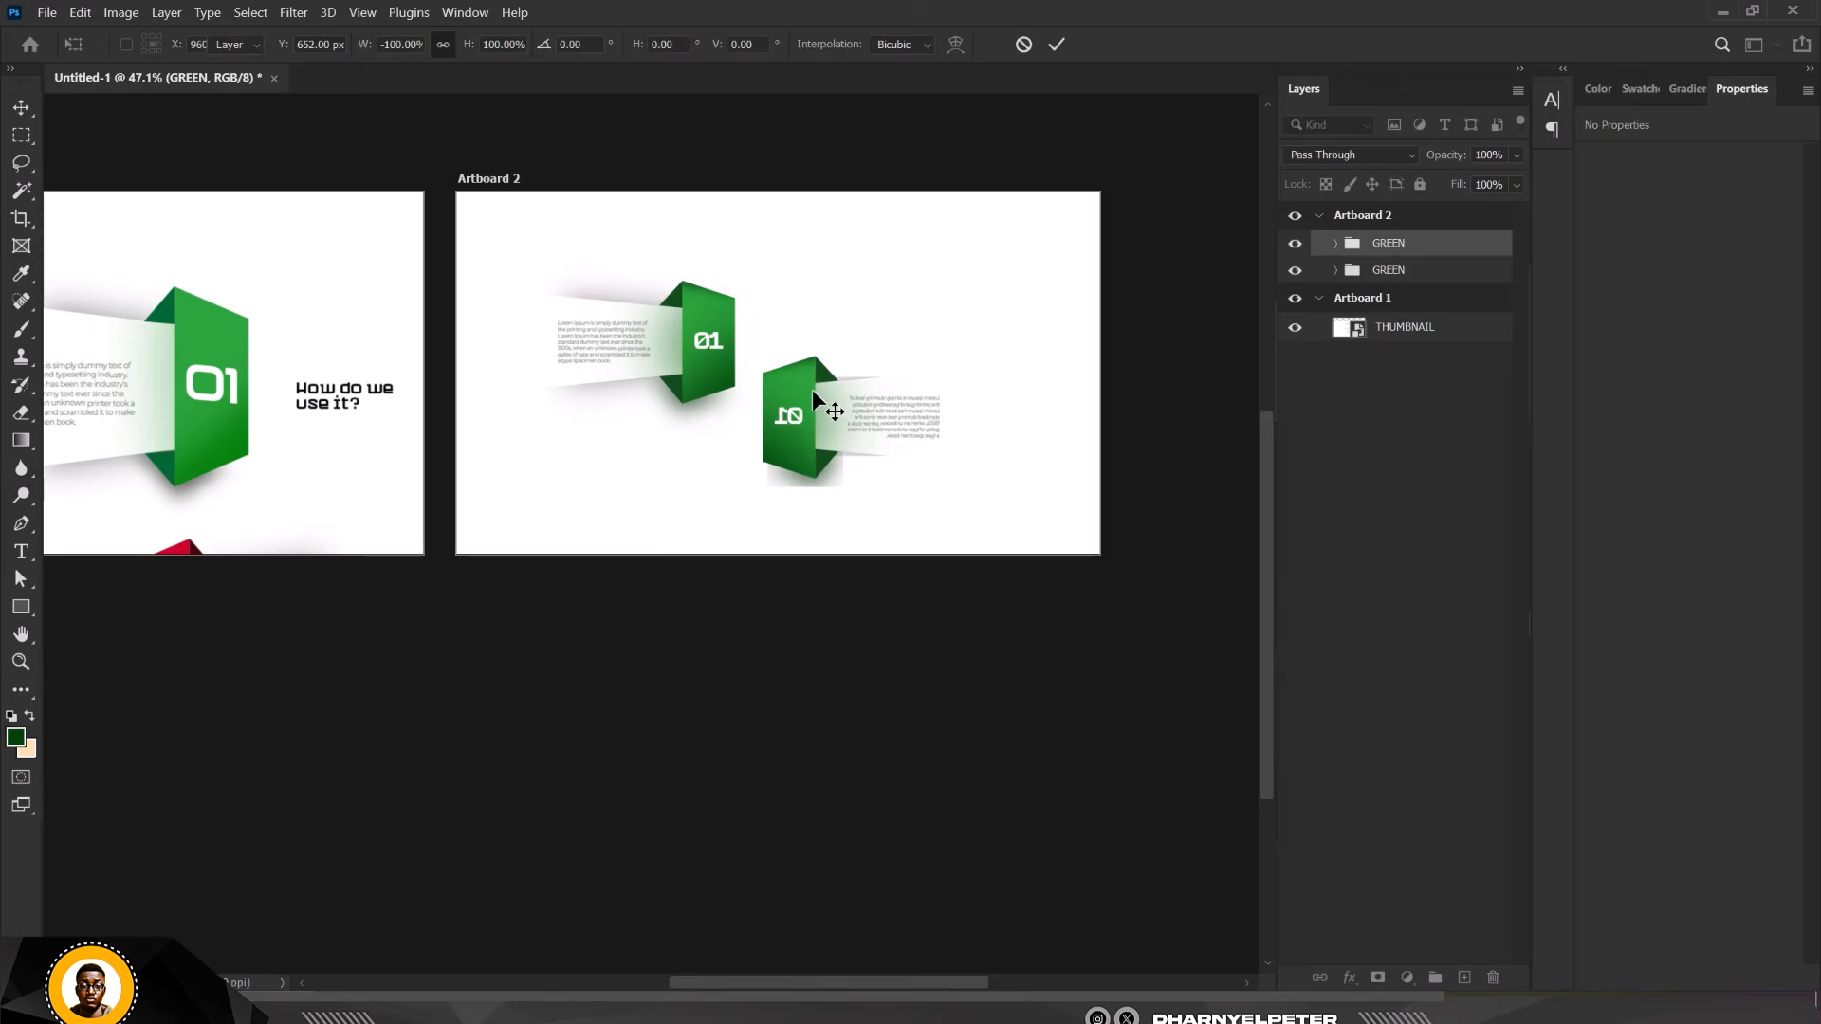
Rename the duplicated, mirrored group as RED
scroll(766, 431, "up", 4)
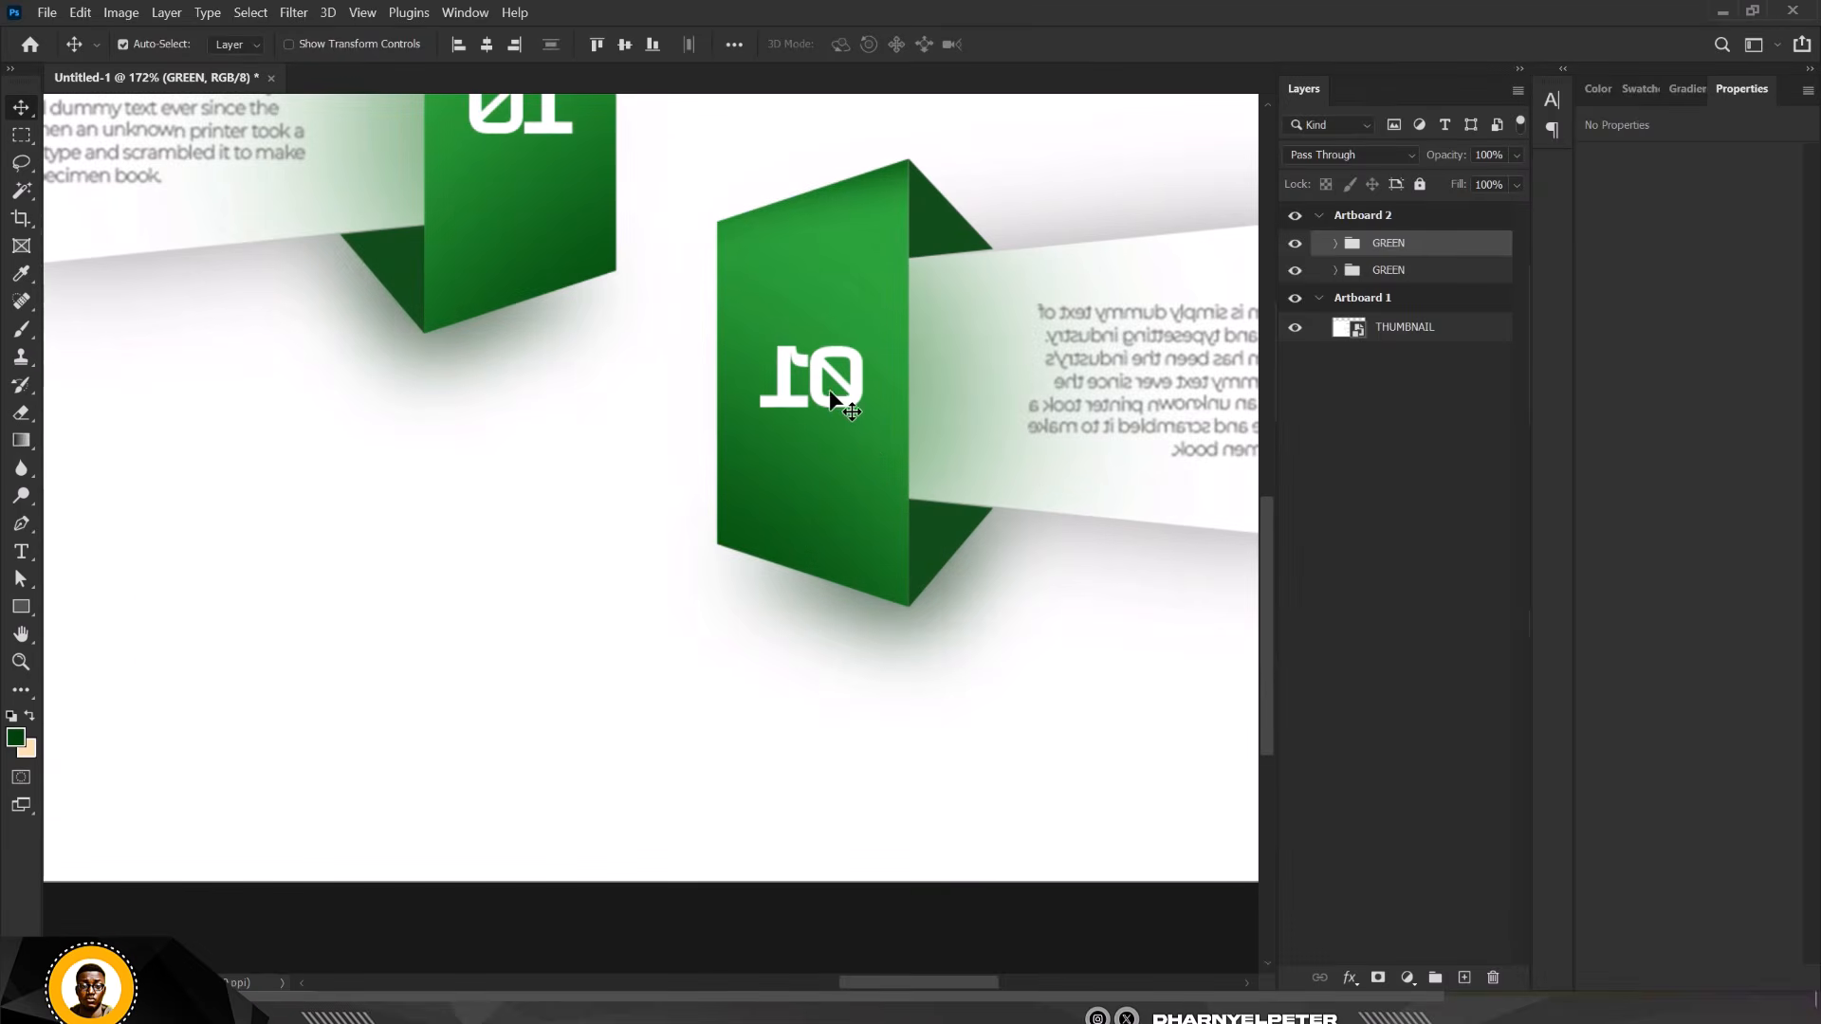
scroll(829, 388, "down", 2)
scroll(970, 412, "down", 3)
scroll(906, 417, "up", 3)
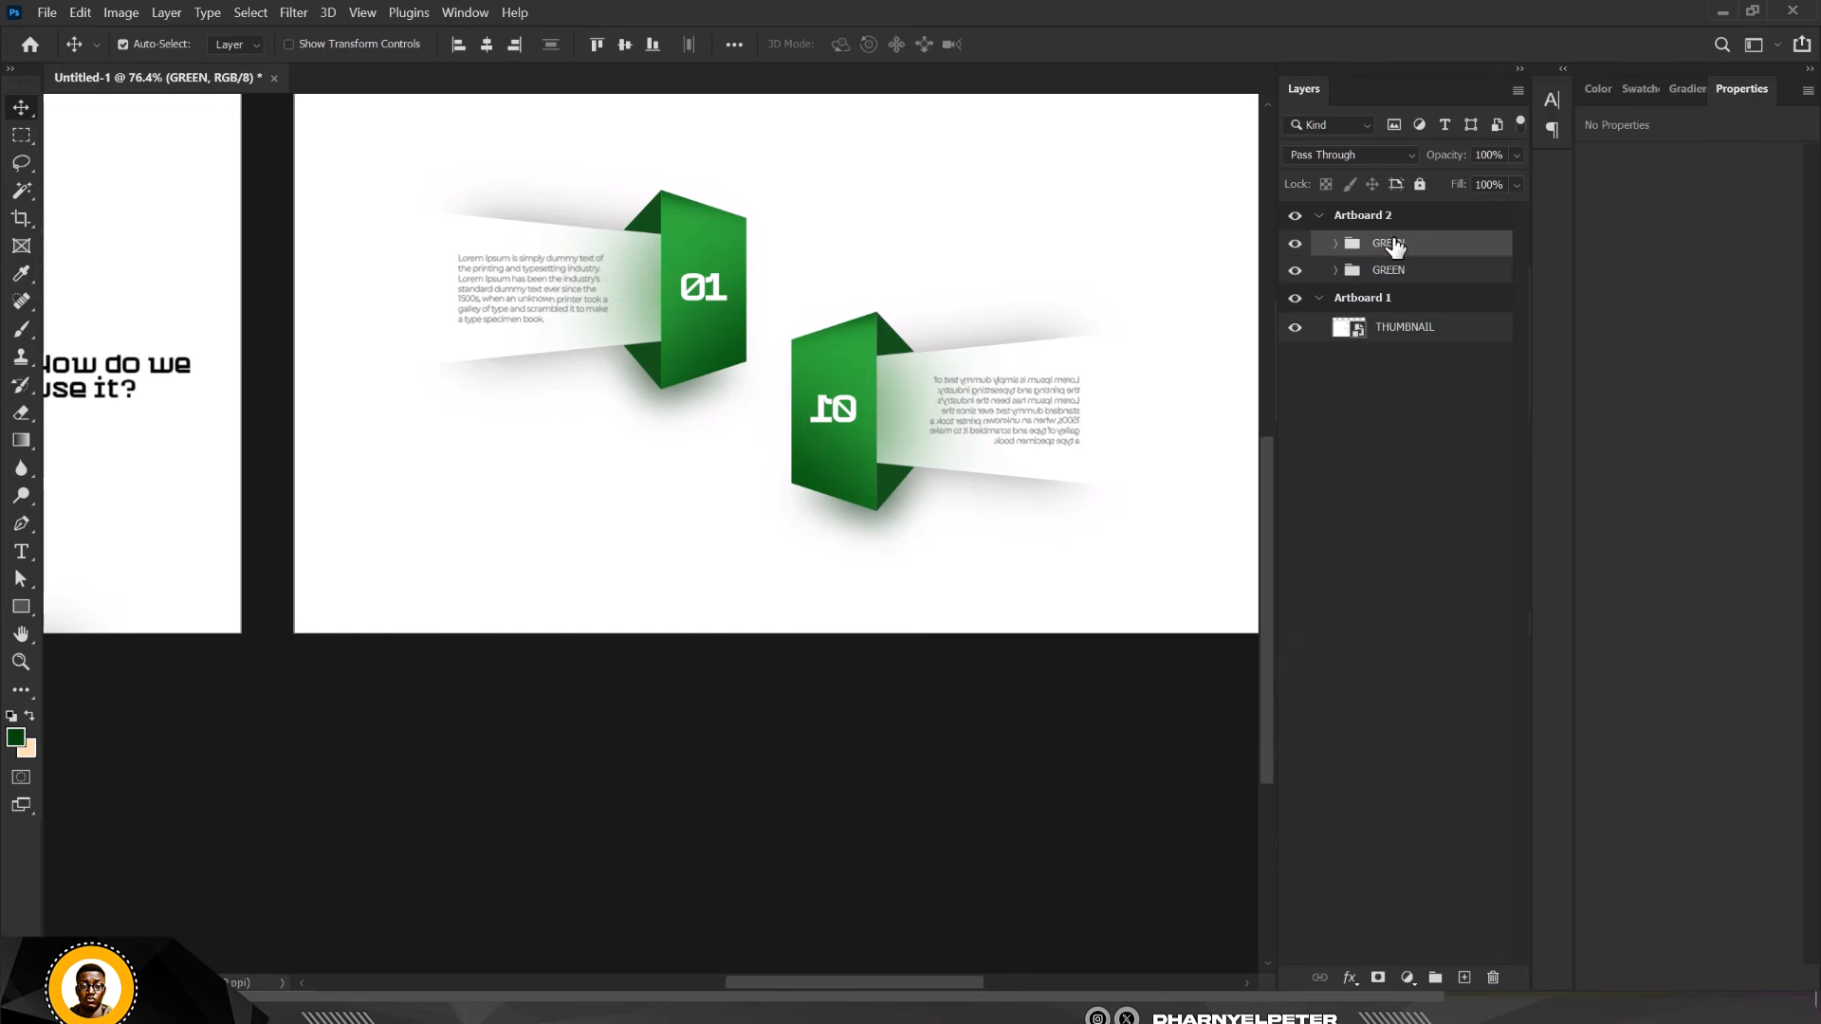
left_click(1295, 244)
left_click(1295, 243)
double_click(1387, 244)
key("Return")
Flip the mirrored "01" text in the RED group horizontally so it reads correctly
left_click(839, 417)
scroll(839, 417, "up", 4)
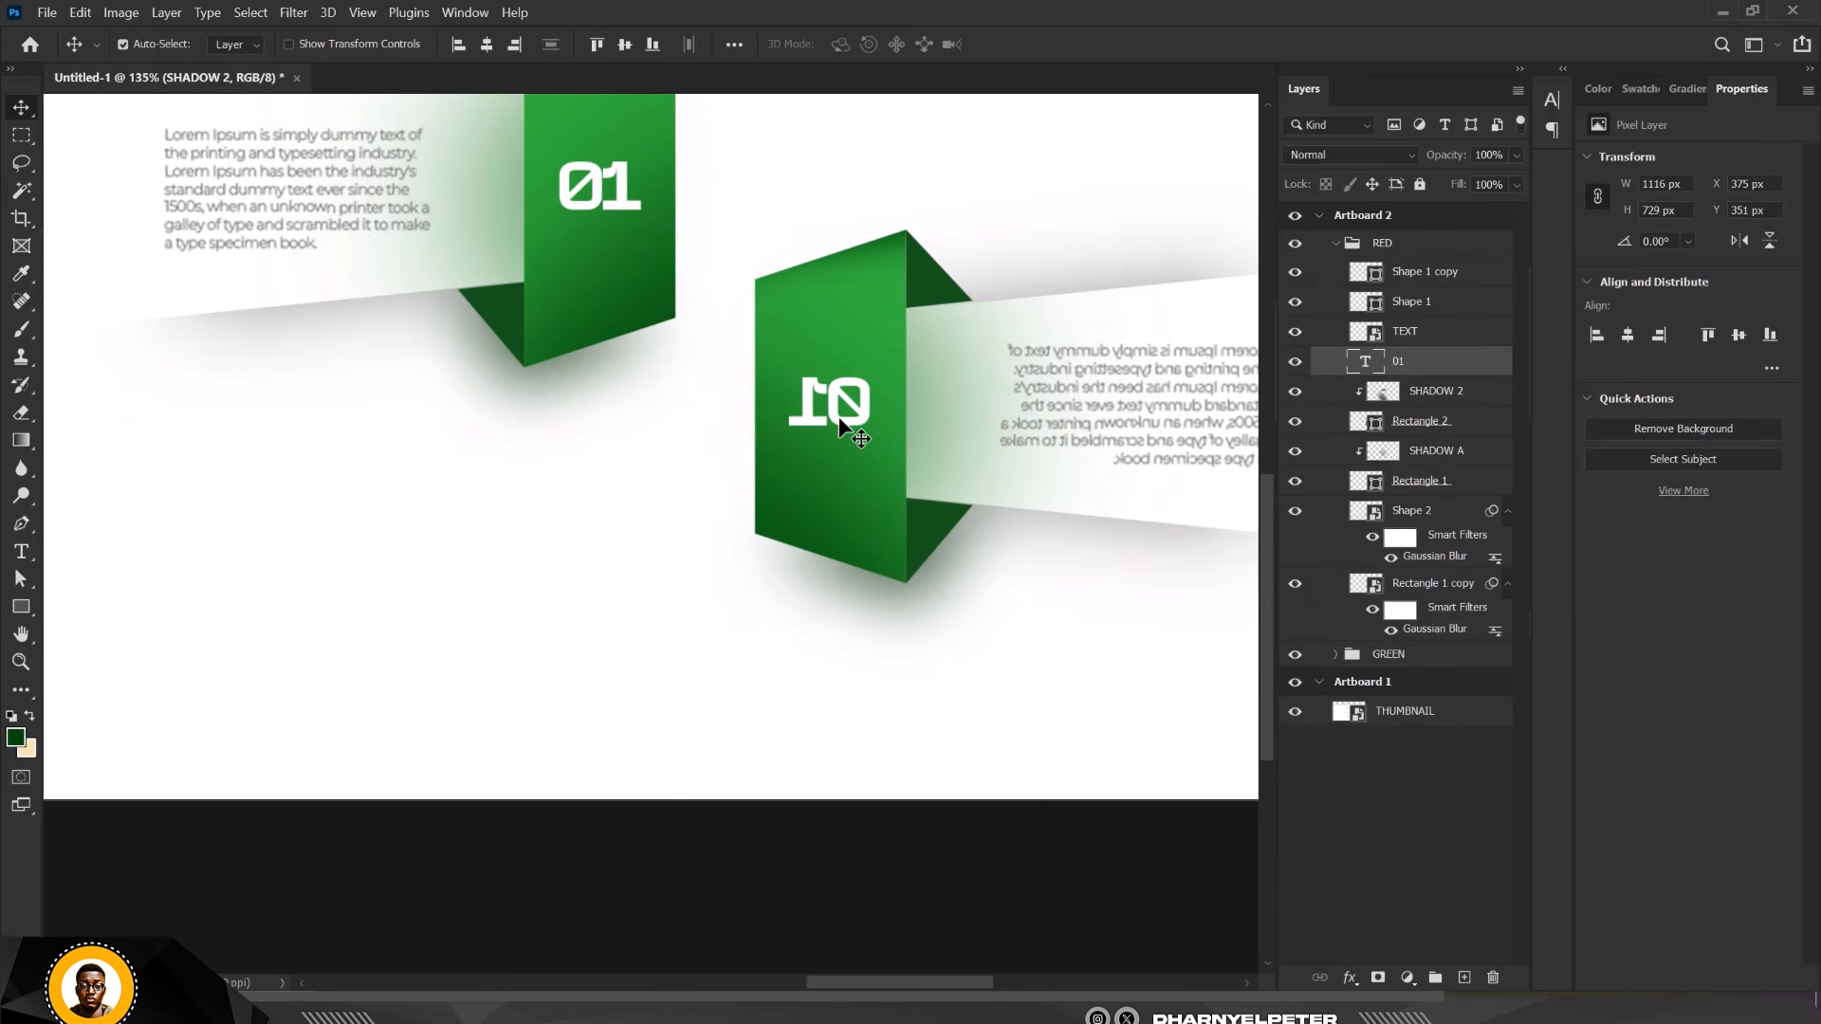
key("ctrl+t")
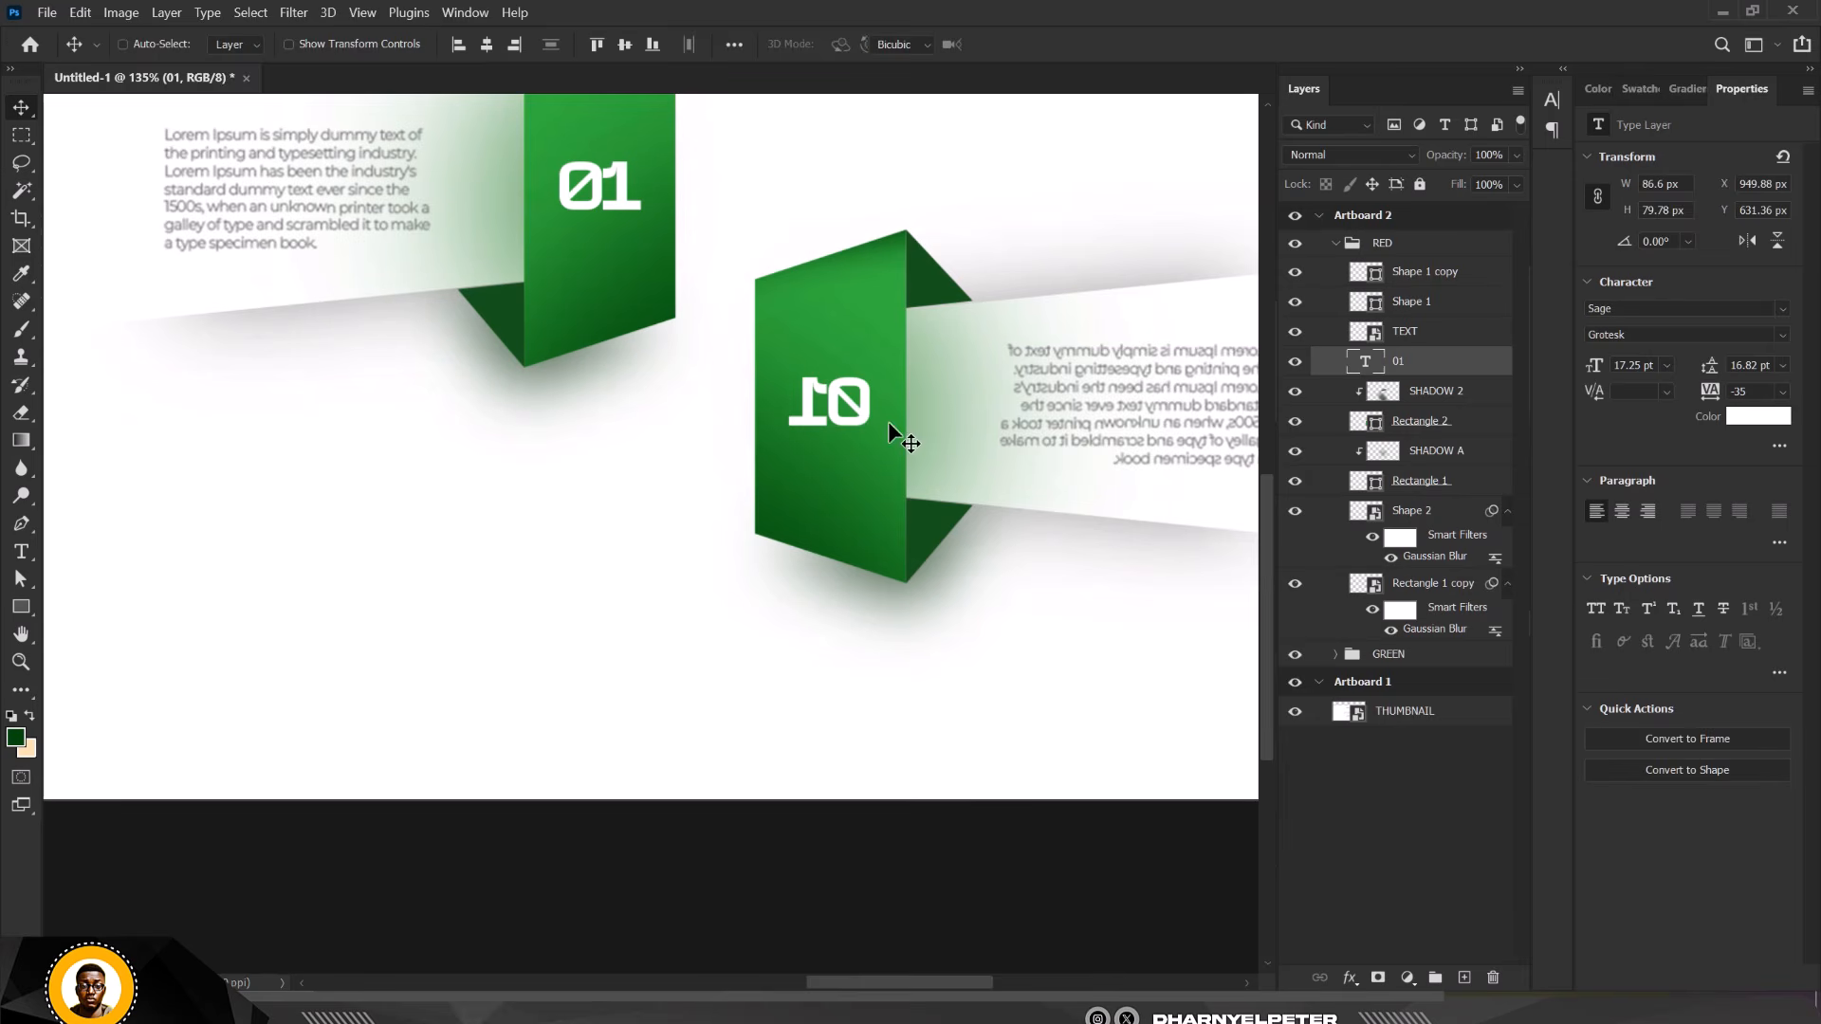
right_click(845, 413)
left_click(878, 843)
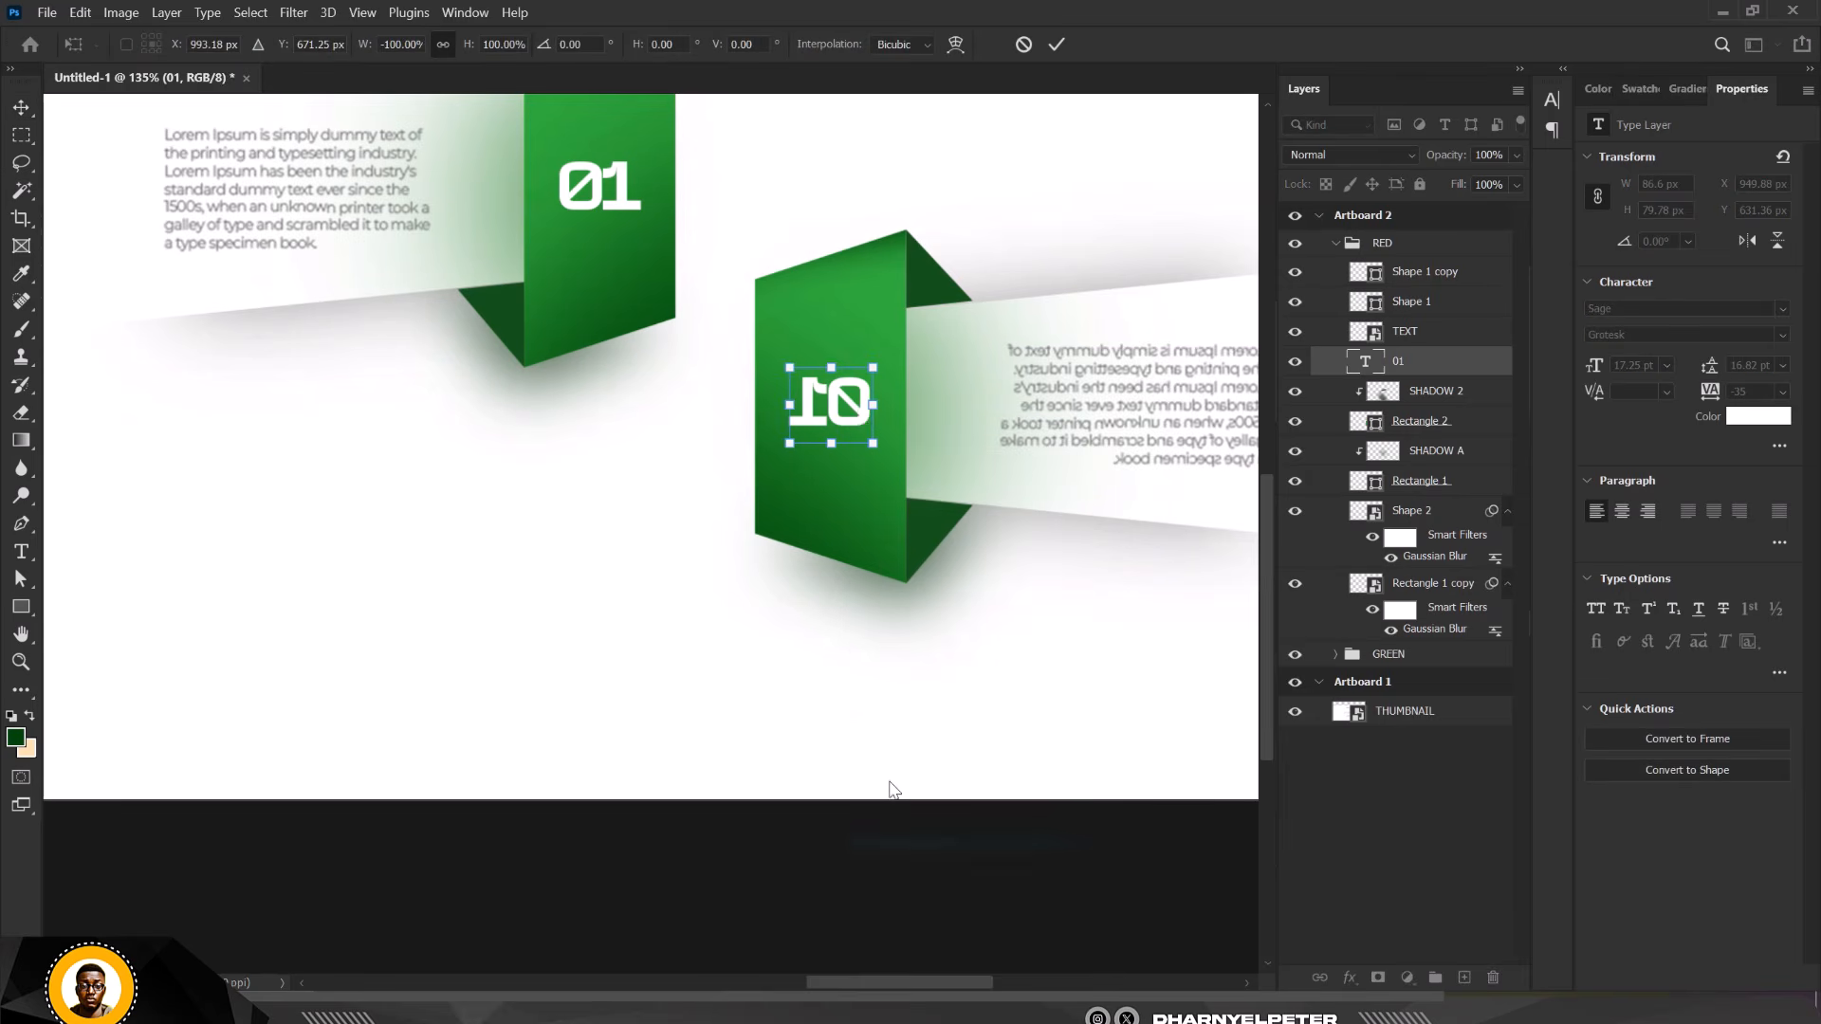
scroll(823, 415, "down", 3)
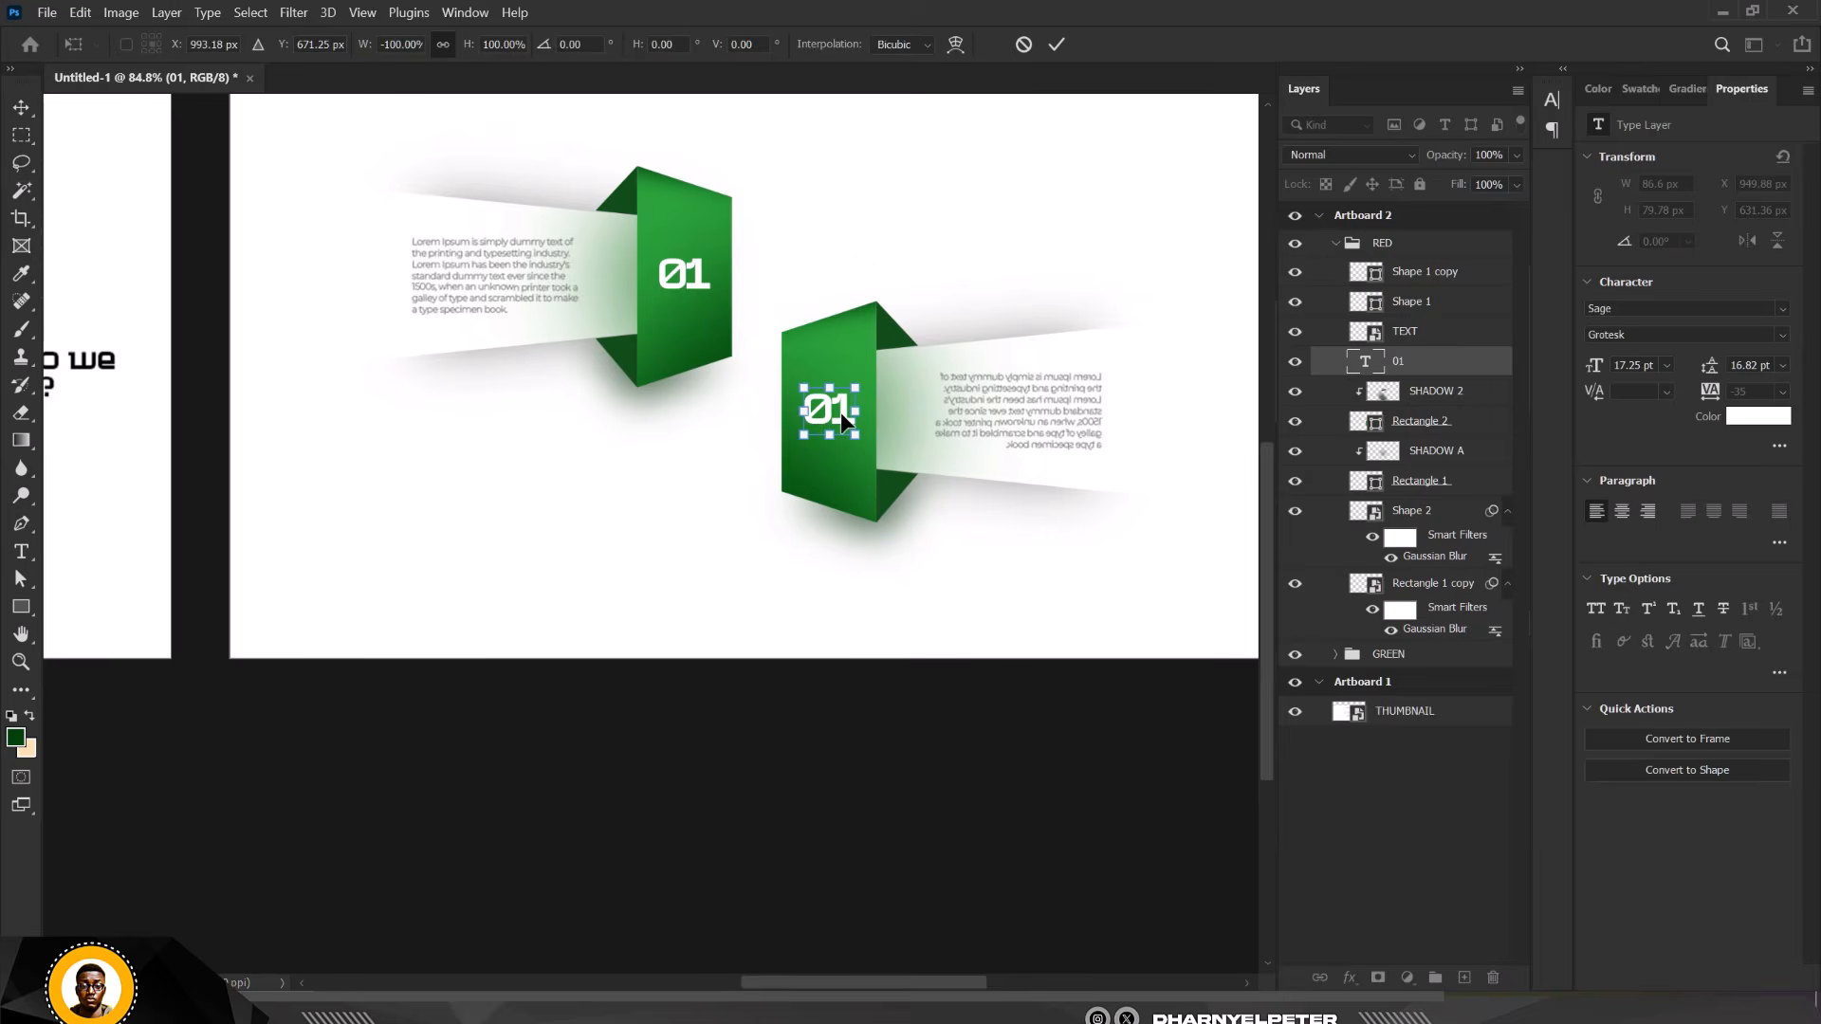
scroll(841, 412, "up", 3)
key("Return")
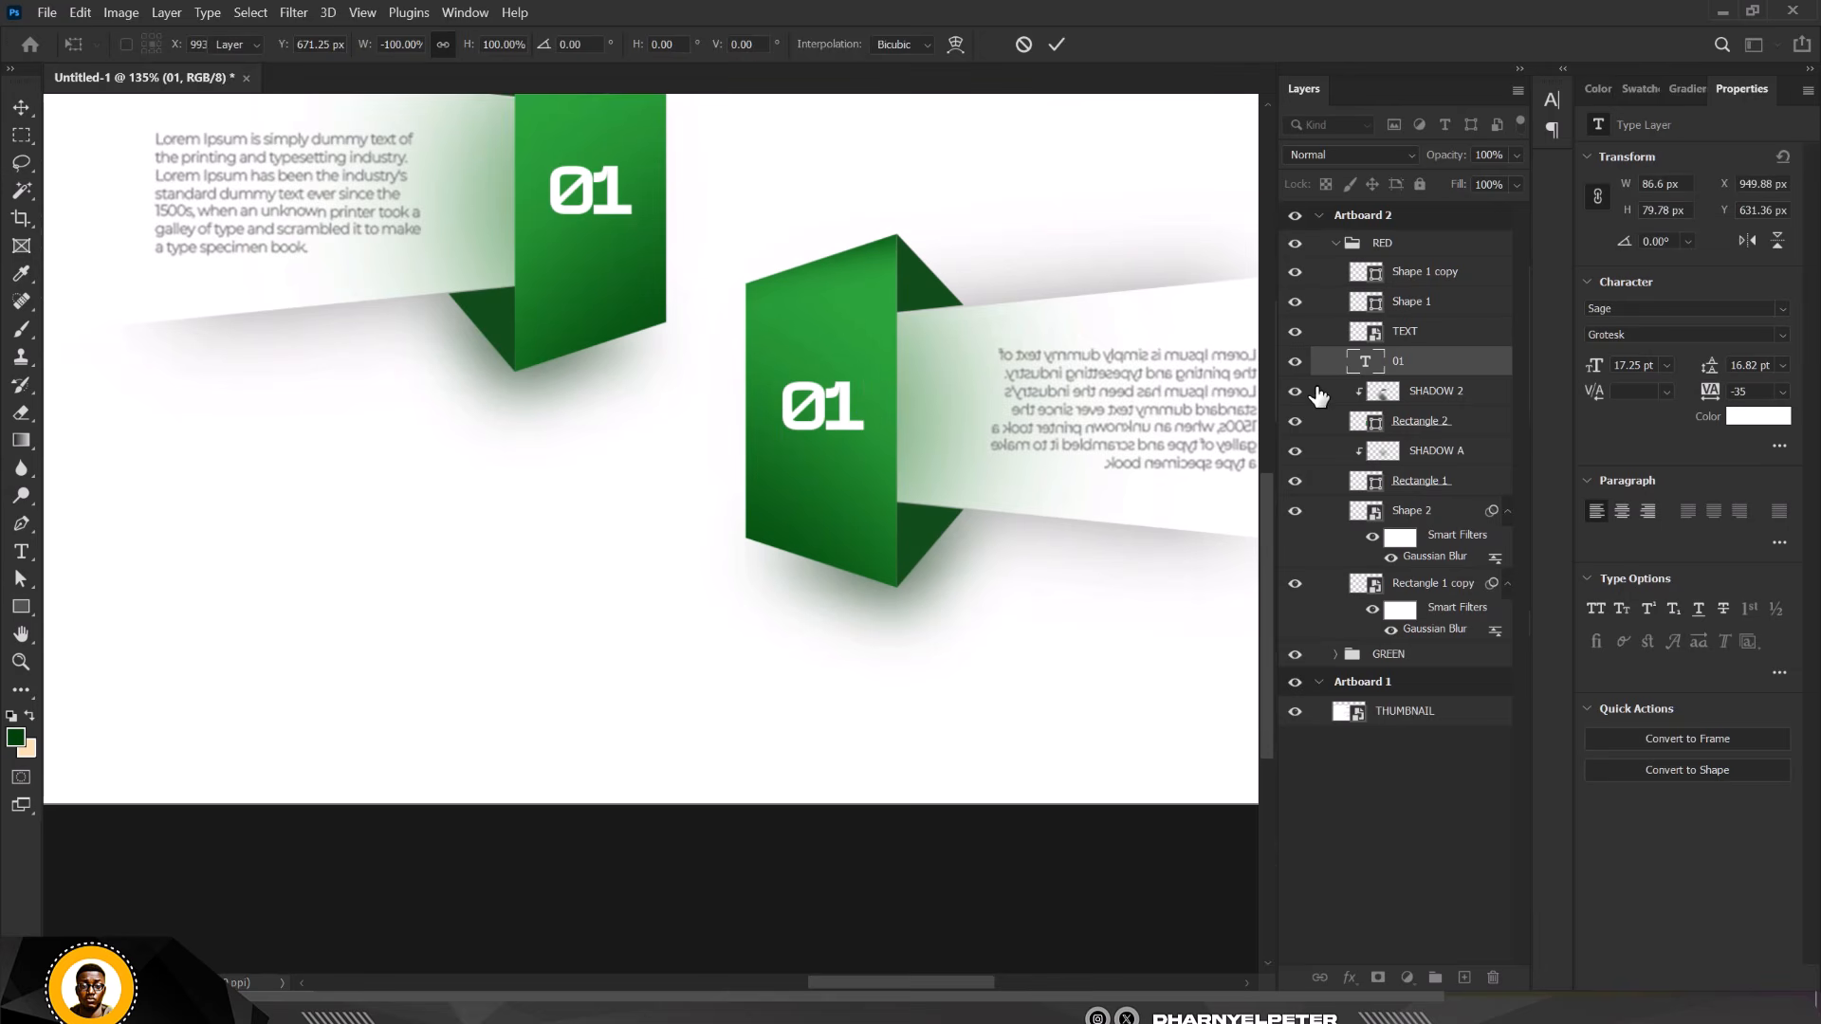
Change the number on the RED group's panel to 02 and shift it about 7 px left to centre it
double_click(843, 414)
left_click_drag(859, 412, 820, 407)
type("2")
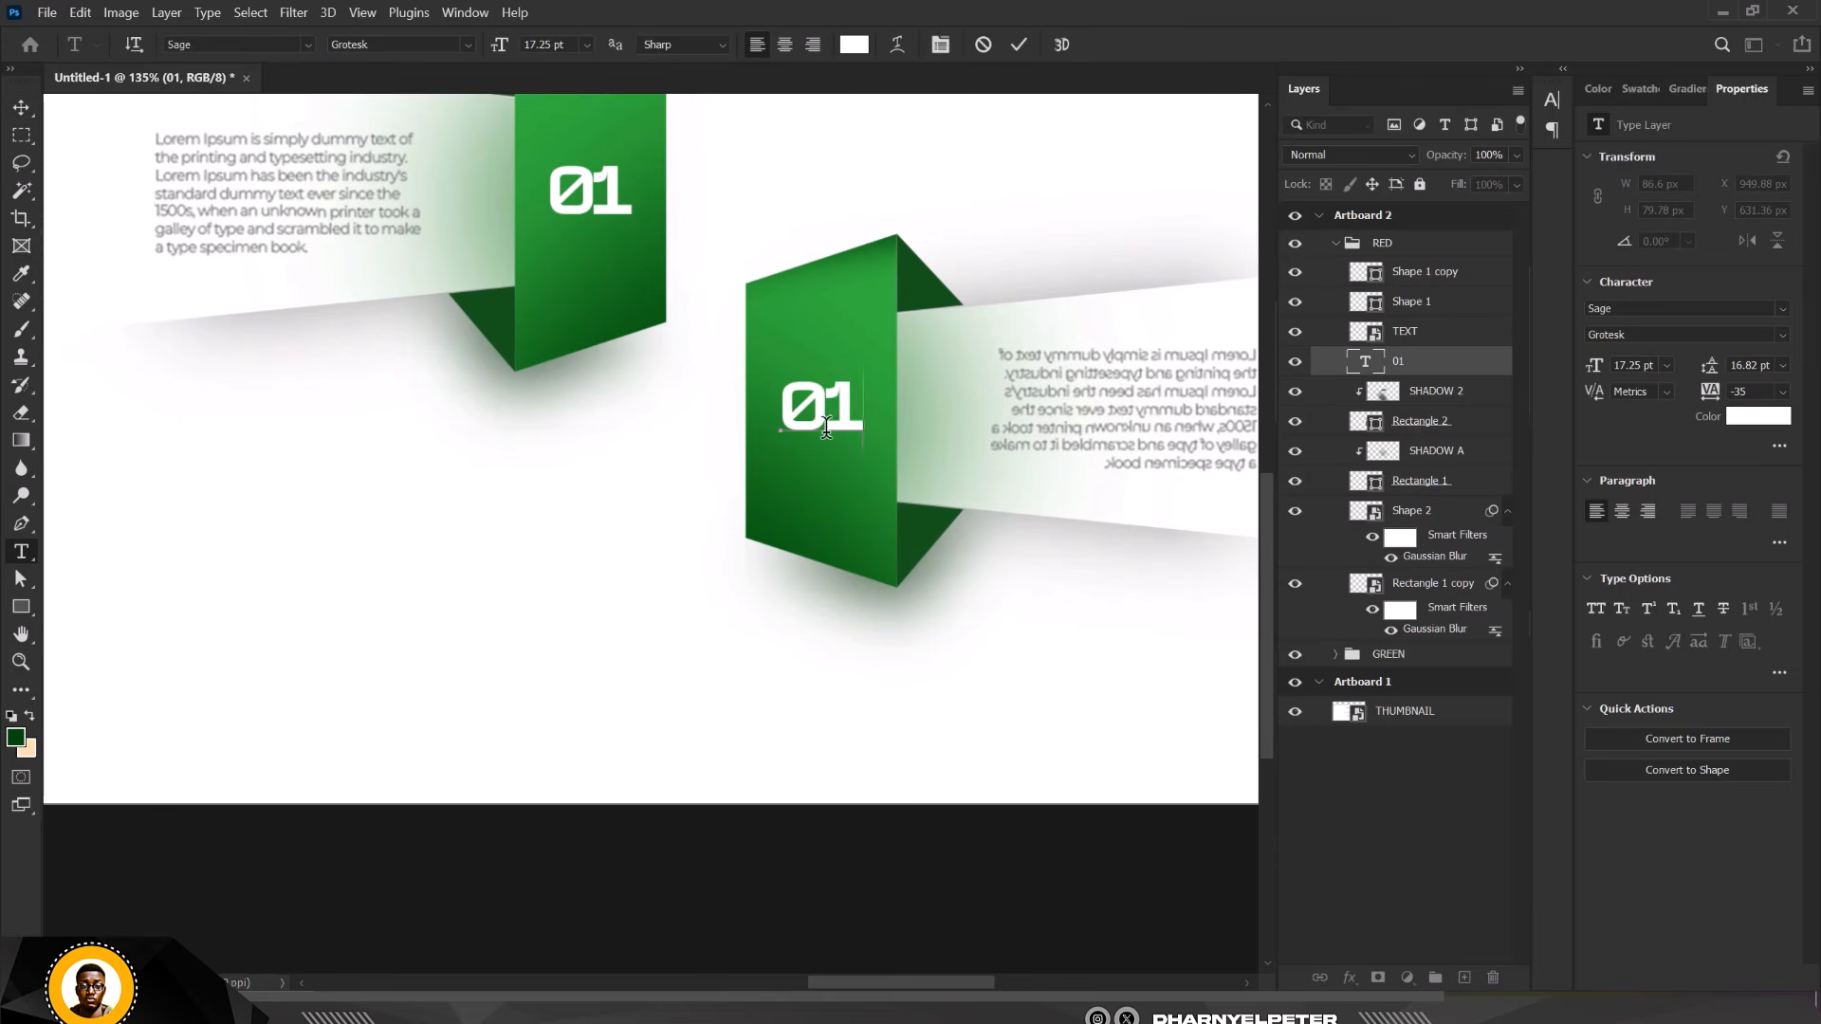
left_click(21, 109)
scroll(795, 385, "up", 5)
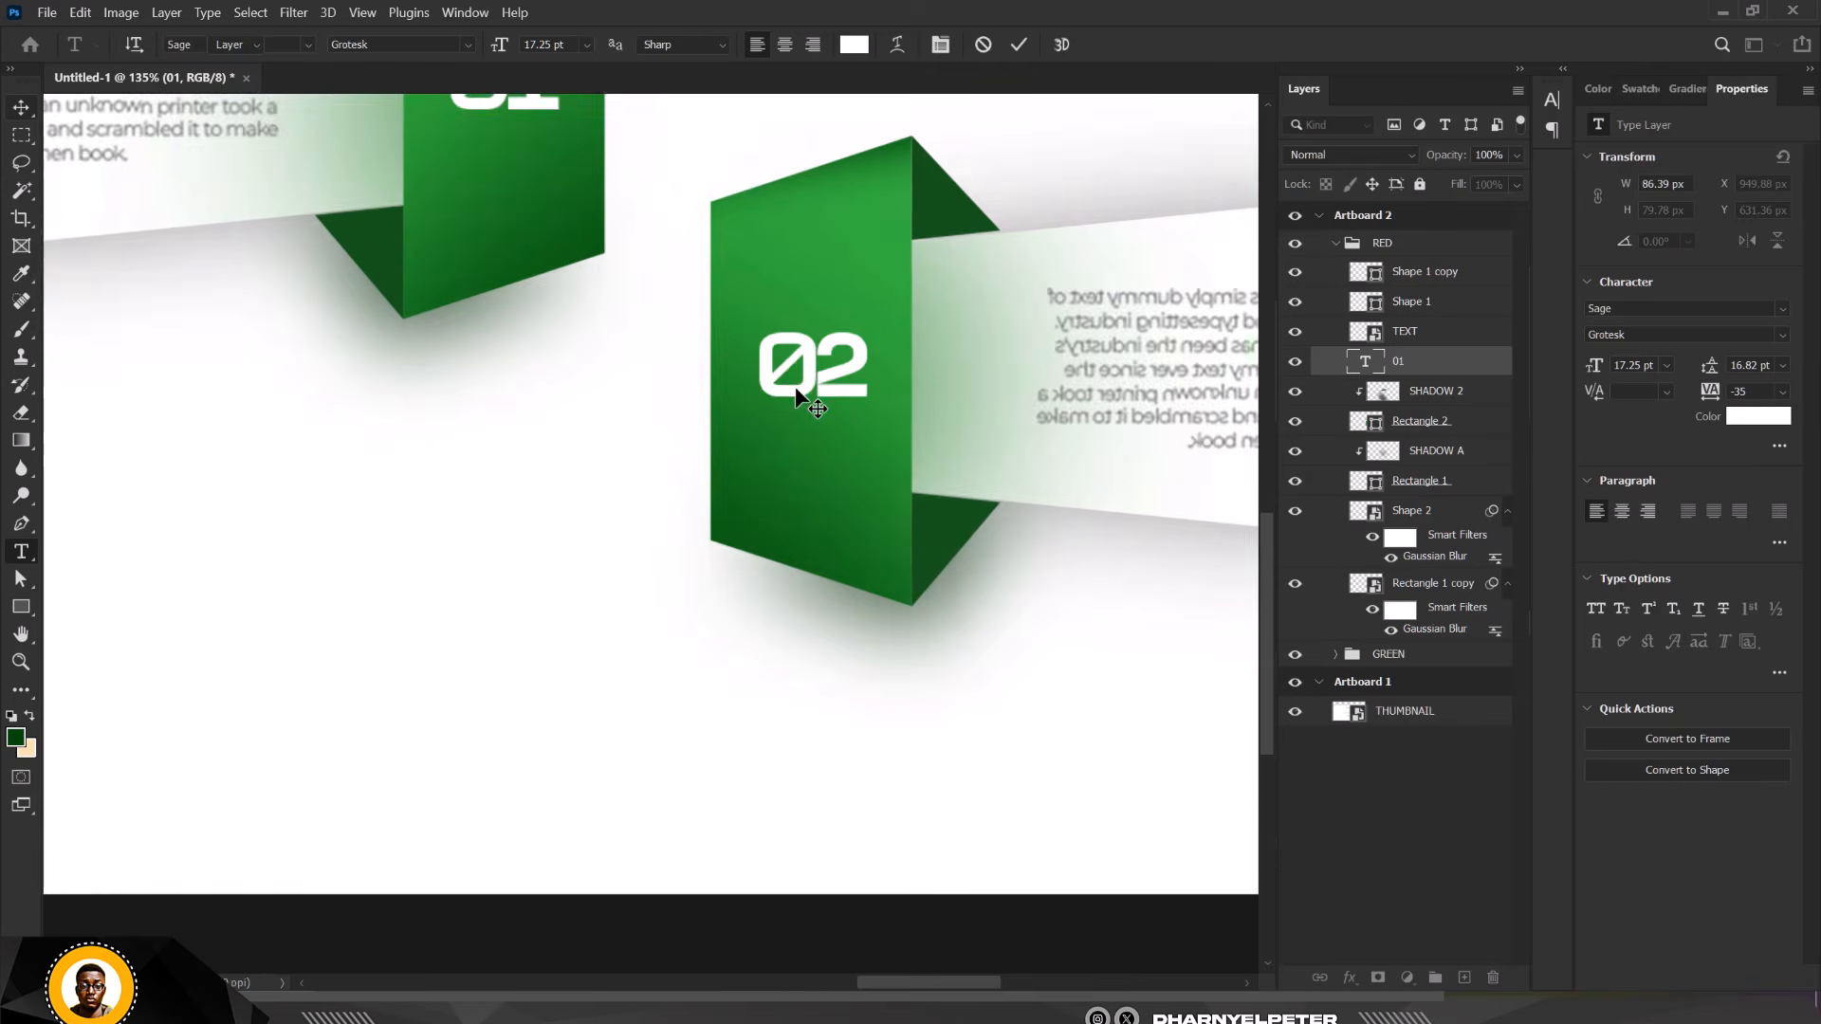
left_click_drag(838, 363, 825, 368)
scroll(825, 368, "down", 6)
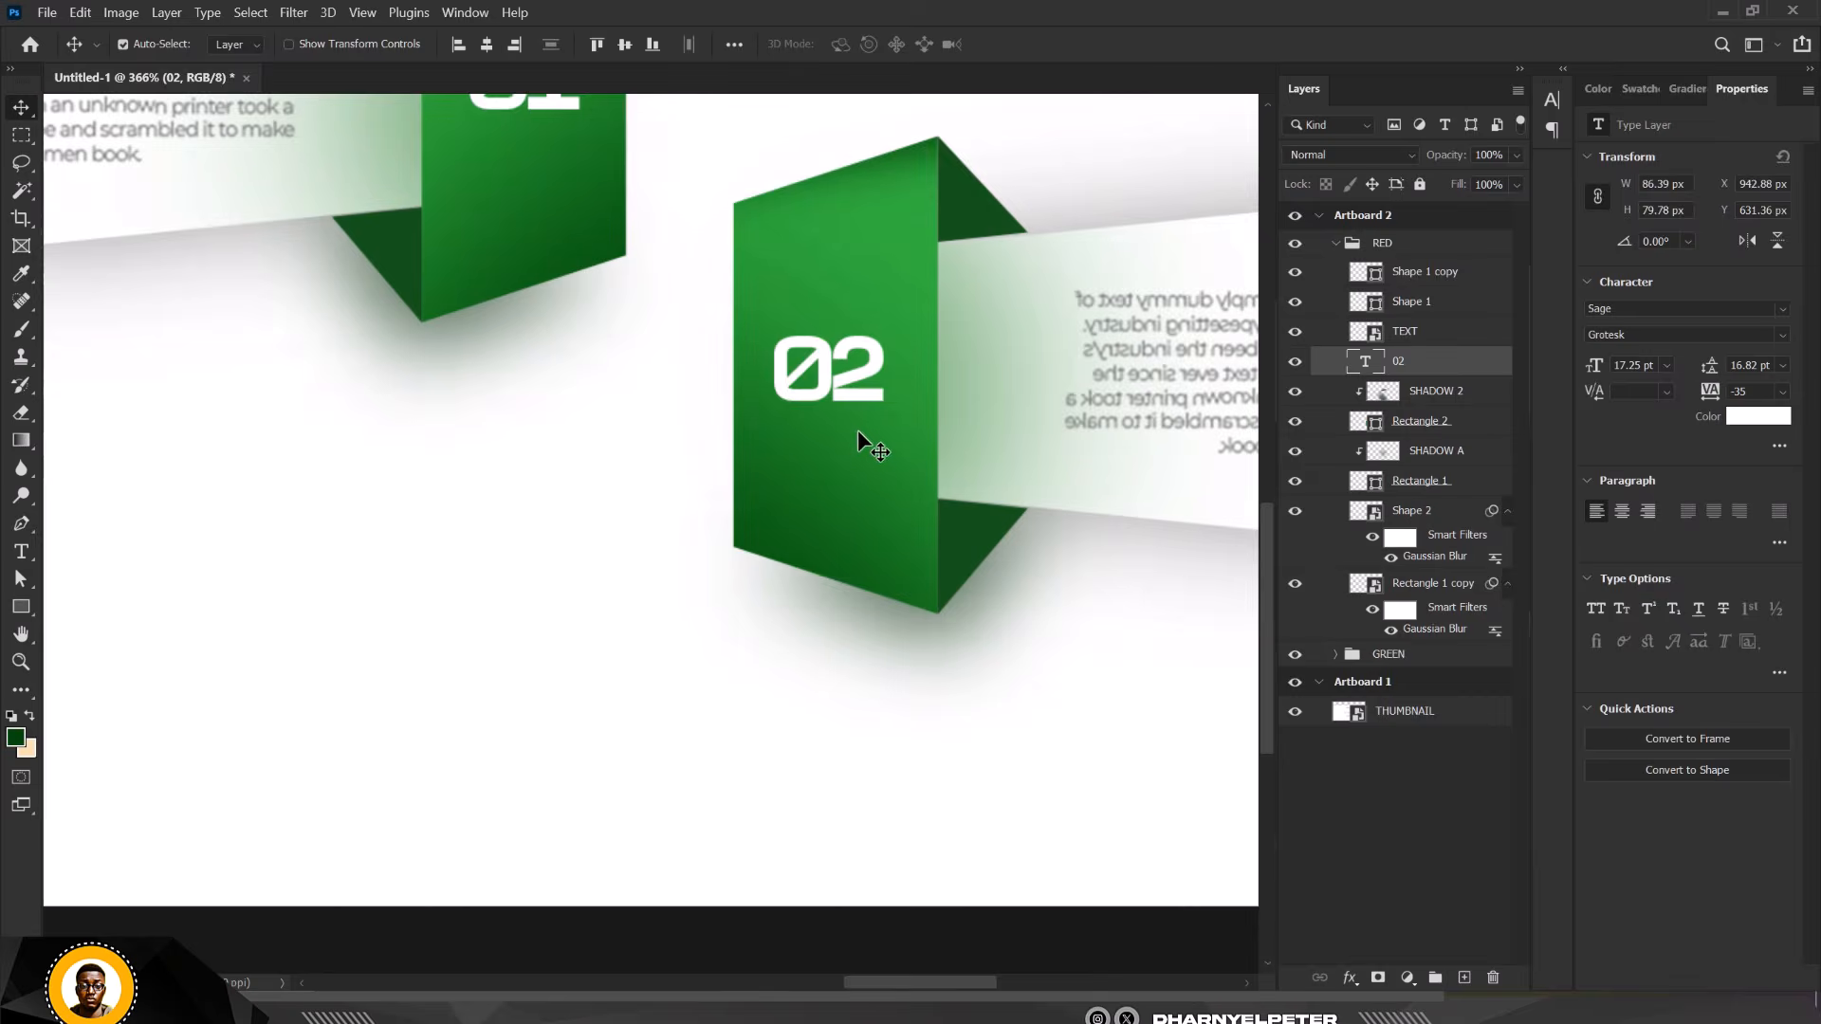
Flip the mirrored body text in the RED group horizontally so it reads correctly
scroll(1038, 406, "up", 4)
left_click(1038, 408)
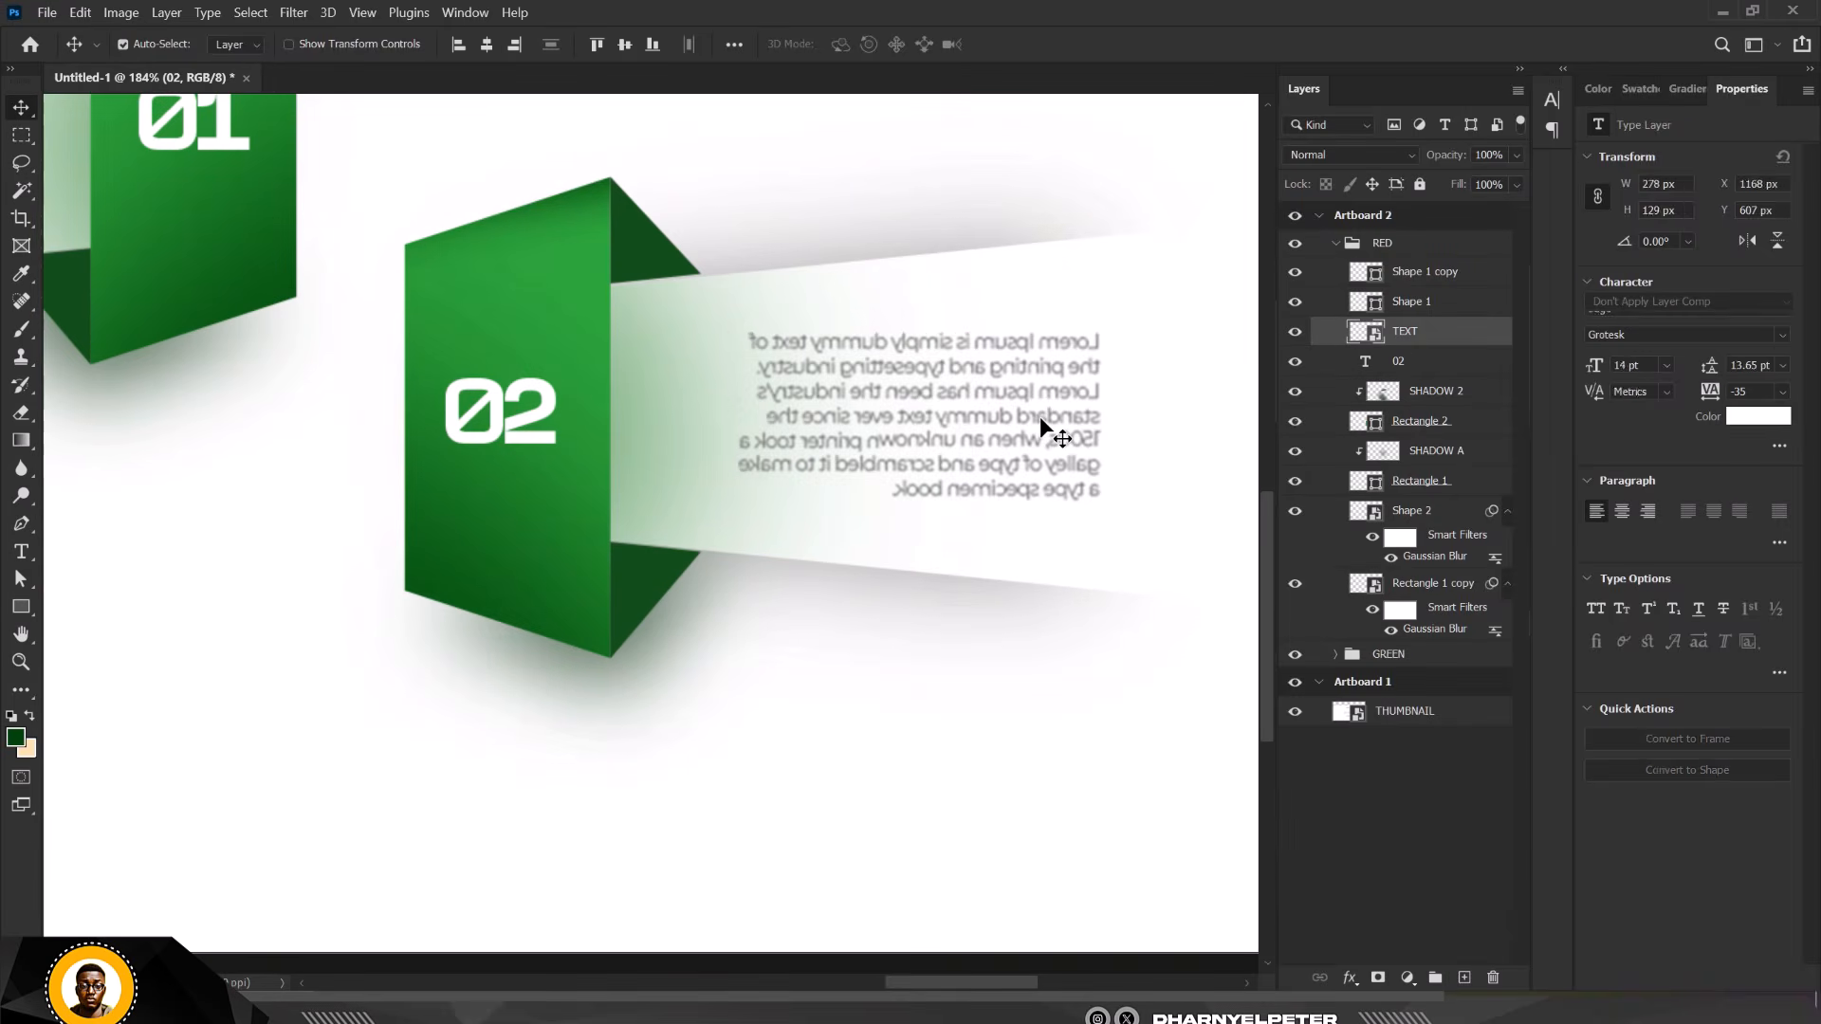
key("ctrl+t")
right_click(1039, 414)
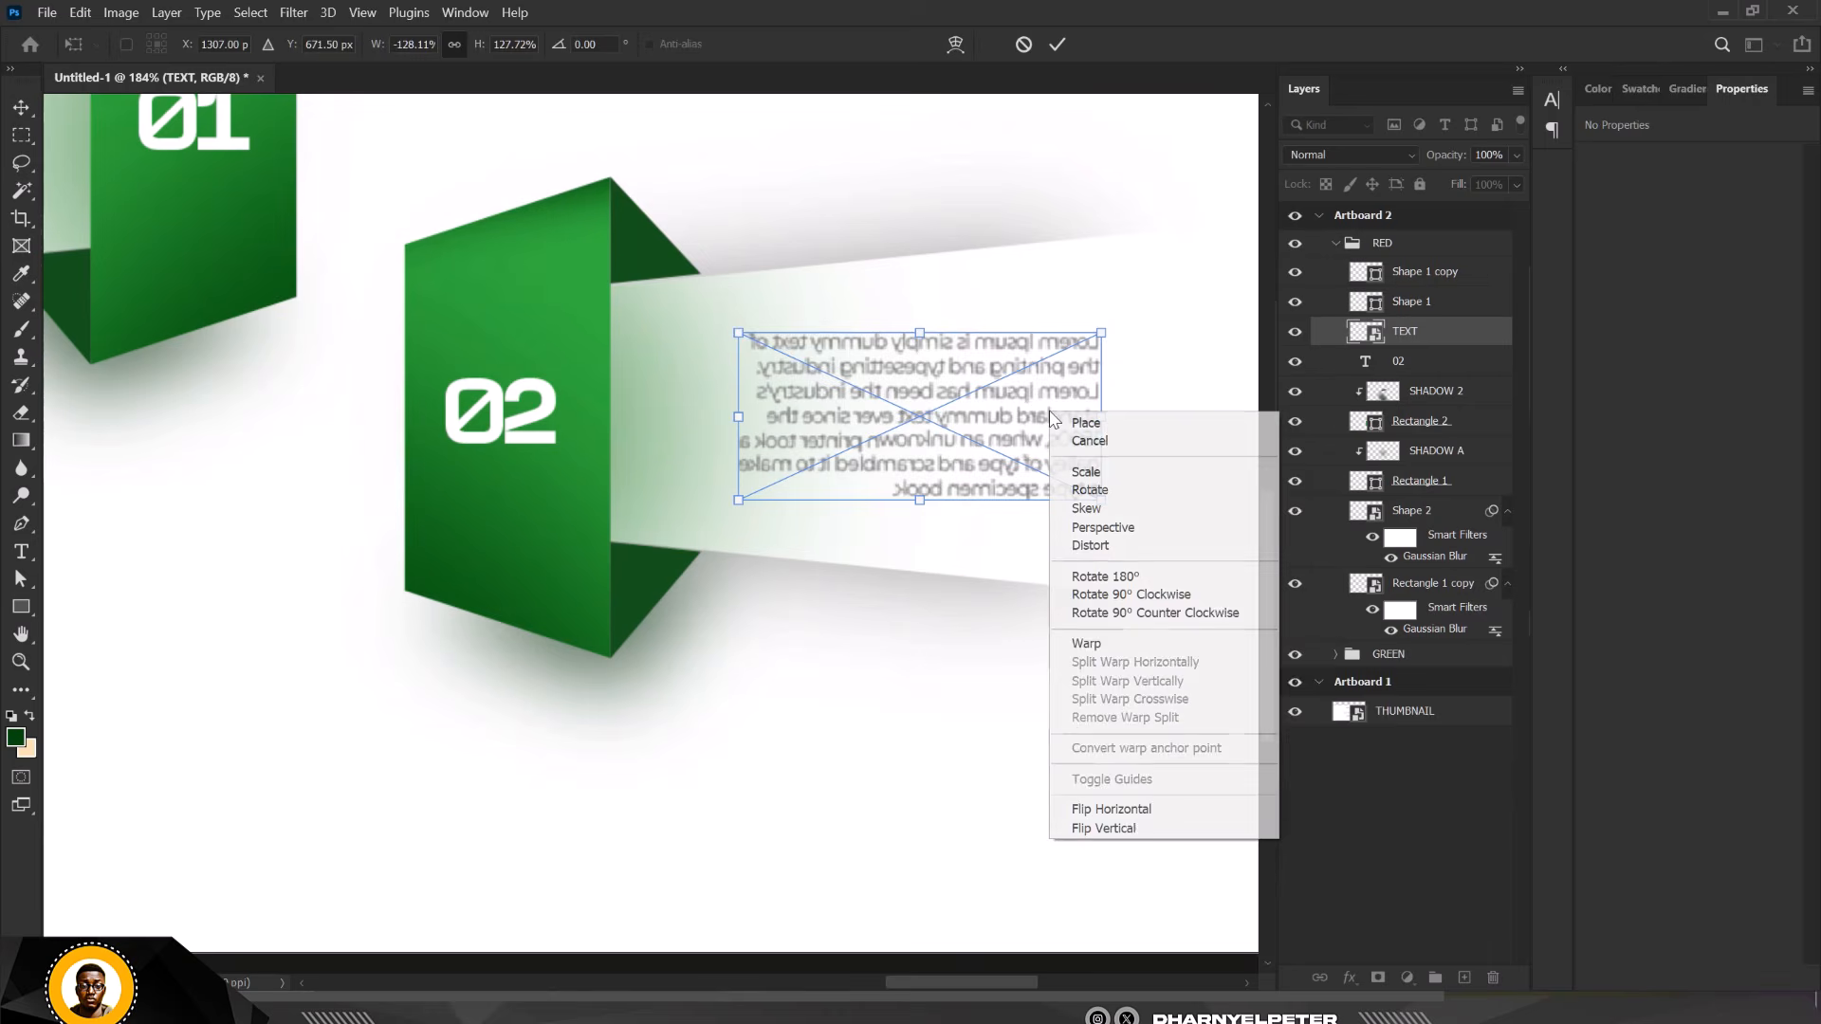
left_click(1133, 808)
scroll(886, 379, "down", 4)
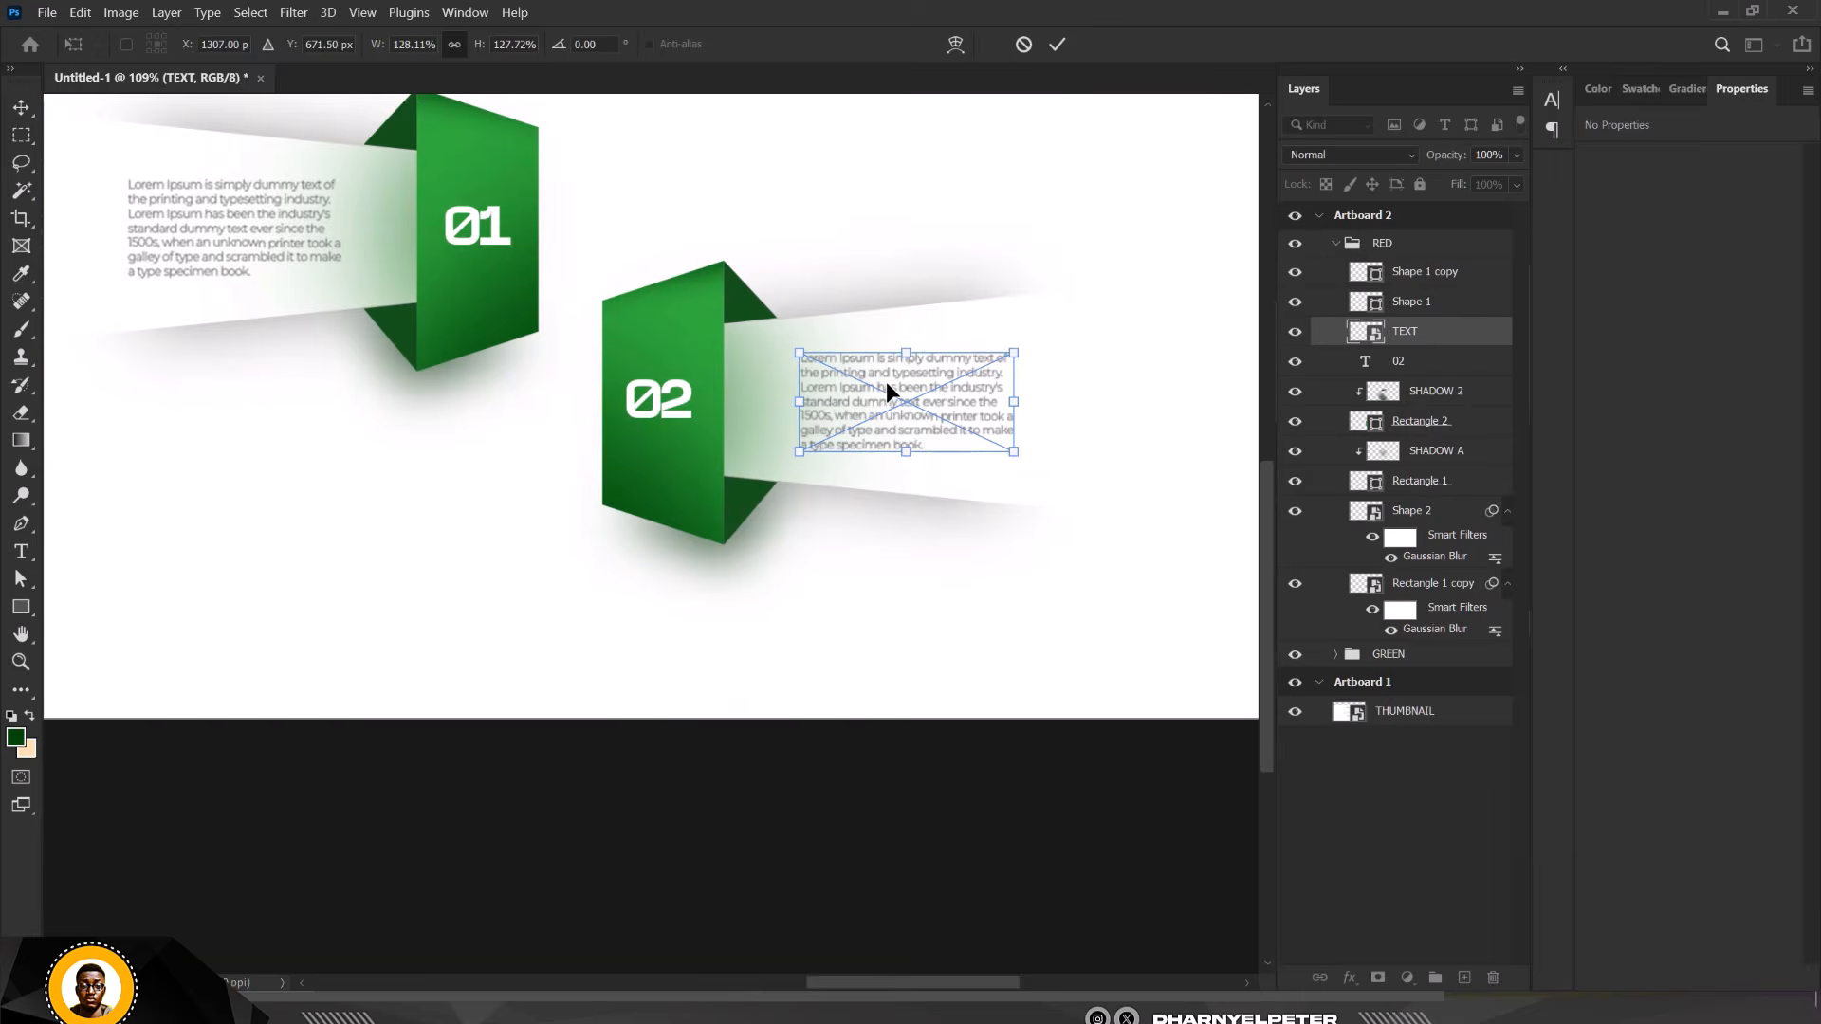
key("Return")
scroll(806, 370, "up", 3)
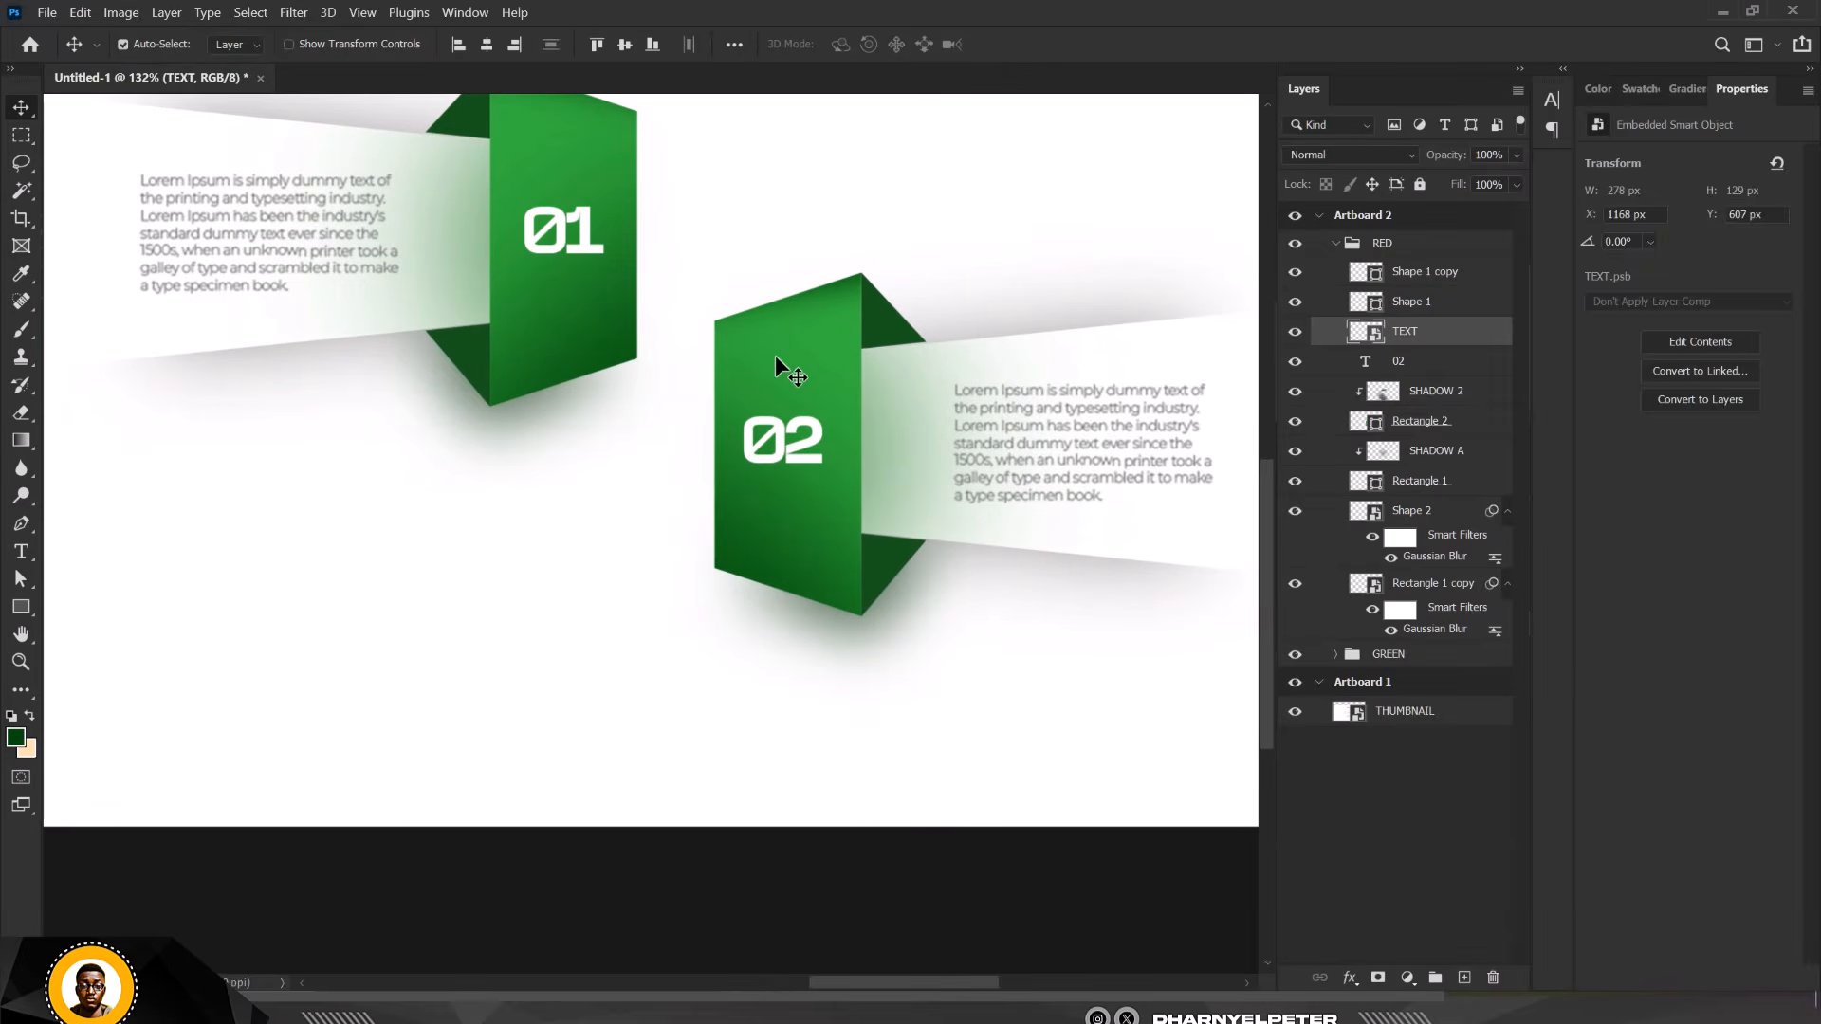
Recolour the front panel behind the number 02 (Rectangle 2) in the RED group to bright red #dd0a0a
left_click(1379, 423)
double_click(1358, 423)
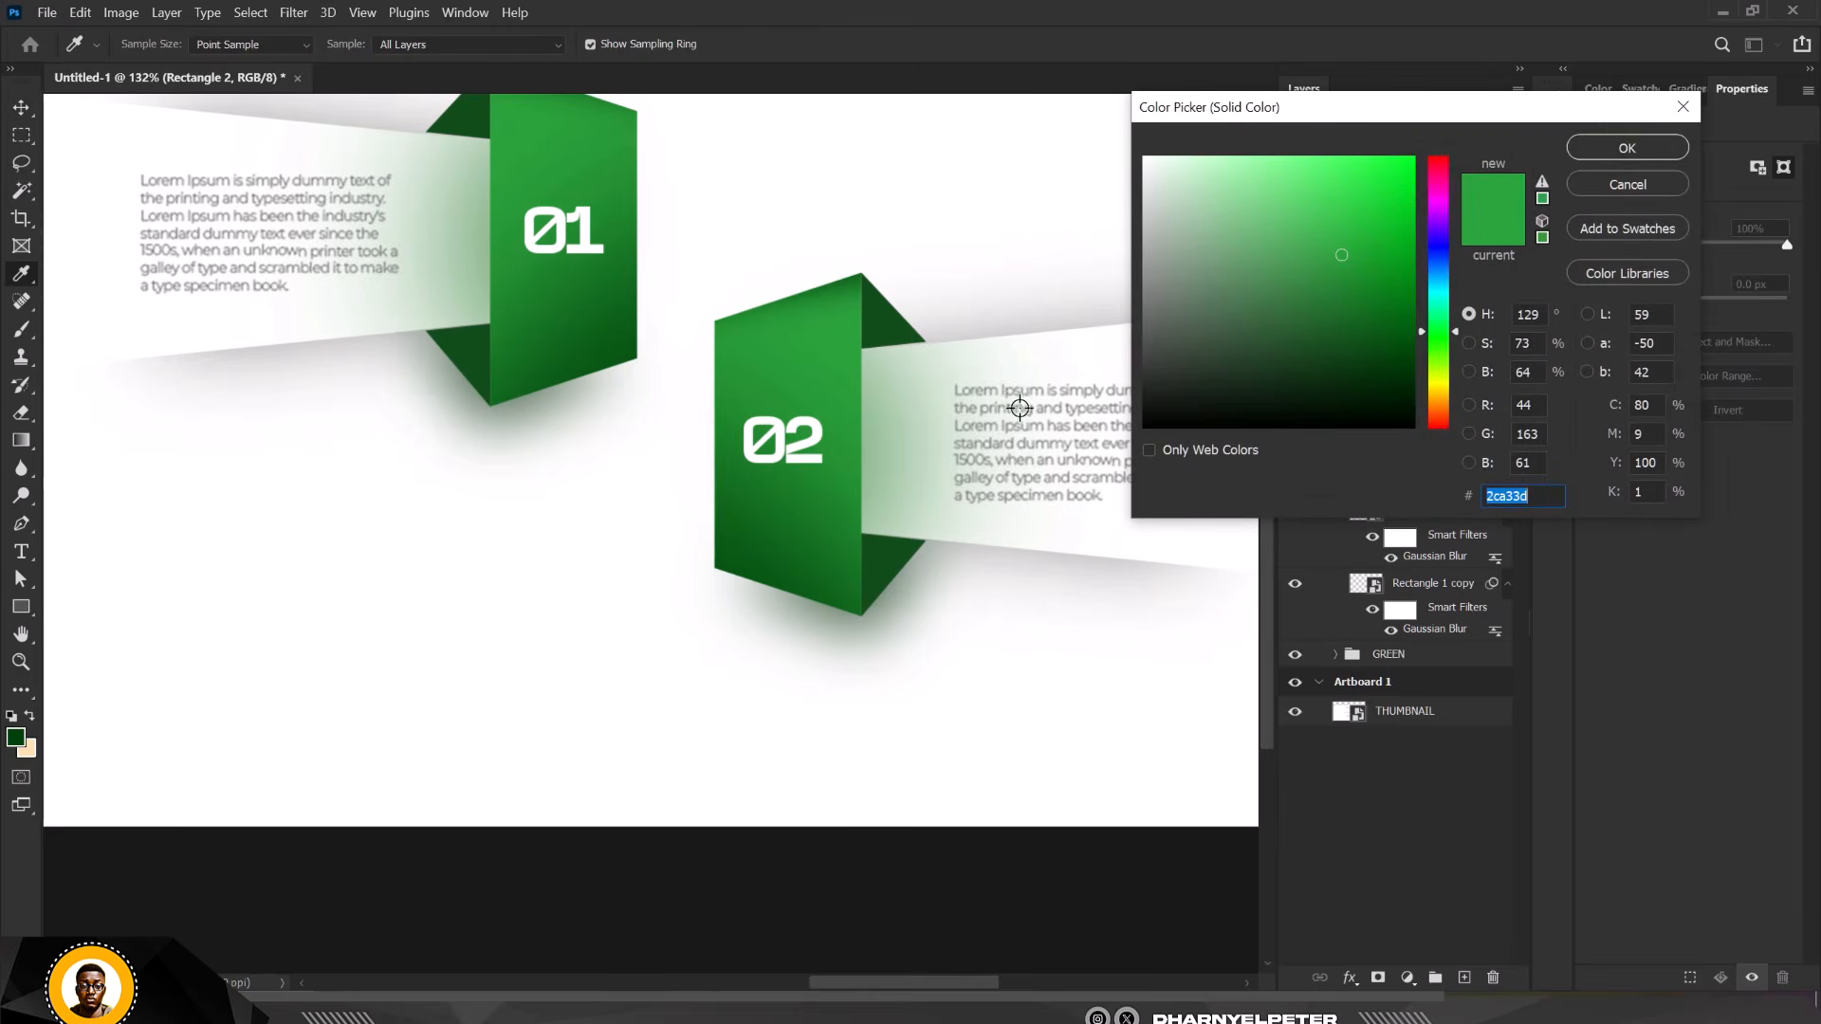
left_click(1438, 180)
left_click_drag(1438, 180, 1457, 144)
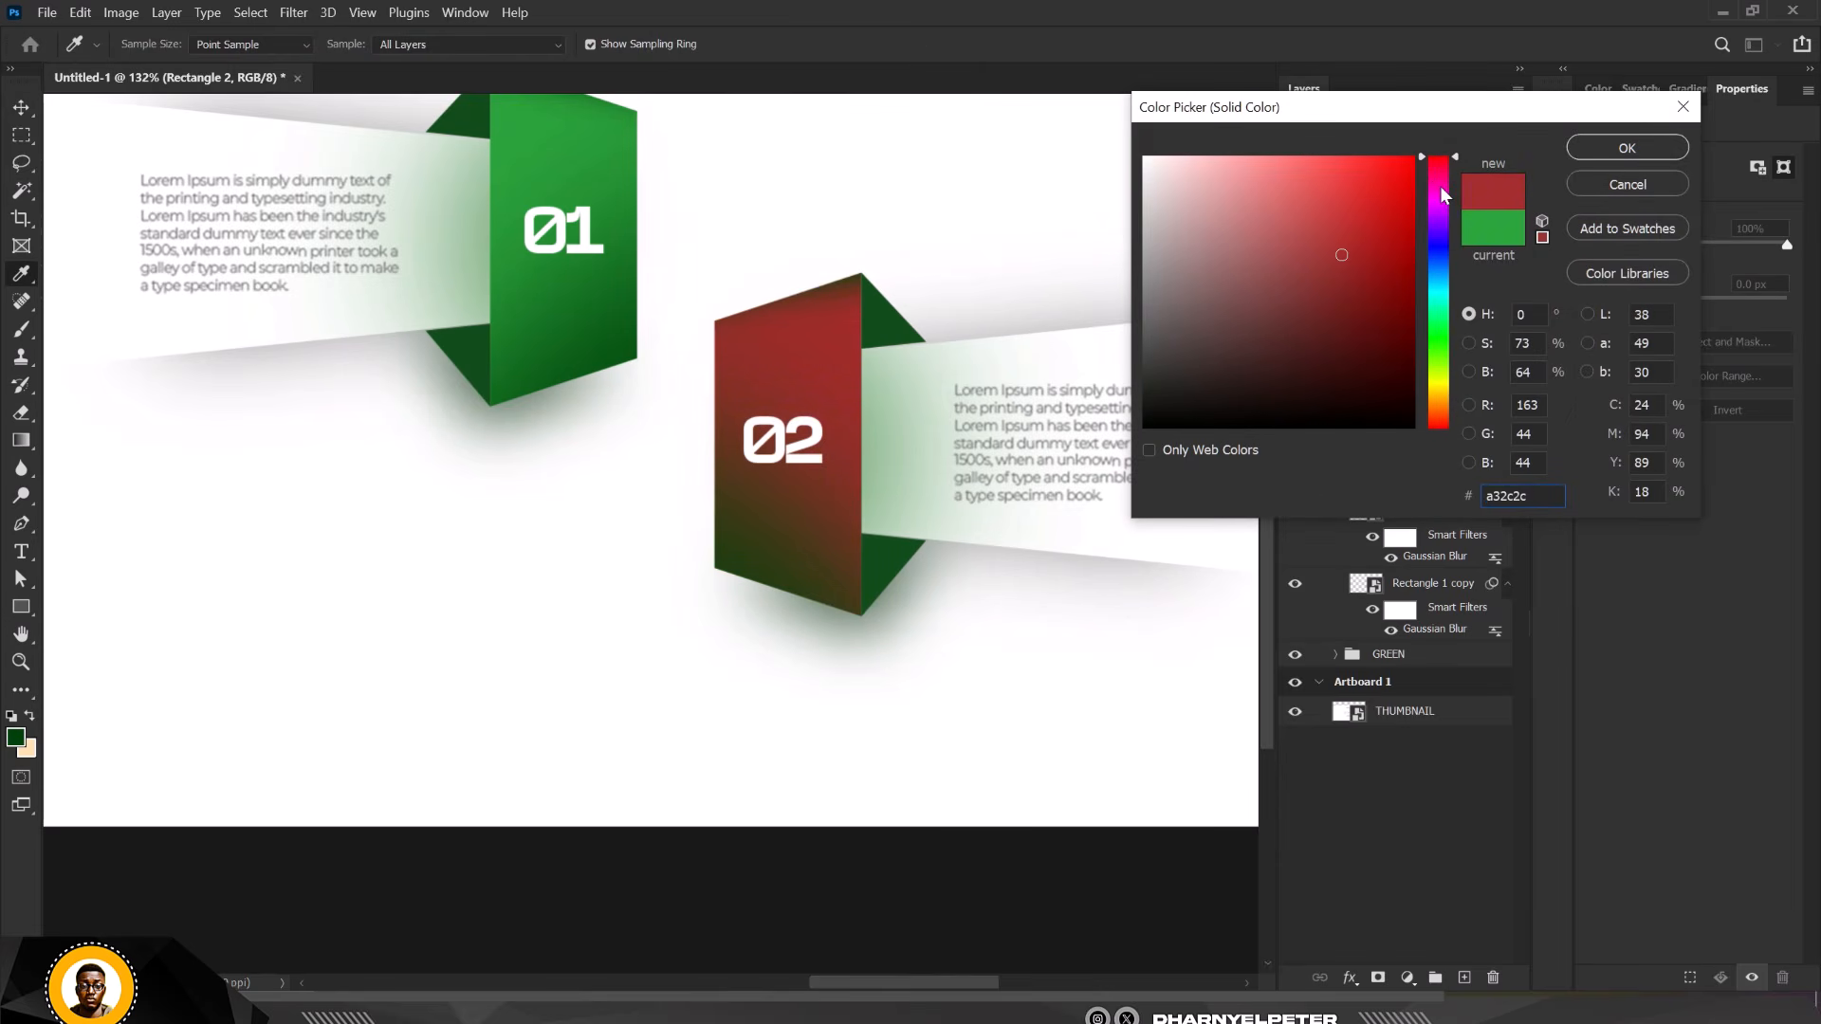
mouse_move(1343, 253)
left_mouse_down()
mouse_move(1396, 227)
mouse_move(1404, 194)
left_mouse_up()
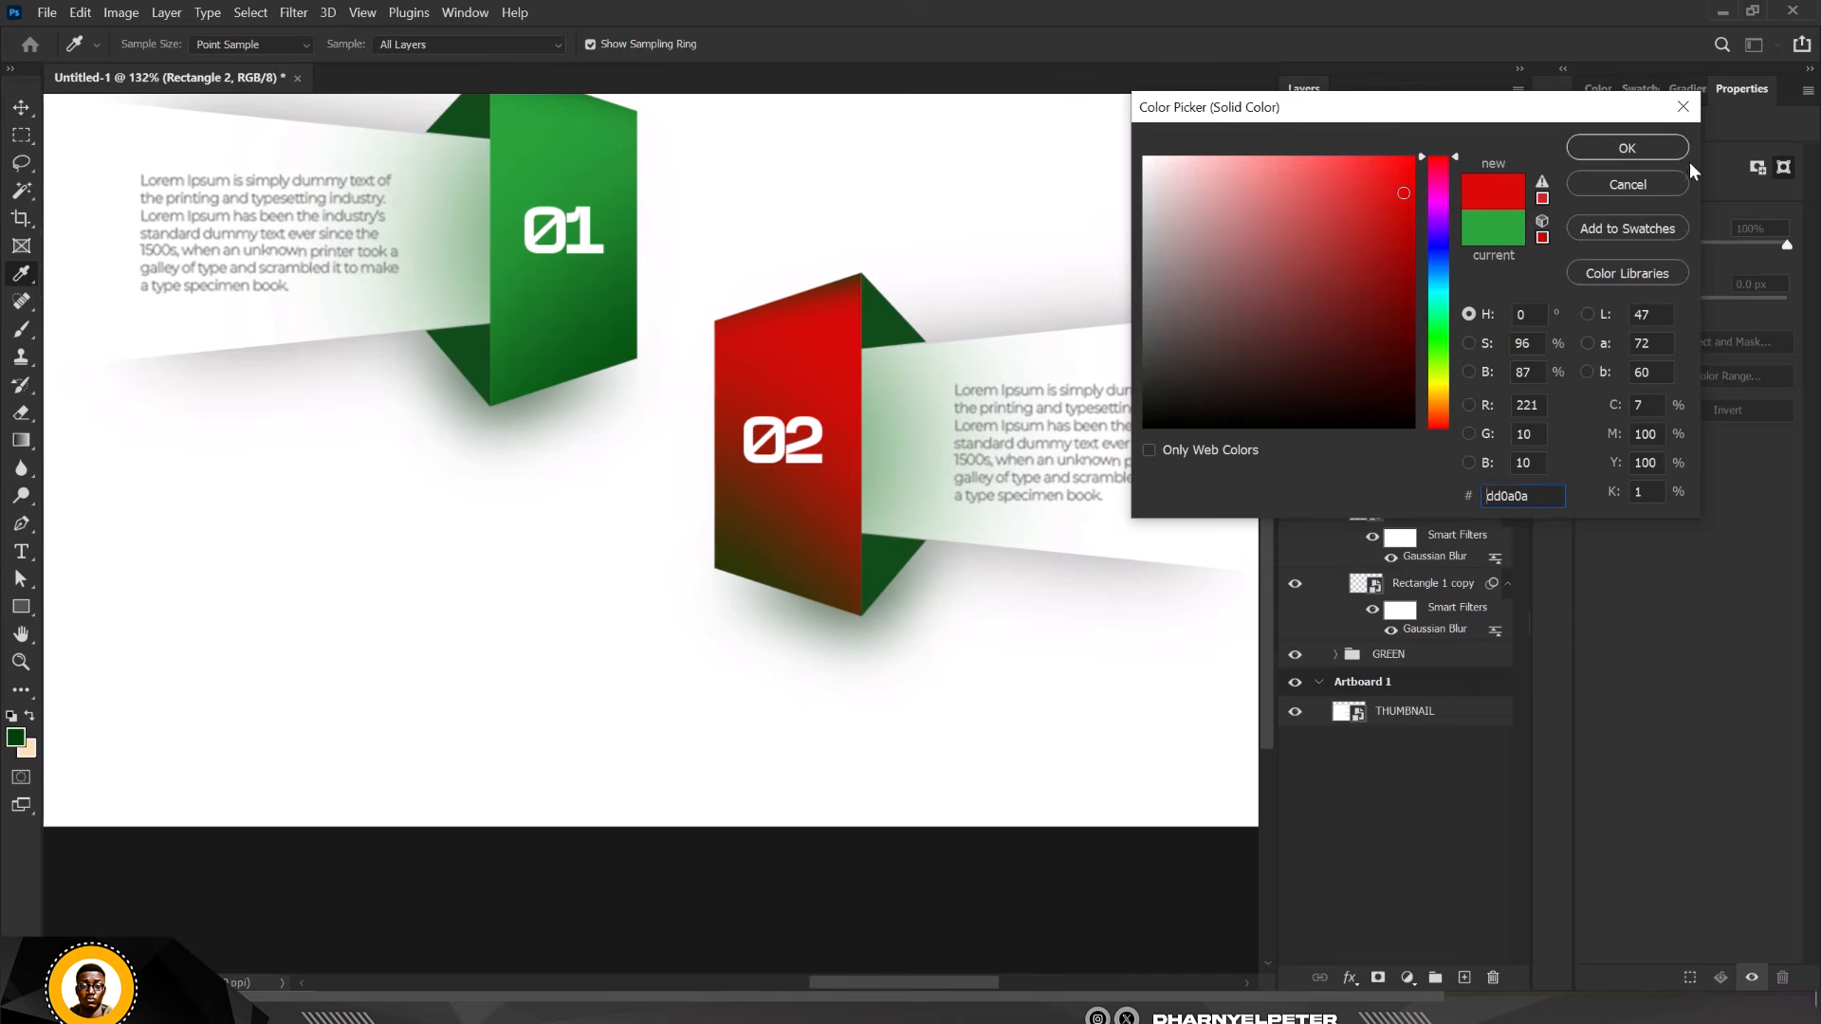
left_click(1650, 148)
Recolour the upper folded corner (Shape 1) of the RED group to dark red #5f0504
left_click(881, 318)
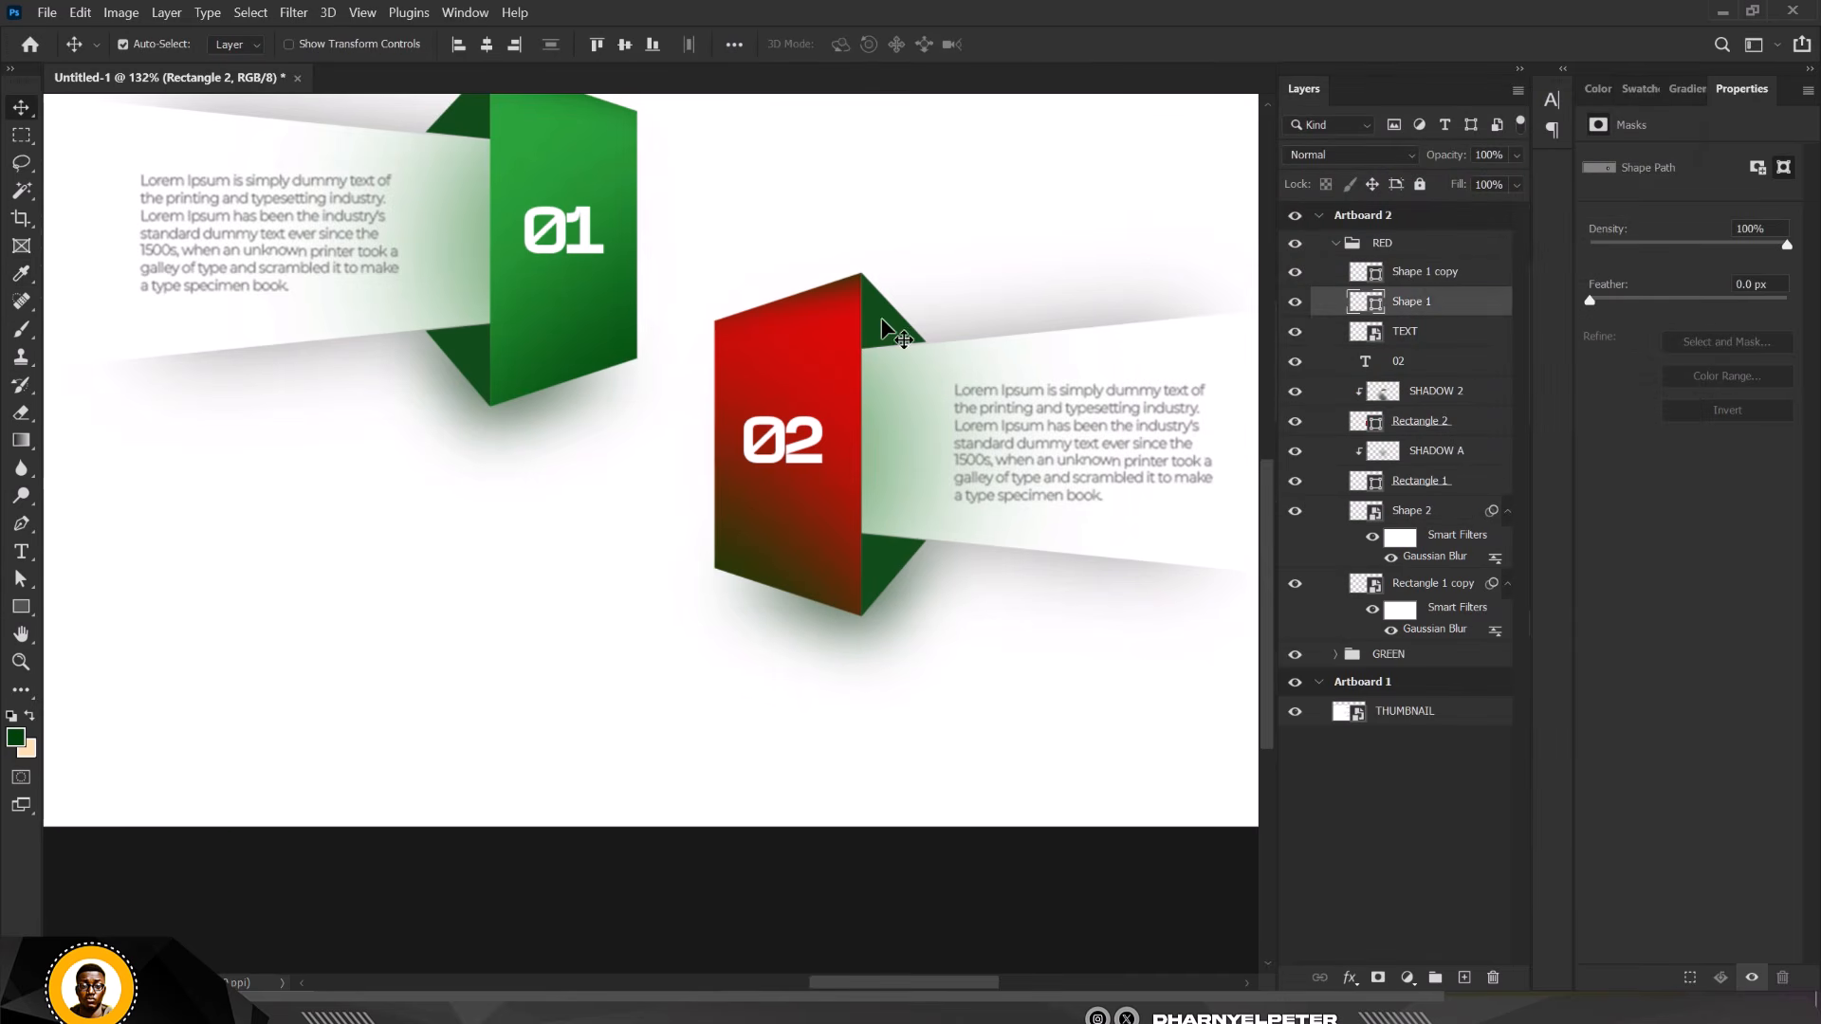
left_click(794, 346)
mouse_move(1399, 311)
left_mouse_down()
mouse_move(1412, 364)
mouse_move(1404, 328)
left_mouse_up()
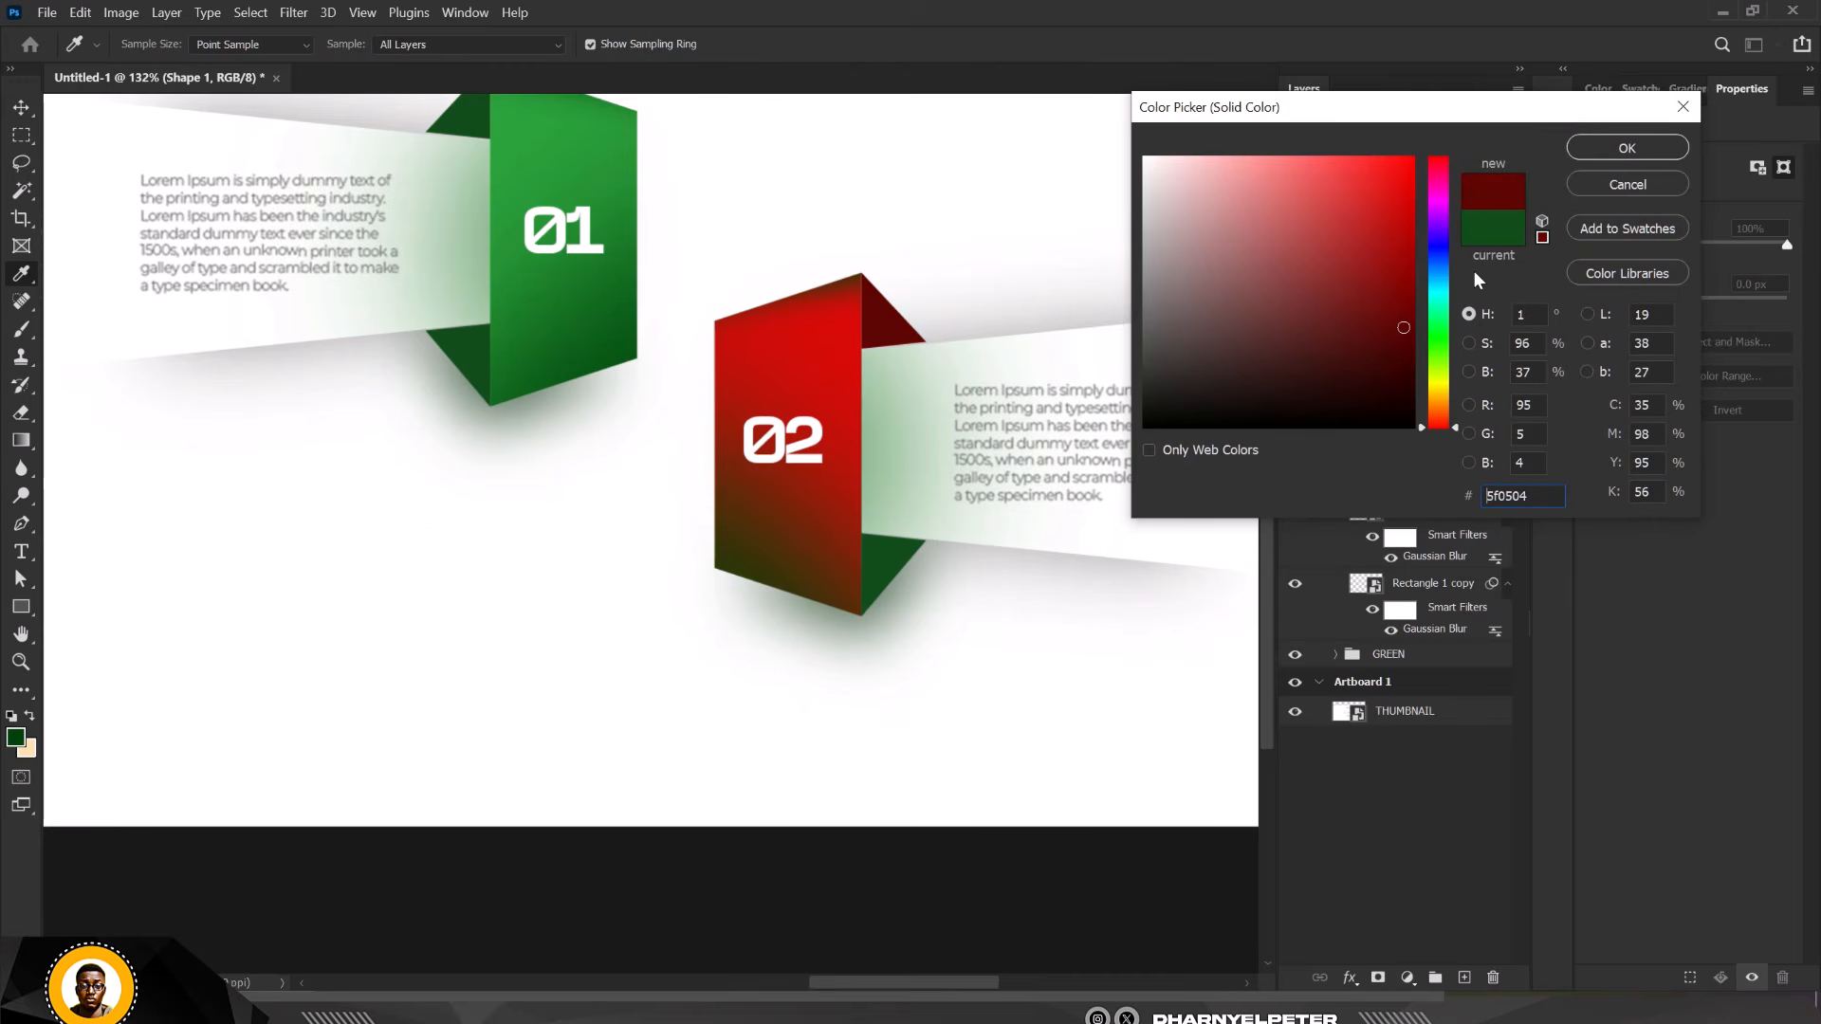
left_click(1627, 148)
Fill the lower folded corner (Shape 1 copy) with the dark red #5f0504 sampled from the upper fold
left_click(1376, 275)
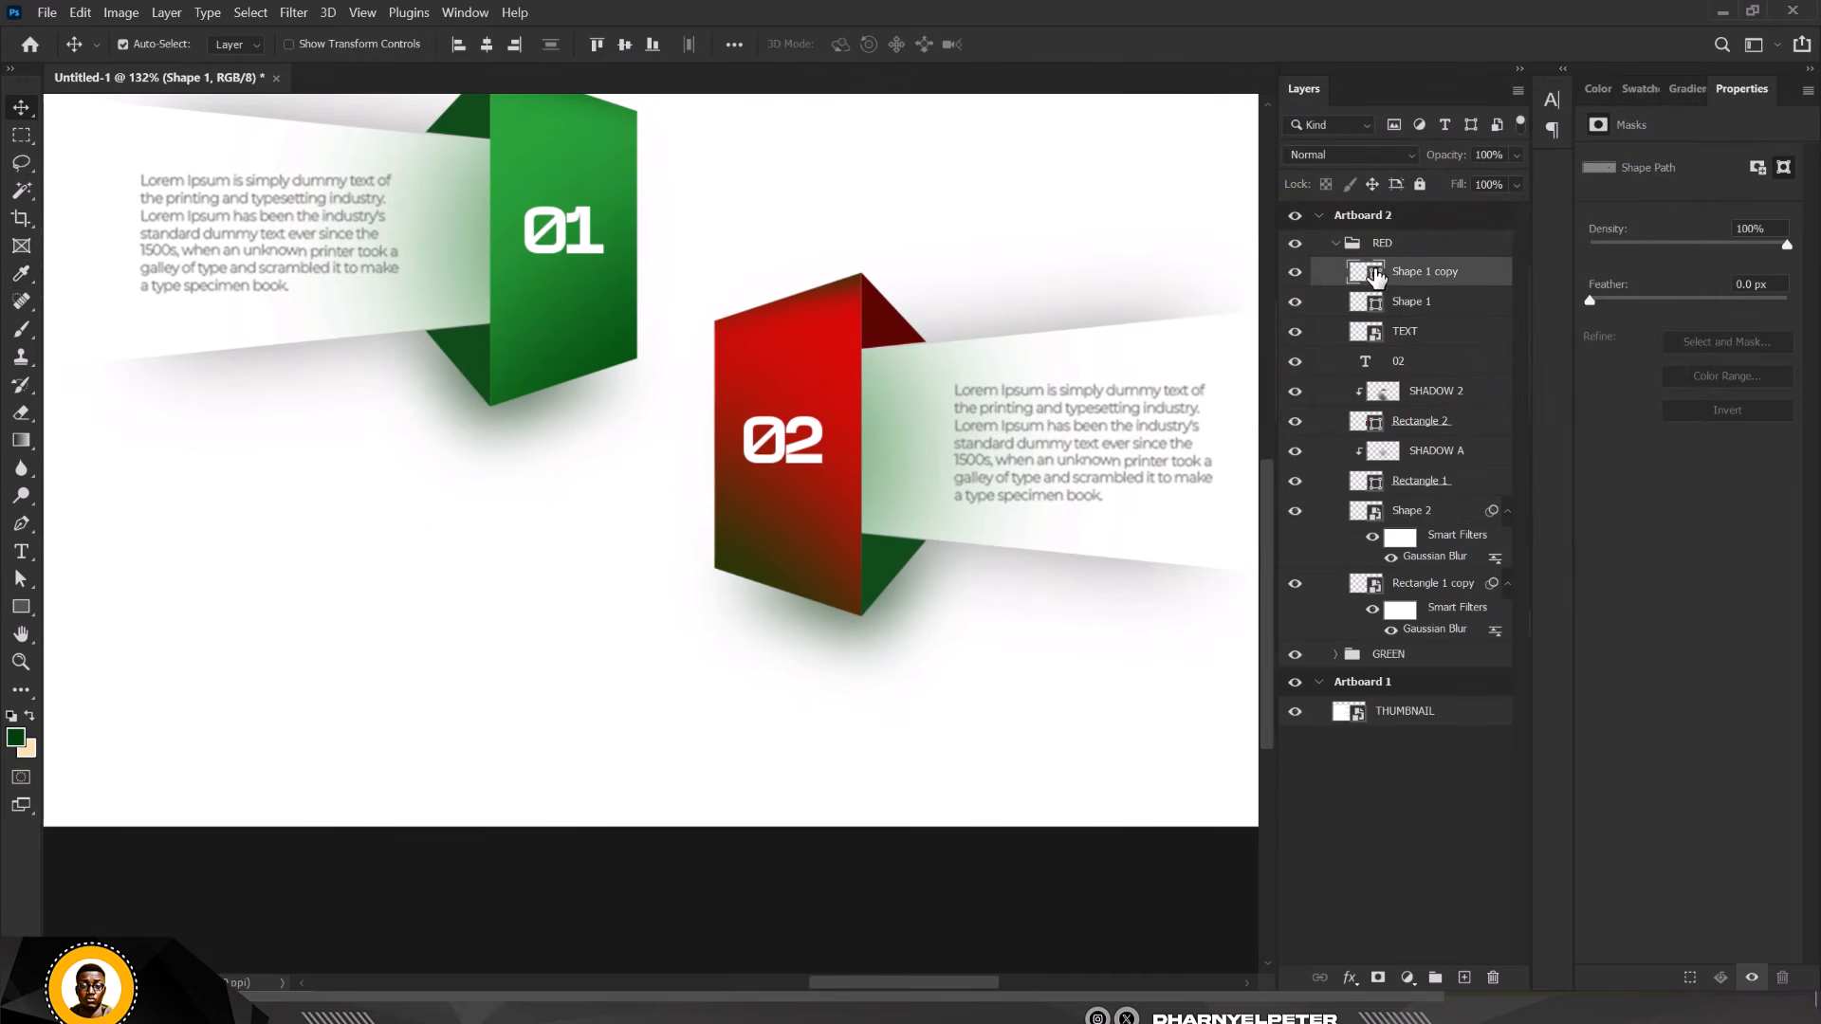
double_click(1375, 275)
left_click(873, 319)
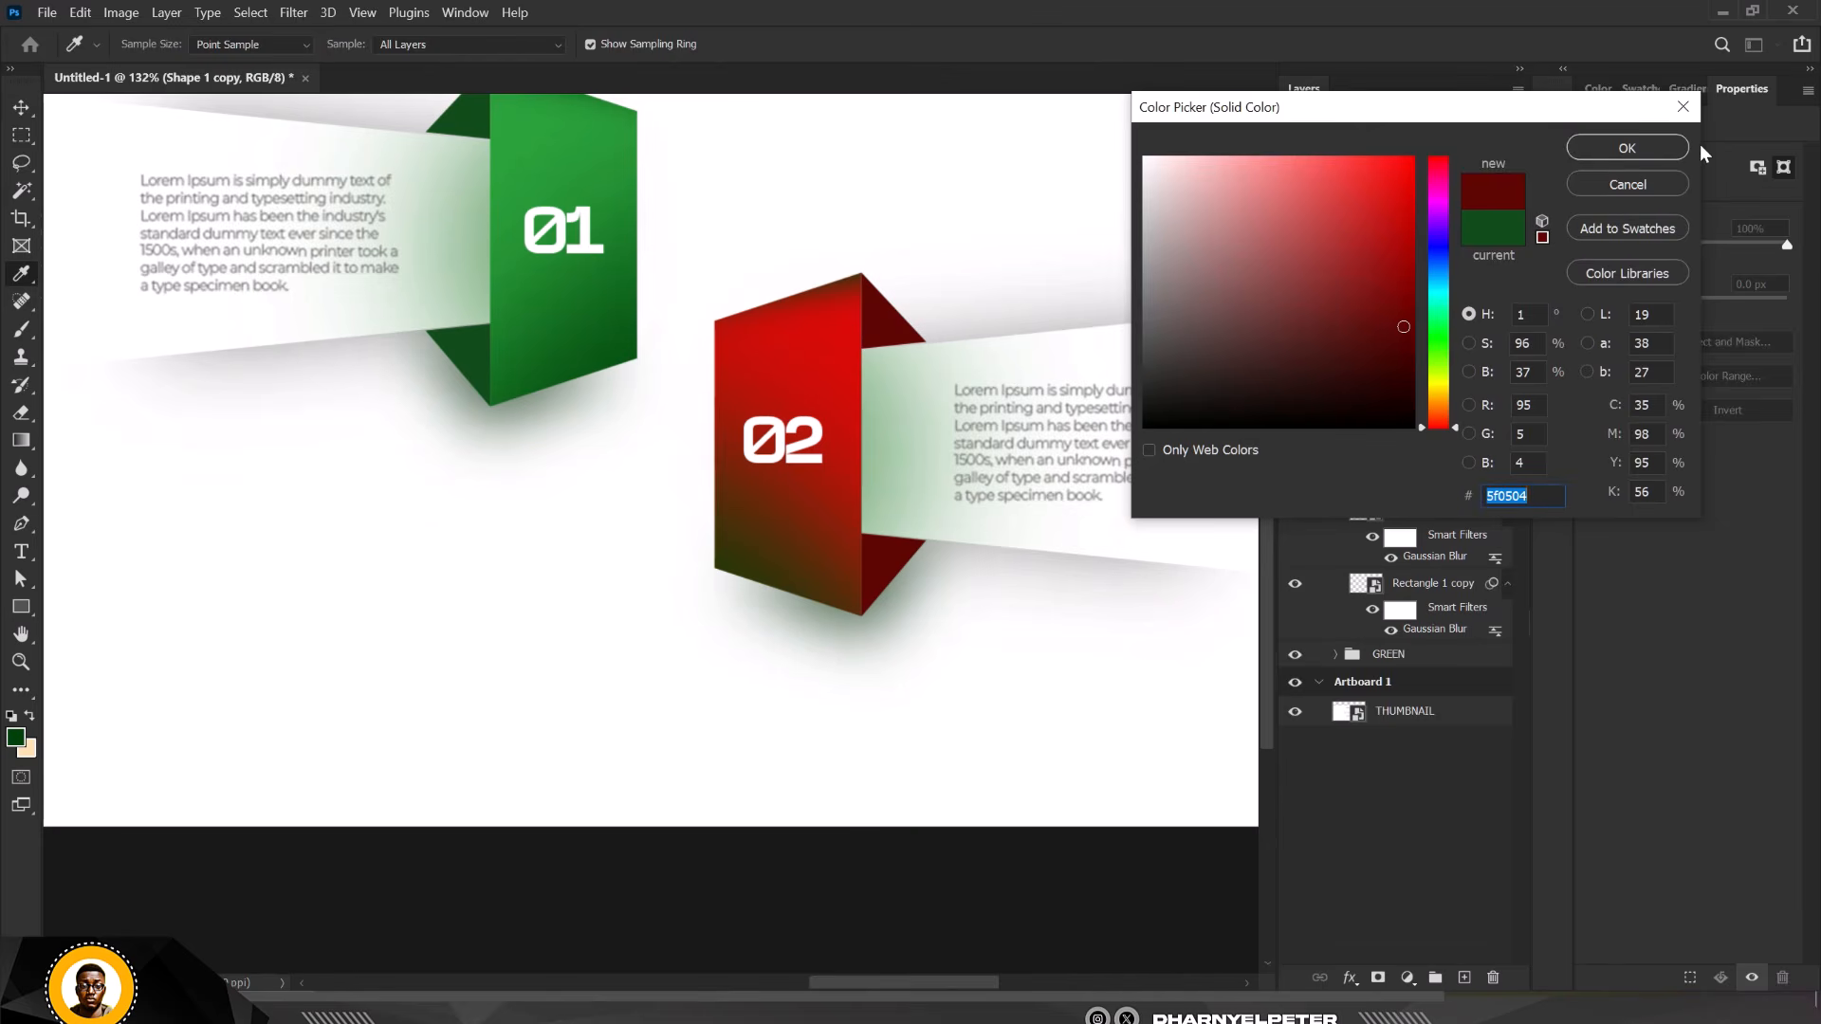
left_click(1628, 148)
key("v")
Add a Hue/Saturation adjustment above SHADOW 2 in the RED group and clip it to the front panel
scroll(873, 452, "down", 1)
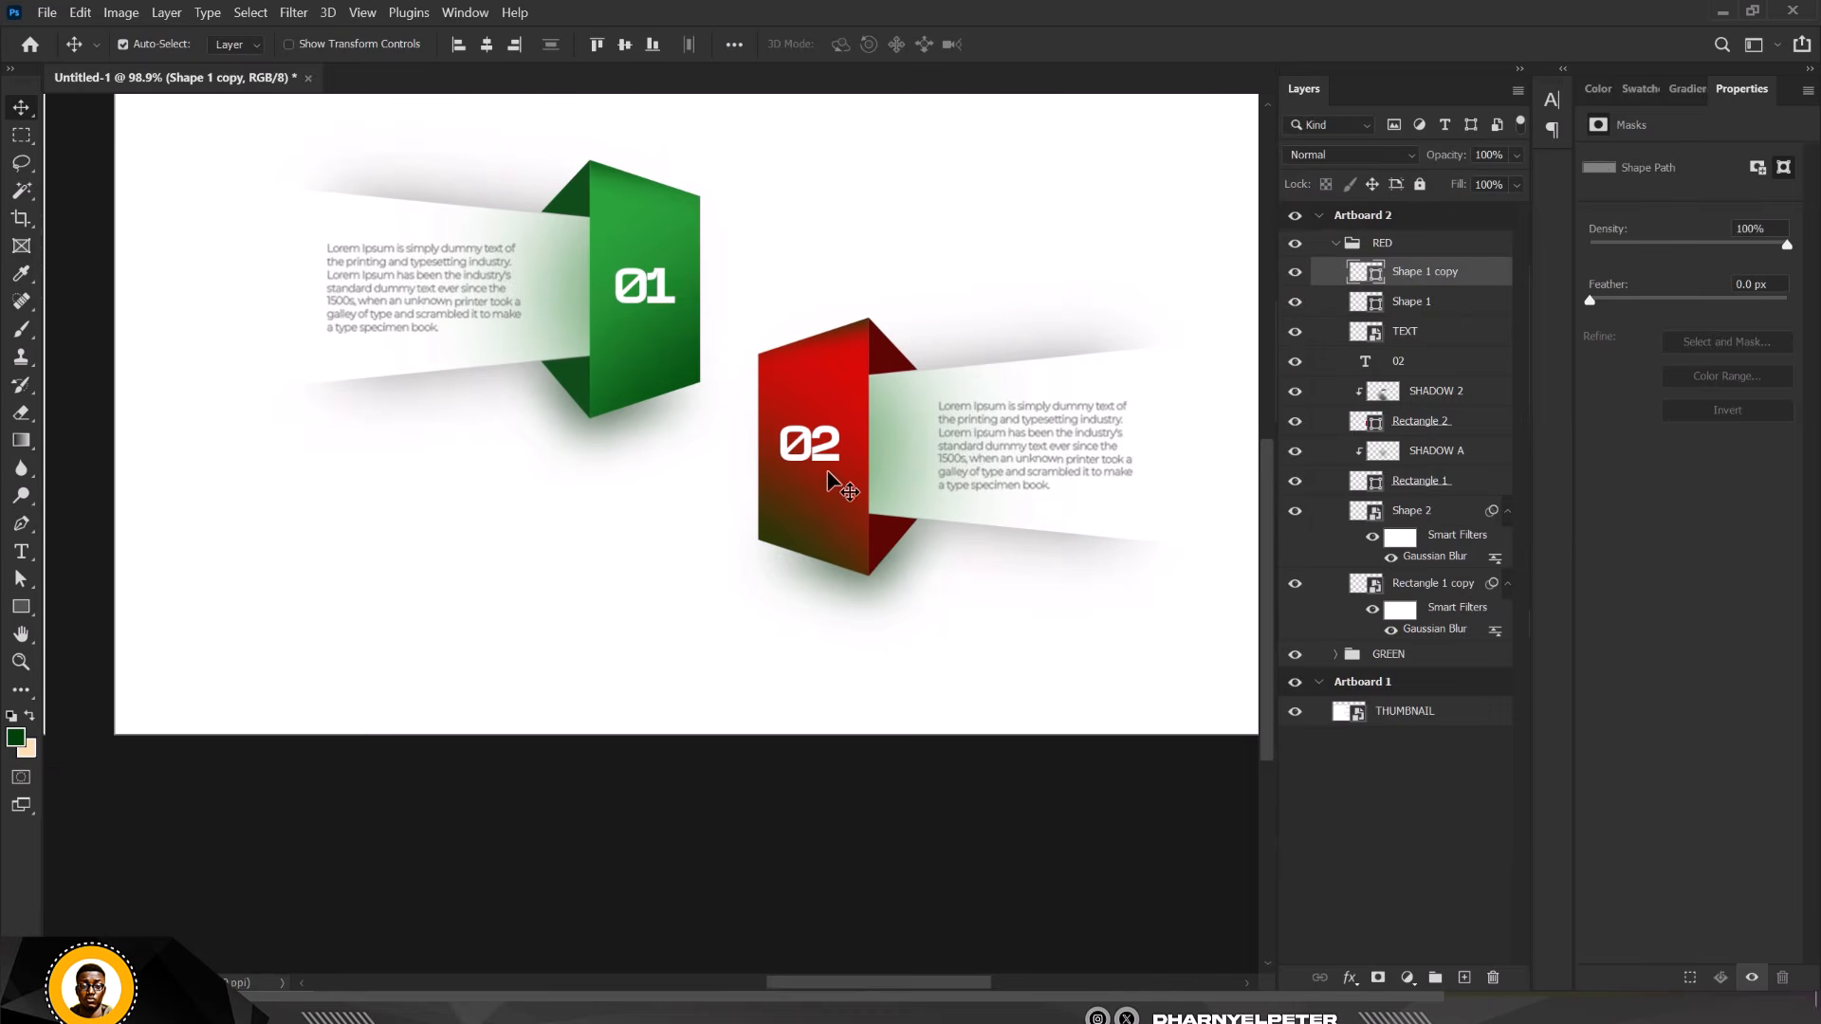
scroll(835, 522, "down", 1)
scroll(826, 520, "up", 3)
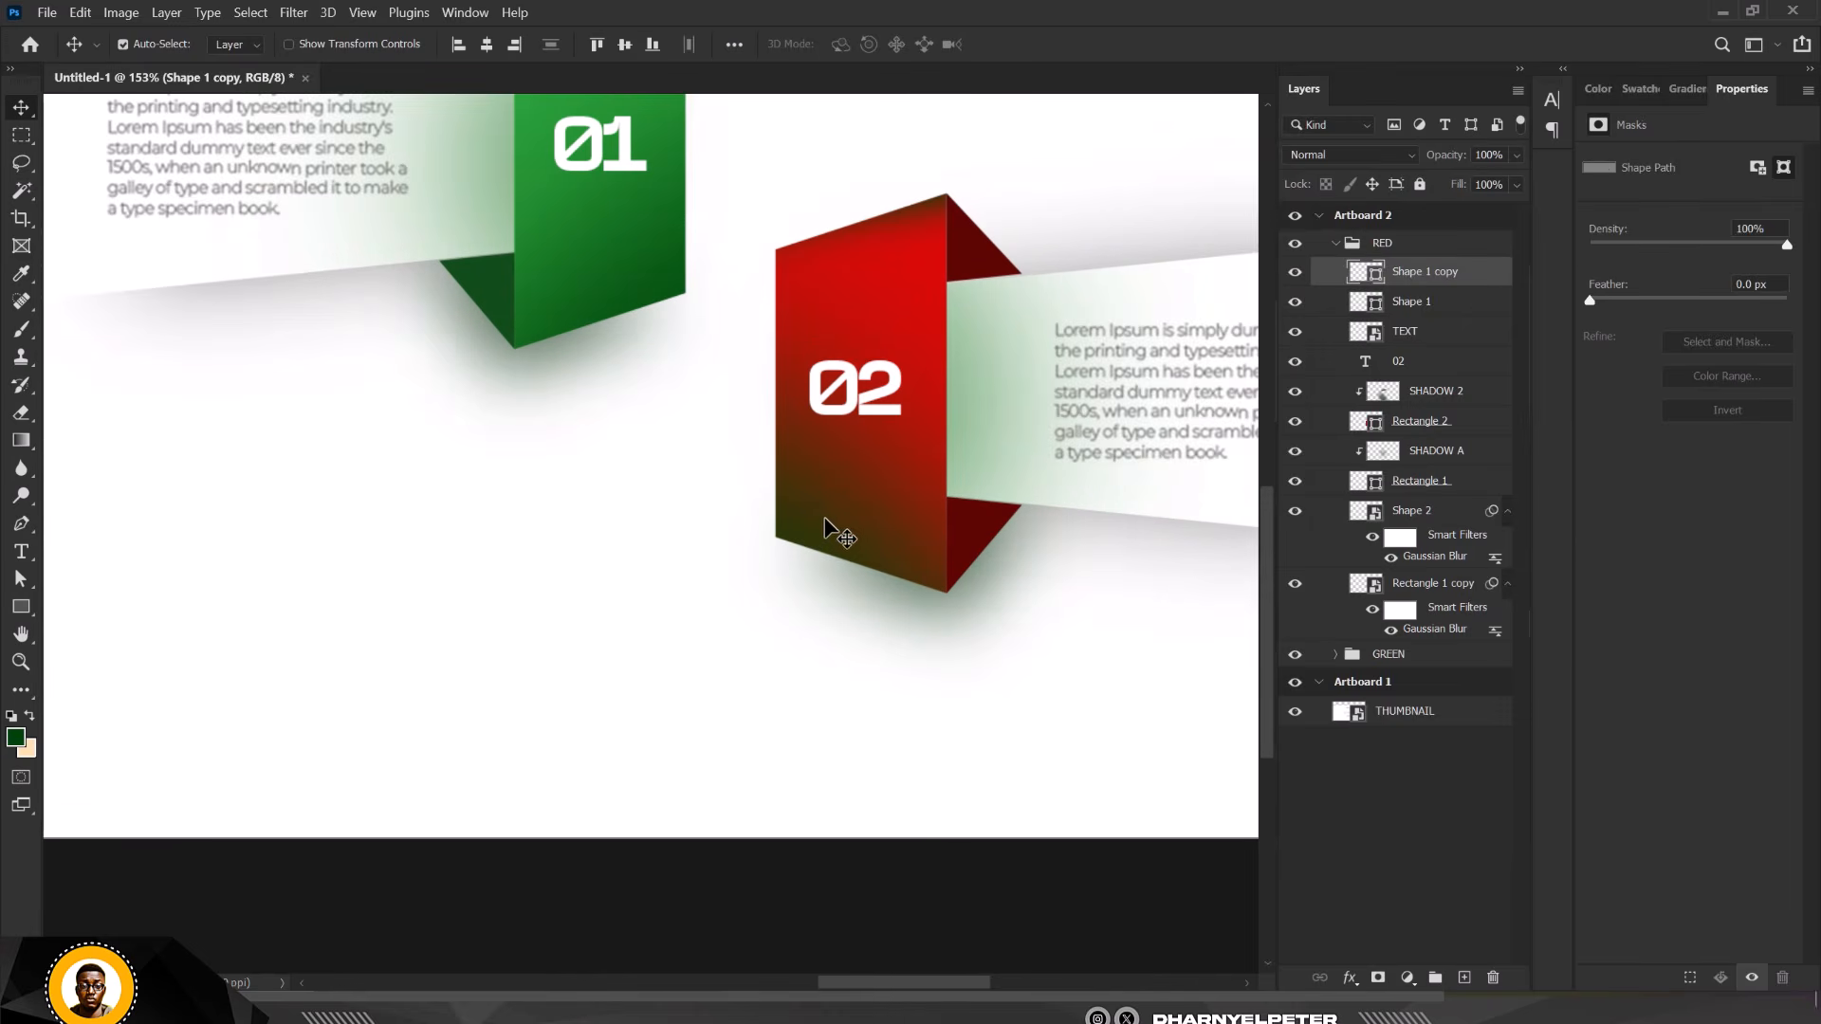
left_click(874, 526)
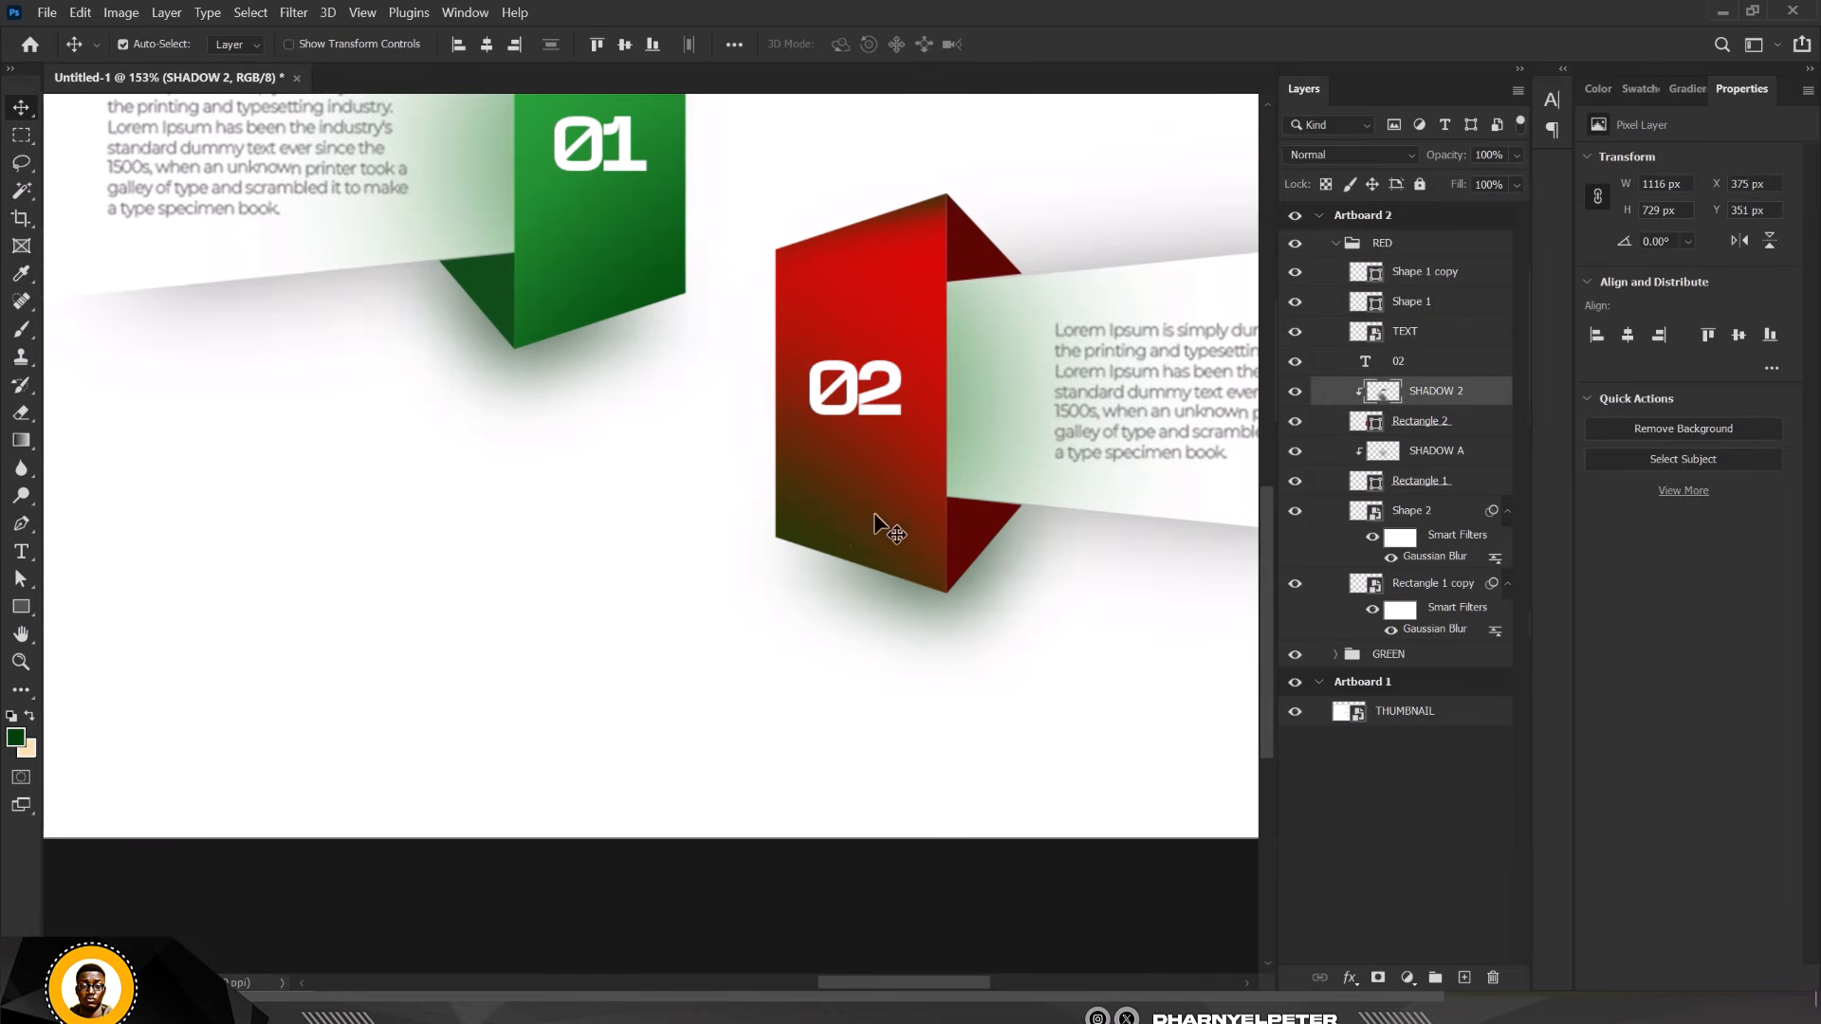
left_click(1409, 977)
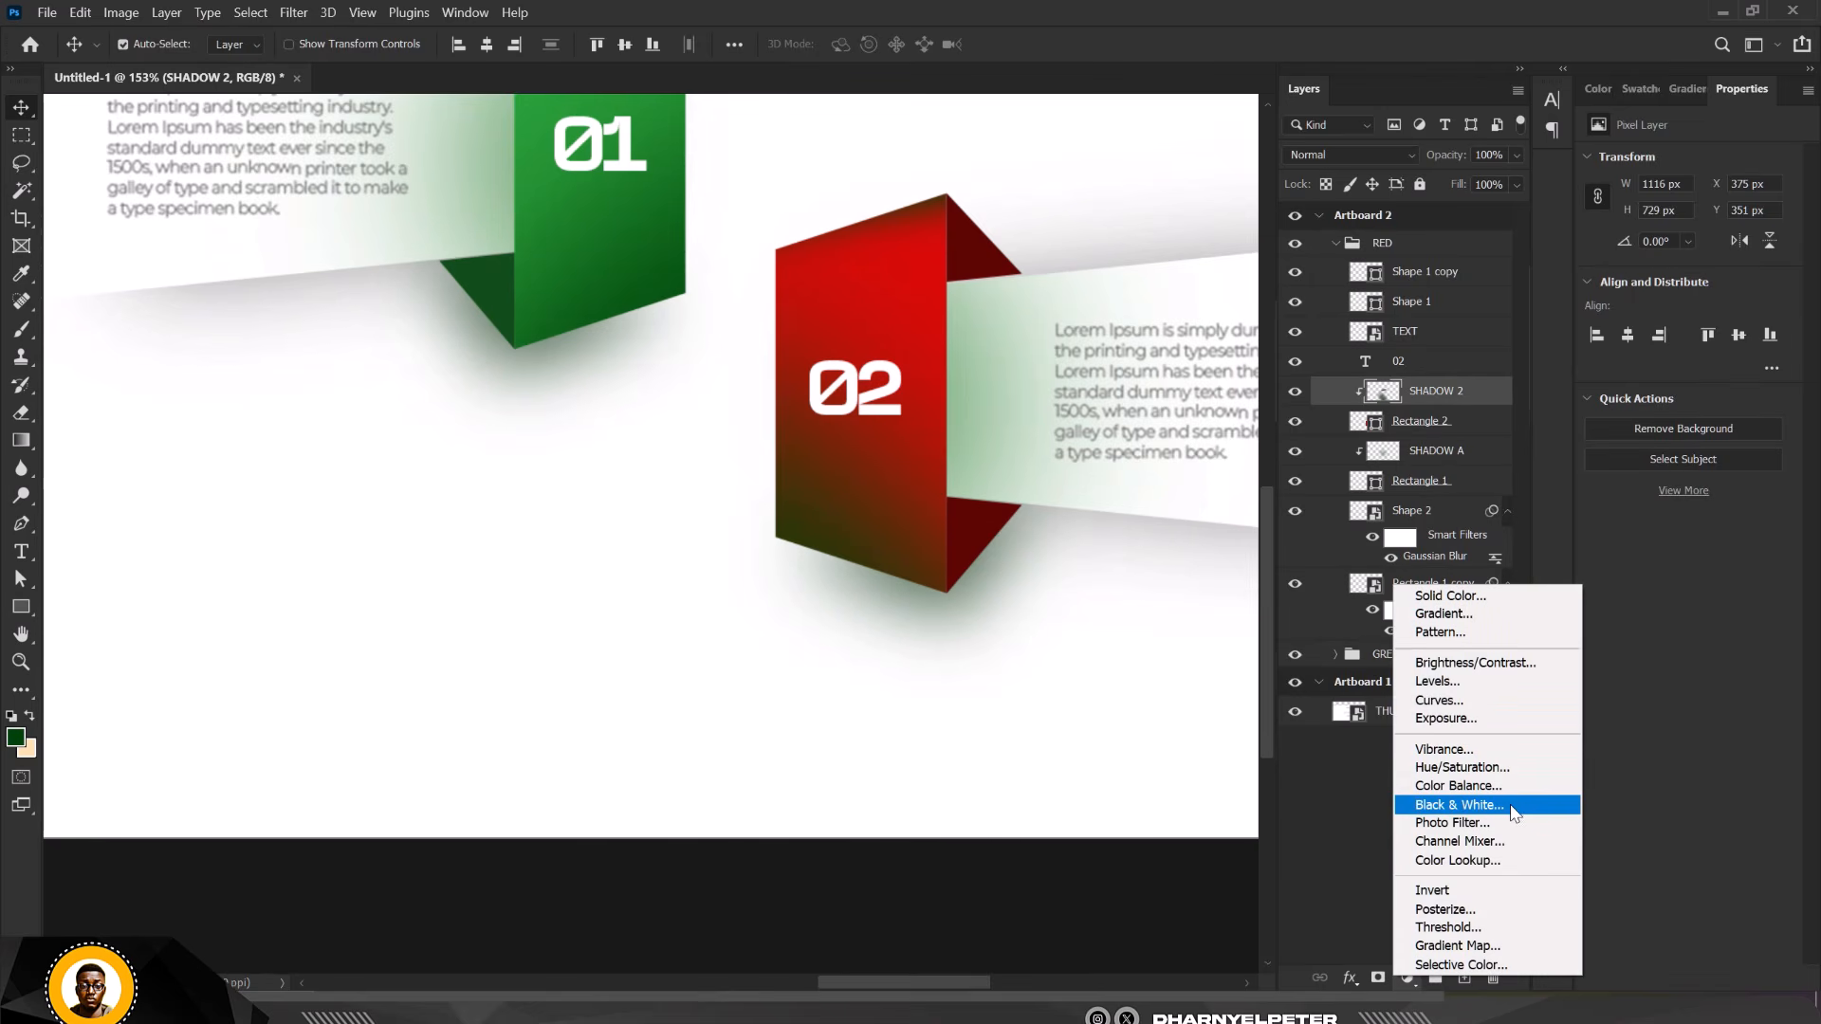
left_click(1480, 768)
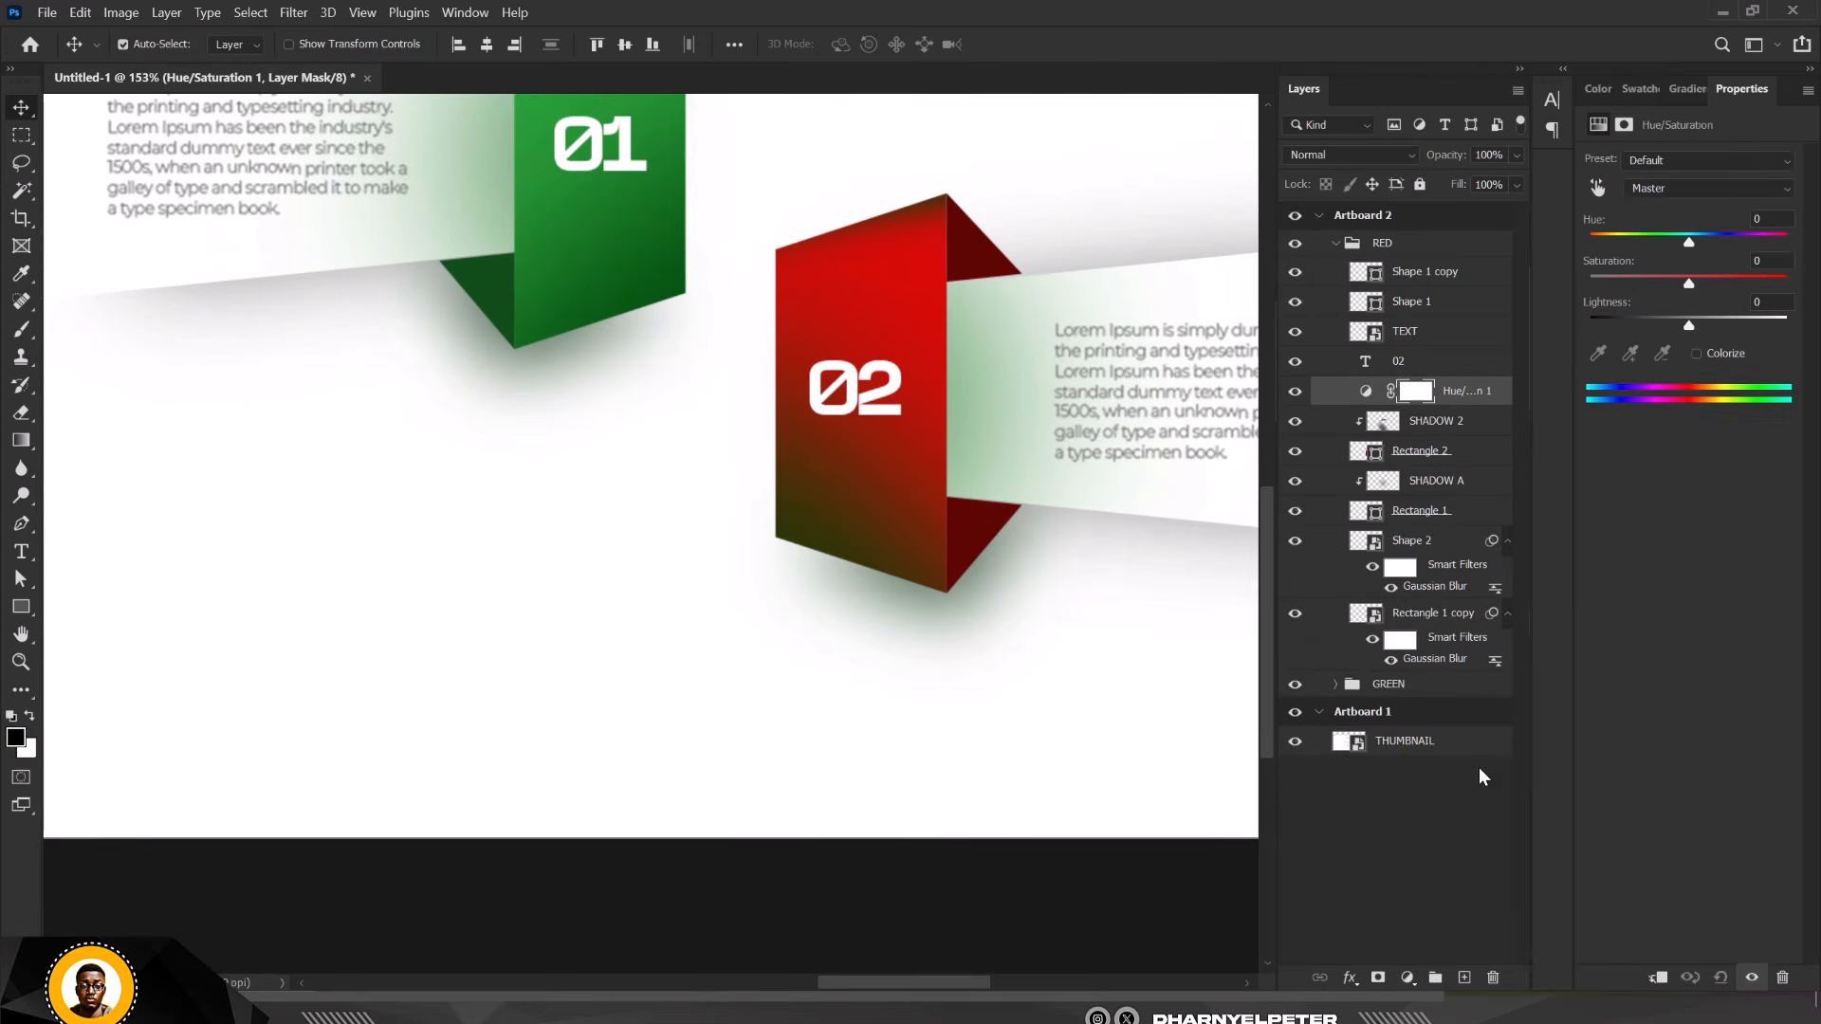
right_click(1504, 392)
left_click(1591, 491)
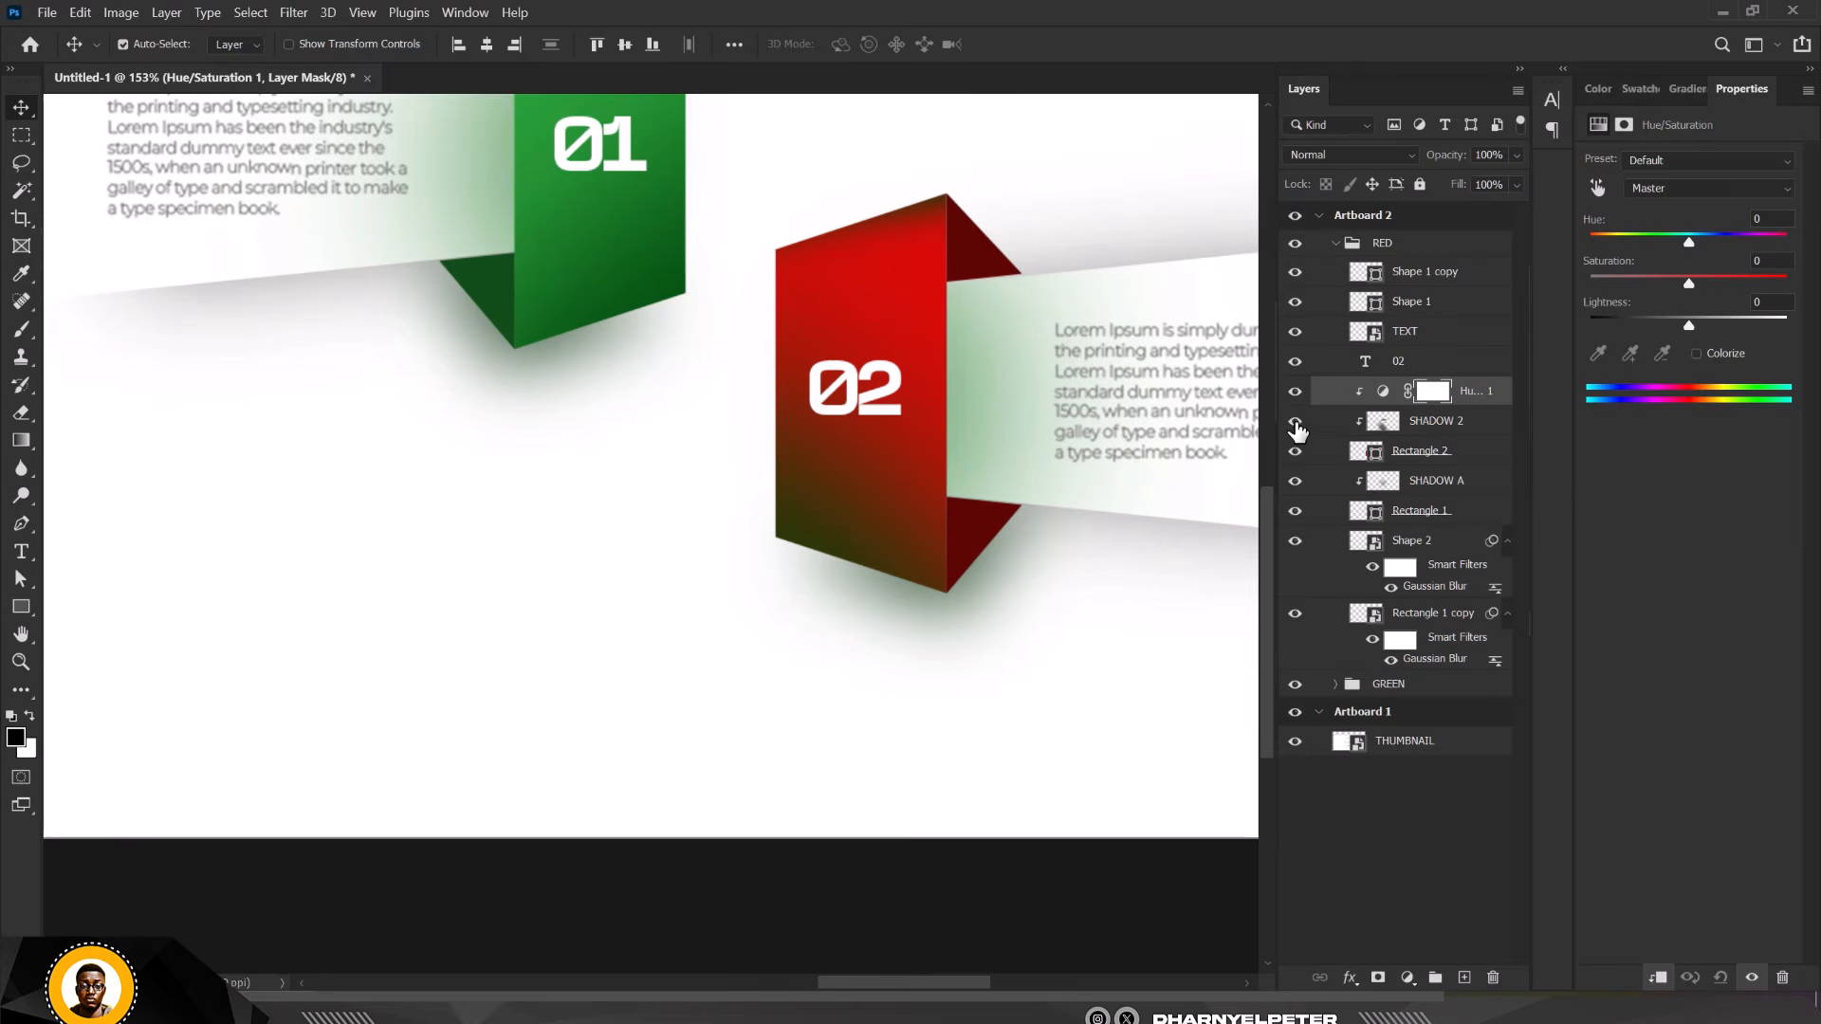
left_click(1295, 451)
left_click(1296, 452)
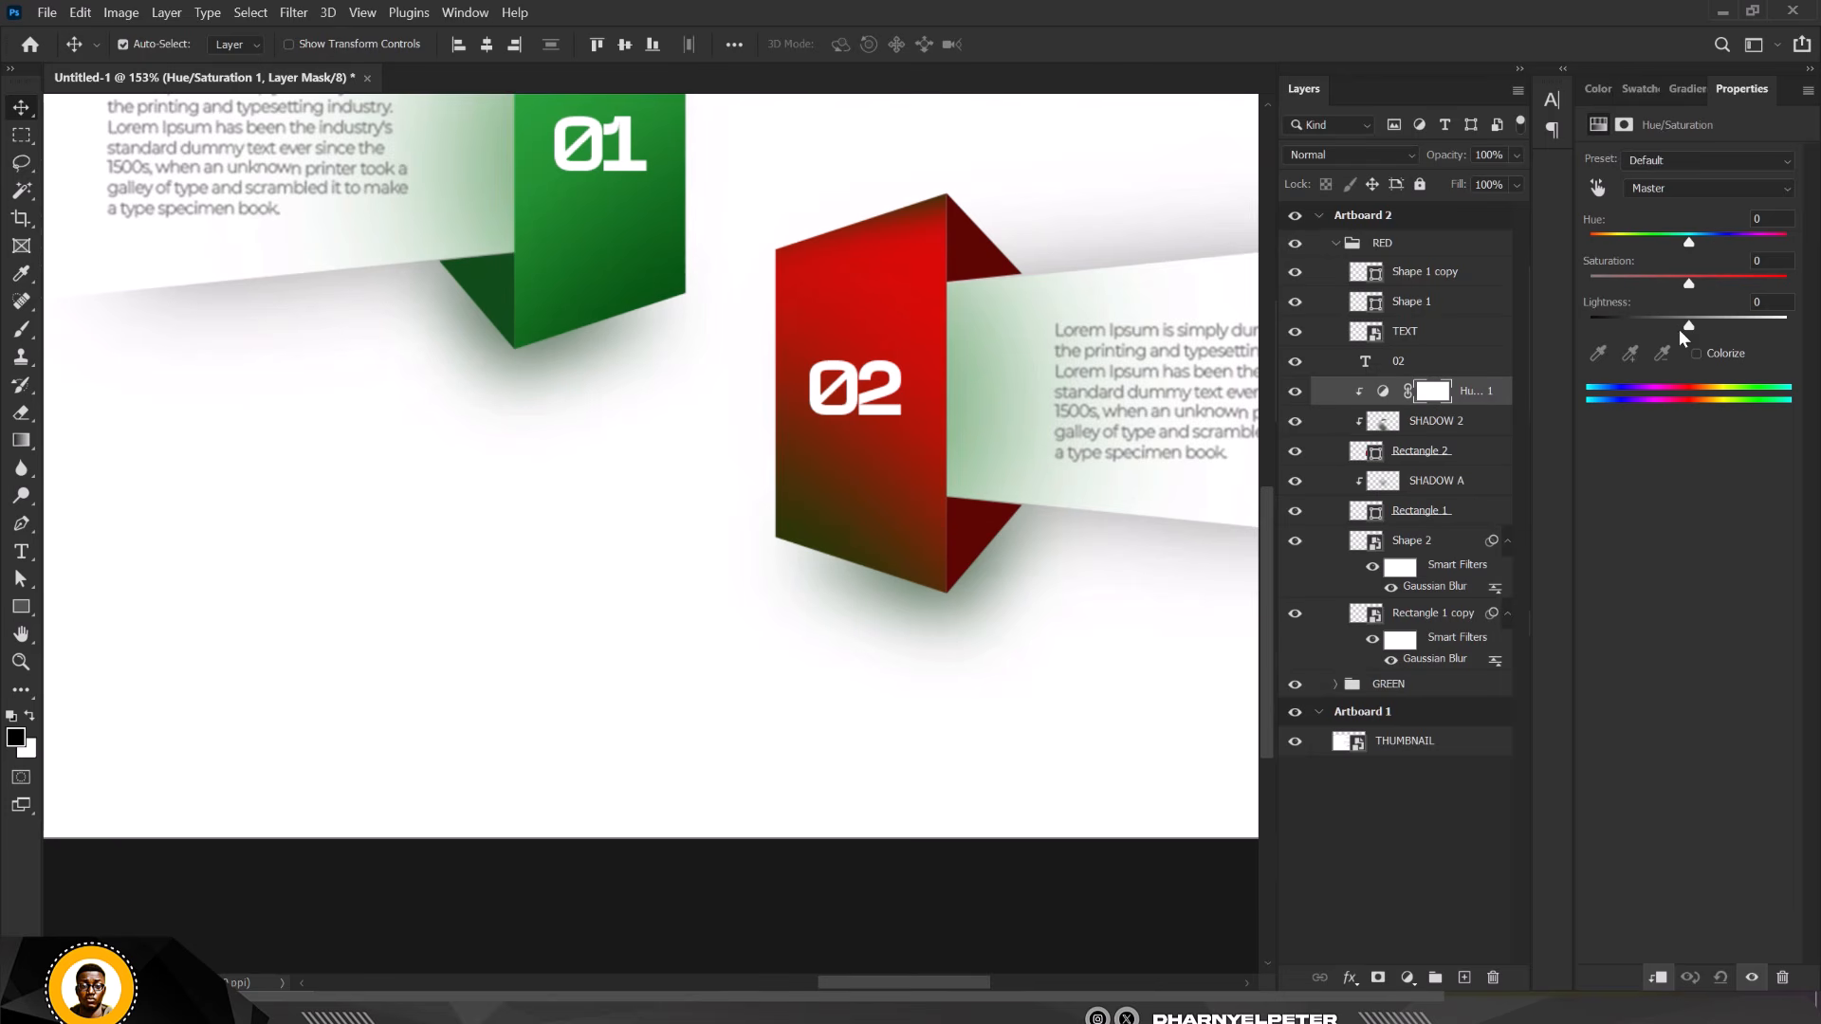
Colorize the front panel's Hue/Saturation adjustment with hue 360 and saturation 100
left_click_drag(1691, 280, 1787, 283)
left_click(1696, 353)
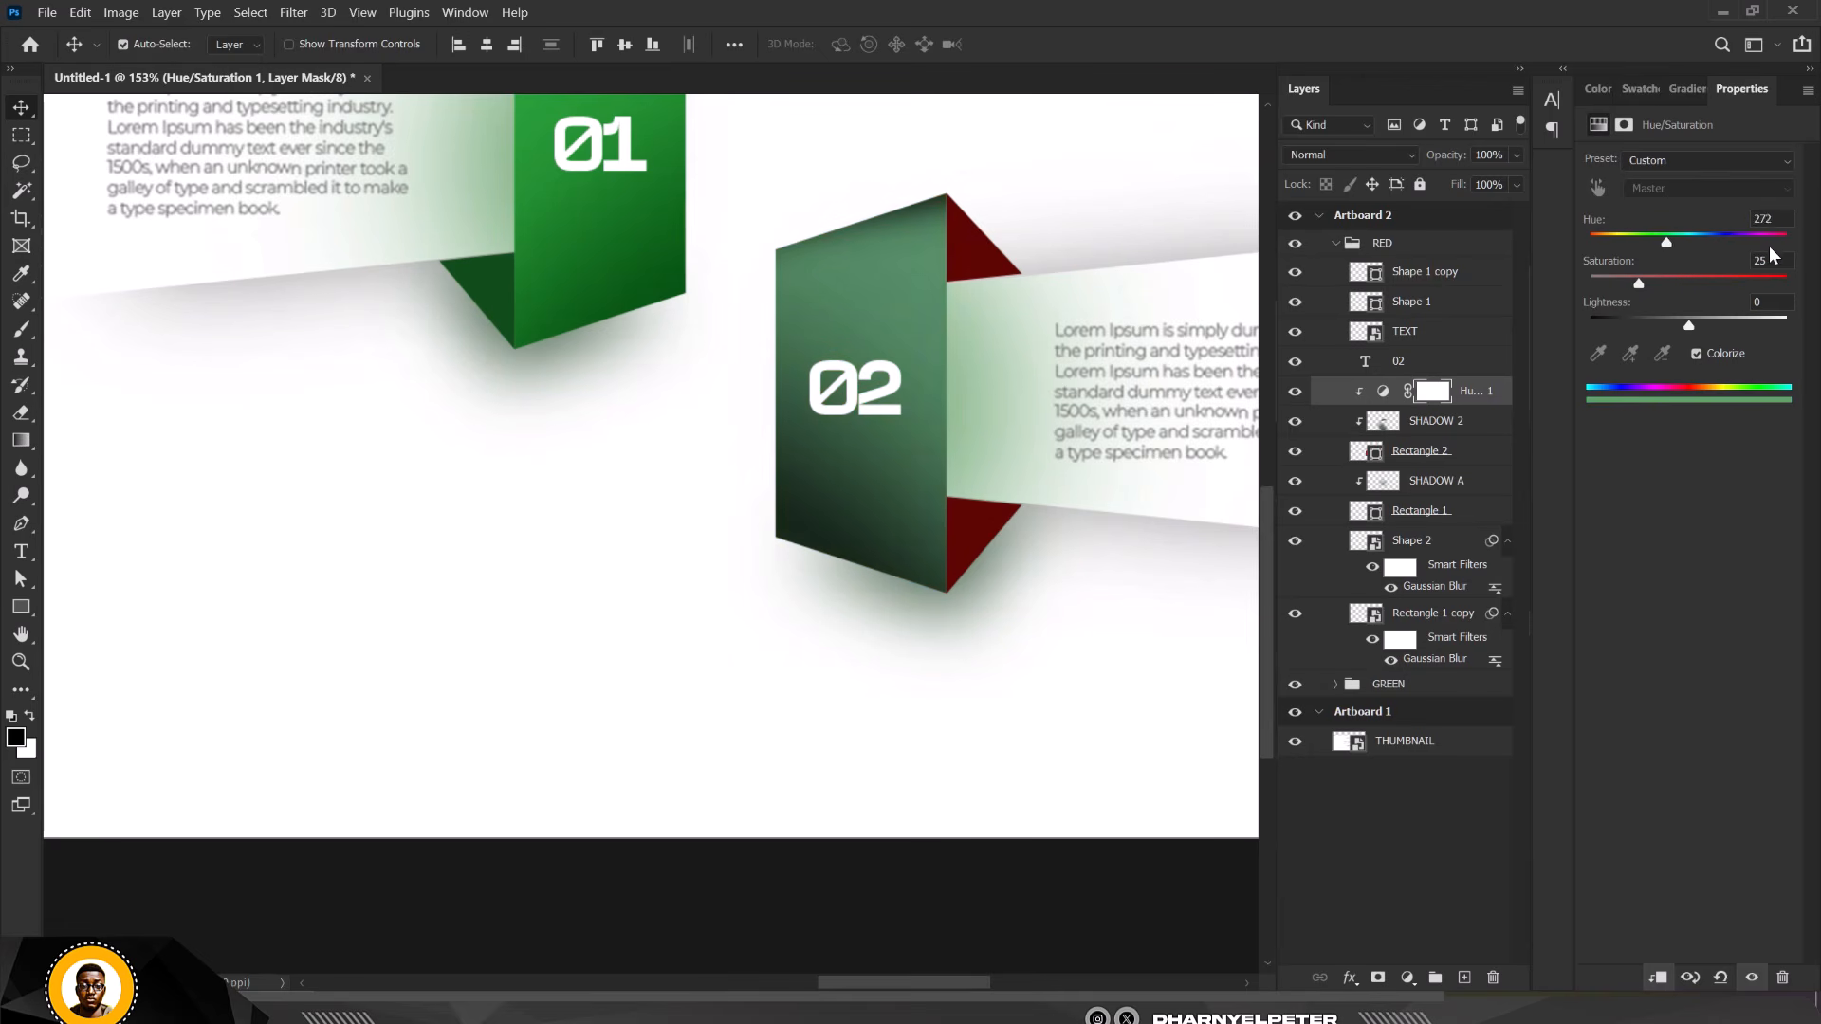
left_click_drag(1768, 247, 1812, 258)
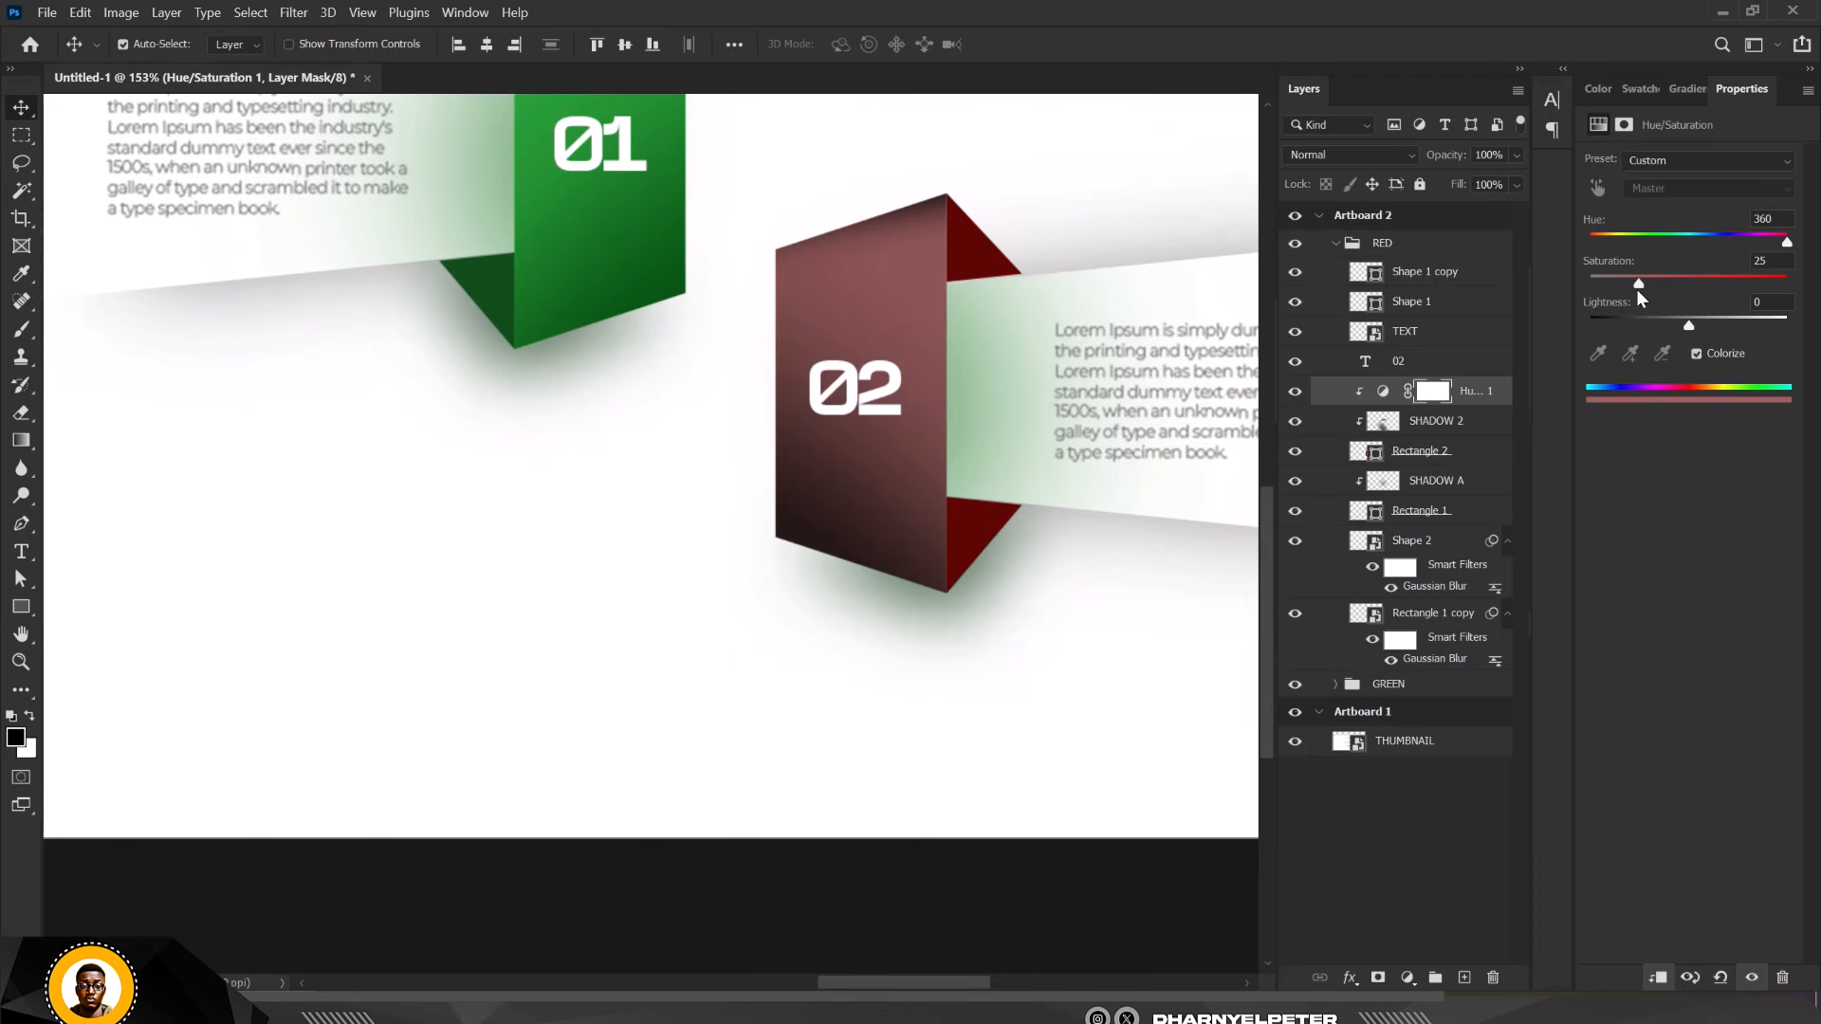
left_click_drag(1642, 281, 1789, 282)
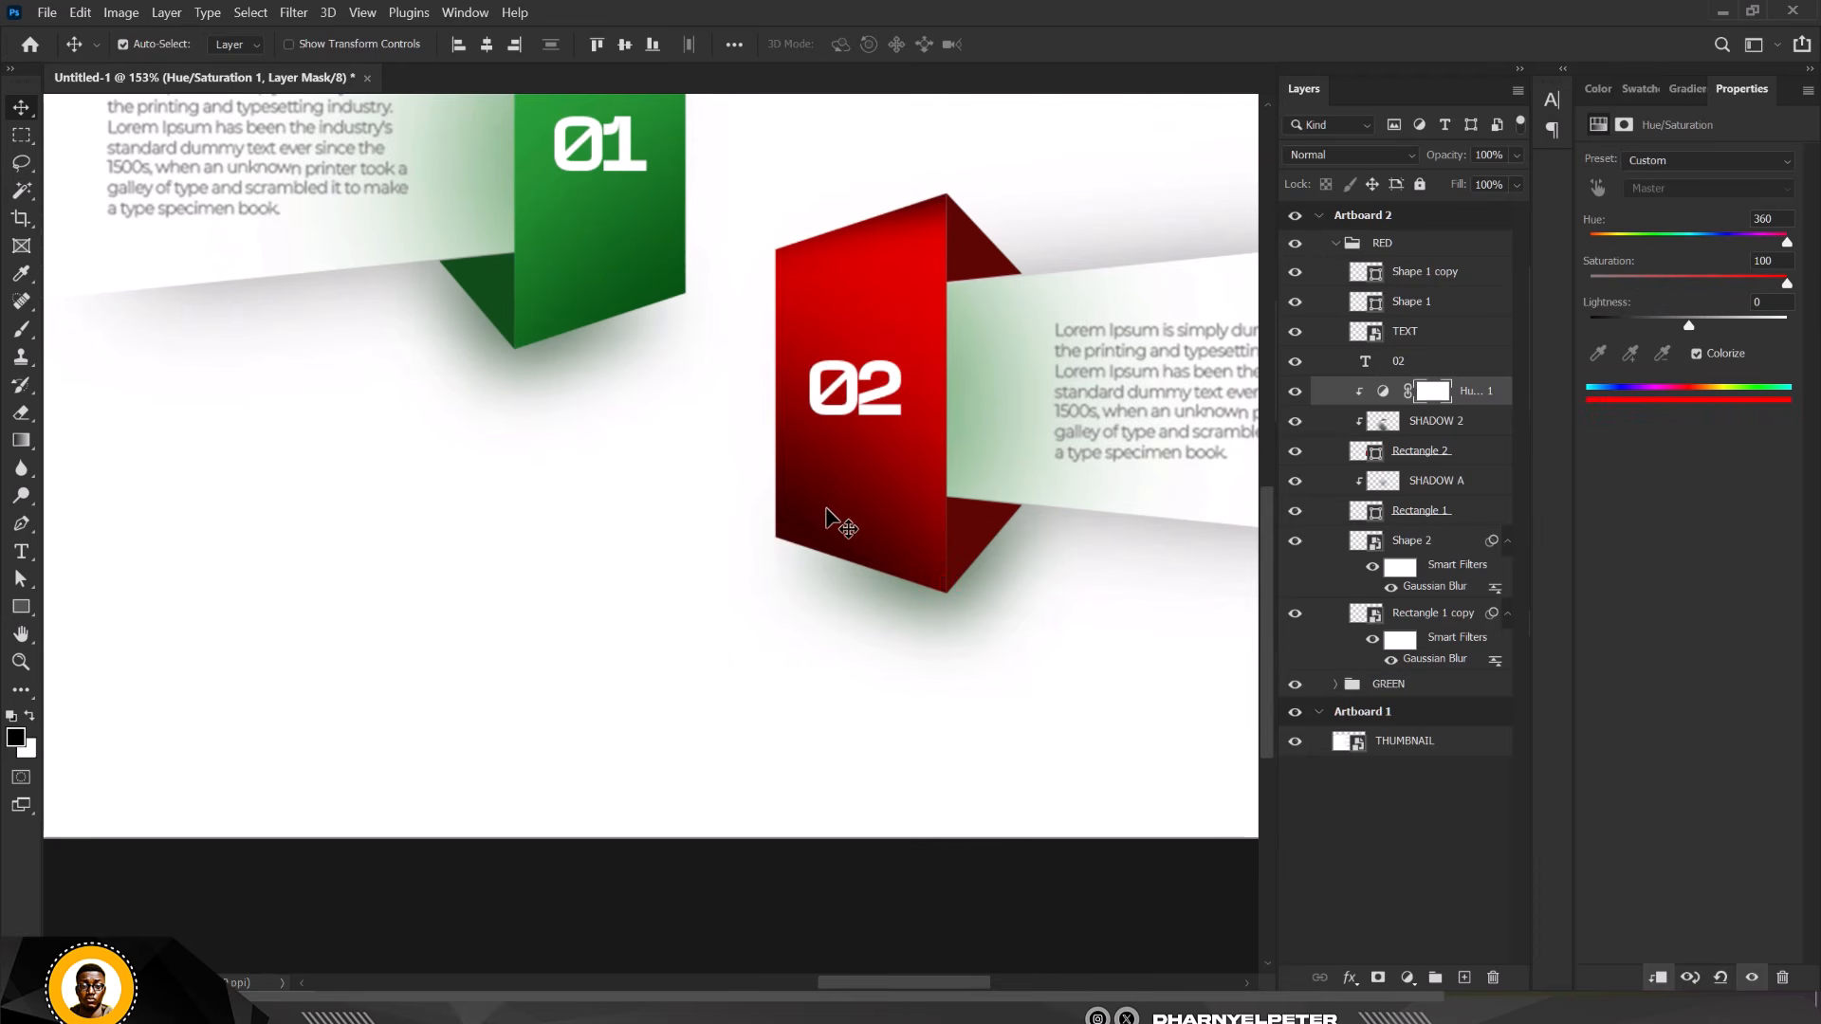
Add a Hue/Saturation adjustment above SHADOW A in the RED group and clip it to the white text strip
scroll(831, 504, "down", 1)
left_click(996, 393)
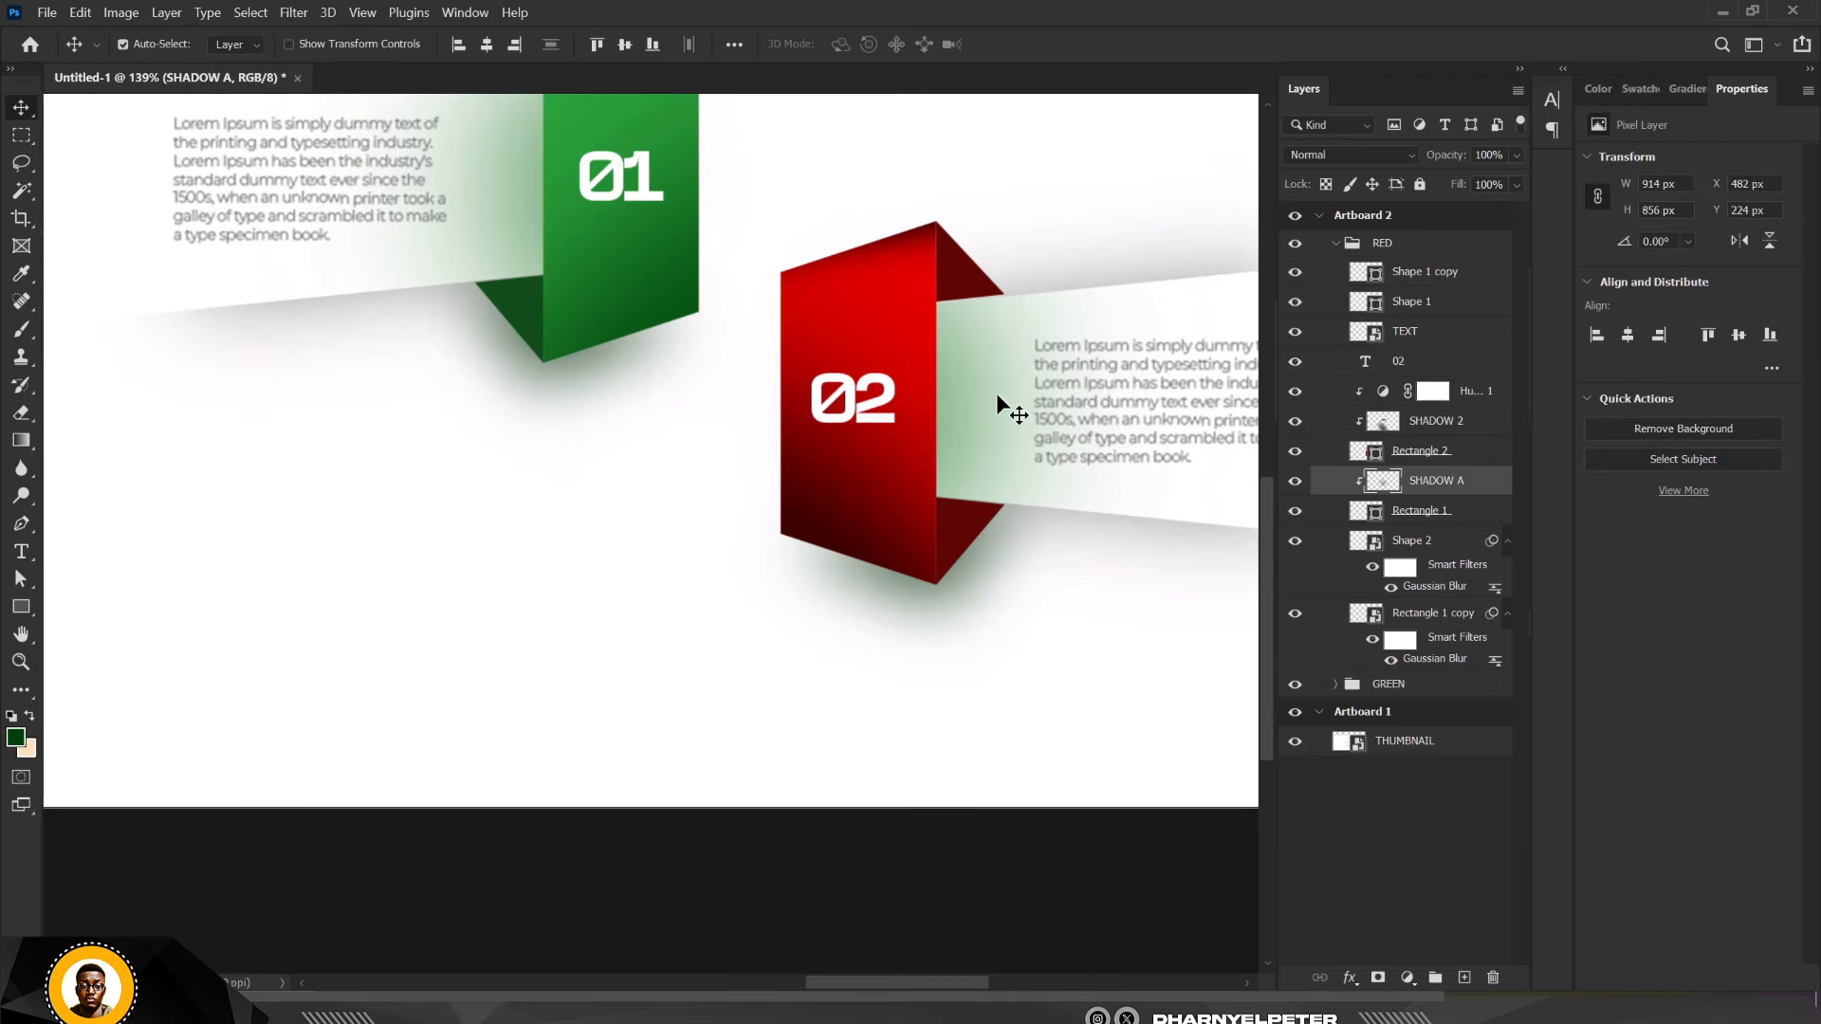
left_click(1408, 978)
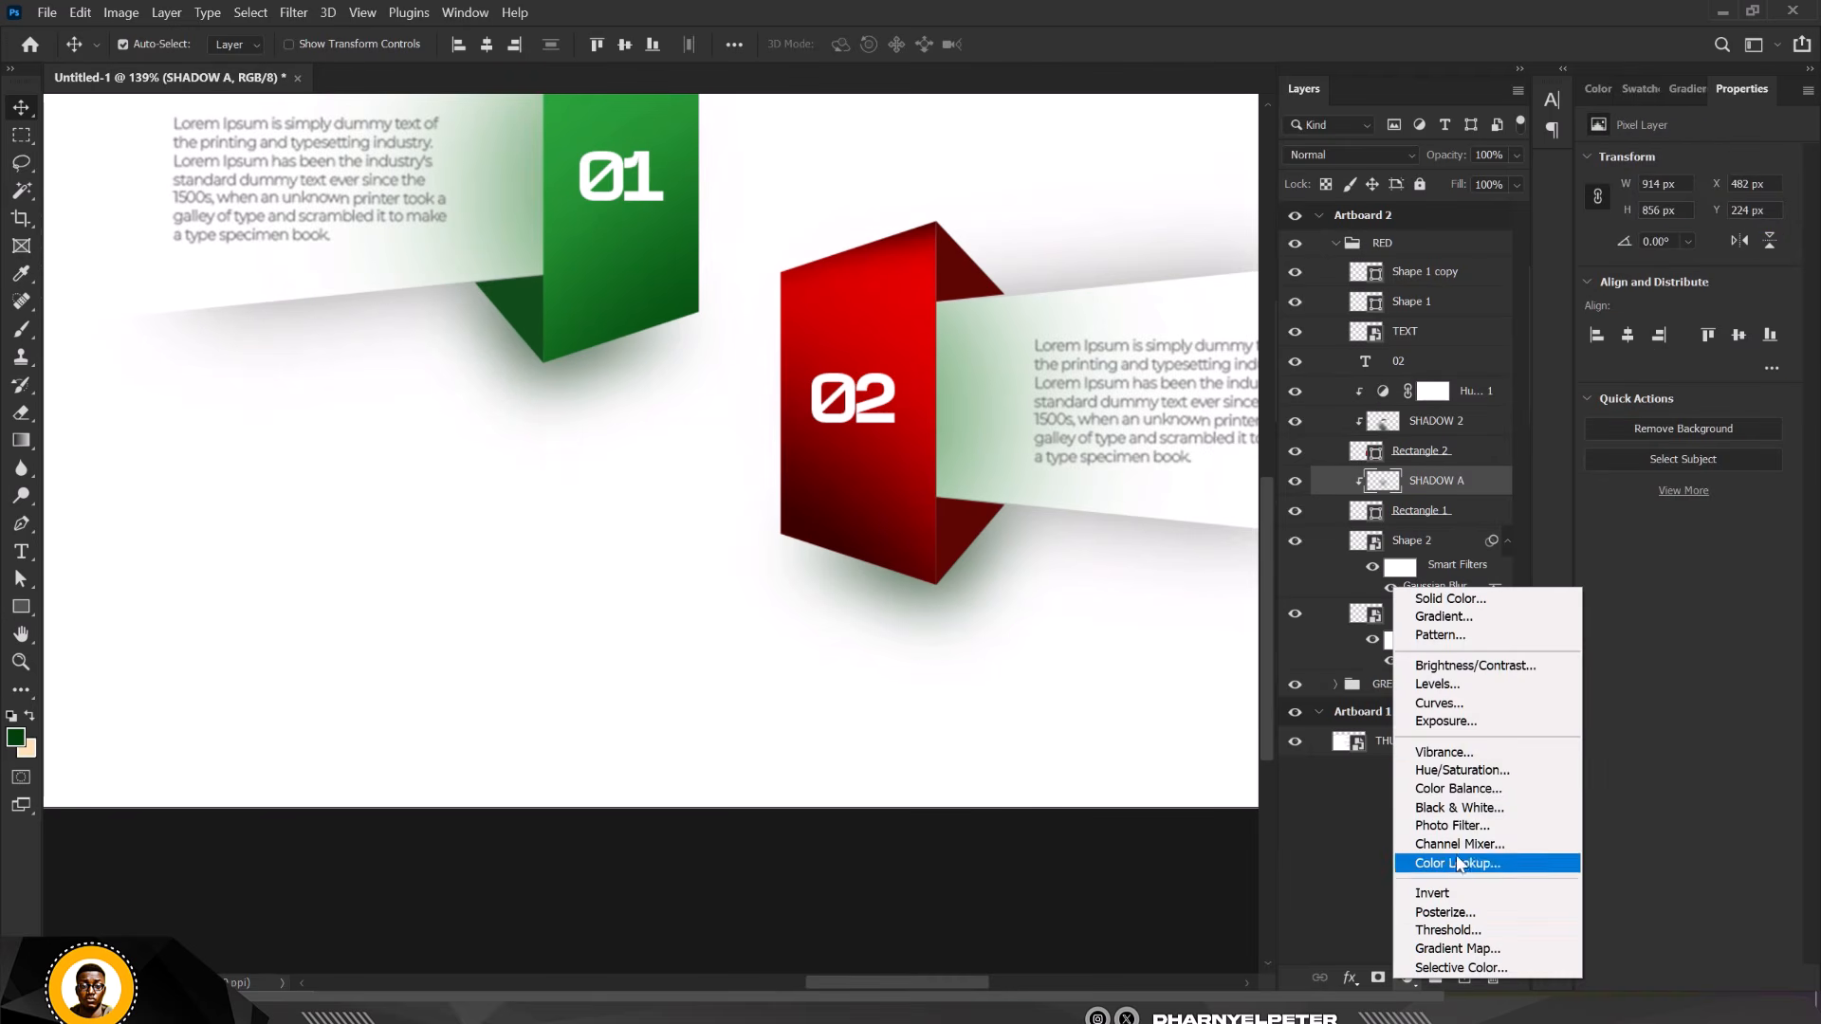
left_click(1470, 772)
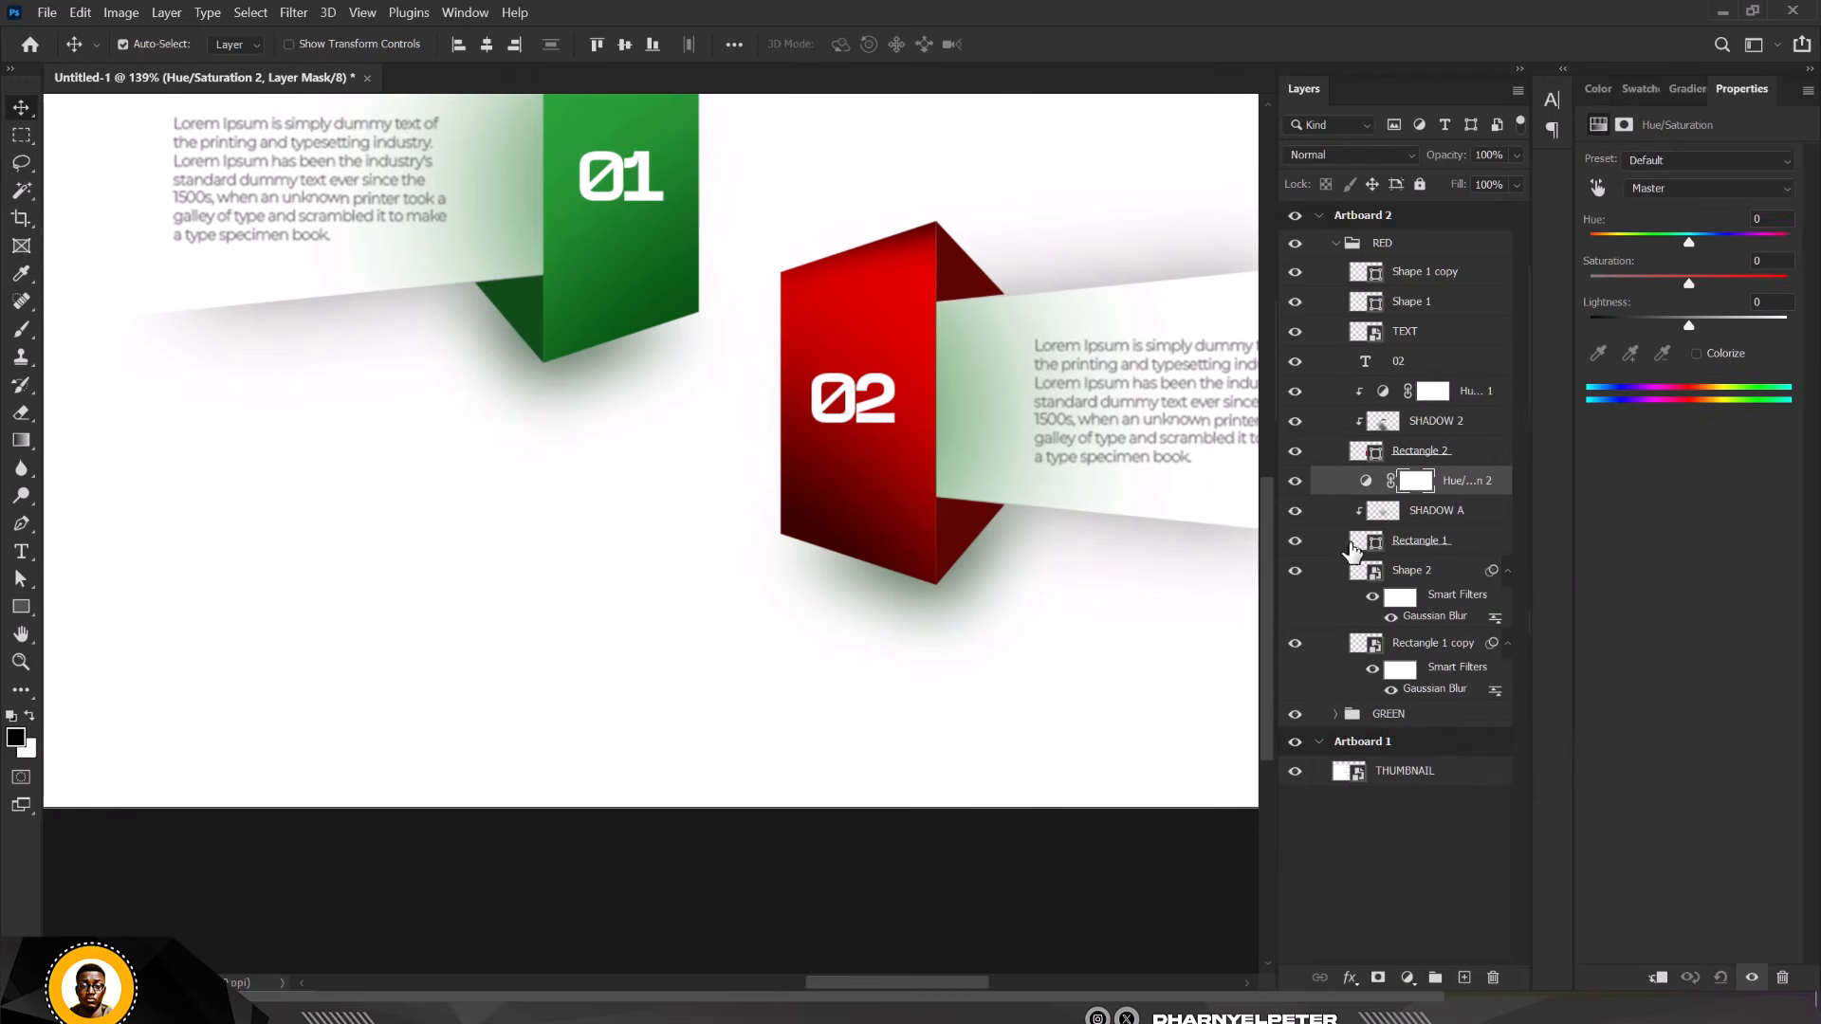
right_click(1483, 501)
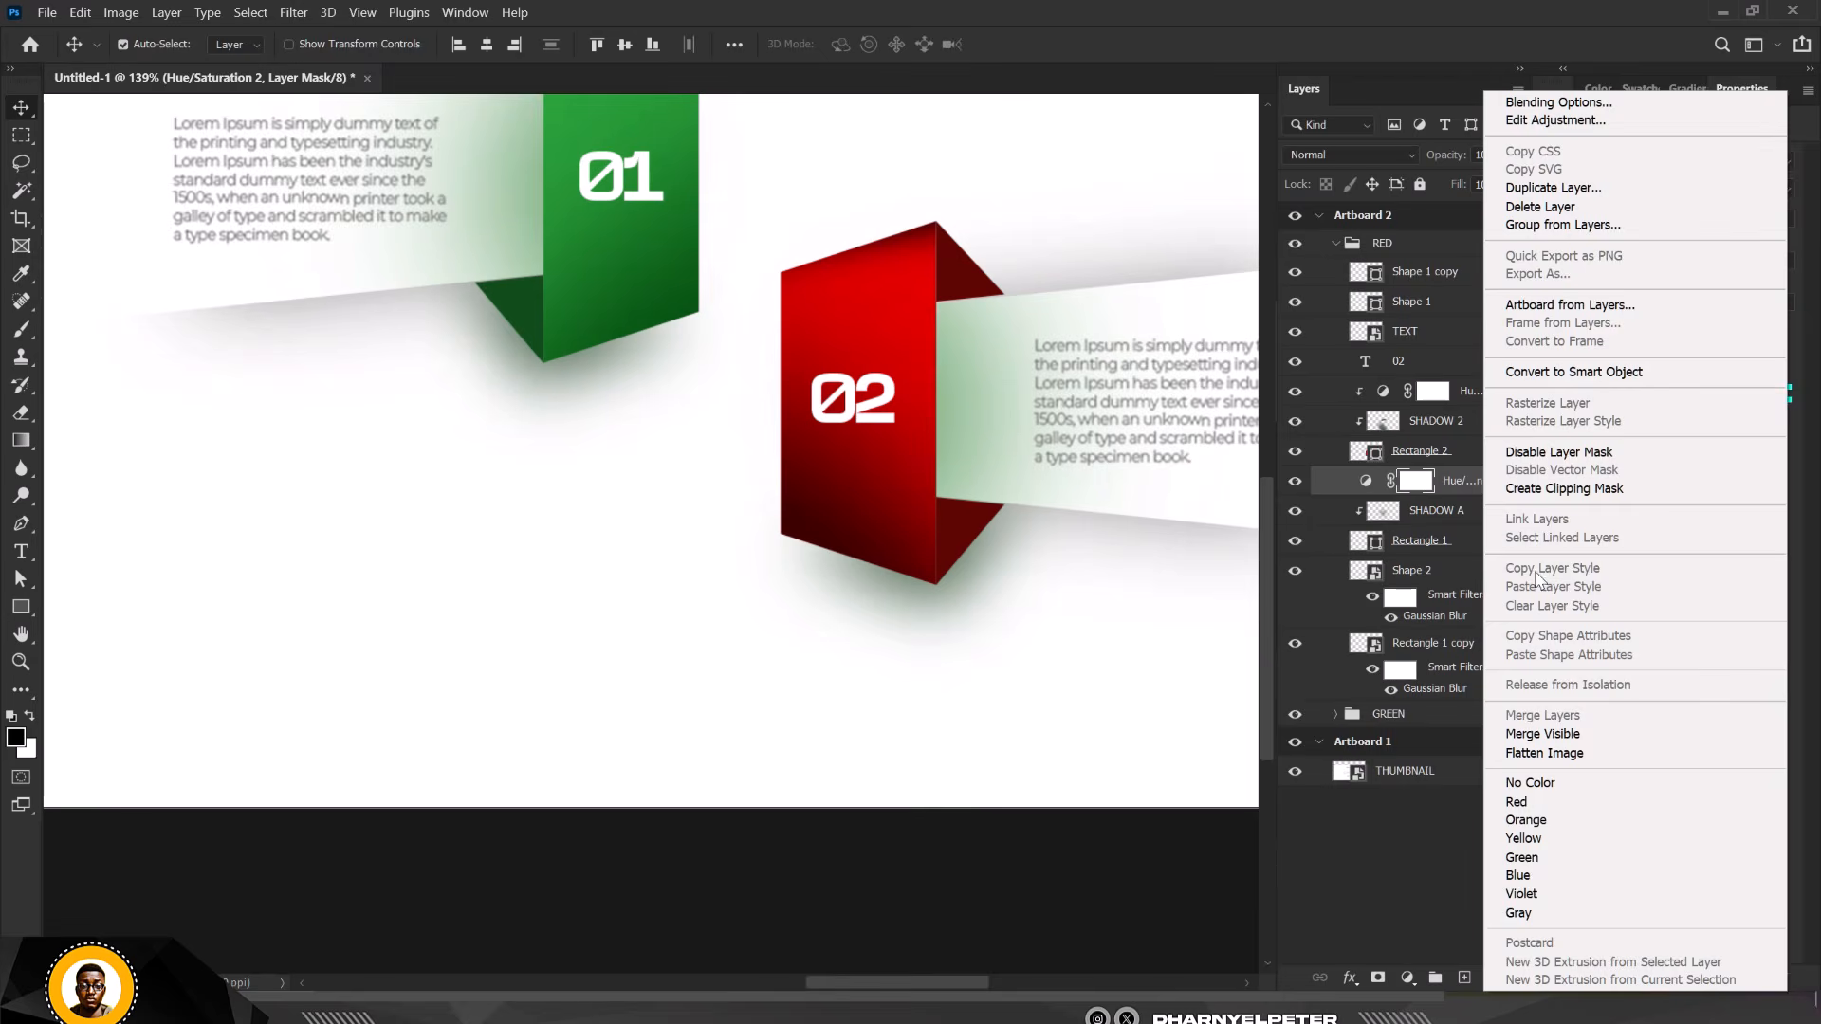
left_click(1581, 490)
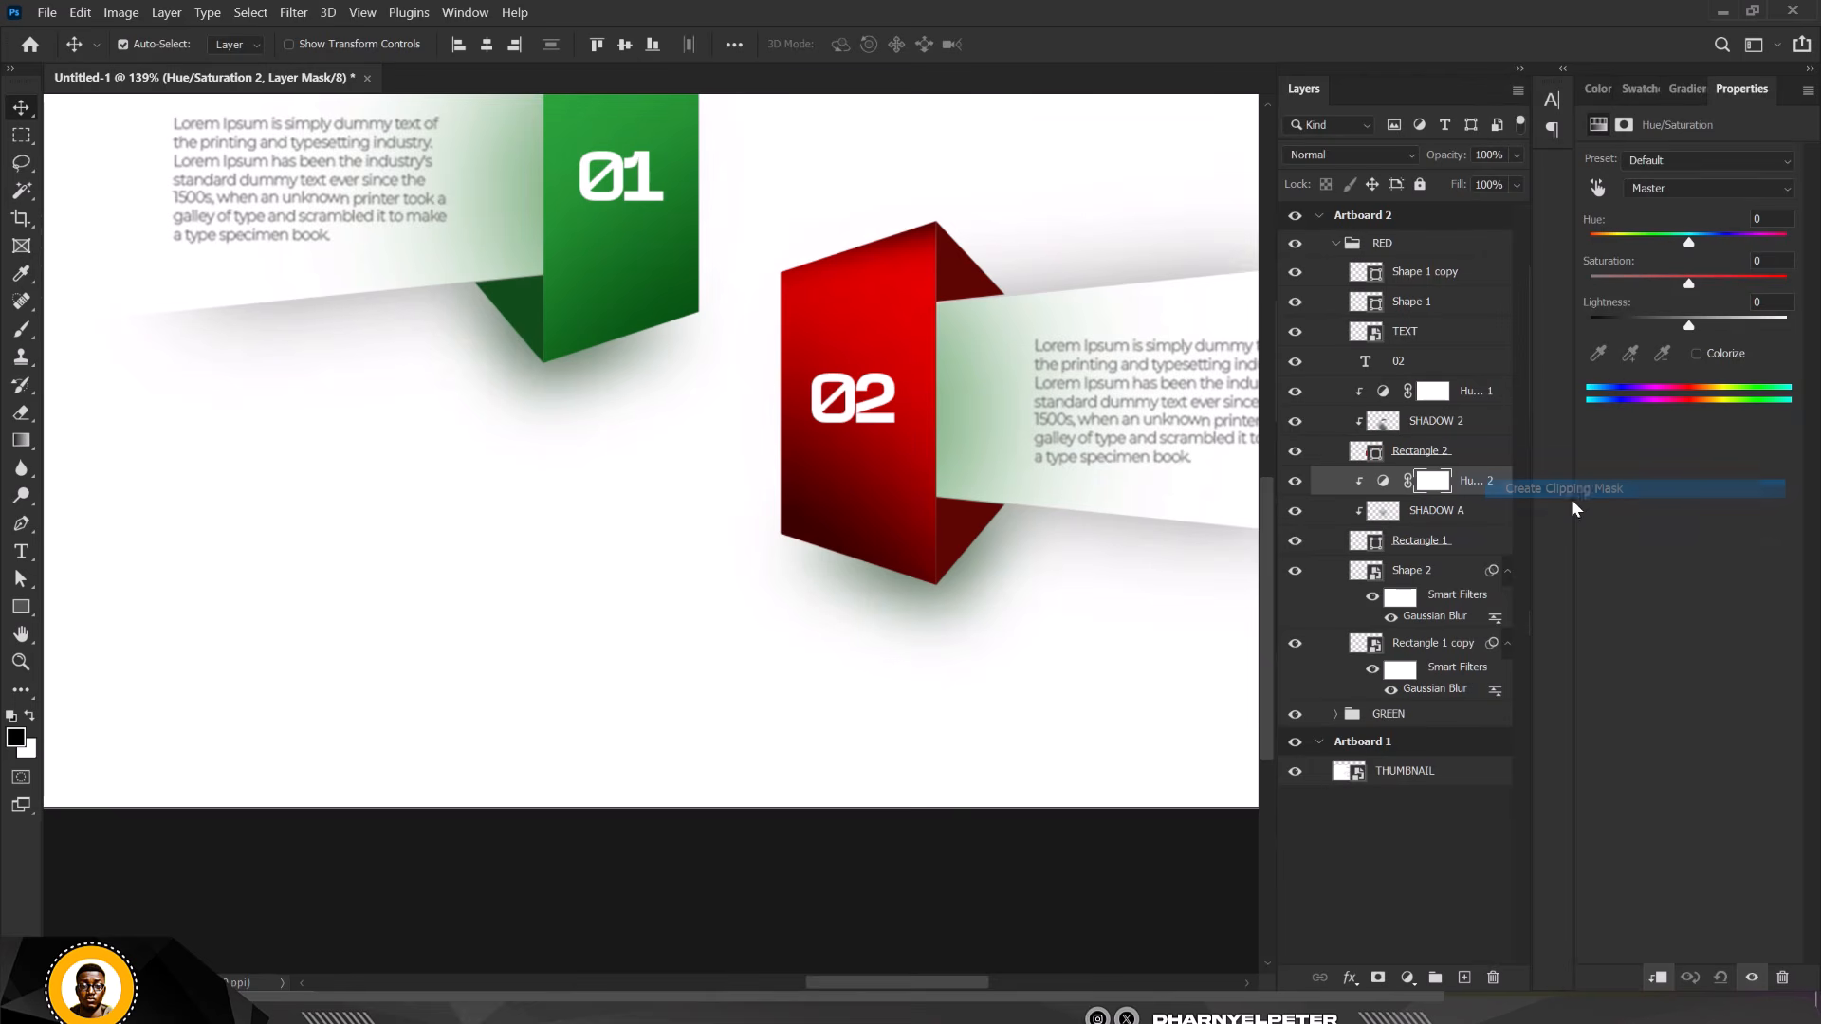
Colorize the text strip's Hue/Saturation adjustment with saturation 100 and hue 360 to turn its green shadow red
left_click(1696, 354)
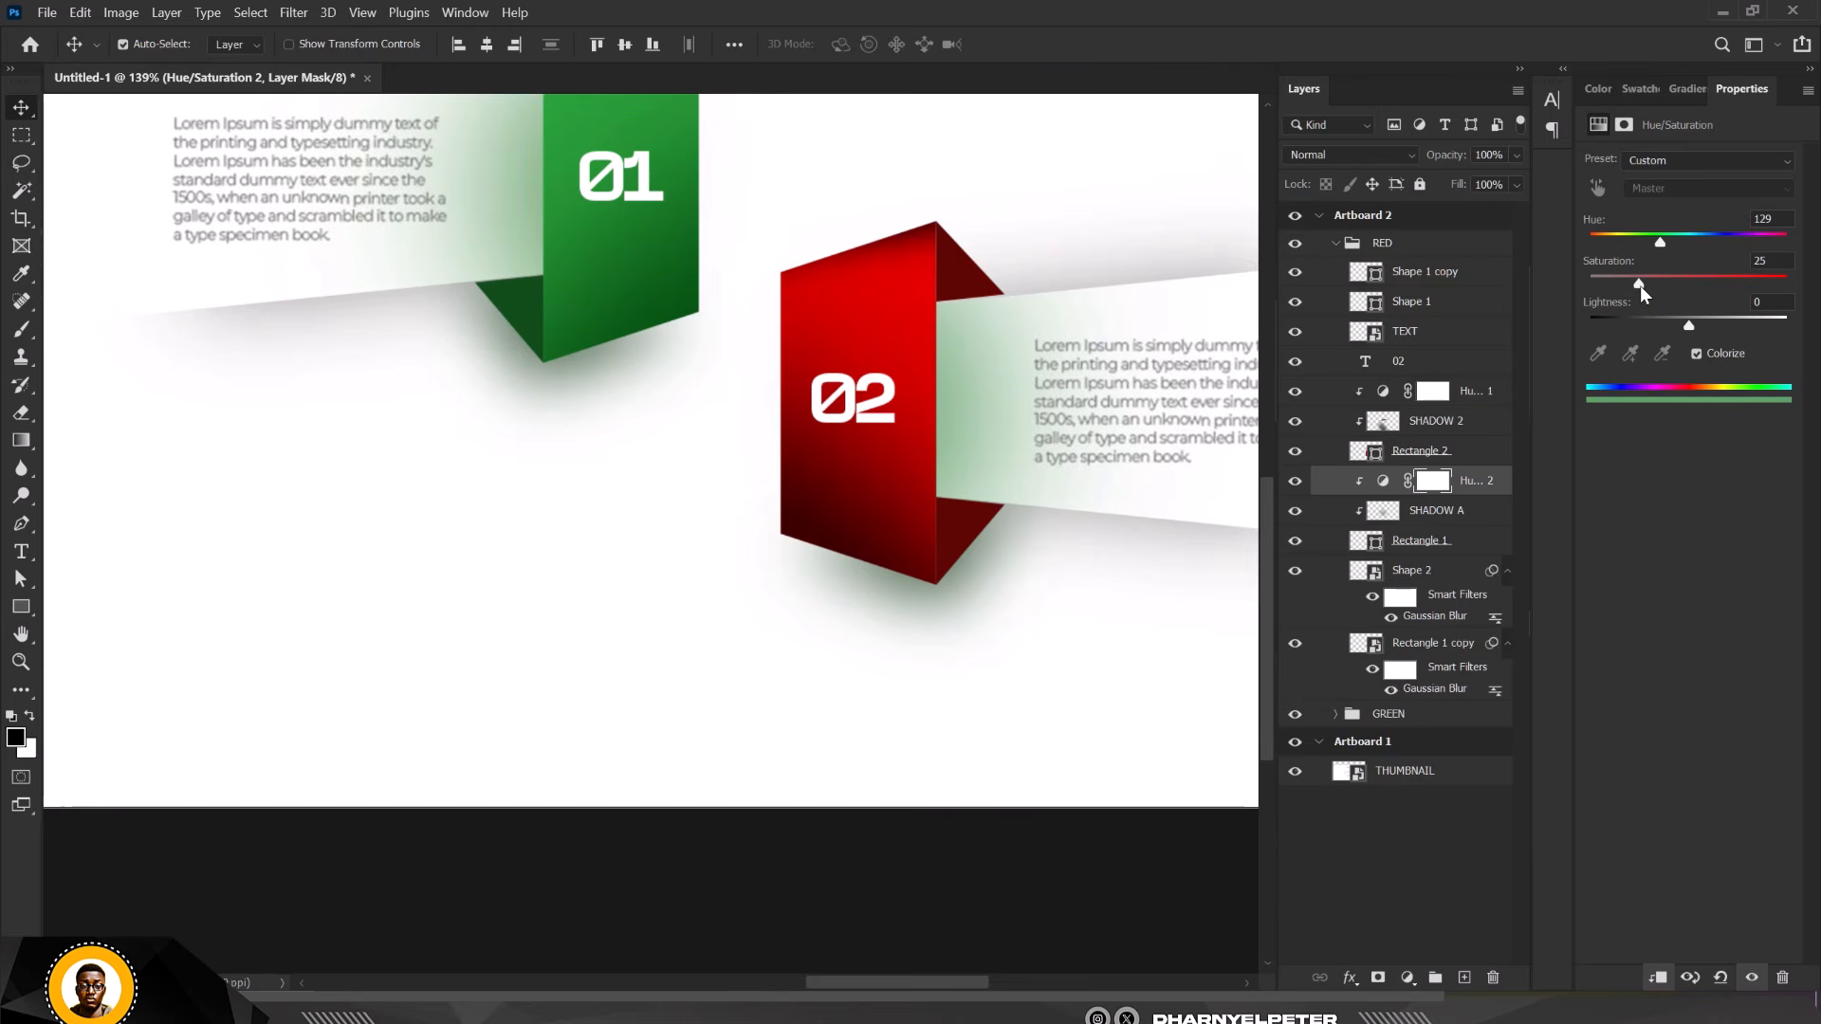
left_click_drag(1642, 287, 1789, 285)
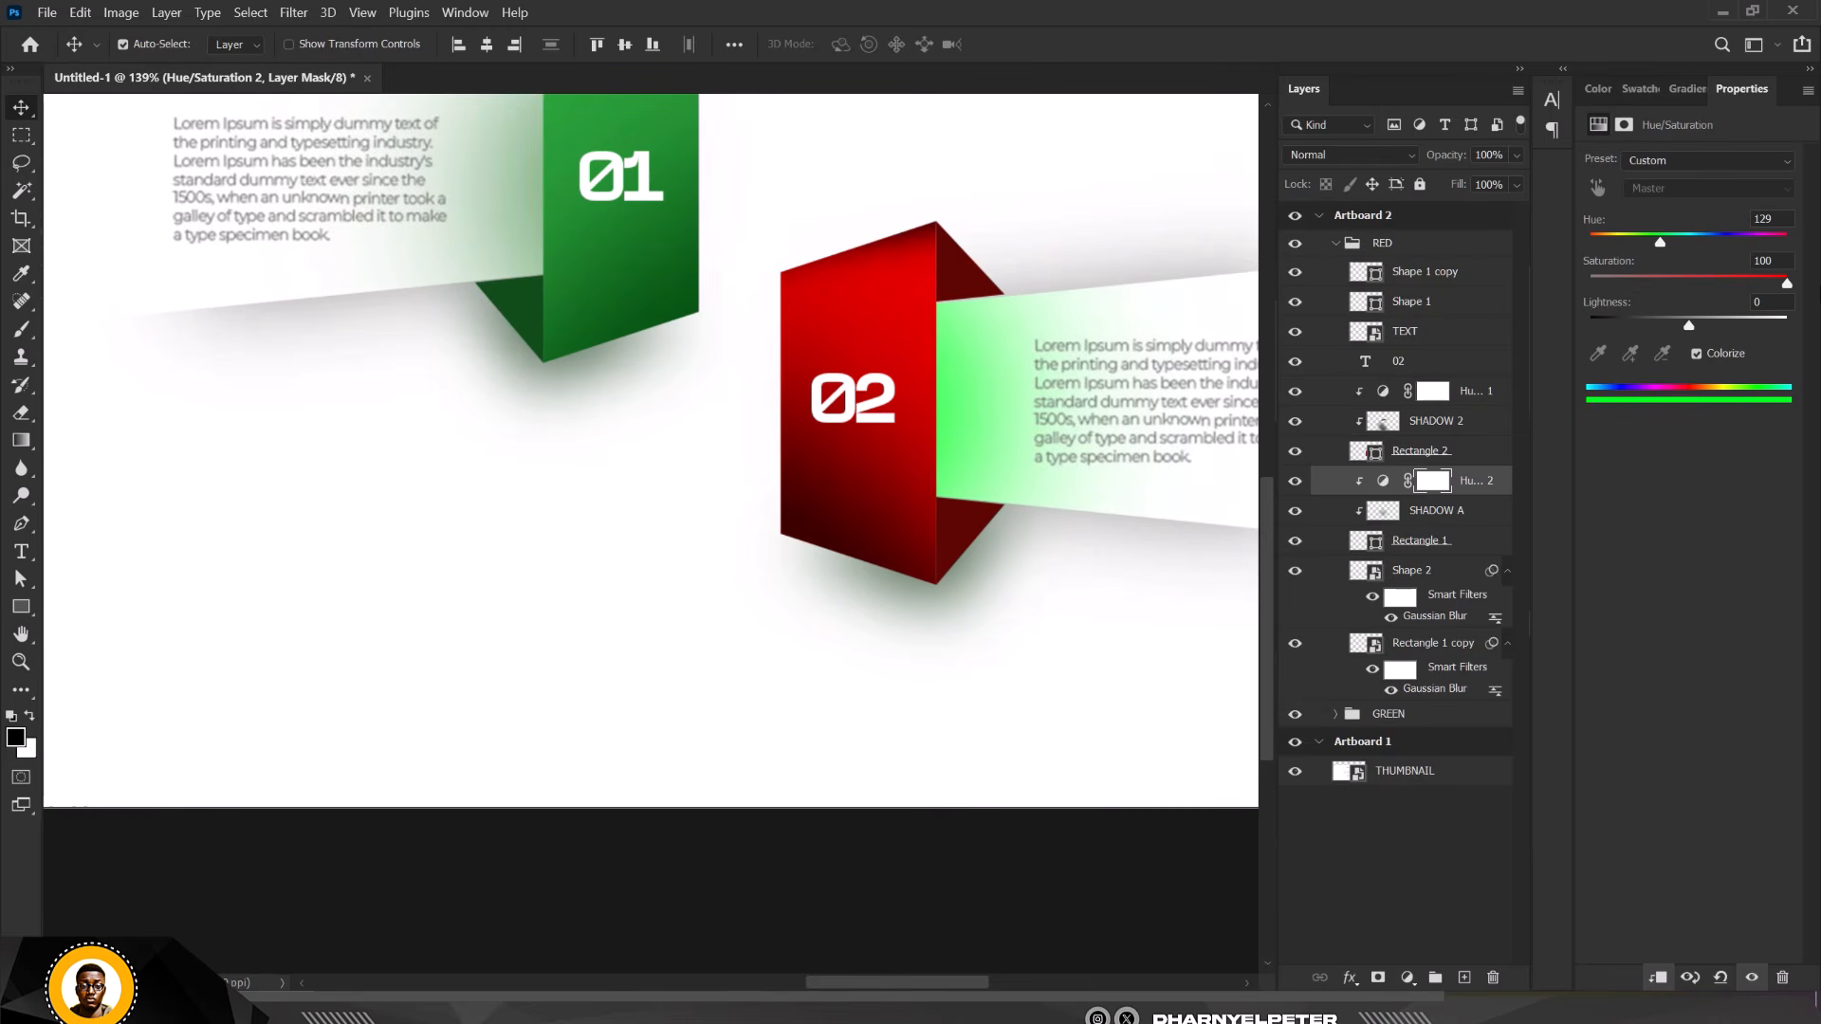
scroll(951, 411, "down", 3)
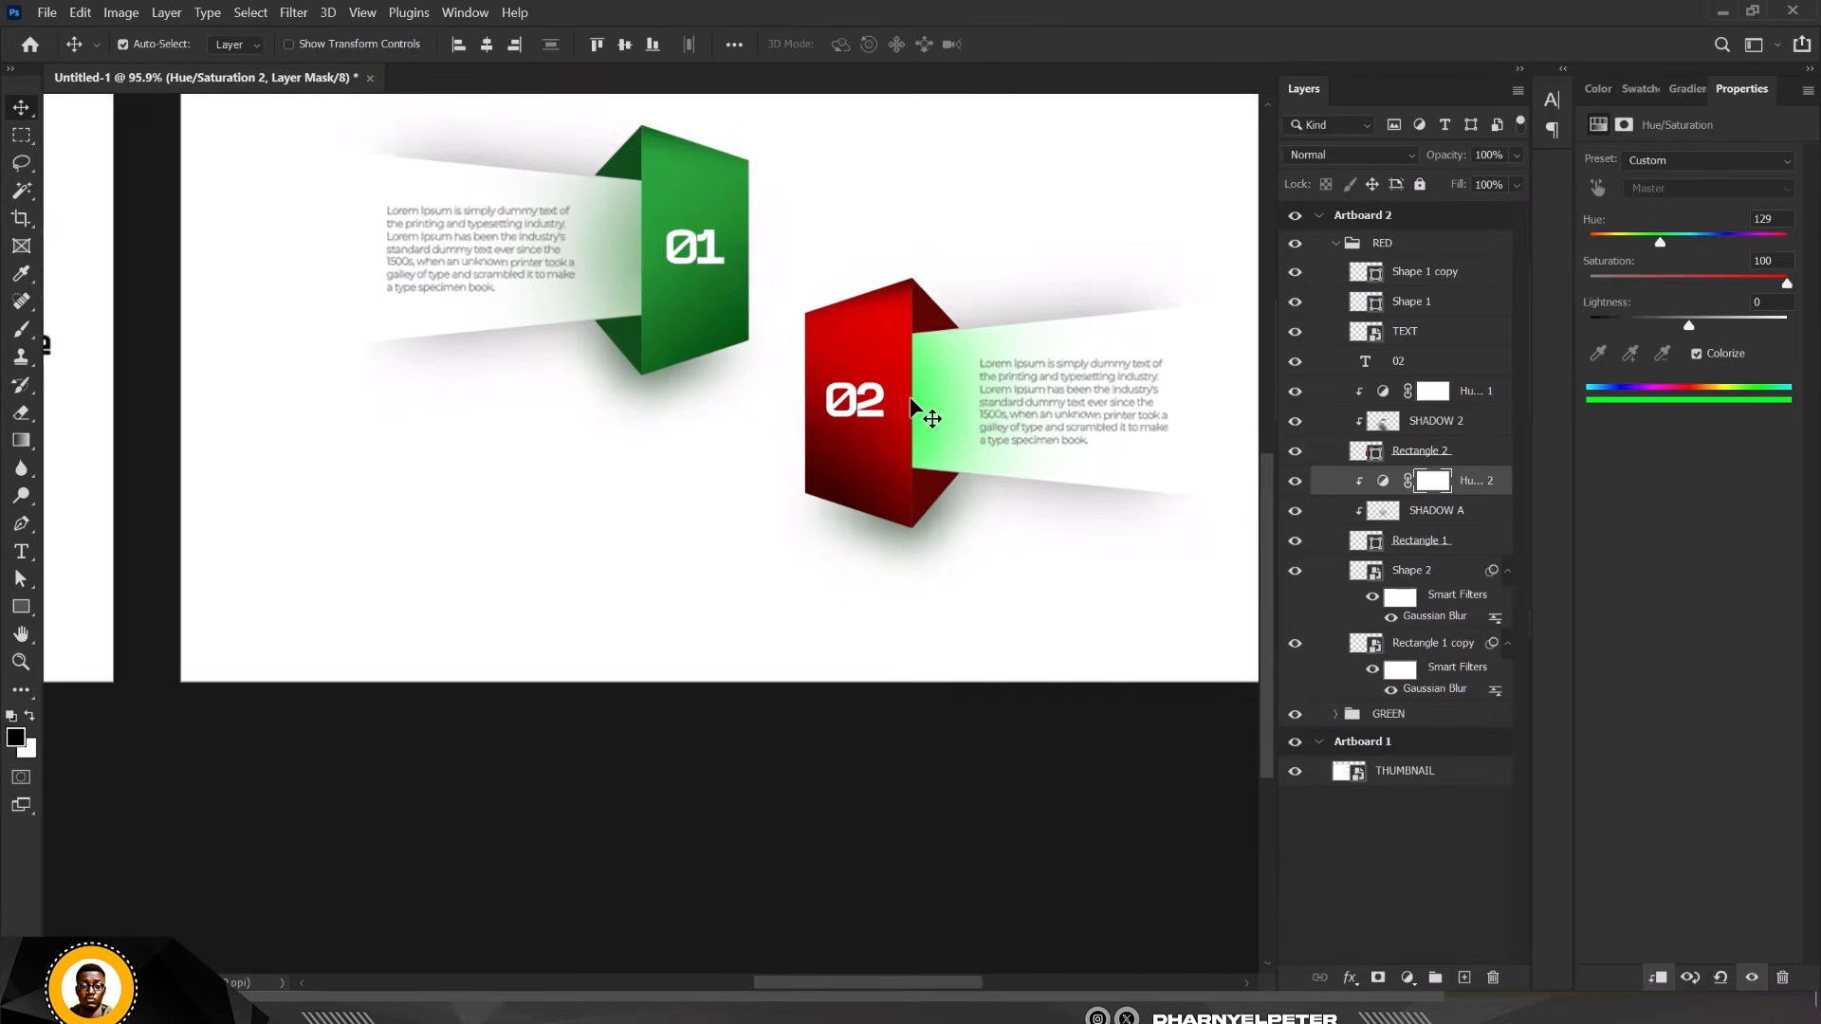
scroll(927, 407, "up", 1)
left_click_drag(1659, 237, 1789, 239)
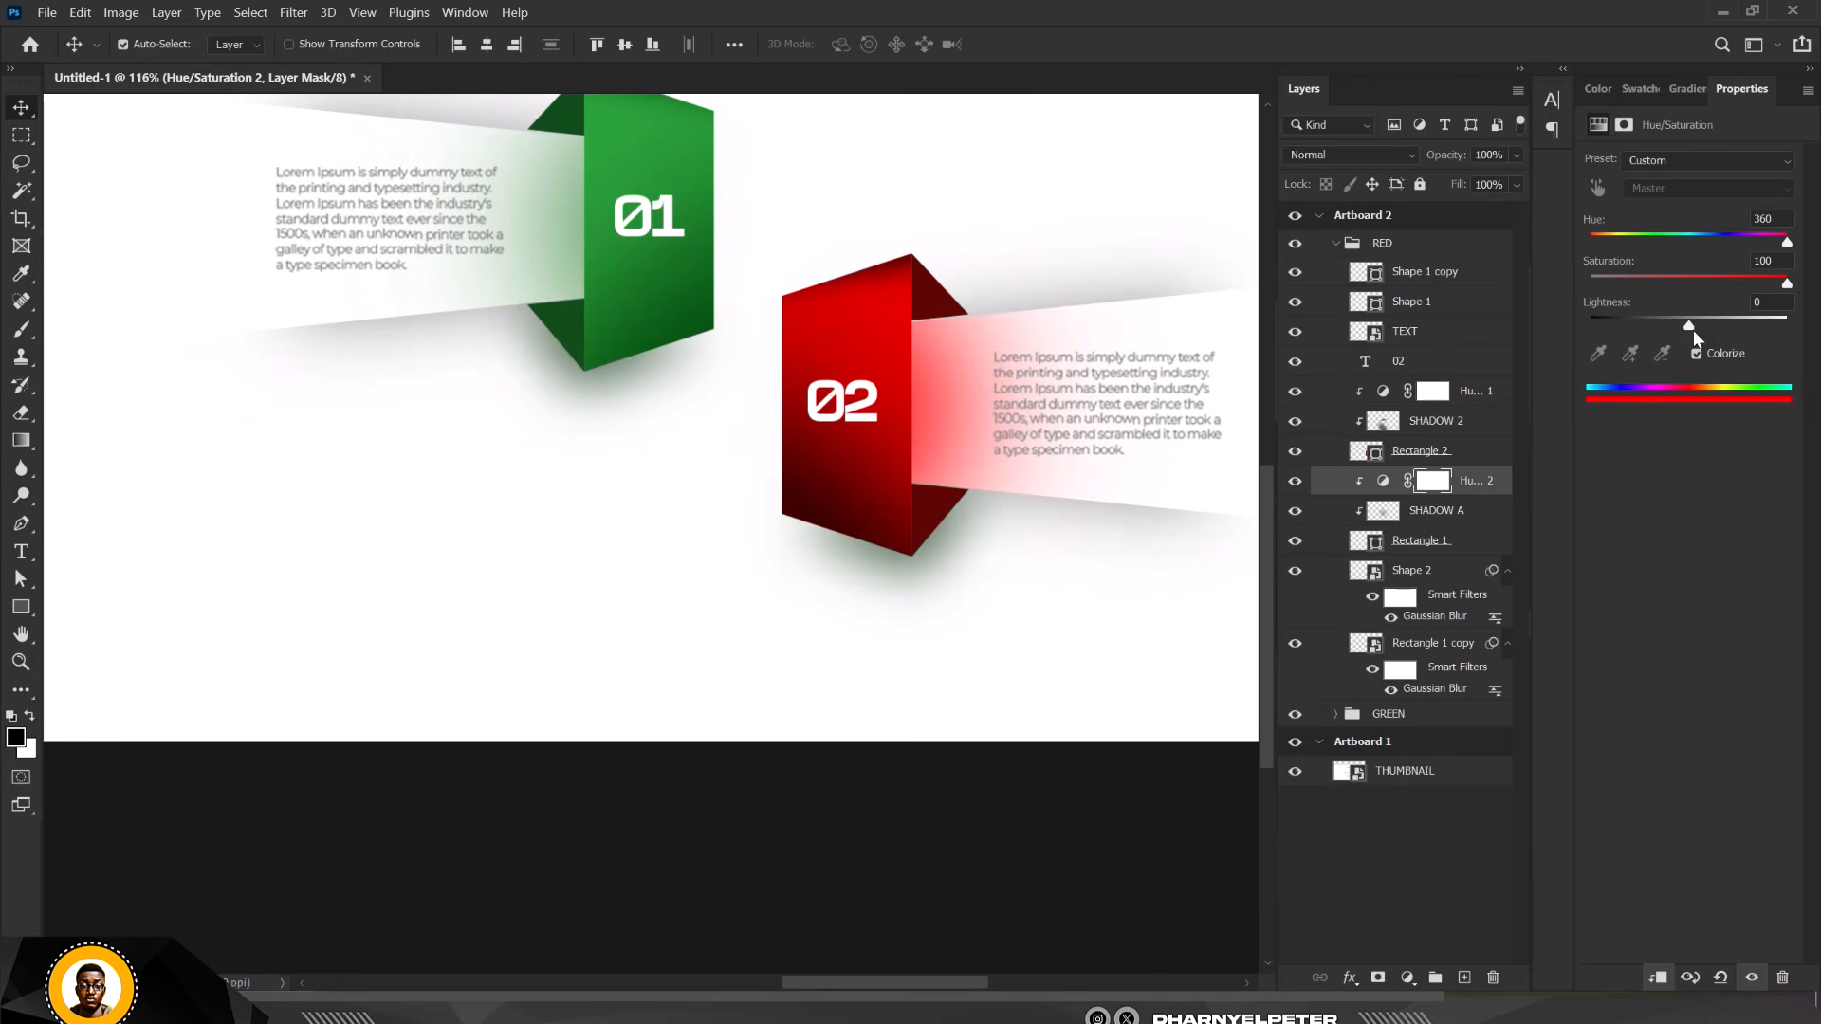
Examine the RED element's text strip and shadows up close, and compare it with the green element and the reference artboard
left_click(1385, 512)
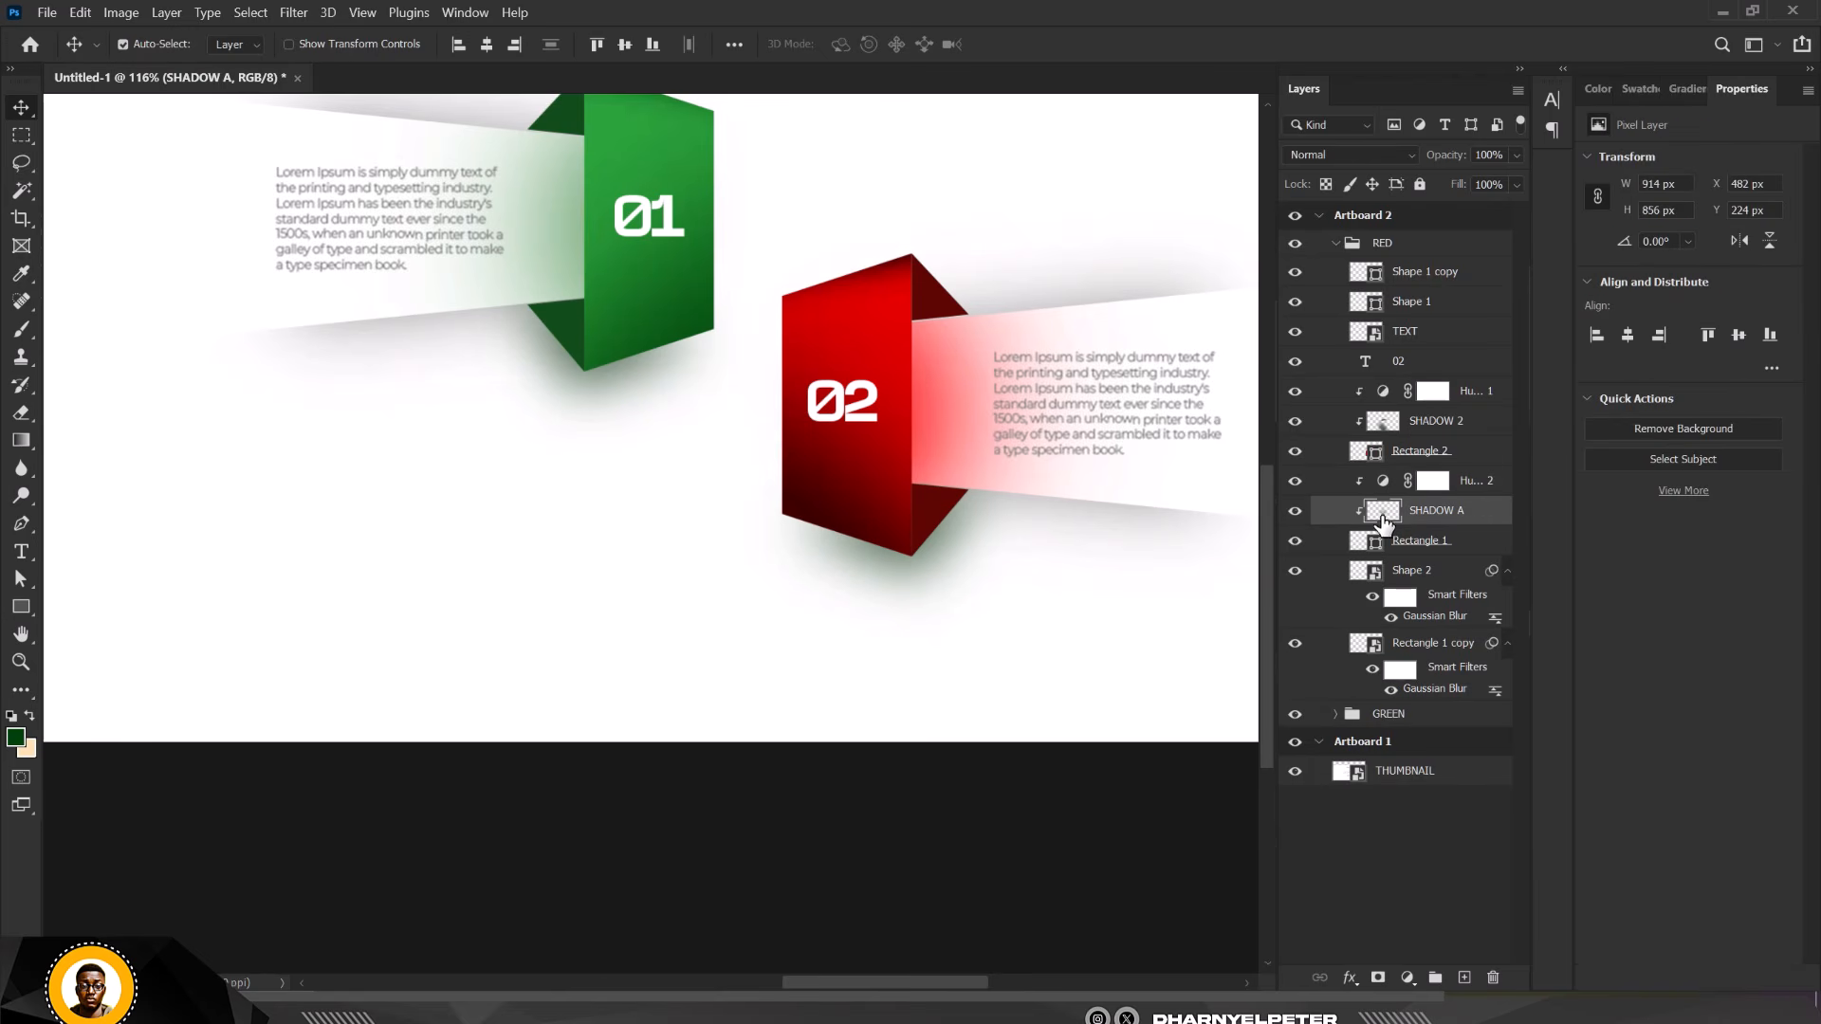
scroll(1011, 309, "up", 5)
scroll(920, 408, "down", 4)
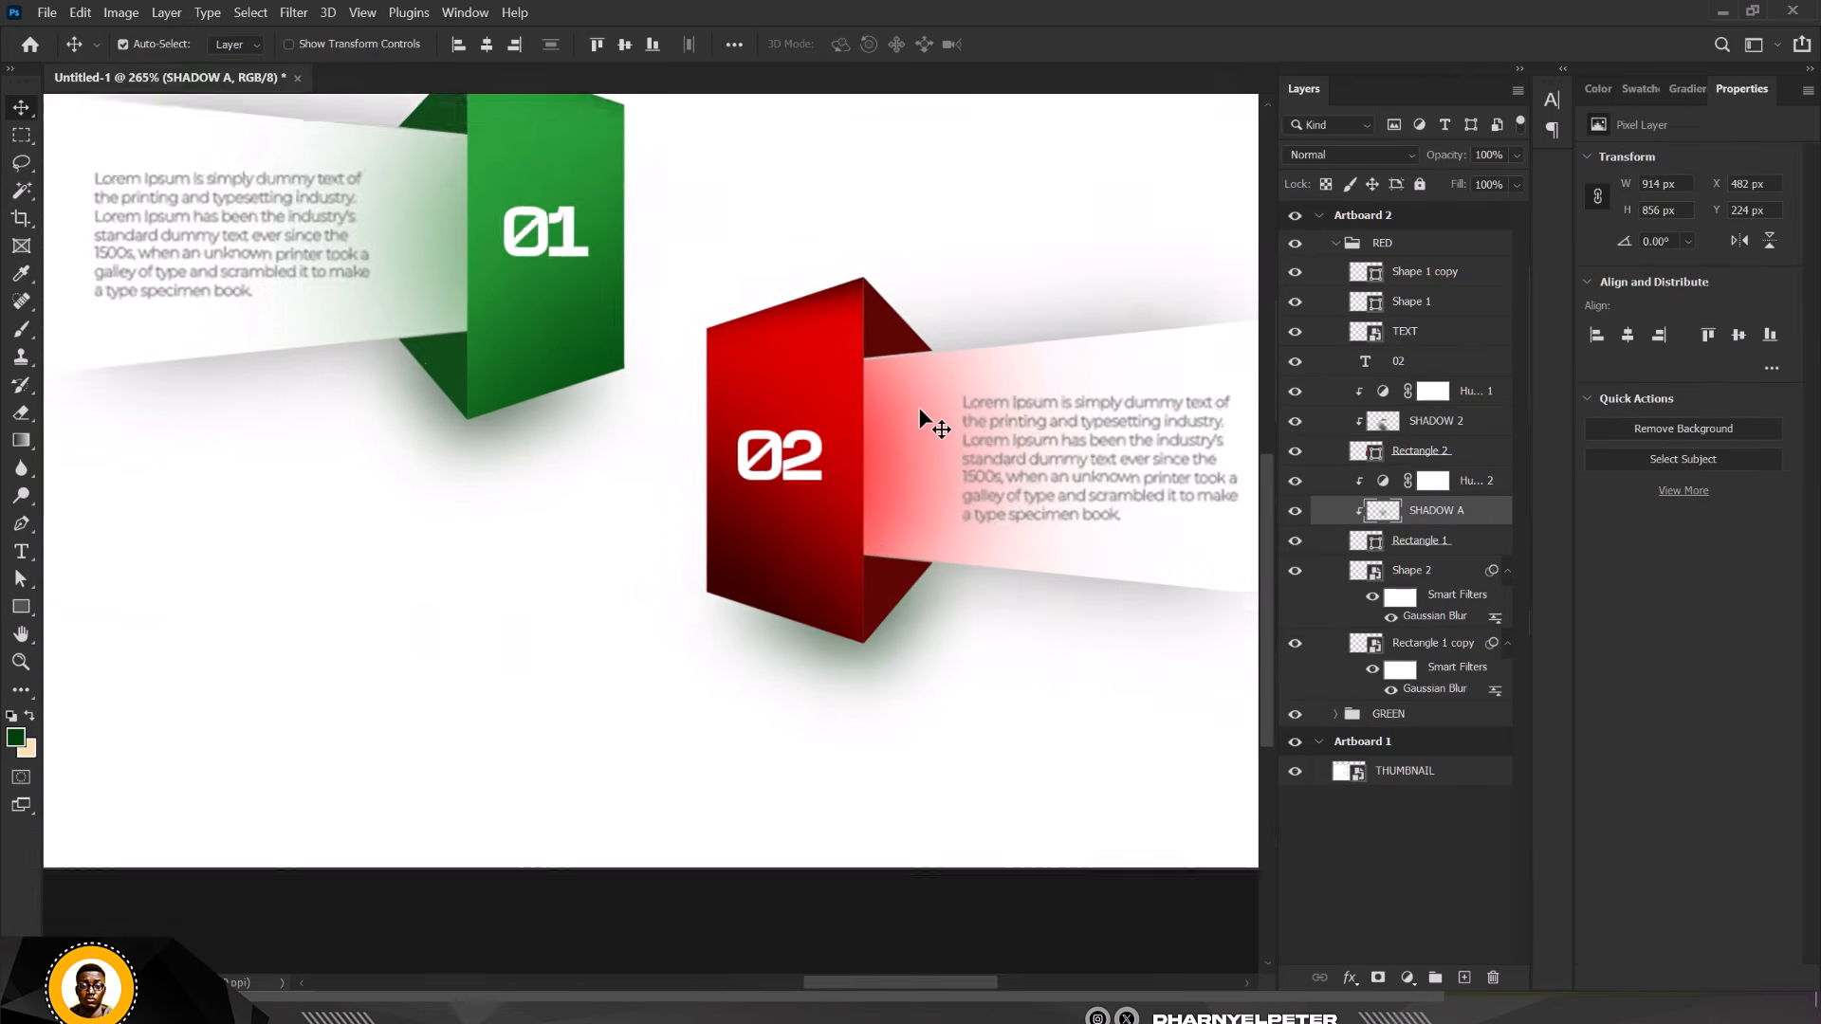
scroll(925, 415, "down", 5)
scroll(1091, 446, "up", 3)
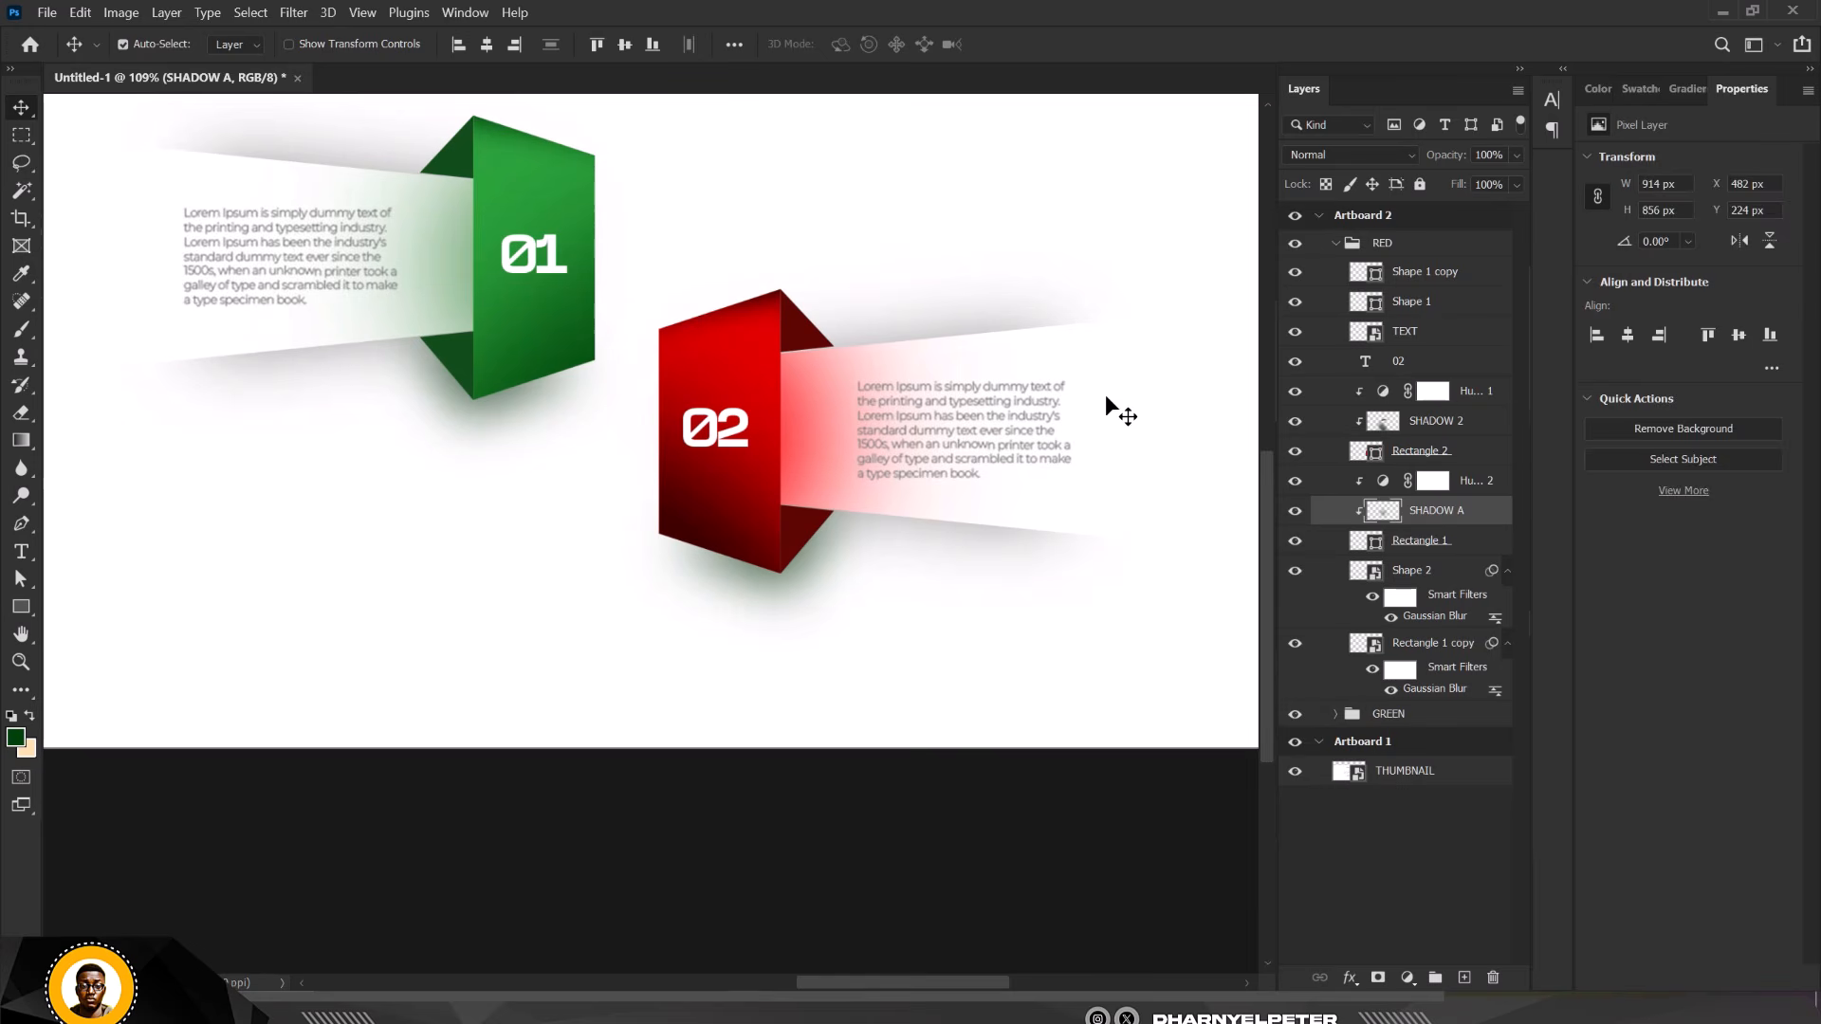
left_click(1107, 394)
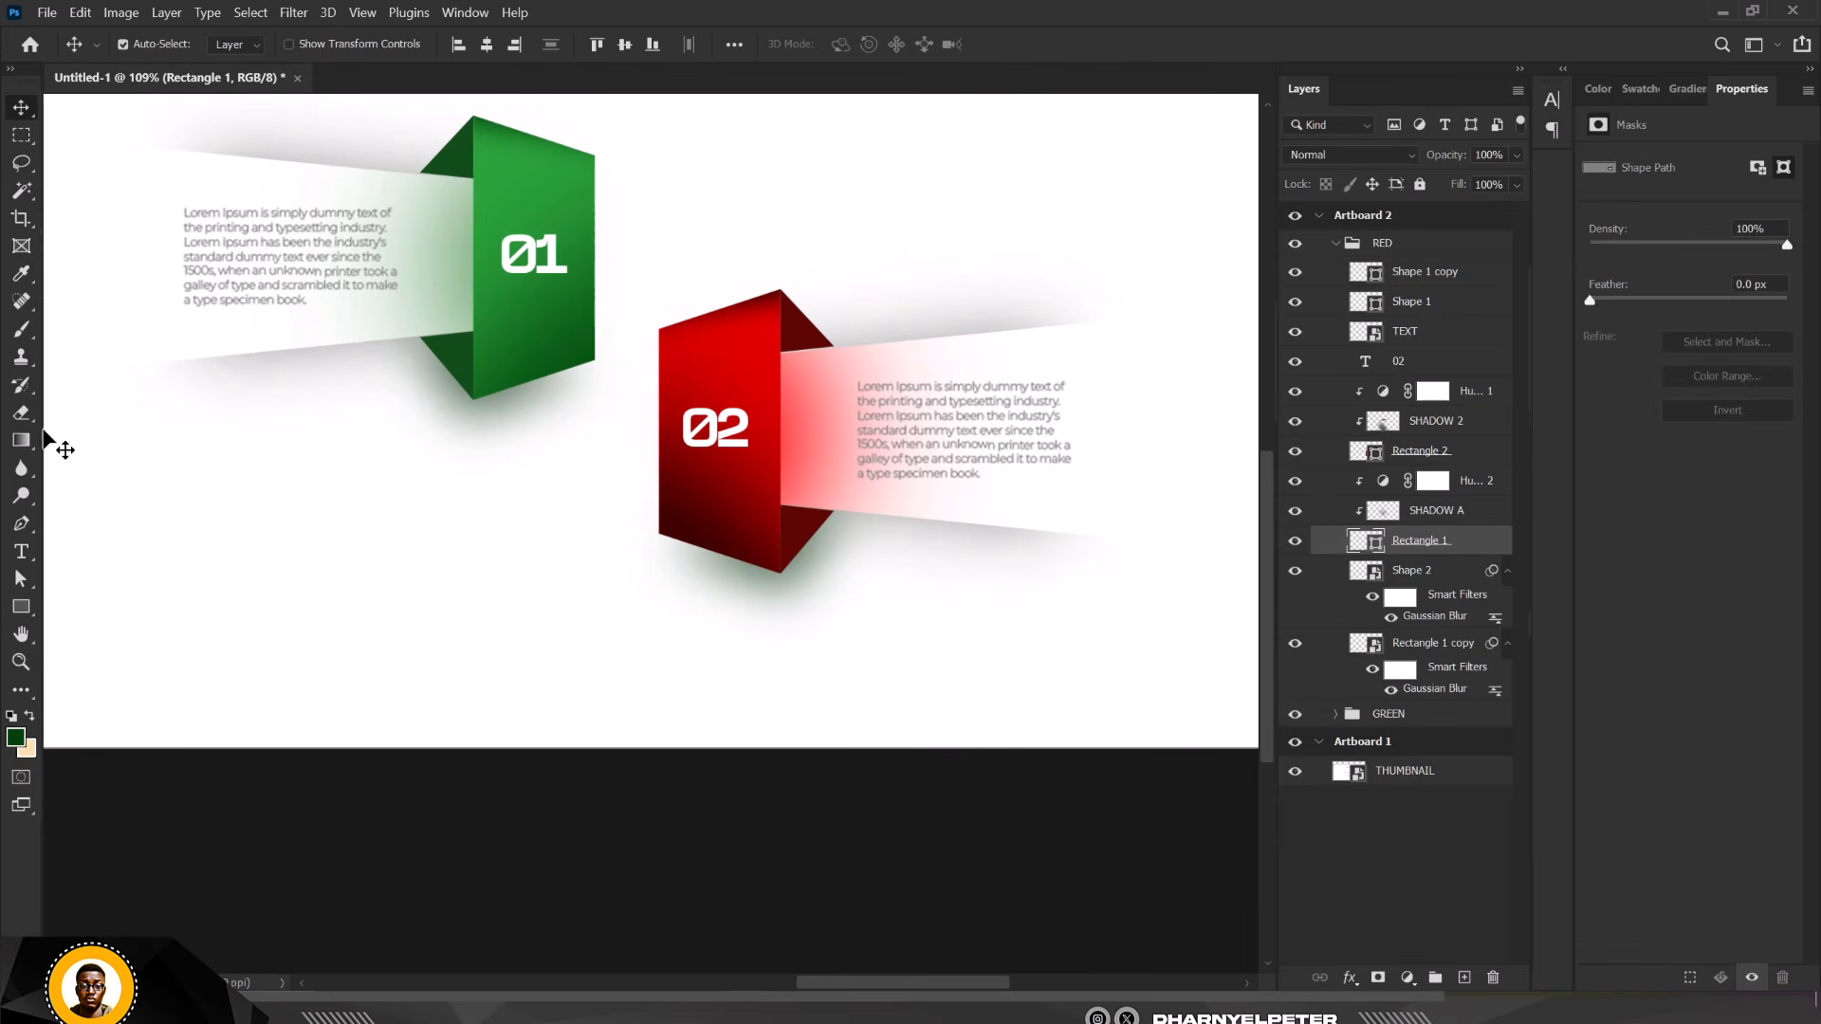
left_click(23, 607)
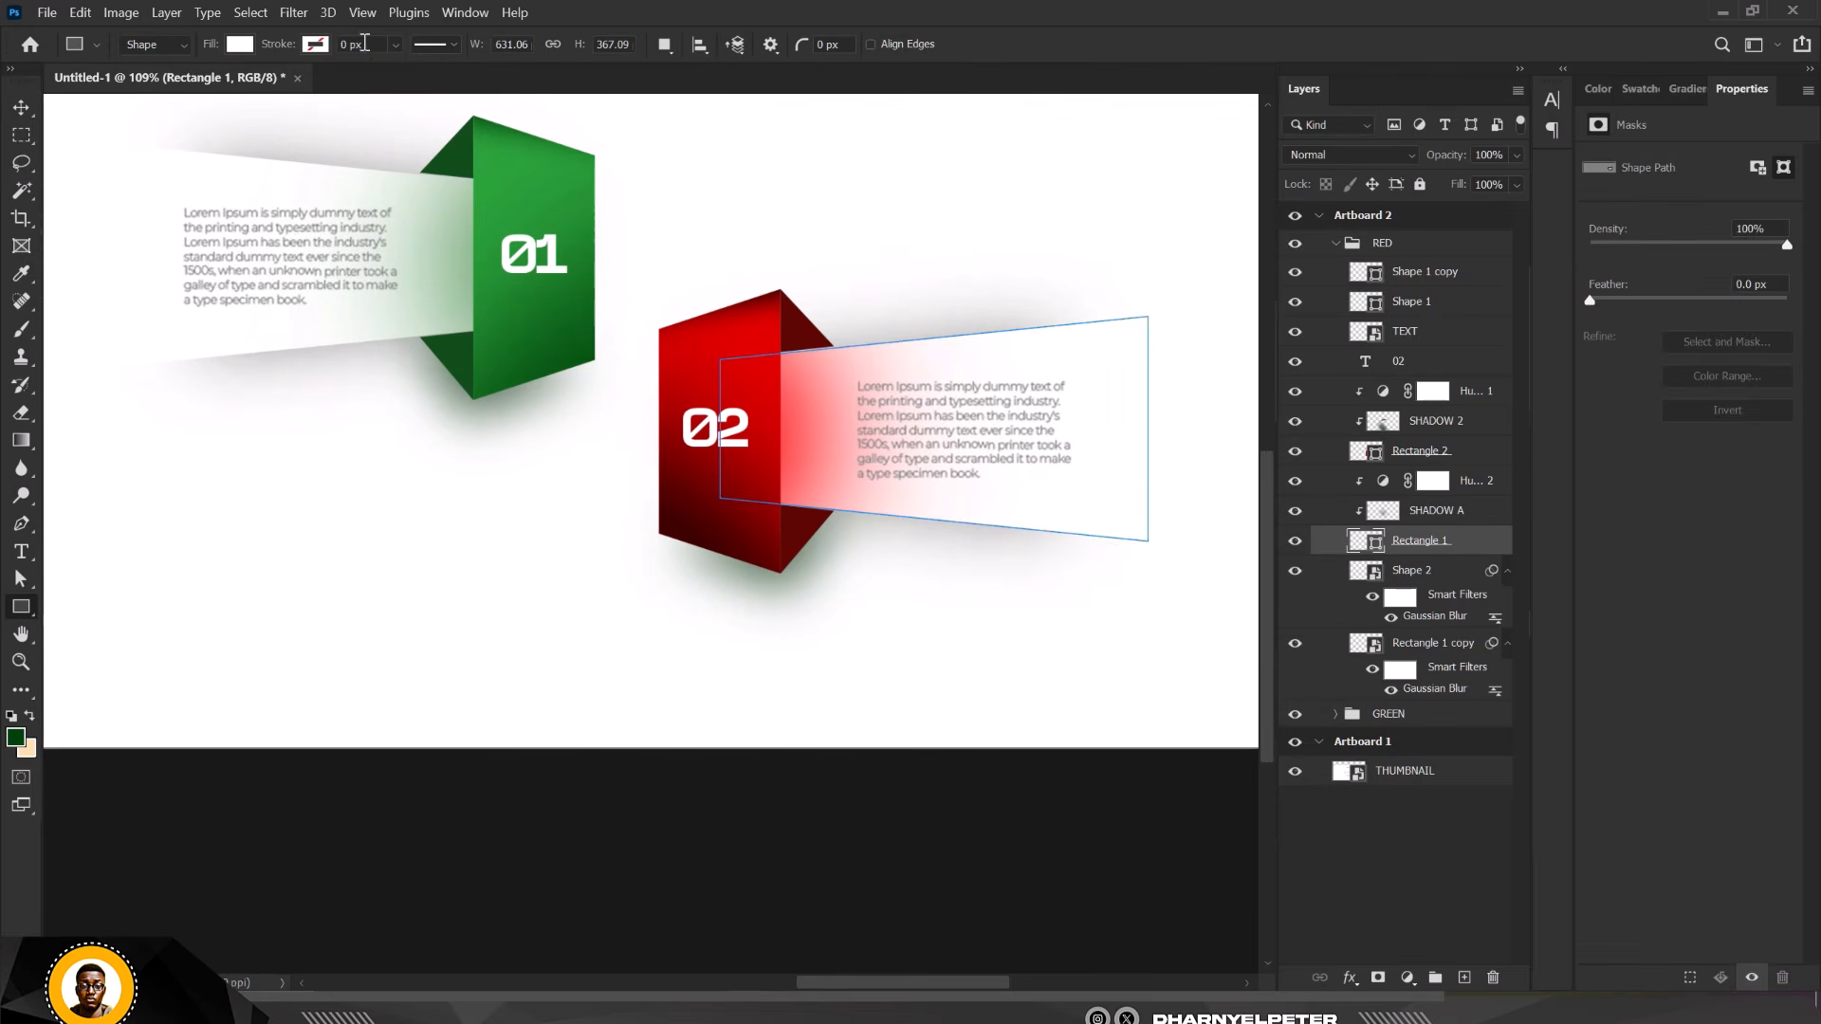
left_click(21, 107)
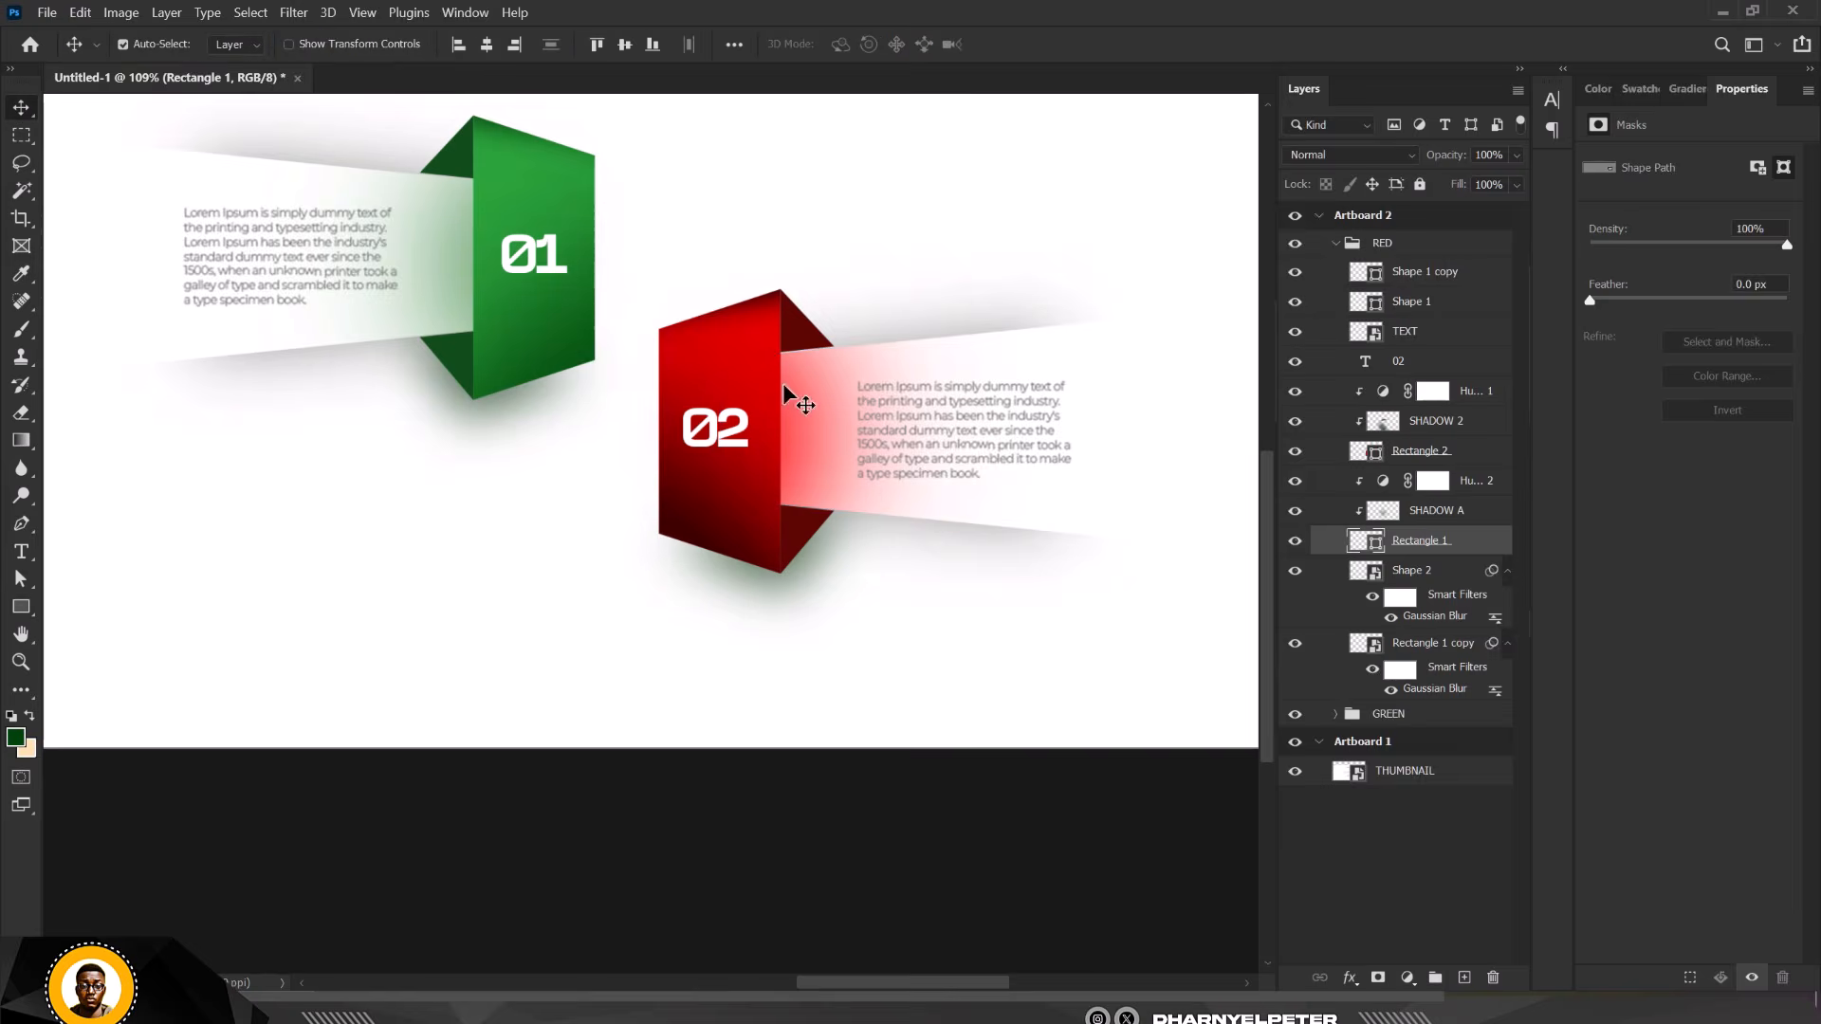
scroll(831, 380, "down", 3)
scroll(830, 408, "up", 2)
scroll(827, 407, "up", 4)
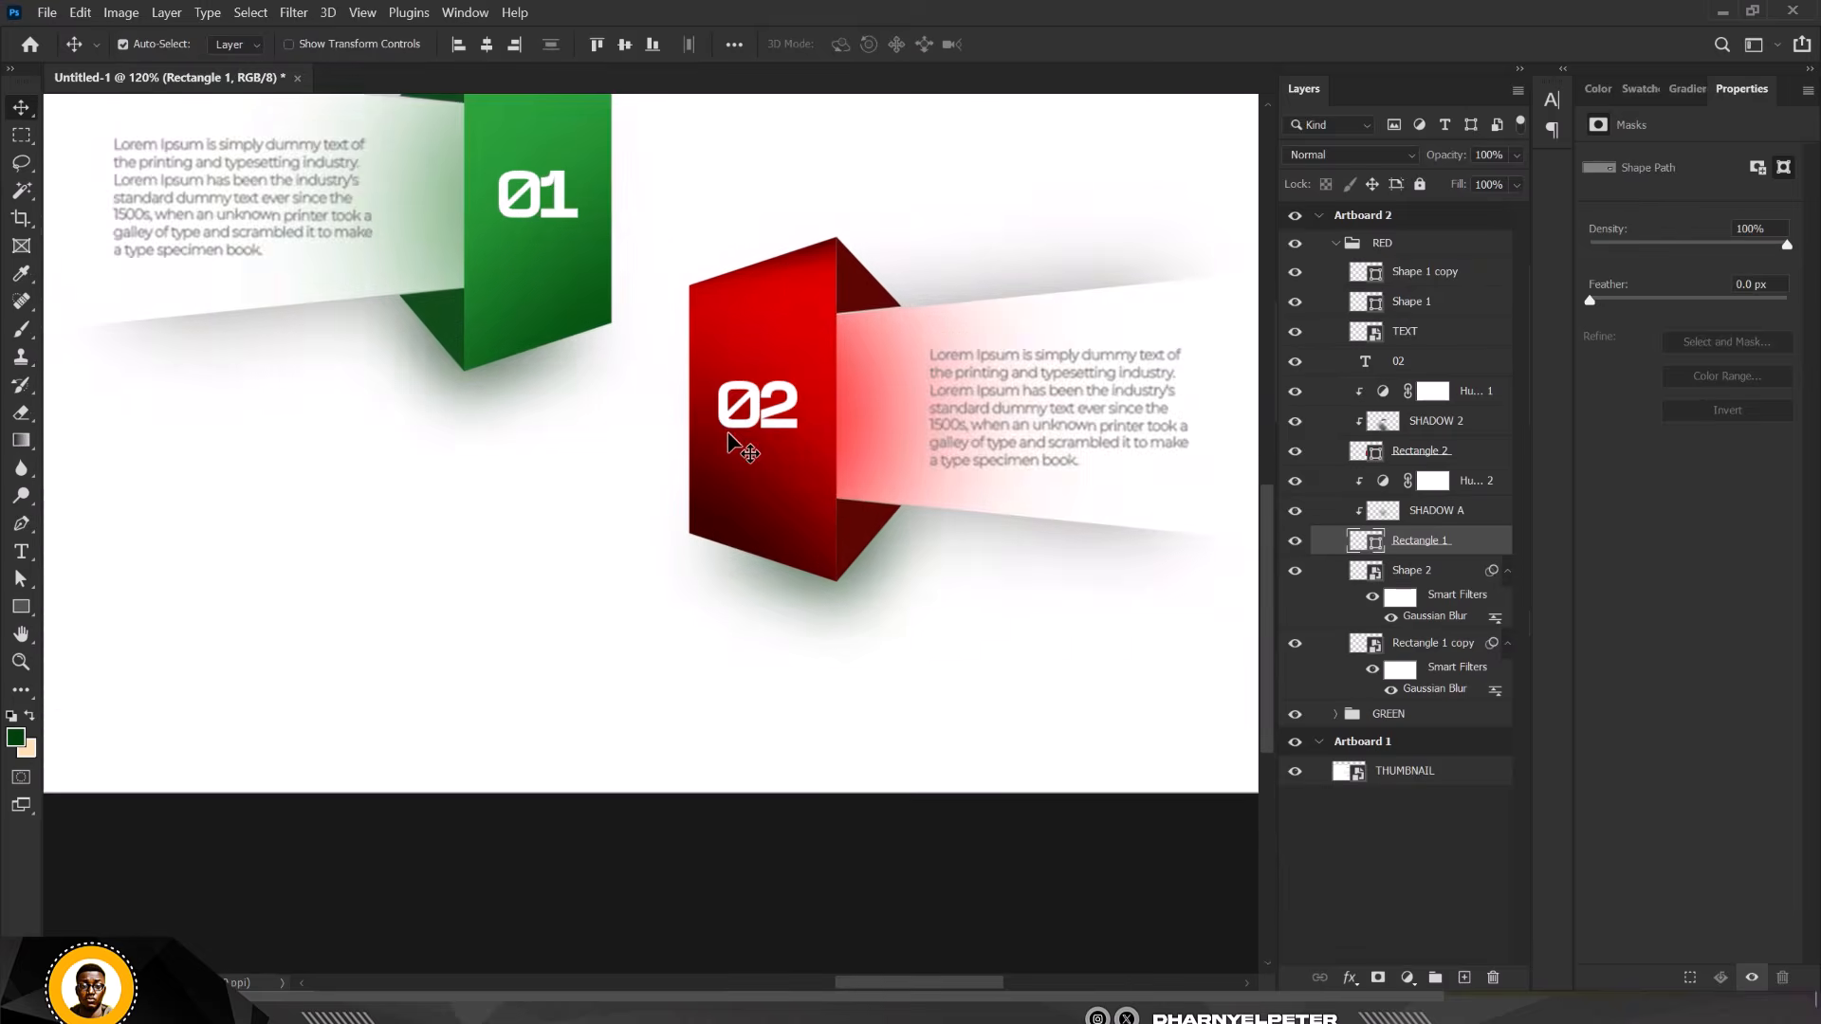
scroll(839, 431, "down", 4)
scroll(840, 446, "down", 3)
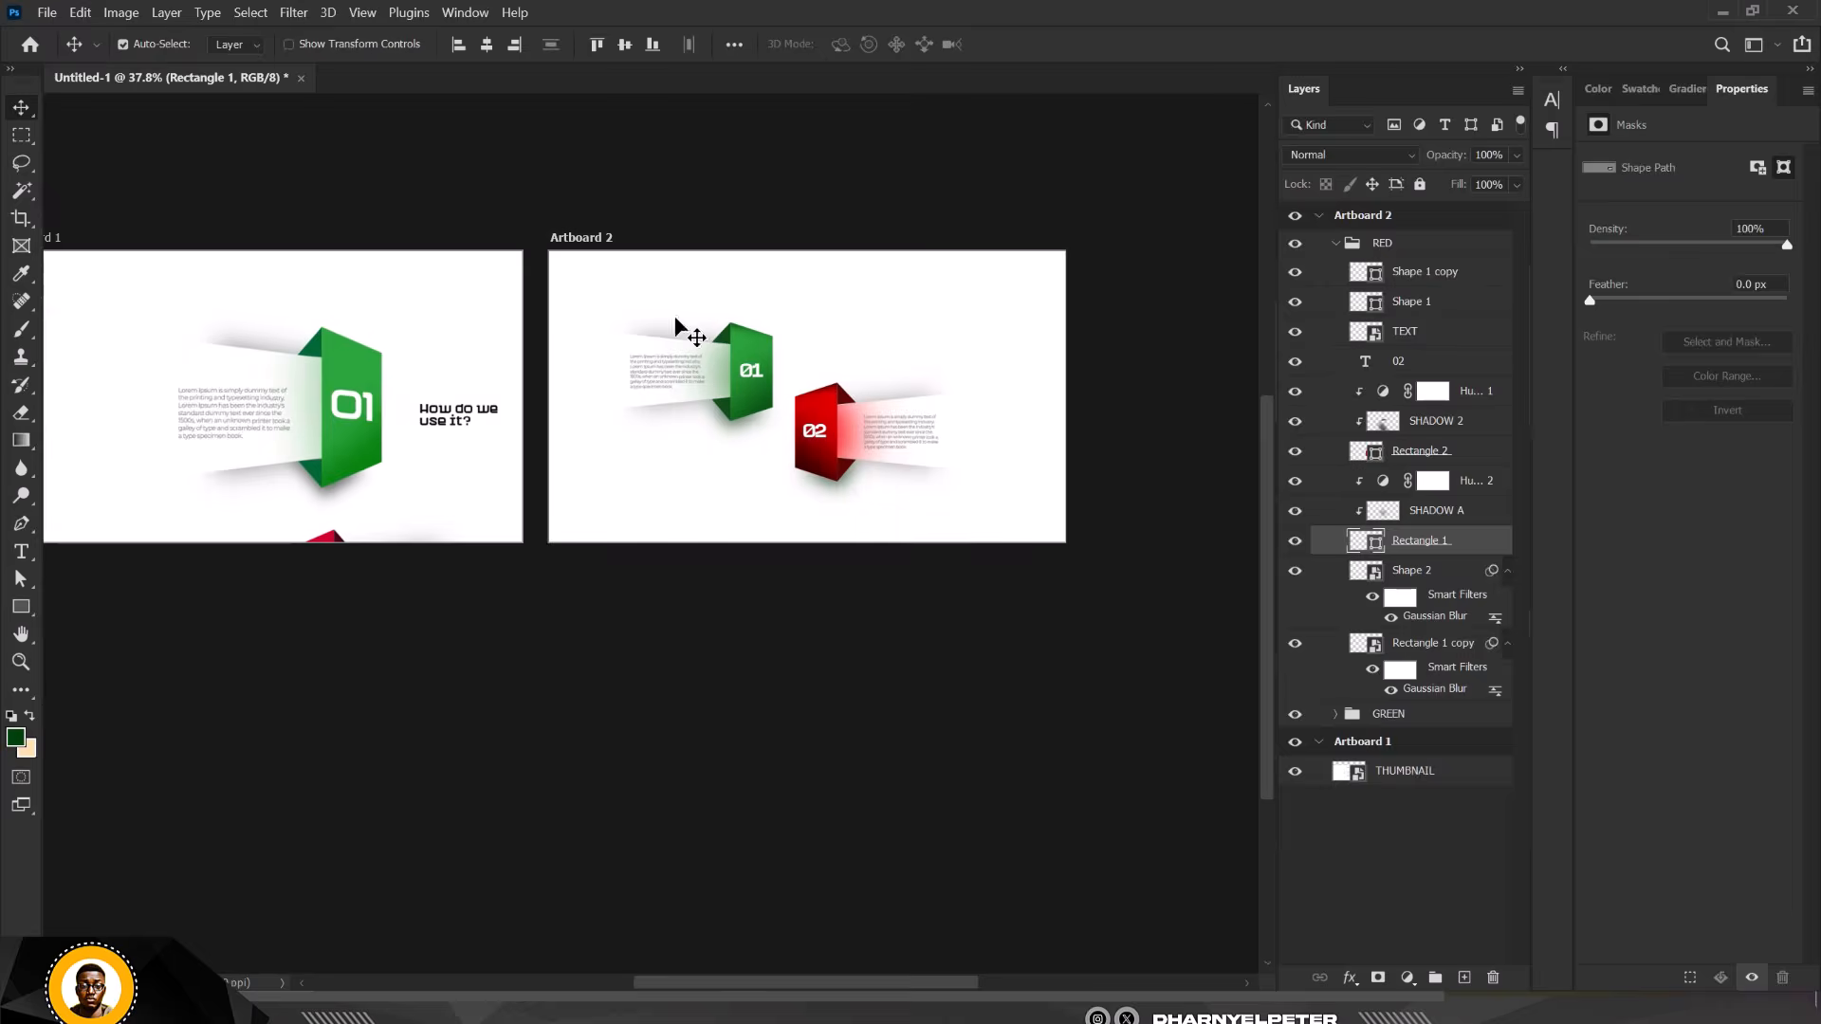
scroll(833, 401, "up", 3)
scroll(829, 408, "down", 3)
scroll(822, 420, "up", 4)
scroll(821, 424, "down", 2)
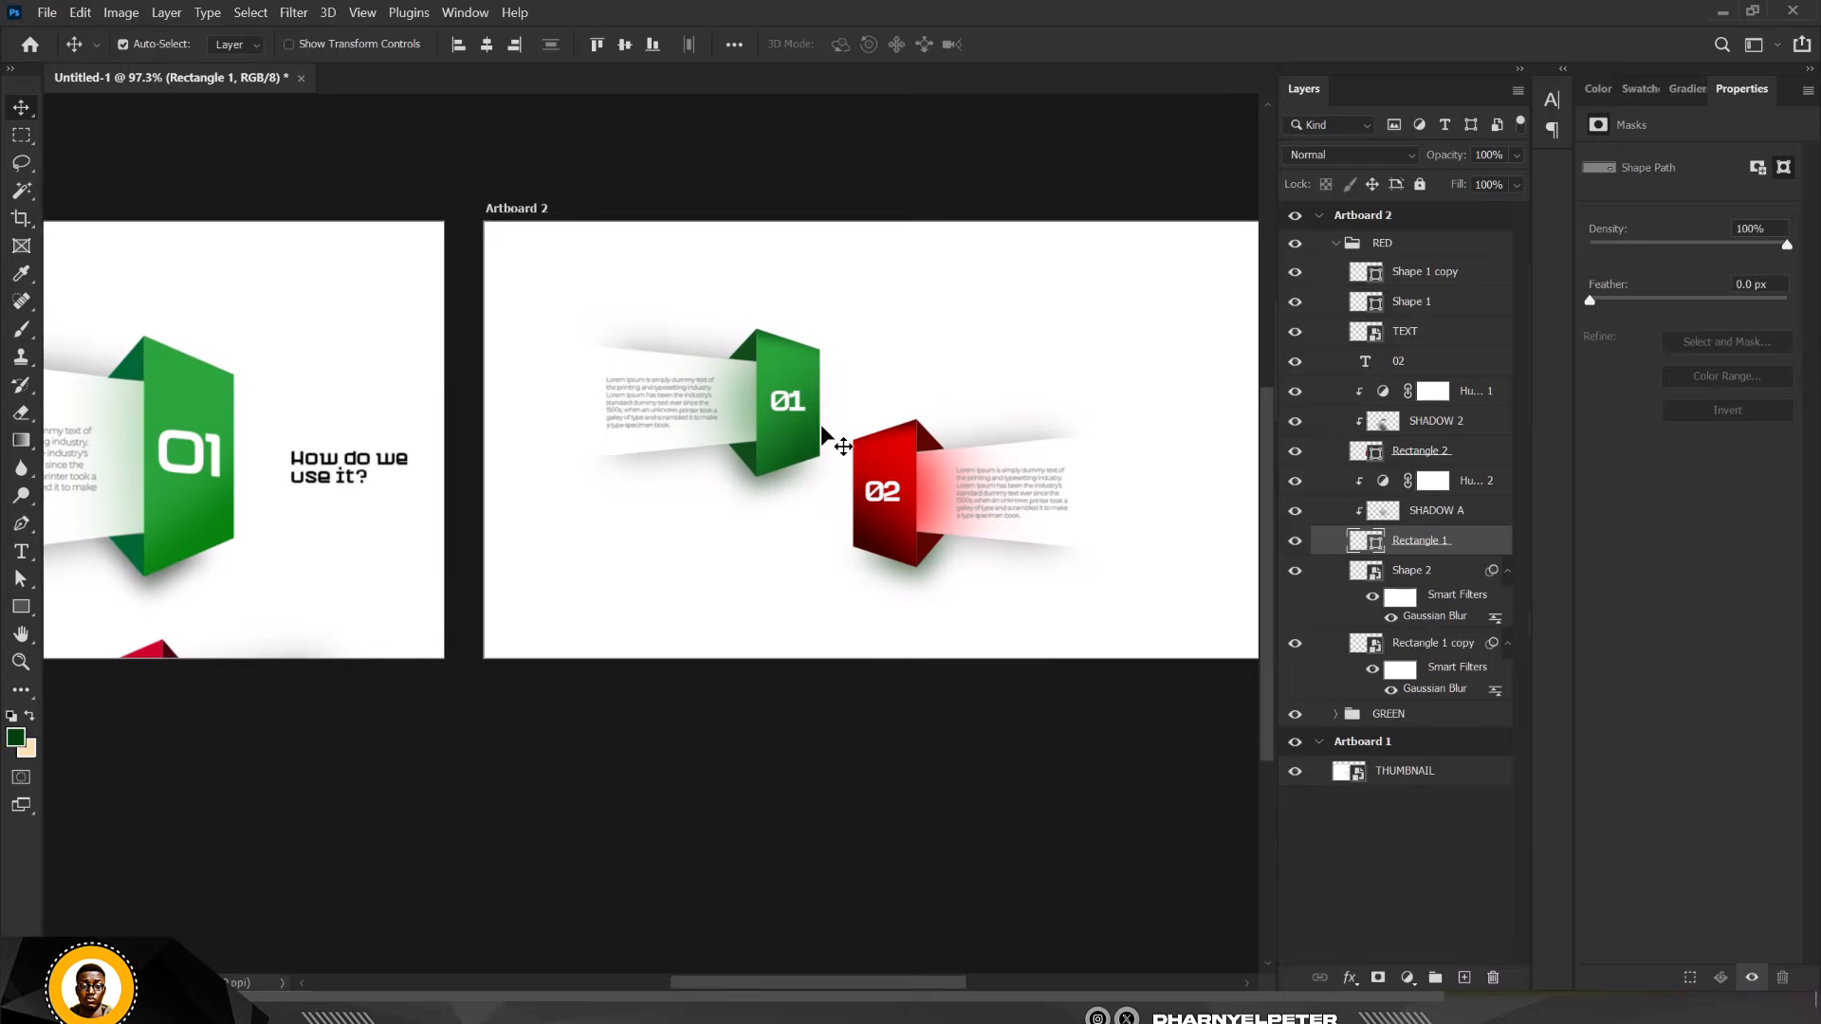
scroll(755, 383, "up", 4)
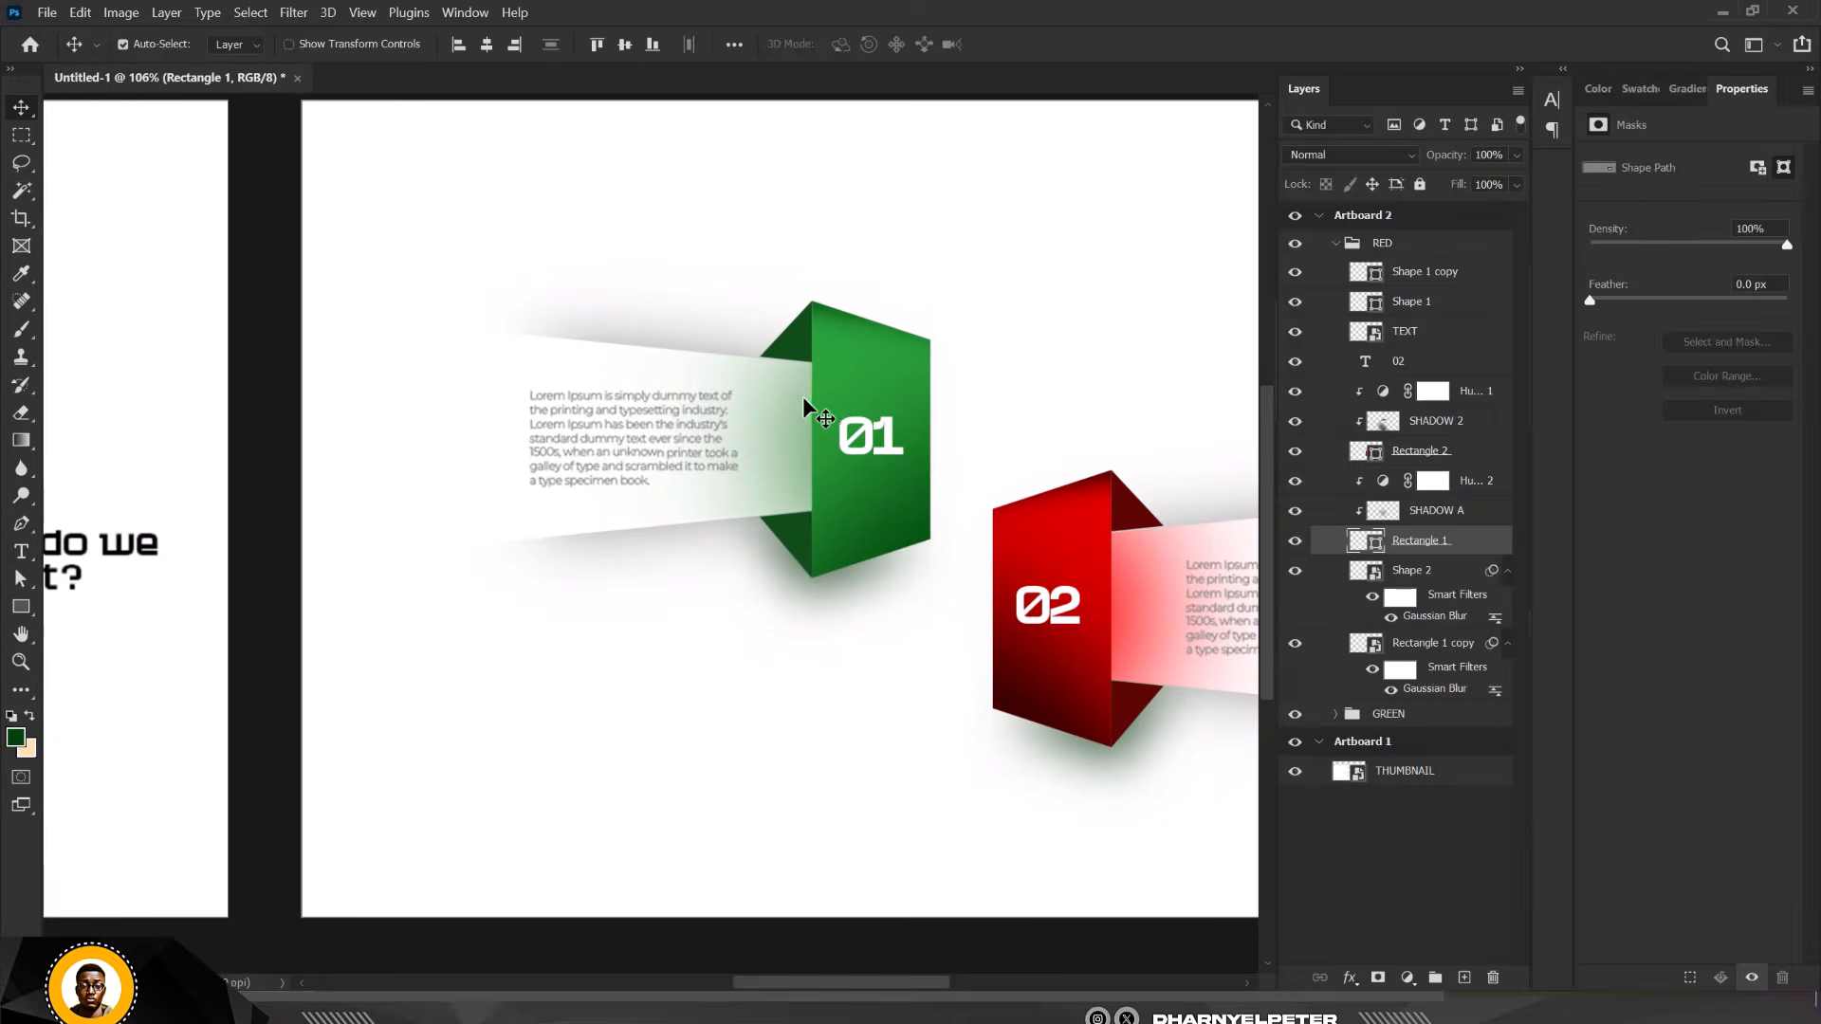
scroll(802, 397, "up", 3)
scroll(803, 397, "down", 5)
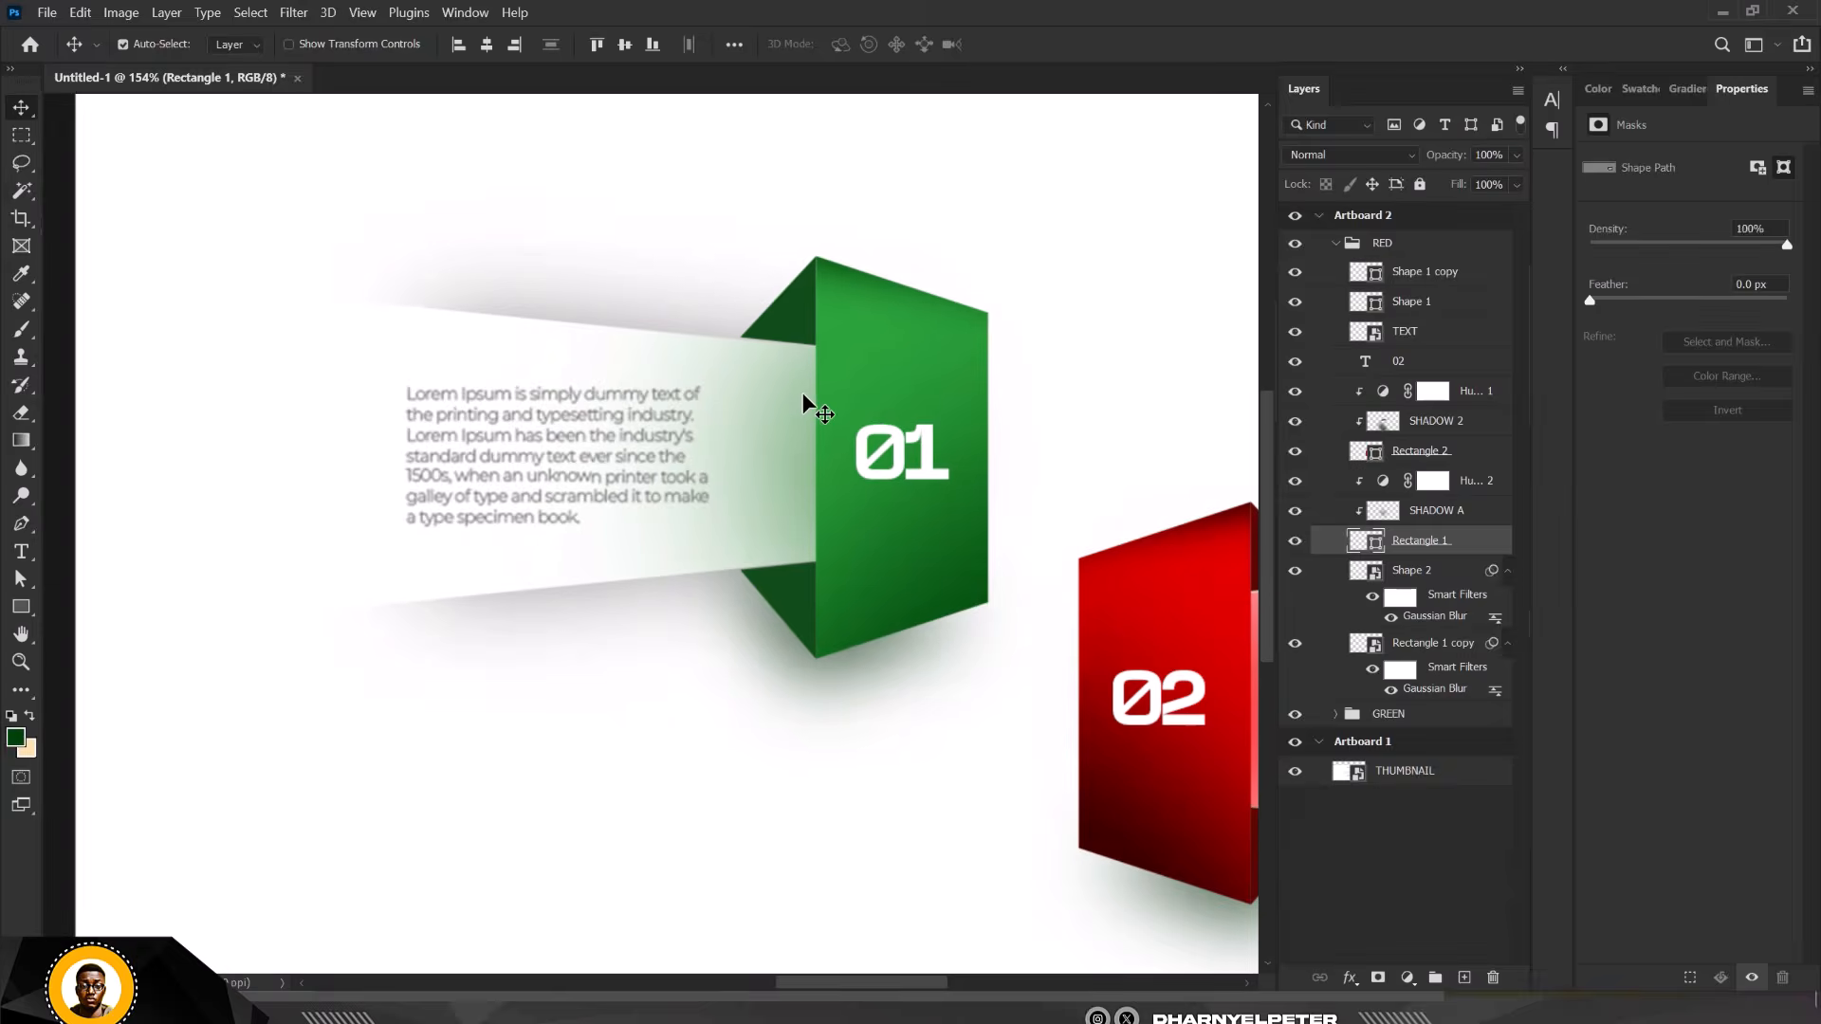
scroll(797, 385, "up", 2)
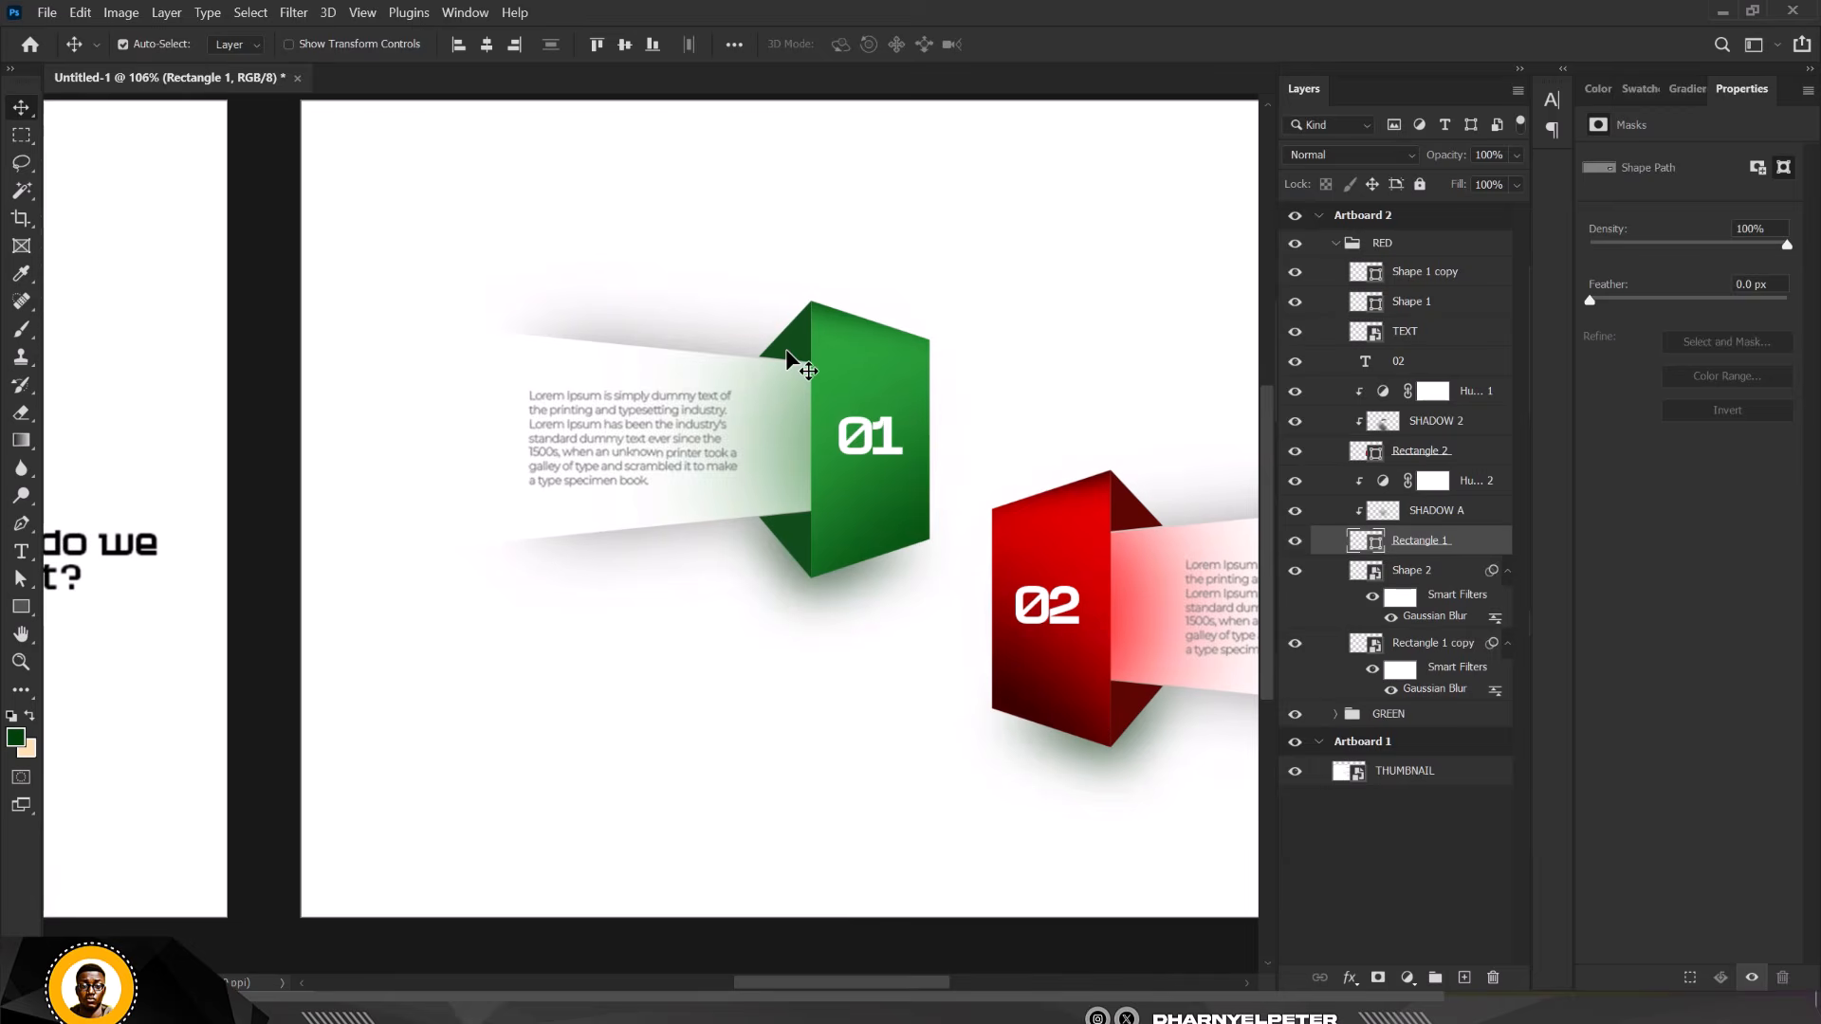
Move the reference thumbnail up within Artboard 1 to about Y -1144 px so the blue 03 element shows
scroll(786, 350, "down", 4)
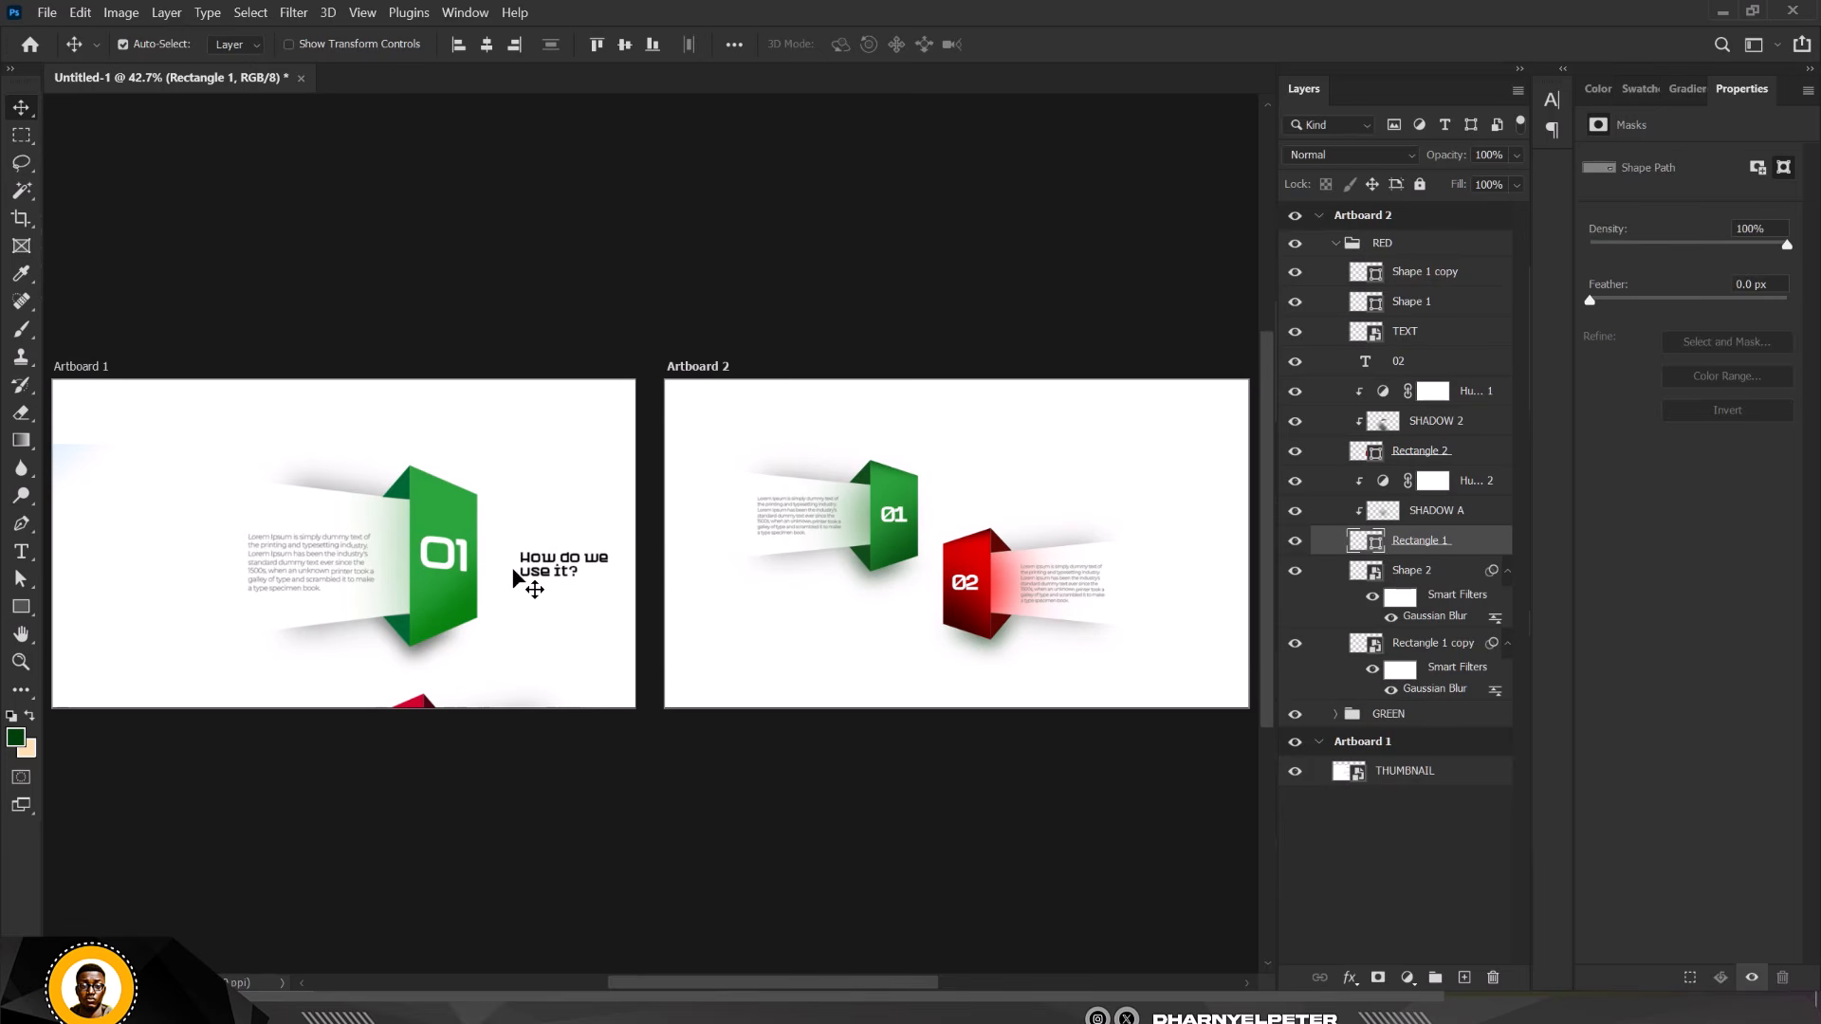
left_click_drag(472, 569, 468, 450)
left_click_drag(455, 636, 466, 448)
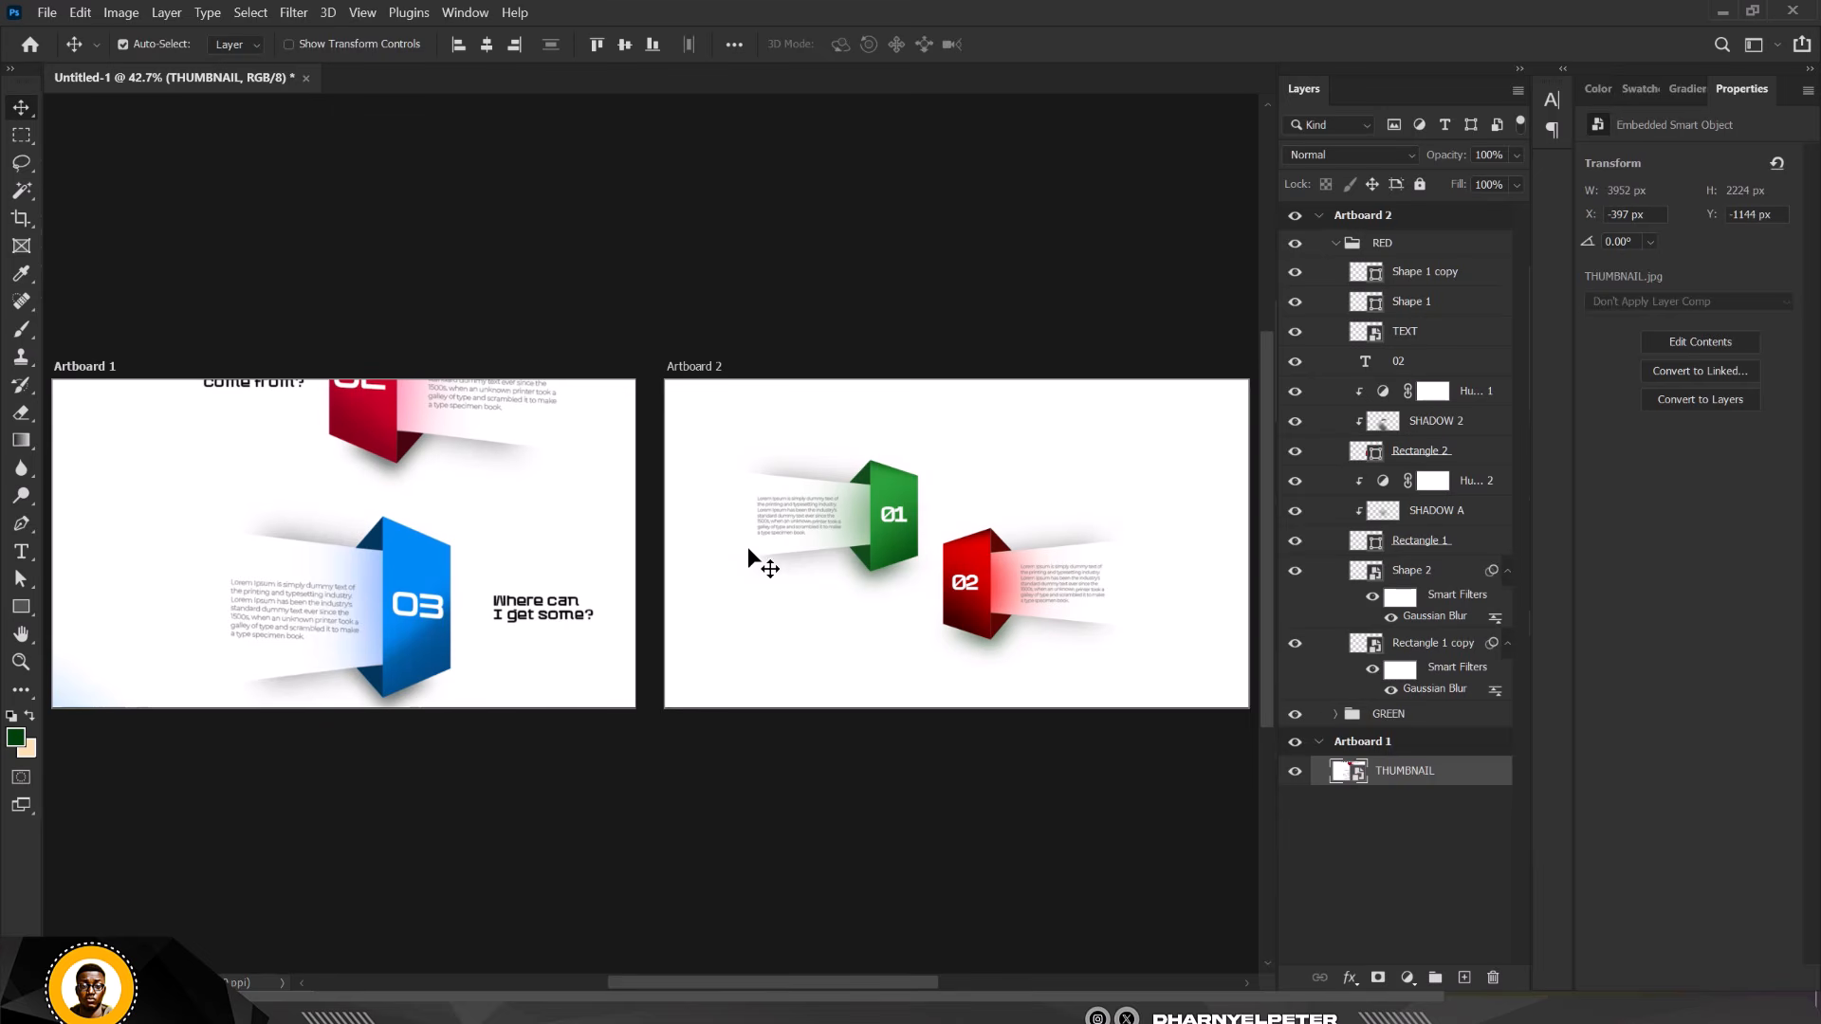
scroll(1048, 594, "up", 4)
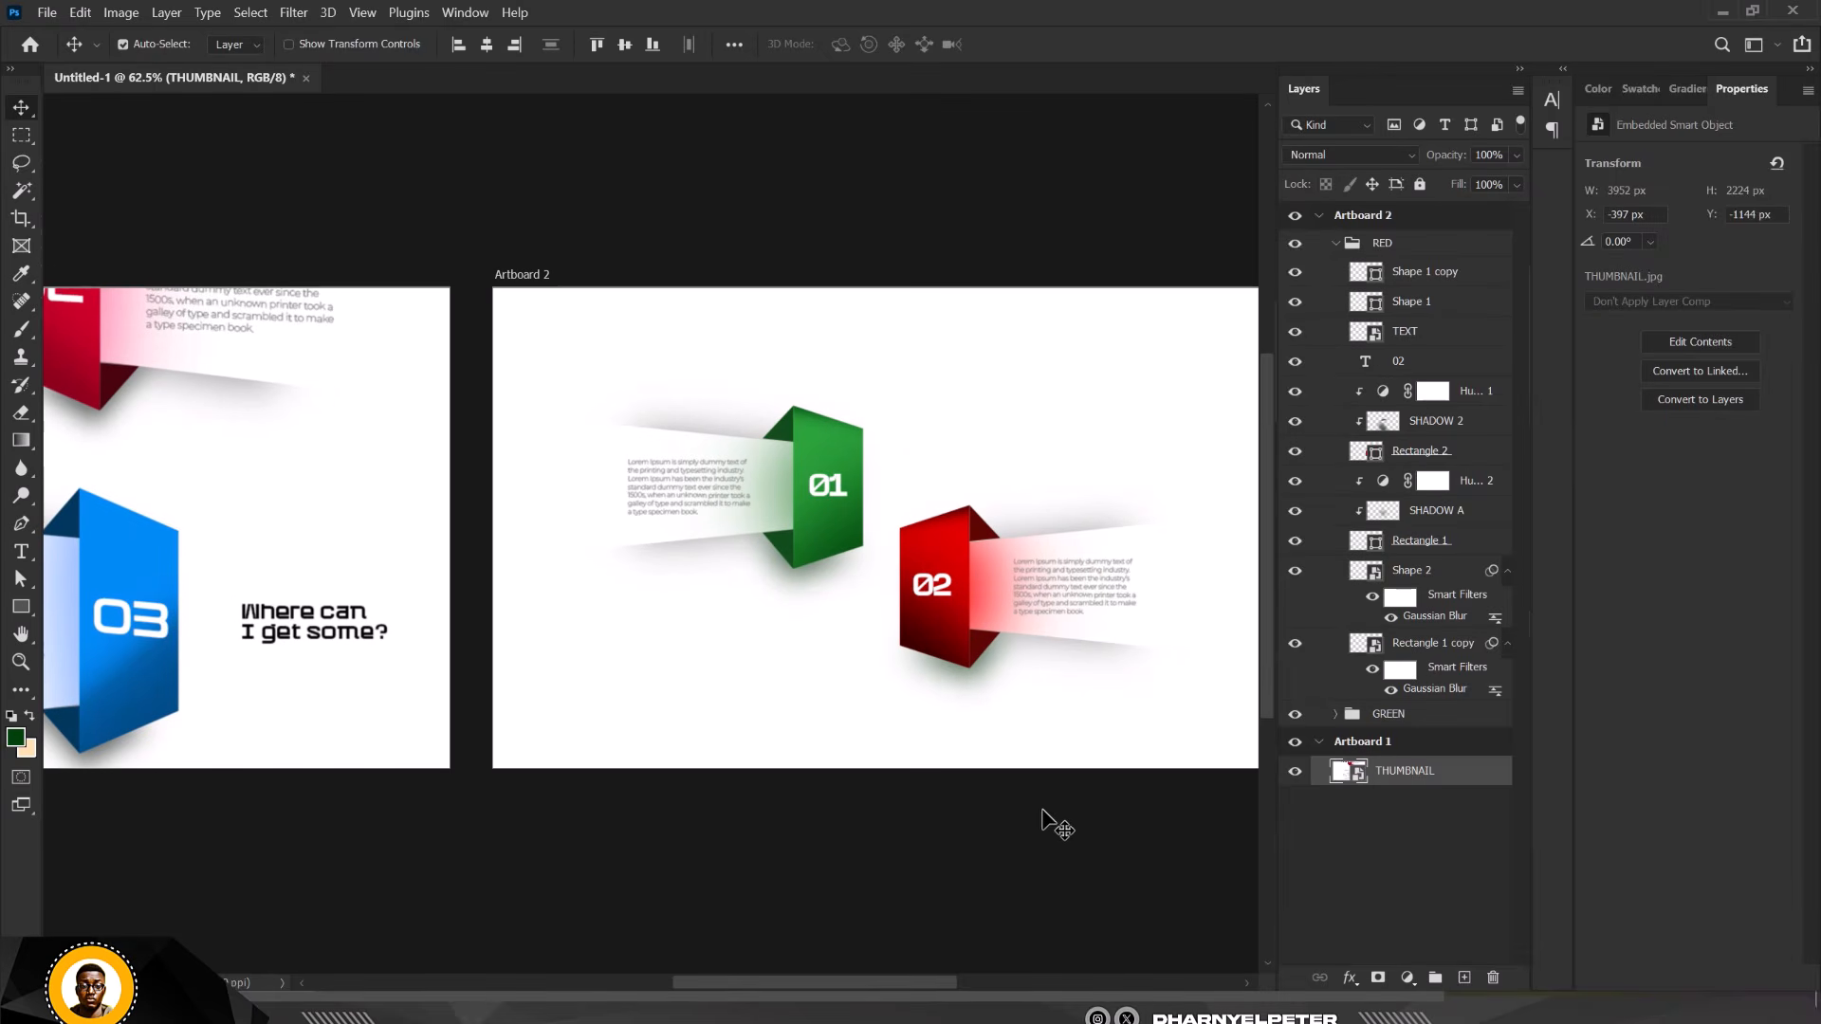